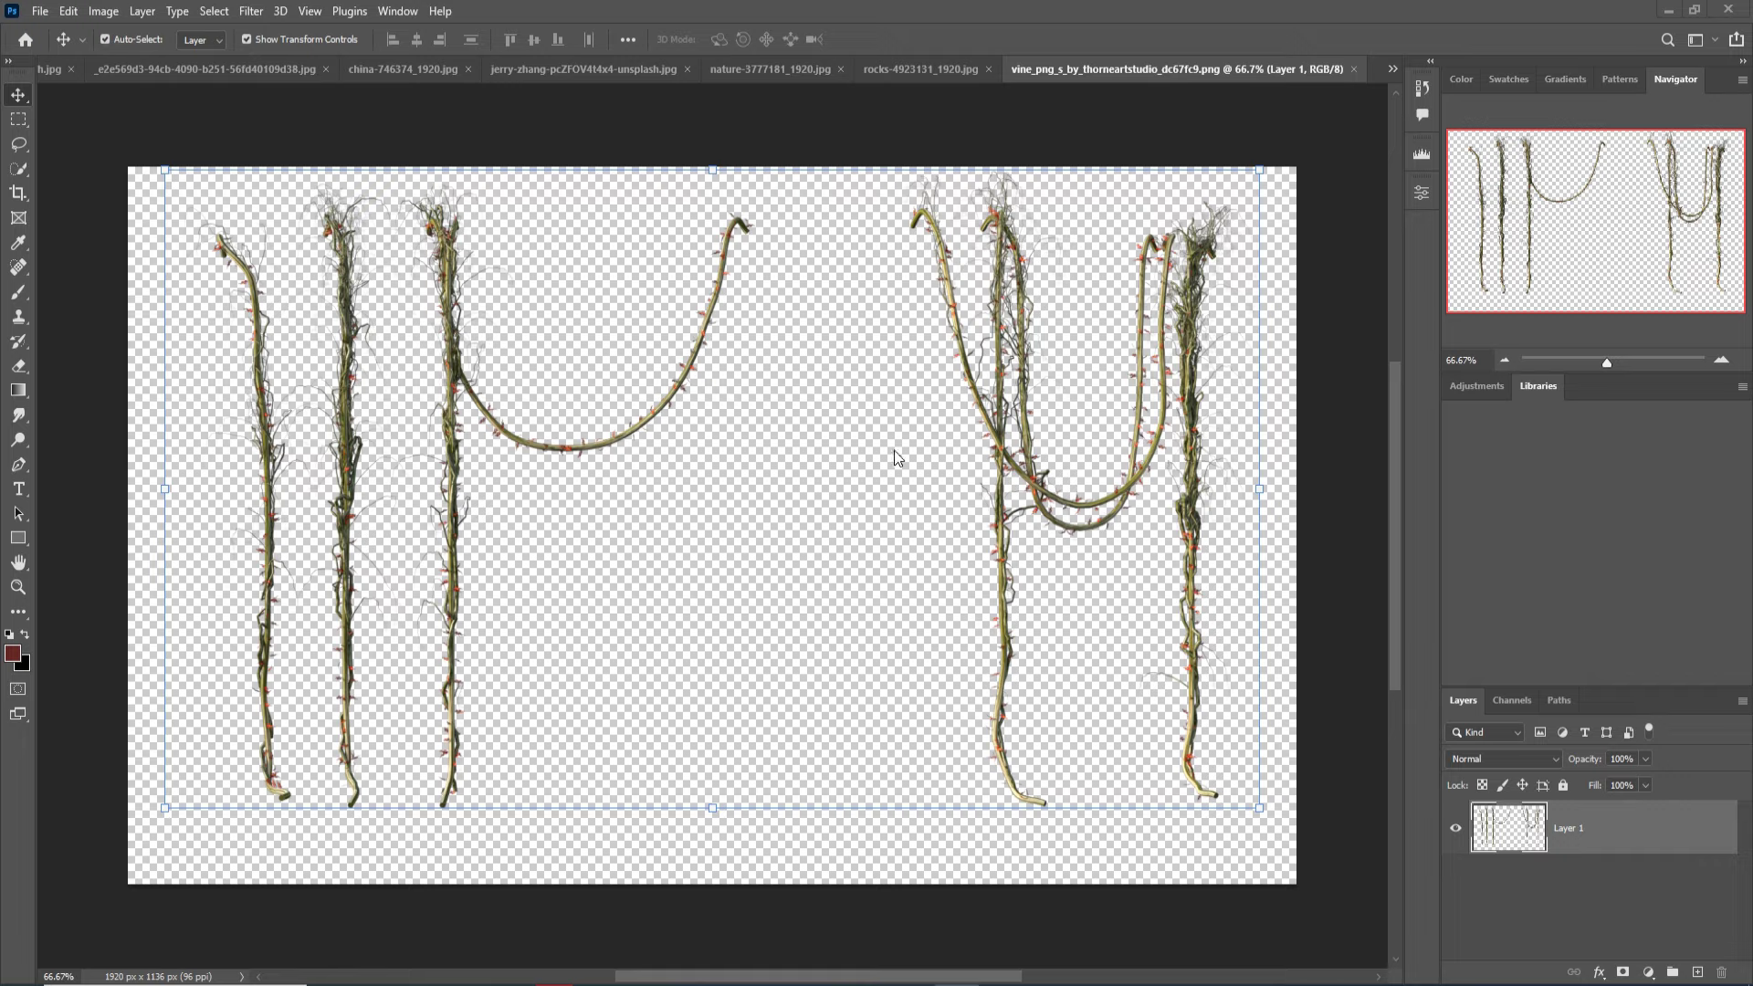
Create a blank 1280×720 px, 300 ppi document, then view the mountain photo's rocks at 200%.
{"action": "left_click", "coordinate": [41, 11]}
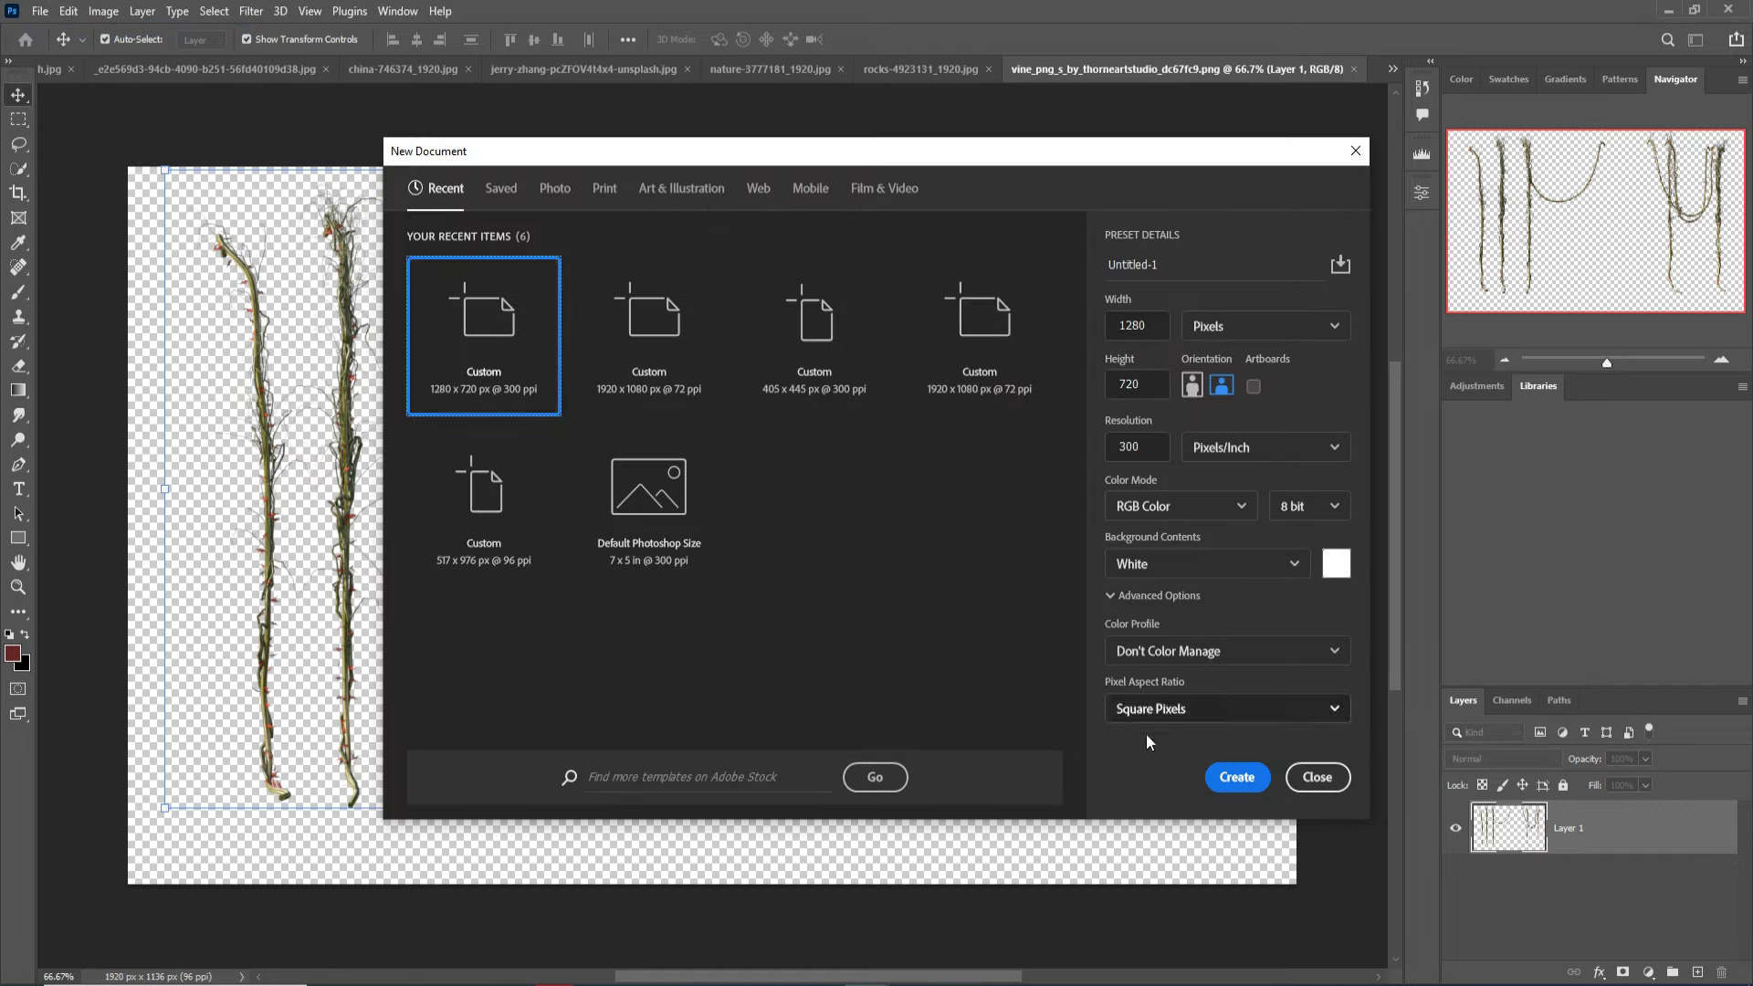
{"action": "left_click", "coordinate": [1258, 783]}
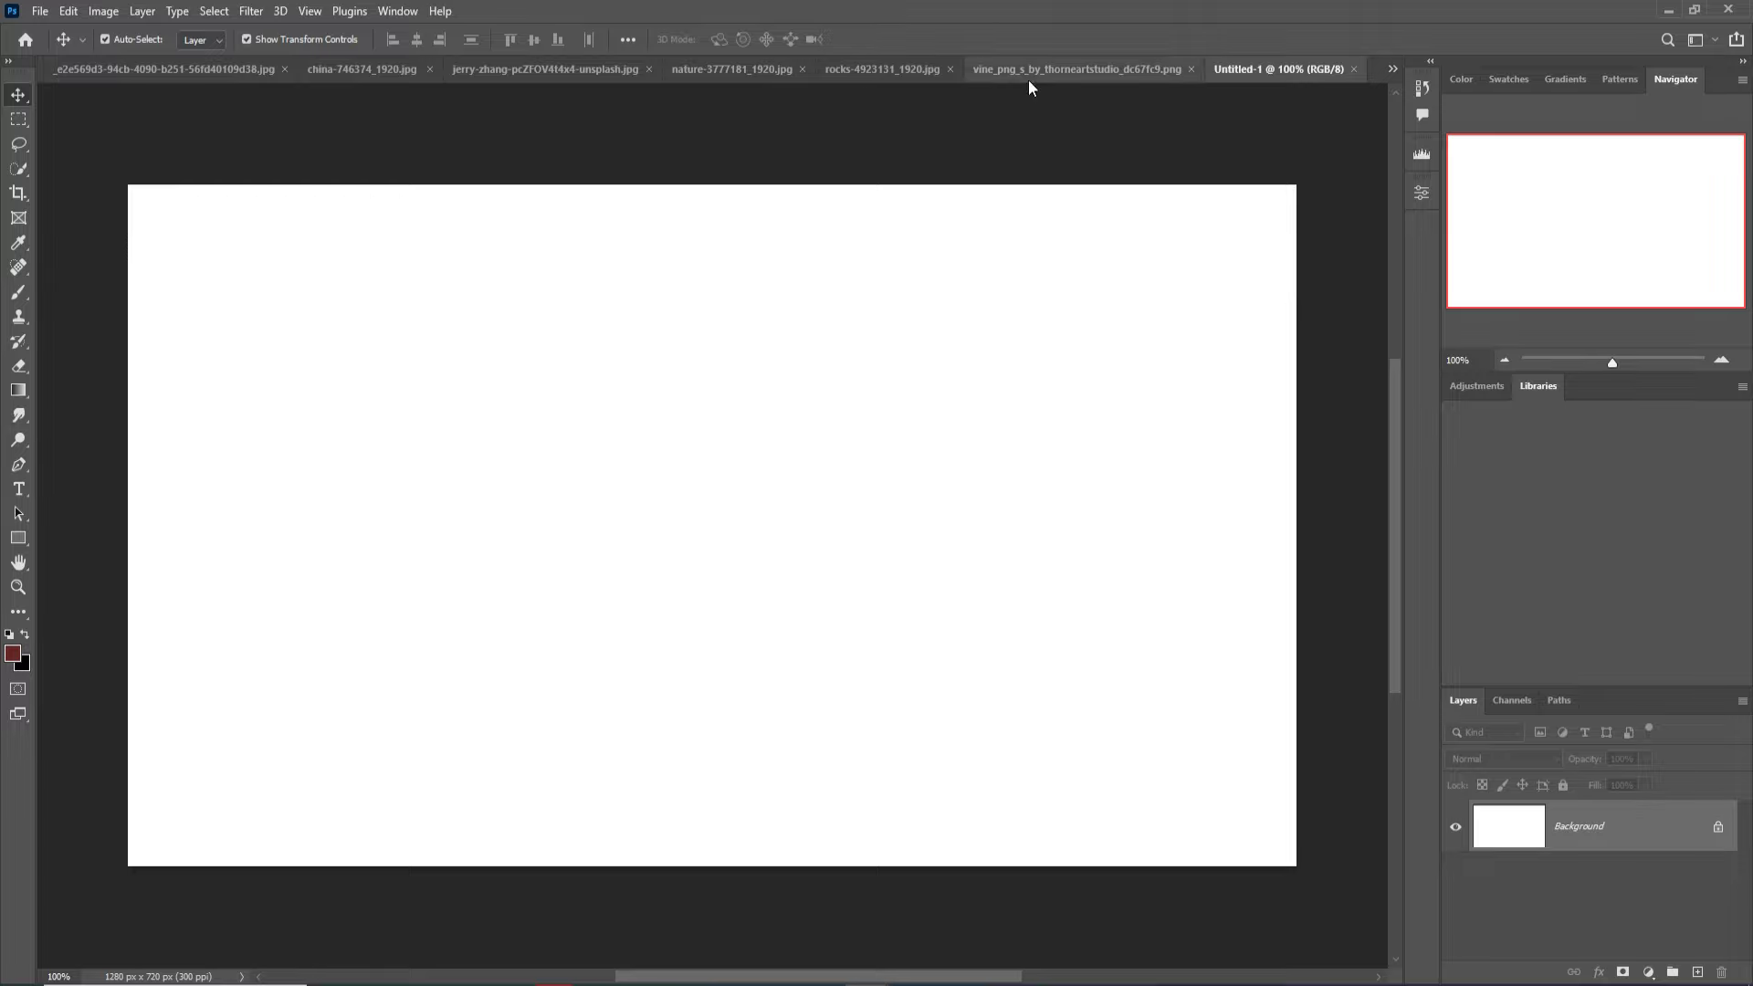
{"action": "left_click", "coordinate": [705, 66]}
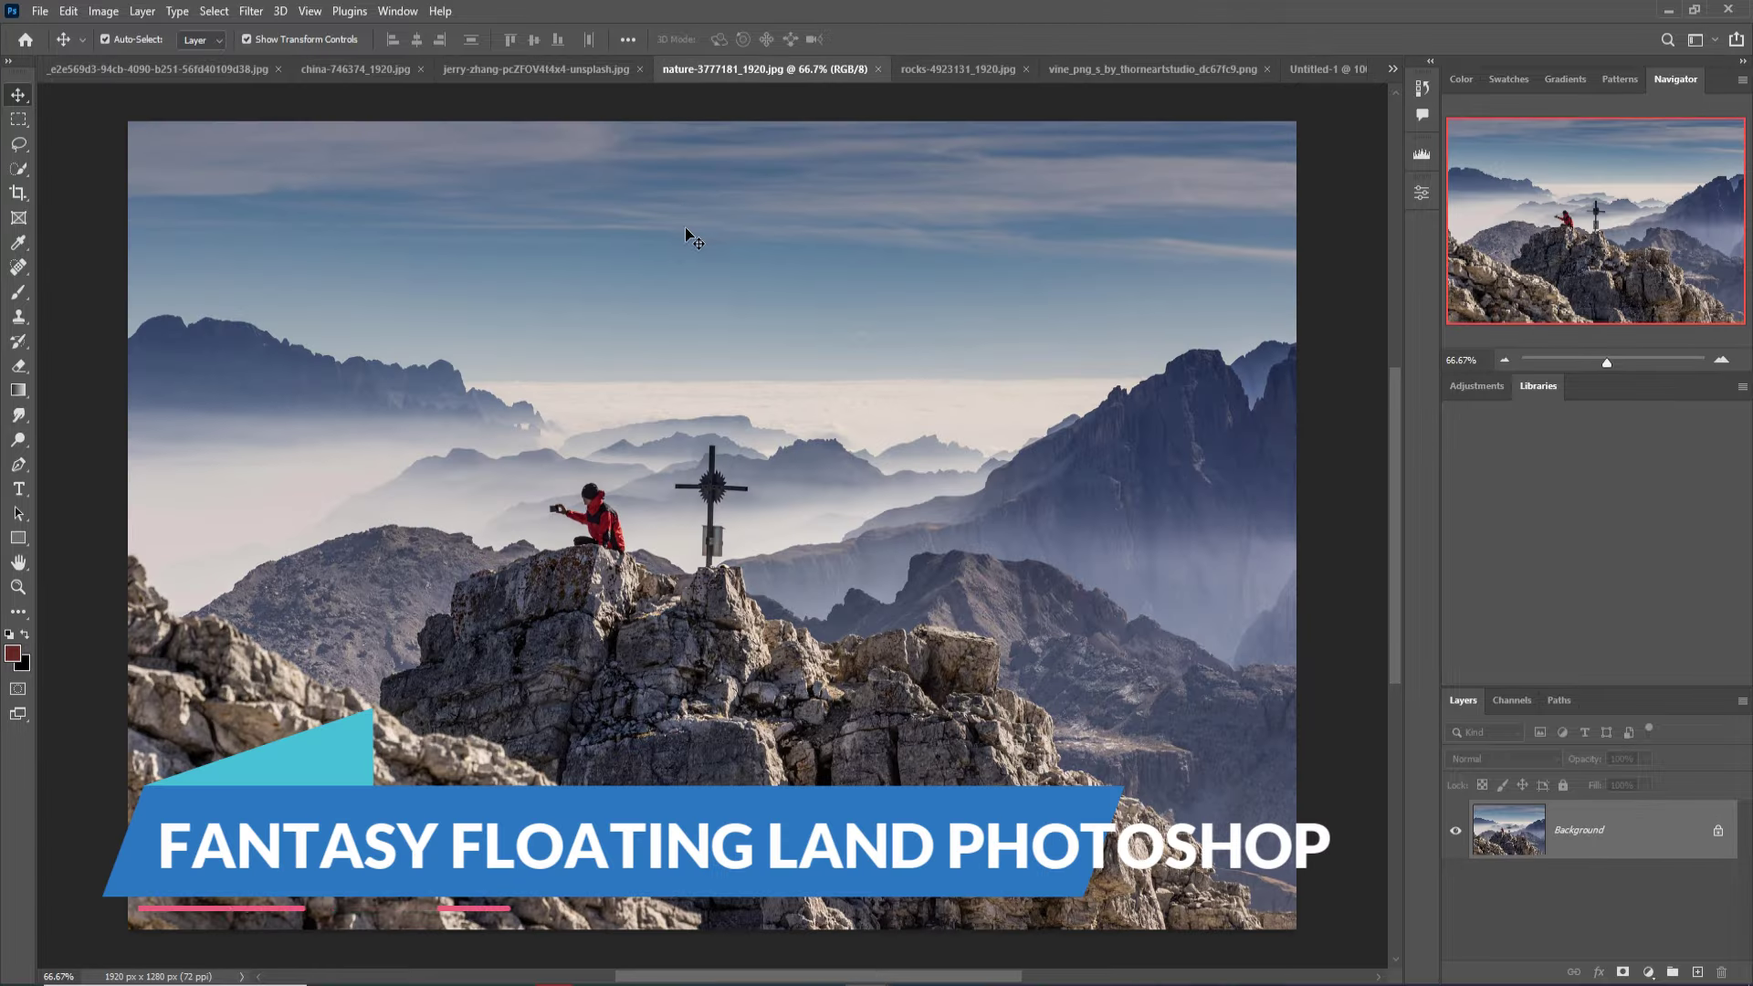
{"action": "key", "text": "ctrl+plus"}
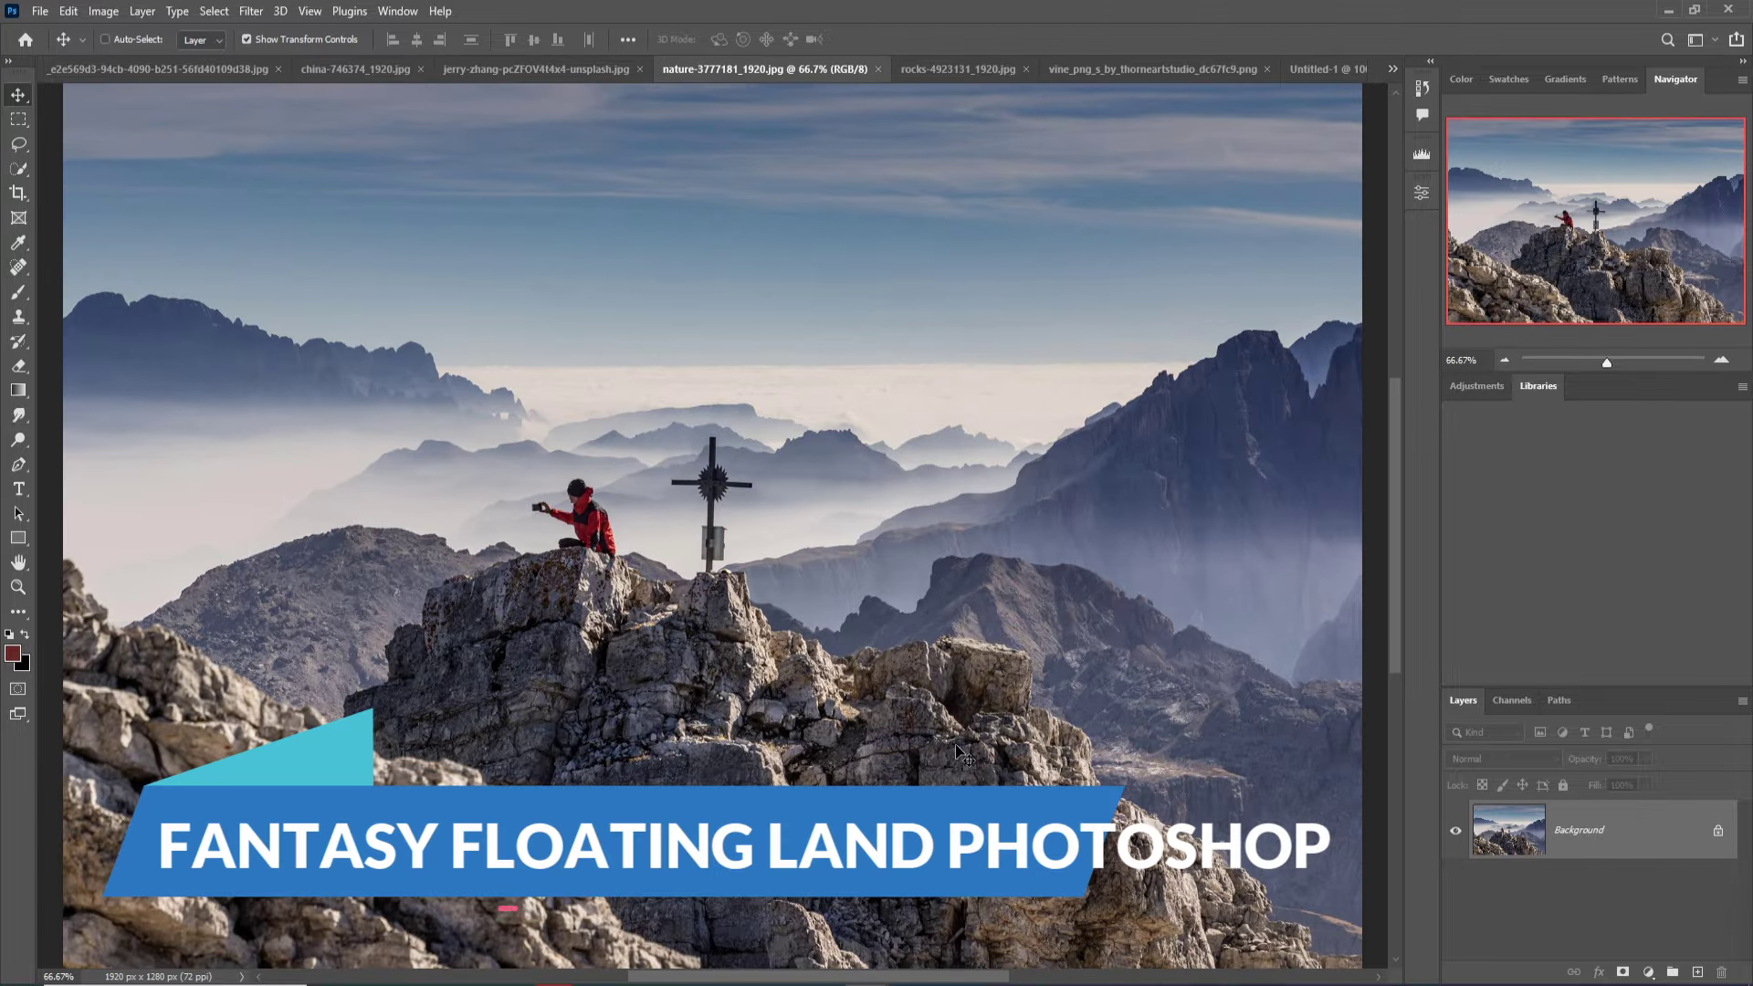
{"action": "key", "text": "ctrl+plus"}
{"action": "key", "text": "ctrl+plus"}
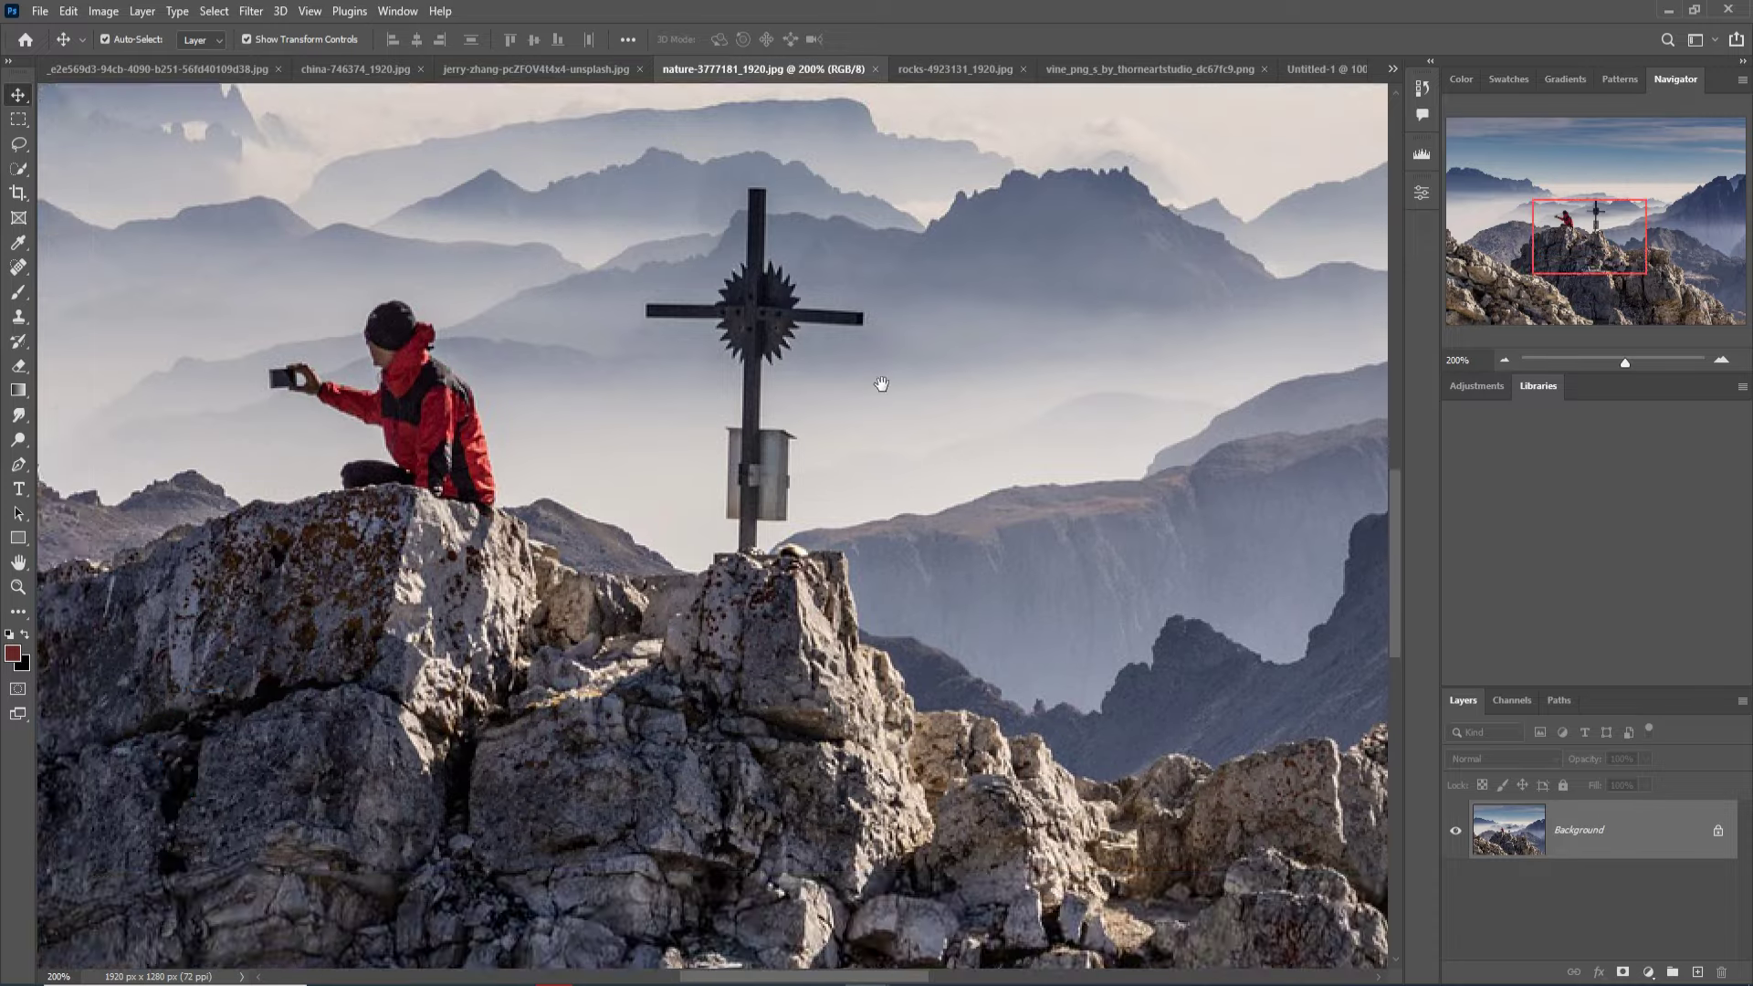
{"action": "left_click_drag", "start_coordinate": [838, 815], "coordinate": [840, 292]}
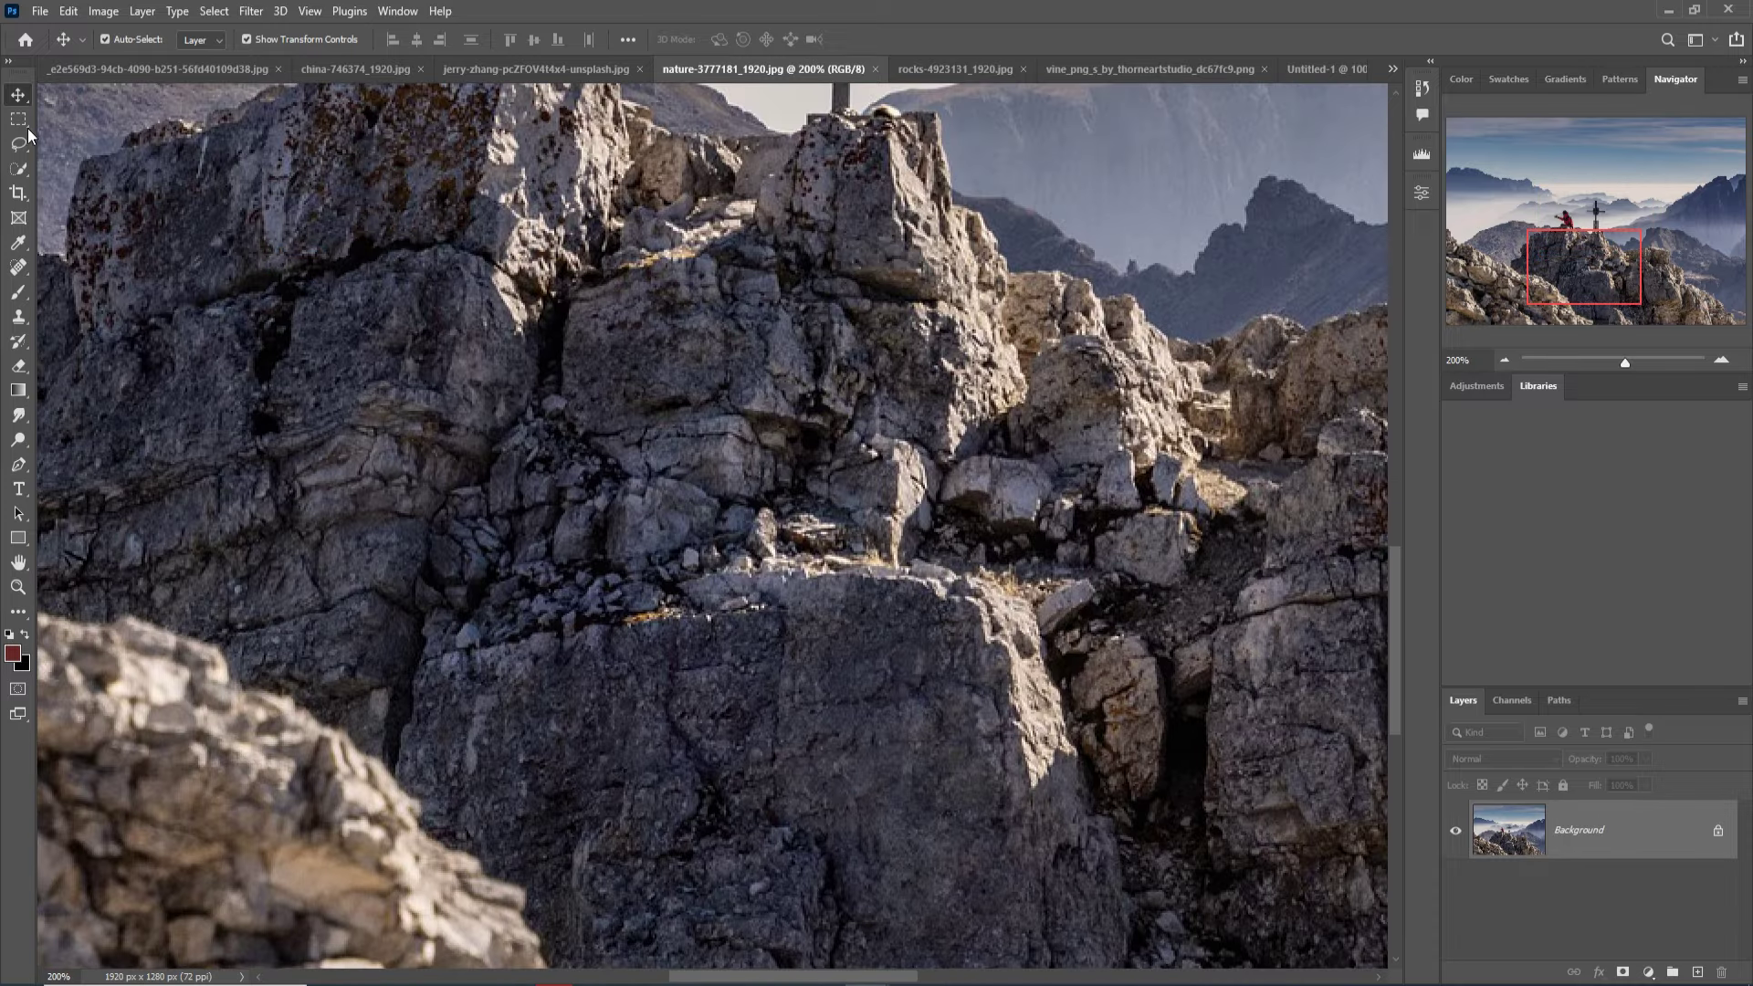
Lasso a chunk of the central rock face and float the nature-3777181 photo window.
{"action": "left_click", "coordinate": [18, 144]}
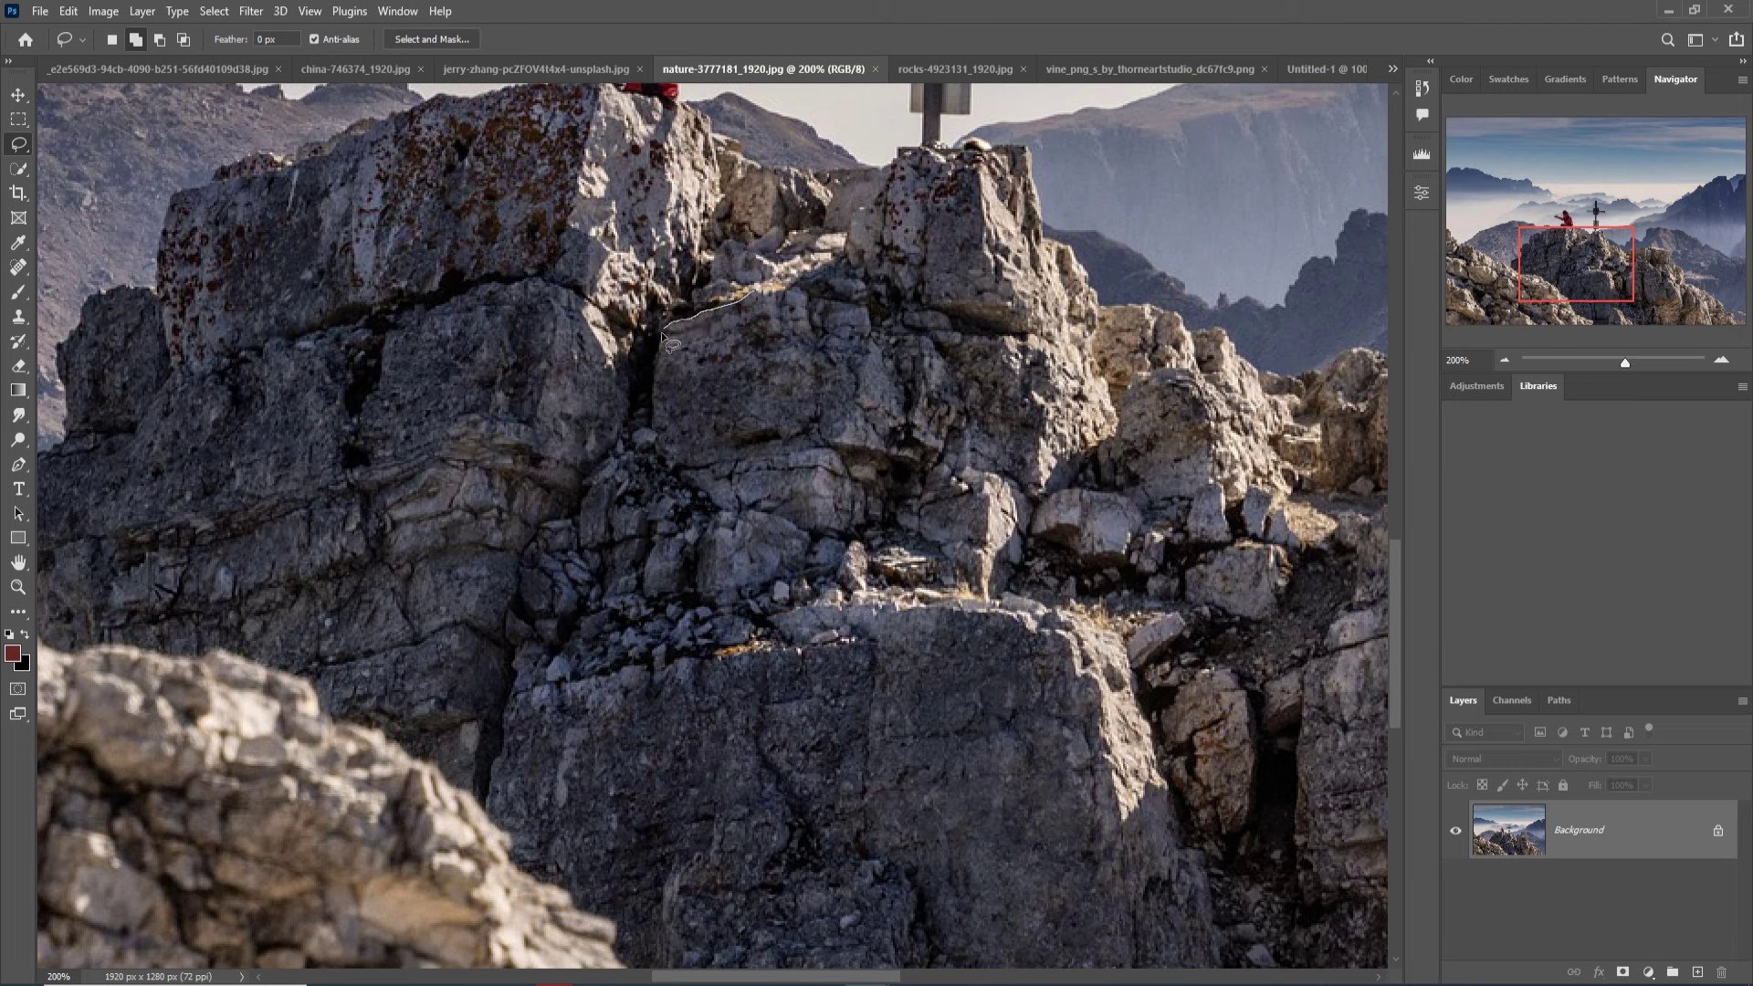
{"action": "mouse_move", "coordinate": [663, 336]}
{"action": "left_mouse_down"}
{"action": "mouse_move", "coordinate": [655, 418]}
{"action": "mouse_move", "coordinate": [687, 483]}
{"action": "mouse_move", "coordinate": [610, 525]}
{"action": "mouse_move", "coordinate": [586, 666]}
{"action": "left_mouse_up"}
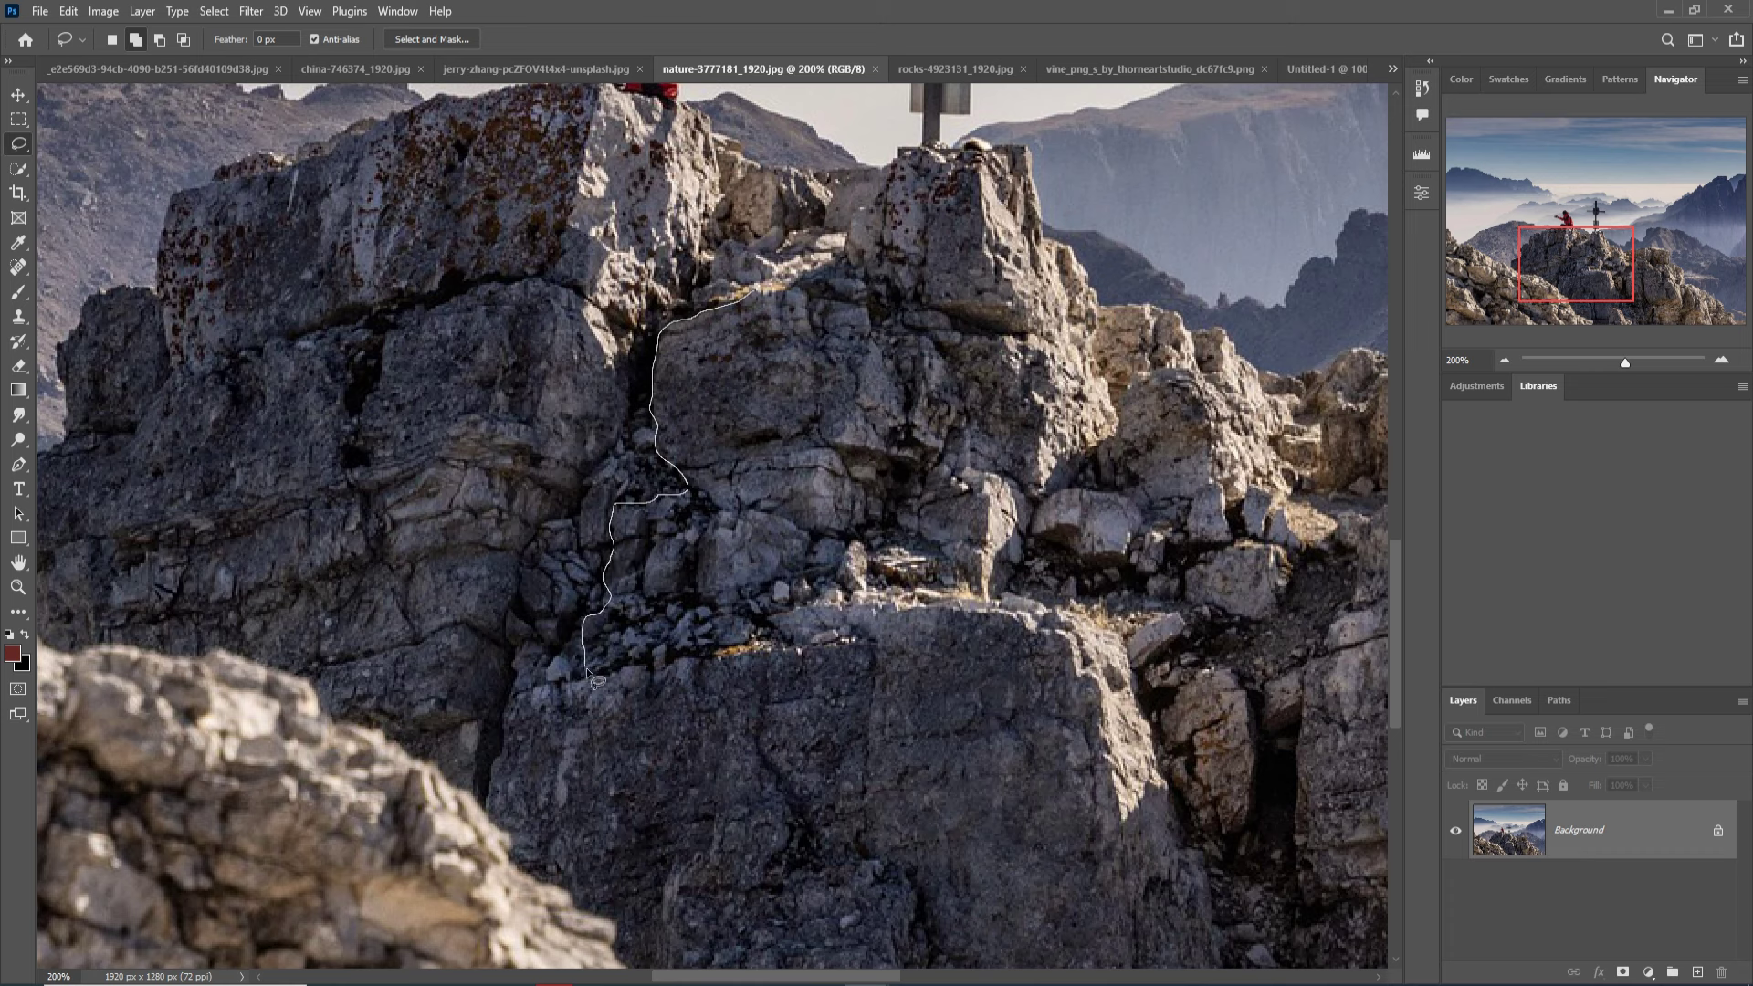
{"action": "mouse_move", "coordinate": [608, 702]}
{"action": "left_mouse_down"}
{"action": "mouse_move", "coordinate": [637, 776]}
{"action": "mouse_move", "coordinate": [726, 836]}
{"action": "mouse_move", "coordinate": [735, 866]}
{"action": "mouse_move", "coordinate": [859, 913]}
{"action": "mouse_move", "coordinate": [1004, 882]}
{"action": "mouse_move", "coordinate": [1110, 639]}
{"action": "mouse_move", "coordinate": [1103, 417]}
{"action": "mouse_move", "coordinate": [1070, 330]}
{"action": "mouse_move", "coordinate": [904, 278]}
{"action": "mouse_move", "coordinate": [735, 306]}
{"action": "left_mouse_up"}
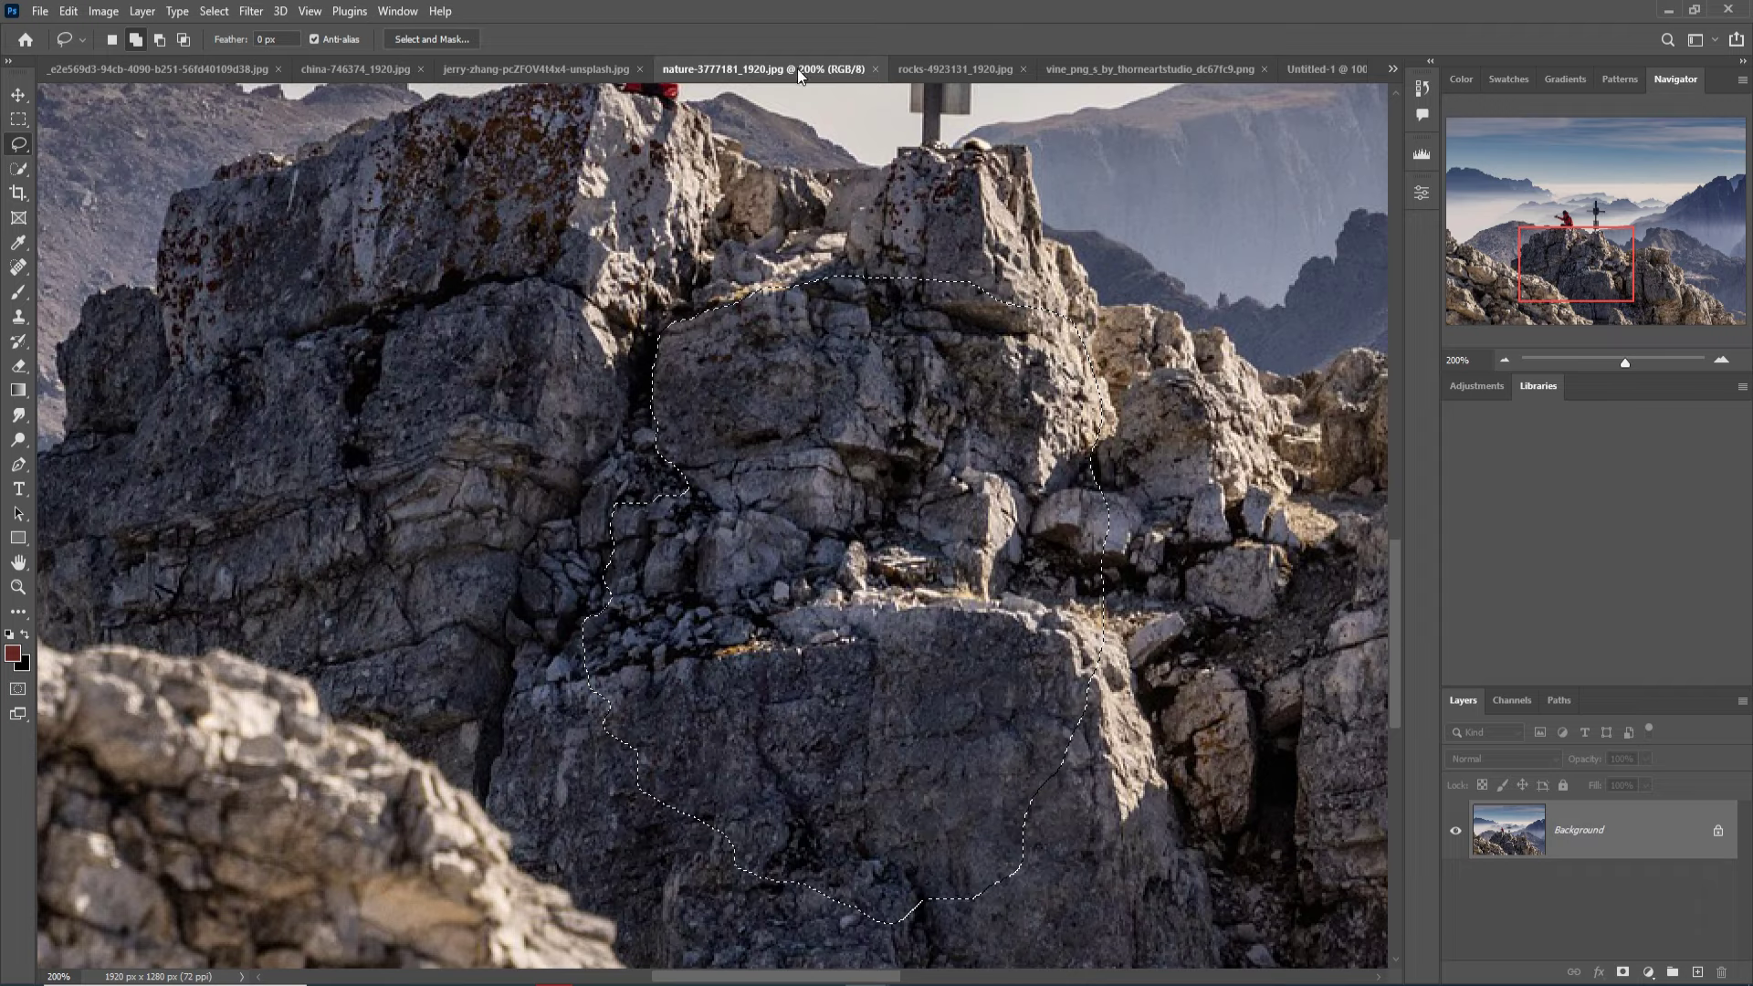
{"action": "left_click_drag", "start_coordinate": [797, 69], "coordinate": [796, 119]}
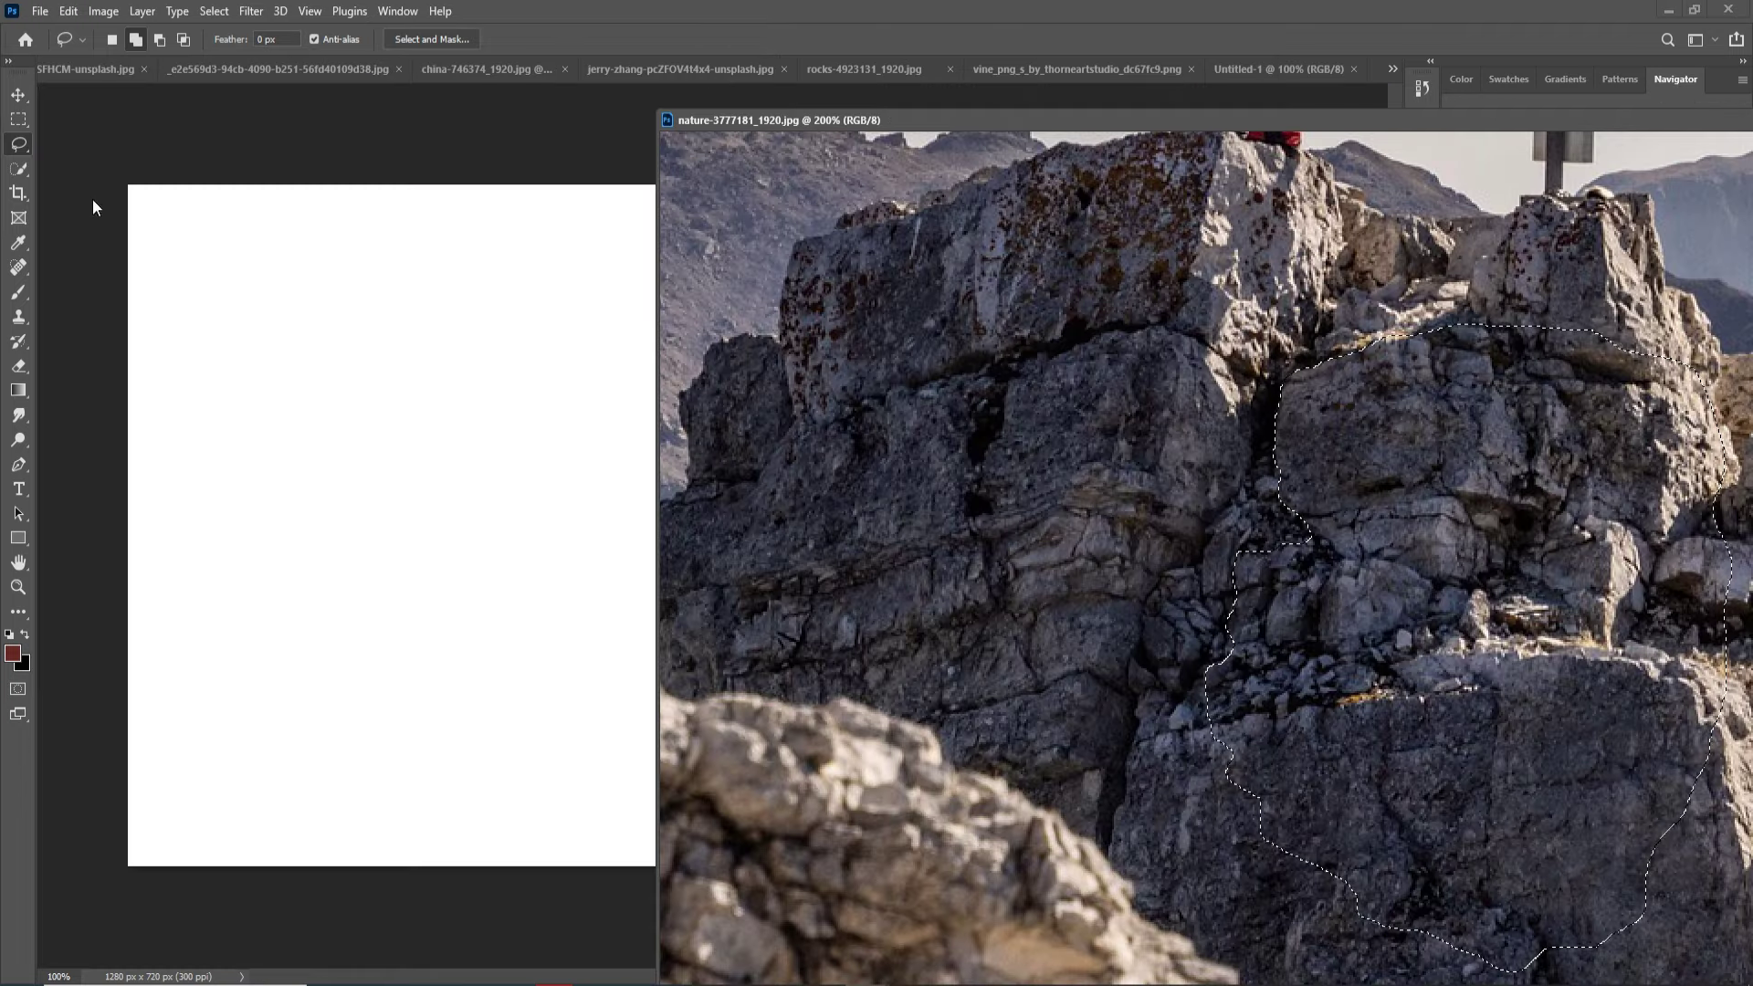
Bring the selected rock chunk into Untitled-1 as its own layer, lower right.
{"action": "left_click", "coordinate": [17, 95]}
{"action": "left_click_drag", "start_coordinate": [1465, 456], "coordinate": [537, 406]}
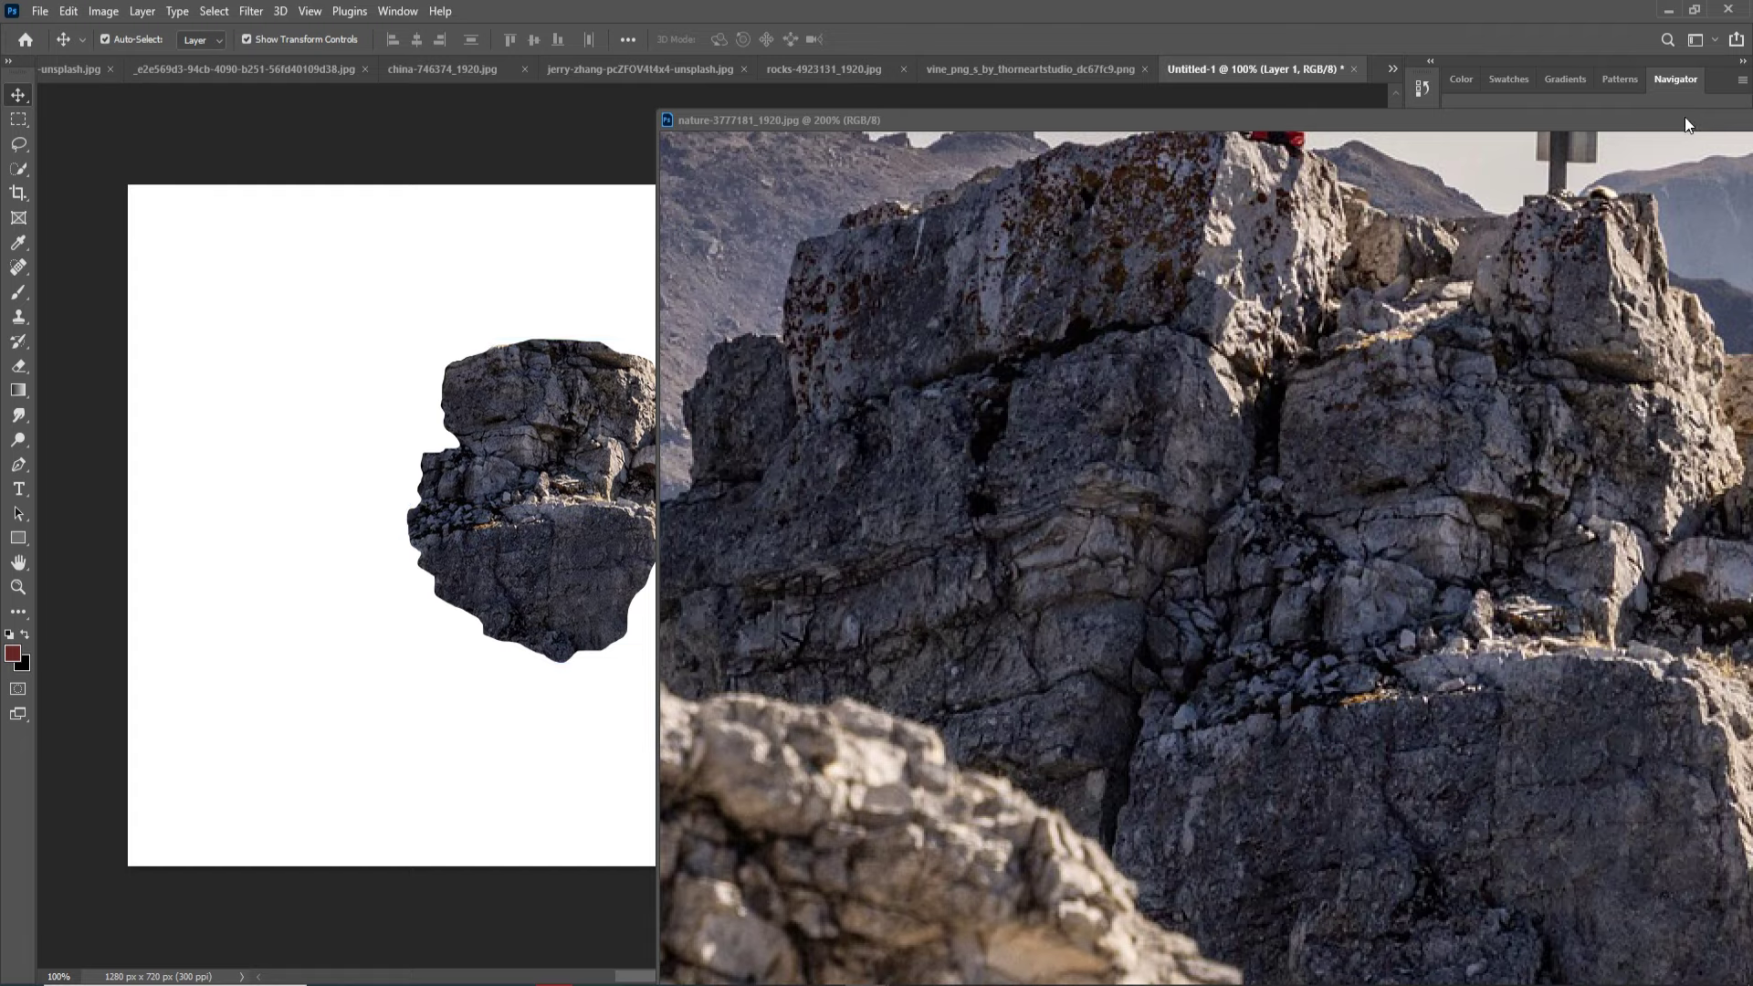
{"action": "left_click_drag", "start_coordinate": [1685, 117], "coordinate": [946, 634]}
{"action": "left_click", "coordinate": [1190, 636]}
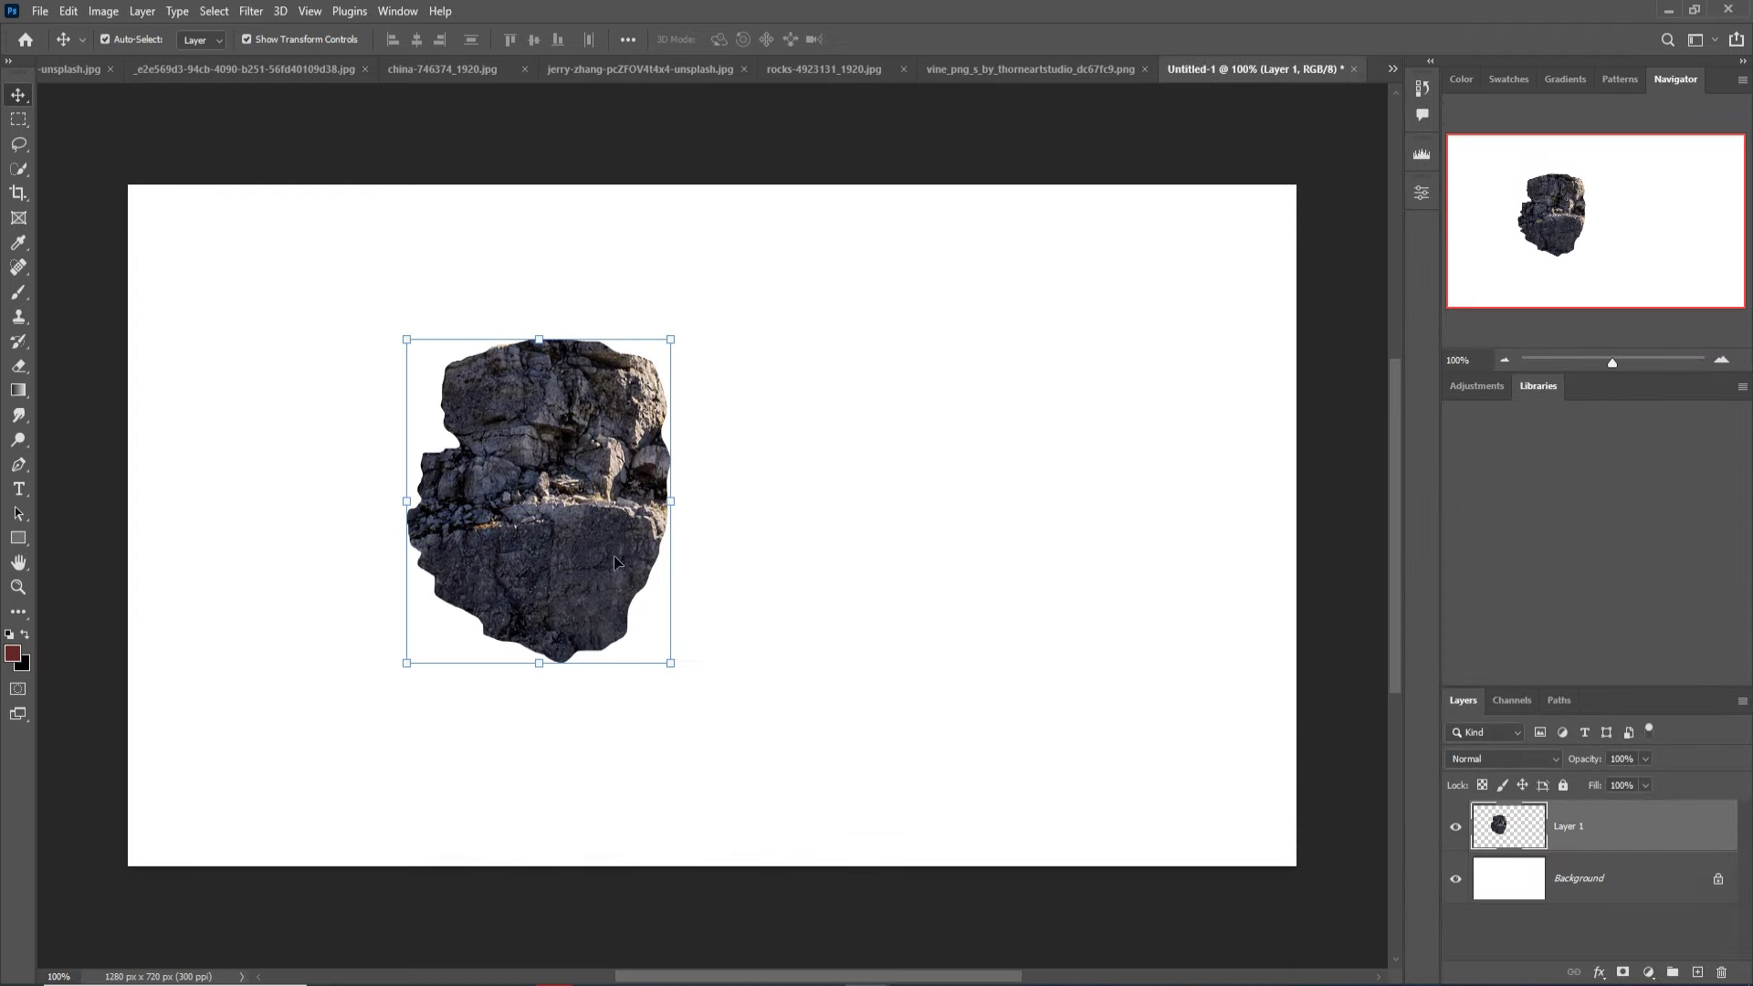
{"action": "left_click_drag", "start_coordinate": [614, 555], "coordinate": [754, 671]}
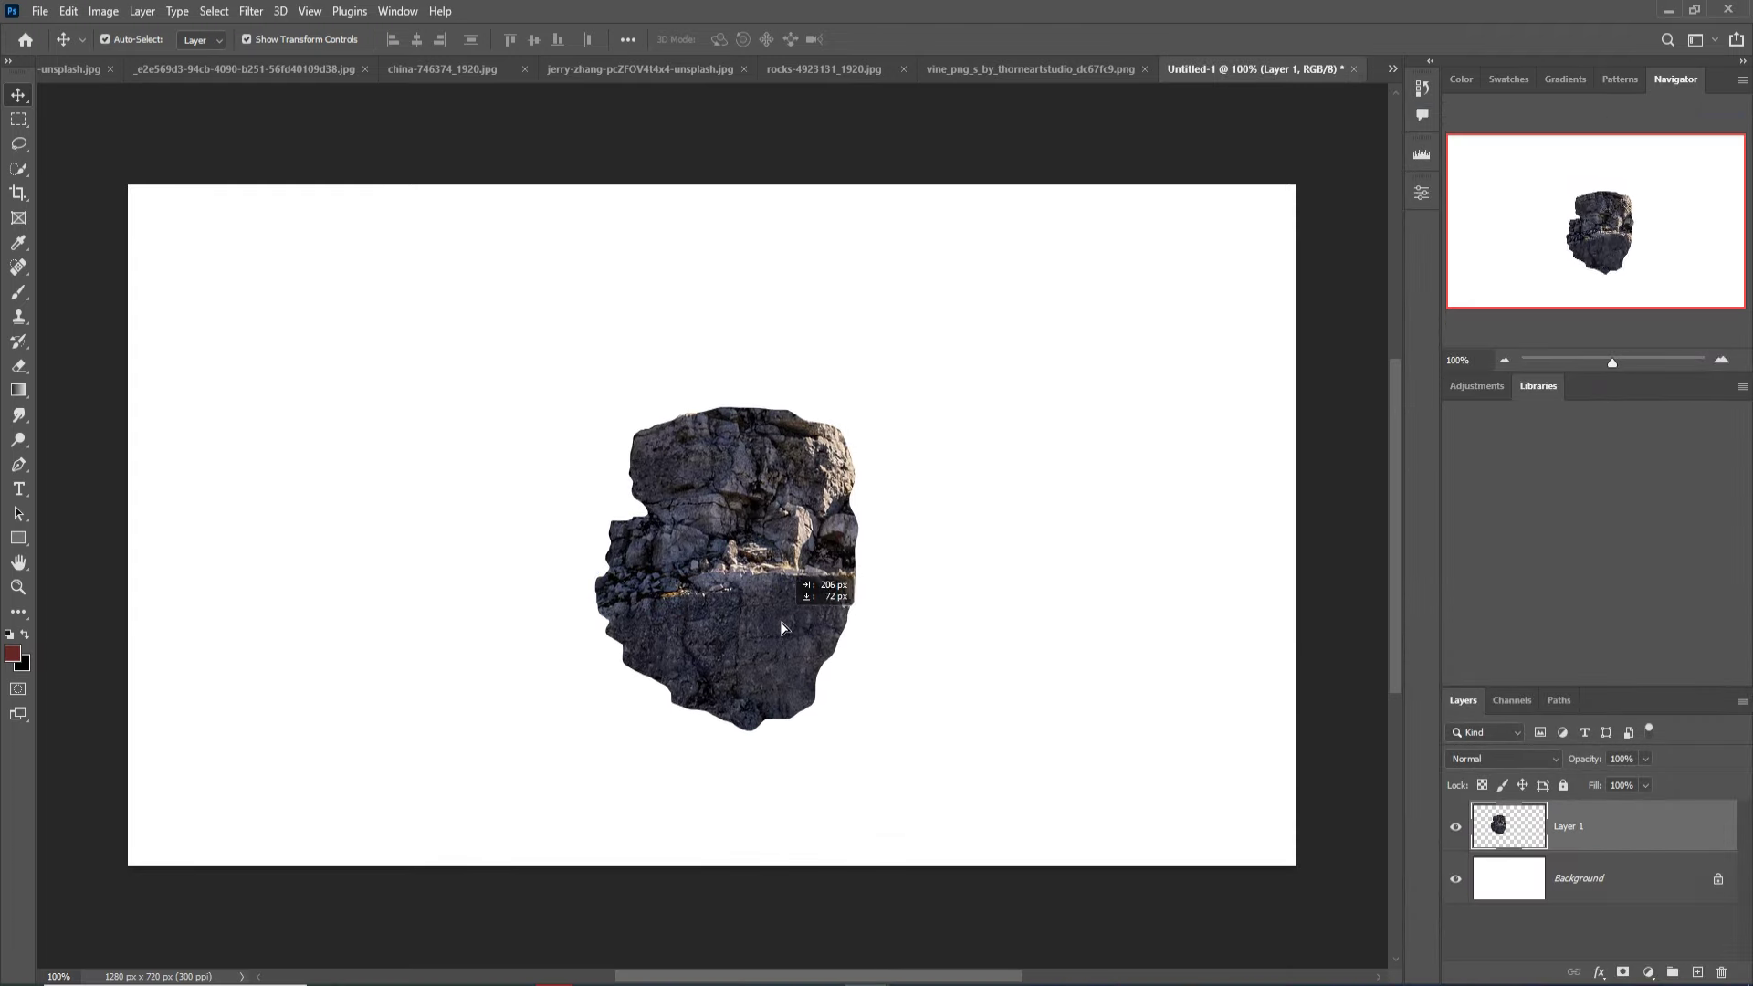
Trim the rock's lower sides away into a pointed floating-island shape.
{"action": "left_click", "coordinate": [18, 143]}
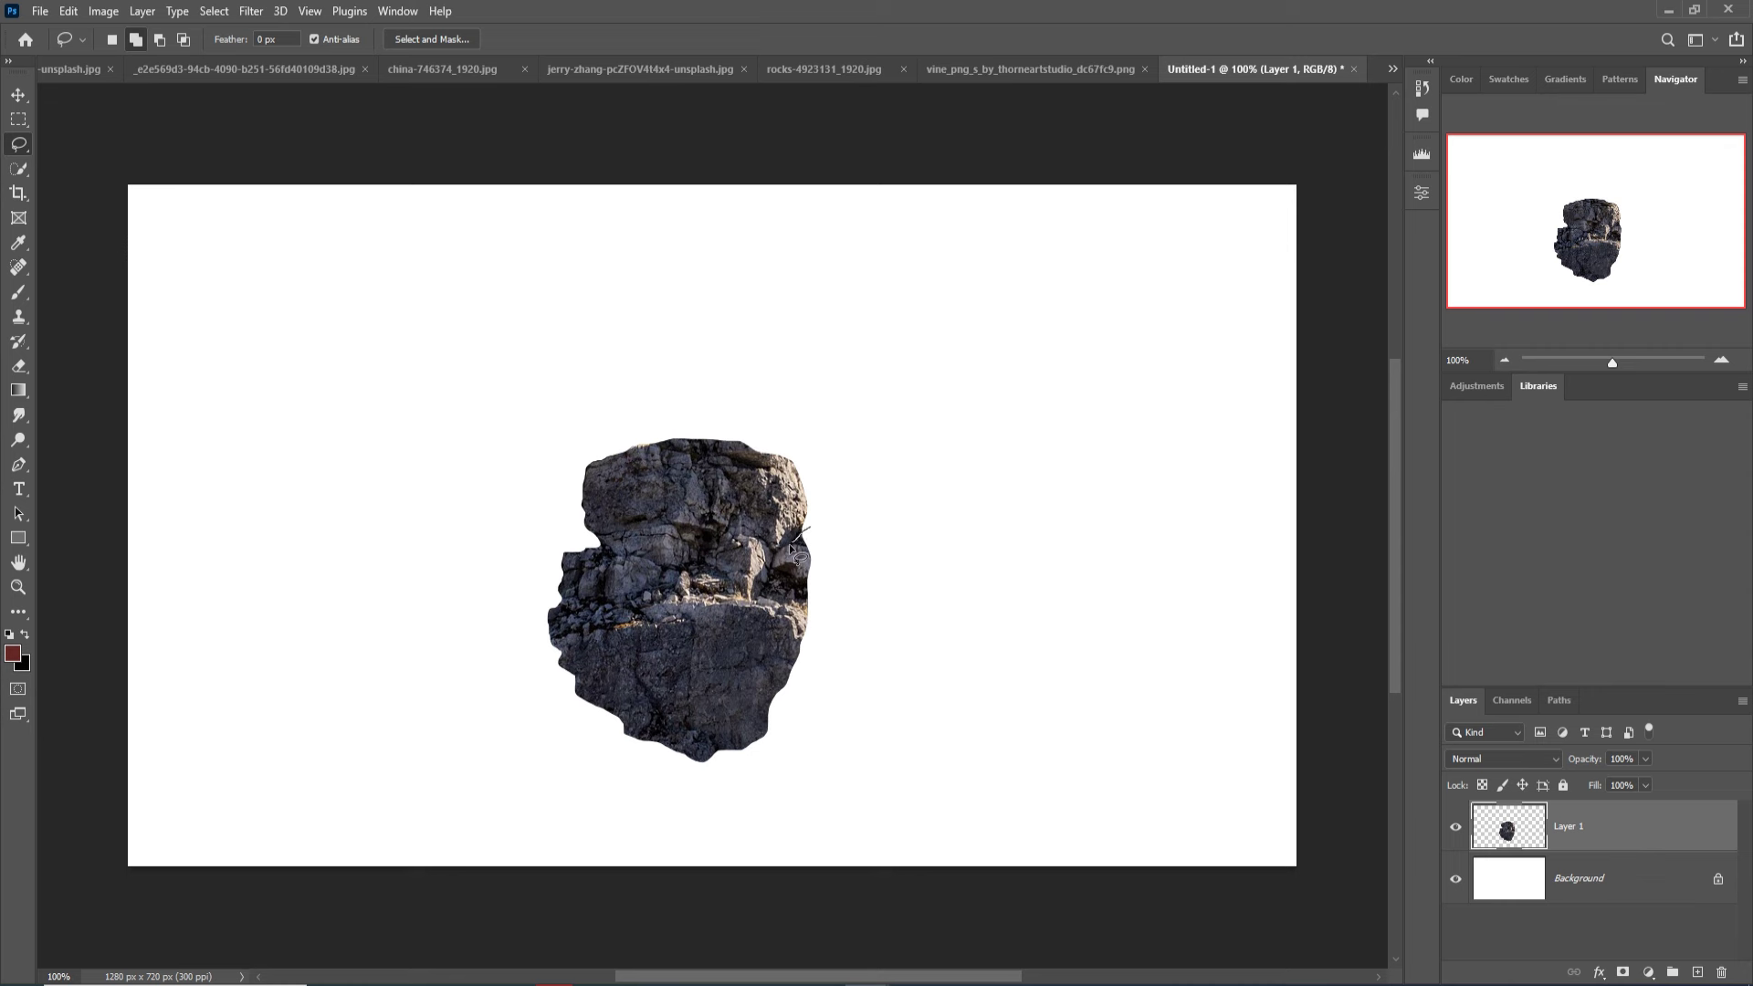
{"action": "mouse_move", "coordinate": [771, 585]}
{"action": "left_mouse_down"}
{"action": "mouse_move", "coordinate": [737, 719]}
{"action": "mouse_move", "coordinate": [714, 710]}
{"action": "left_mouse_up"}
{"action": "key", "text": "ctrl+d"}
{"action": "mouse_move", "coordinate": [789, 545]}
{"action": "left_mouse_down"}
{"action": "mouse_move", "coordinate": [726, 628]}
{"action": "mouse_move", "coordinate": [702, 703]}
{"action": "left_mouse_up"}
{"action": "key", "text": "Escape"}
{"action": "mouse_move", "coordinate": [776, 565]}
{"action": "left_mouse_down"}
{"action": "mouse_move", "coordinate": [698, 701]}
{"action": "mouse_move", "coordinate": [646, 657]}
{"action": "mouse_move", "coordinate": [570, 537]}
{"action": "mouse_move", "coordinate": [552, 665]}
{"action": "mouse_move", "coordinate": [675, 796]}
{"action": "mouse_move", "coordinate": [874, 661]}
{"action": "mouse_move", "coordinate": [884, 546]}
{"action": "left_mouse_up"}
{"action": "key", "text": "Delete"}
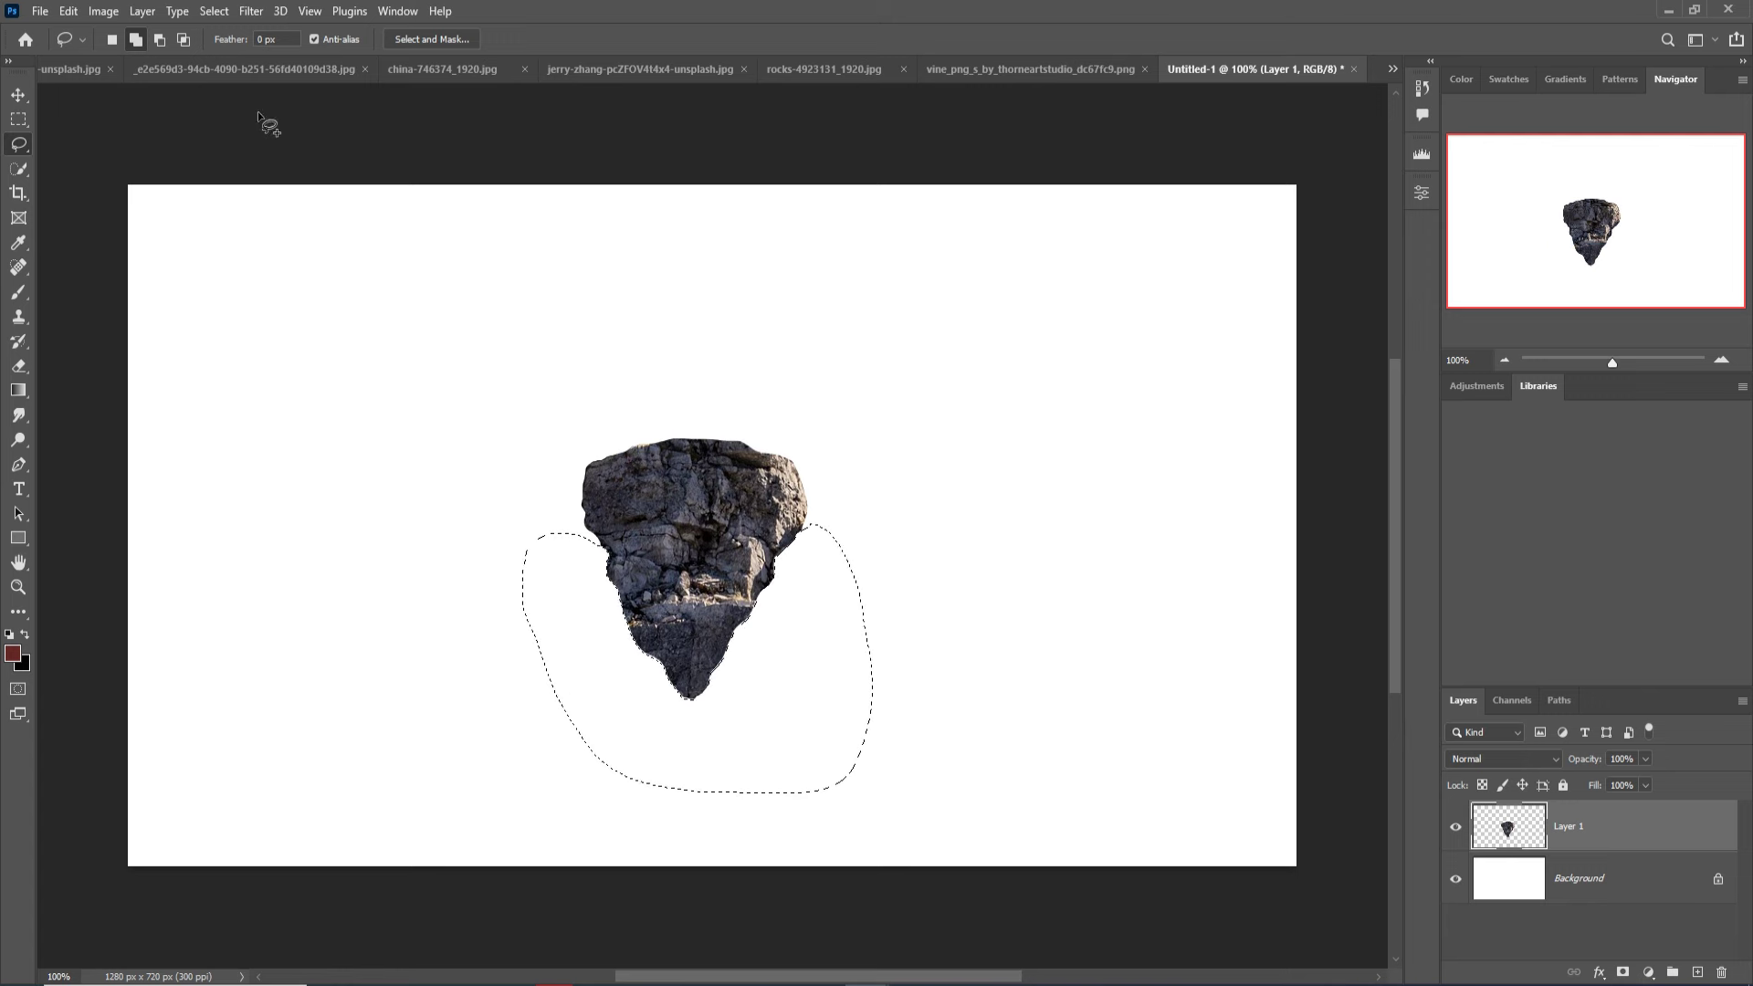
{"action": "left_click", "coordinate": [213, 11]}
Move the rock lower and enlarge it to 107.61% near the bottom centre.
{"action": "left_click", "coordinate": [228, 50]}
{"action": "left_click", "coordinate": [17, 96]}
{"action": "mouse_move", "coordinate": [744, 494]}
{"action": "left_mouse_down"}
{"action": "mouse_move", "coordinate": [786, 611]}
{"action": "mouse_move", "coordinate": [742, 532]}
{"action": "left_mouse_up"}
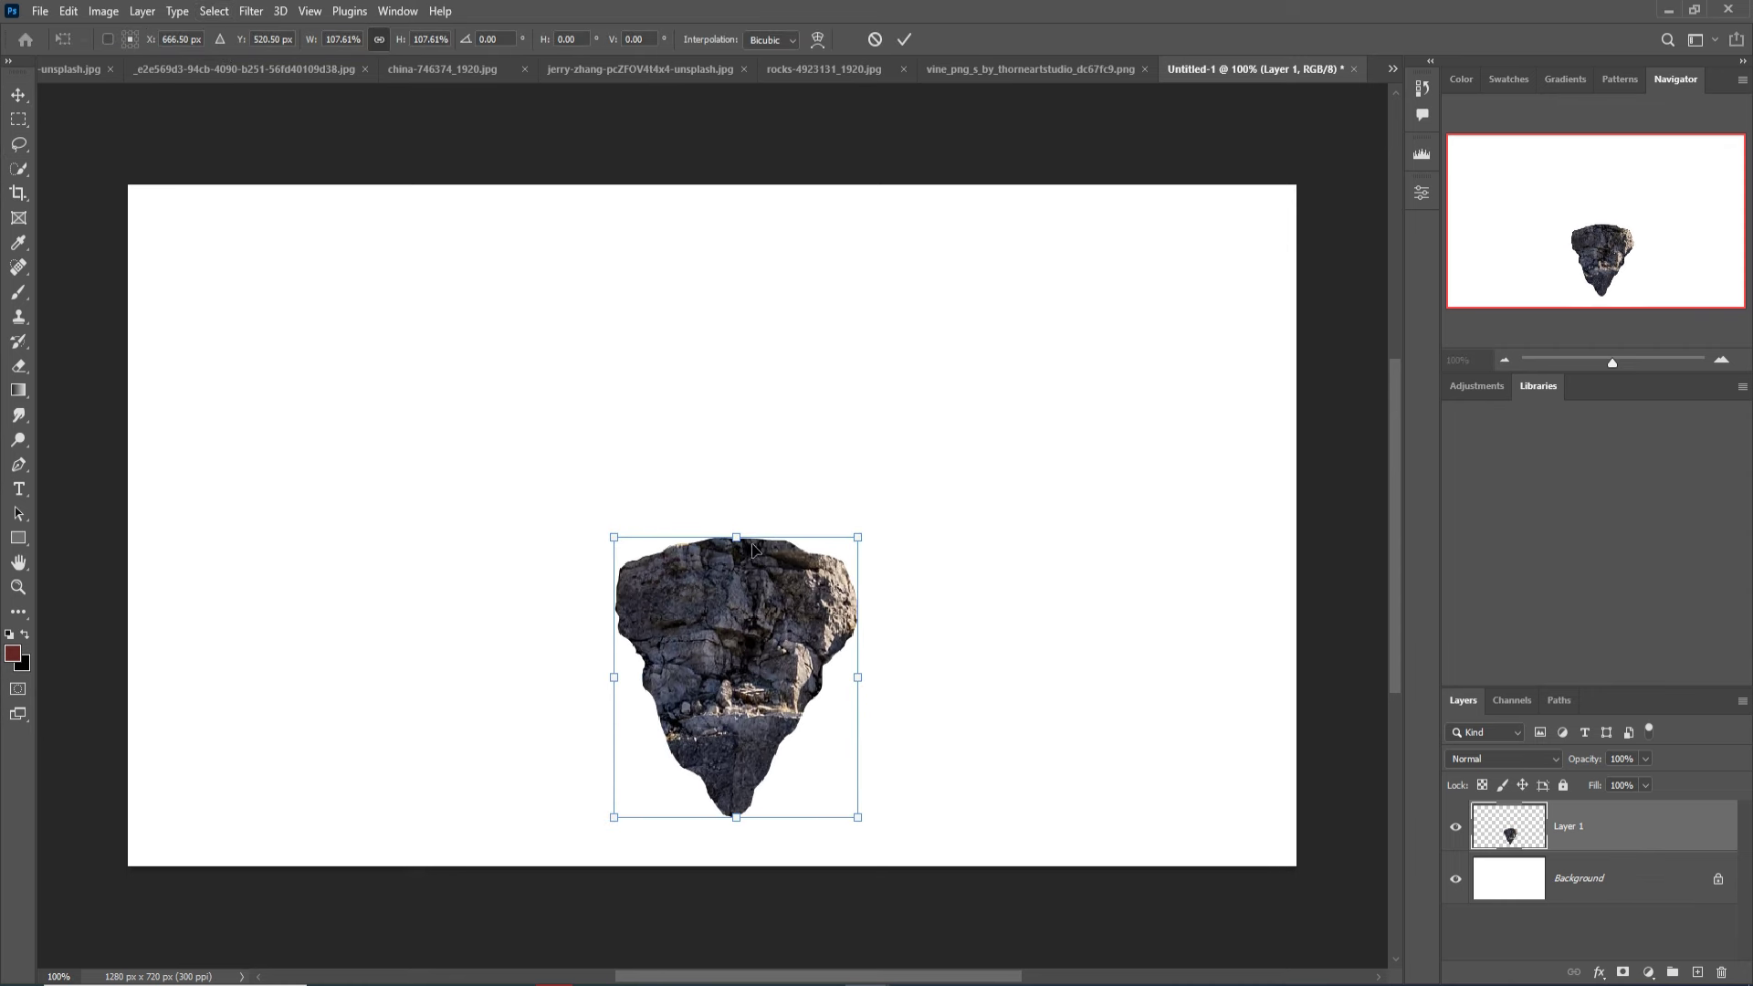
{"action": "left_click_drag", "start_coordinate": [764, 639], "coordinate": [753, 666]}
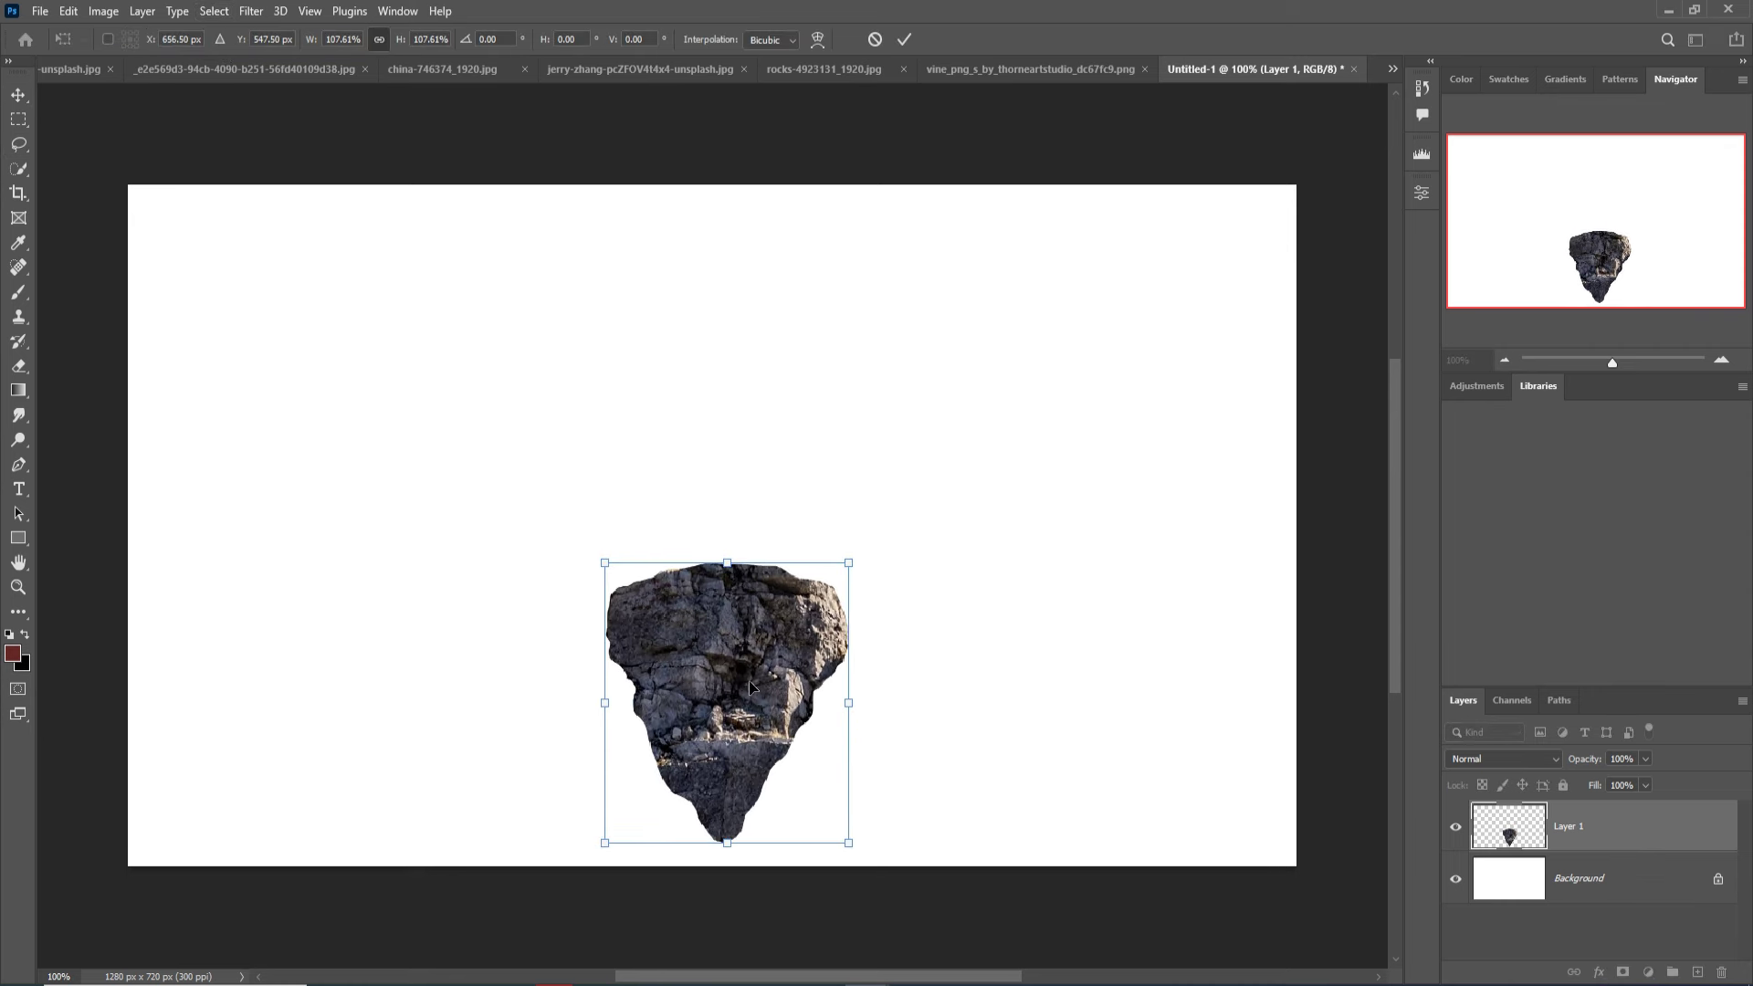
{"action": "left_click", "coordinate": [904, 40]}
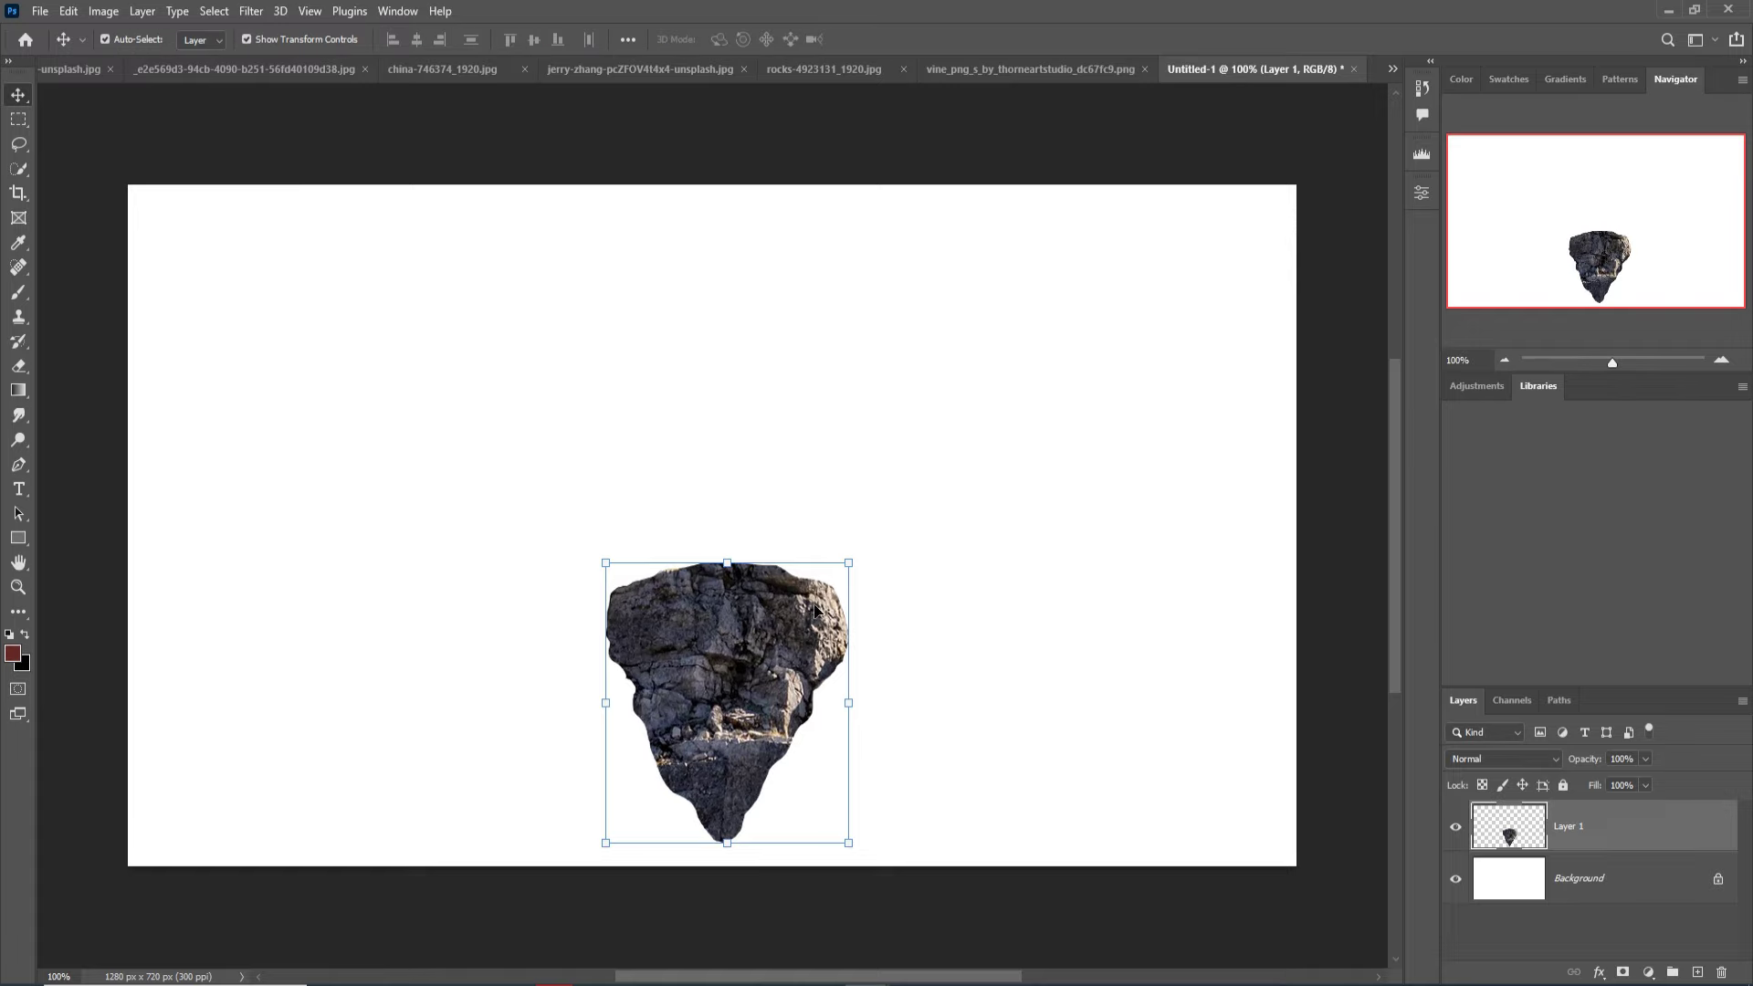
{"action": "left_click", "coordinate": [1004, 69]}
Lasso the slanted rock slab on the right side of the rocks-4923131 photo.
{"action": "left_click", "coordinate": [916, 71]}
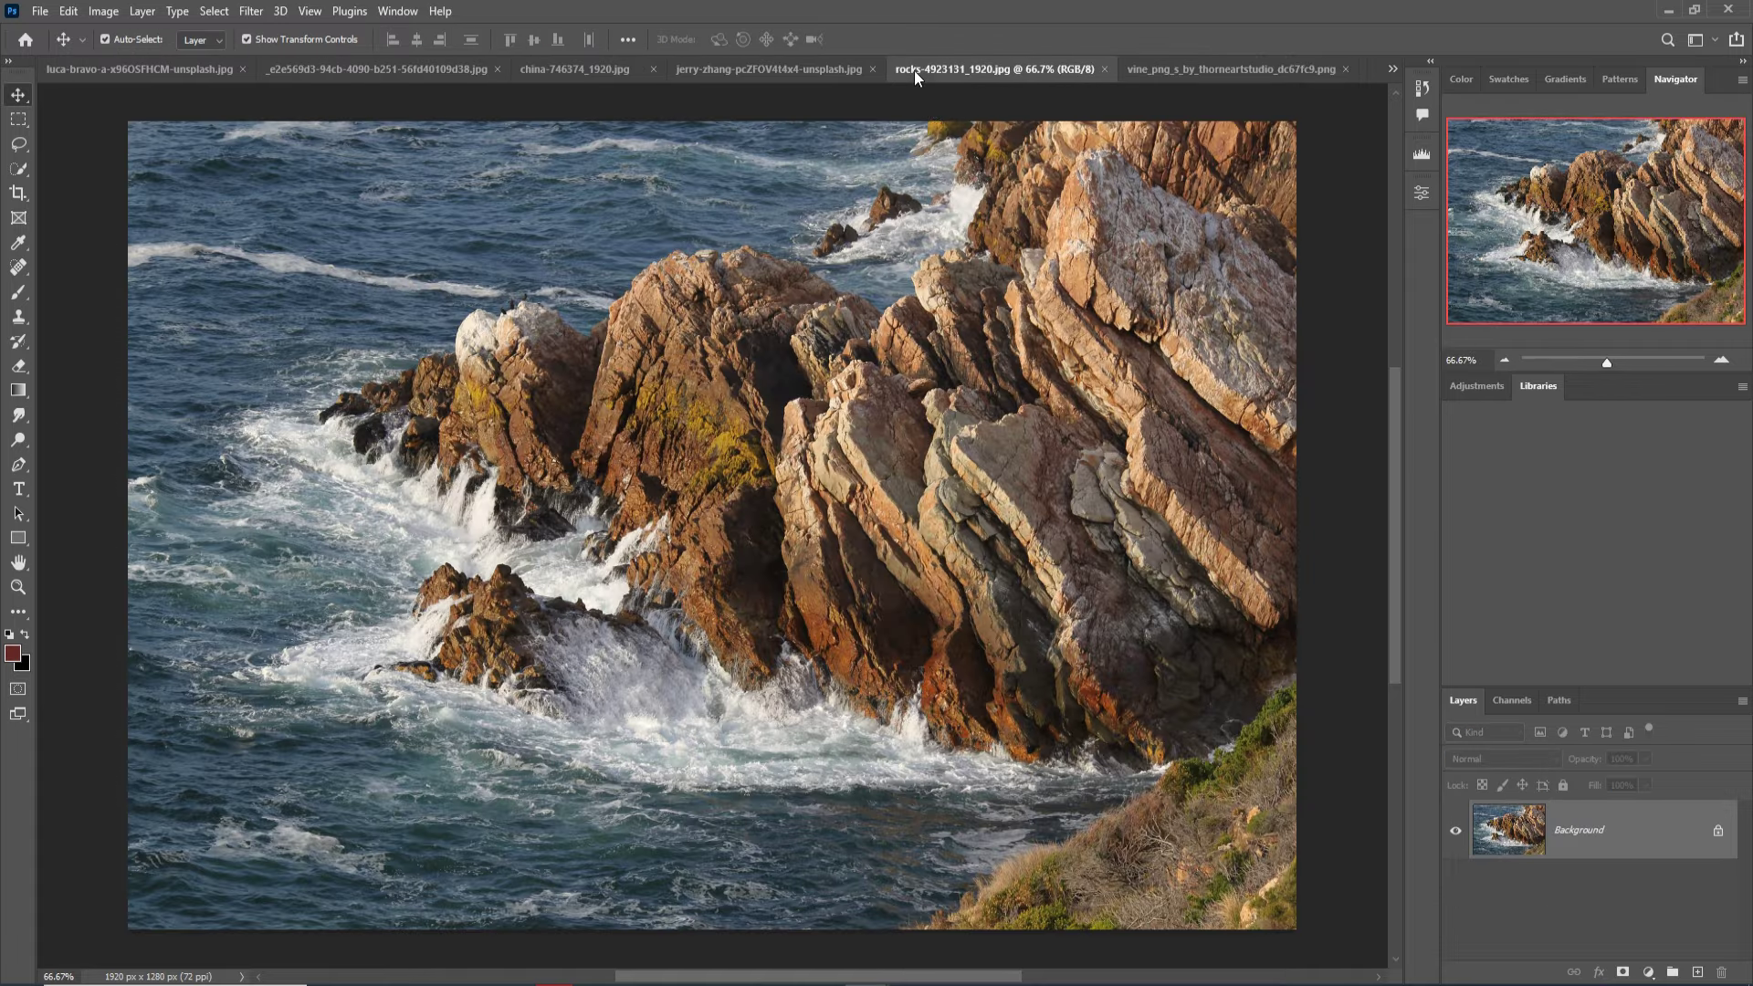
{"action": "left_click", "coordinate": [18, 146]}
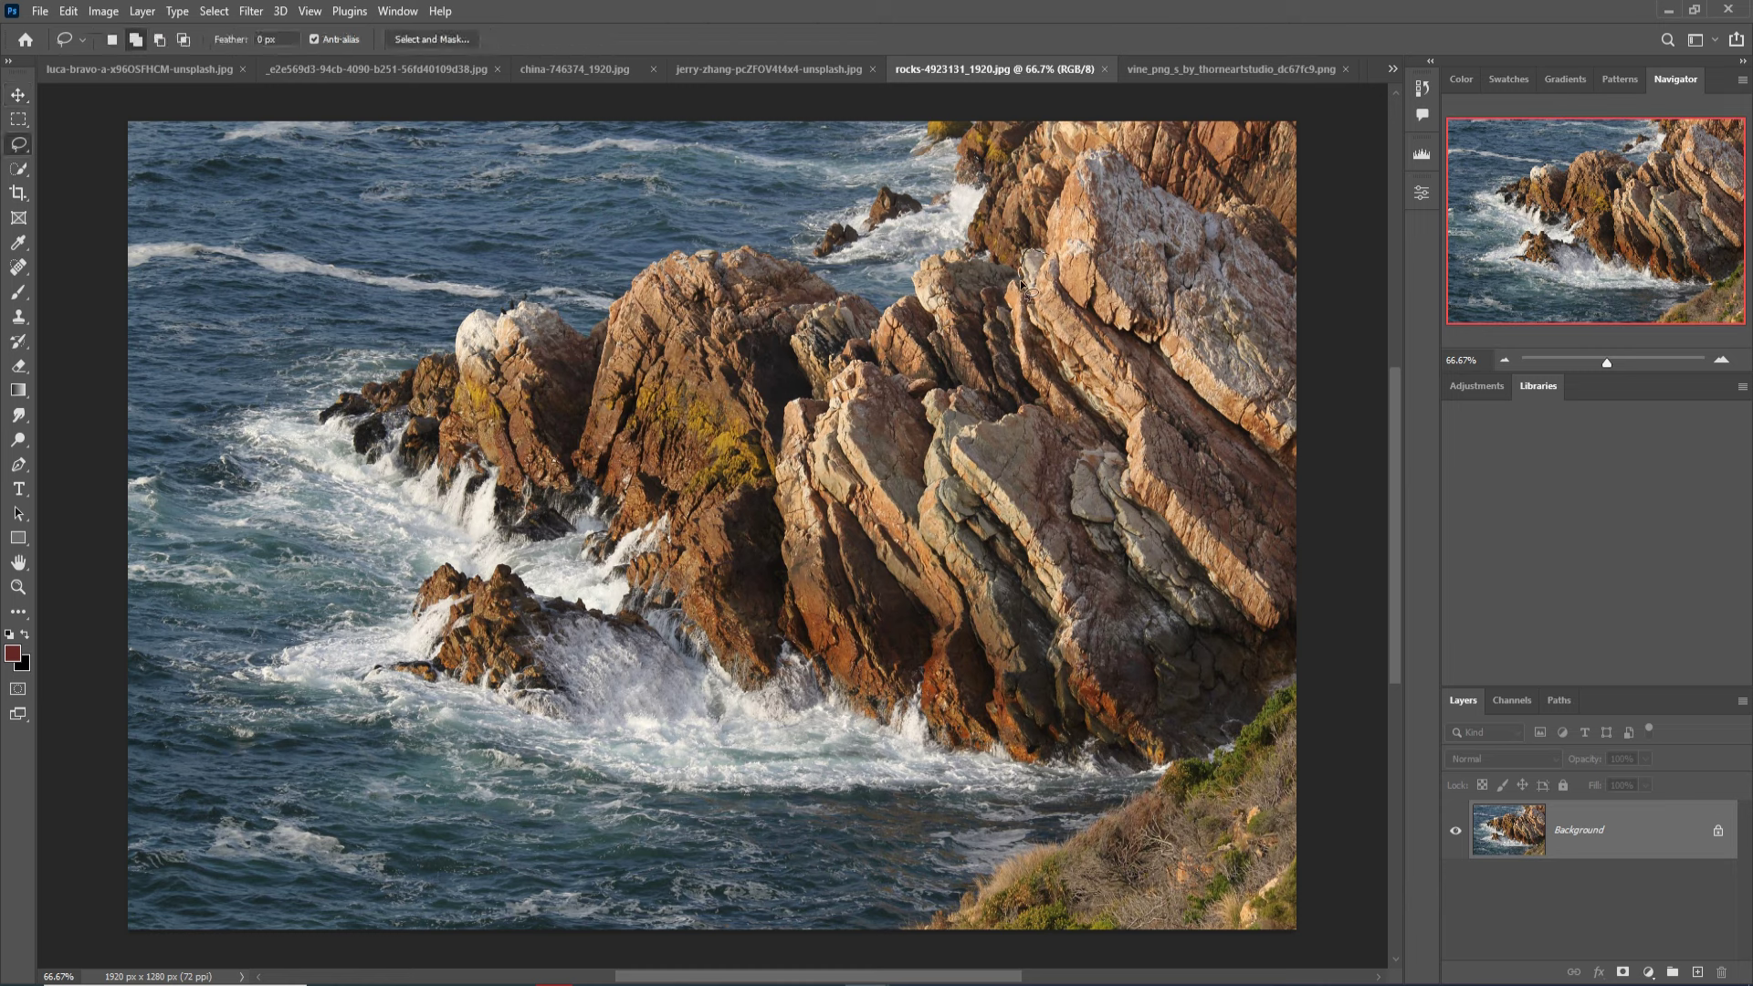
{"action": "left_click_drag", "start_coordinate": [1014, 327], "coordinate": [1025, 377]}
{"action": "mouse_move", "coordinate": [1076, 444]}
{"action": "left_mouse_down"}
{"action": "mouse_move", "coordinate": [1134, 573]}
{"action": "mouse_move", "coordinate": [1273, 684]}
{"action": "left_mouse_up"}
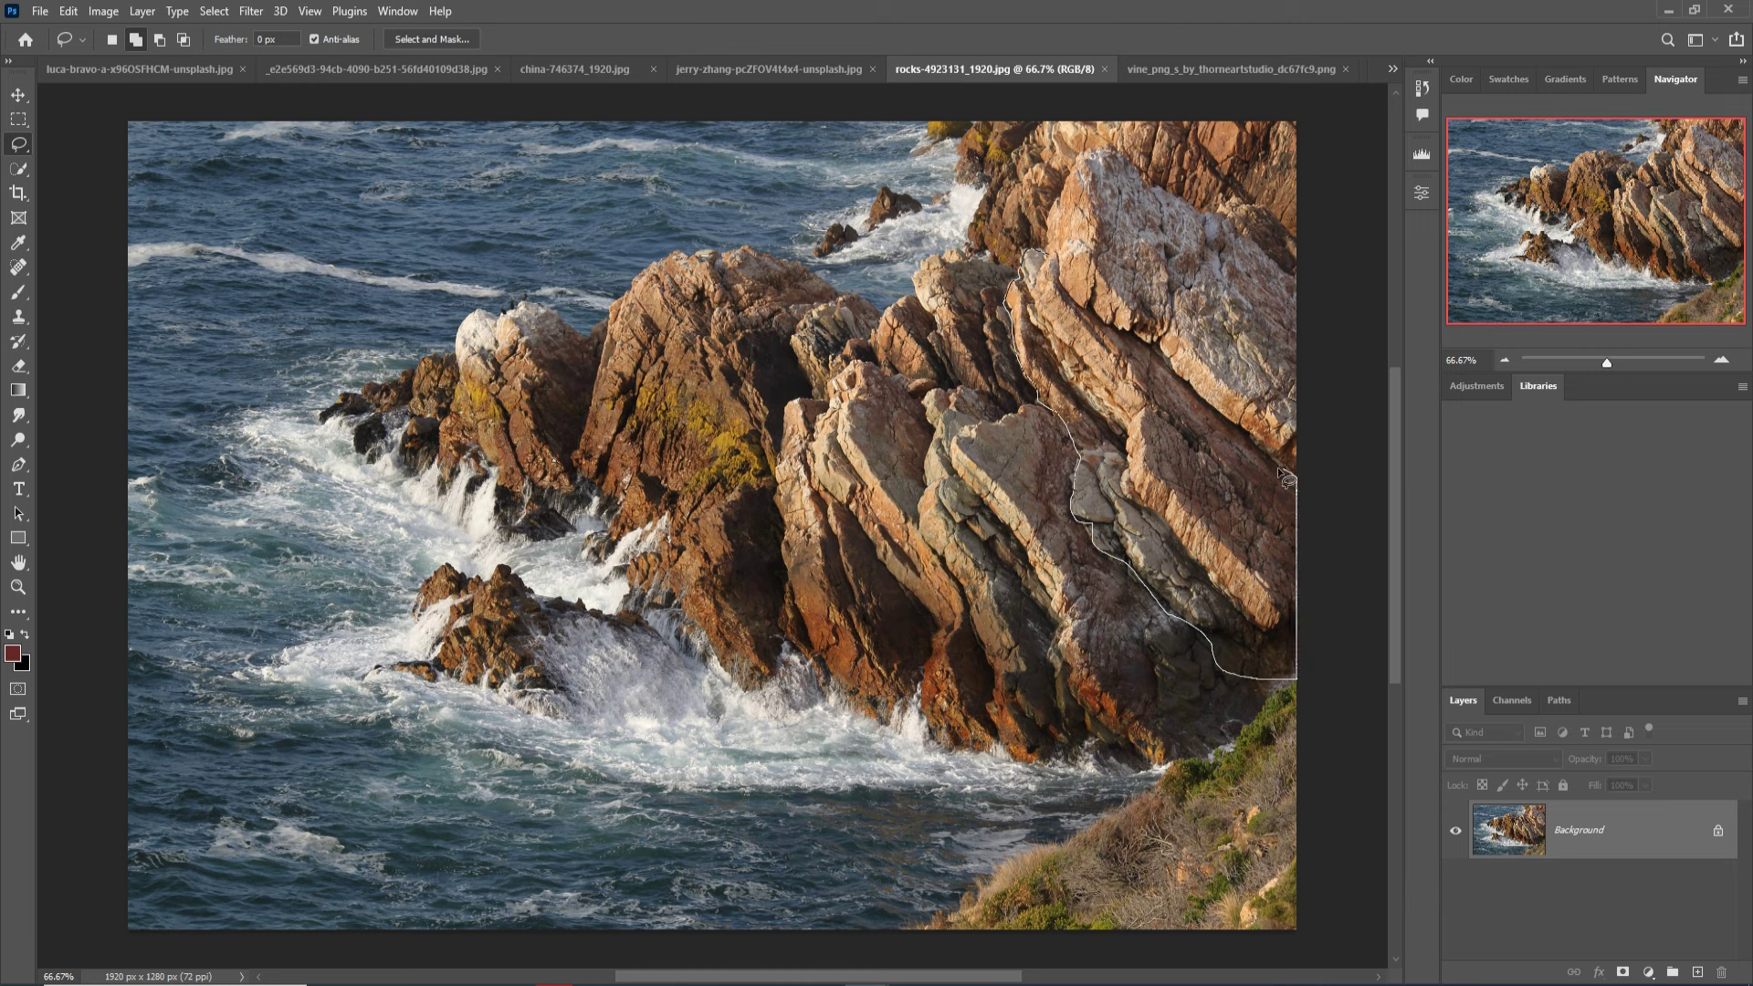
{"action": "left_click_drag", "start_coordinate": [1174, 369], "coordinate": [1098, 321]}
{"action": "left_click_drag", "start_coordinate": [1044, 253], "coordinate": [1036, 250]}
{"action": "left_click", "coordinate": [18, 94]}
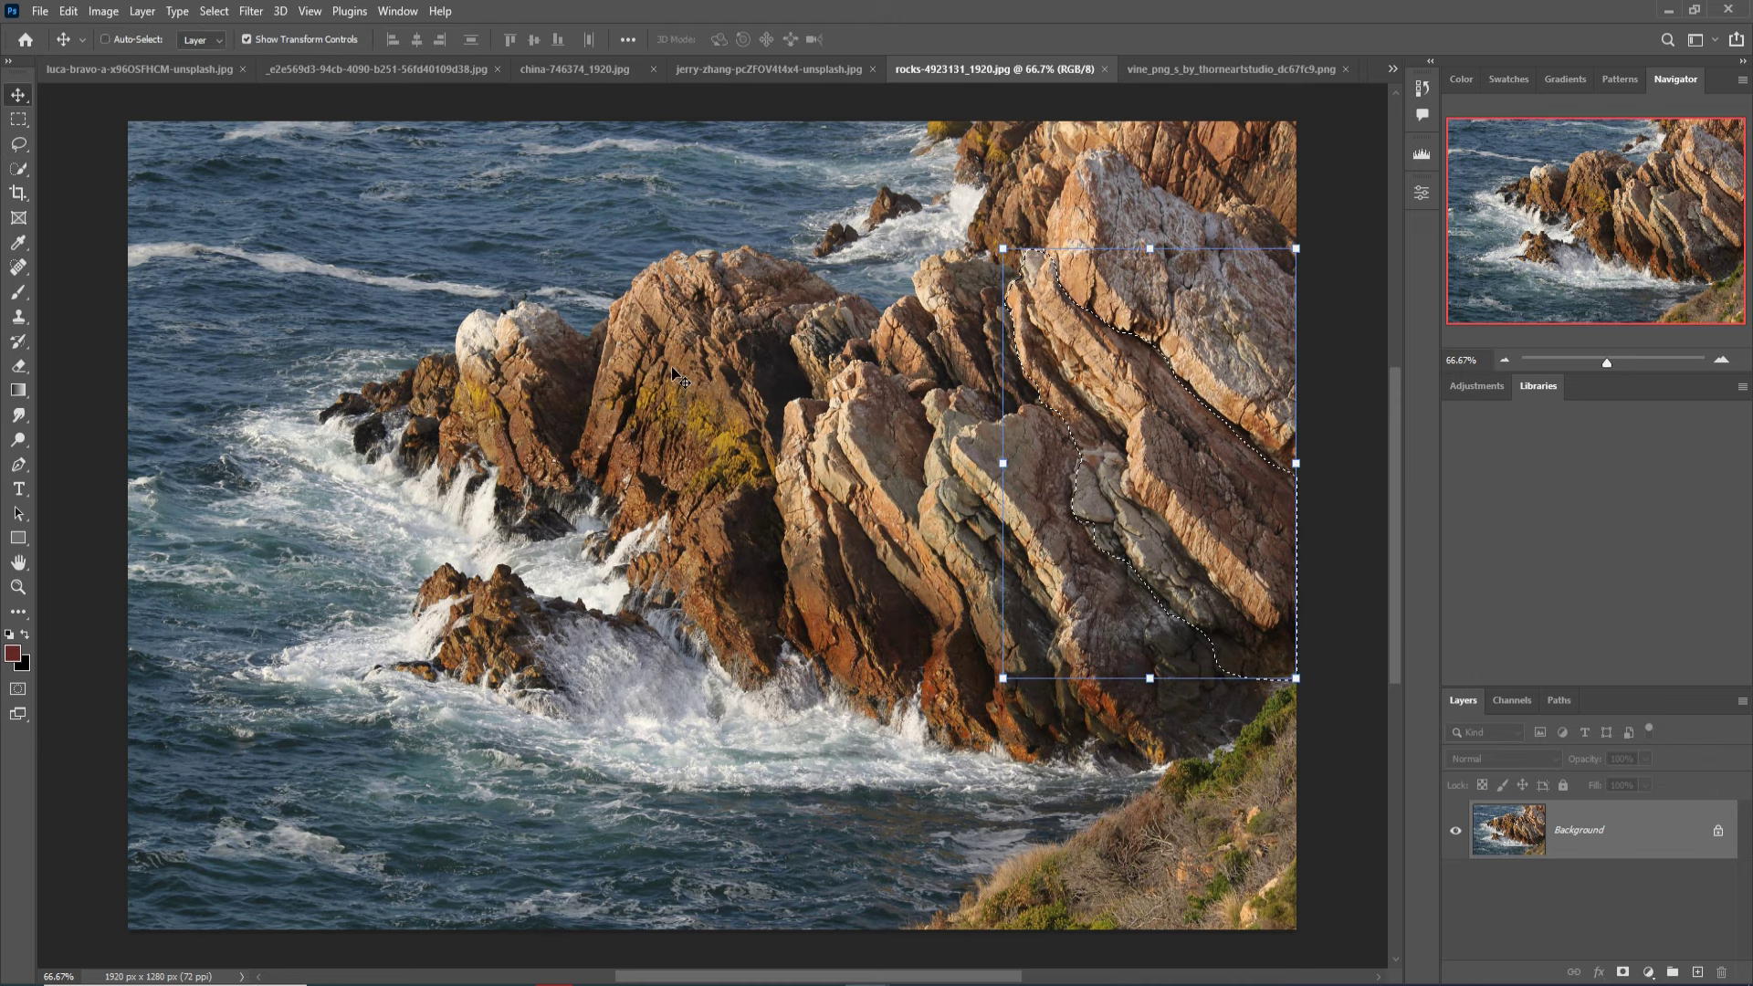
{"action": "key", "text": "ctrl"}
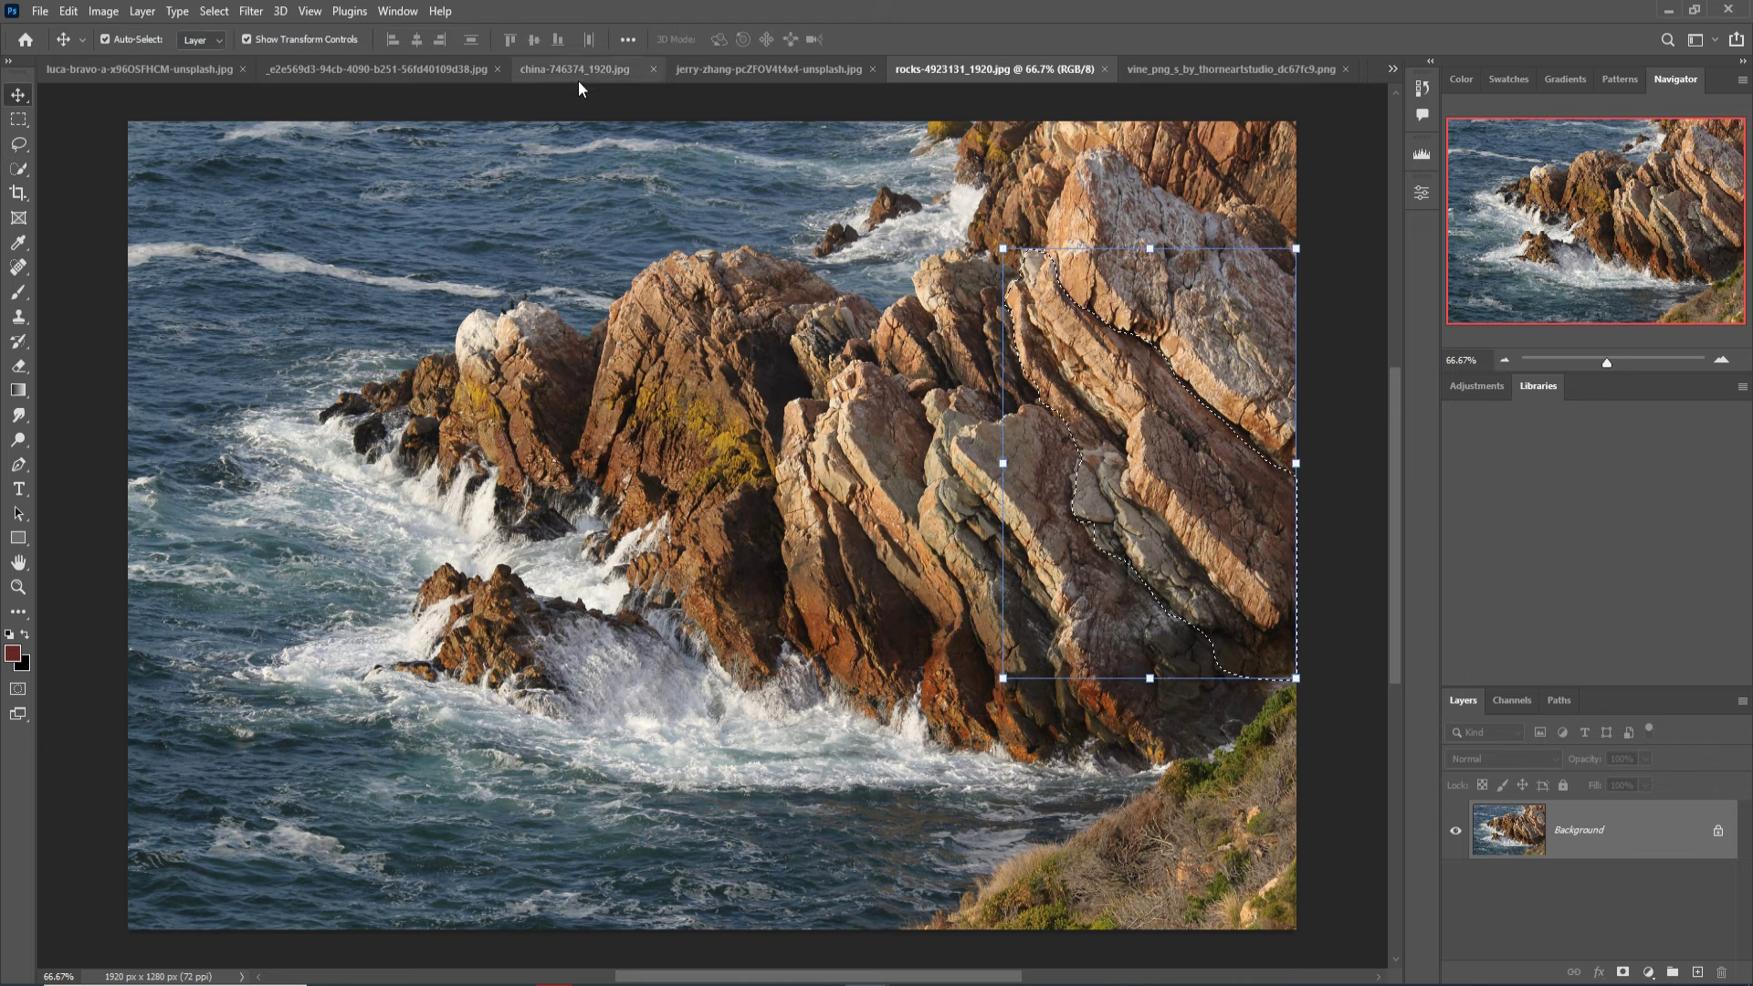
{"action": "left_click", "coordinate": [1393, 68]}
Drop the rock slab into the composite as Layer 2, shrunk to about 29%, onto the rock.
{"action": "left_click", "coordinate": [1425, 223]}
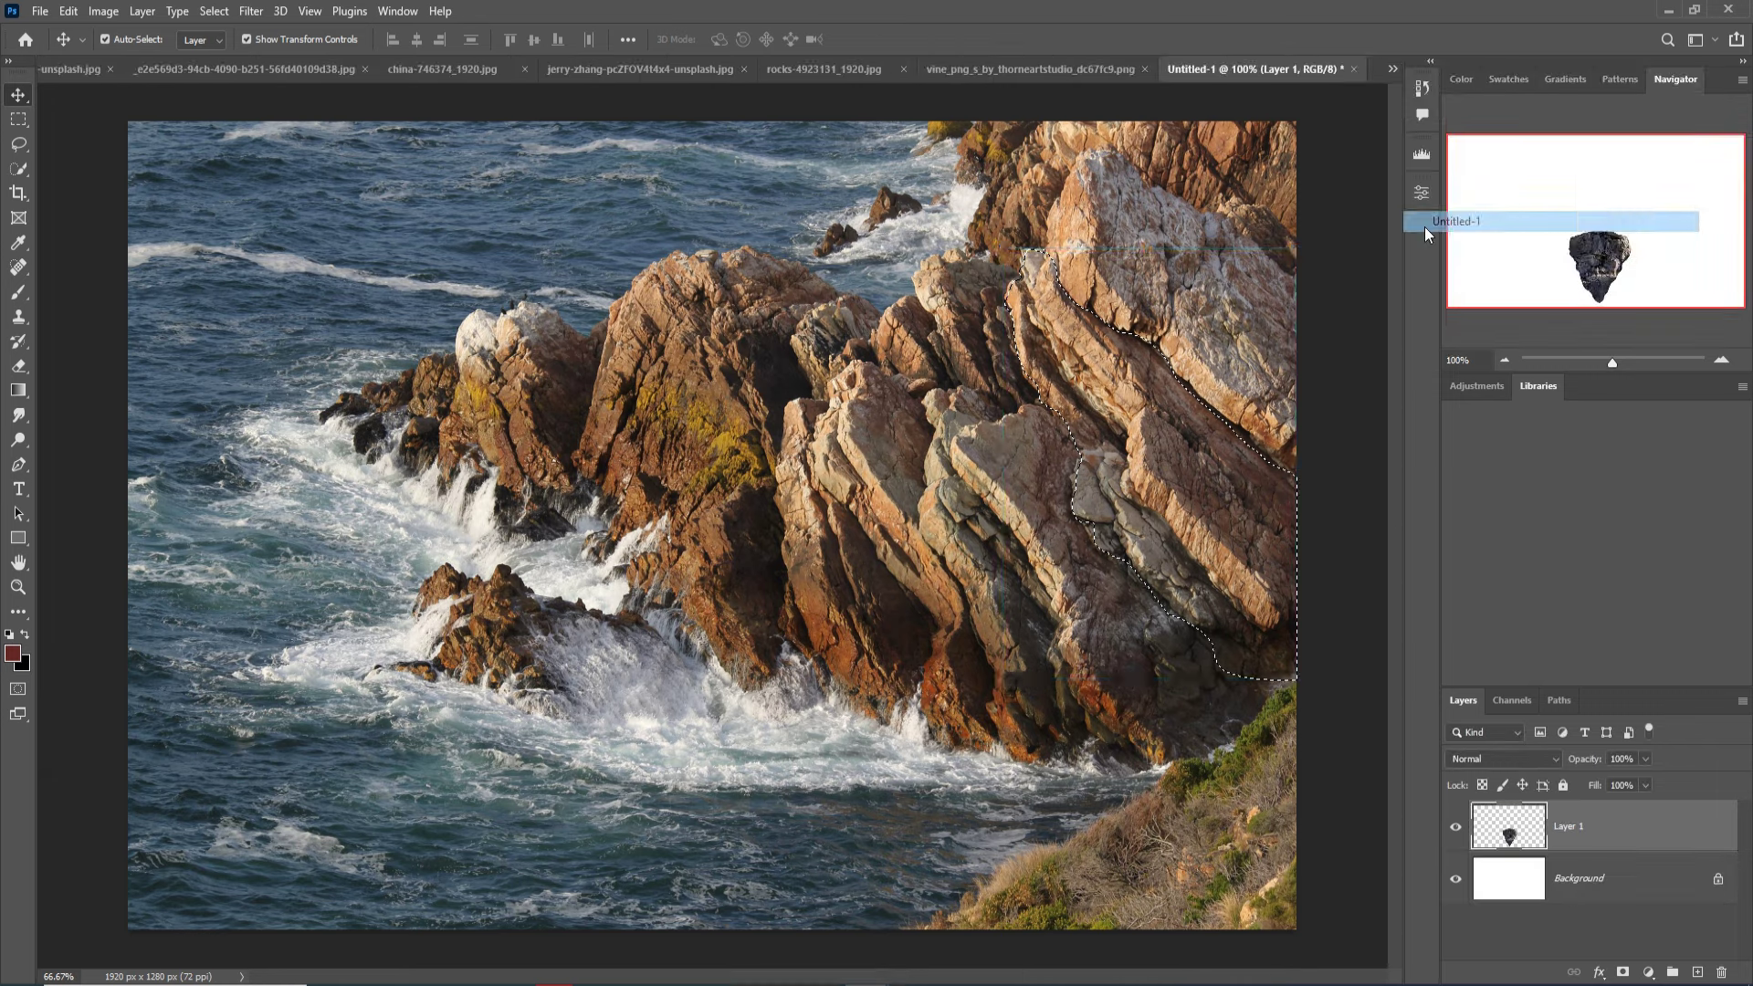
{"action": "left_click_drag", "start_coordinate": [1424, 227], "coordinate": [1292, 274]}
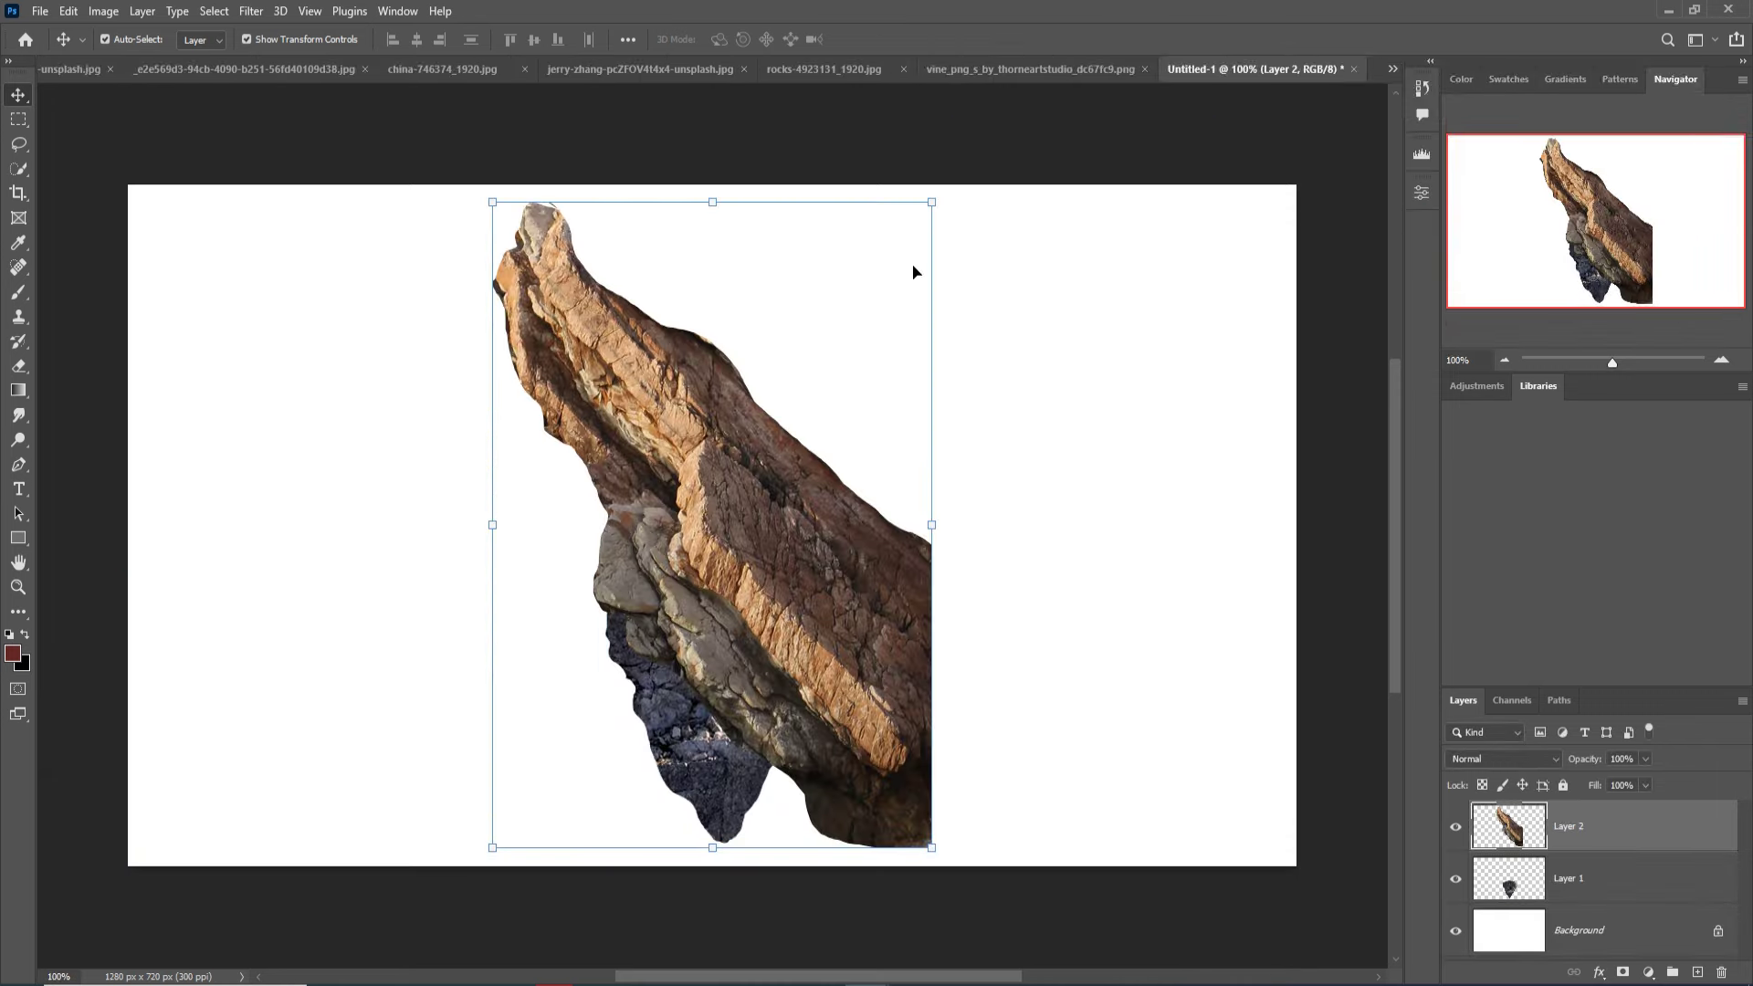
{"action": "left_click_drag", "start_coordinate": [932, 201], "coordinate": [626, 657]}
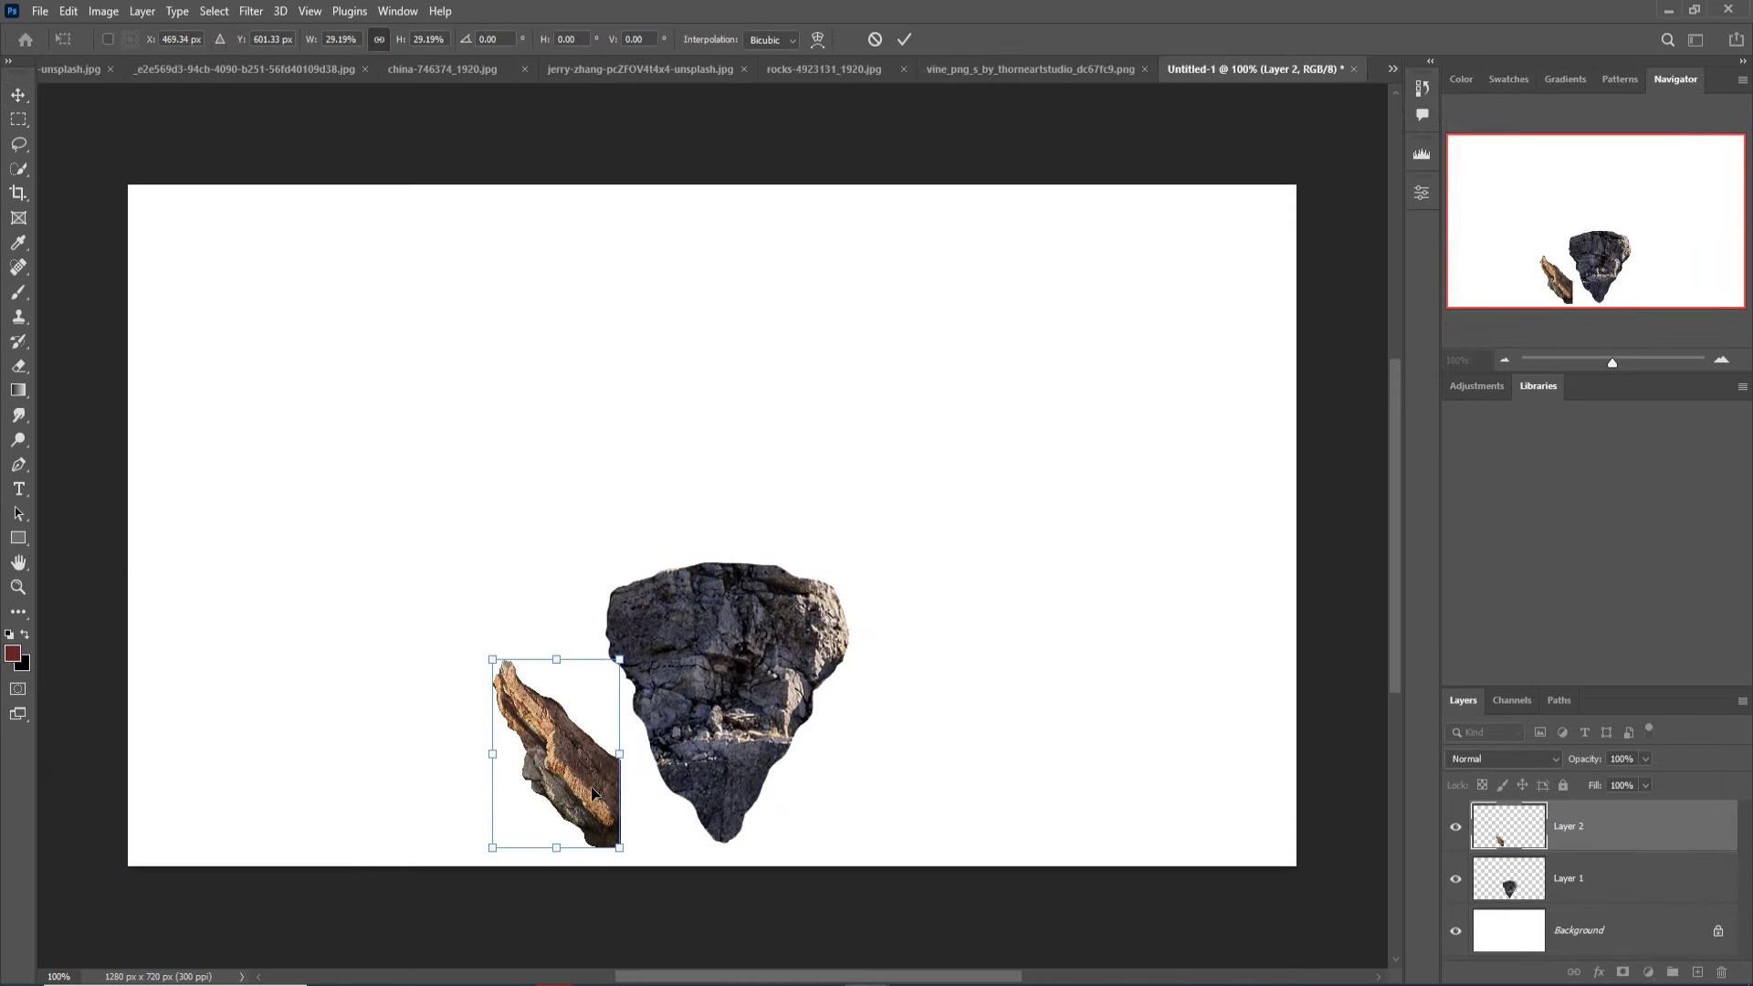
{"action": "left_click_drag", "start_coordinate": [589, 797], "coordinate": [700, 769]}
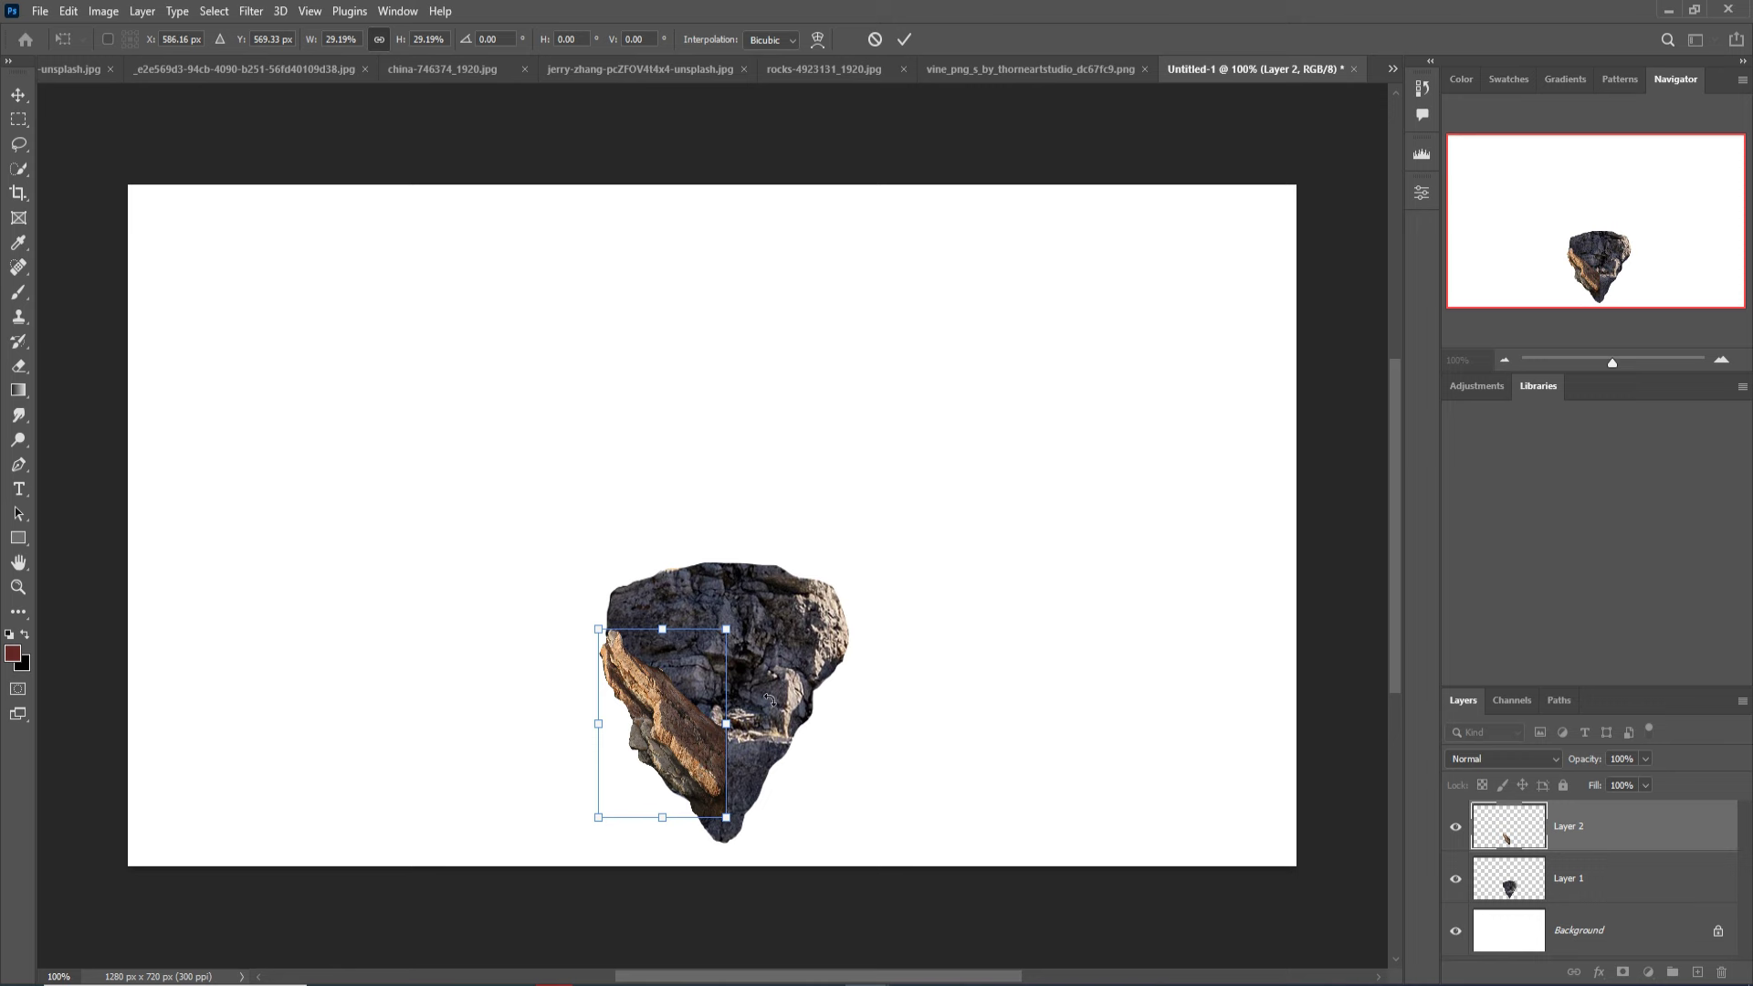
{"action": "left_click", "coordinate": [903, 39]}
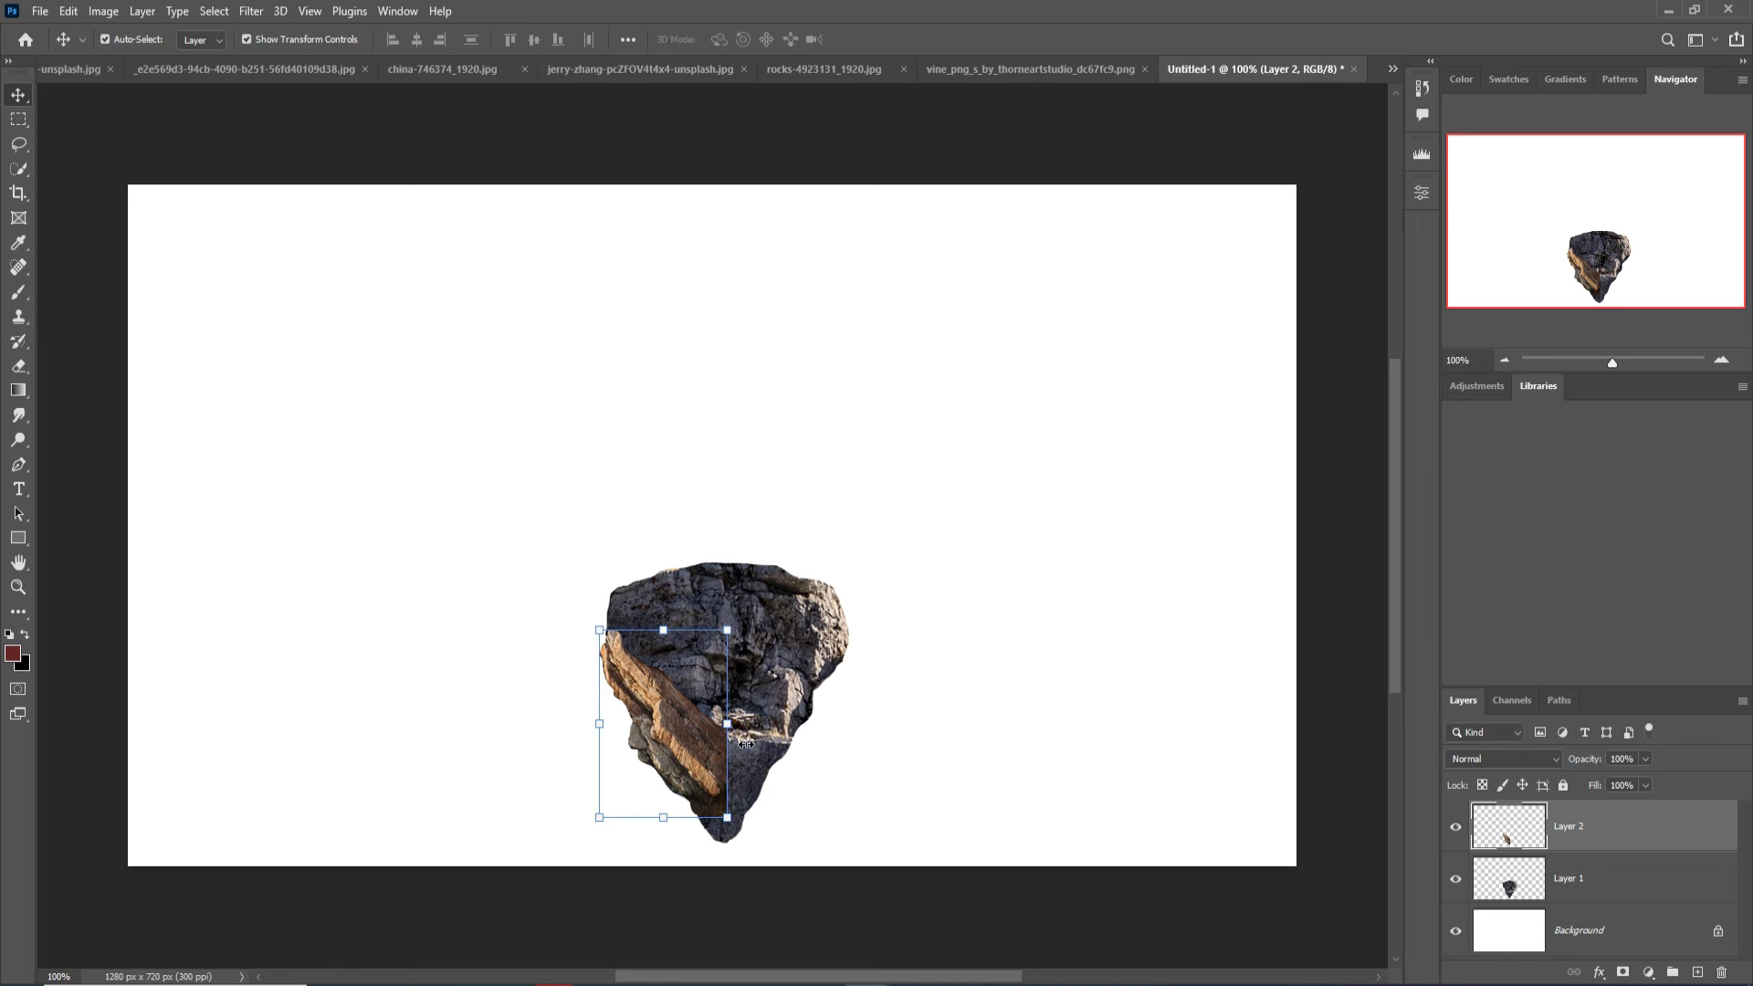
Rotate, shrink and position the slab along the floating rock's lower left flank.
{"action": "left_click_drag", "start_coordinate": [748, 831], "coordinate": [651, 626]}
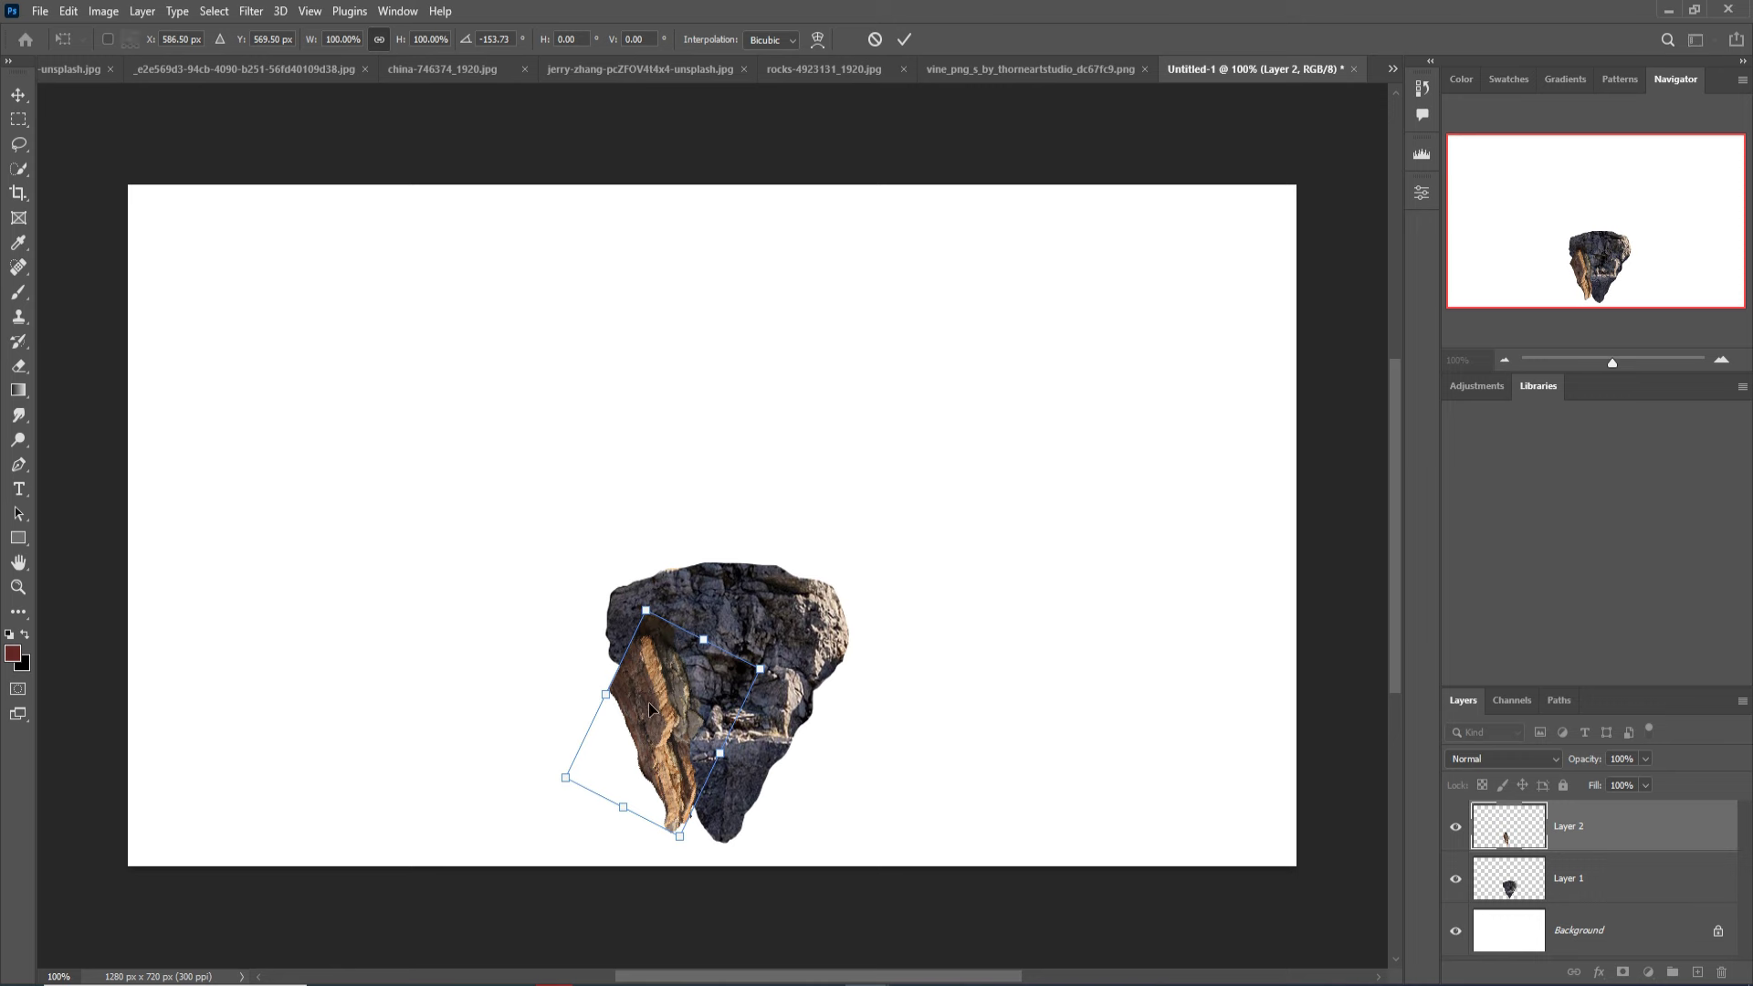
{"action": "left_click_drag", "start_coordinate": [648, 703], "coordinate": [654, 683]}
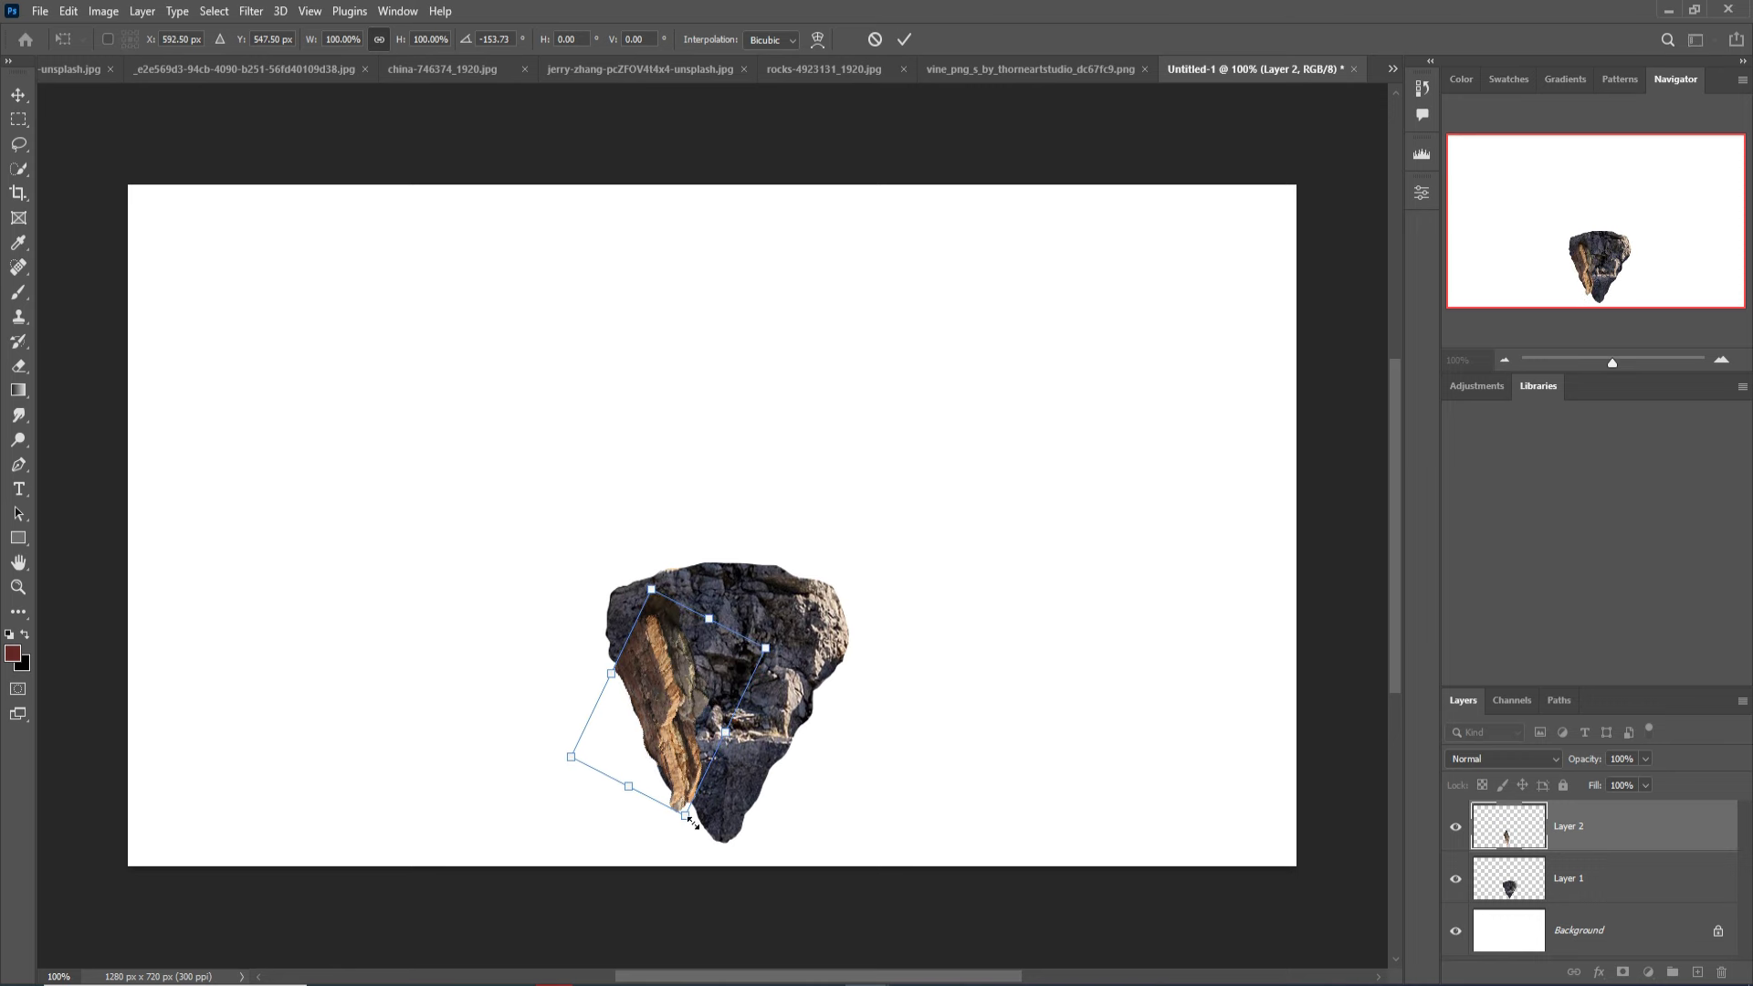
{"action": "left_click_drag", "start_coordinate": [691, 822], "coordinate": [677, 724]}
{"action": "left_click_drag", "start_coordinate": [661, 663], "coordinate": [658, 730]}
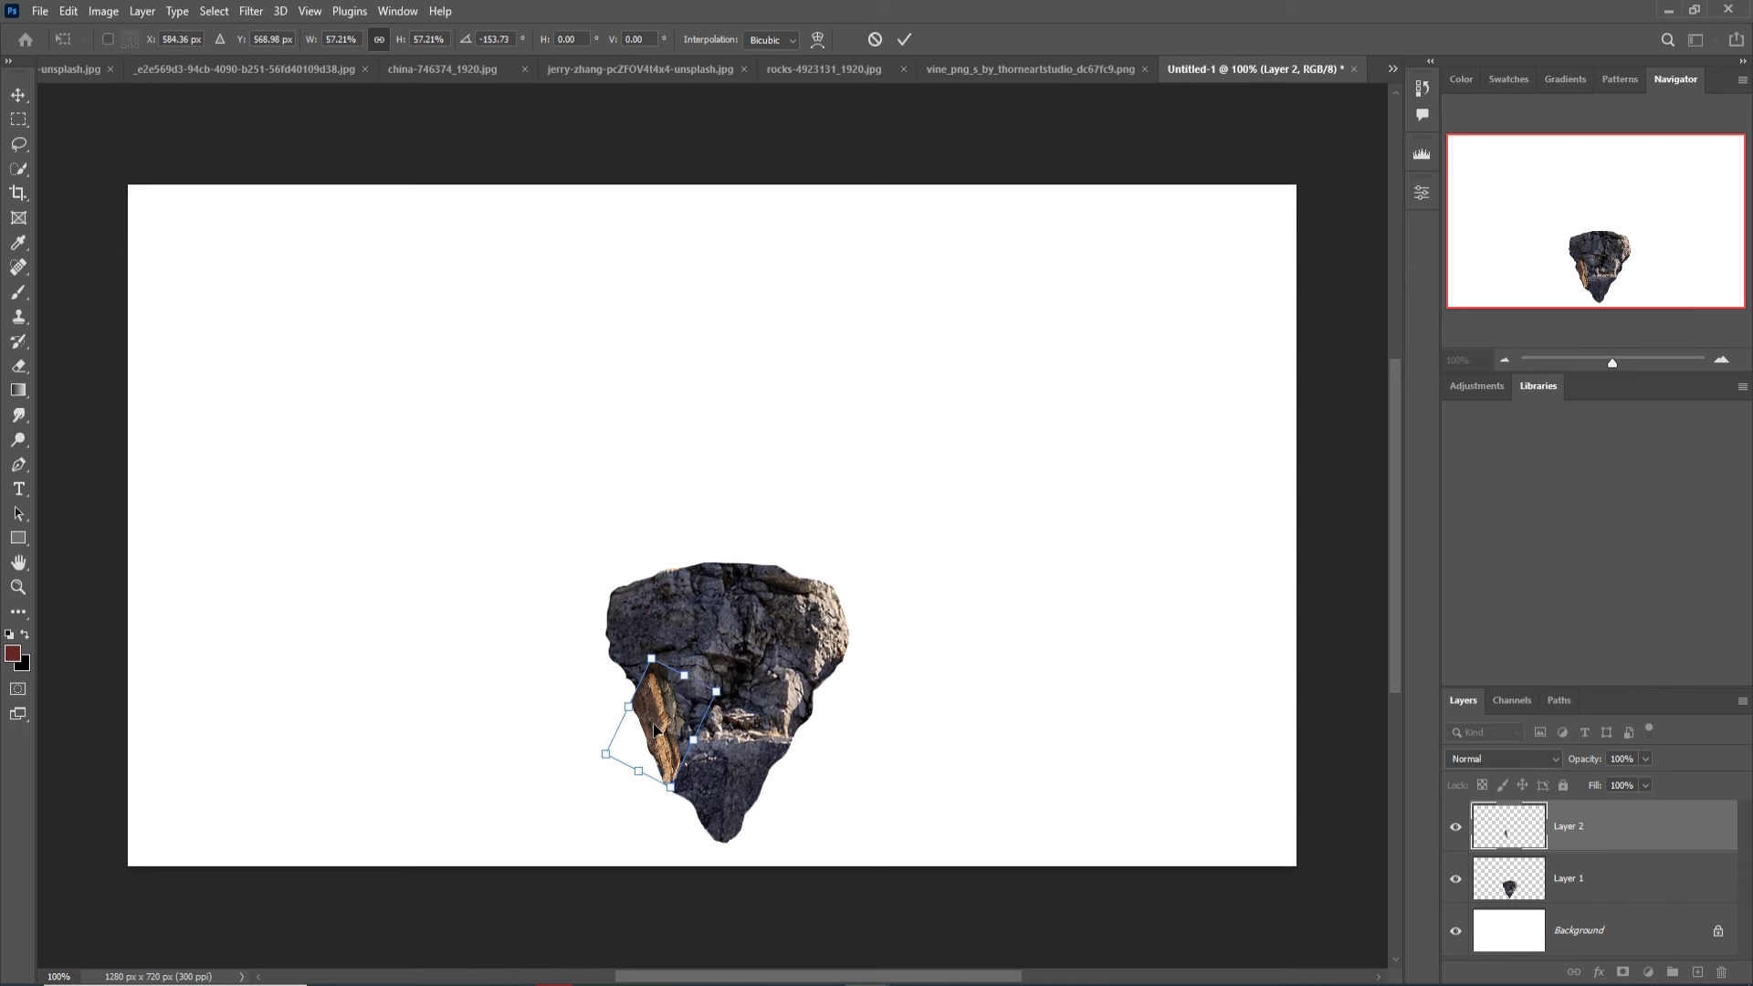
{"action": "left_click", "coordinate": [904, 39]}
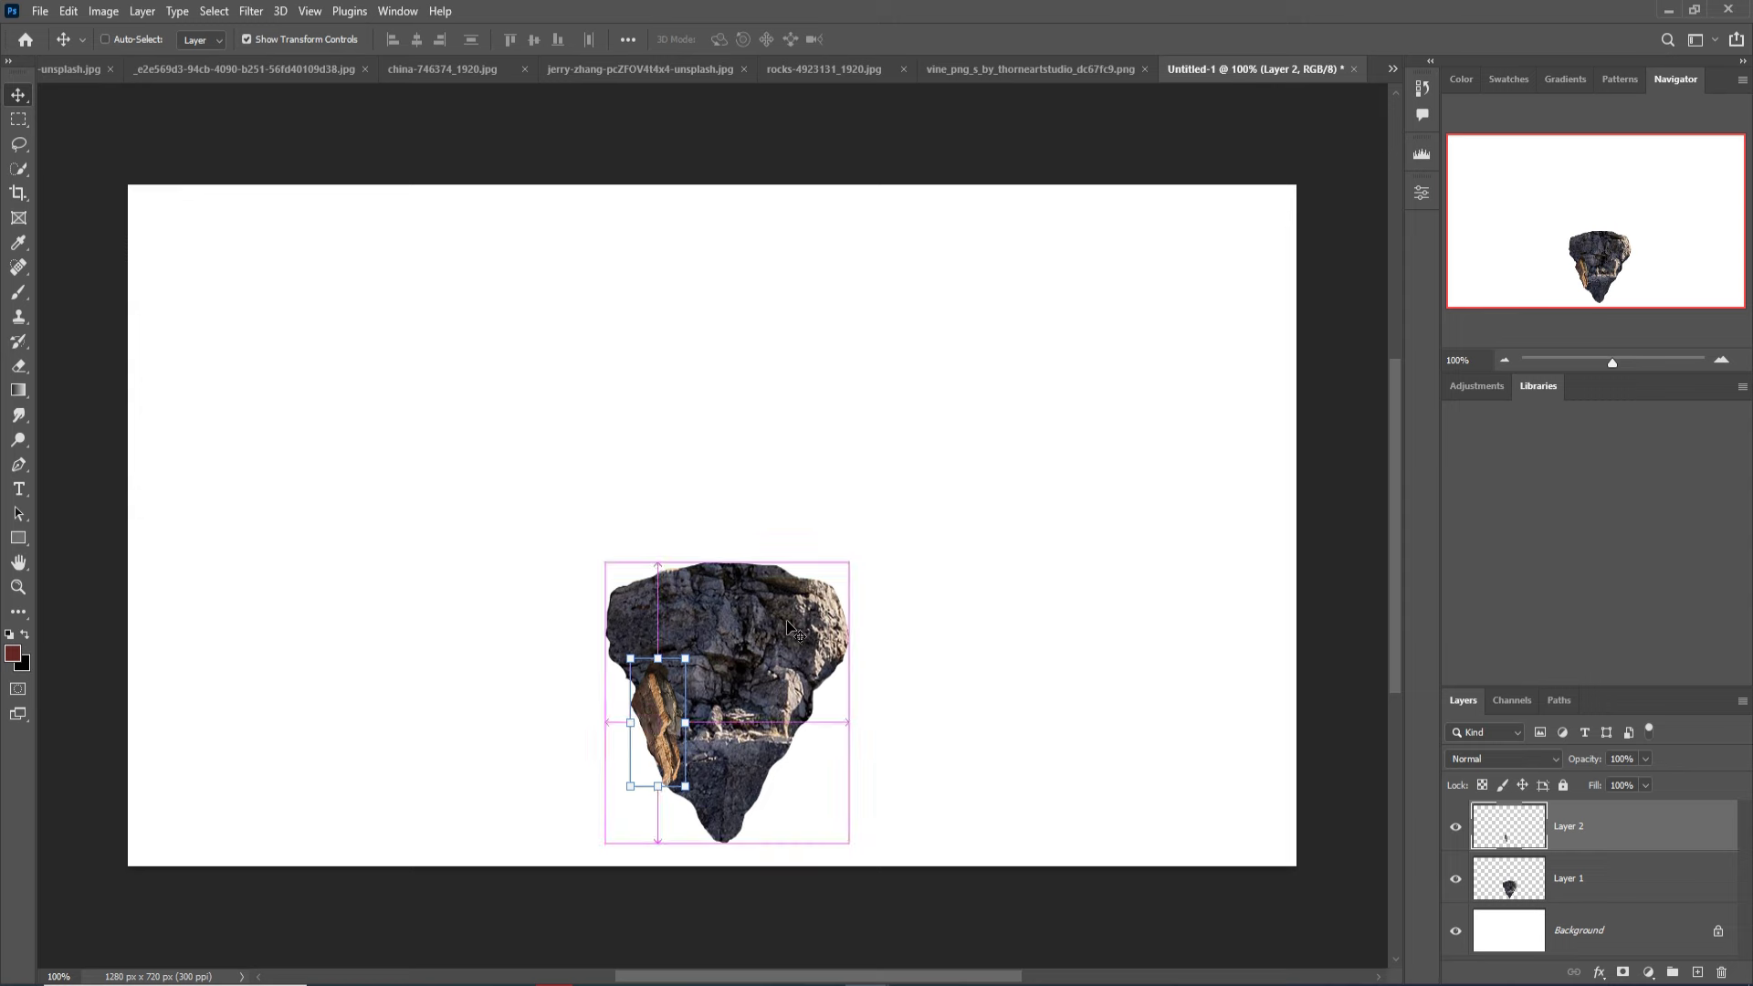
{"action": "key", "text": "ctrl+plus"}
{"action": "key", "text": "ctrl+minus"}
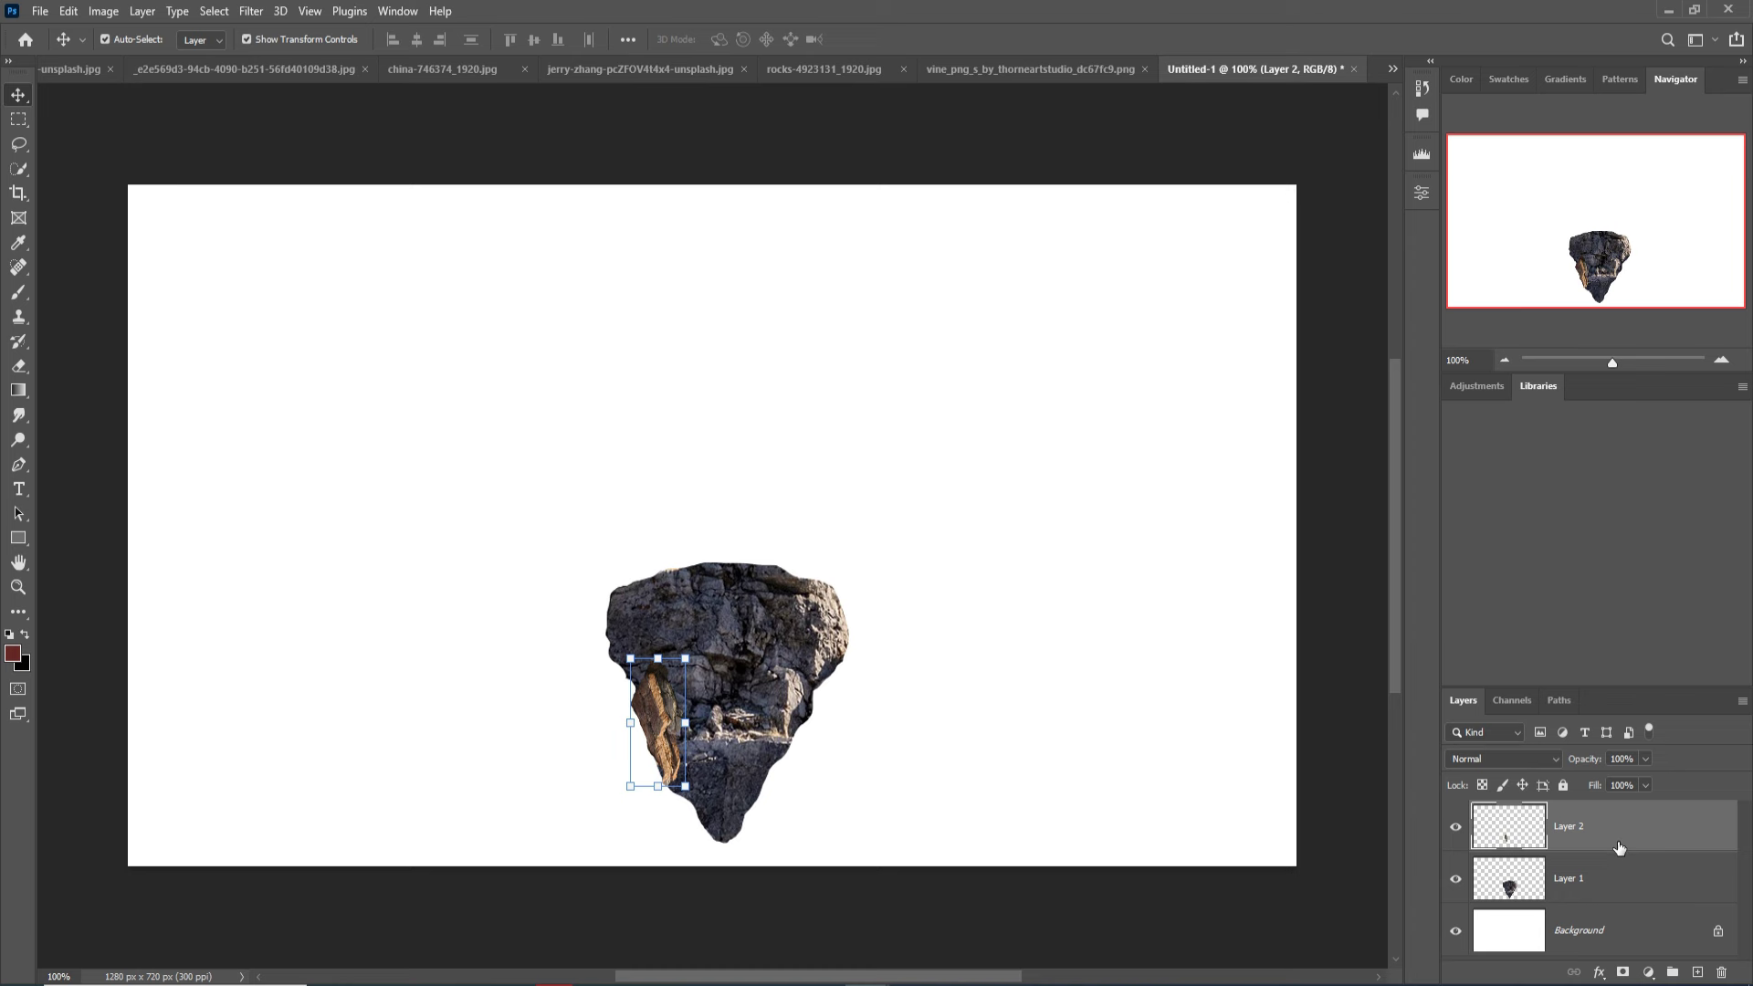
Add a clipped Hue/Saturation layer lowering saturation and lightness and shifting hue on the fragment.
{"action": "left_click", "coordinate": [1650, 968]}
{"action": "left_click", "coordinate": [1636, 786]}
{"action": "left_click", "coordinate": [1266, 509]}
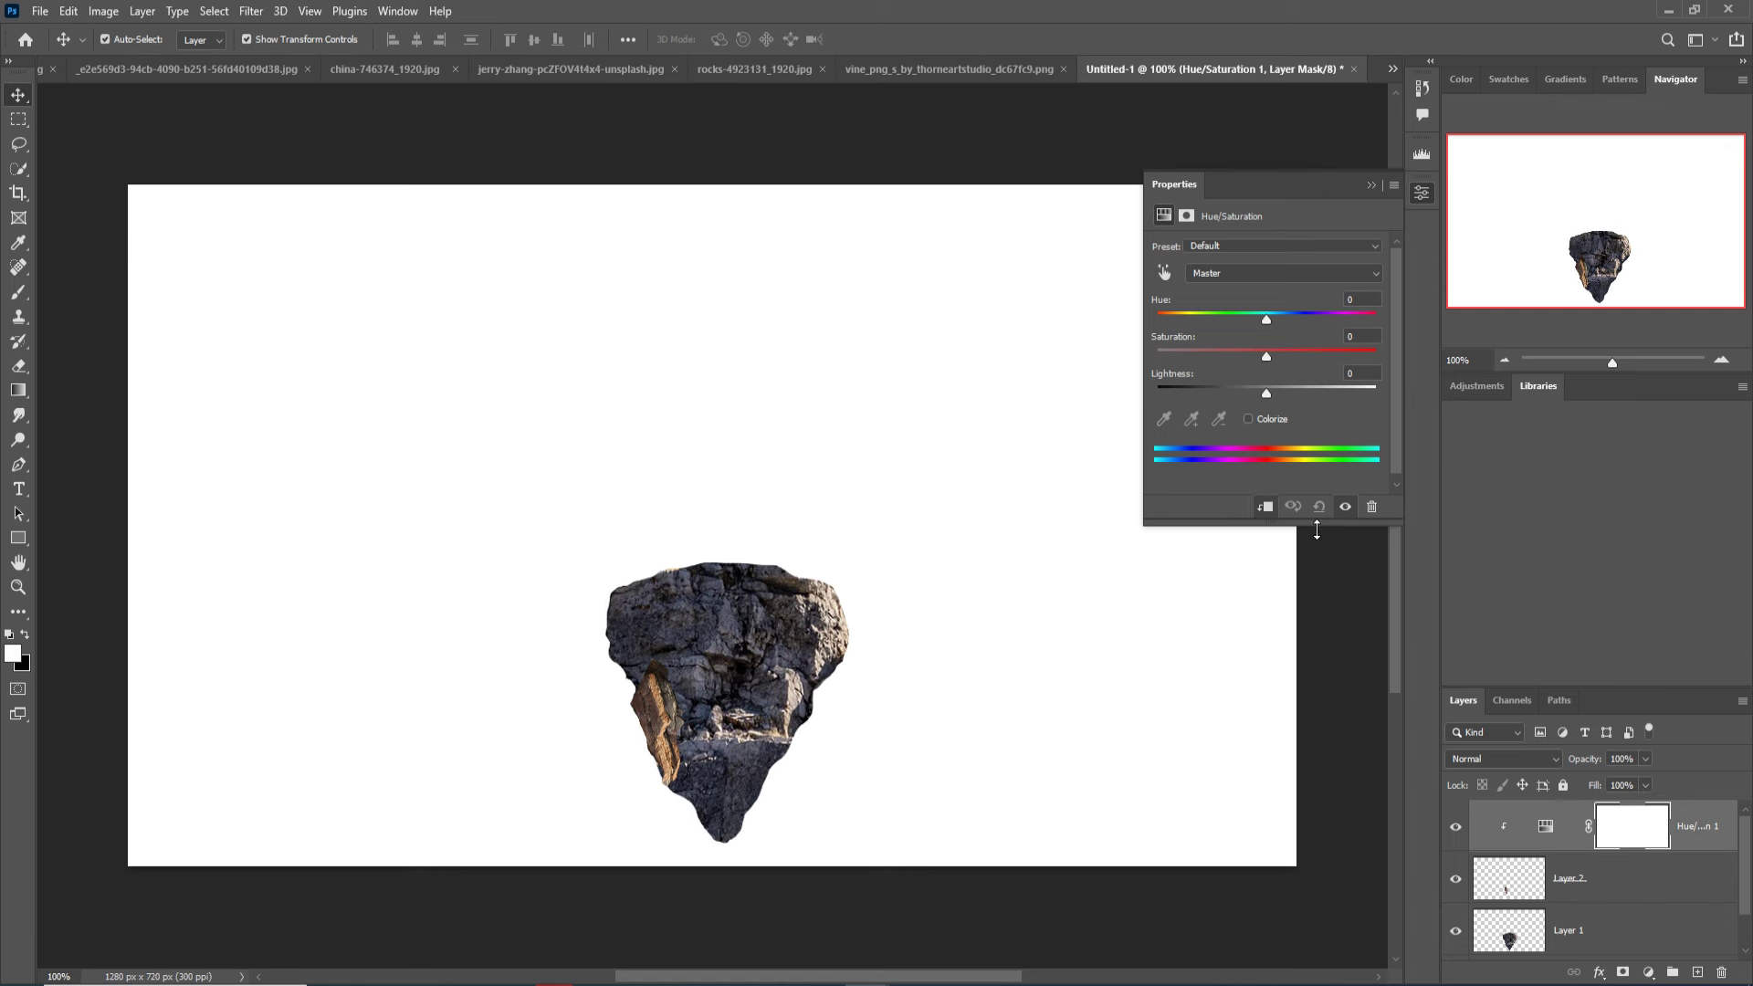
{"action": "mouse_move", "coordinate": [1266, 357]}
{"action": "left_mouse_down"}
{"action": "mouse_move", "coordinate": [1228, 357]}
{"action": "mouse_move", "coordinate": [1248, 392]}
{"action": "left_mouse_up"}
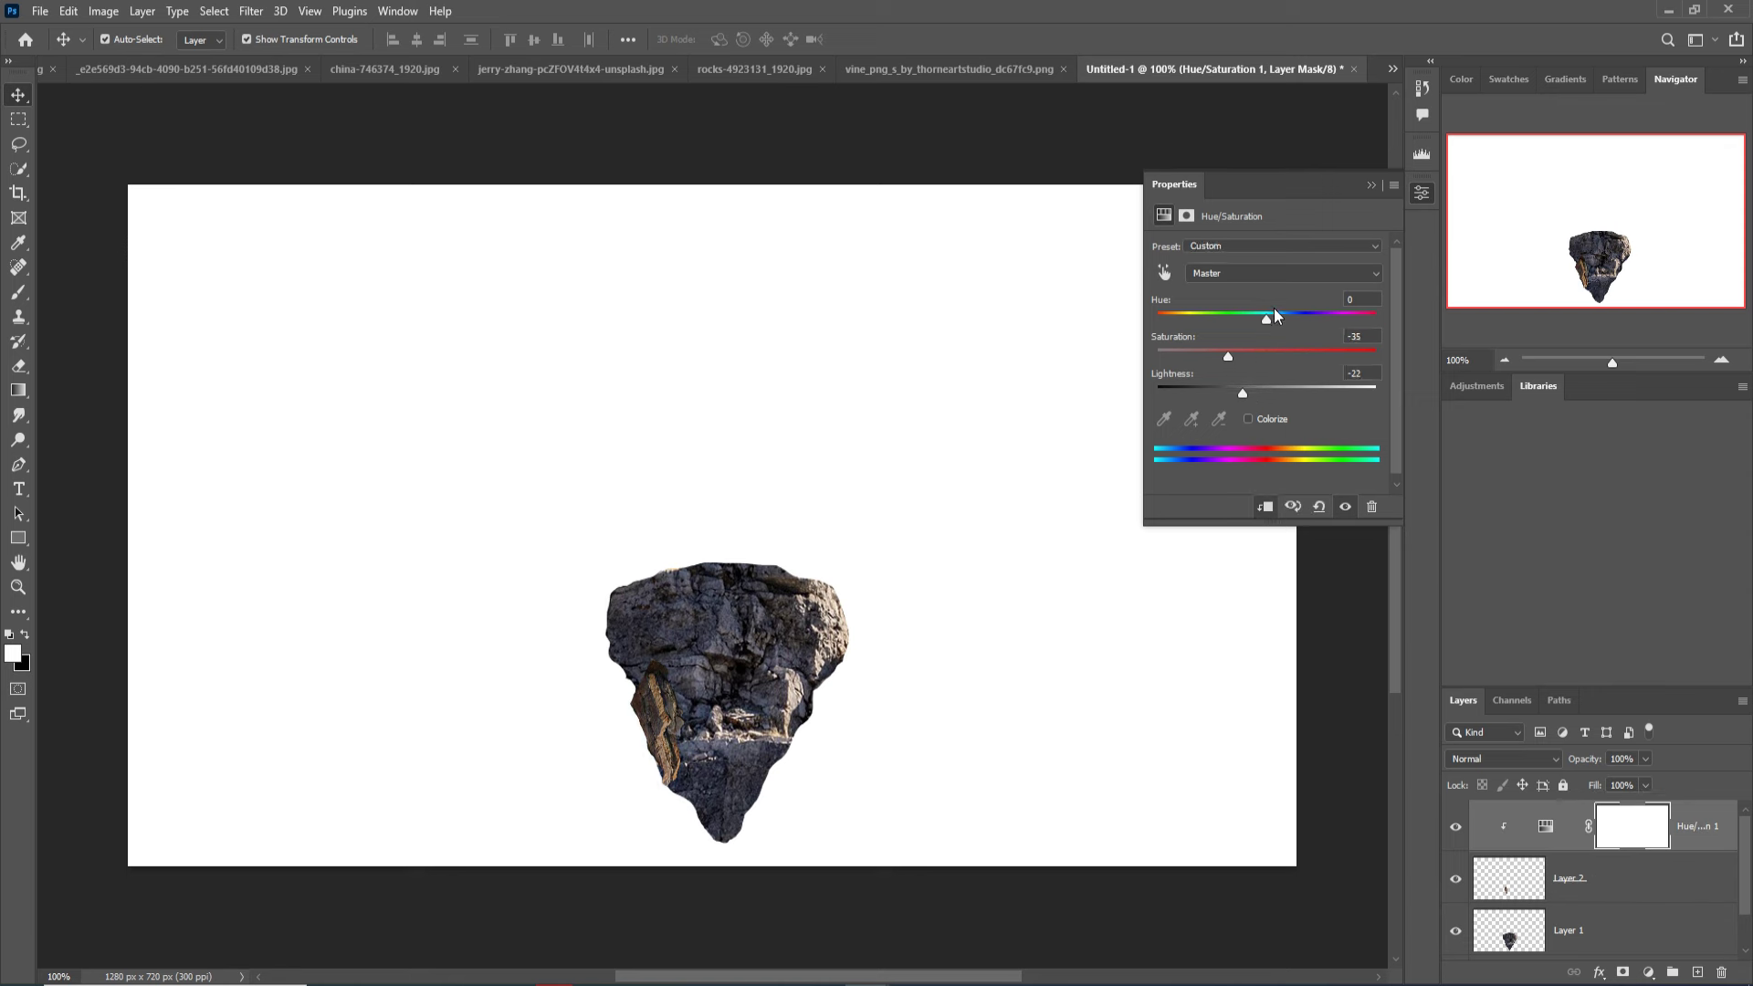
{"action": "left_click_drag", "start_coordinate": [1266, 320], "coordinate": [1338, 320]}
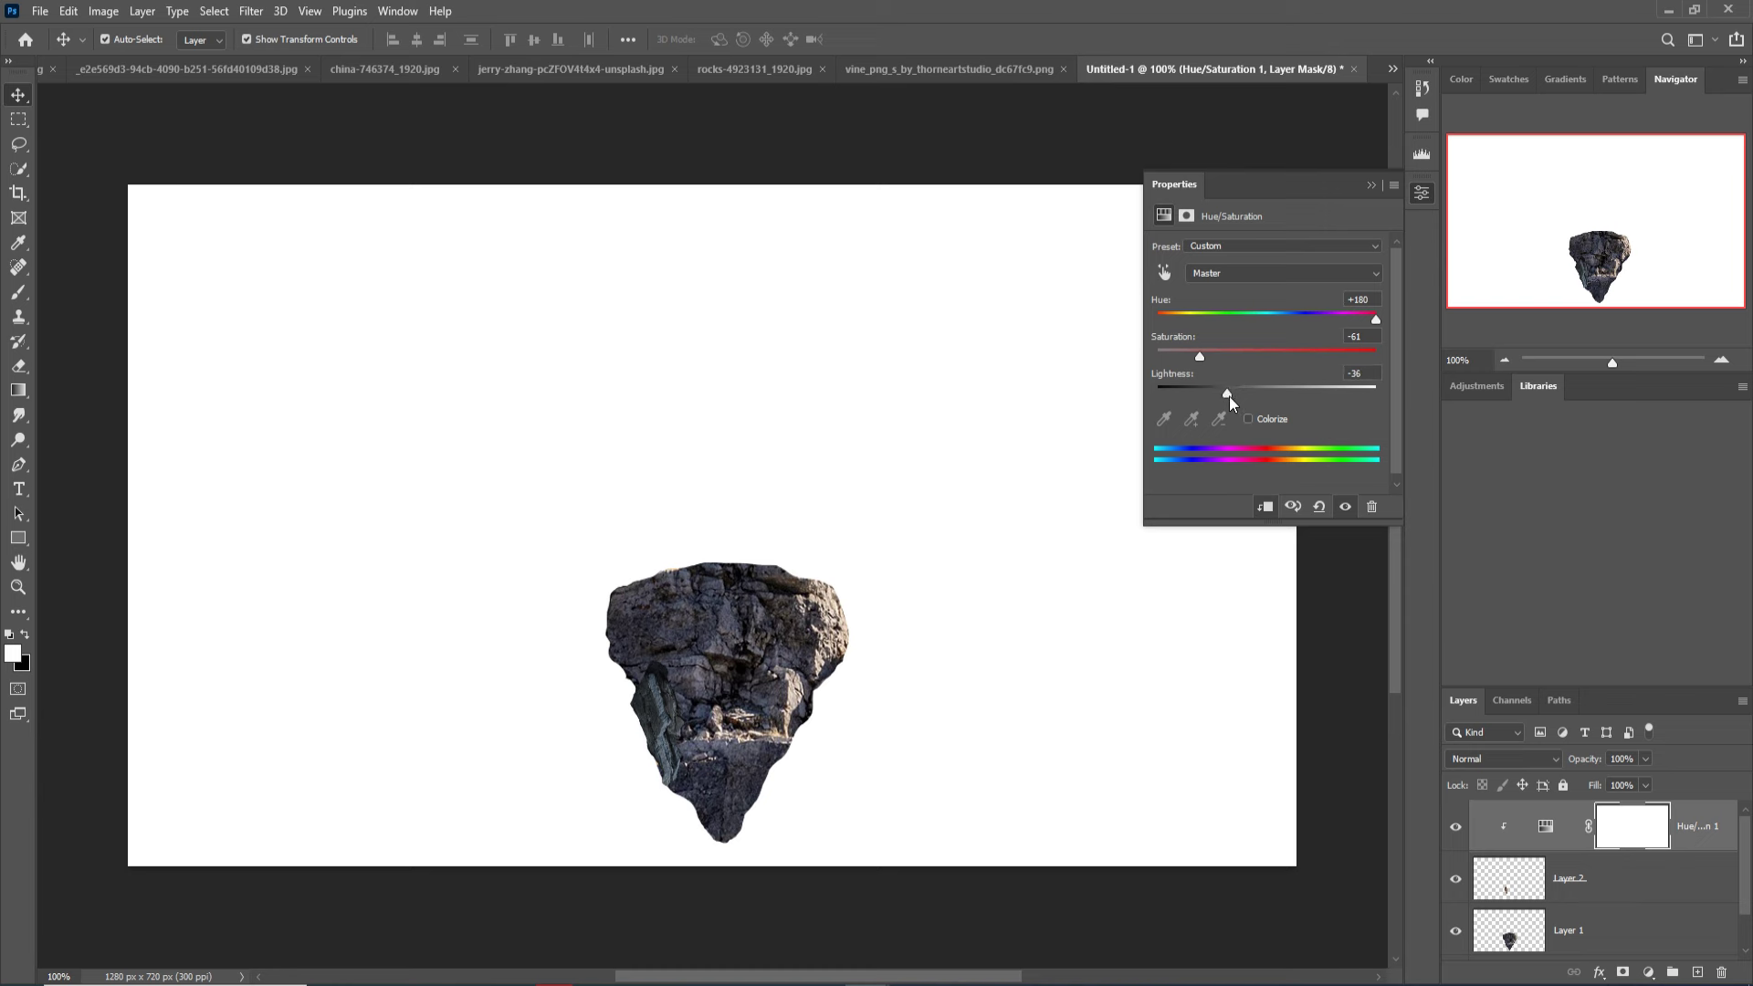
{"action": "left_click_drag", "start_coordinate": [1229, 397], "coordinate": [1235, 396]}
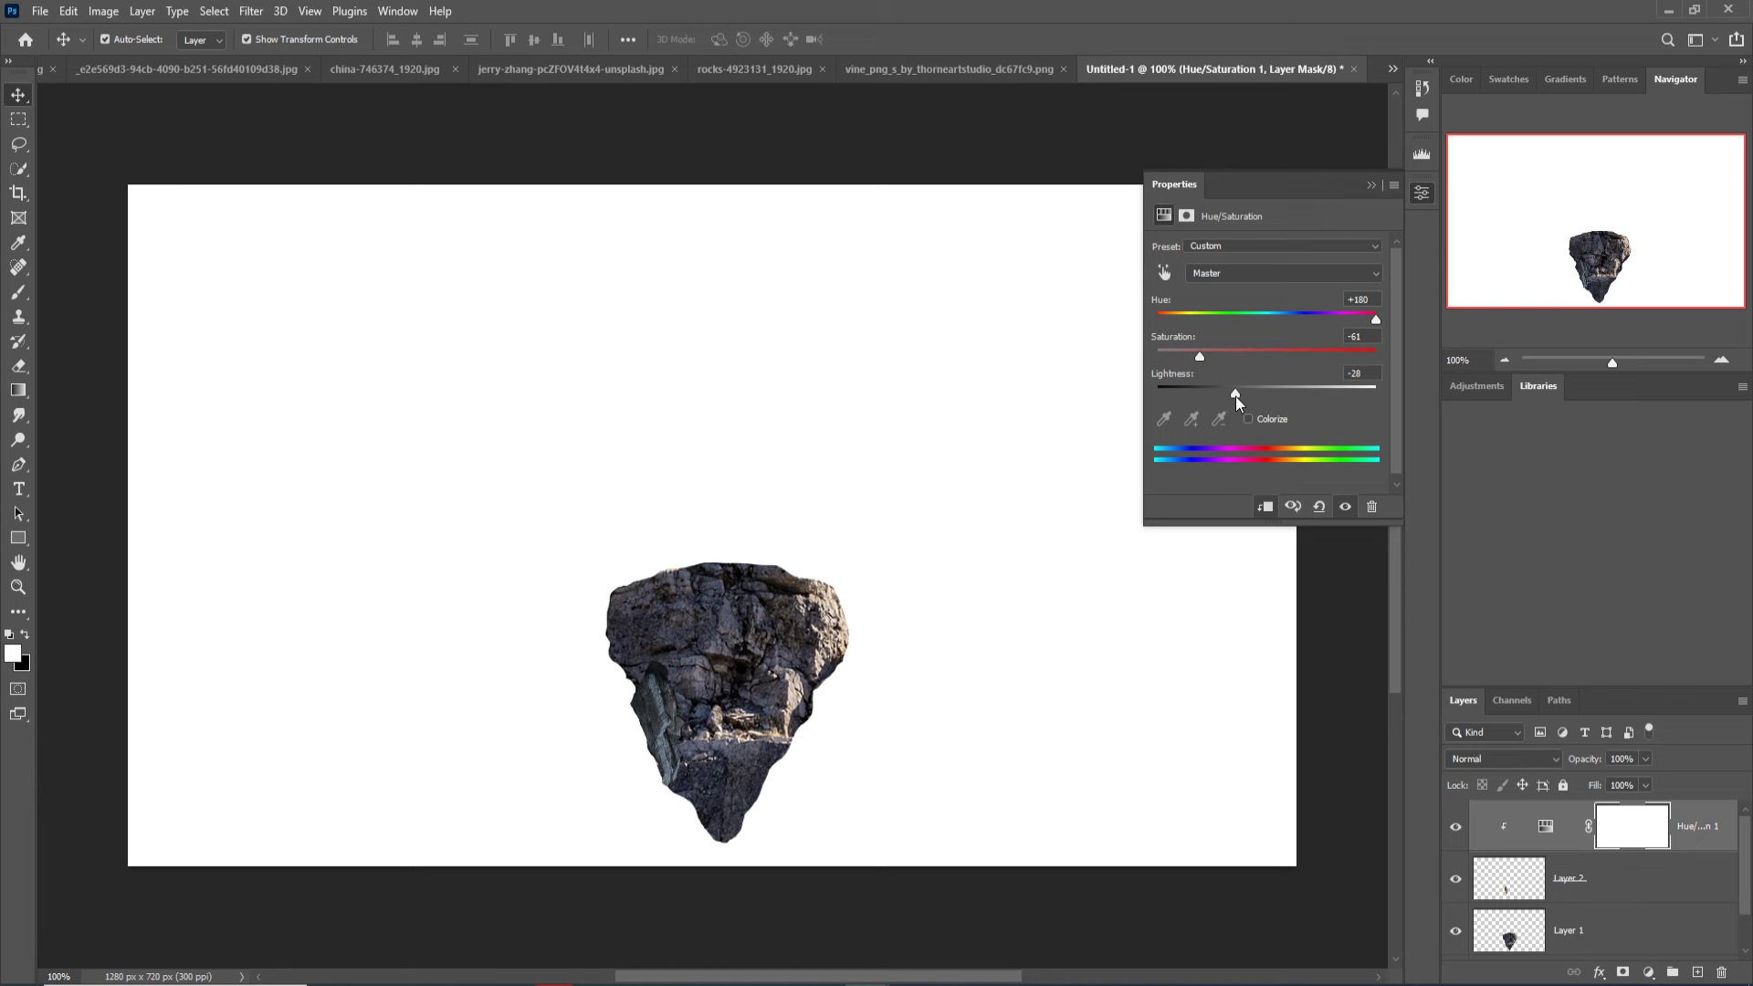
{"action": "left_click", "coordinate": [1370, 185]}
Mask Layer 2 and paint black with a small brush to hide part of the fragment.
{"action": "left_click", "coordinate": [1593, 879]}
{"action": "left_click", "coordinate": [1622, 973]}
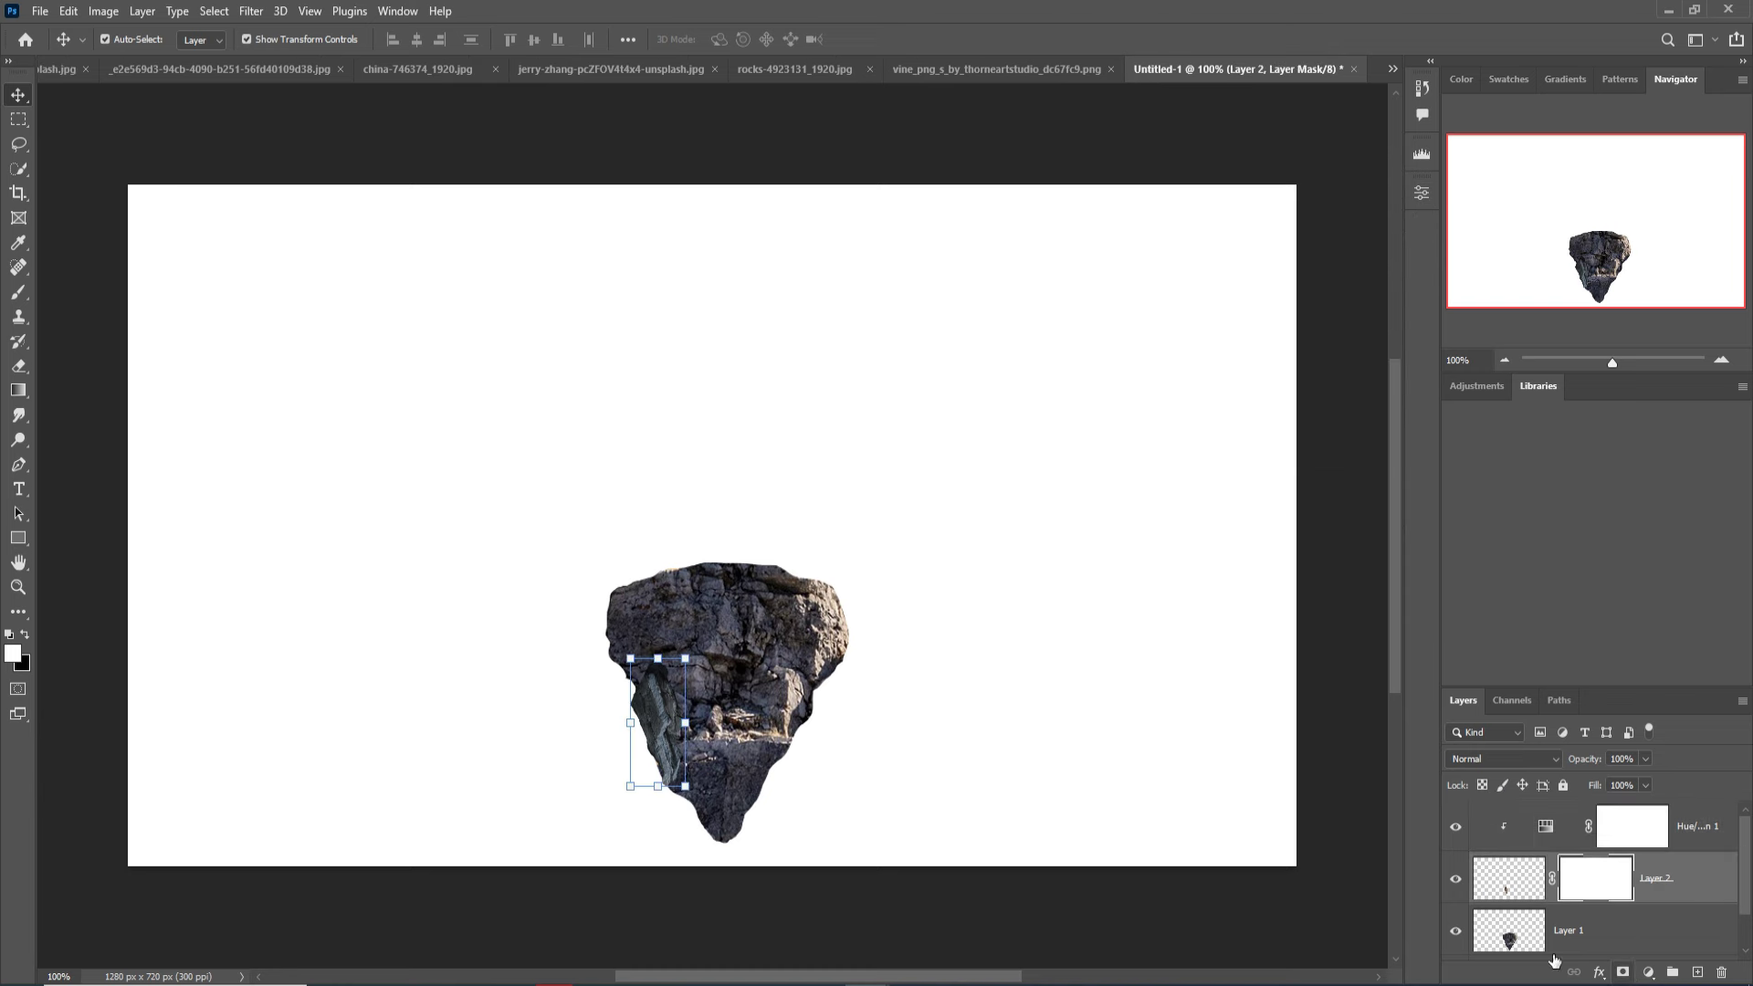
{"action": "left_click", "coordinate": [19, 292]}
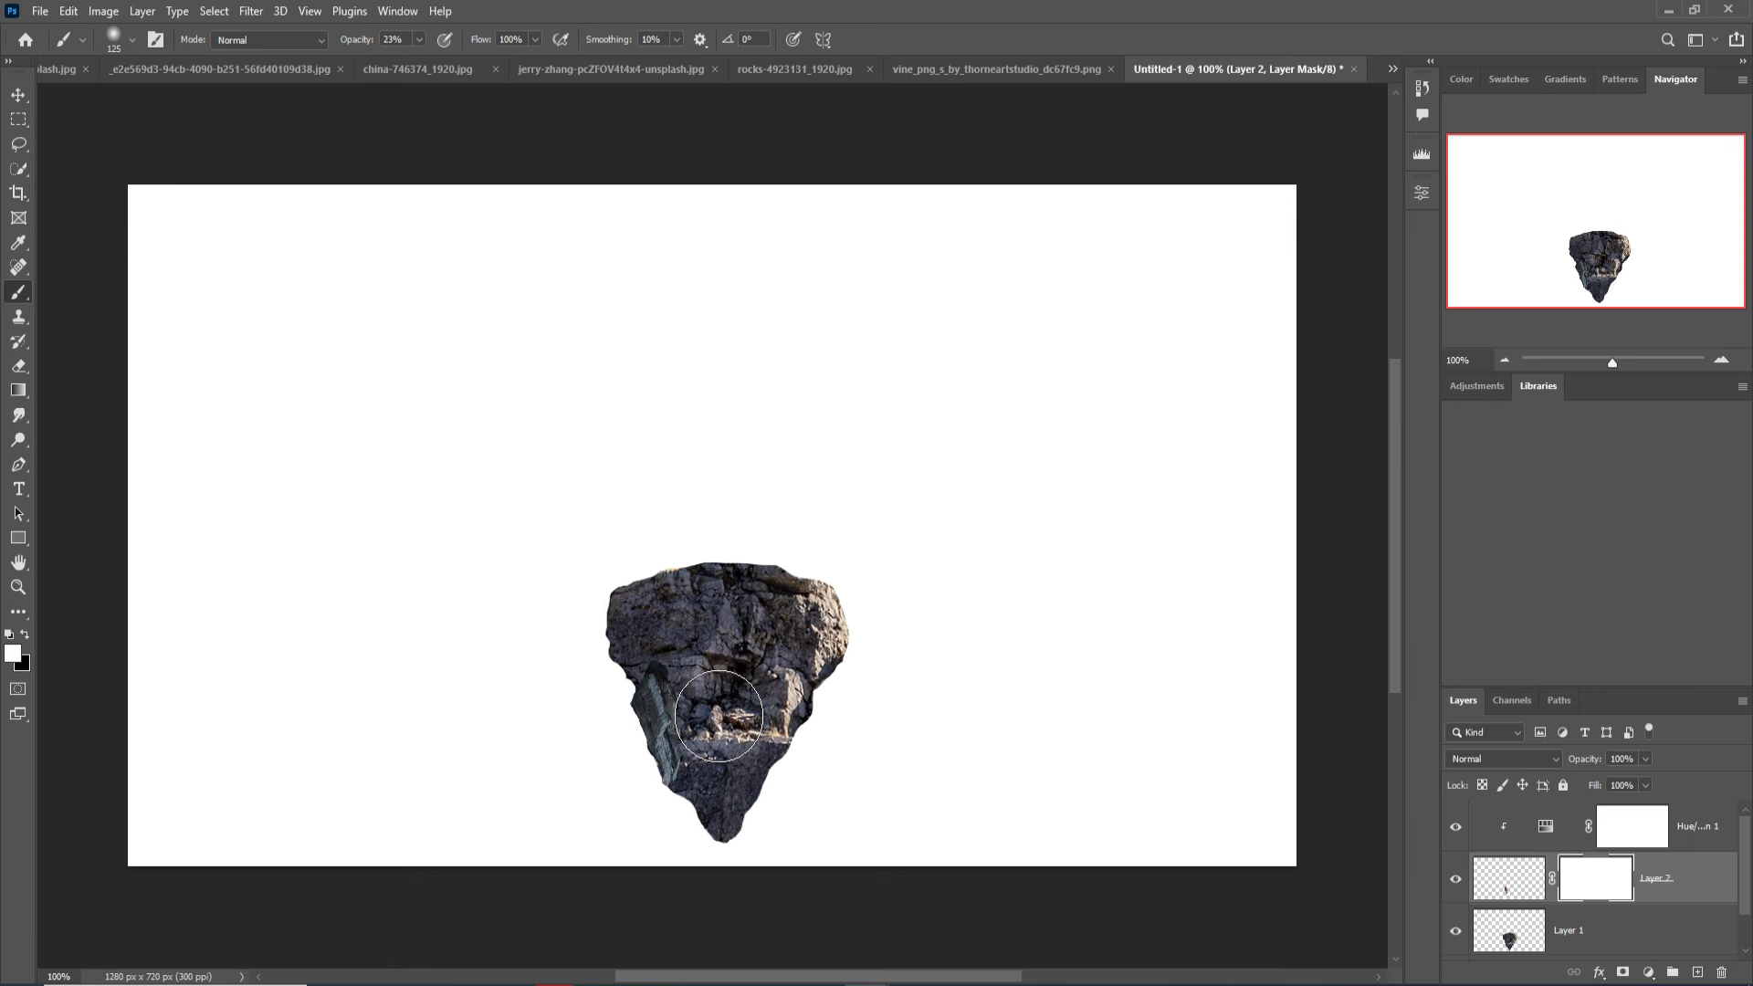
{"action": "key", "text": "bracketleft"}
{"action": "key", "text": "bracketleft"}
{"action": "key", "text": "bracketleft"}
{"action": "left_click", "coordinate": [25, 635]}
{"action": "mouse_move", "coordinate": [685, 683]}
{"action": "left_mouse_down"}
{"action": "mouse_move", "coordinate": [708, 800]}
{"action": "mouse_move", "coordinate": [744, 796]}
{"action": "left_mouse_up"}
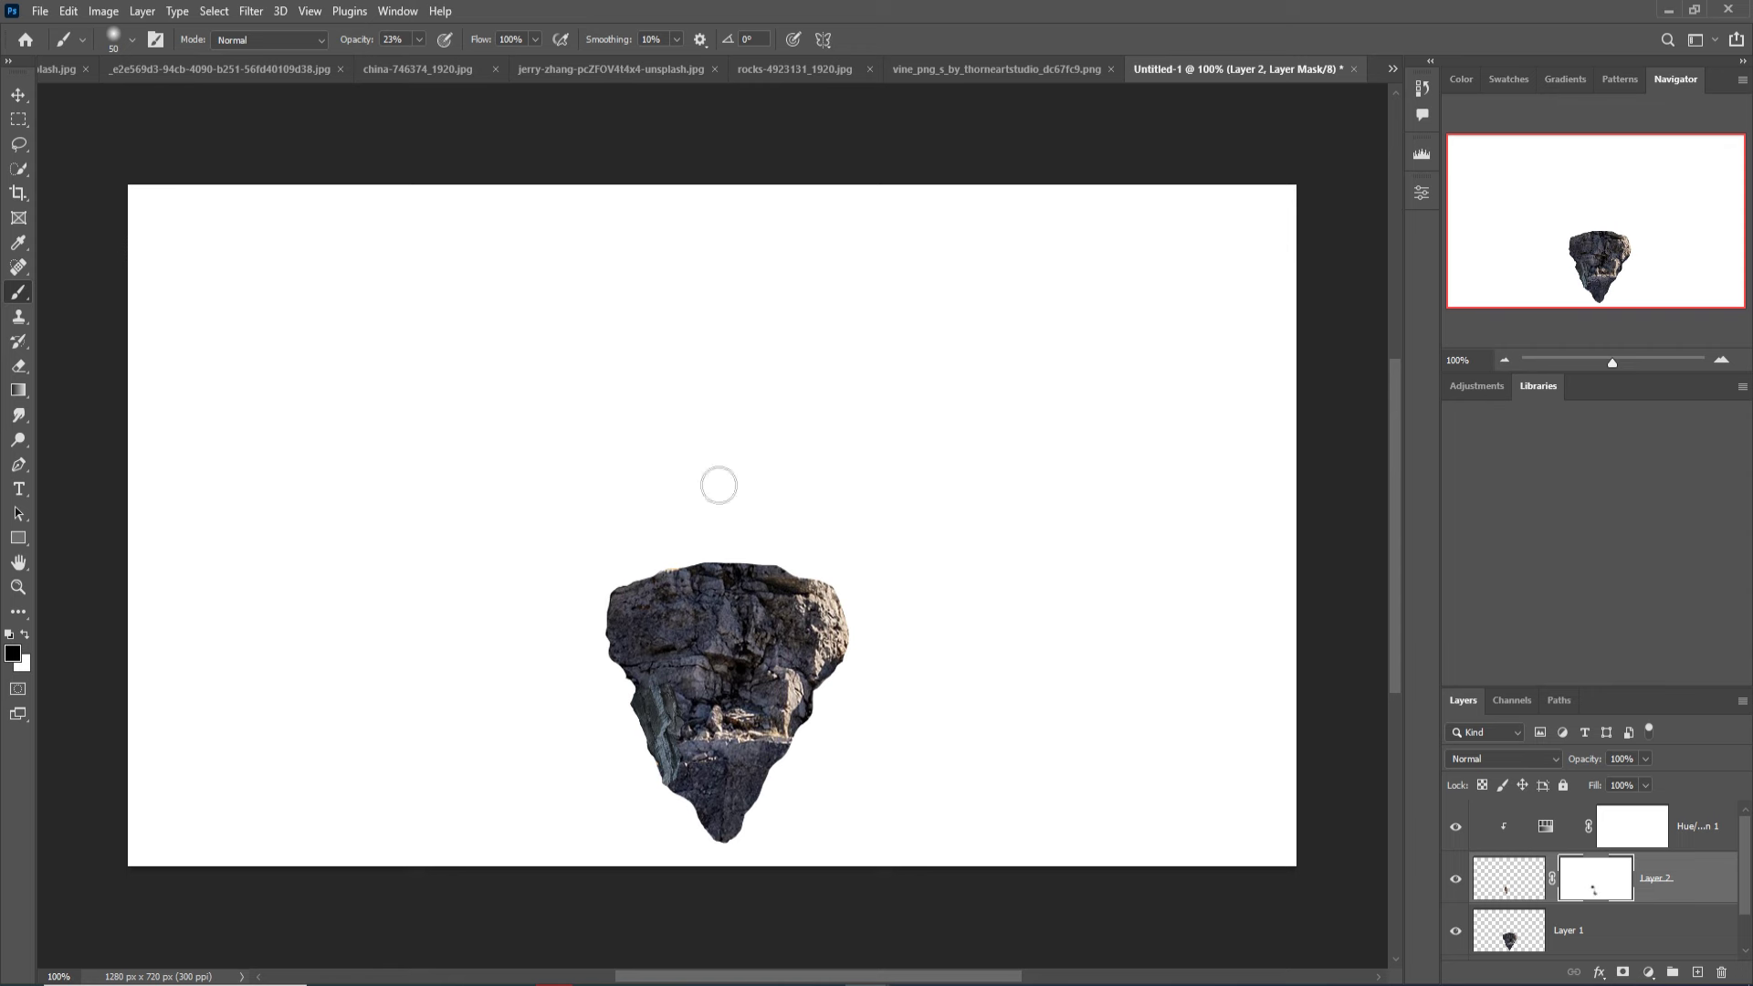
Marquee-select the right-hand vines in the vine PNG and drag them into Untitled-1.
{"action": "key", "text": "v"}
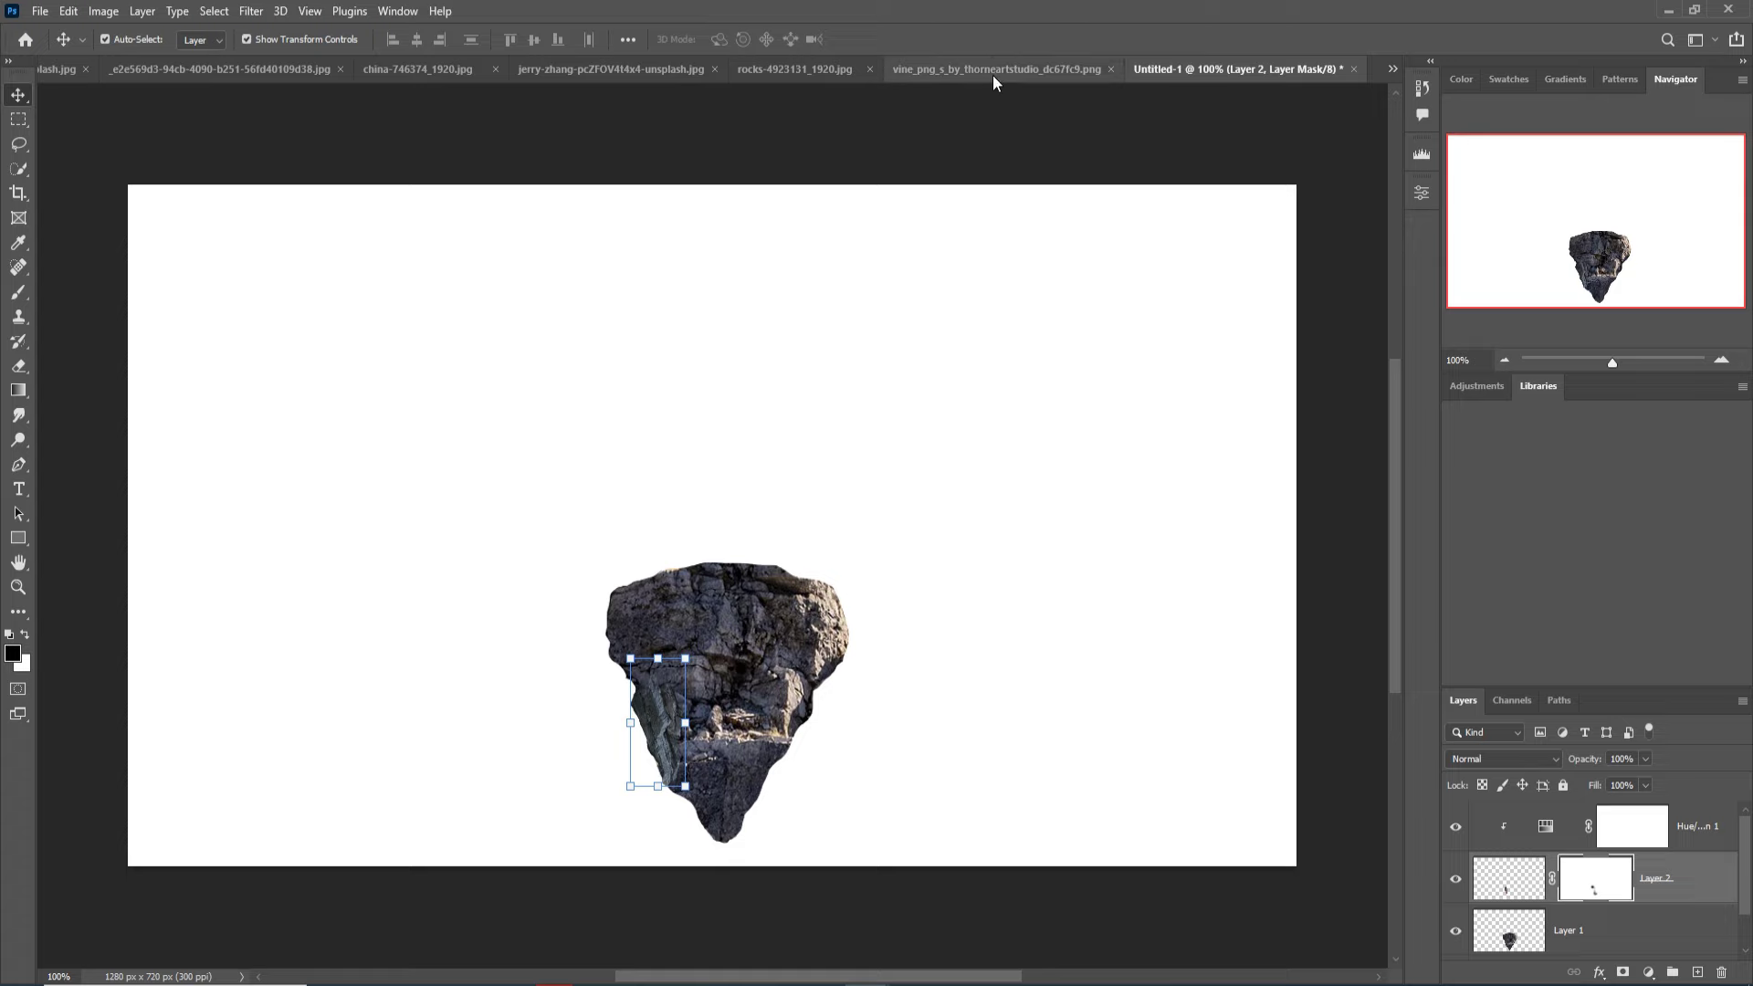
{"action": "left_click", "coordinate": [989, 71]}
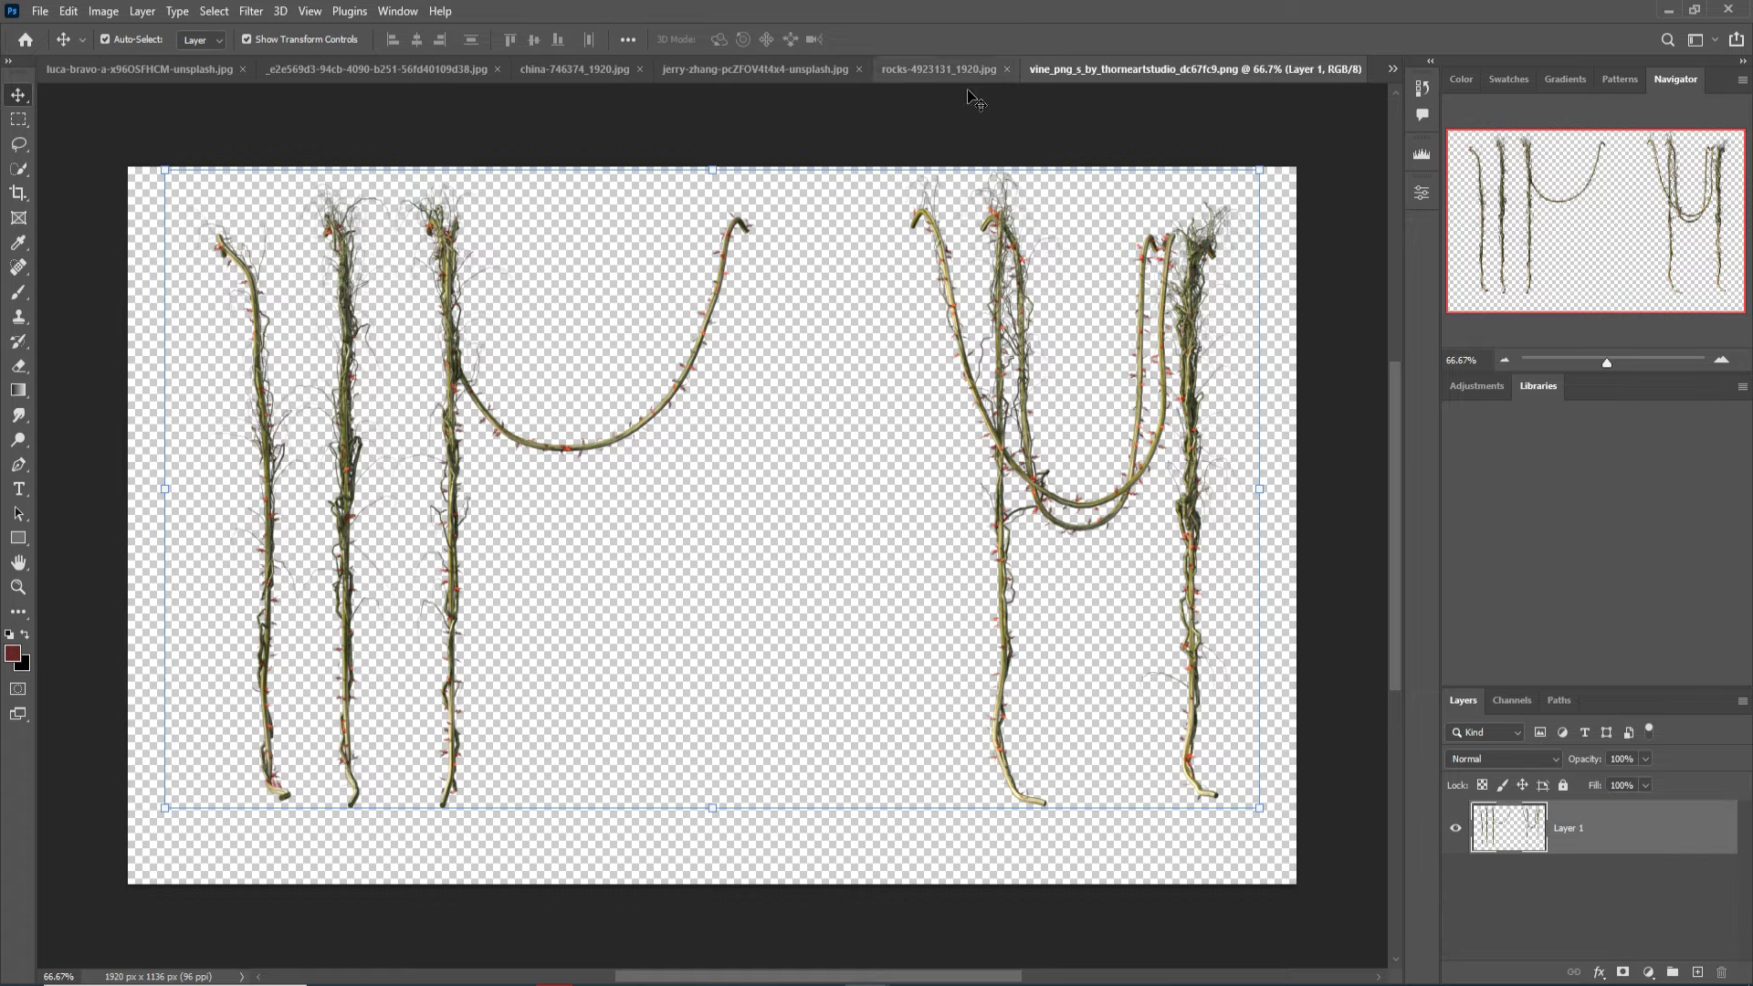
{"action": "left_click", "coordinate": [19, 120]}
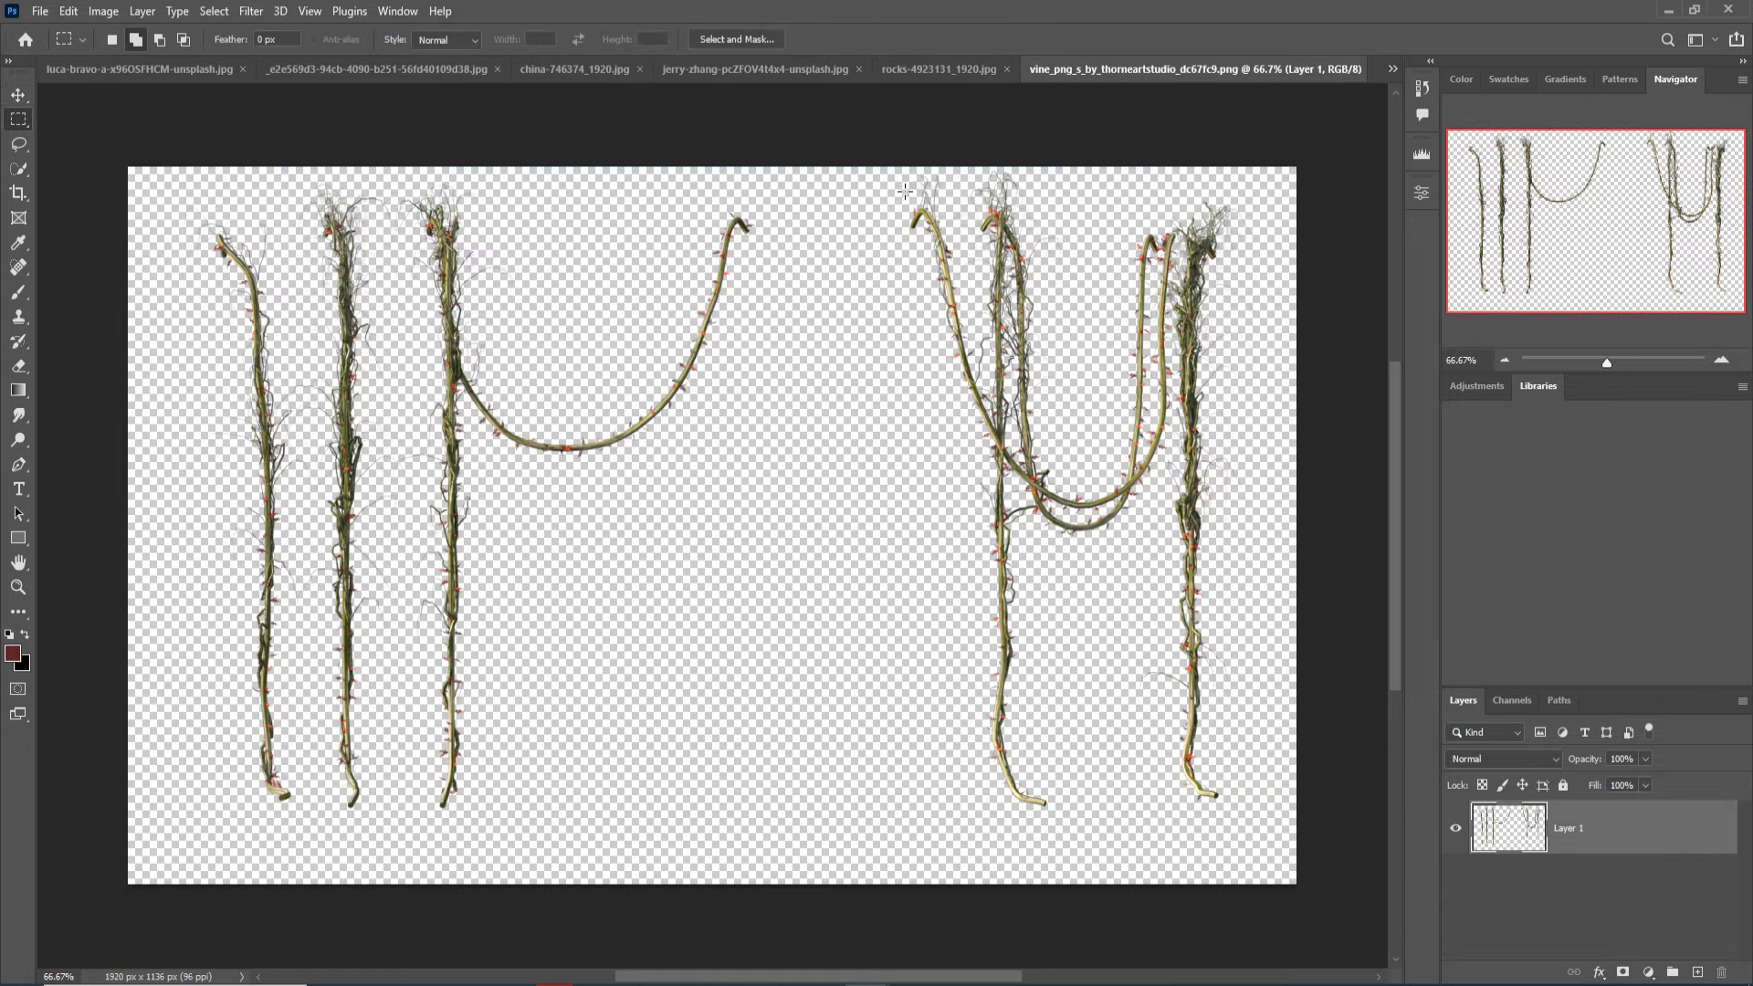
{"action": "left_click_drag", "start_coordinate": [898, 173], "coordinate": [1289, 863]}
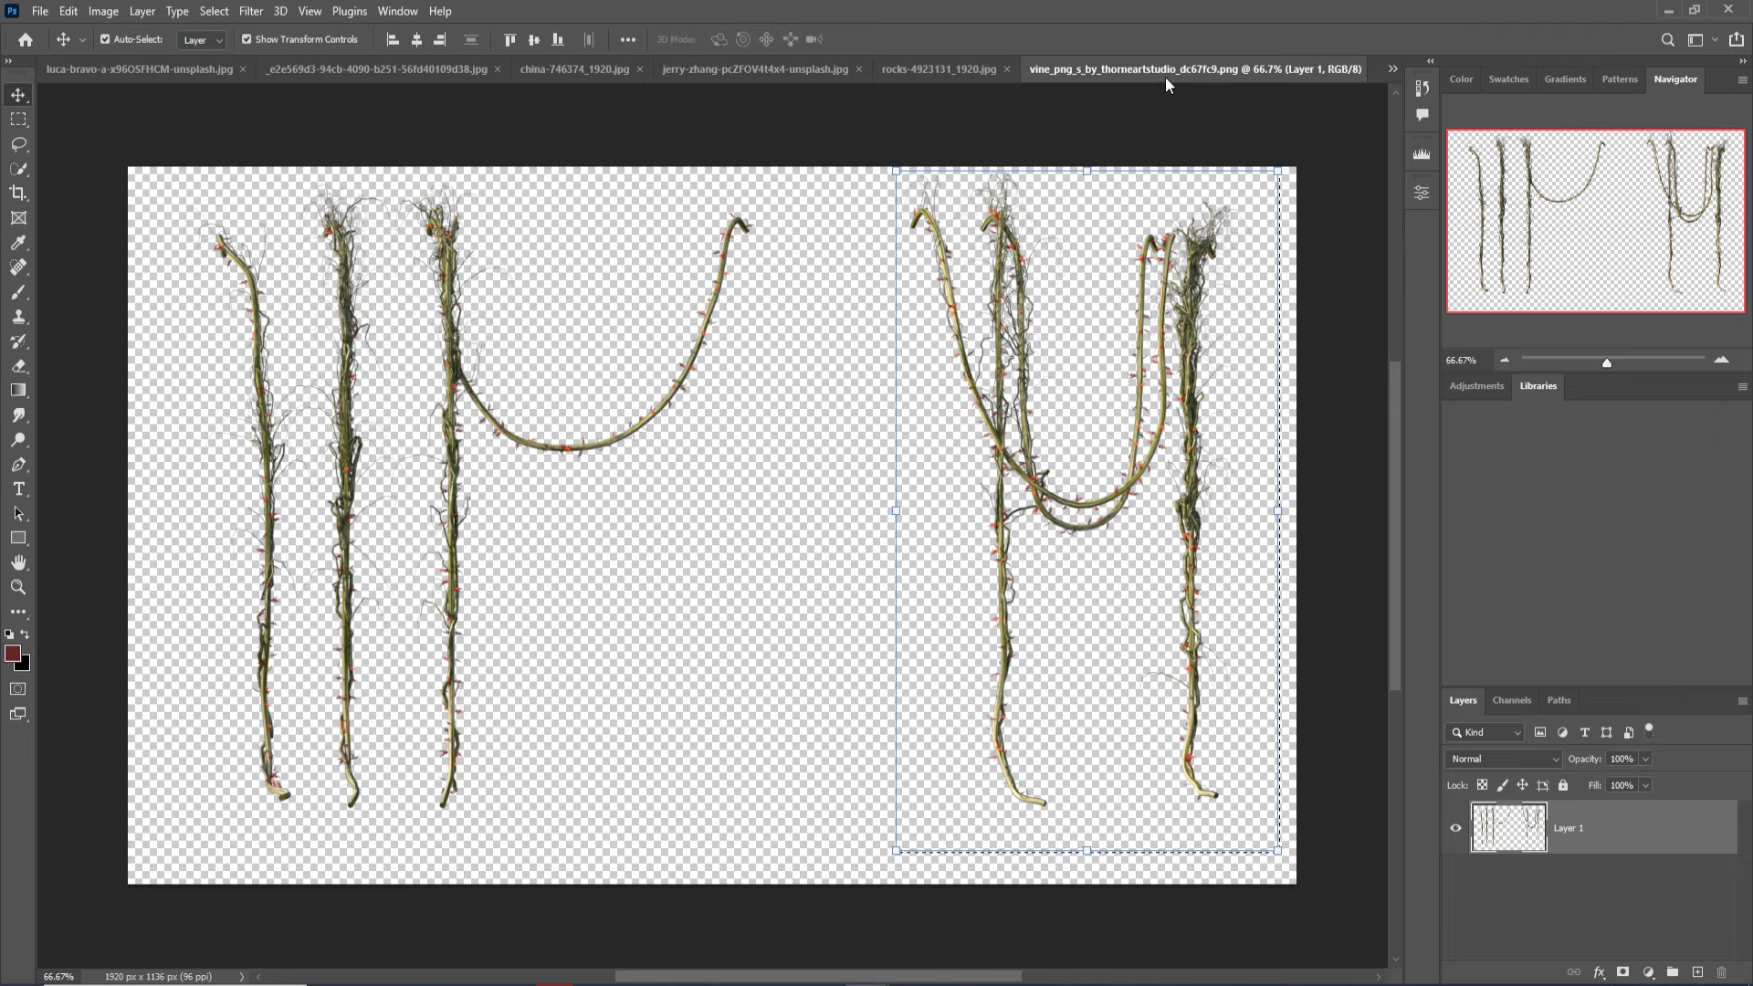
{"action": "left_click_drag", "start_coordinate": [1165, 73], "coordinate": [1167, 102]}
{"action": "left_click_drag", "start_coordinate": [1425, 169], "coordinate": [1600, 500]}
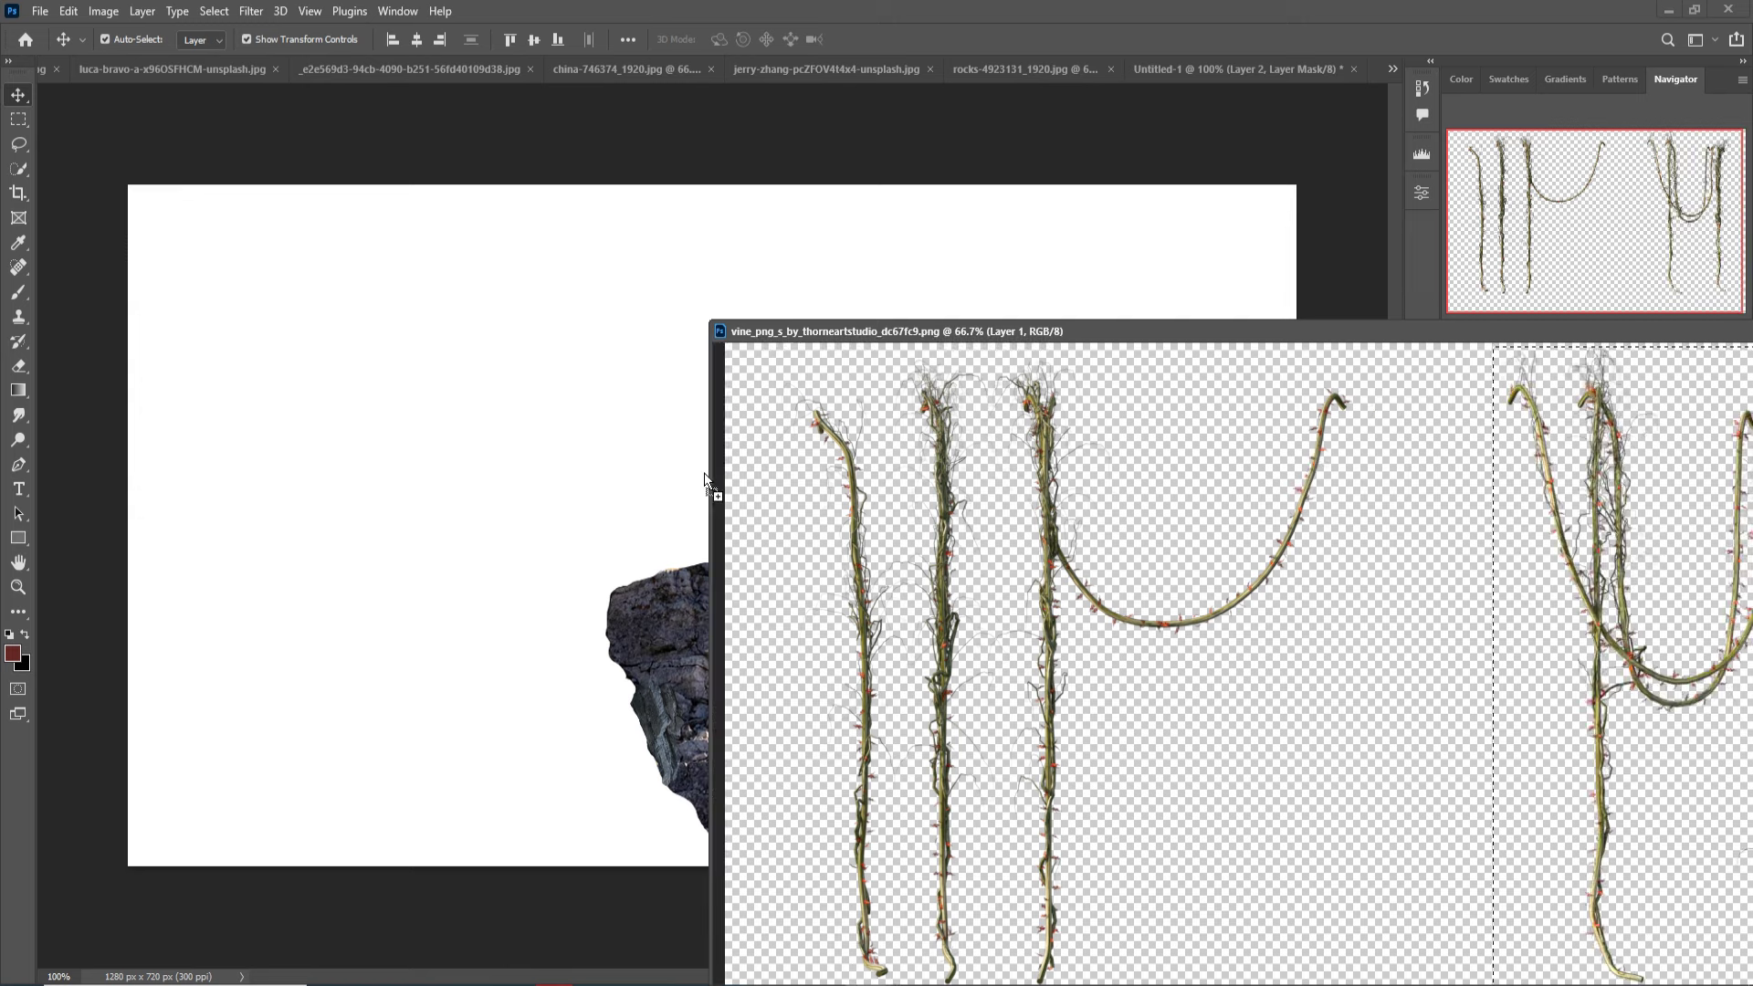
{"action": "left_click_drag", "start_coordinate": [1603, 481], "coordinate": [672, 483]}
Move Layer 3 to the top, halve it, release clipping, and fit it to the rock's lower left.
{"action": "left_click_drag", "start_coordinate": [1623, 326], "coordinate": [809, 478]}
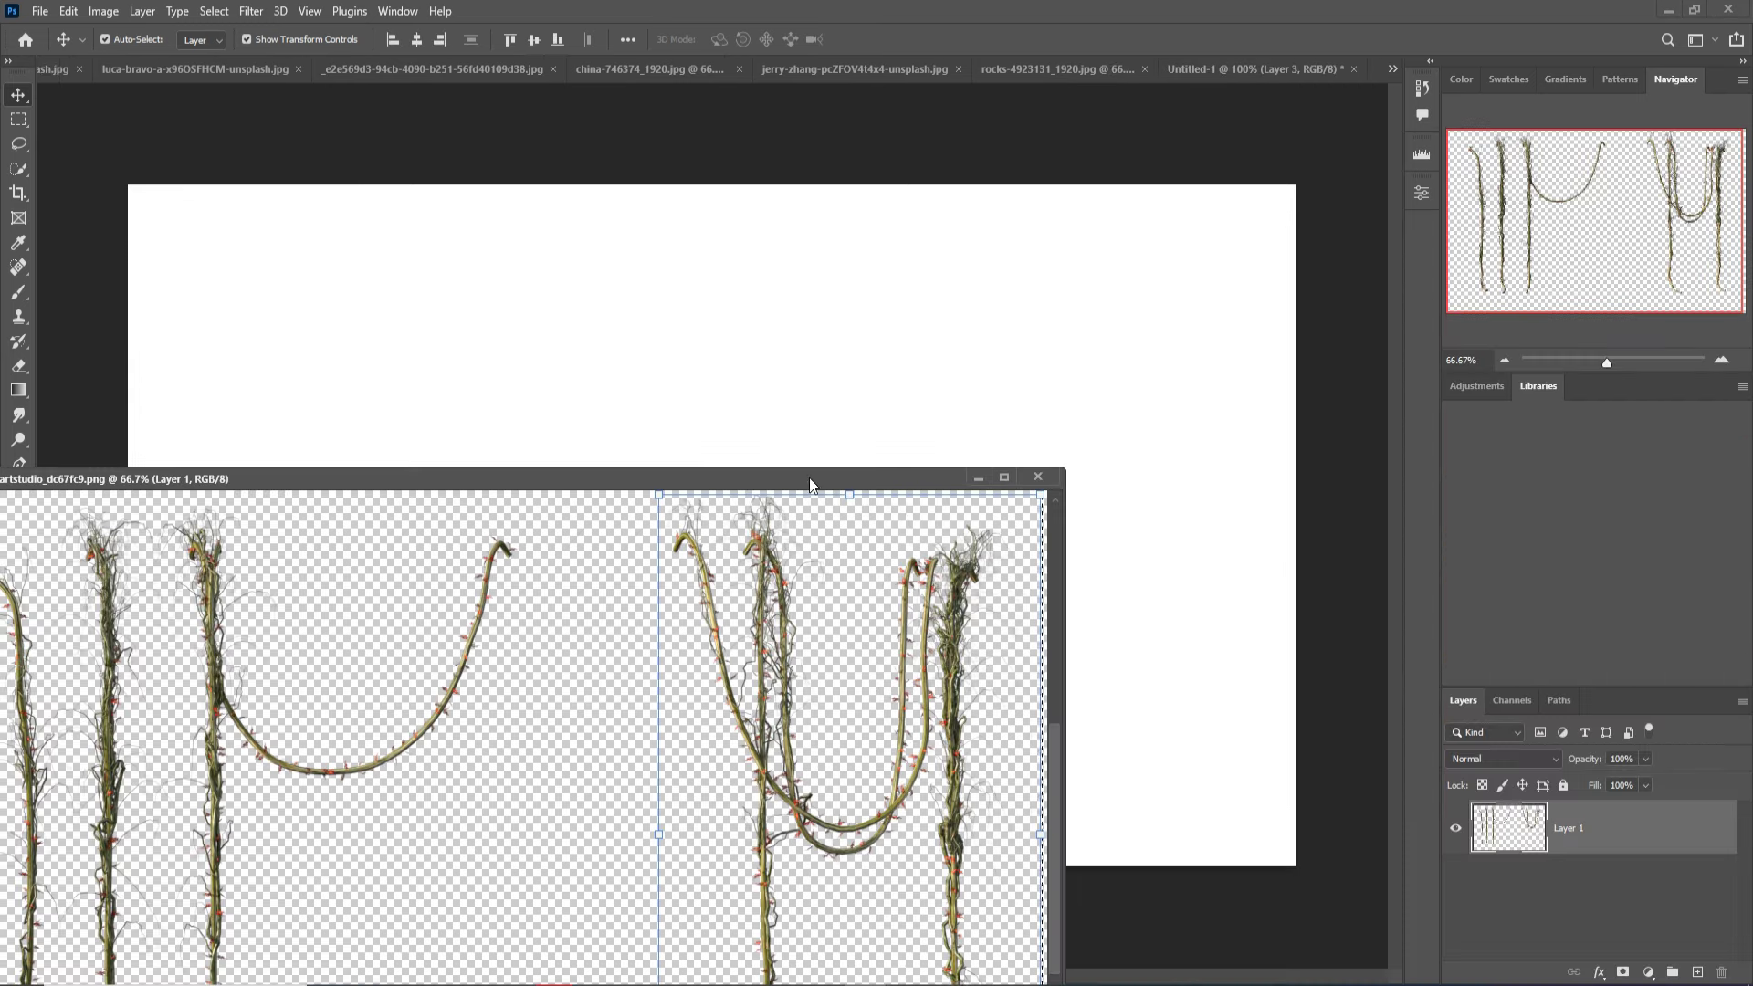
{"action": "left_click", "coordinate": [994, 482]}
{"action": "left_click_drag", "start_coordinate": [1678, 886], "coordinate": [1655, 810]}
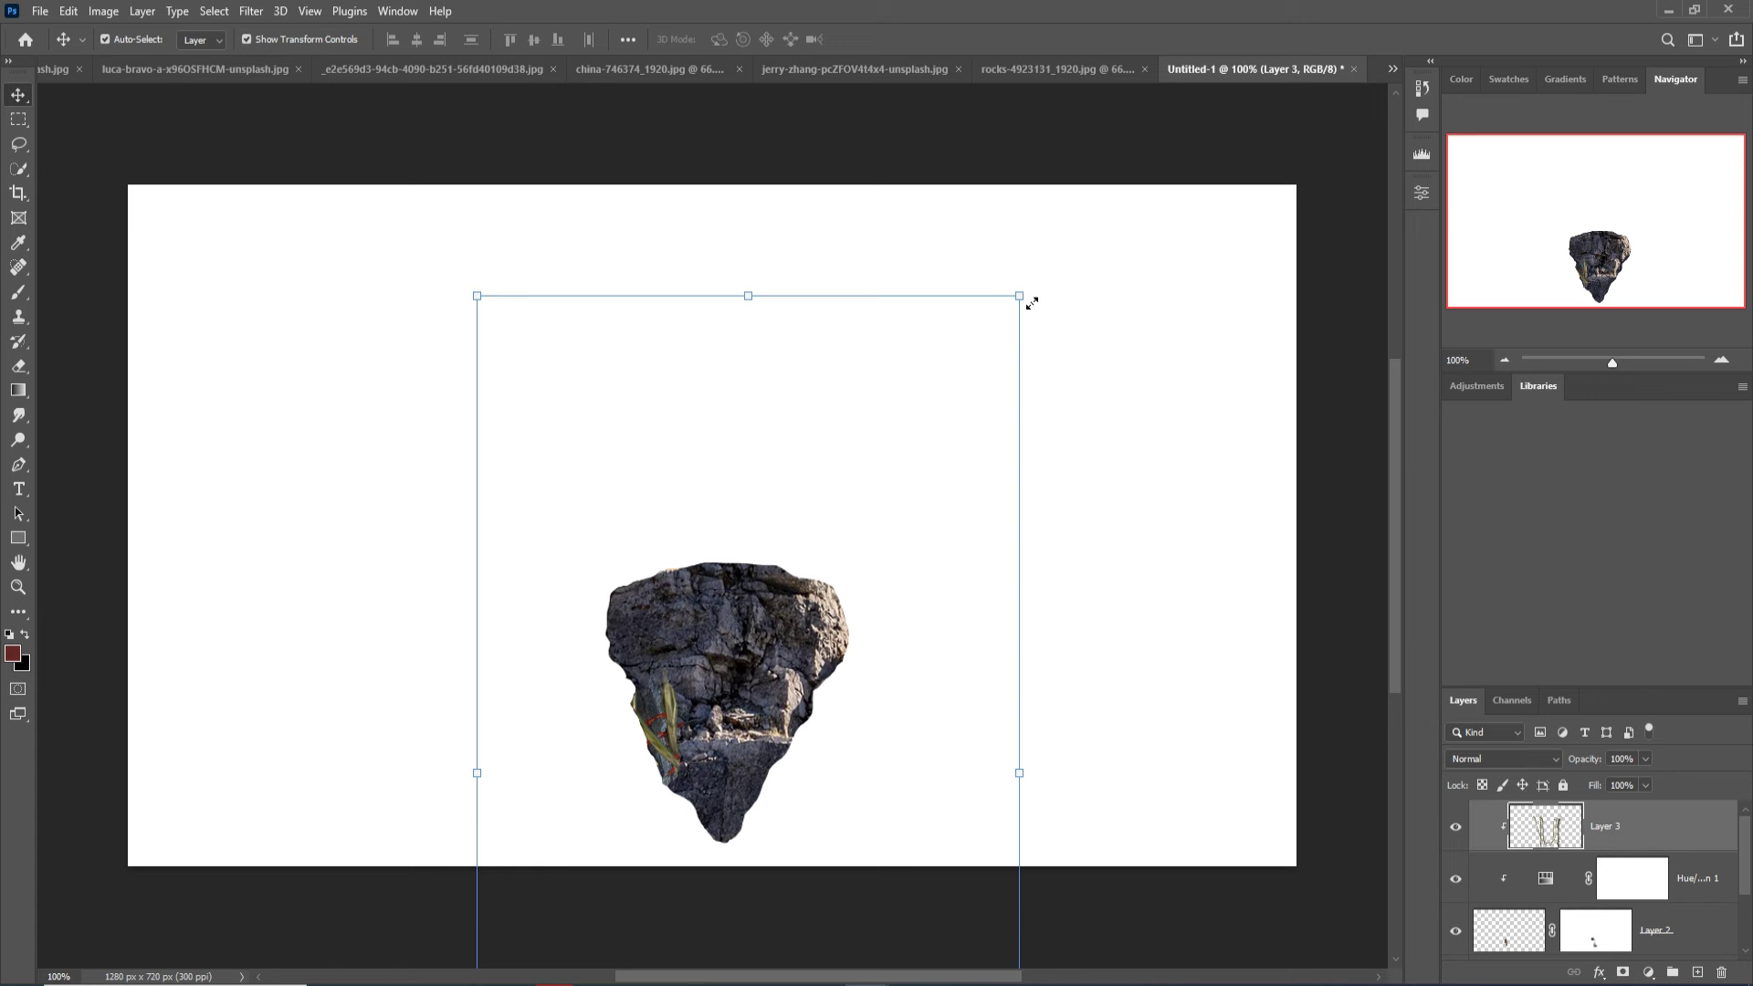
{"action": "left_click_drag", "start_coordinate": [1020, 297], "coordinate": [783, 746]}
{"action": "key", "text": "Return"}
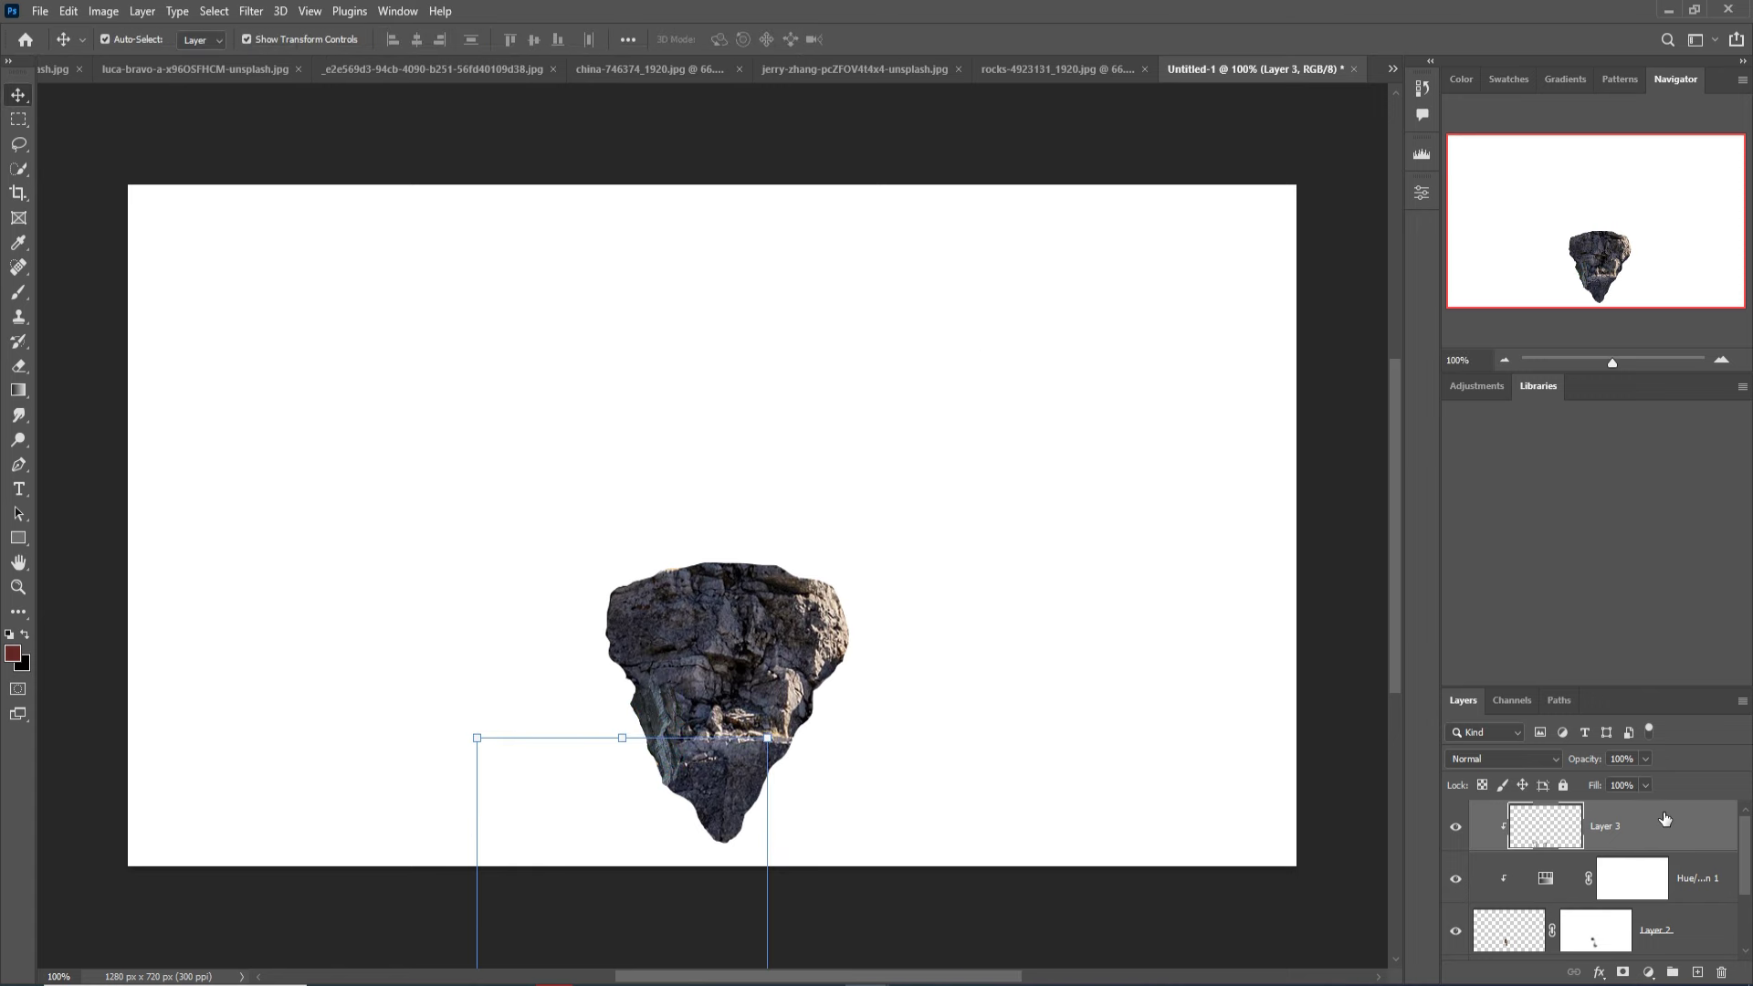
{"action": "right_click", "coordinate": [1656, 811]}
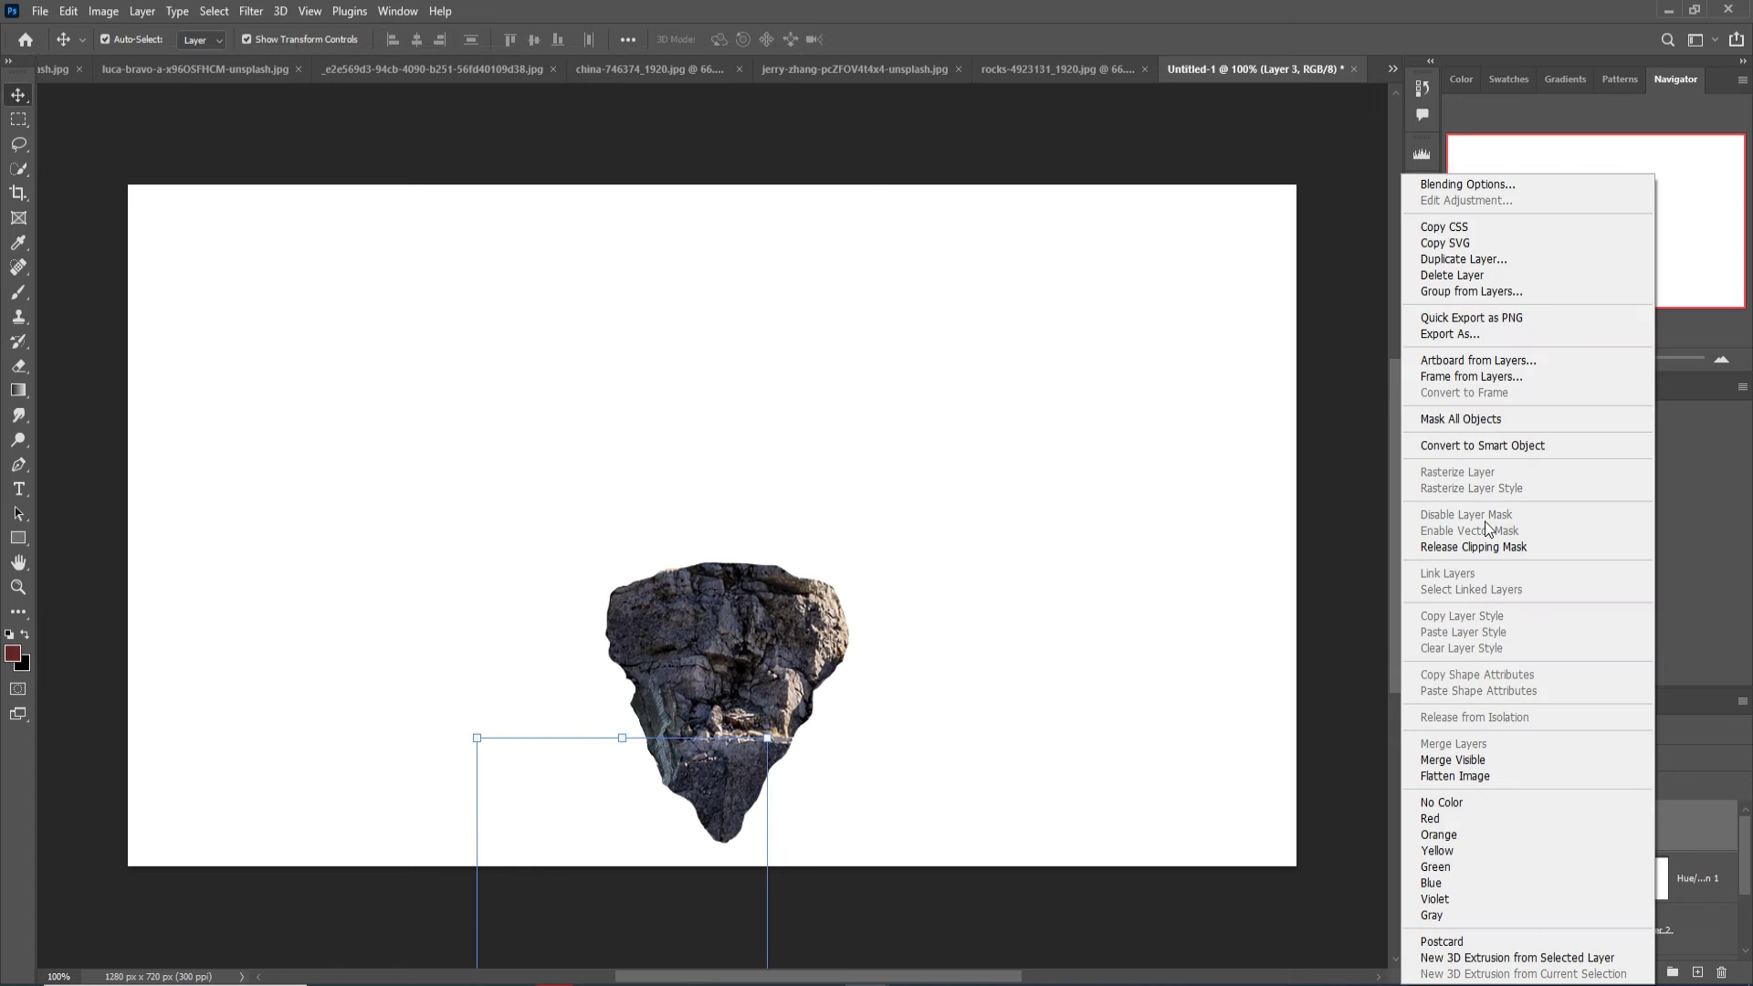
{"action": "left_click", "coordinate": [1477, 548]}
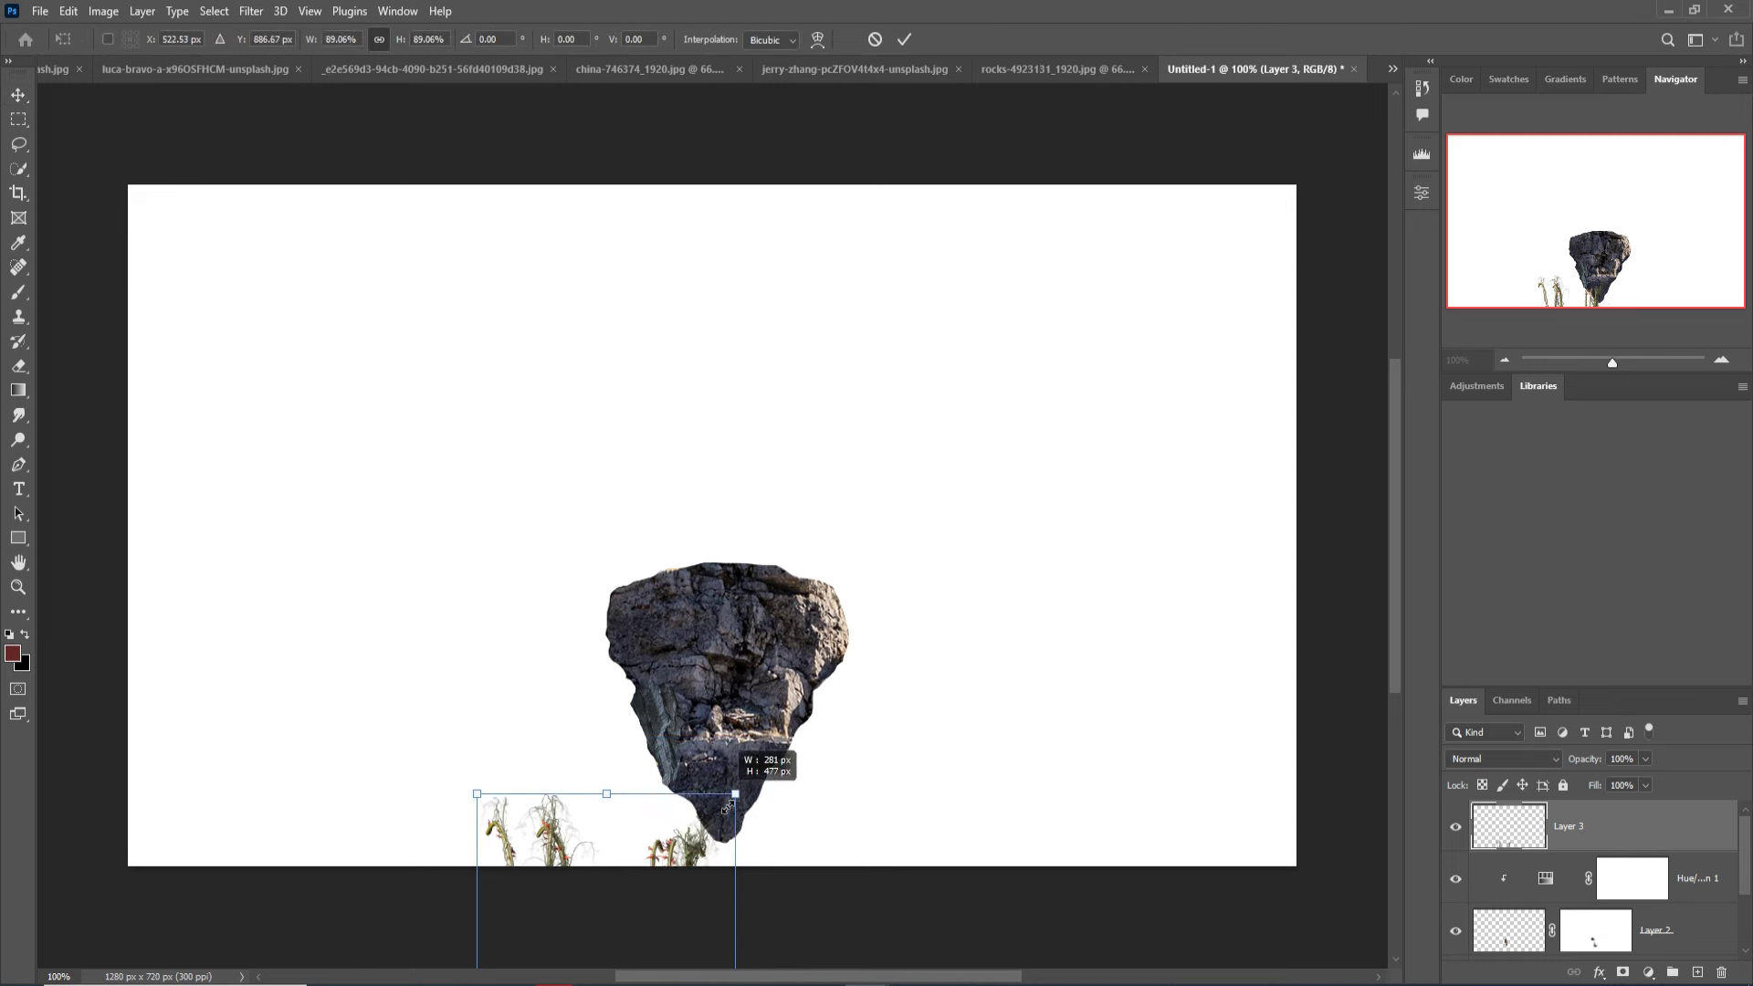
{"action": "mouse_move", "coordinate": [772, 742]}
{"action": "left_mouse_down"}
{"action": "mouse_move", "coordinate": [711, 833]}
{"action": "mouse_move", "coordinate": [774, 626]}
{"action": "mouse_move", "coordinate": [700, 823]}
{"action": "mouse_move", "coordinate": [695, 666]}
{"action": "left_mouse_up"}
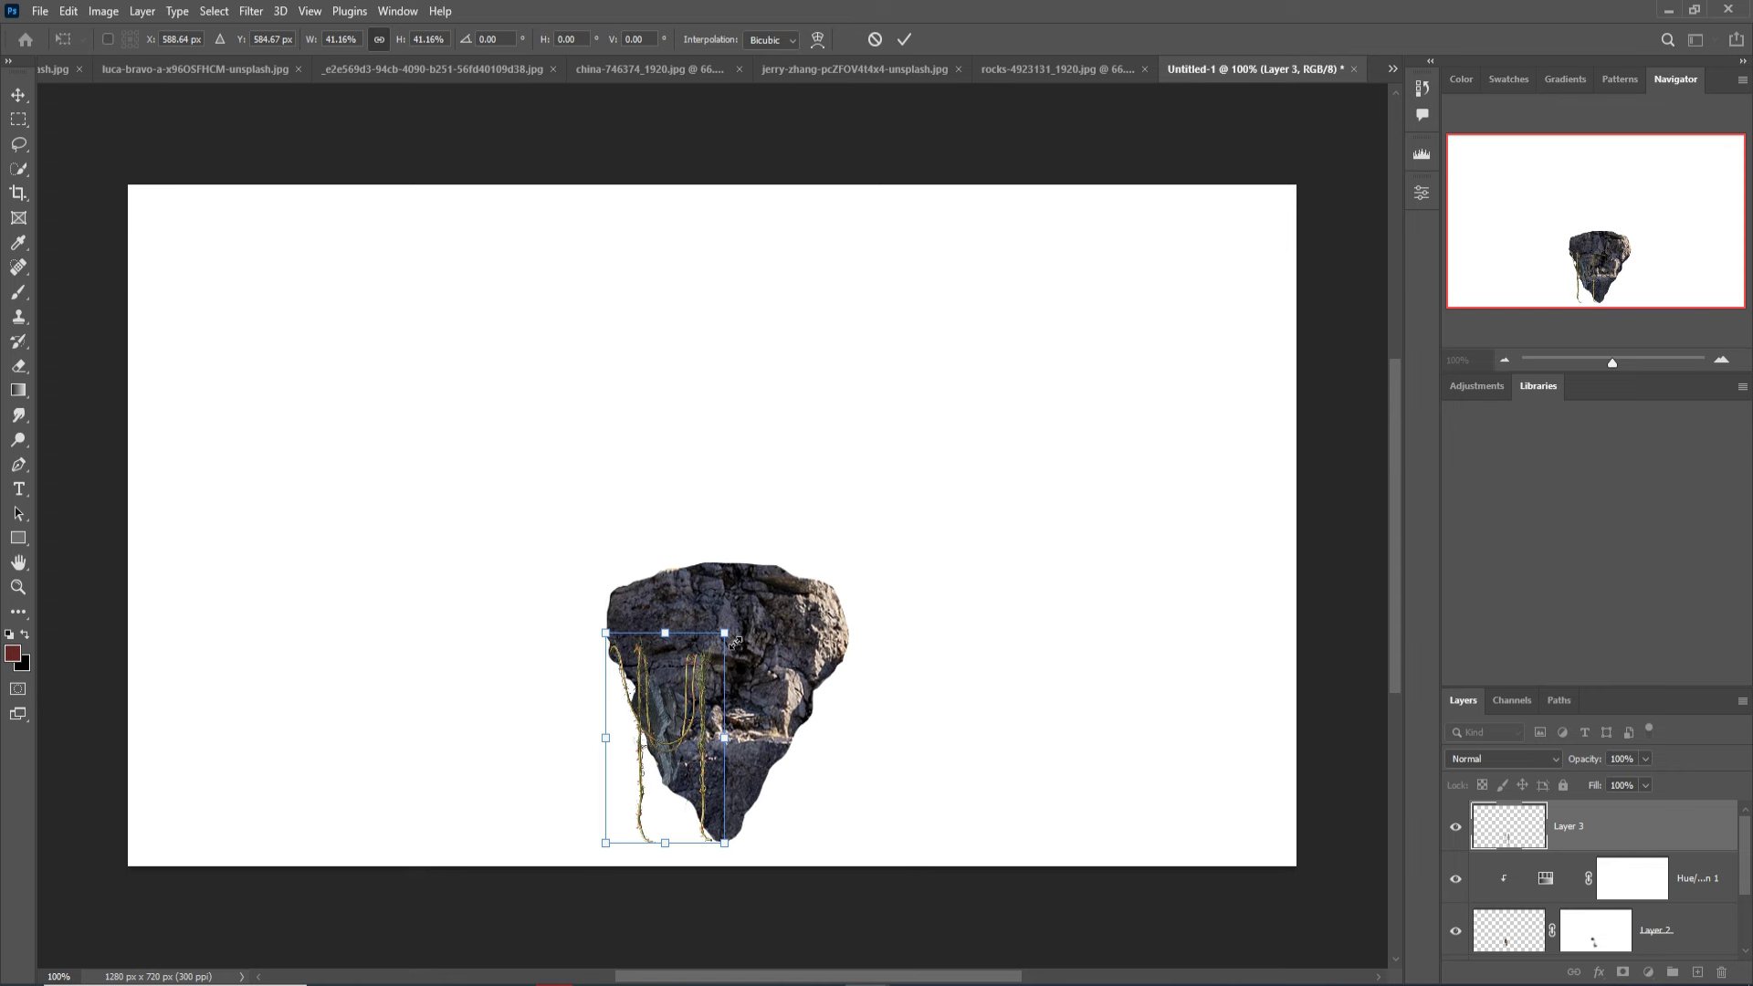
{"action": "left_click_drag", "start_coordinate": [736, 642], "coordinate": [735, 645]}
{"action": "left_click", "coordinate": [904, 39]}
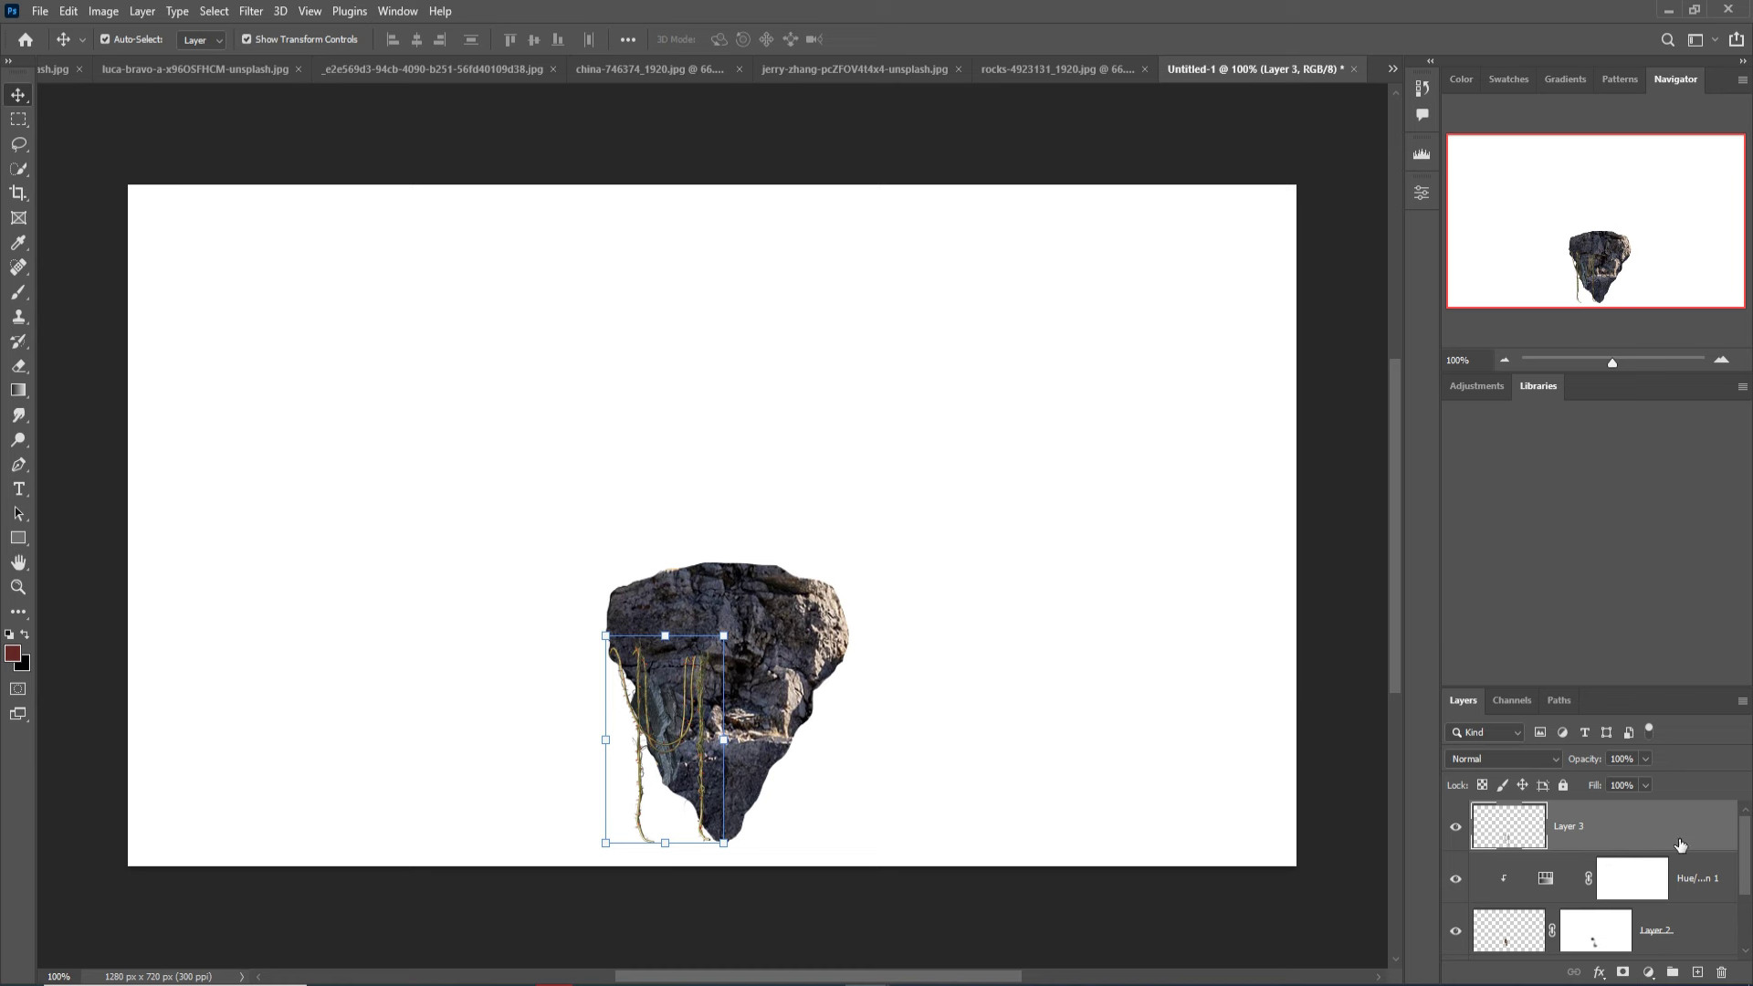
Add a Hue/Saturation layer clipped to Layer 3, nudging hue and darkening the vines.
{"action": "left_click", "coordinate": [1649, 972]}
{"action": "left_click", "coordinate": [1635, 808]}
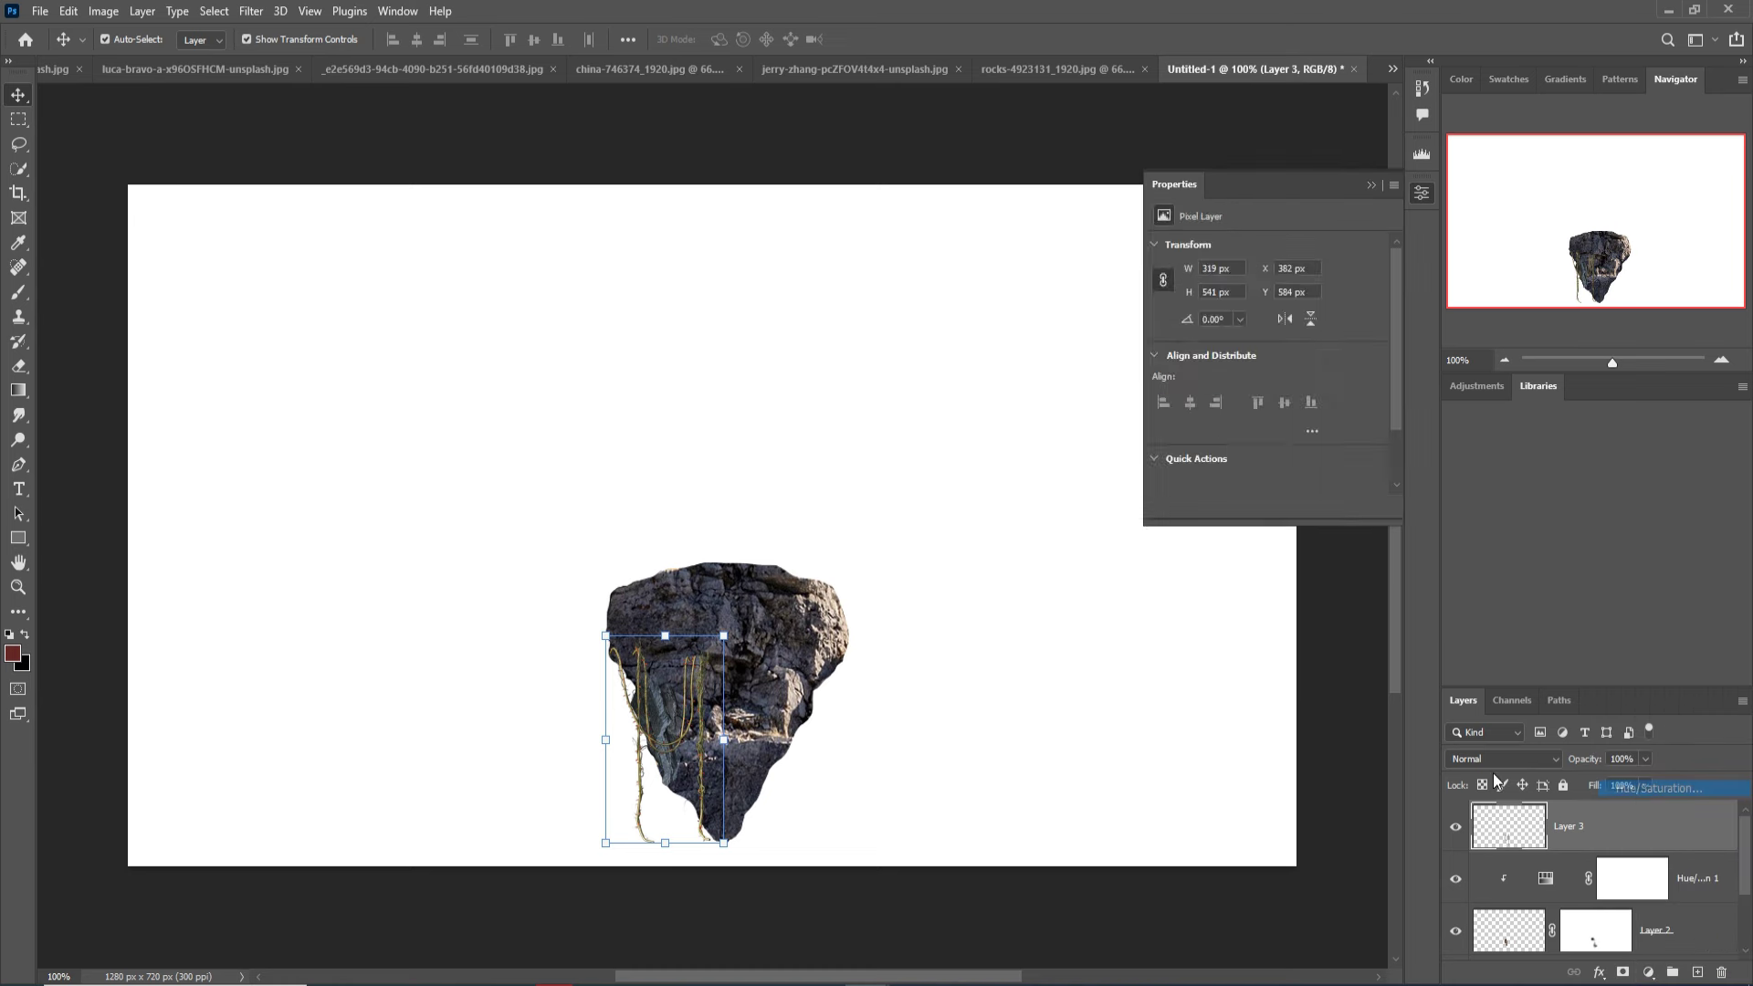
{"action": "left_click", "coordinate": [1266, 510]}
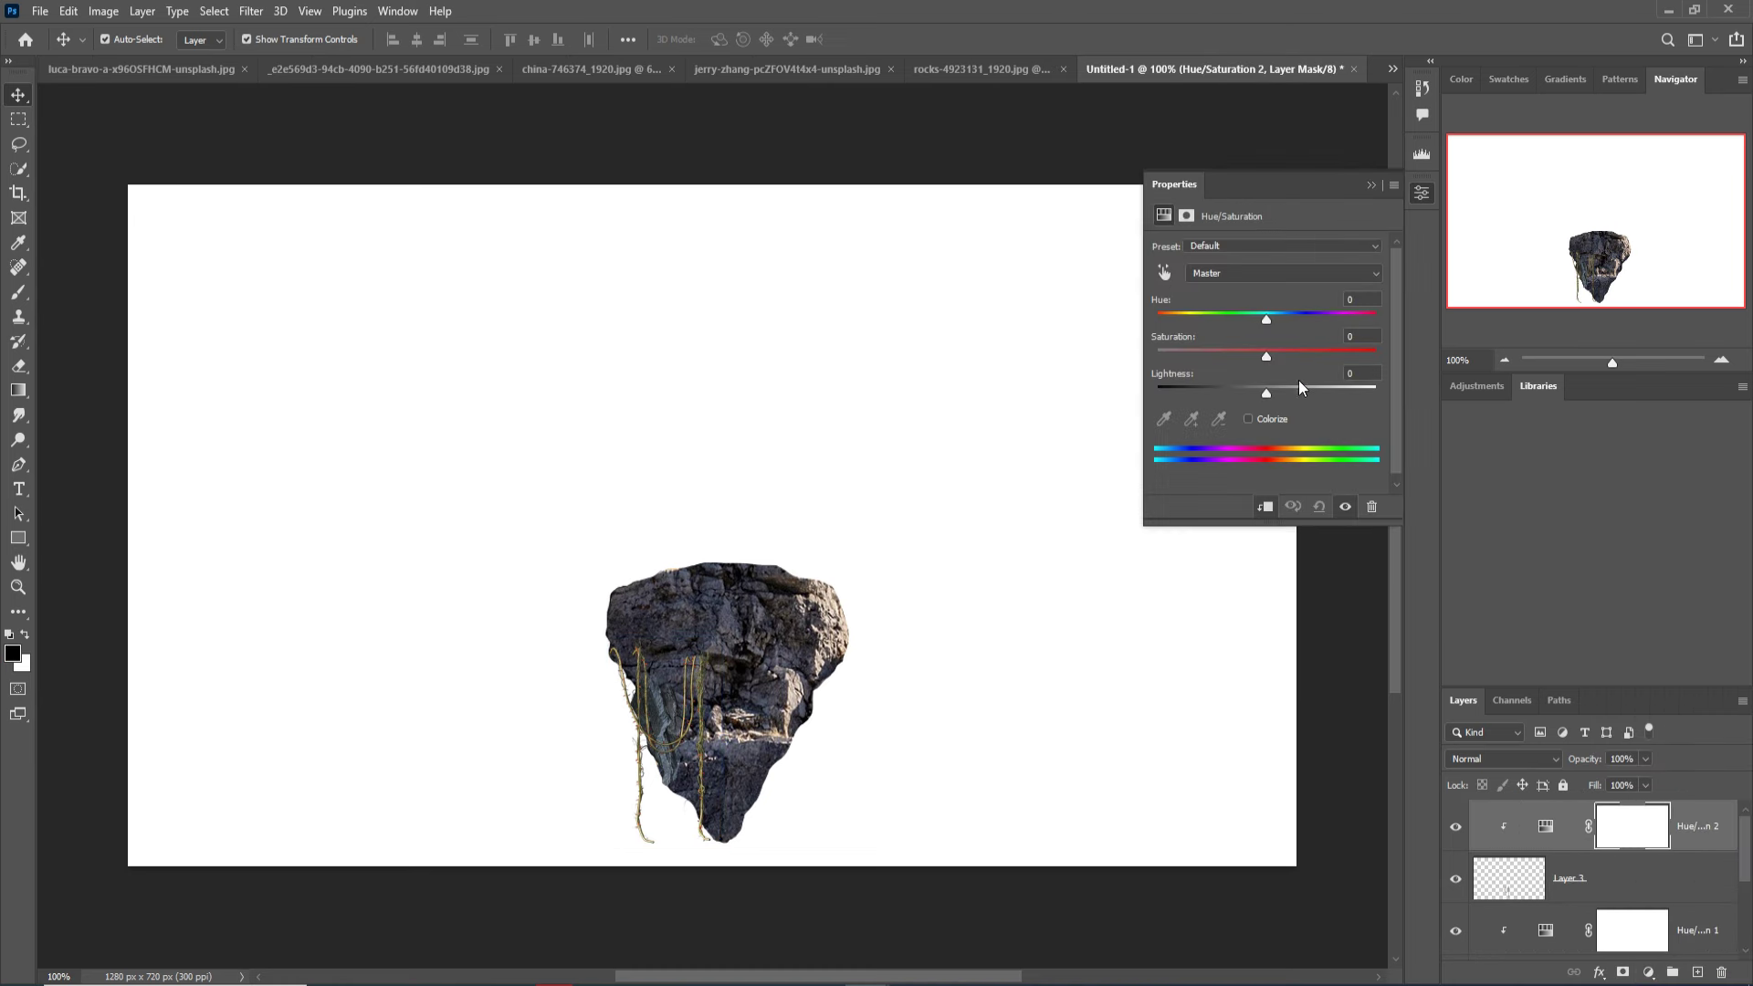
{"action": "left_click", "coordinate": [1268, 321]}
{"action": "left_click_drag", "start_coordinate": [1266, 394], "coordinate": [1205, 399]}
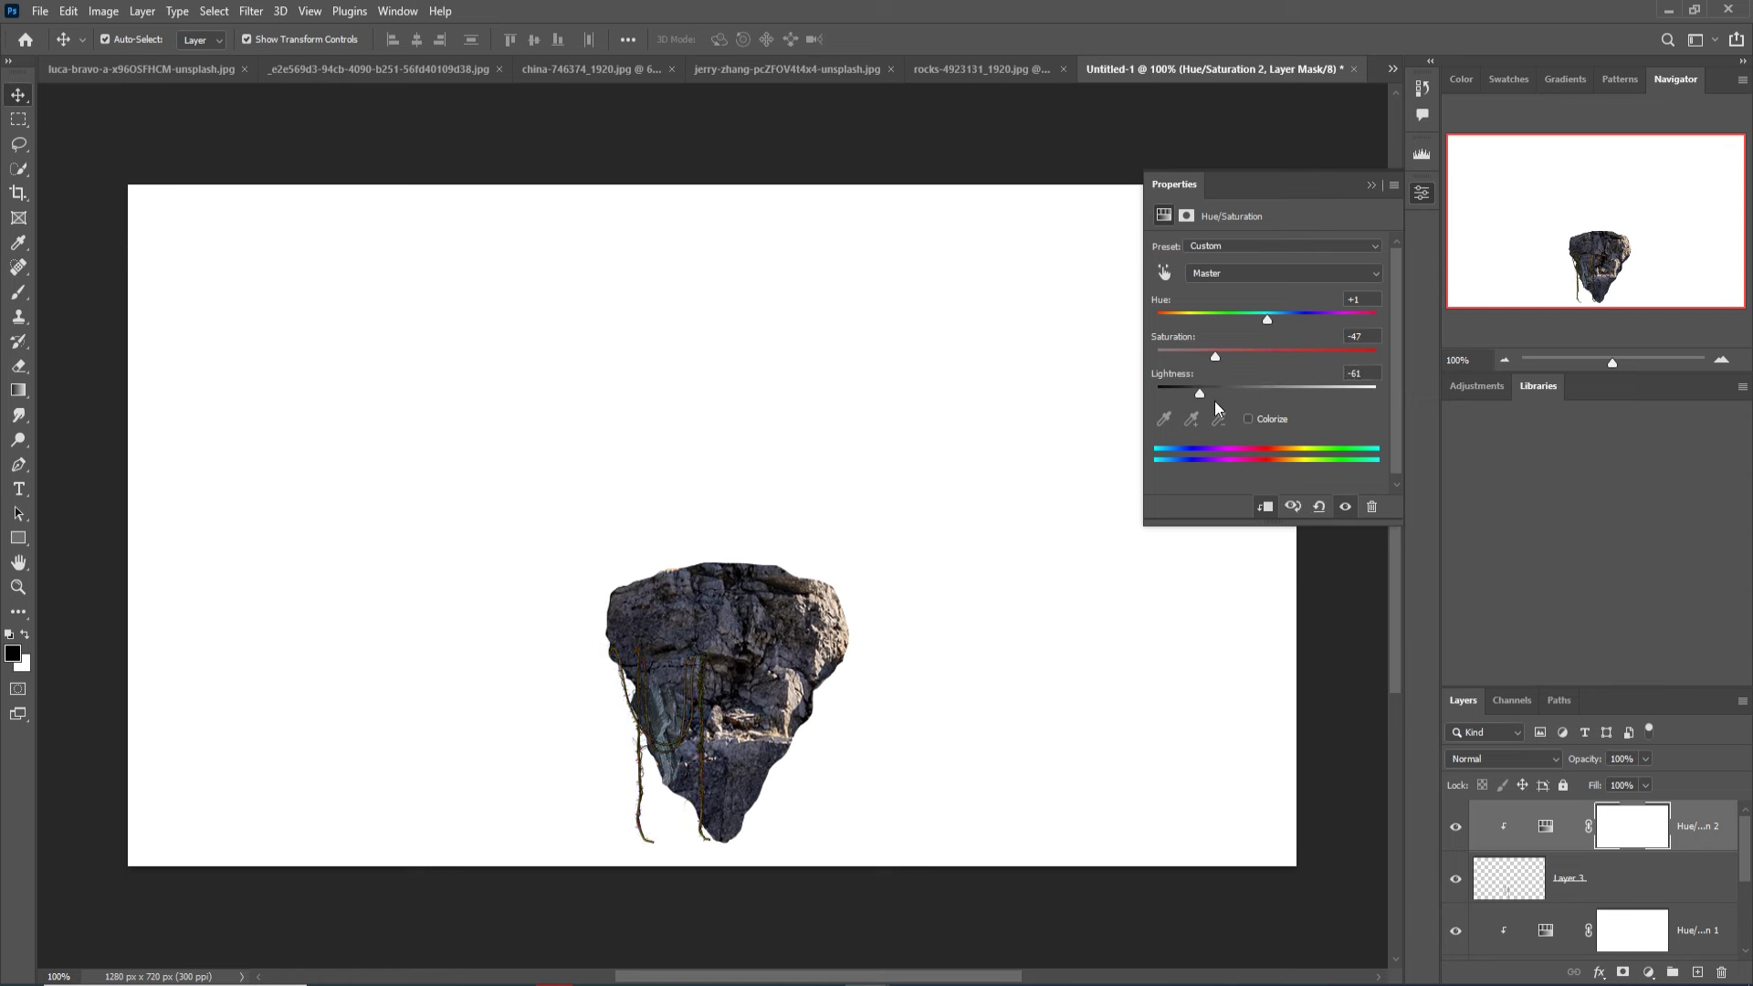
{"action": "left_click", "coordinate": [1372, 187]}
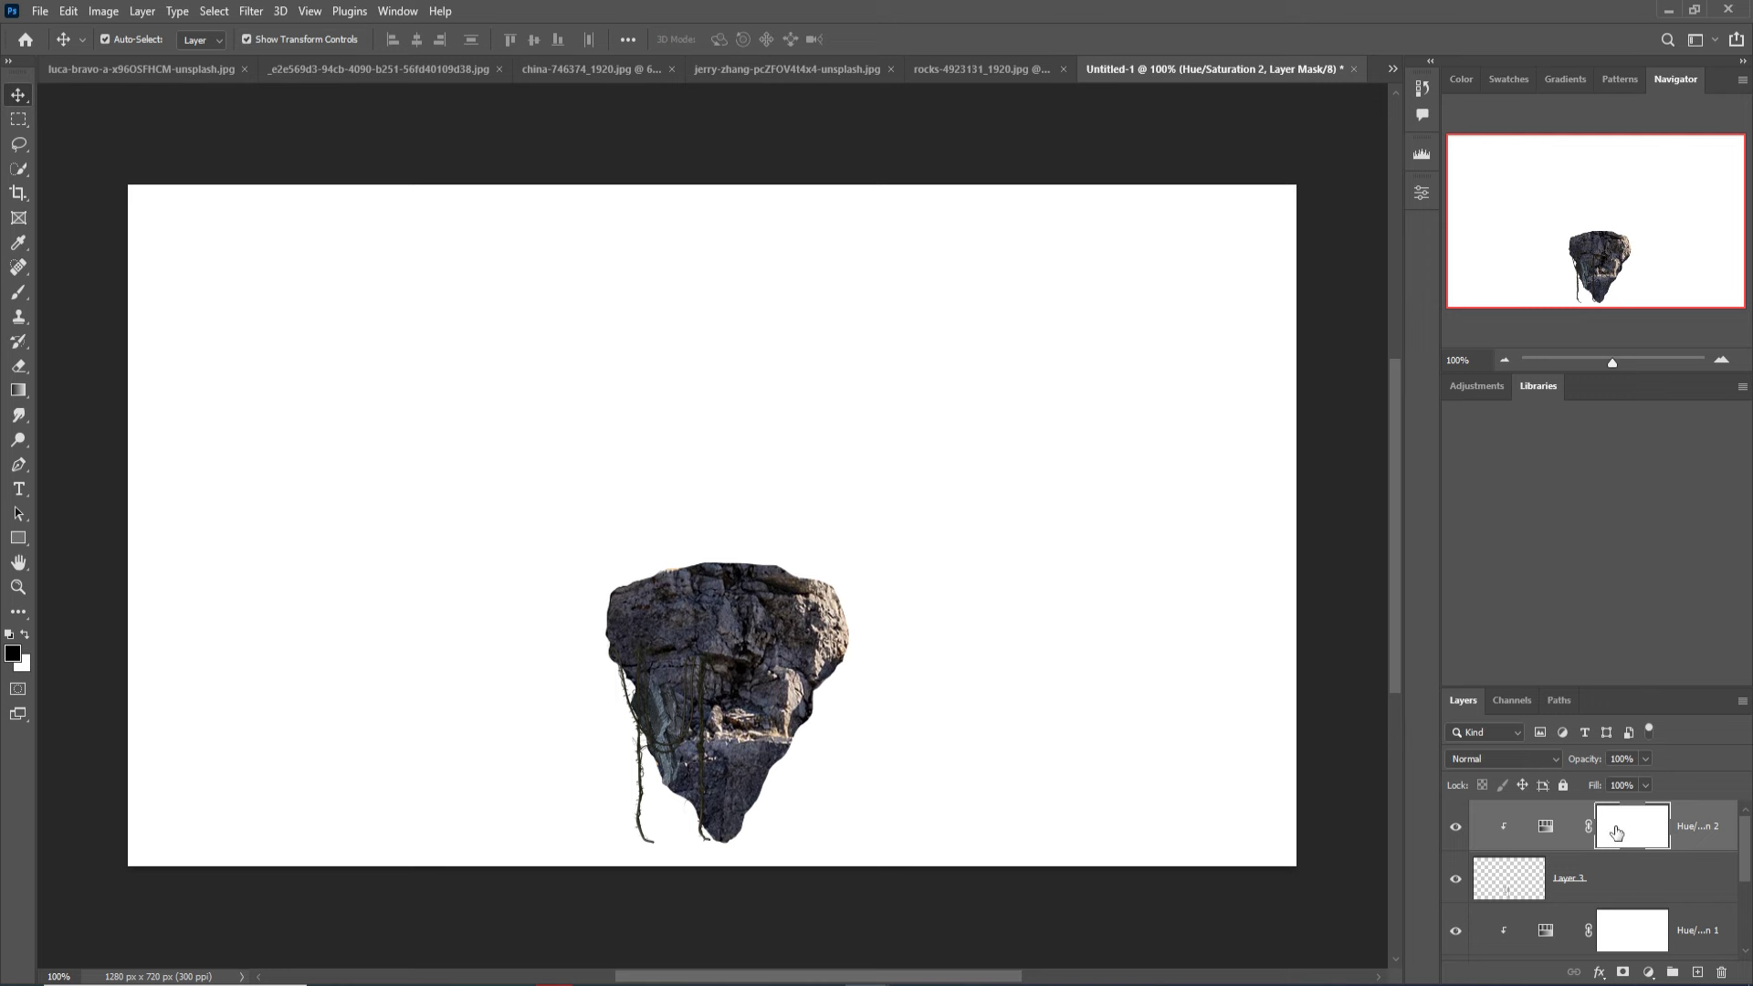
{"action": "left_click", "coordinate": [1705, 876]}
Duplicate the vines and their adjustment, then shrink the copy onto the rock's right side.
{"action": "right_click", "coordinate": [1690, 819]}
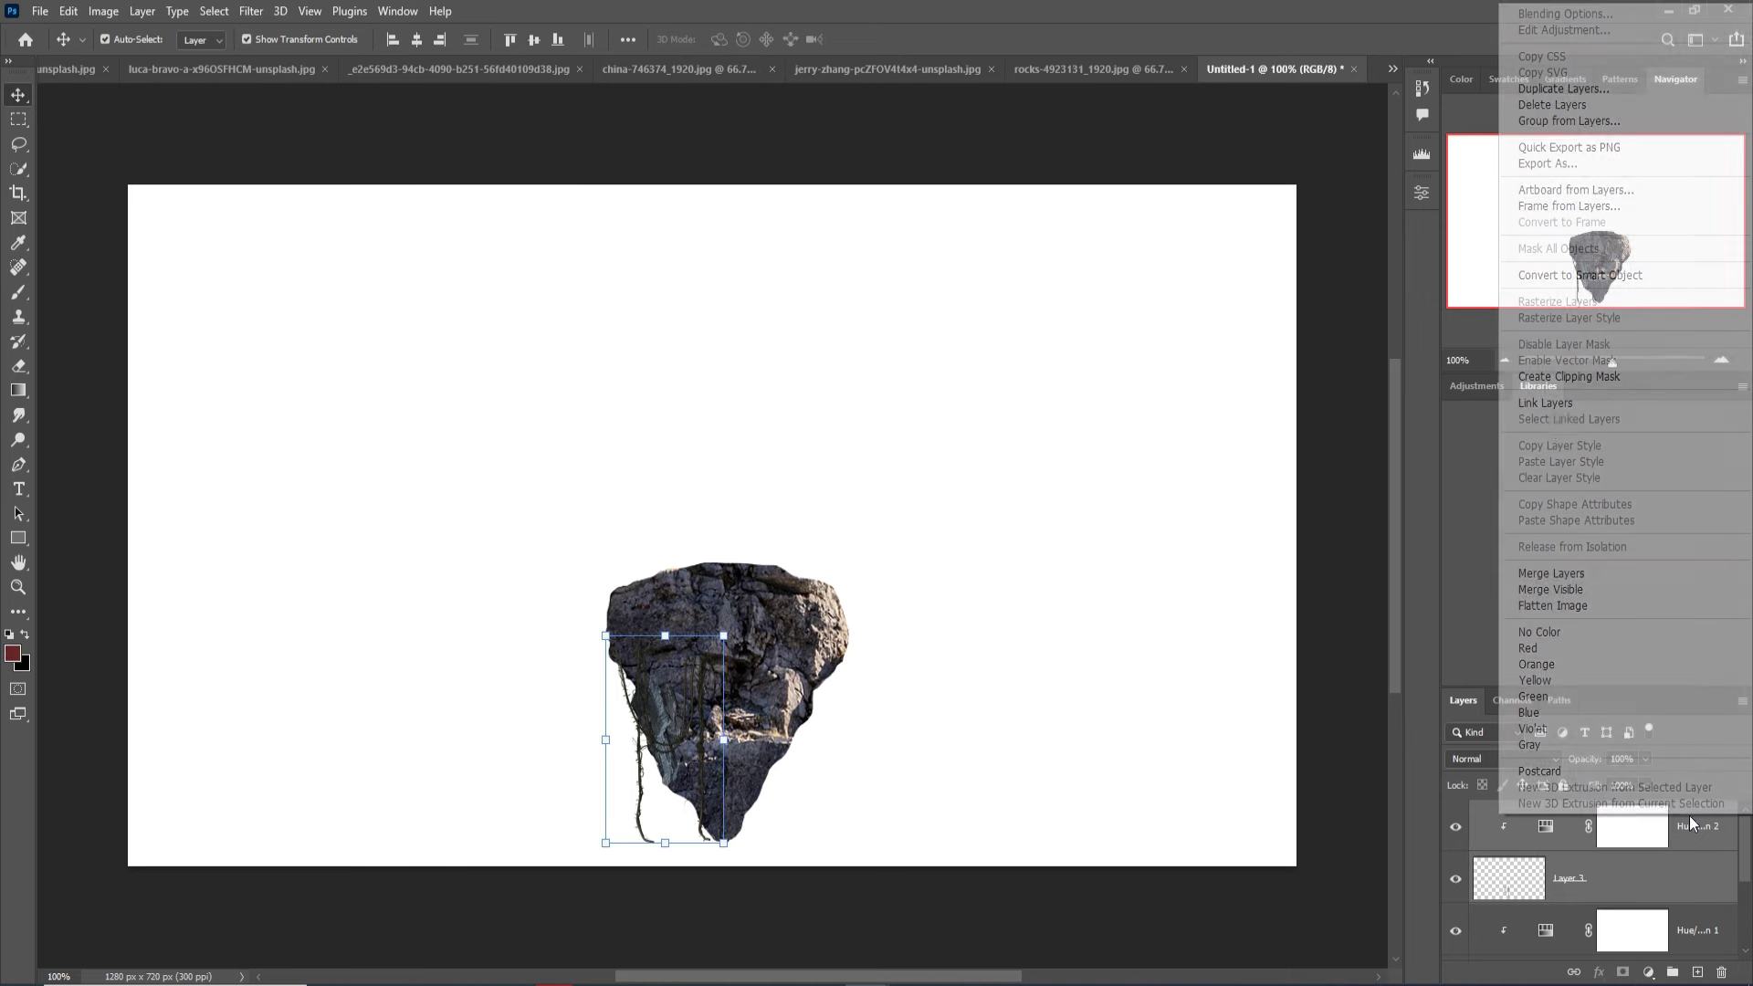
{"action": "left_click", "coordinate": [1552, 89]}
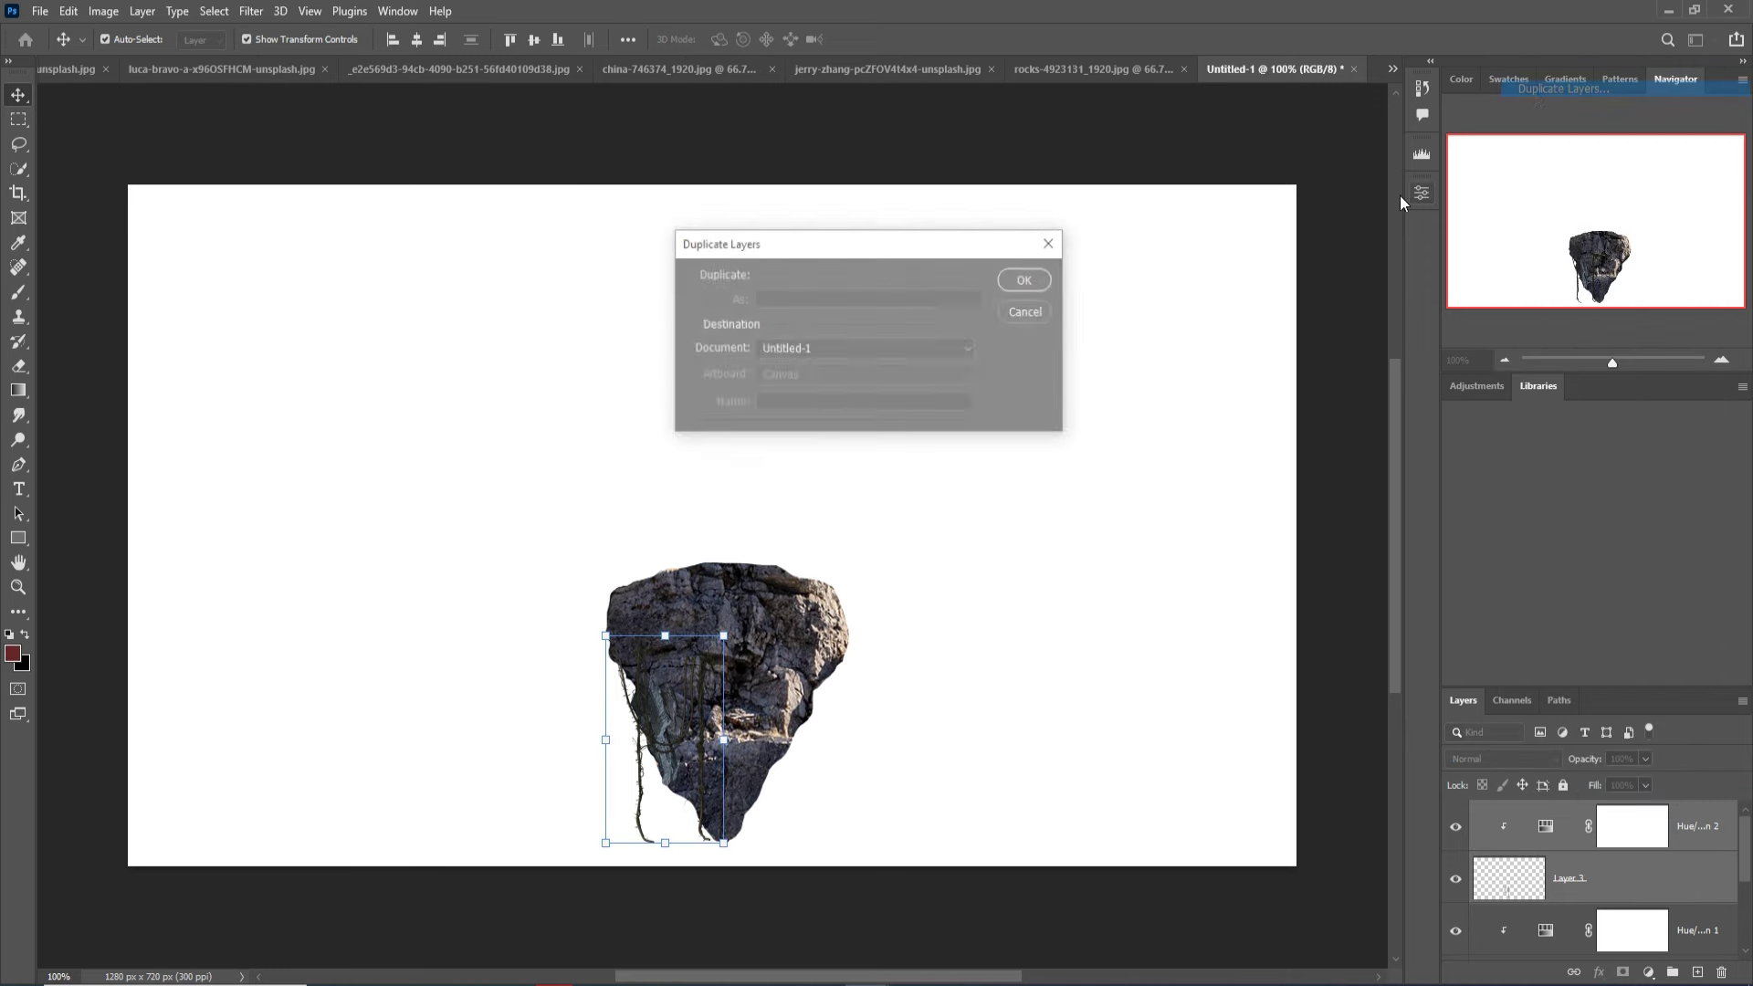
{"action": "left_click", "coordinate": [1045, 286]}
{"action": "key", "text": "ctrl+t"}
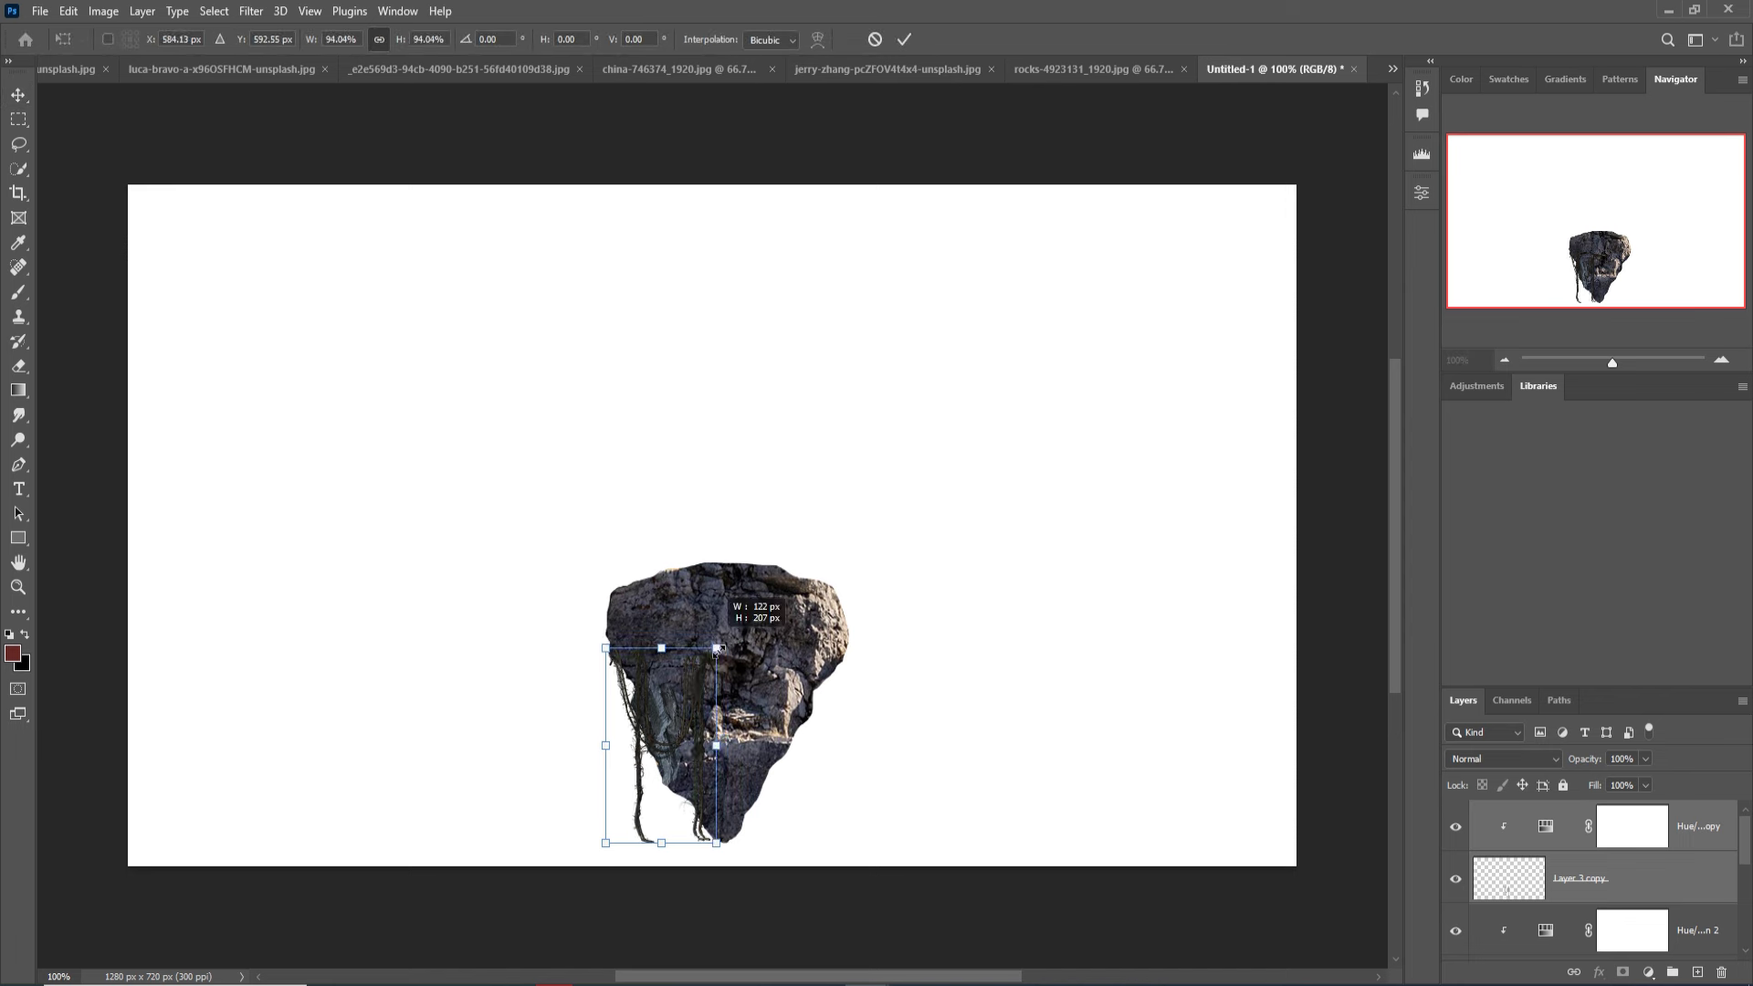
{"action": "mouse_move", "coordinate": [664, 704]}
{"action": "left_mouse_down"}
{"action": "mouse_move", "coordinate": [825, 711]}
{"action": "mouse_move", "coordinate": [804, 668]}
{"action": "left_mouse_up"}
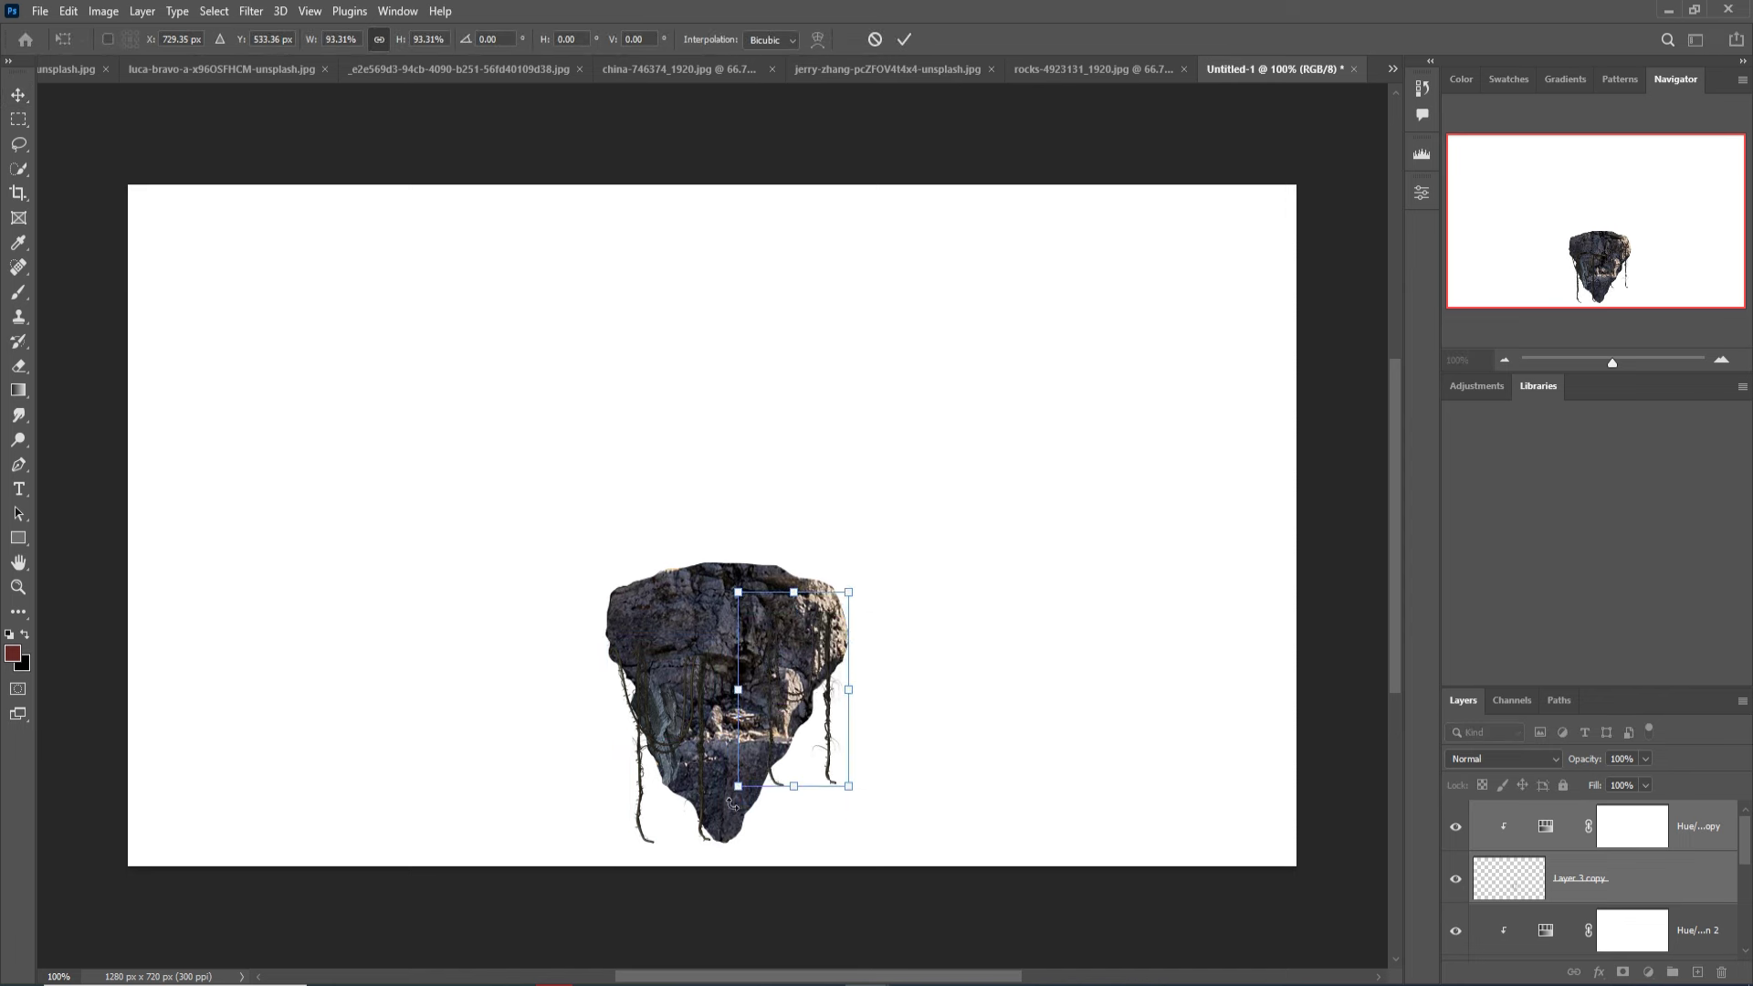
{"action": "left_click_drag", "start_coordinate": [743, 796], "coordinate": [782, 727]}
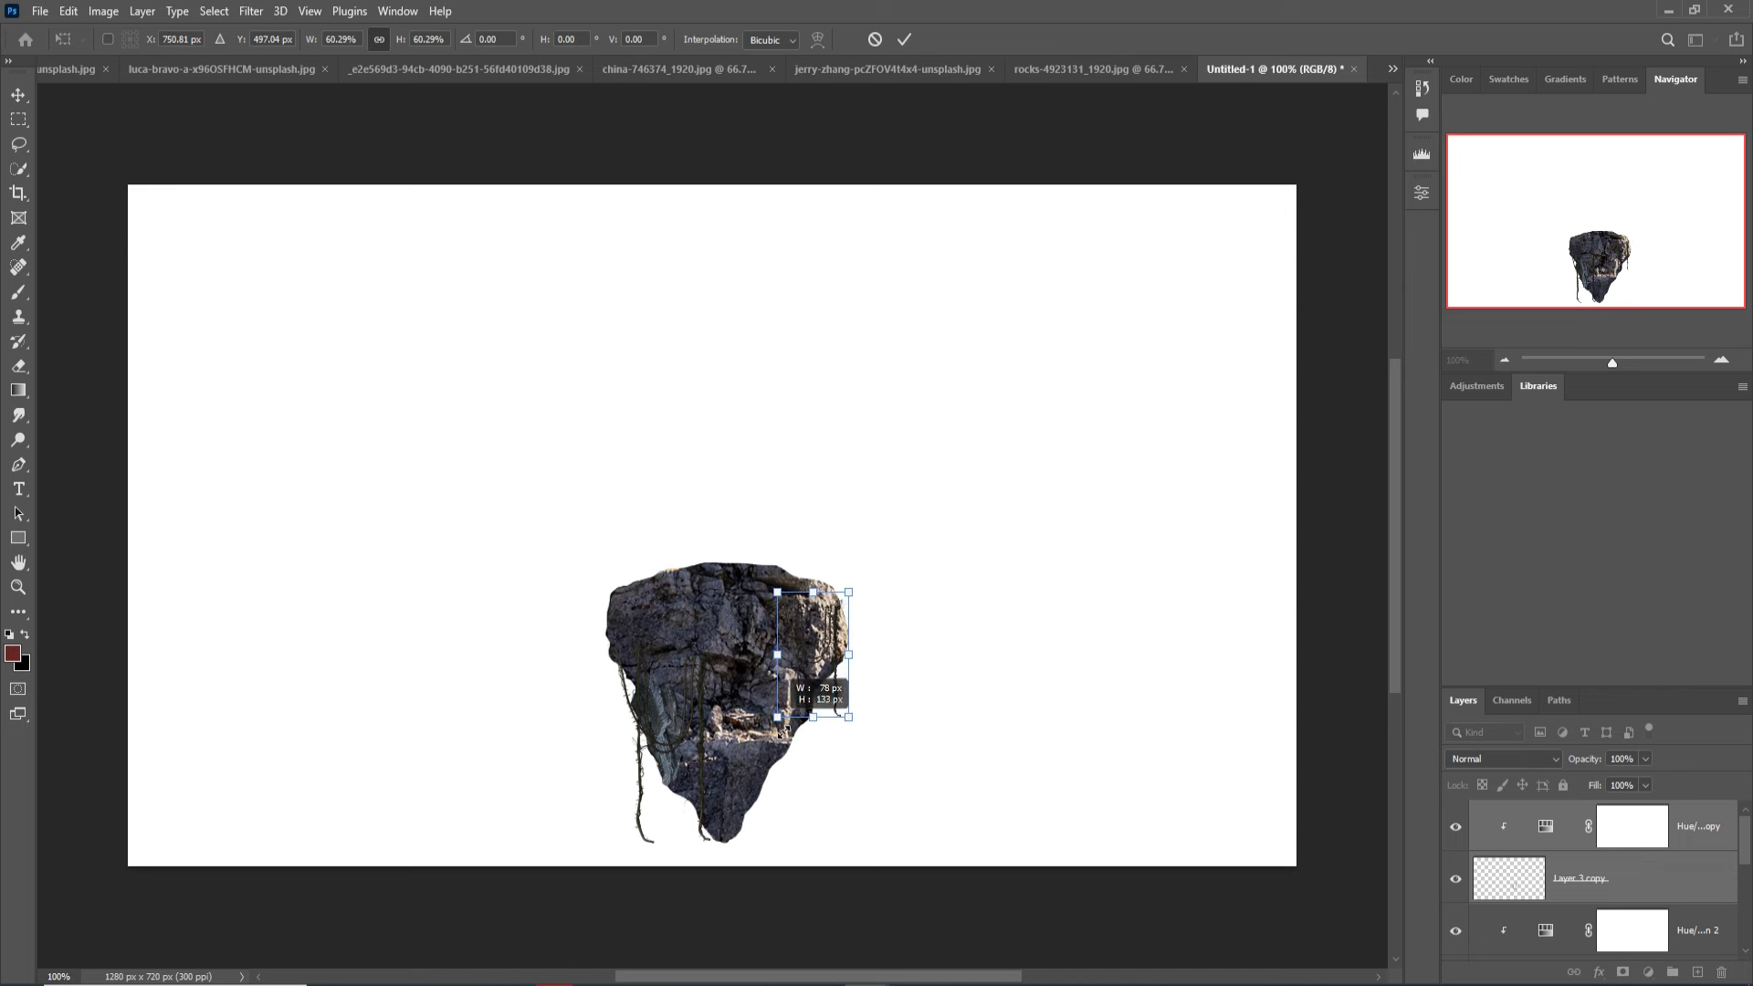
{"action": "left_click_drag", "start_coordinate": [797, 659], "coordinate": [805, 681]}
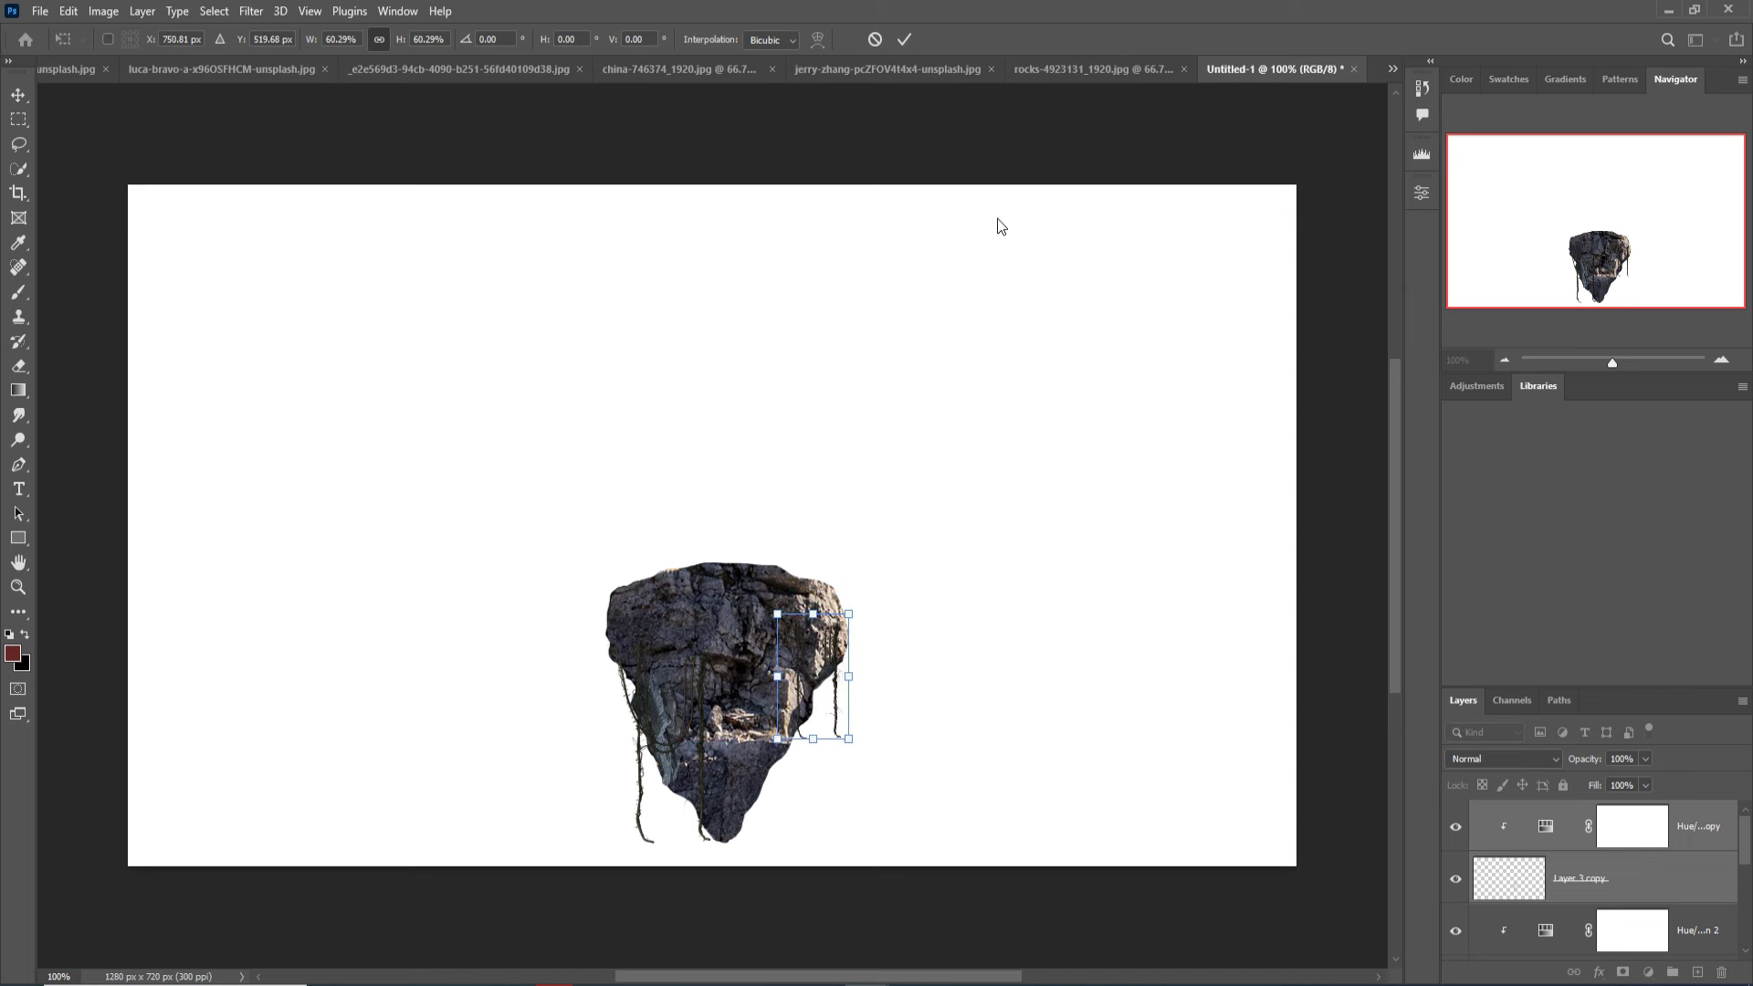
{"action": "left_click", "coordinate": [907, 36]}
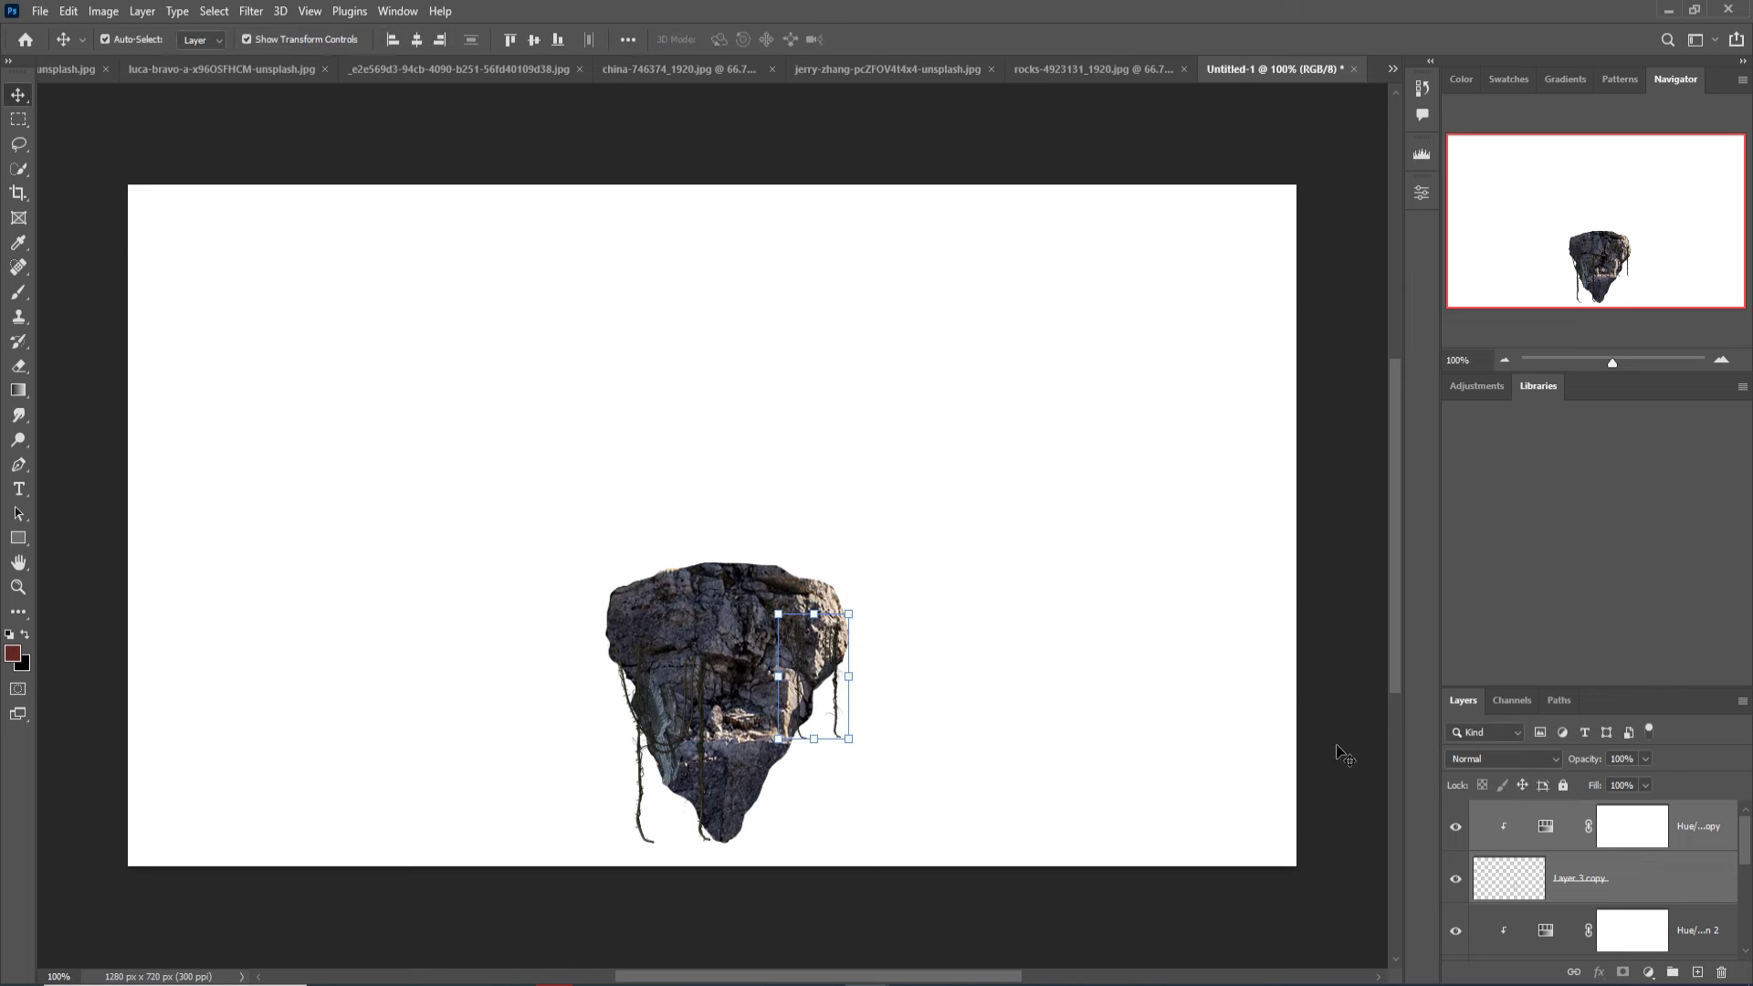
Duplicate the vines again and place the smaller copy under the rock's bottom tip.
{"action": "right_click", "coordinate": [1706, 833]}
{"action": "left_click", "coordinate": [1577, 93]}
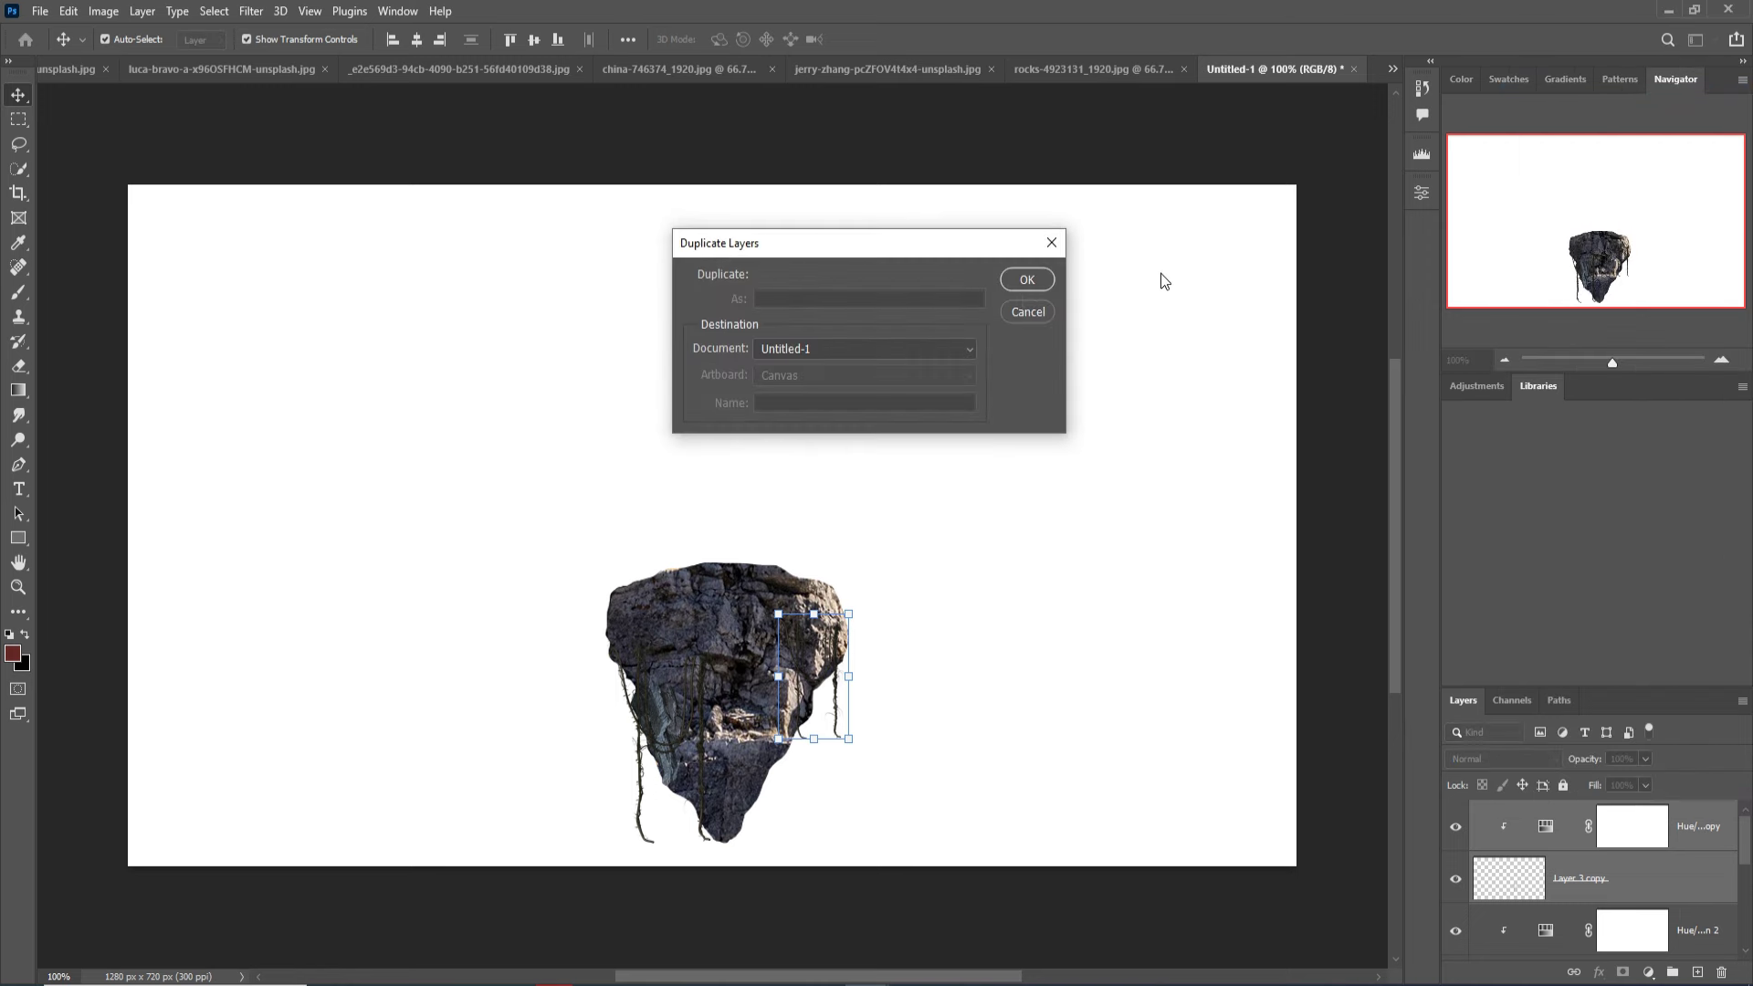
{"action": "left_click", "coordinate": [1027, 283]}
{"action": "left_click_drag", "start_coordinate": [857, 619], "coordinate": [757, 778]}
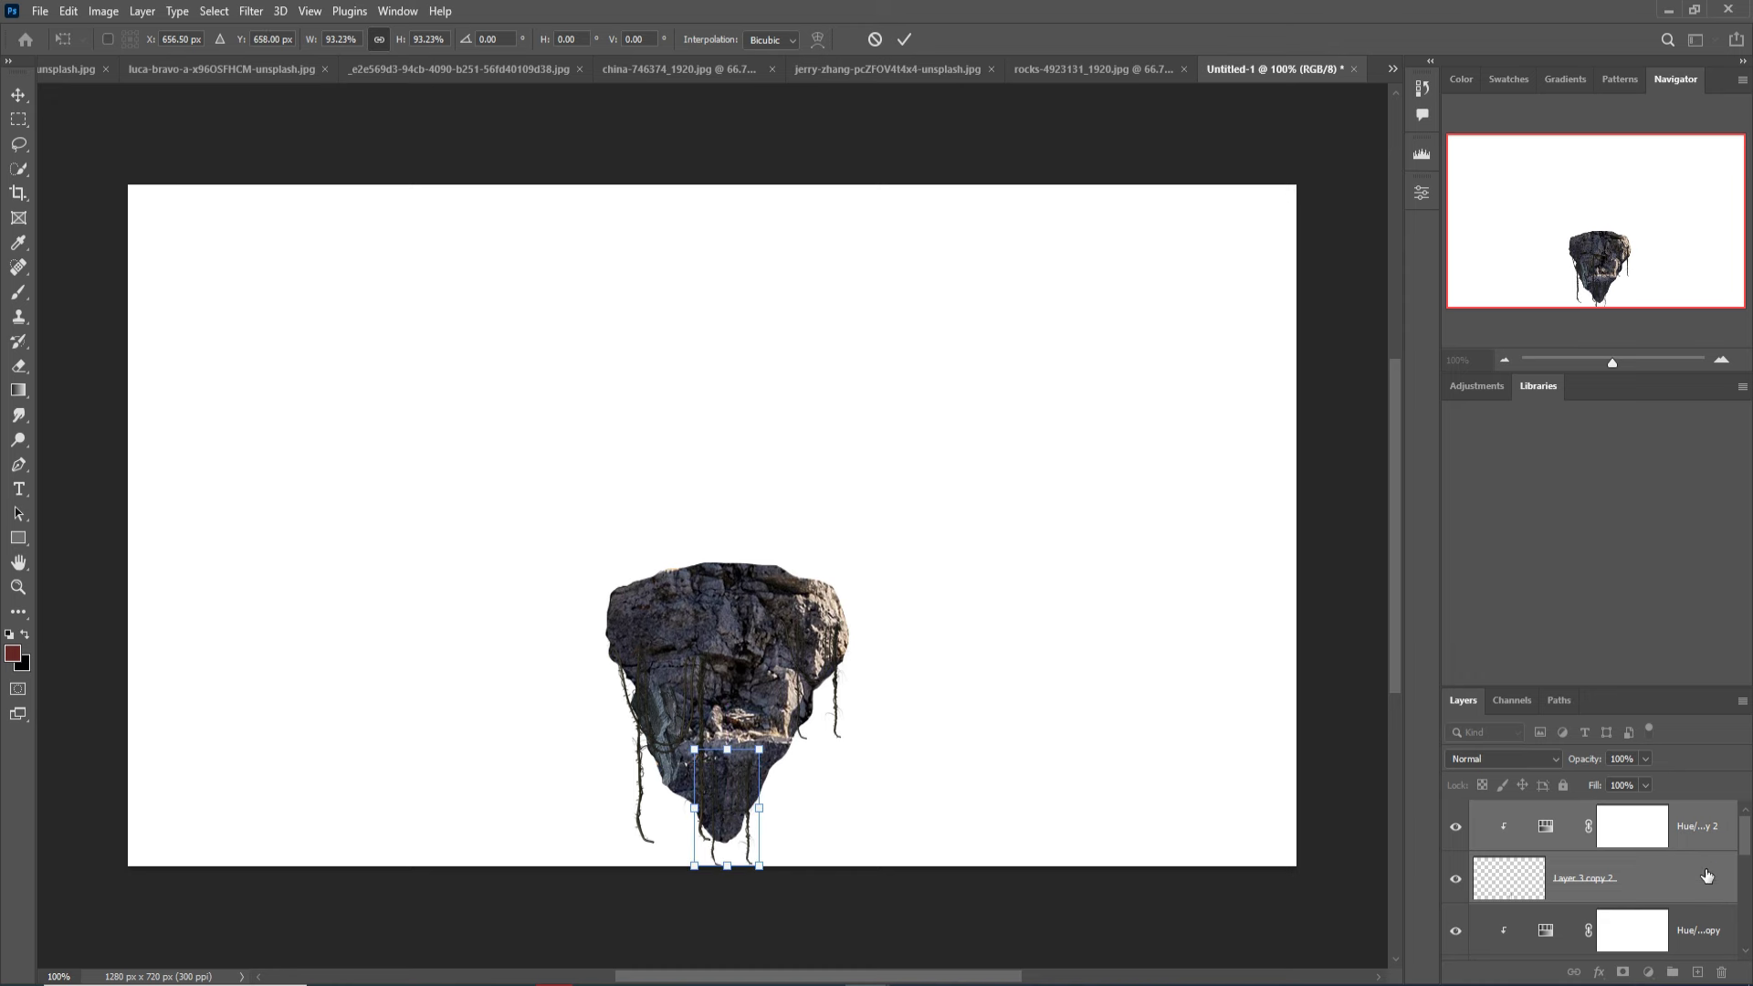
{"action": "key", "text": "Return"}
{"action": "left_click", "coordinate": [1702, 831]}
Scale Layer 1 and Layer 2 (rock and vines) to about 94%, nudged up-left.
{"action": "left_click_drag", "start_coordinate": [1746, 845], "coordinate": [1746, 931]}
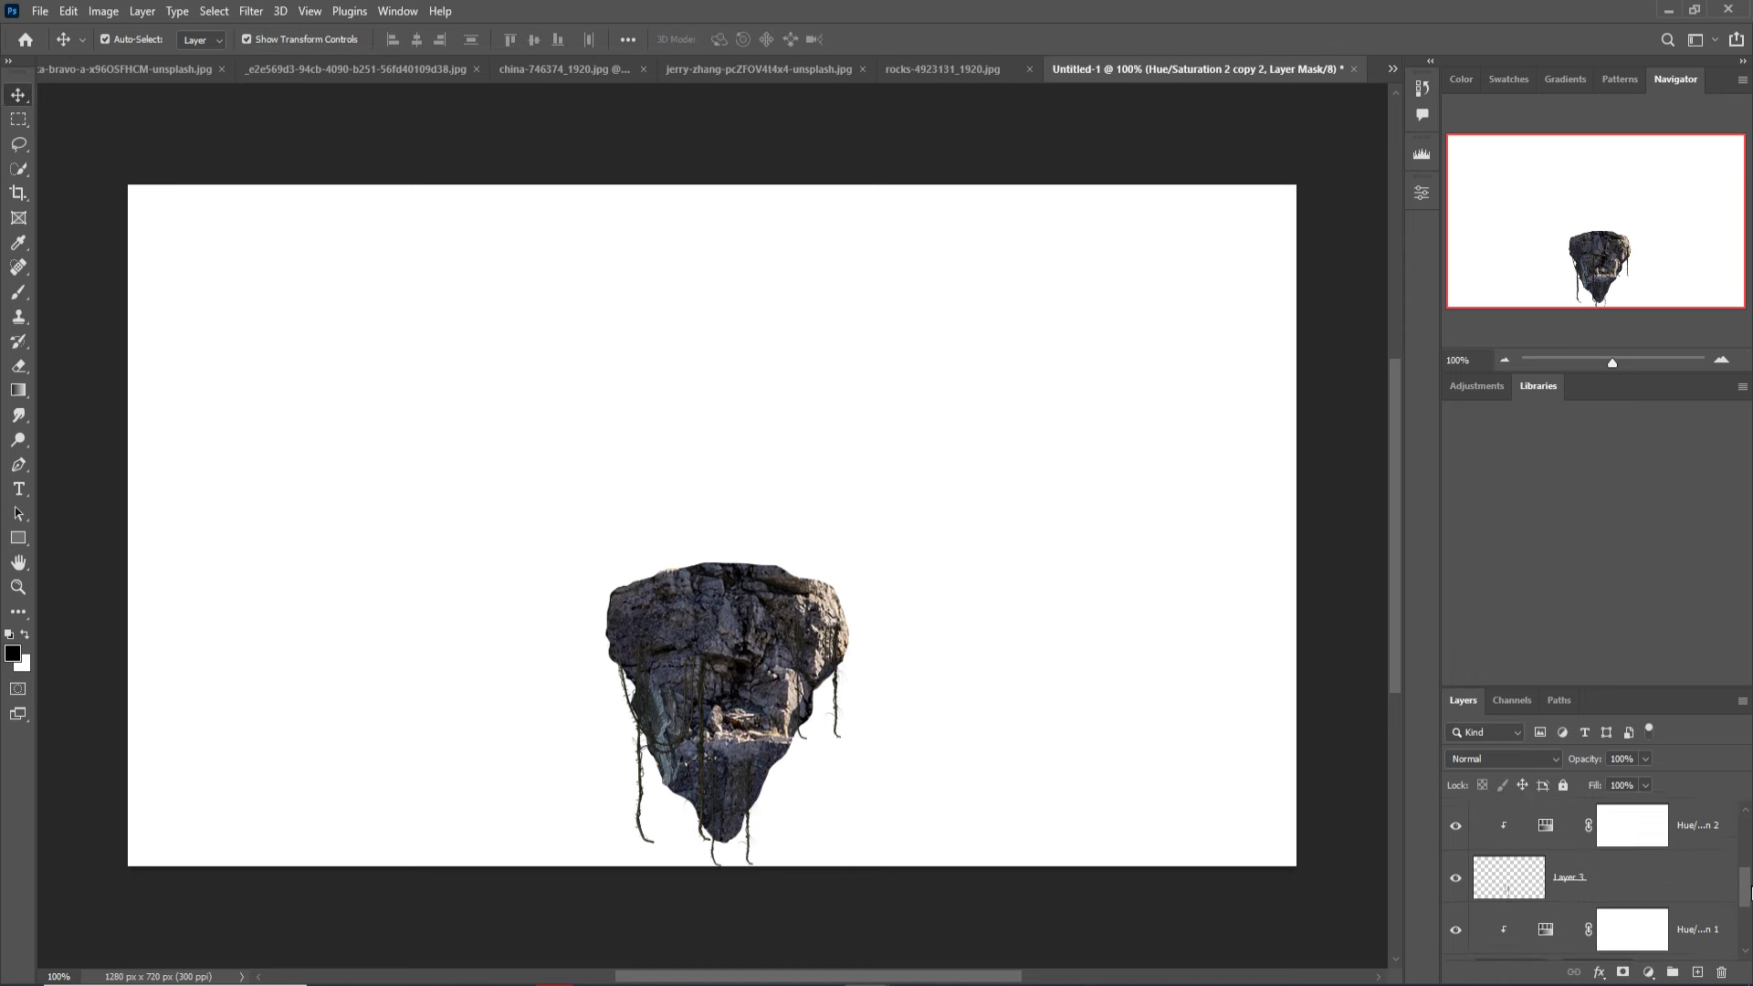
{"action": "left_click", "coordinate": [1568, 877], "text": "shift"}
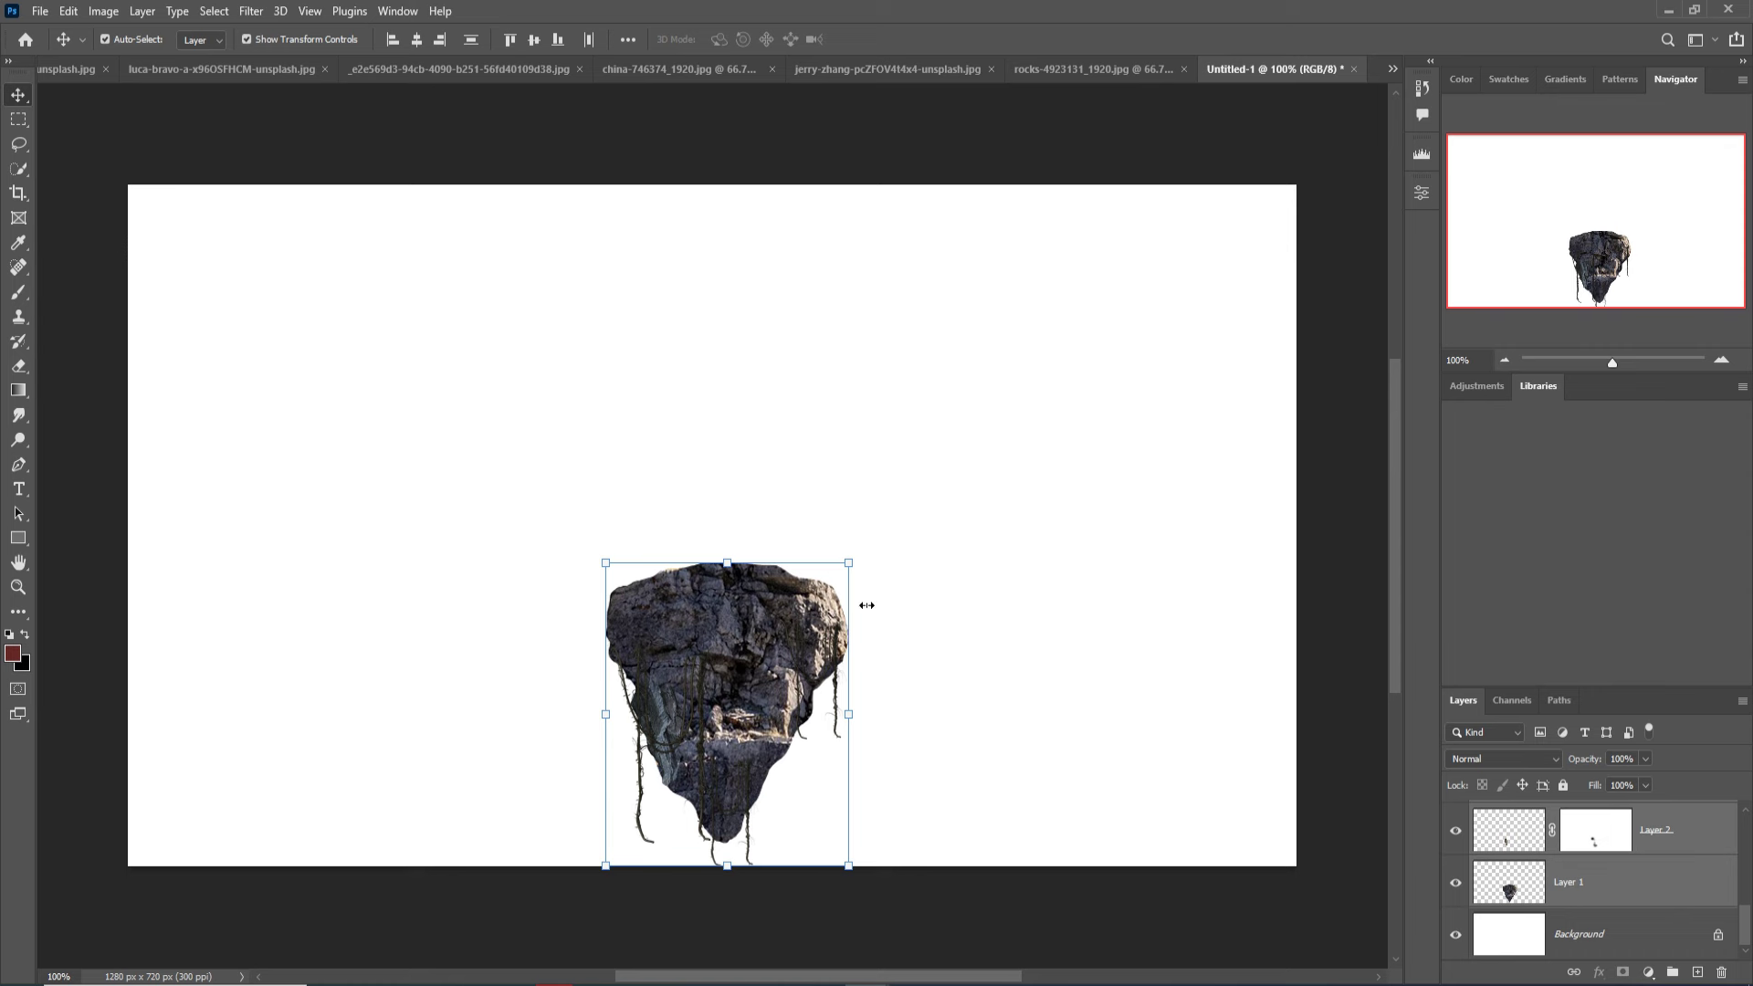
{"action": "left_click_drag", "start_coordinate": [858, 572], "coordinate": [815, 613]}
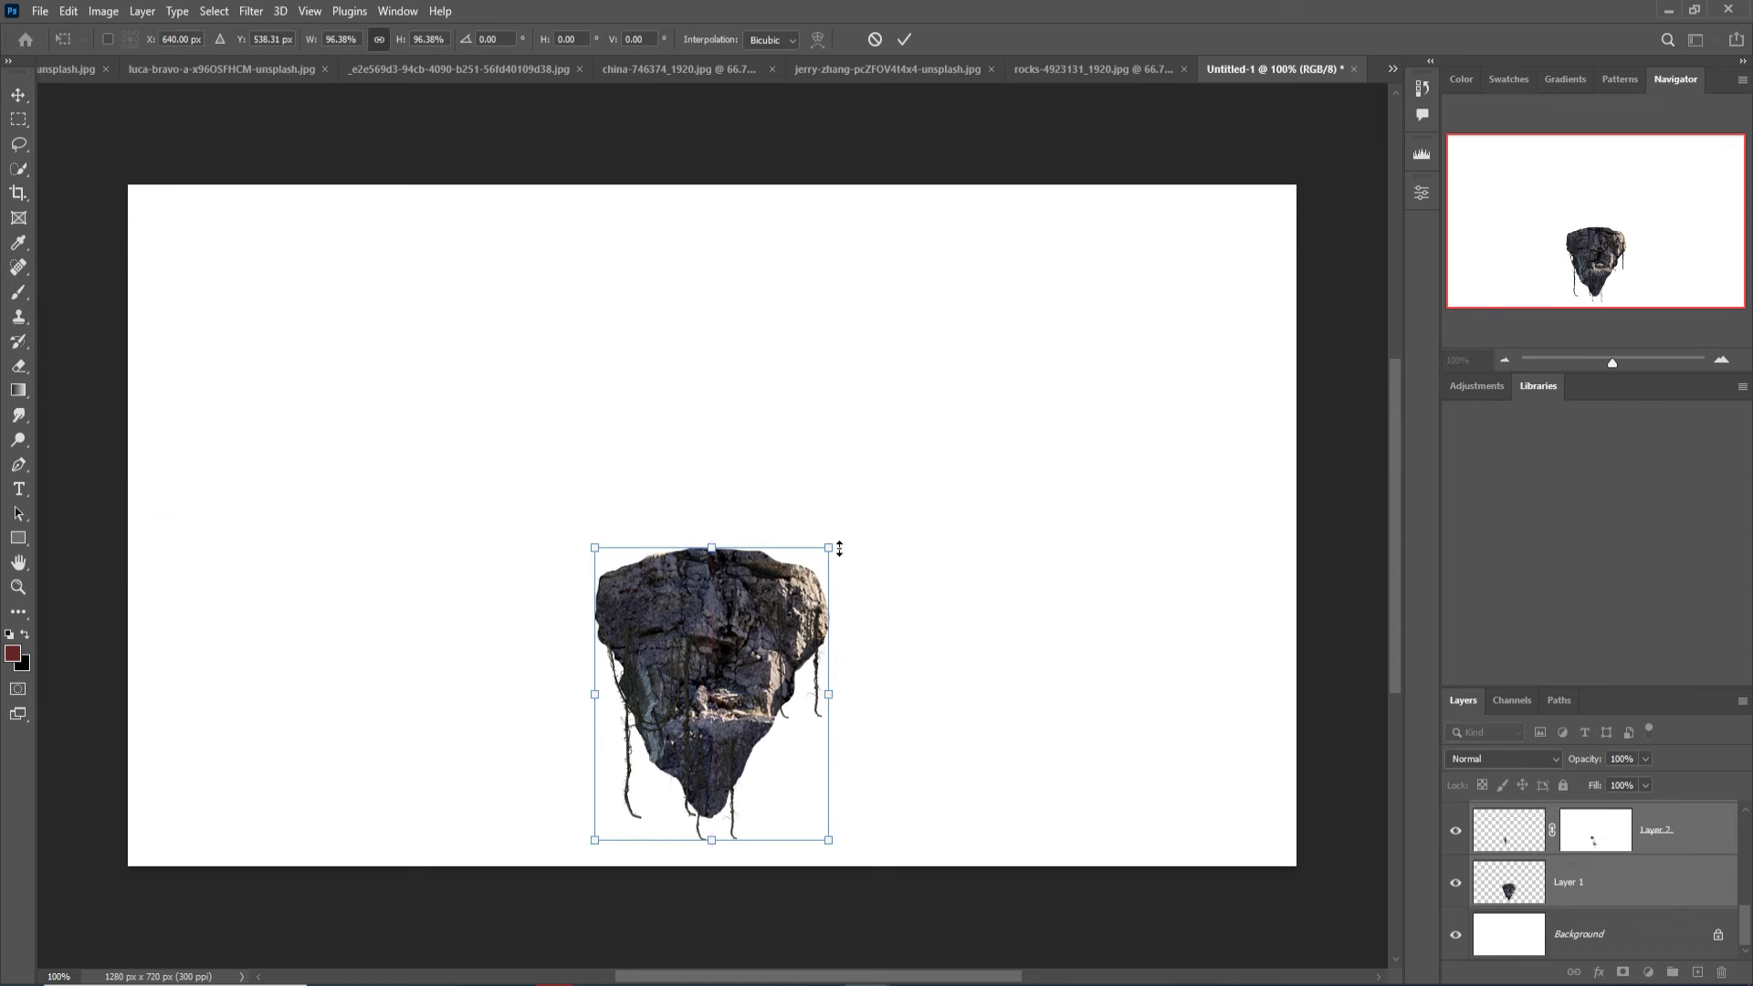
{"action": "left_click_drag", "start_coordinate": [838, 551], "coordinate": [817, 566]}
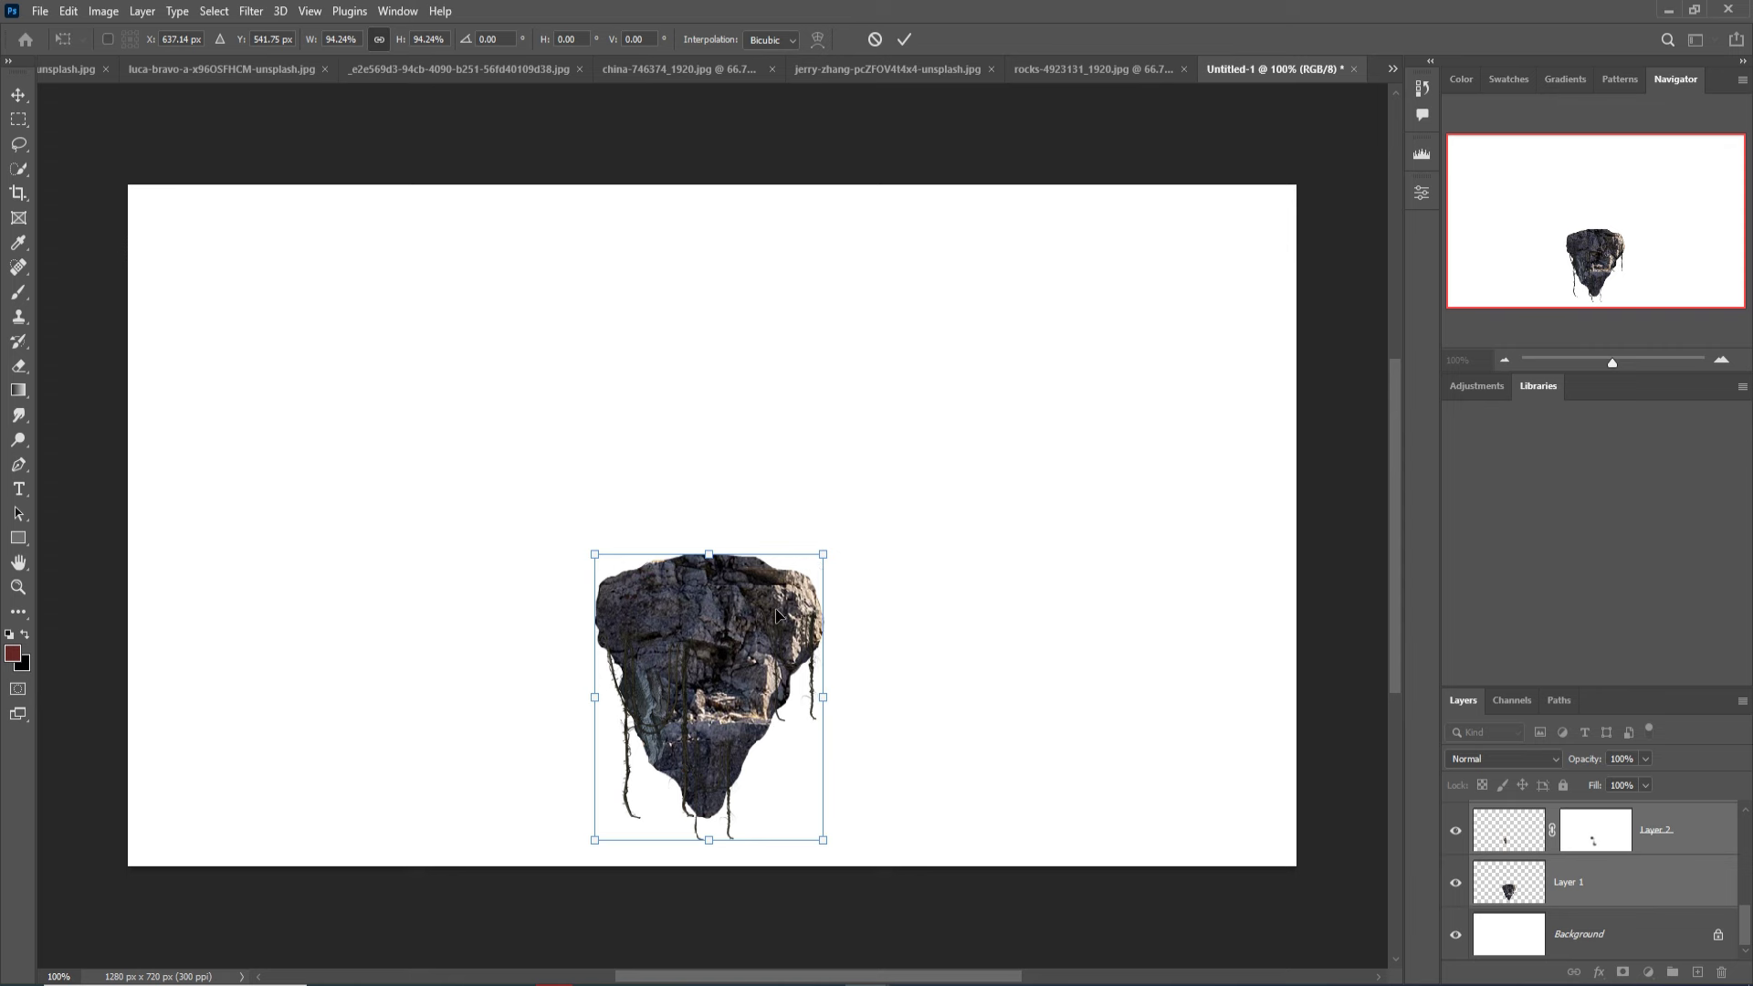
{"action": "left_click", "coordinate": [905, 40]}
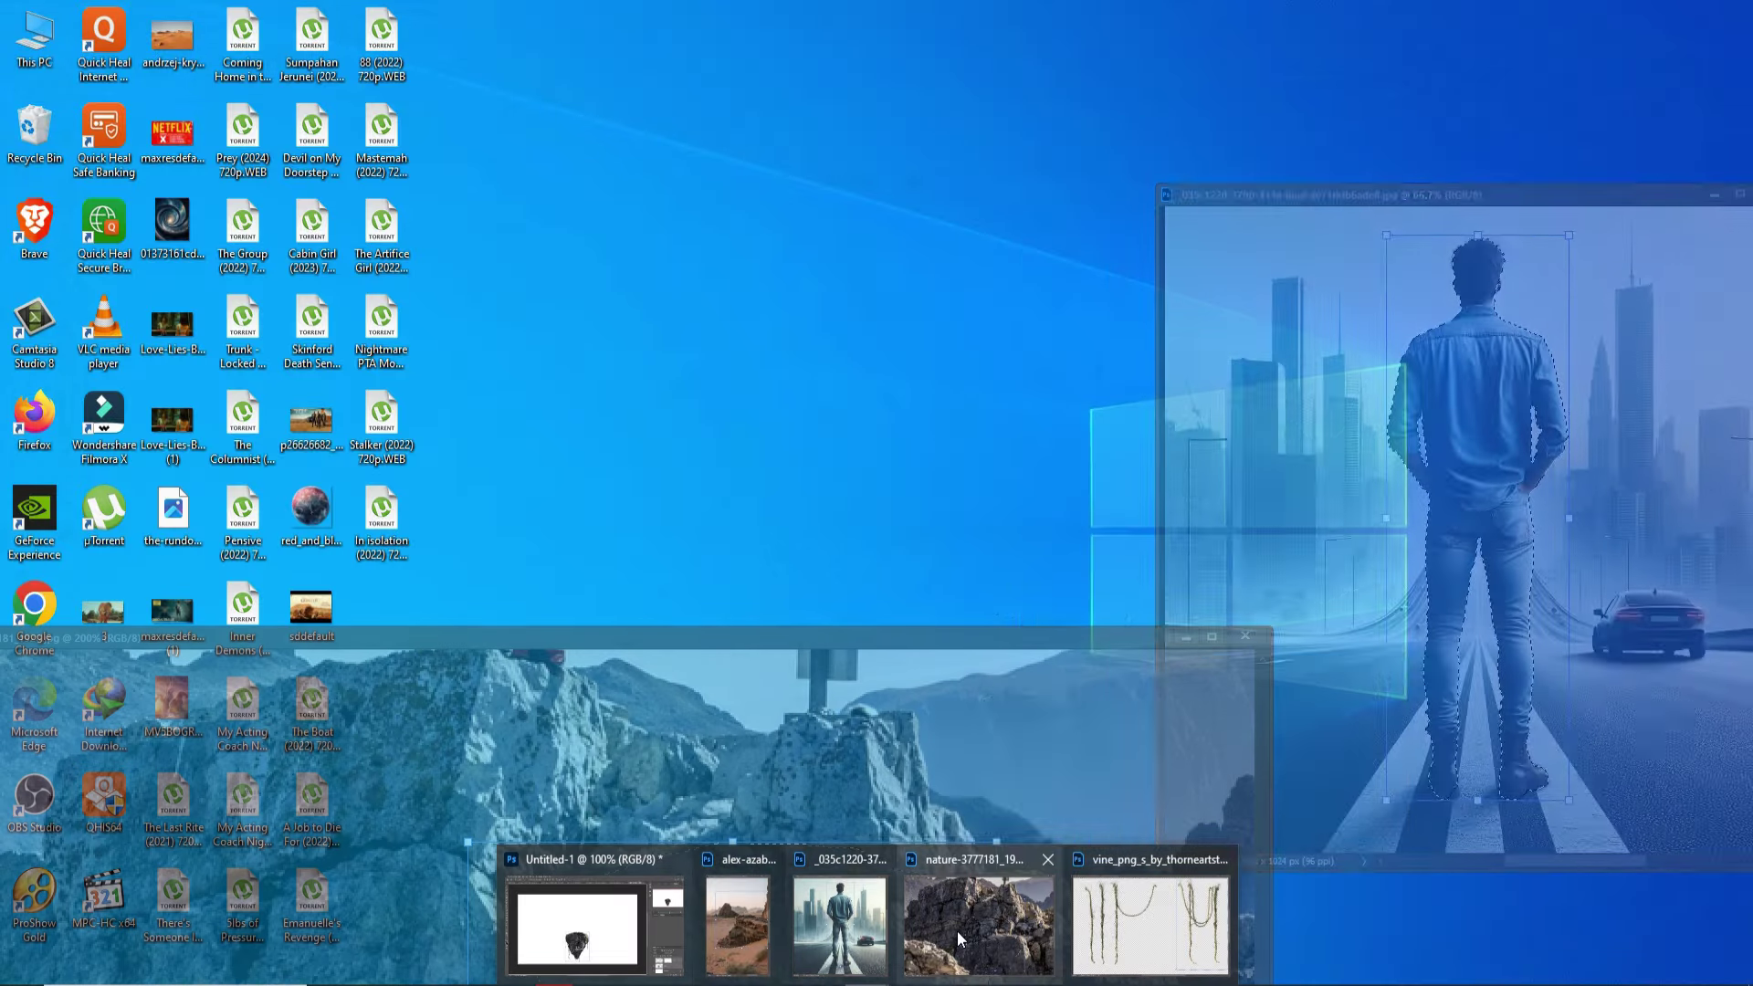
{"action": "mouse_move", "coordinate": [978, 922]}
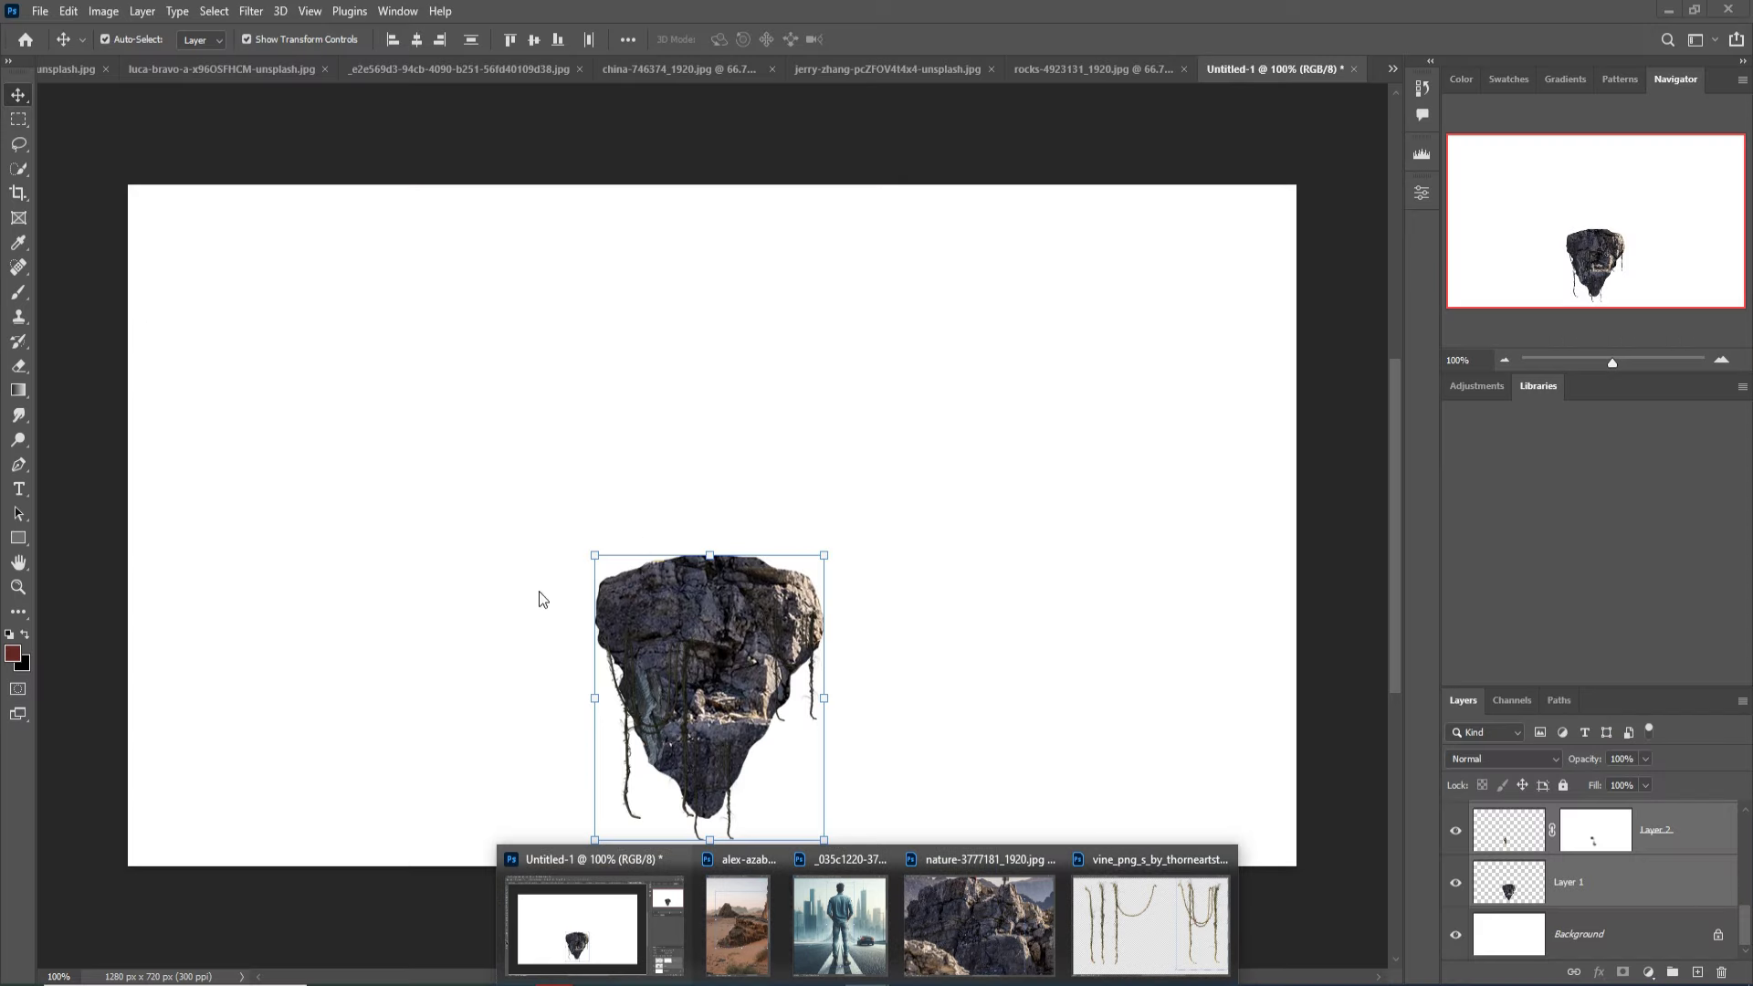
Switch to the coastal rocks photo and deselect its existing selection.
{"action": "left_click", "coordinate": [1087, 68]}
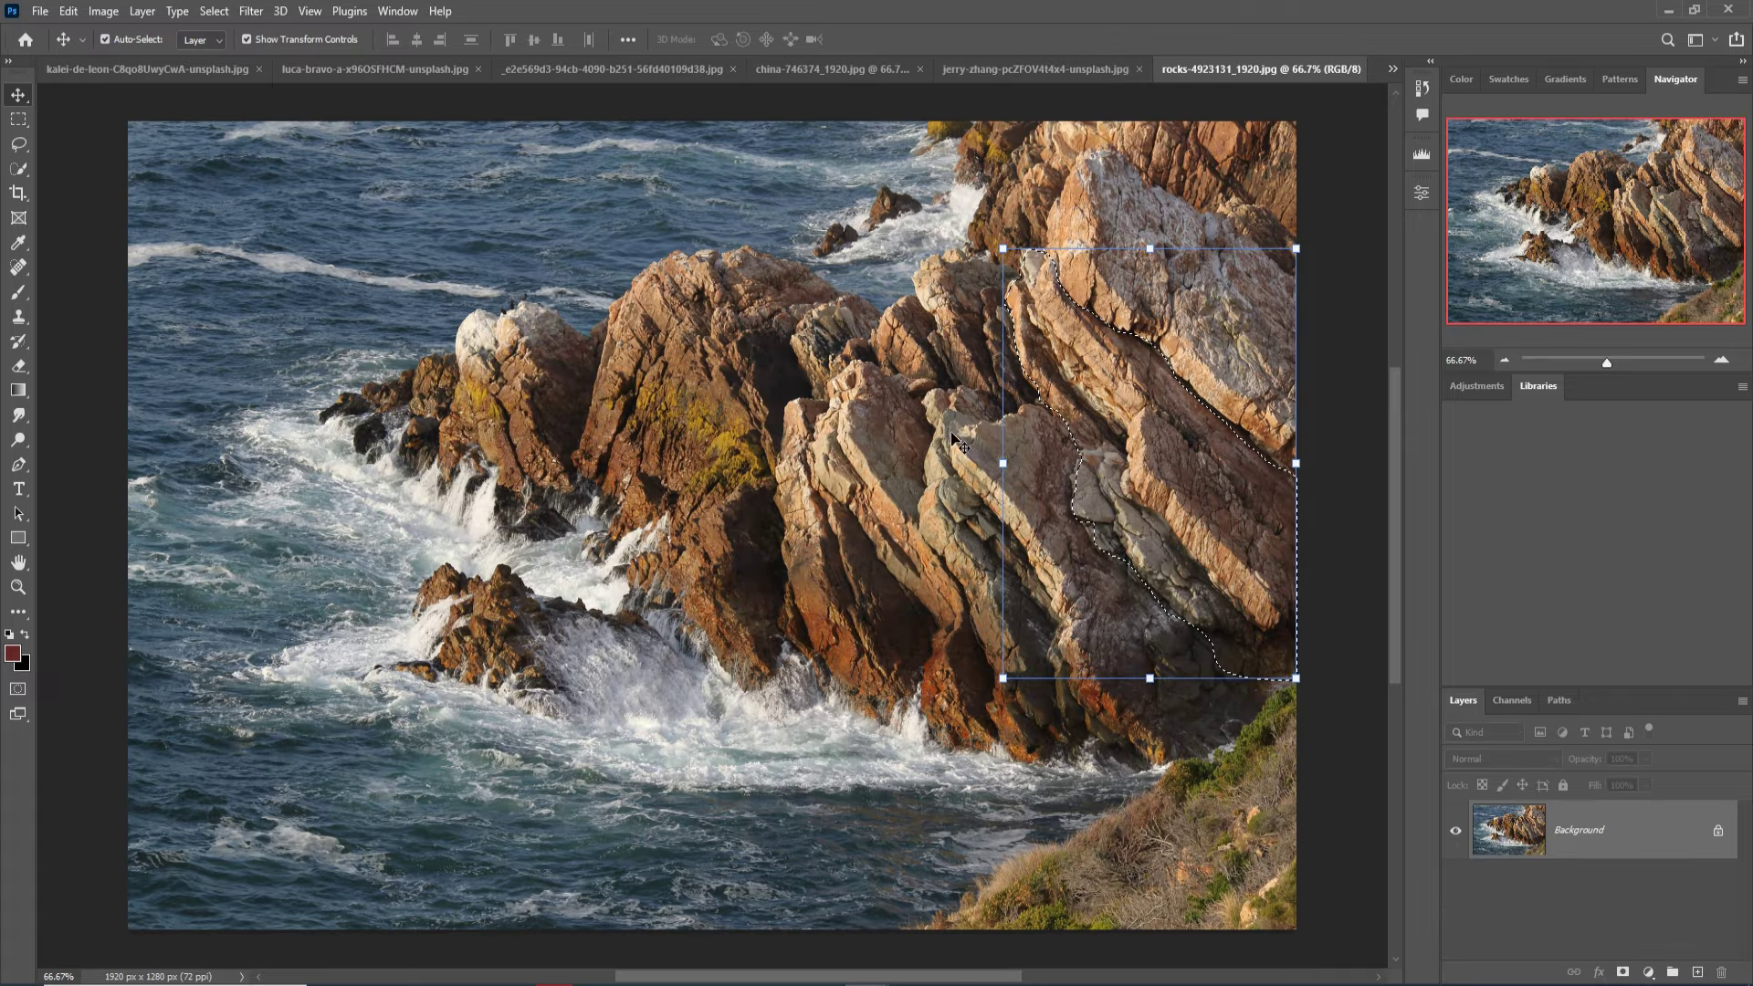
{"action": "left_click", "coordinate": [219, 11]}
{"action": "left_click", "coordinate": [234, 49]}
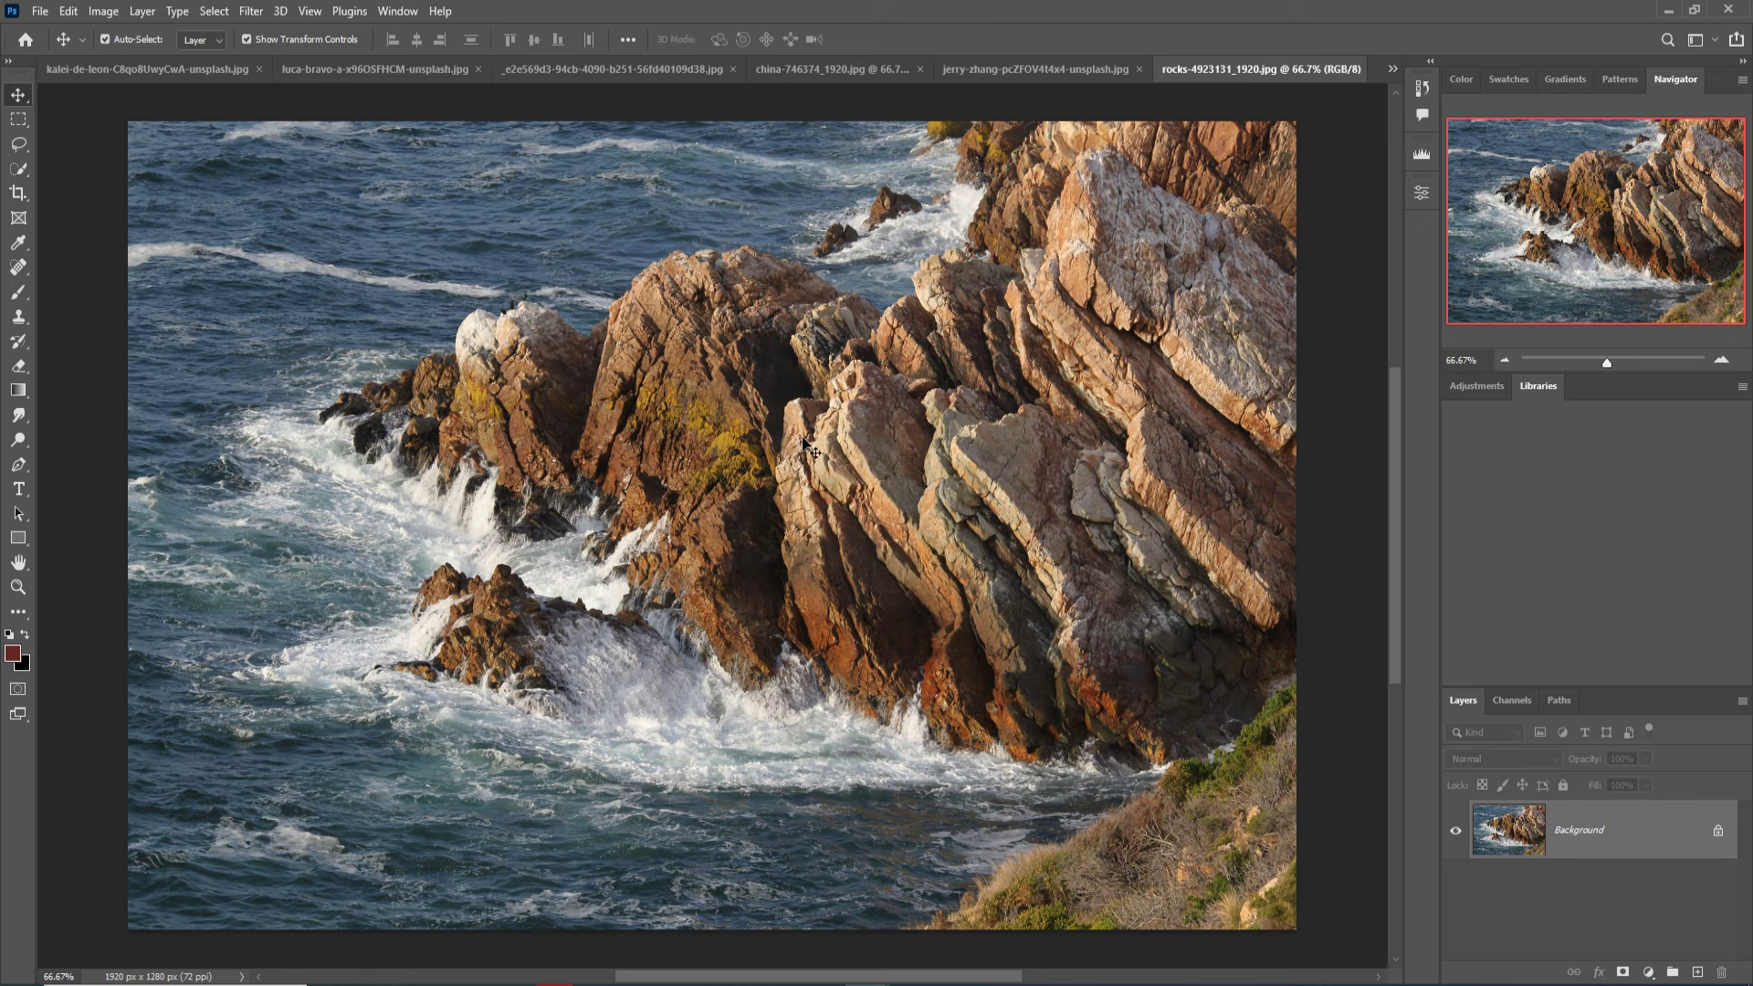
Lasso a slanted rock slab and float the rocks photo in its own window.
{"action": "left_click", "coordinate": [19, 145]}
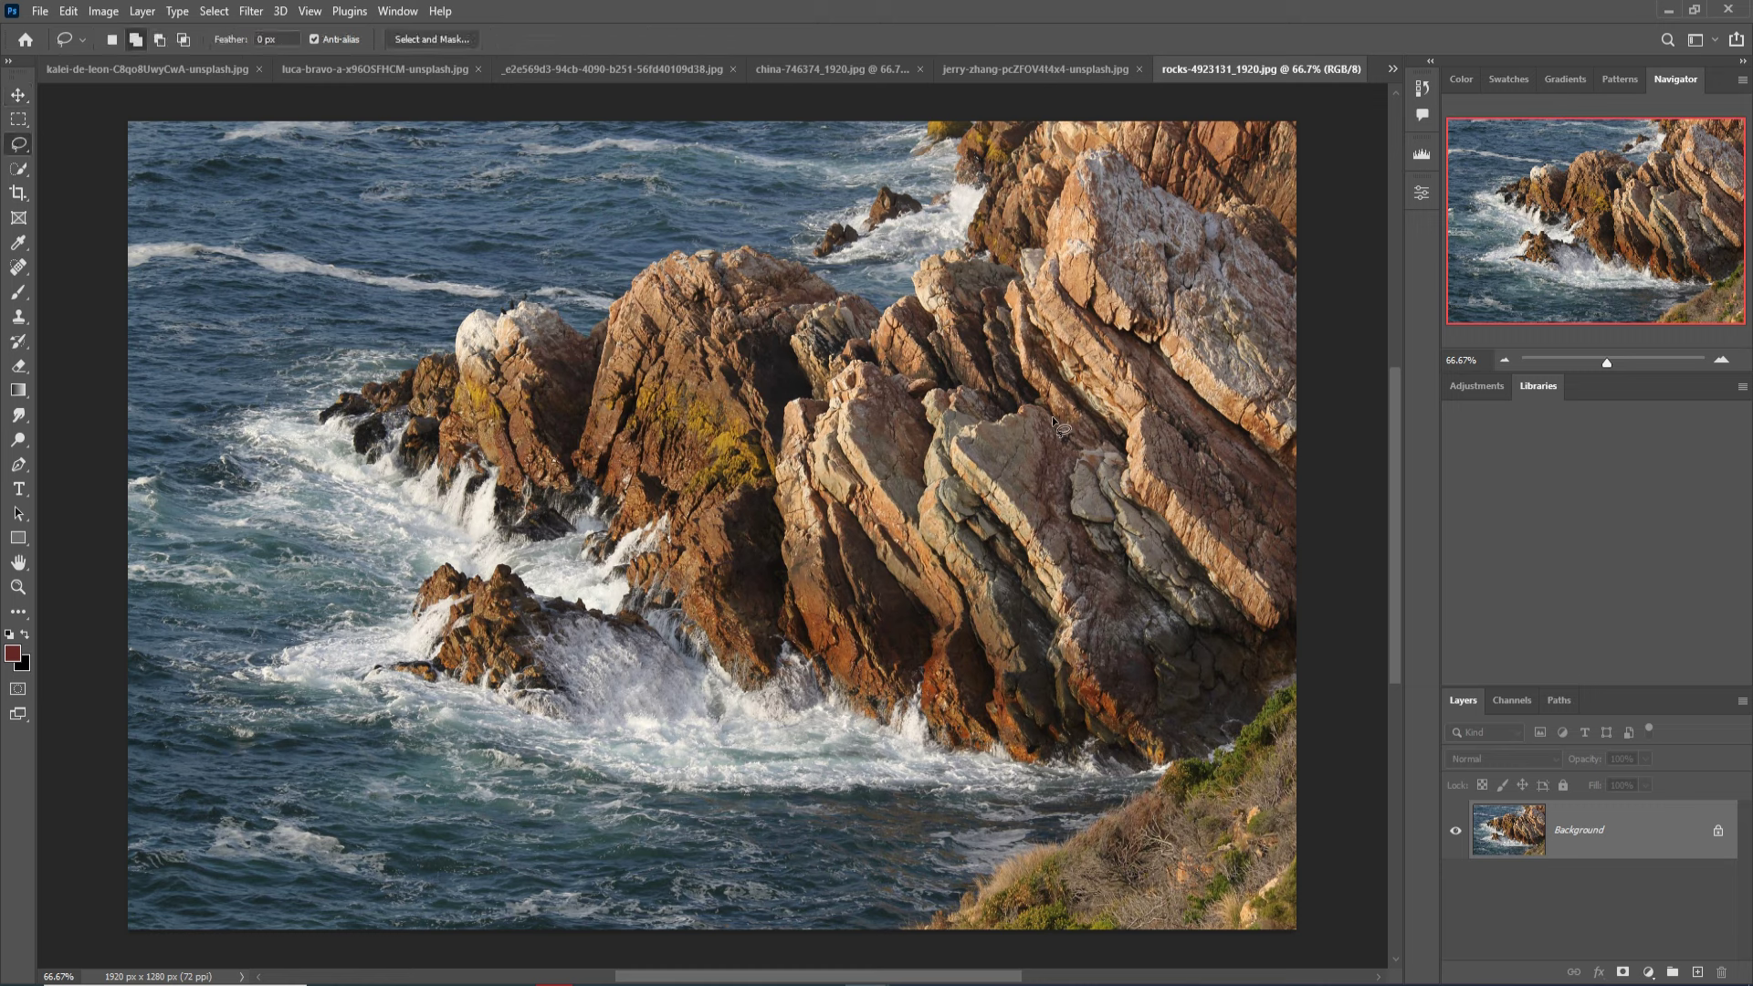
{"action": "mouse_move", "coordinate": [1145, 179]}
{"action": "left_mouse_down"}
{"action": "mouse_move", "coordinate": [1068, 194]}
{"action": "mouse_move", "coordinate": [1125, 330]}
{"action": "mouse_move", "coordinate": [1163, 349]}
{"action": "left_mouse_up"}
{"action": "mouse_move", "coordinate": [1169, 362]}
{"action": "left_mouse_down"}
{"action": "mouse_move", "coordinate": [1252, 444]}
{"action": "mouse_move", "coordinate": [1315, 416]}
{"action": "mouse_move", "coordinate": [1317, 305]}
{"action": "mouse_move", "coordinate": [1260, 249]}
{"action": "mouse_move", "coordinate": [1101, 153]}
{"action": "left_mouse_up"}
{"action": "key", "text": "v"}
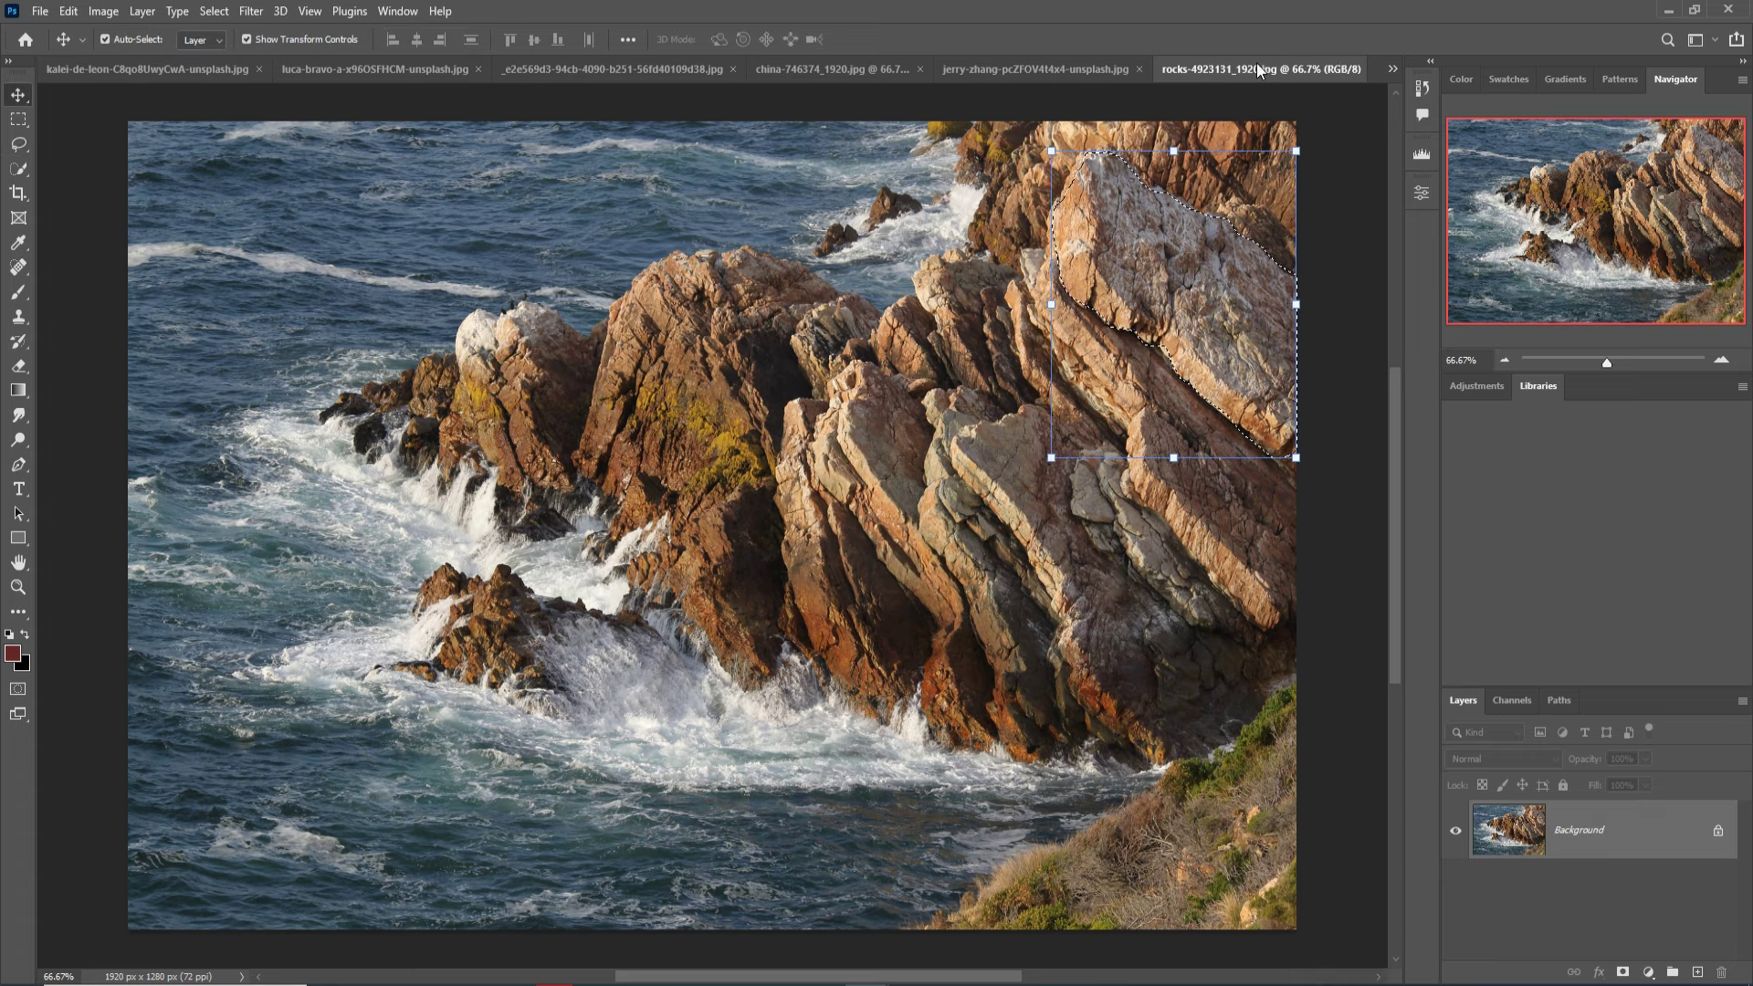
{"action": "left_click_drag", "start_coordinate": [1257, 69], "coordinate": [1262, 111]}
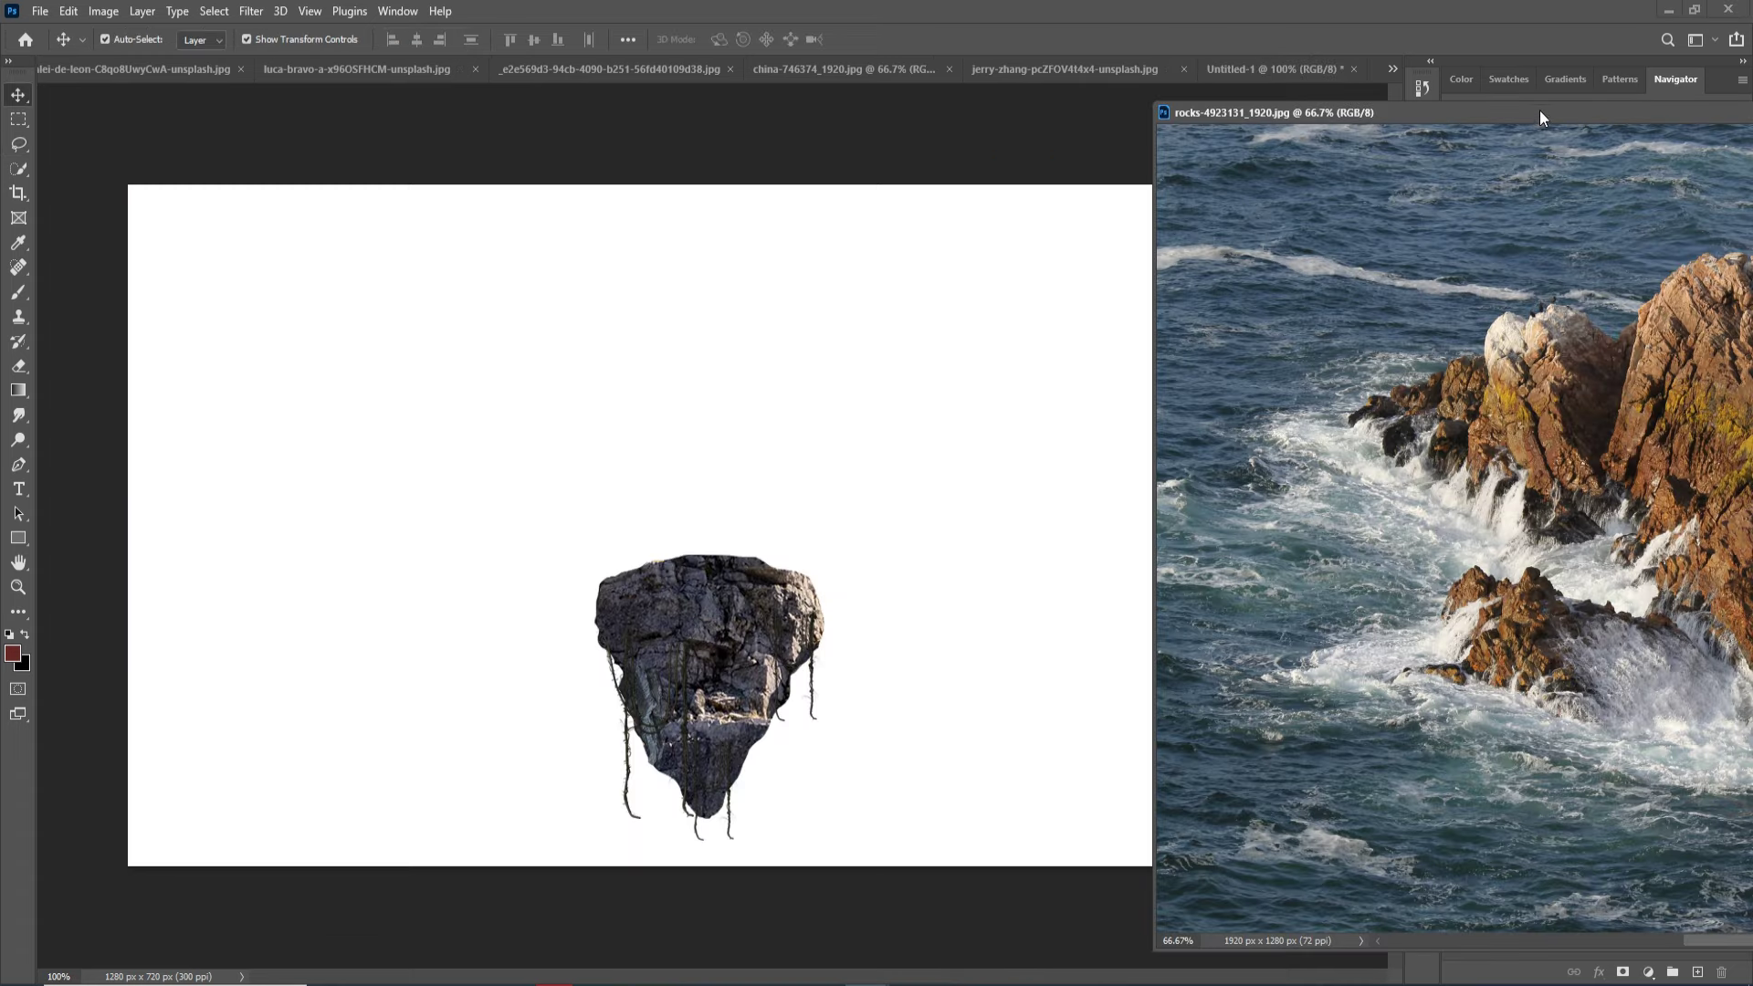
Copy the selected orange slab into Untitled-1 and minimize the rocks photo window.
{"action": "left_click_drag", "start_coordinate": [1540, 111], "coordinate": [1206, 237]}
{"action": "left_click_drag", "start_coordinate": [1582, 242], "coordinate": [1466, 259]}
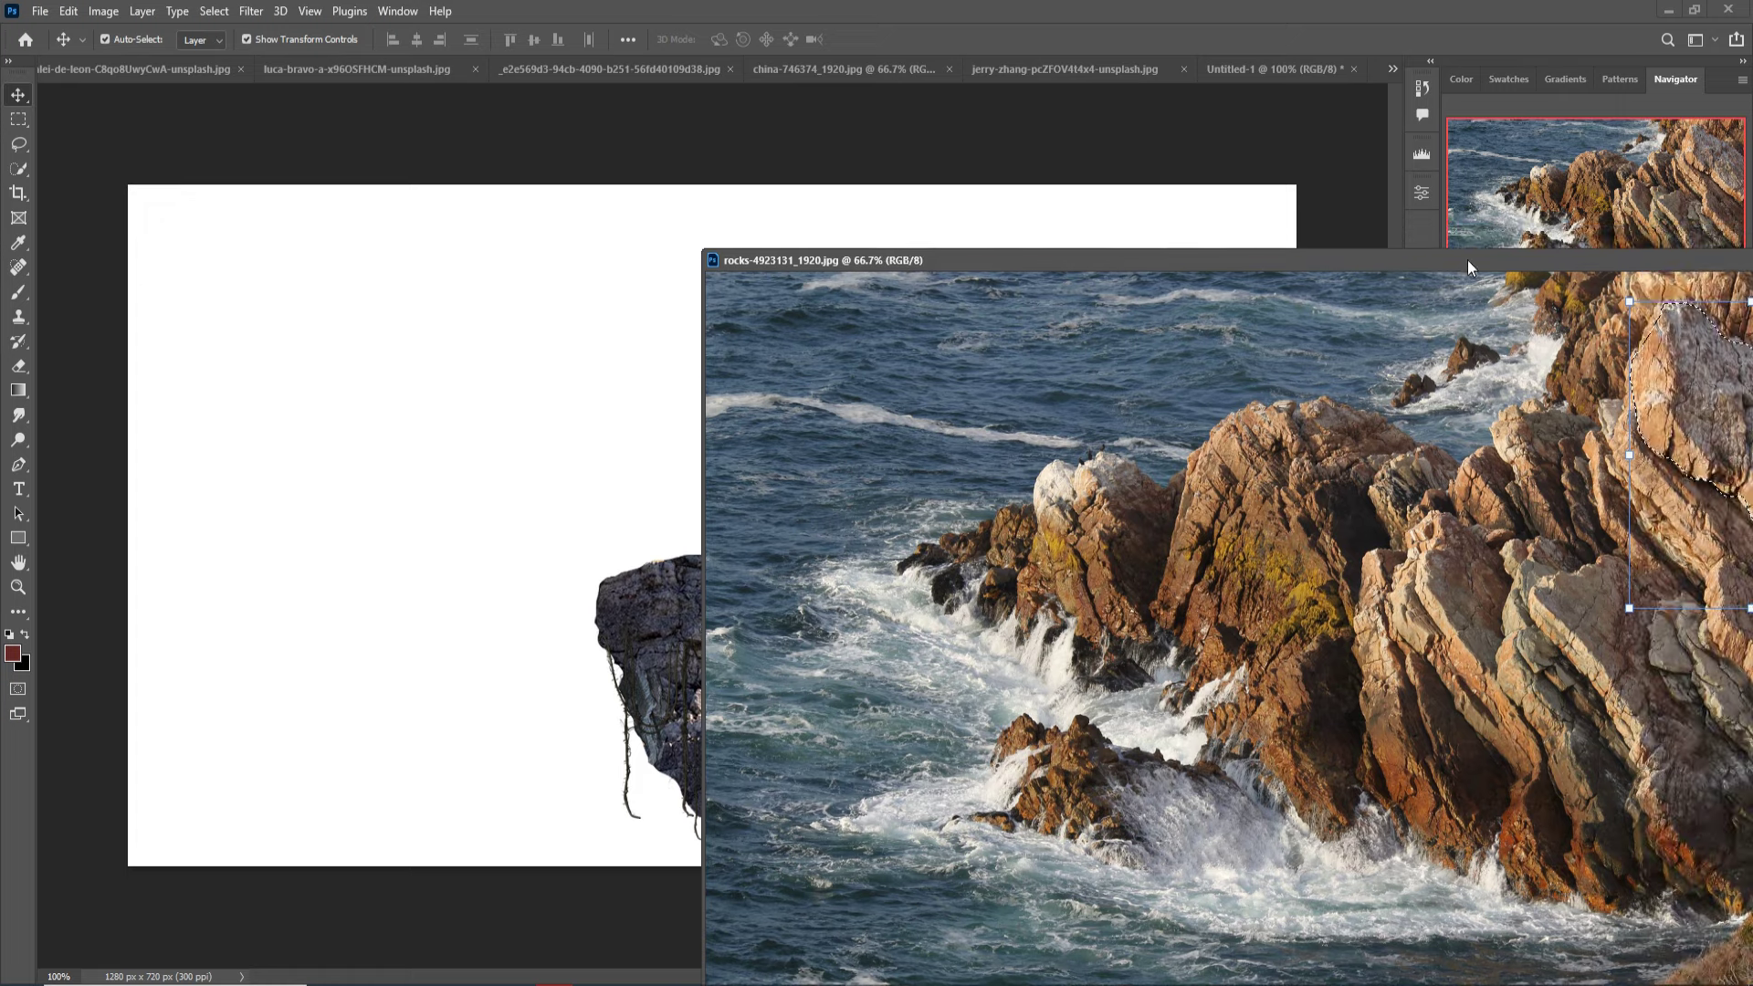
{"action": "mouse_move", "coordinate": [1708, 406]}
{"action": "left_mouse_down"}
{"action": "mouse_move", "coordinate": [653, 511]}
{"action": "mouse_move", "coordinate": [679, 503]}
{"action": "left_mouse_up"}
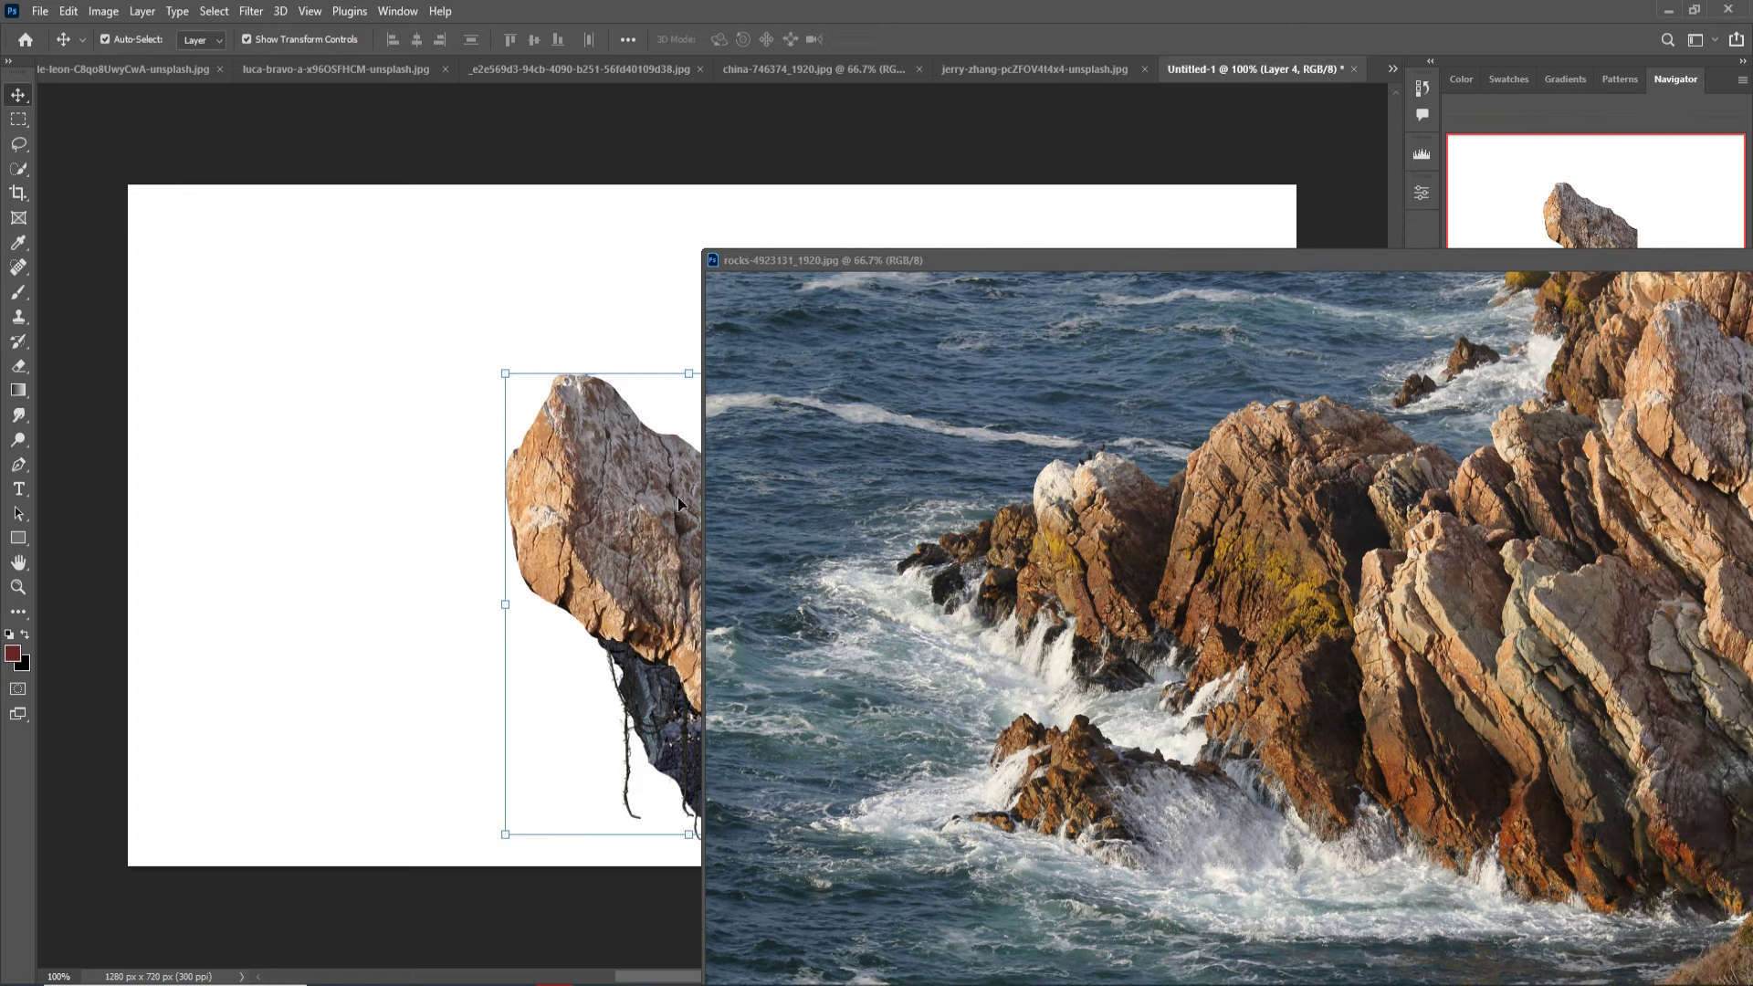
{"action": "left_click_drag", "start_coordinate": [1300, 259], "coordinate": [727, 582]}
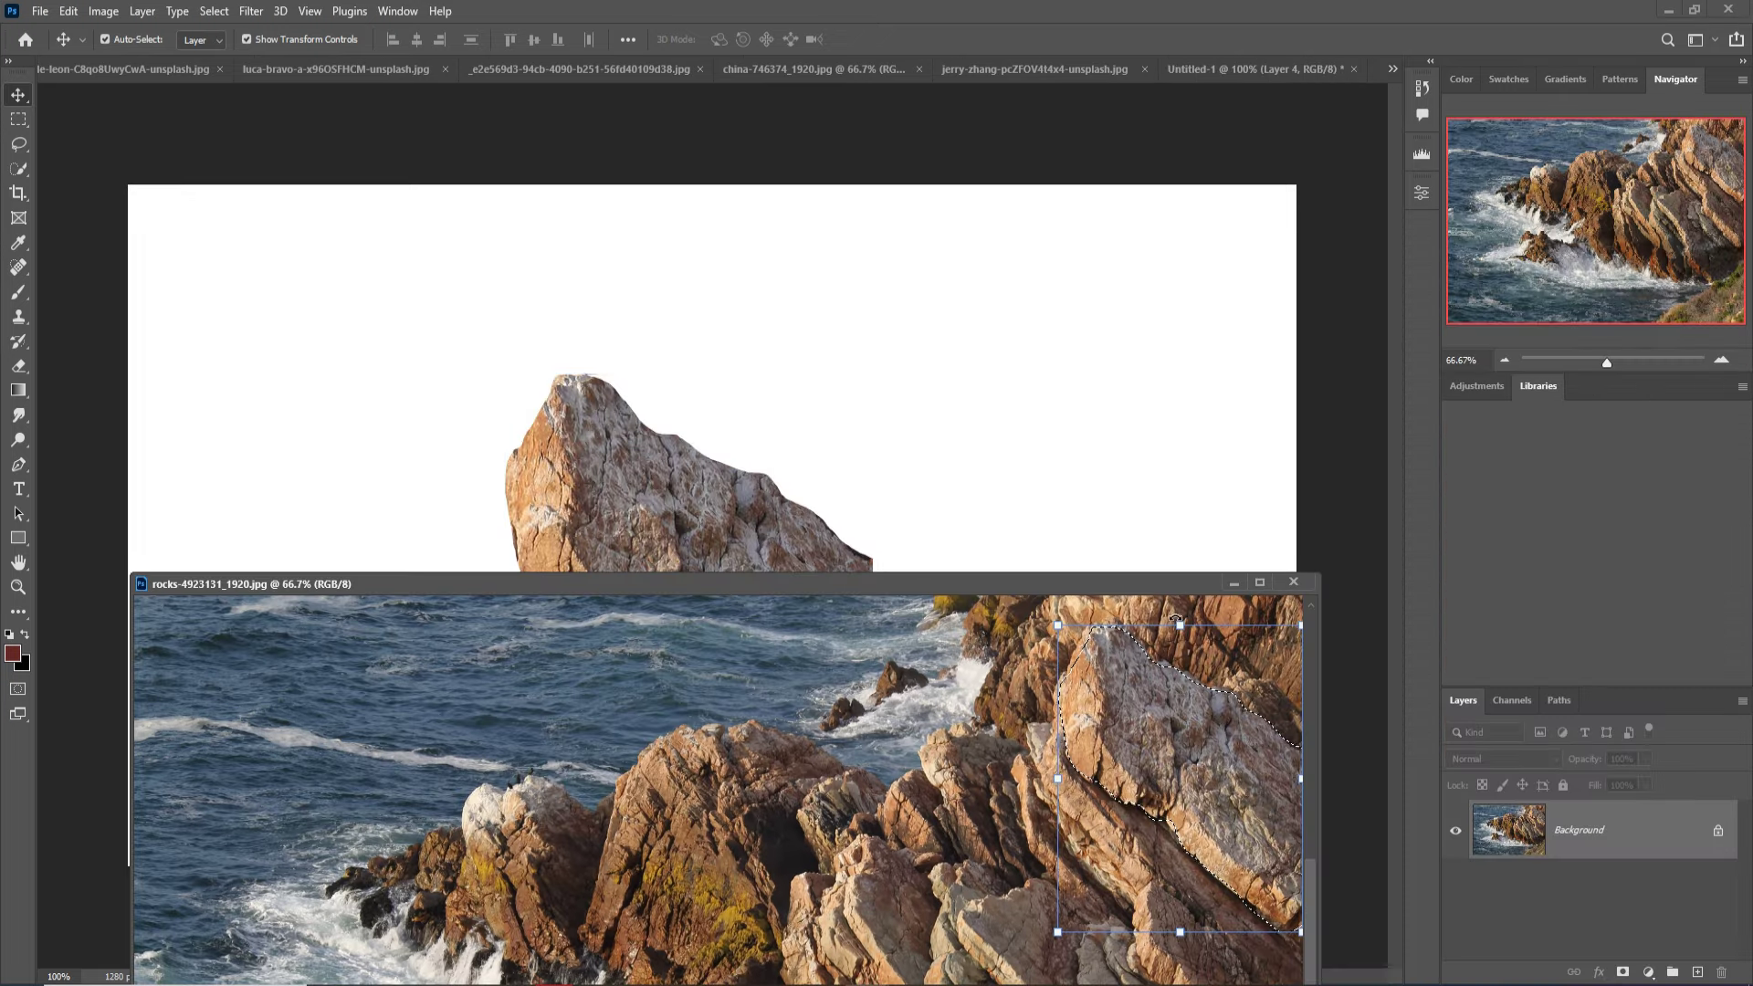
{"action": "left_click", "coordinate": [1242, 589]}
Shrink the slab to about 39%, rotate it -59°, and seat it atop the floating rock.
{"action": "left_click_drag", "start_coordinate": [872, 375], "coordinate": [709, 669]}
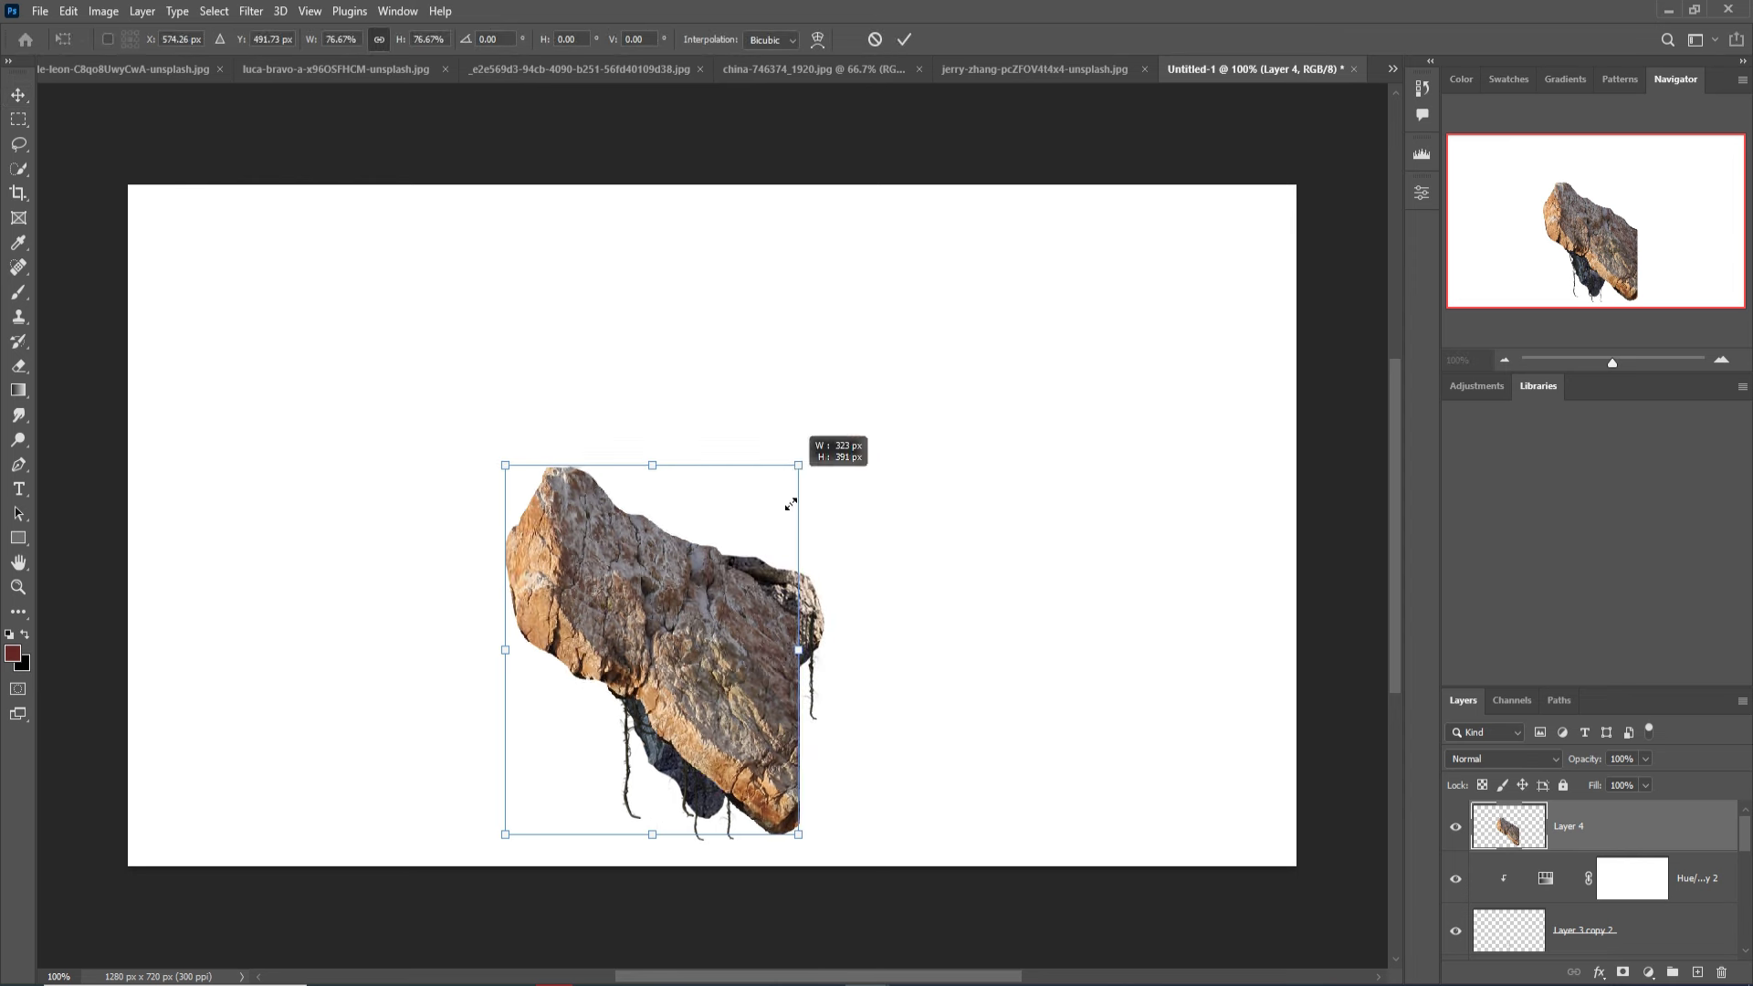
{"action": "left_click_drag", "start_coordinate": [716, 838], "coordinate": [769, 679]}
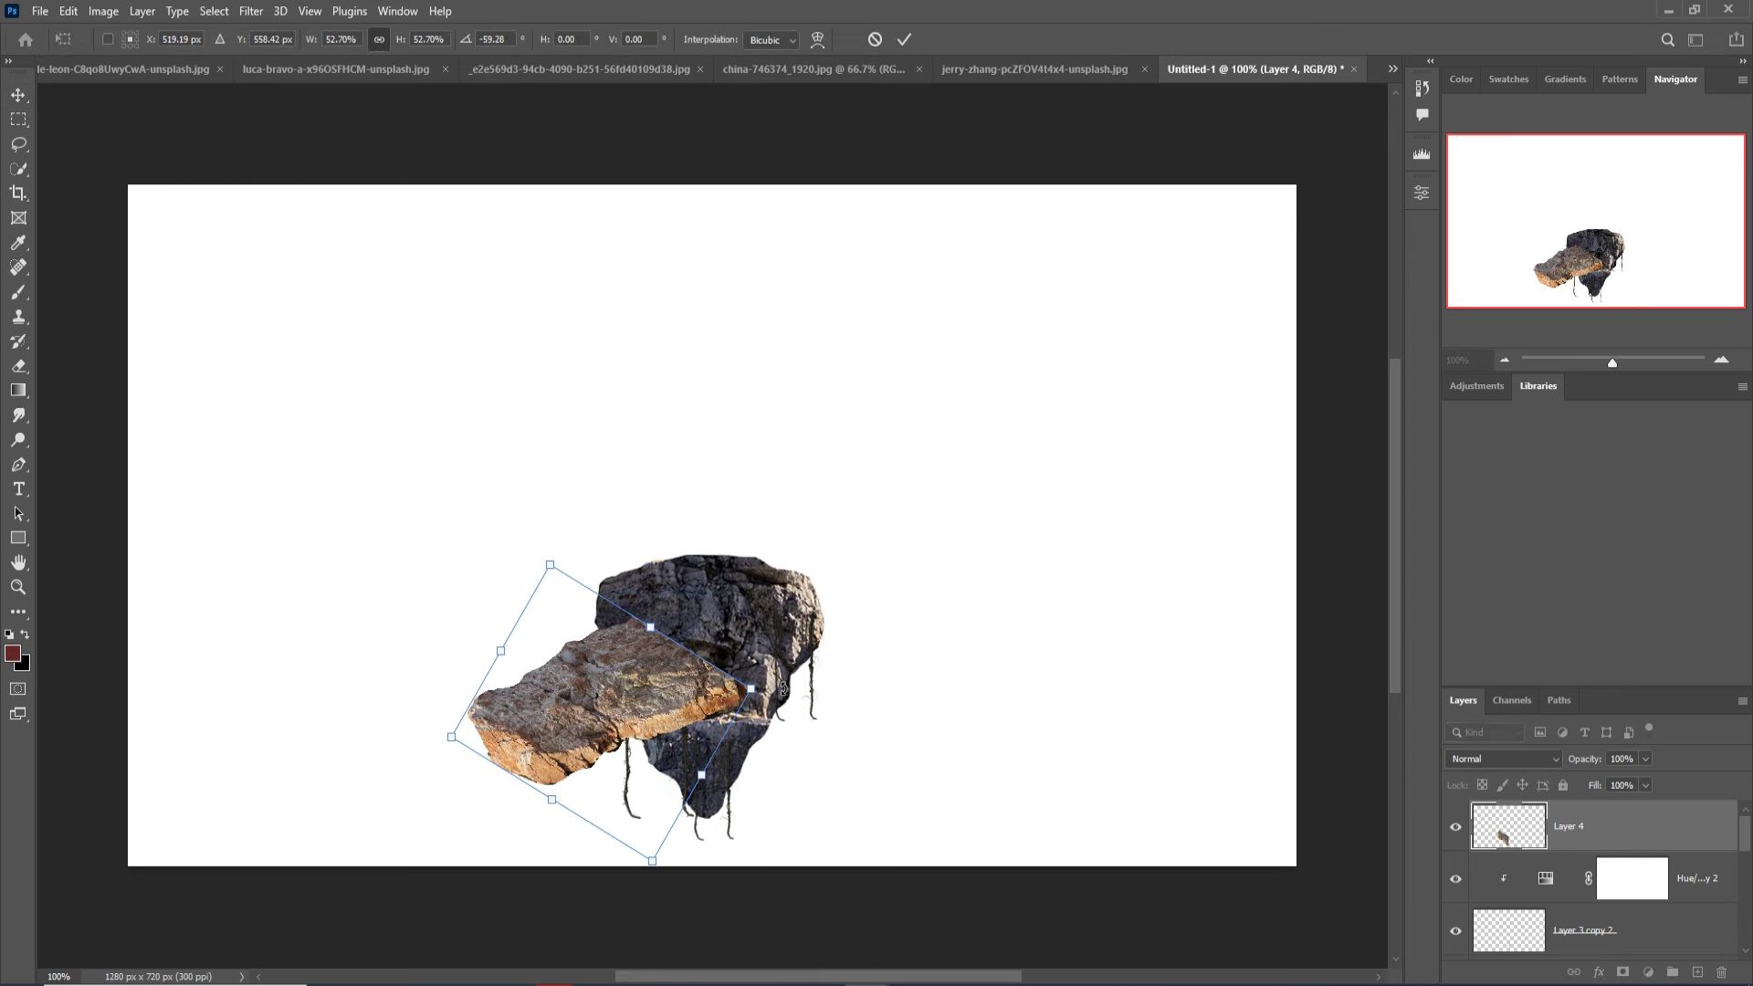
{"action": "left_click_drag", "start_coordinate": [642, 708], "coordinate": [715, 624]}
{"action": "left_click_drag", "start_coordinate": [622, 477], "coordinate": [649, 450]}
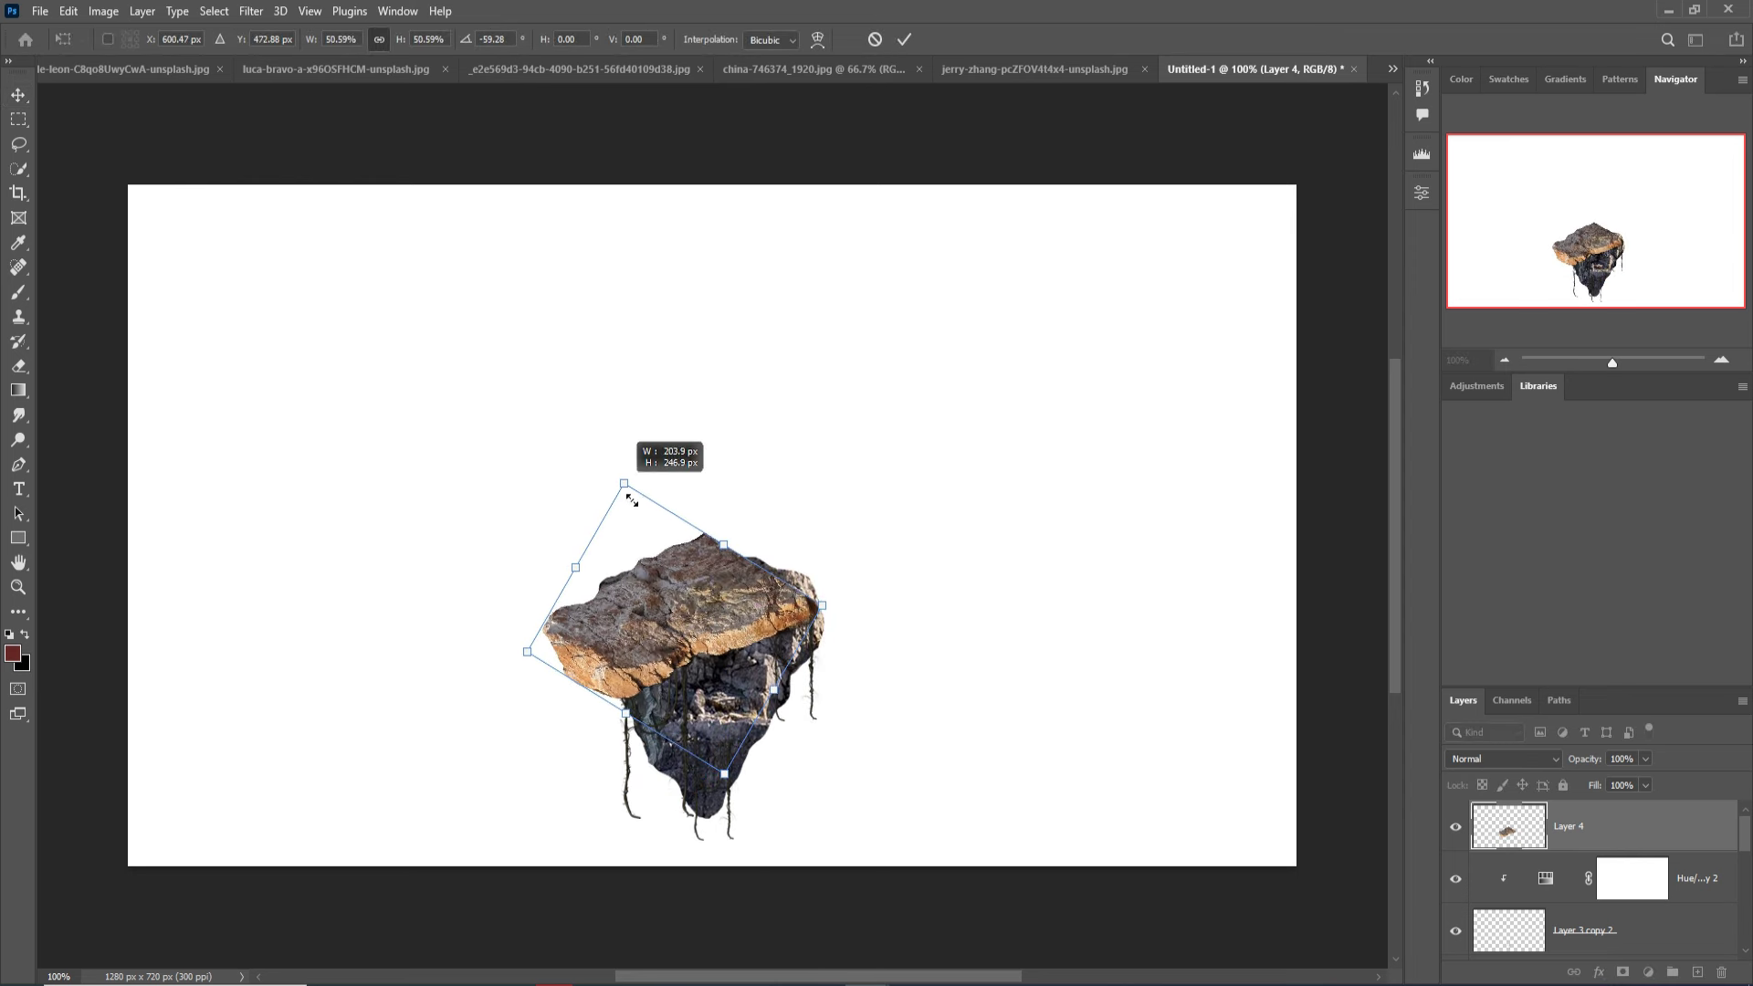
{"action": "mouse_move", "coordinate": [662, 530]}
{"action": "left_mouse_down"}
{"action": "mouse_move", "coordinate": [678, 582]}
{"action": "mouse_move", "coordinate": [679, 566]}
{"action": "left_mouse_up"}
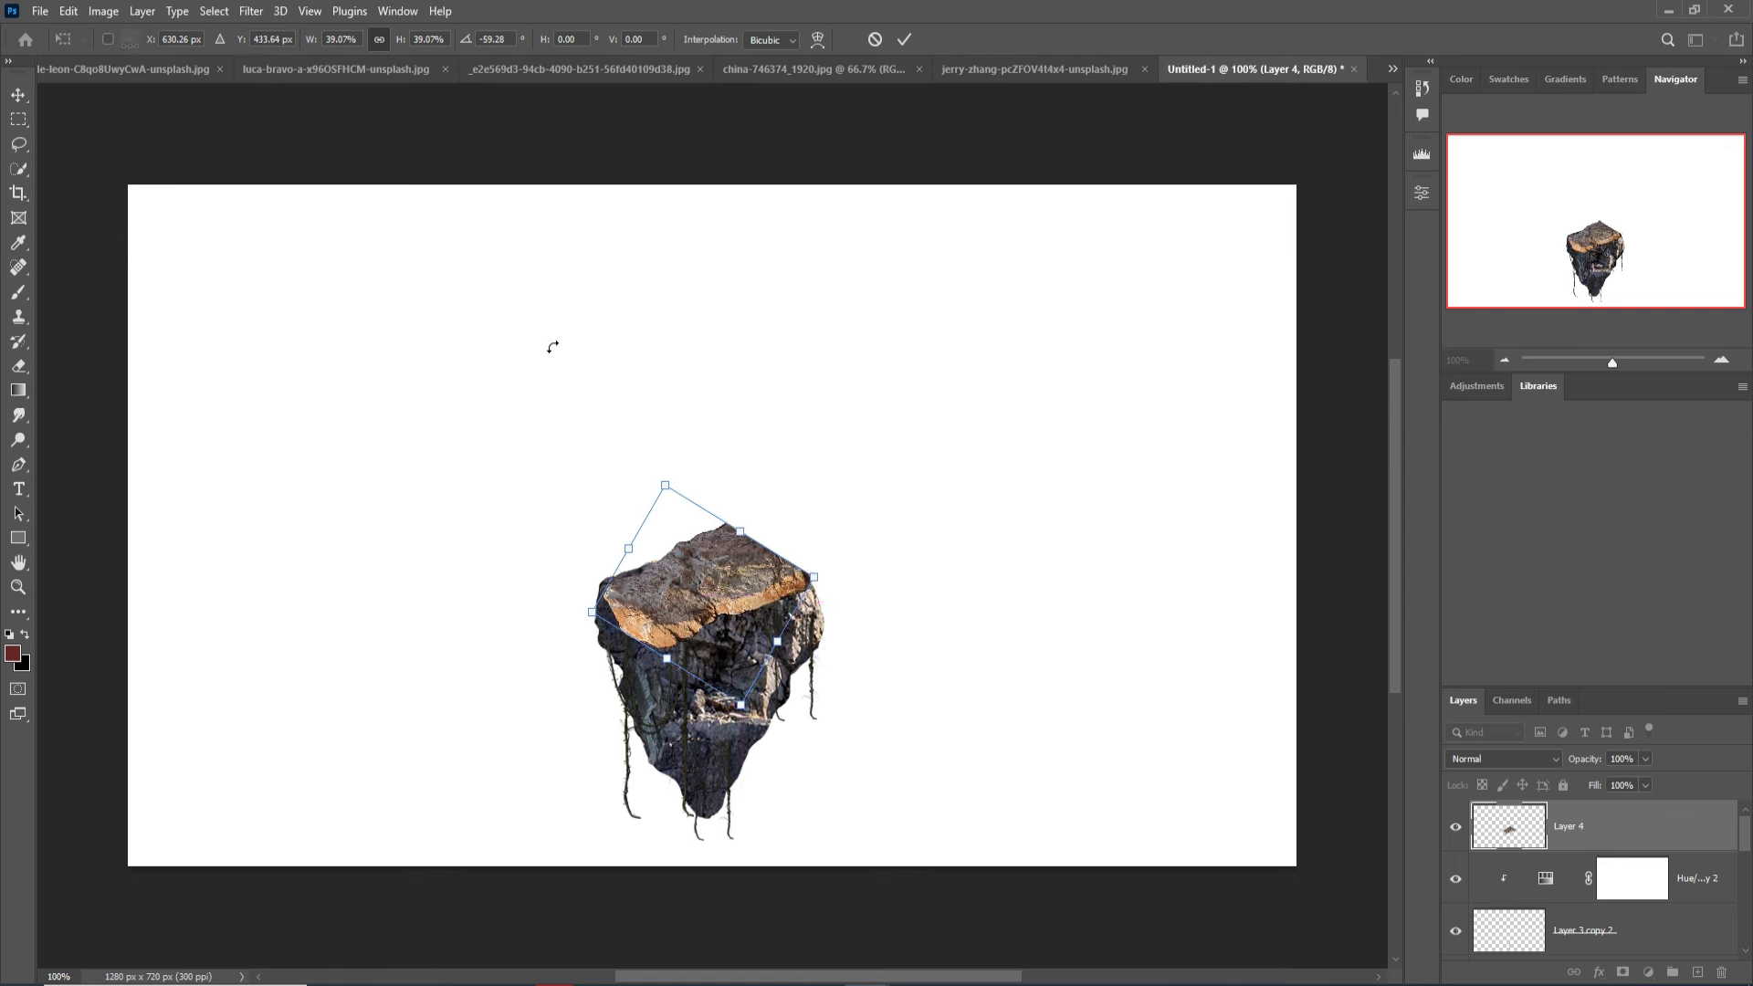
{"action": "left_click", "coordinate": [68, 11]}
{"action": "mouse_move", "coordinate": [96, 443]}
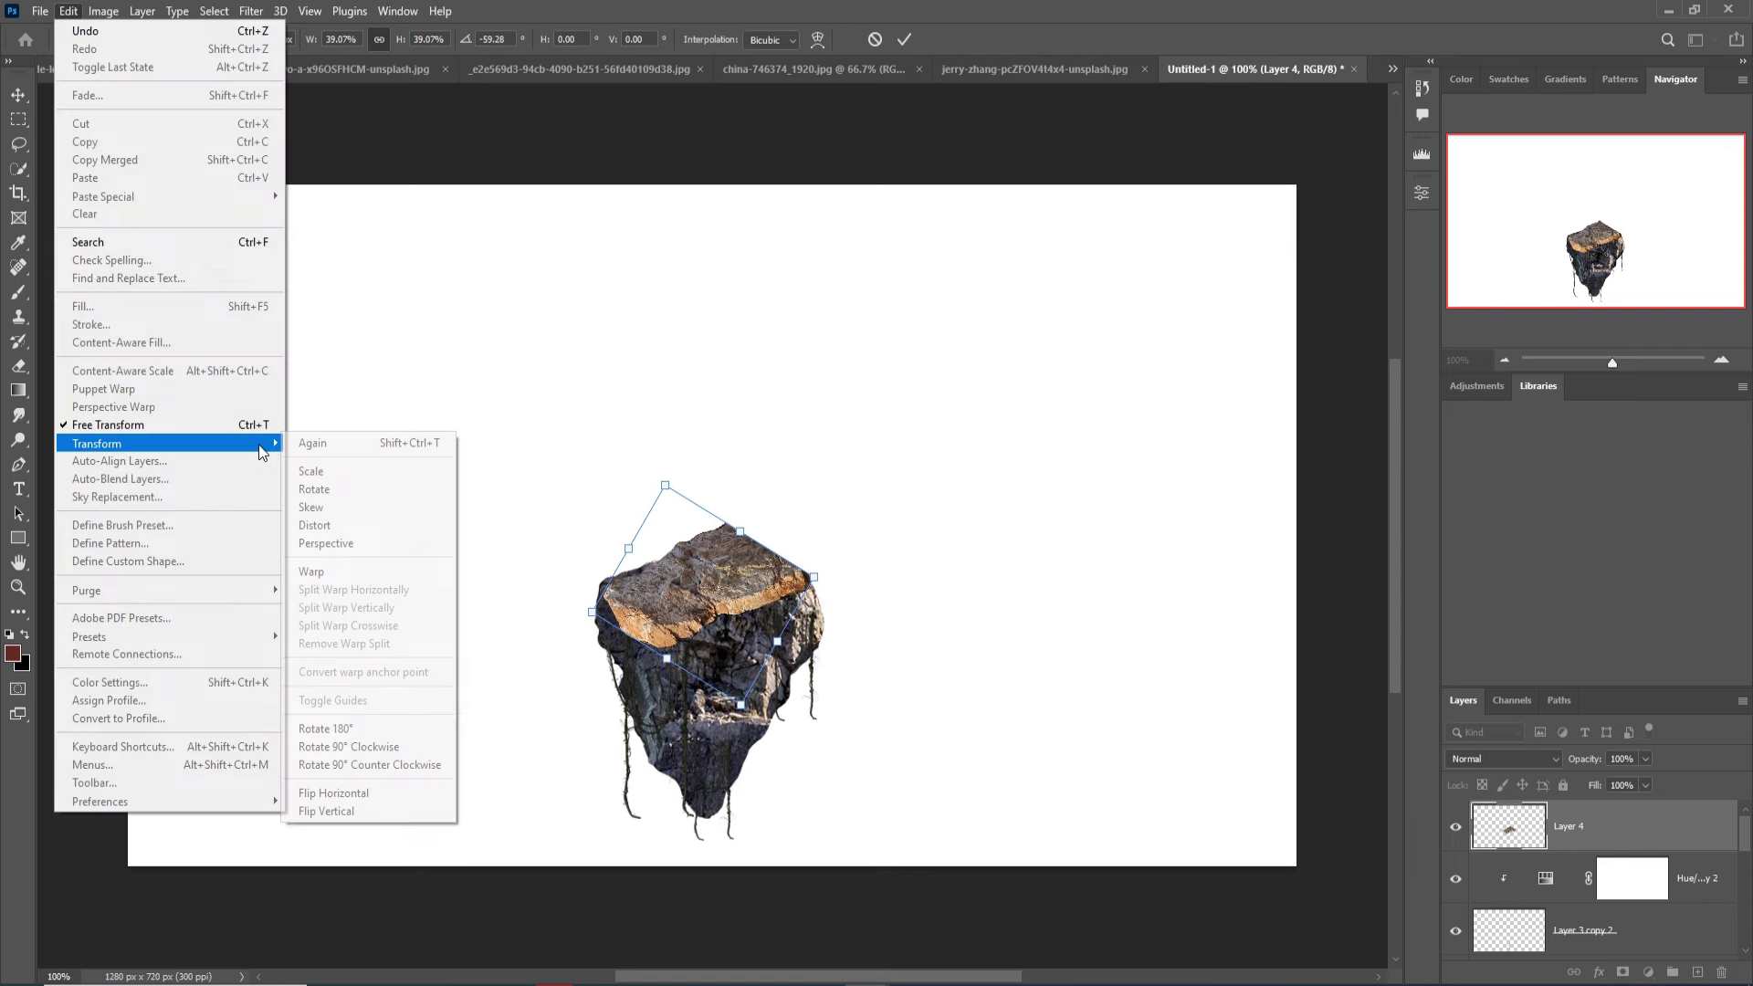
Warp the orange slab's top and right edges into a flat cap over the rock.
{"action": "left_click", "coordinate": [311, 571]}
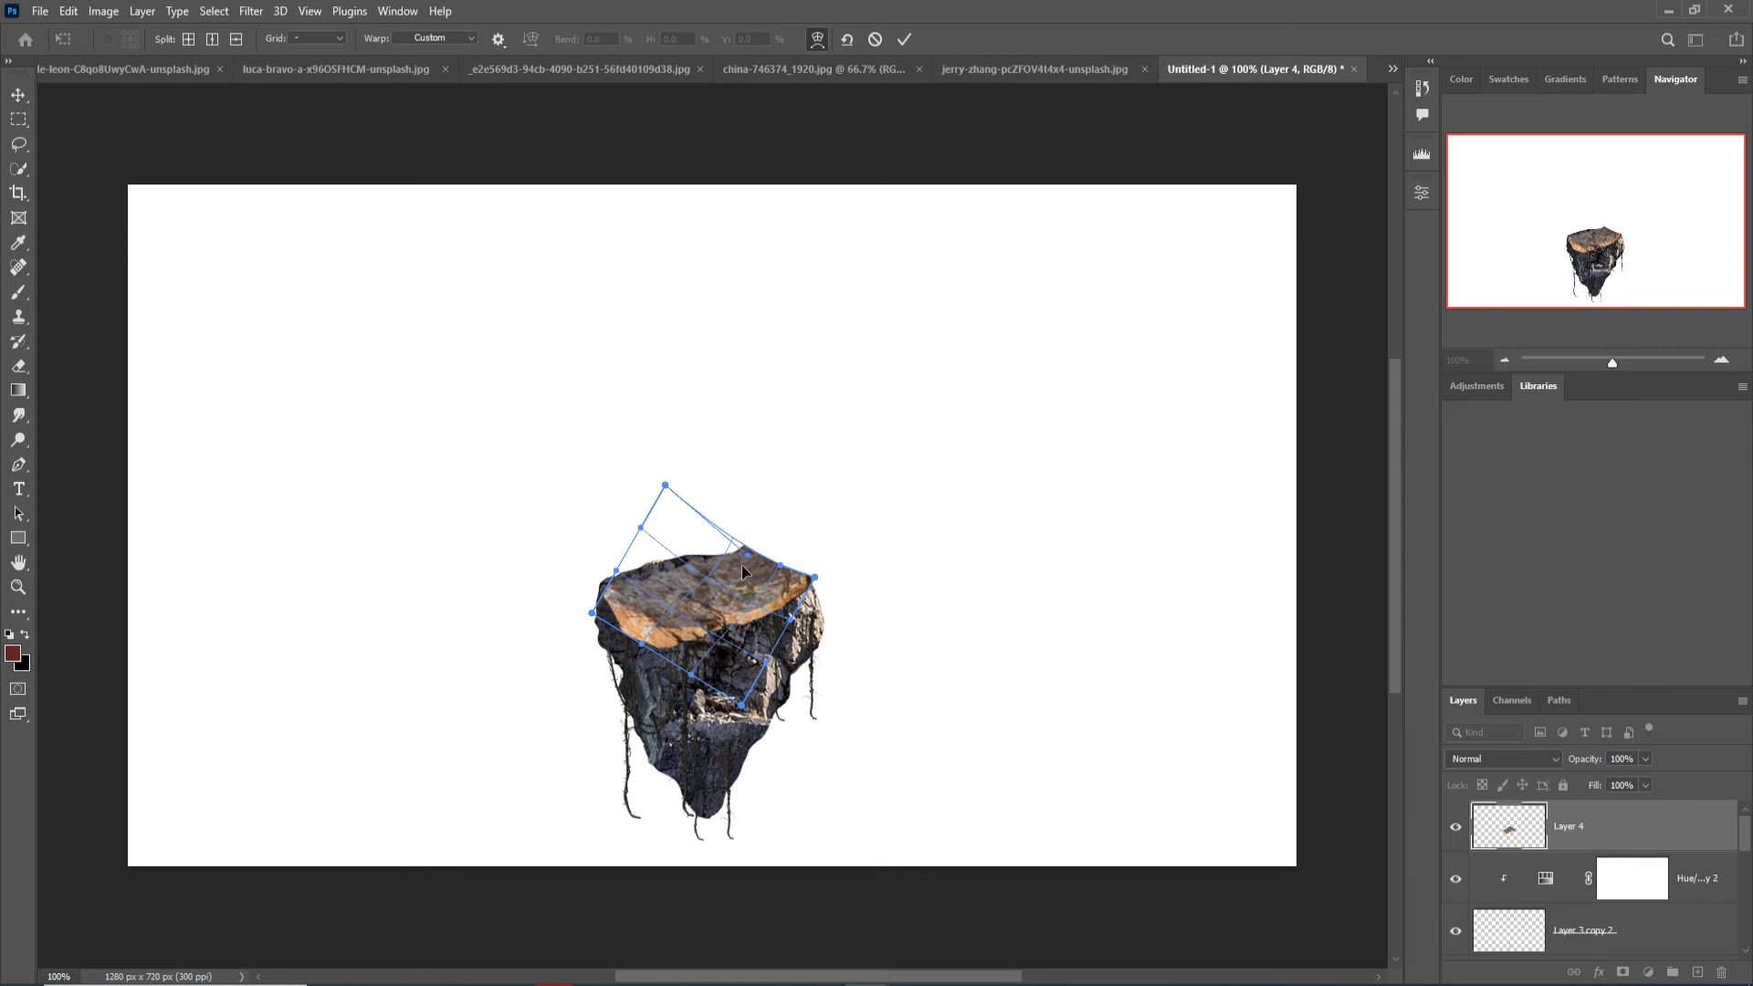
{"action": "mouse_move", "coordinate": [646, 589]}
{"action": "left_mouse_down"}
{"action": "mouse_move", "coordinate": [637, 574]}
{"action": "mouse_move", "coordinate": [633, 628]}
{"action": "left_mouse_up"}
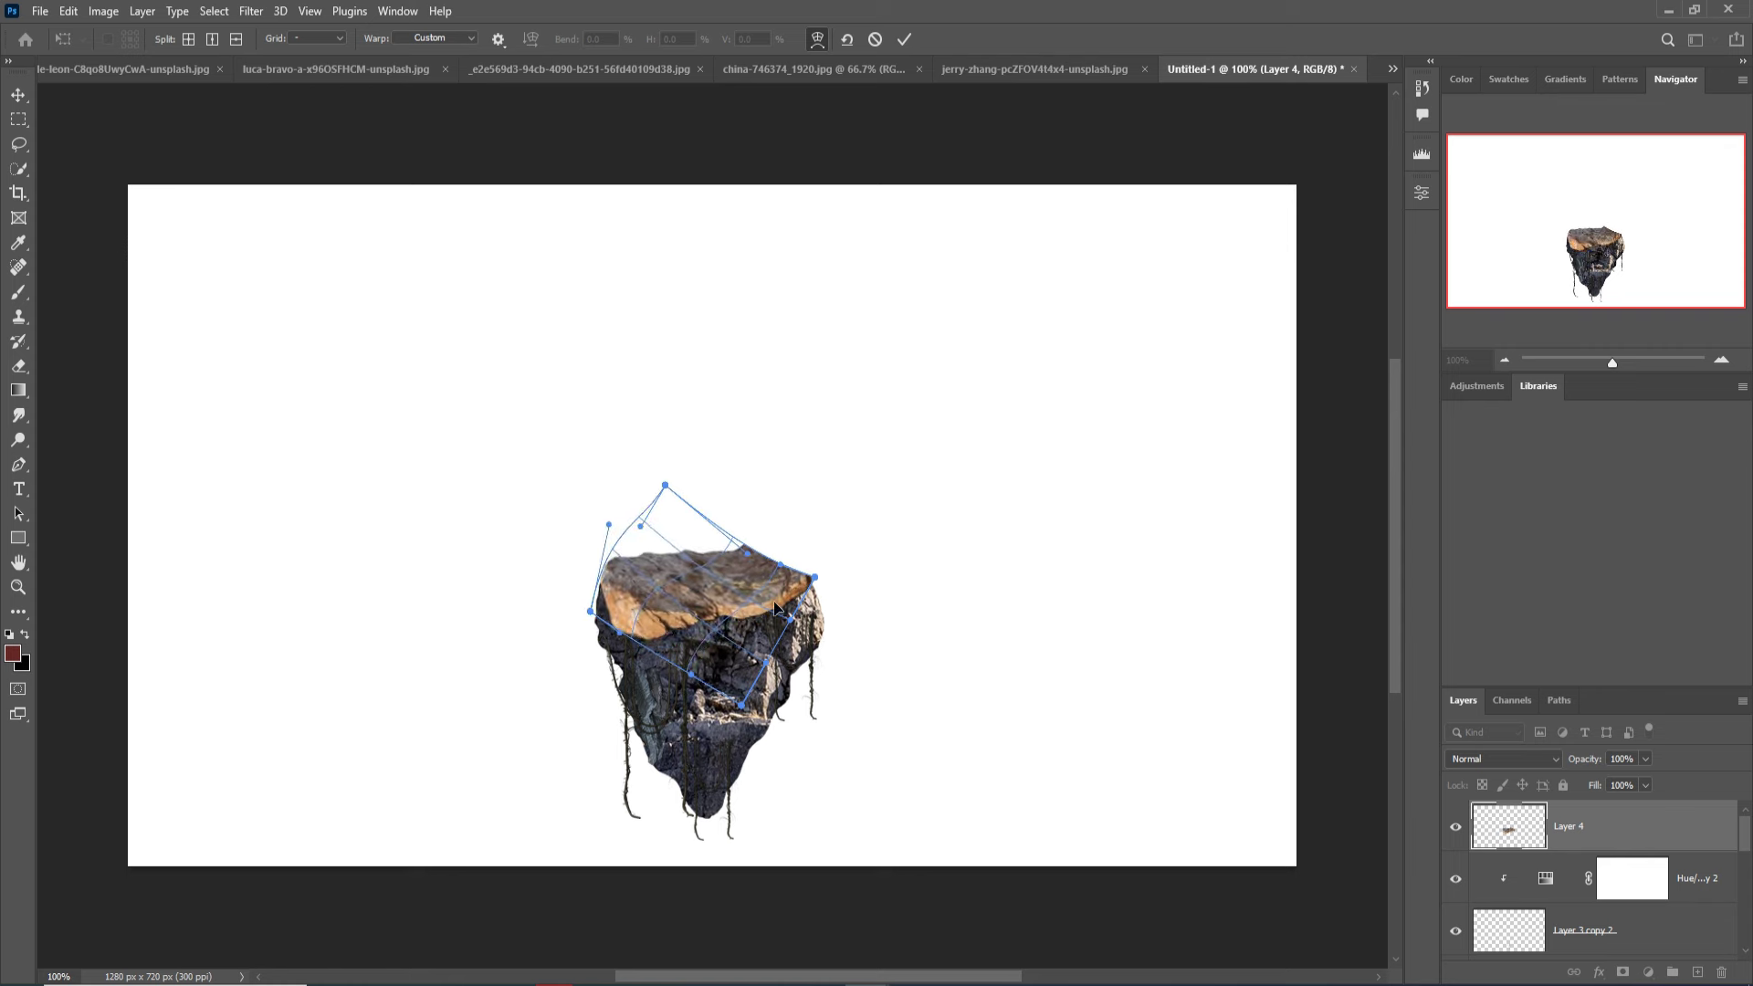
{"action": "left_click_drag", "start_coordinate": [819, 594], "coordinate": [817, 622]}
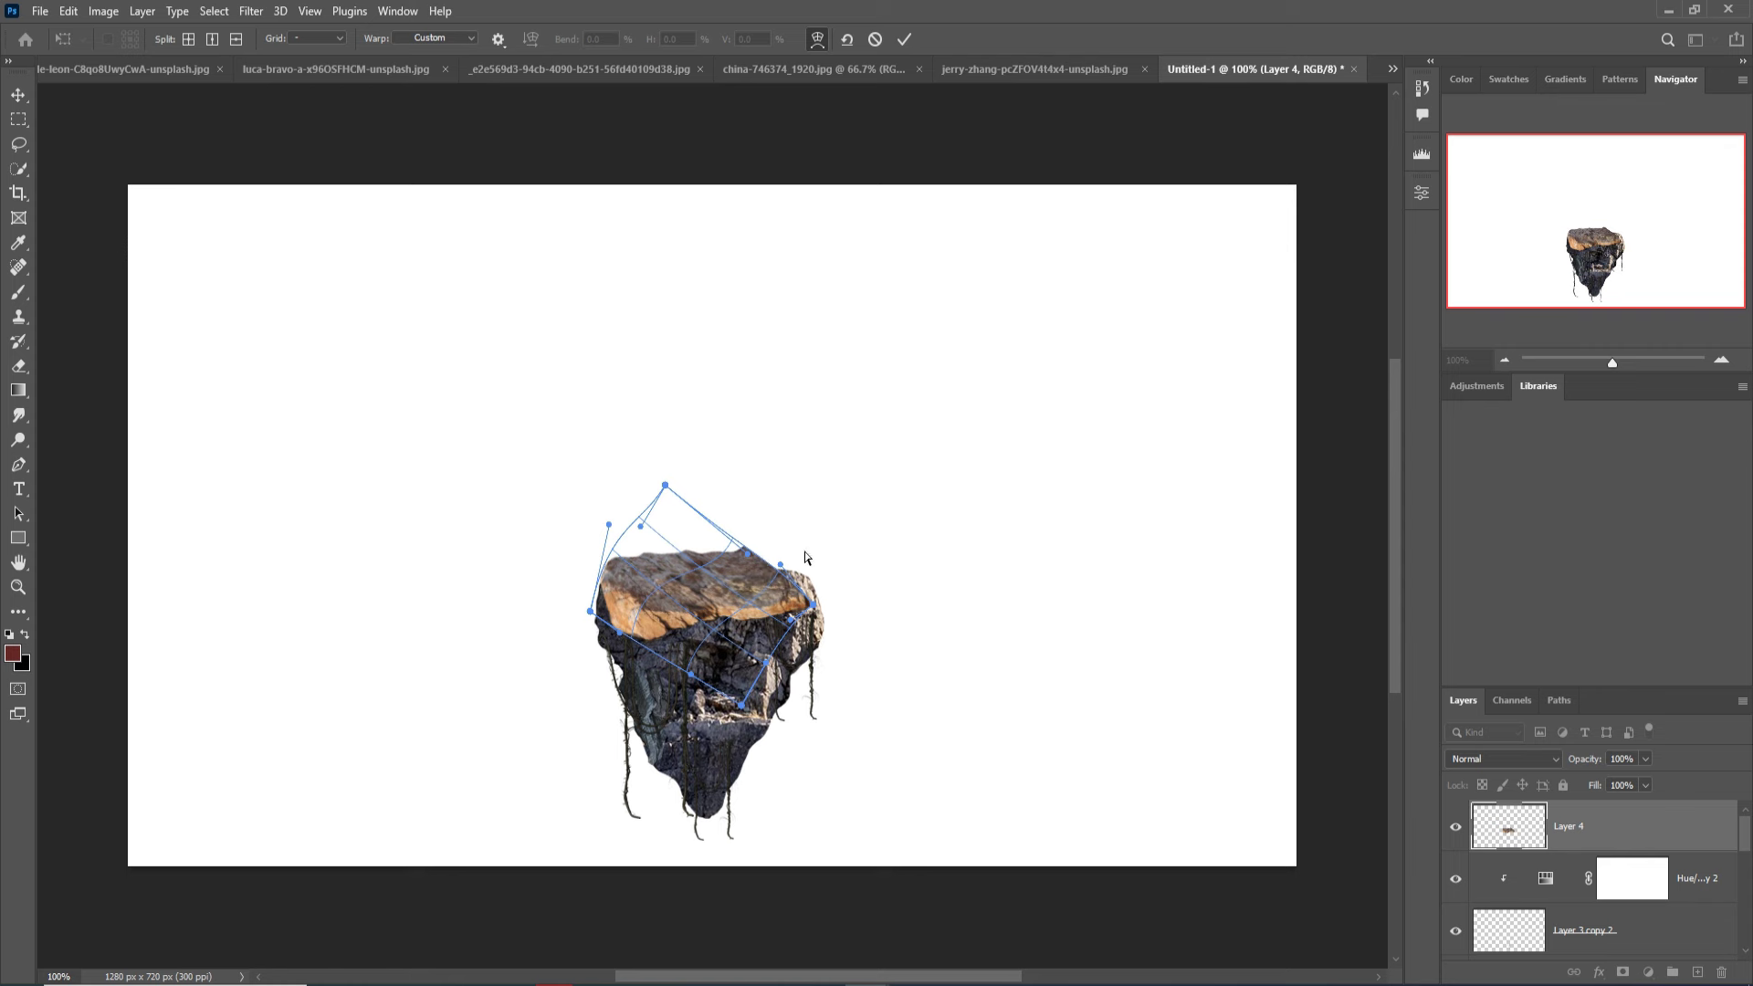
{"action": "left_click_drag", "start_coordinate": [742, 550], "coordinate": [740, 563]}
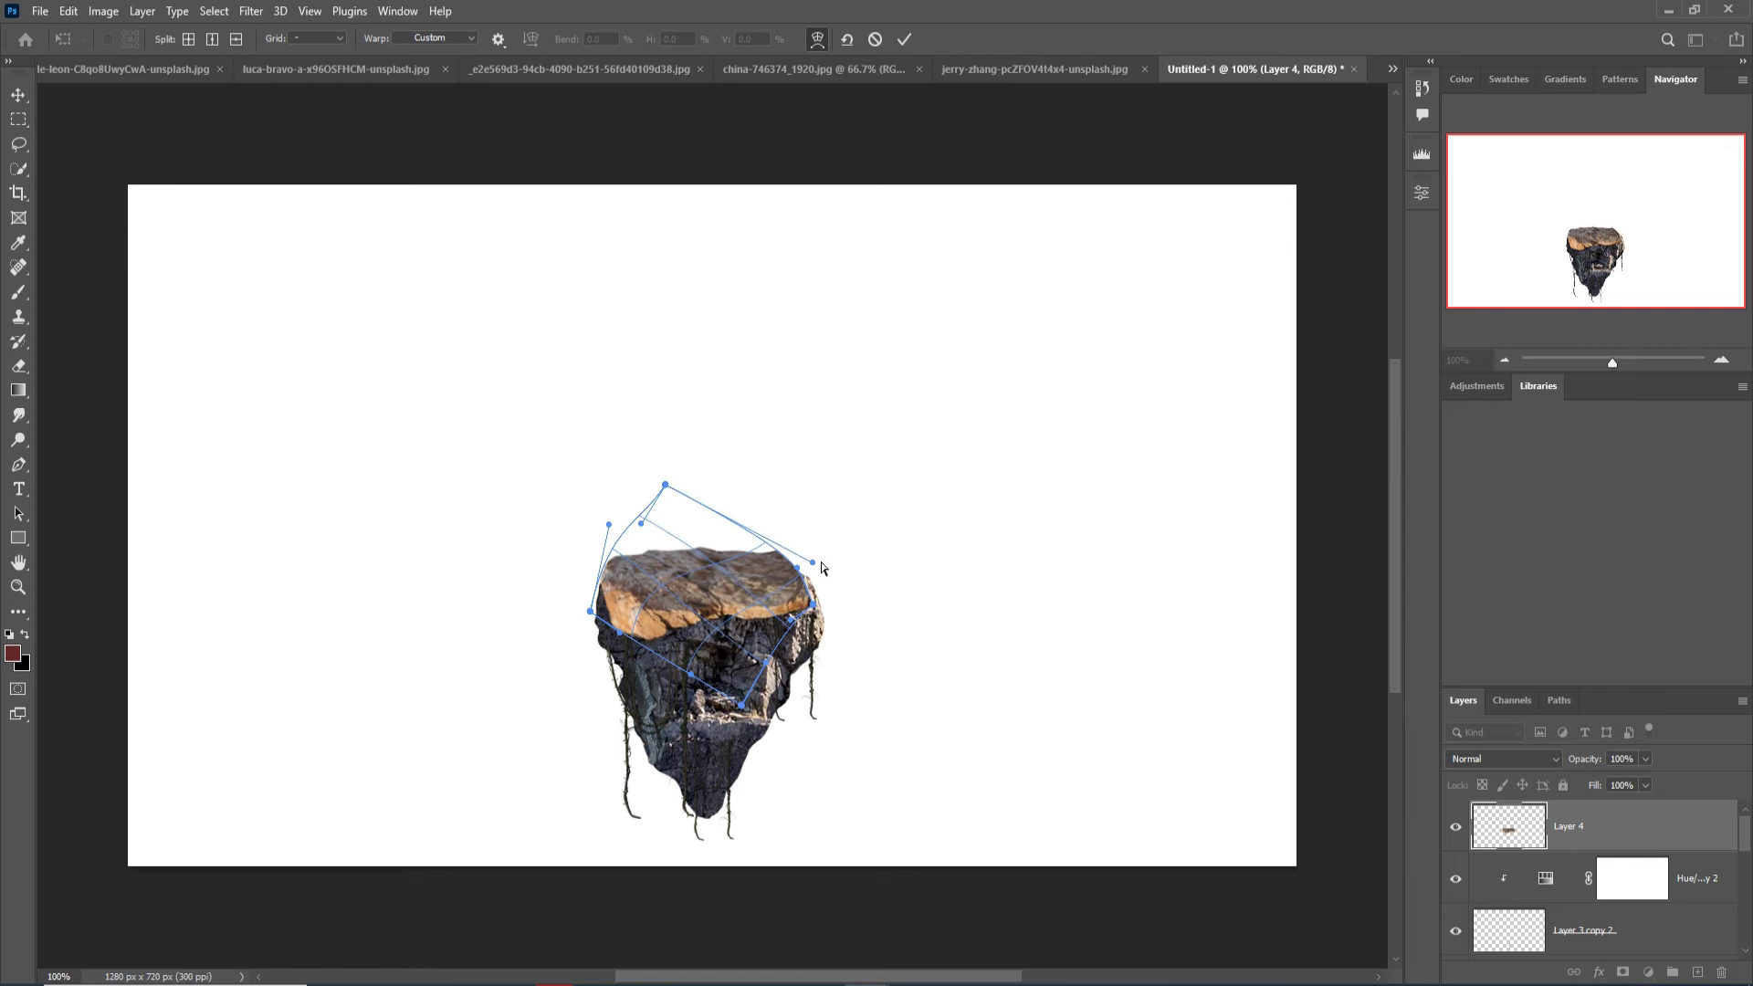
{"action": "left_click_drag", "start_coordinate": [827, 581], "coordinate": [831, 606]}
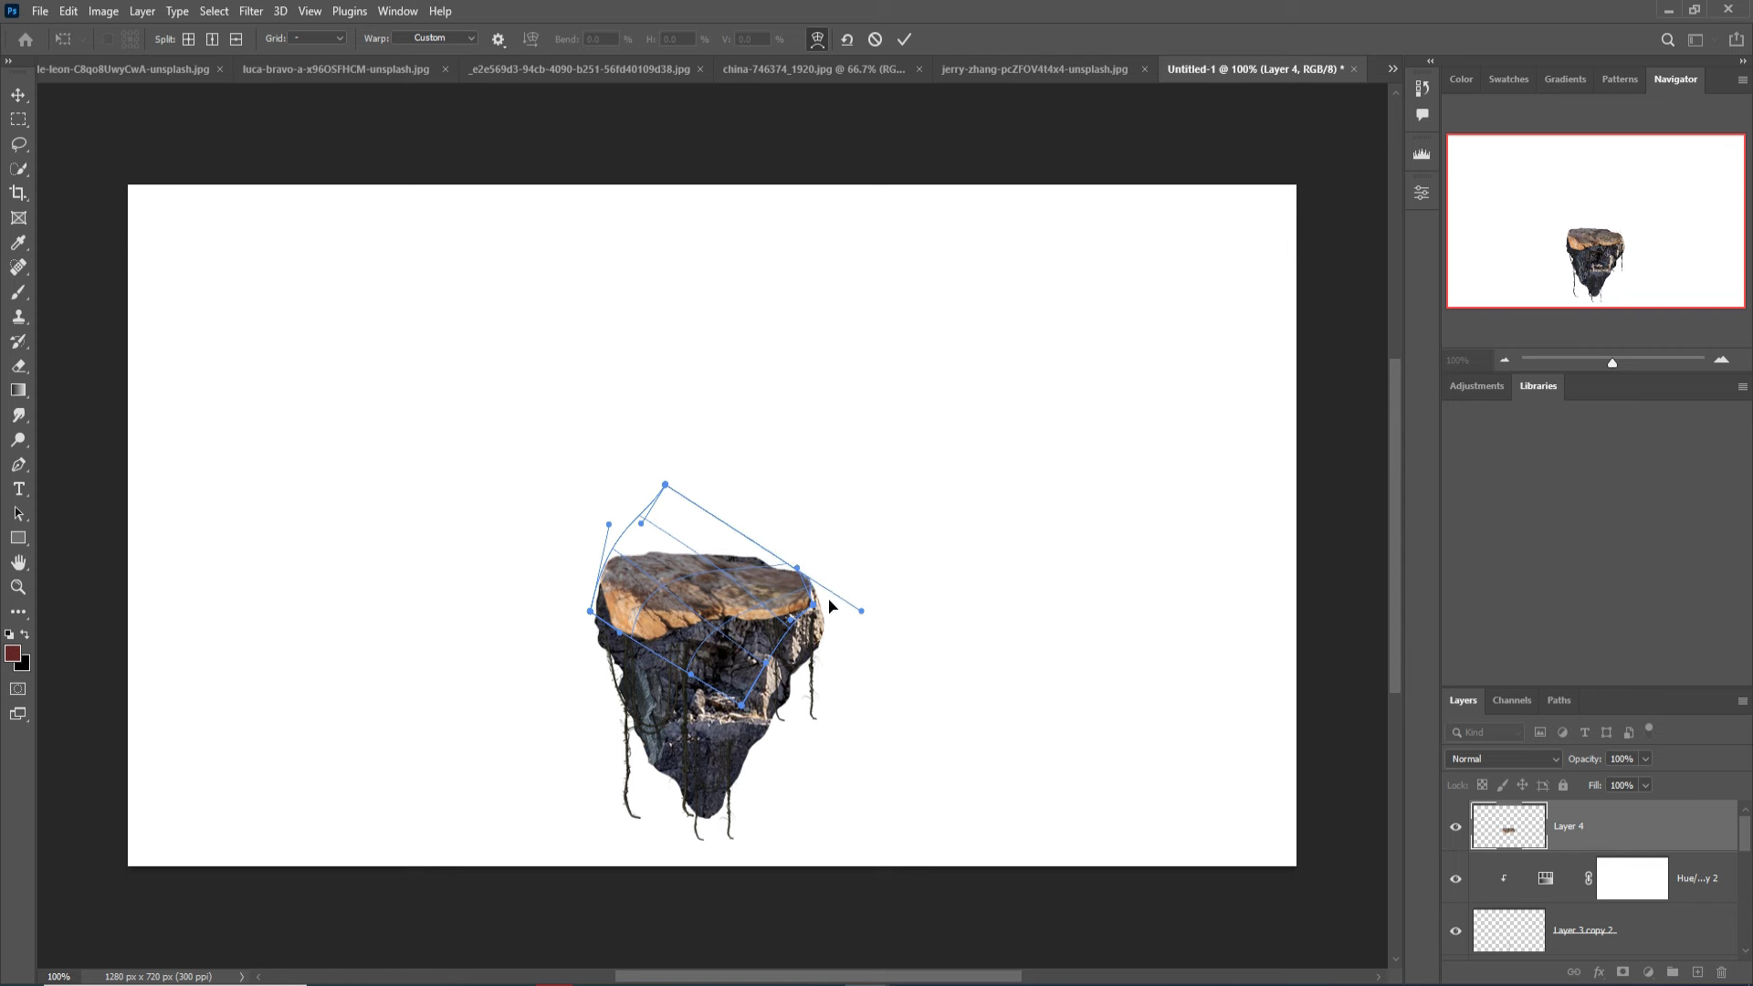
{"action": "left_click_drag", "start_coordinate": [670, 498], "coordinate": [708, 463]}
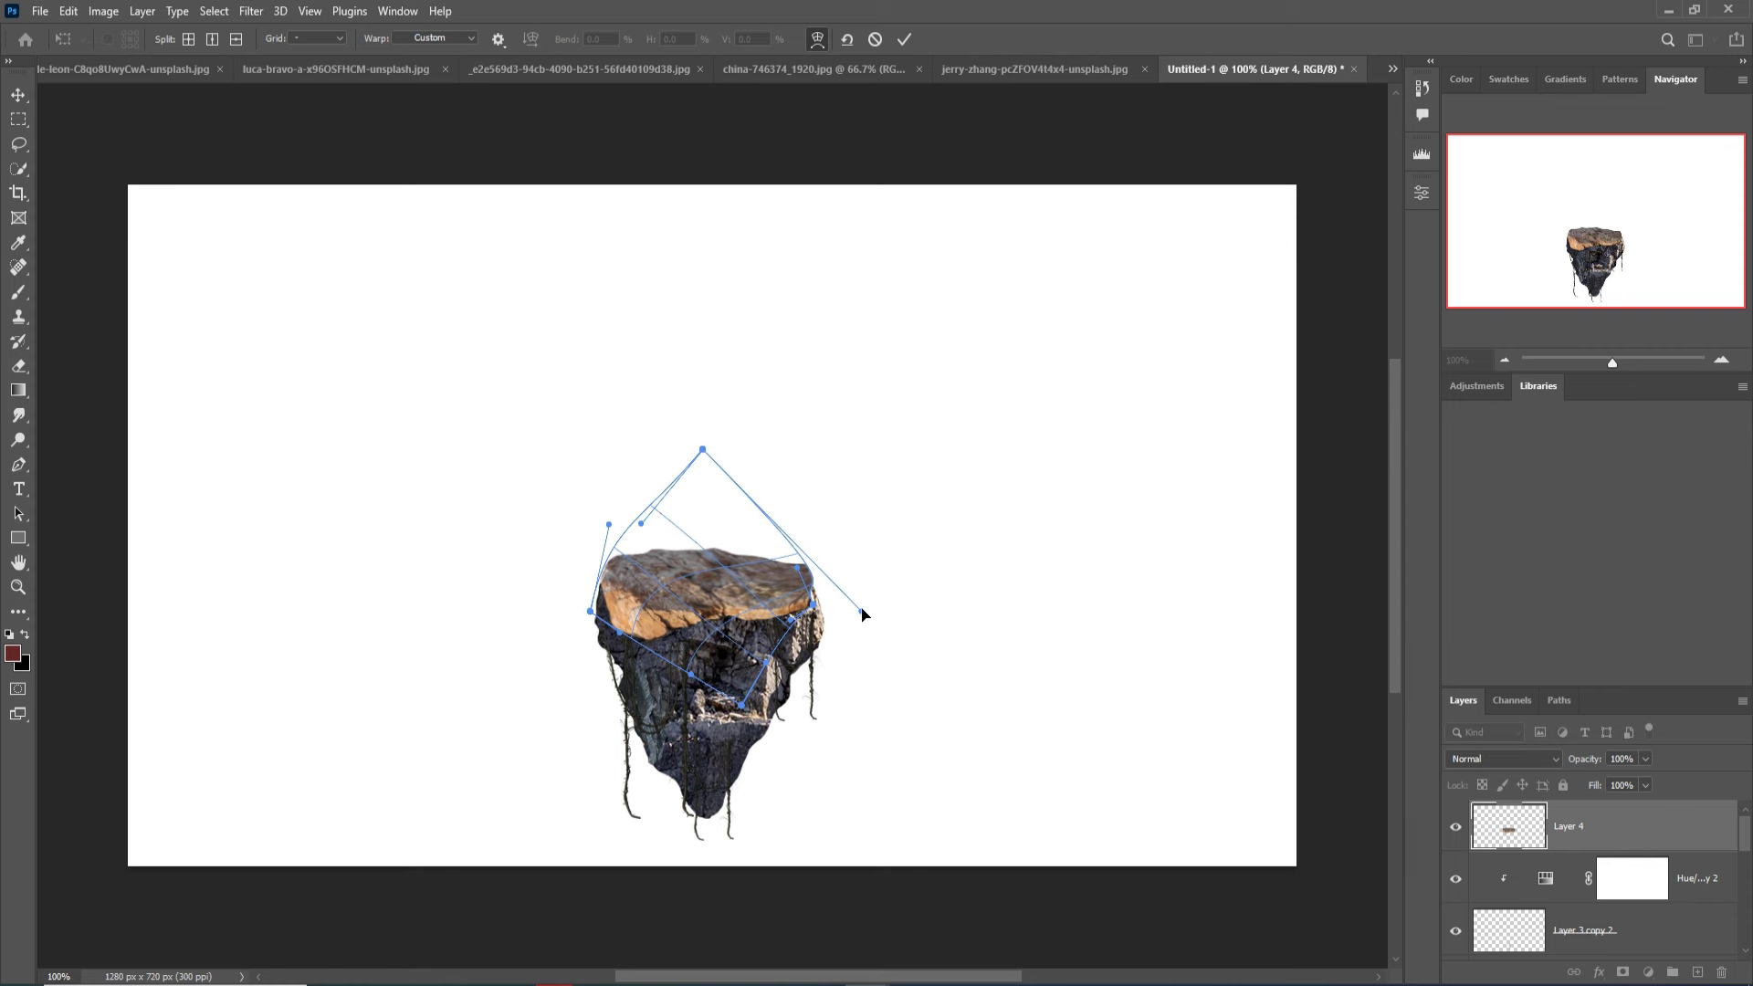
{"action": "left_click_drag", "start_coordinate": [862, 617], "coordinate": [857, 635]}
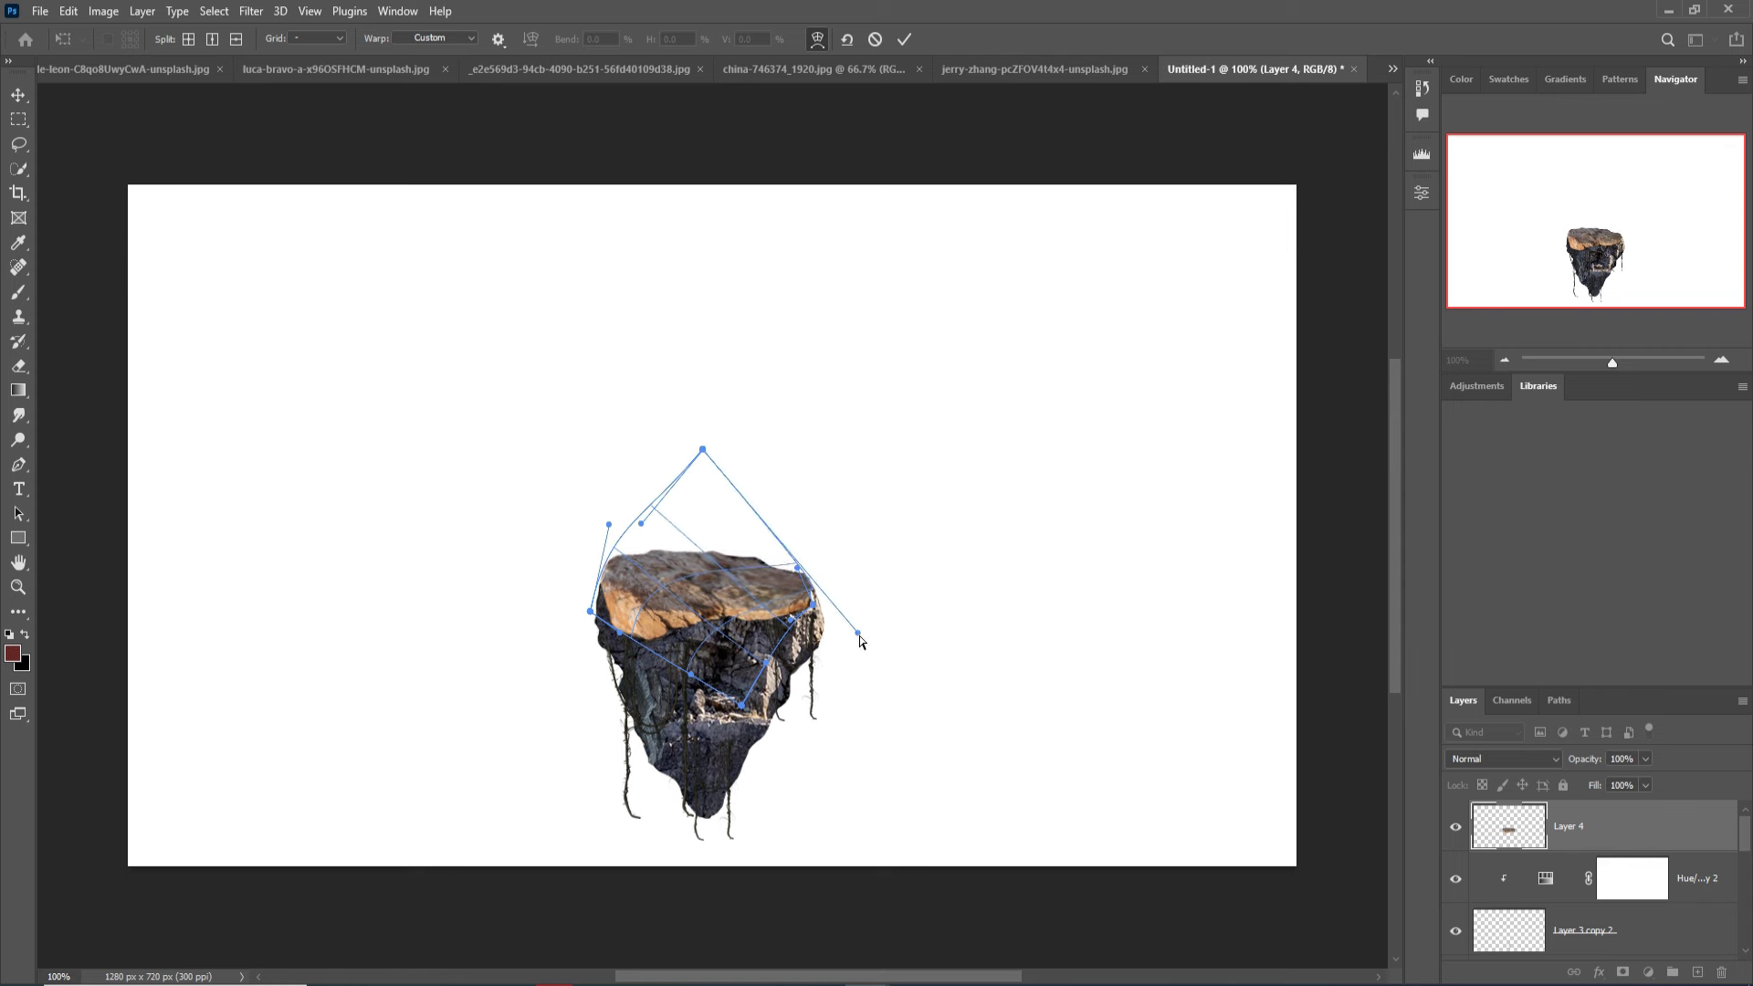
{"action": "left_click_drag", "start_coordinate": [727, 563], "coordinate": [738, 560]}
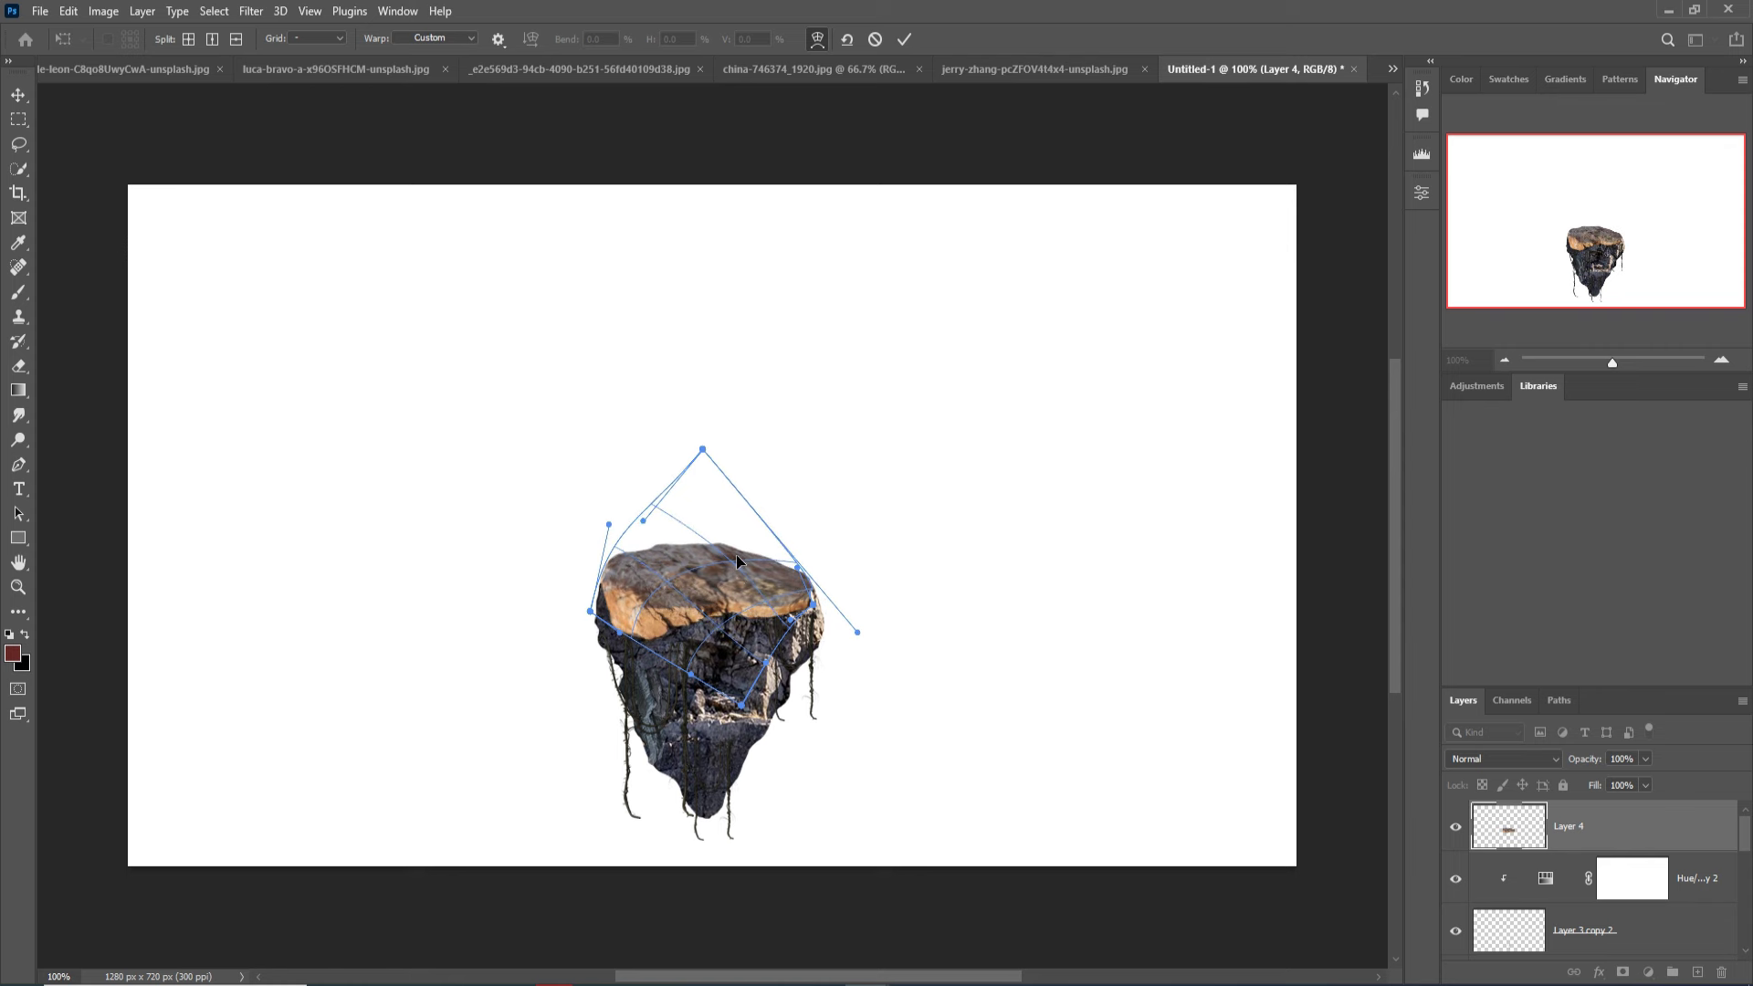
{"action": "left_click_drag", "start_coordinate": [785, 615], "coordinate": [795, 618]}
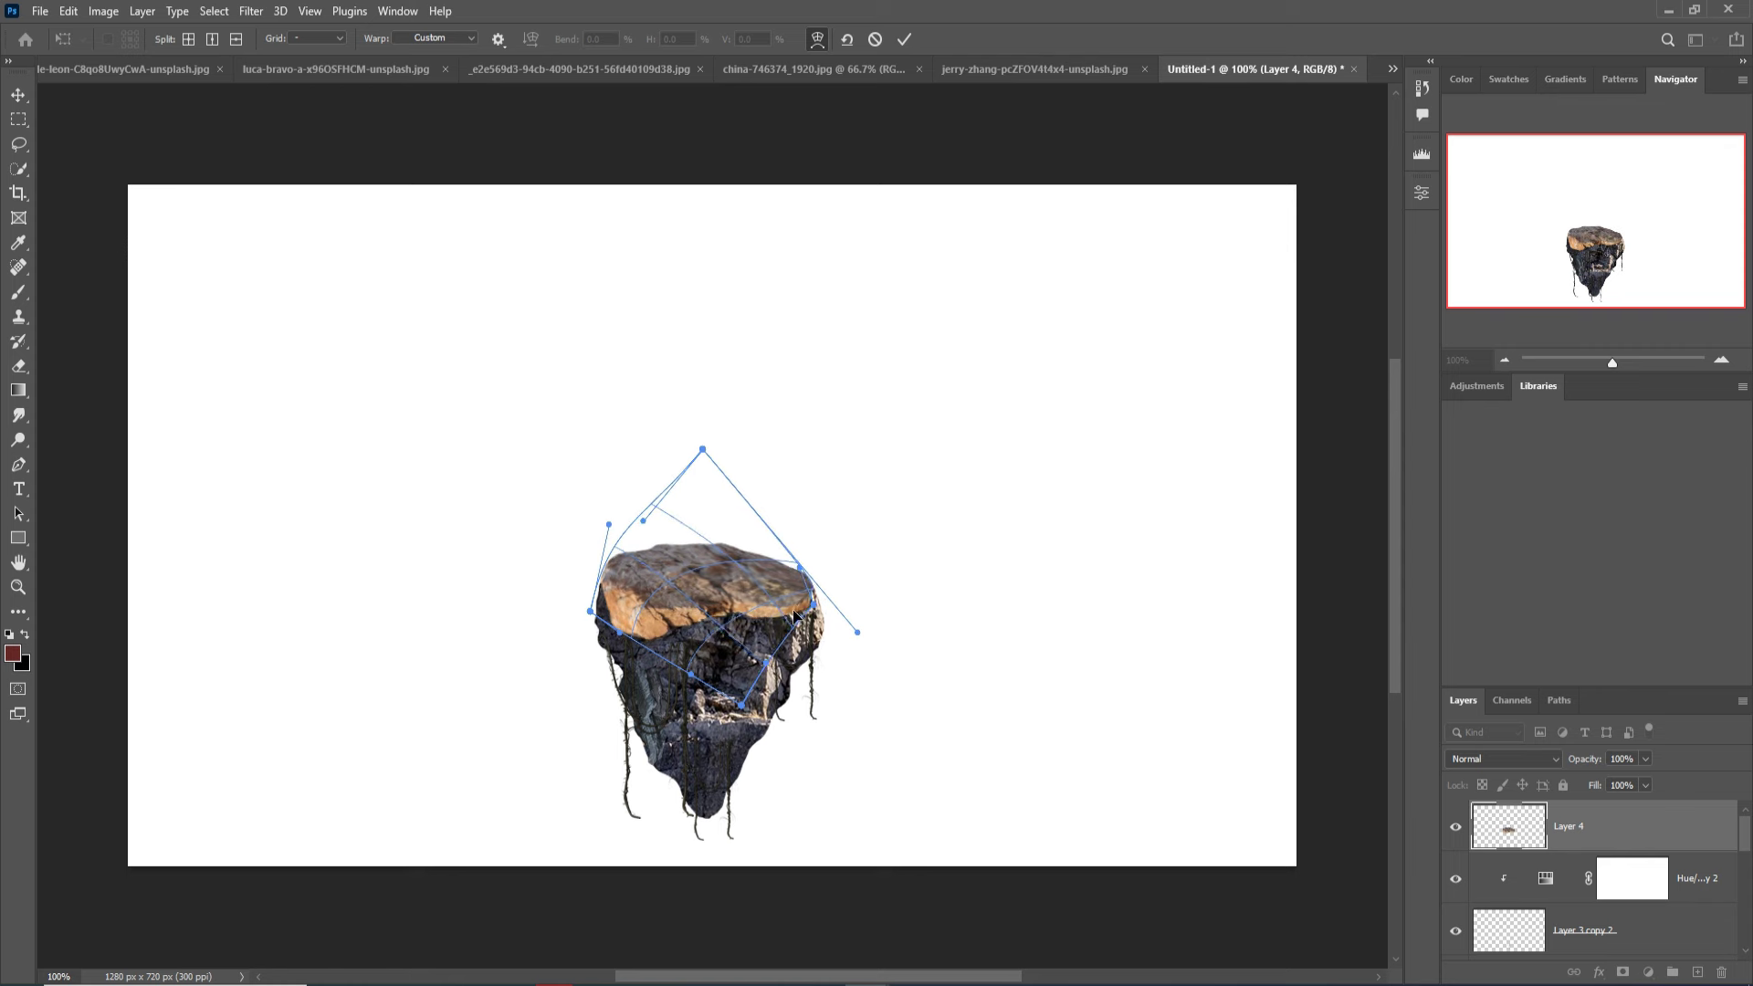
{"action": "left_click", "coordinate": [904, 39]}
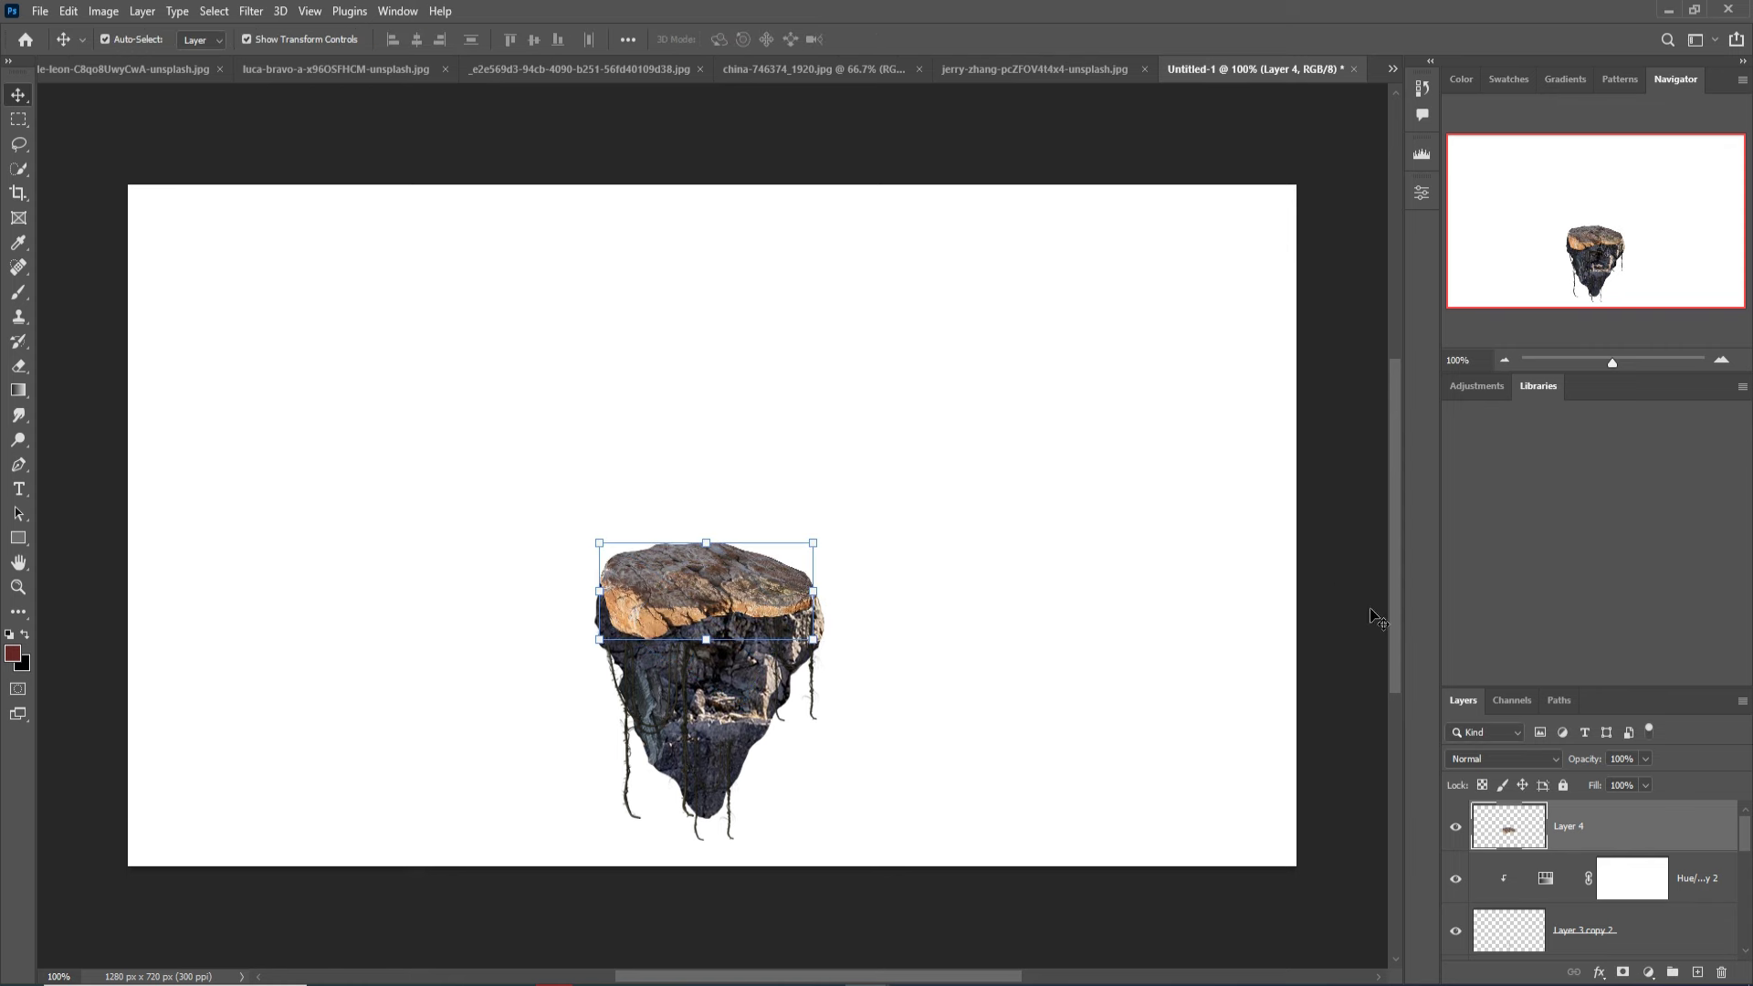
Clip a Hue/Saturation adjustment to the slab: Hue +180, Saturation -76, Lightness -22.
{"action": "left_click", "coordinate": [1648, 971]}
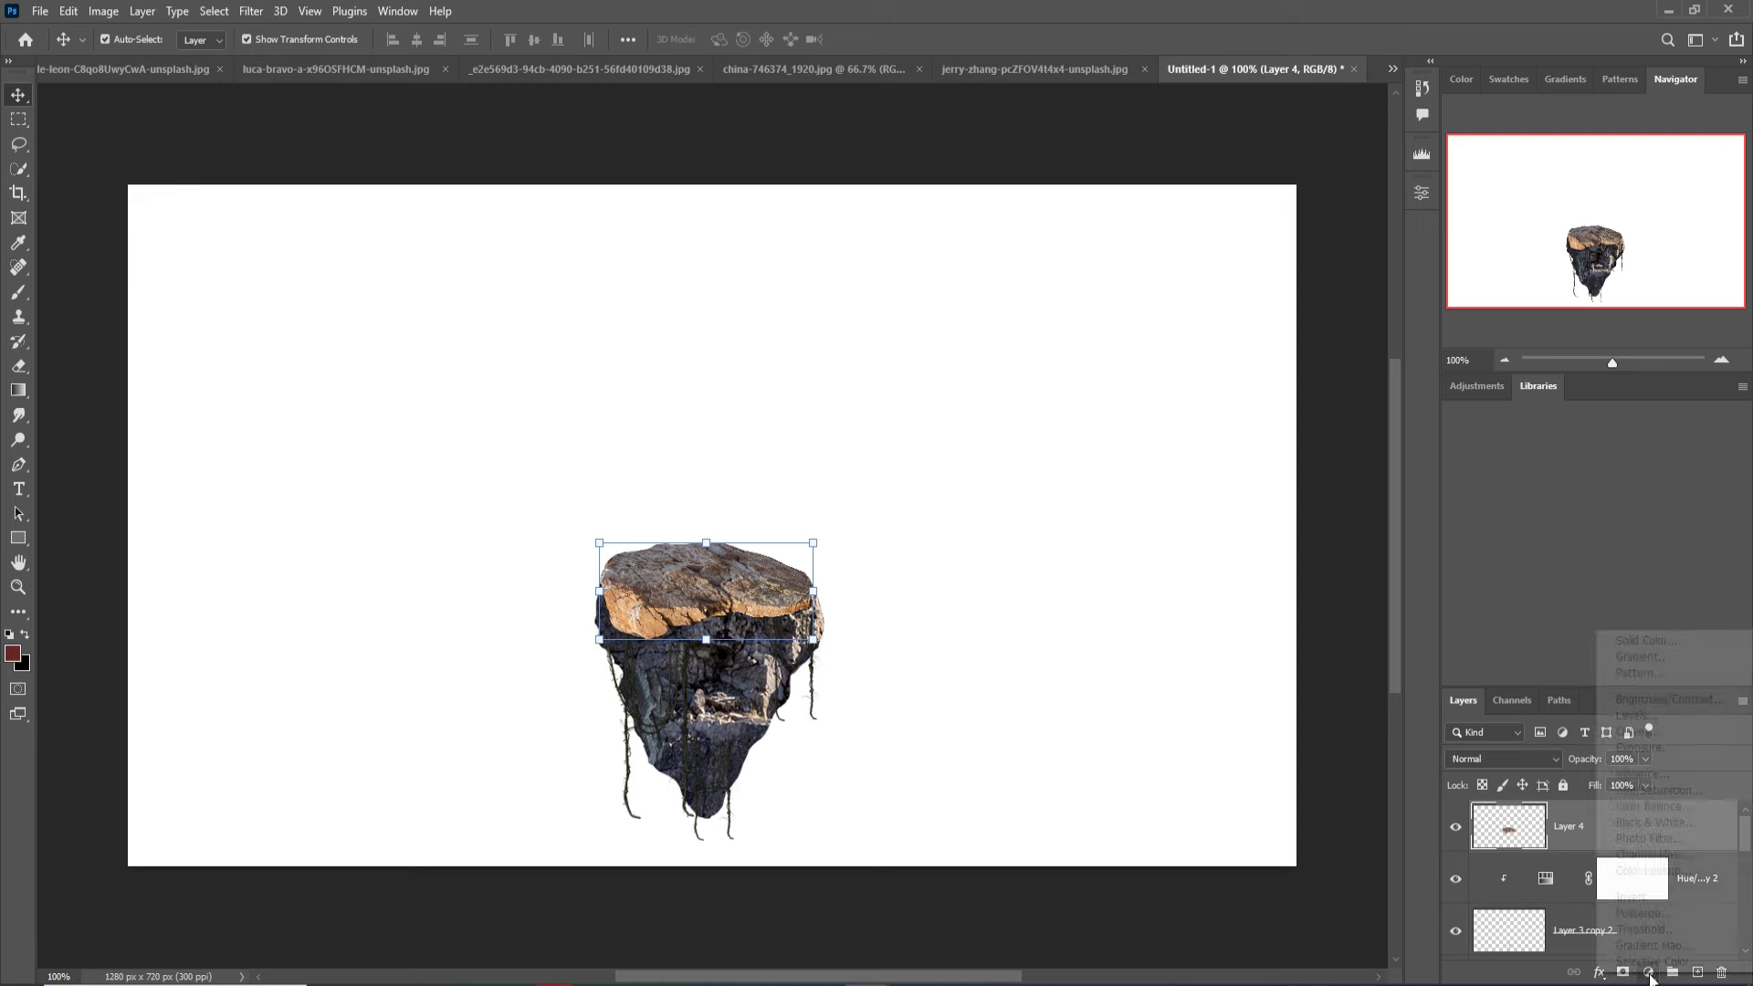
{"action": "left_click", "coordinate": [1658, 804]}
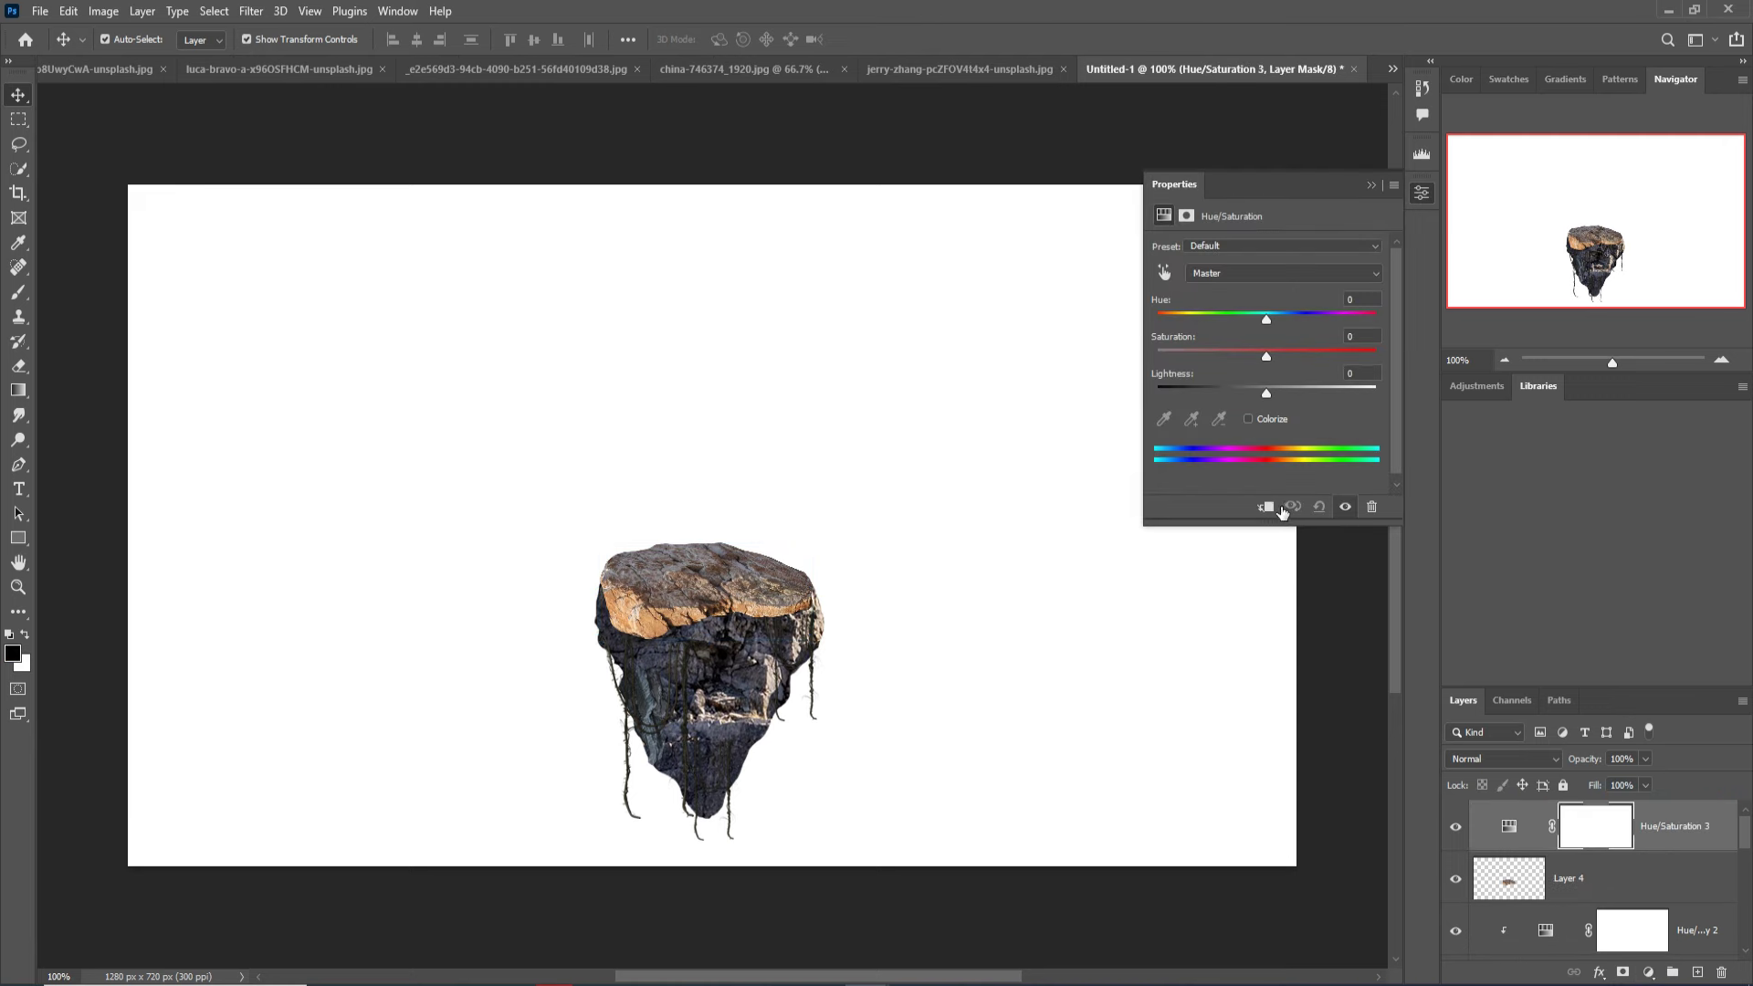
{"action": "left_click", "coordinate": [1266, 507]}
{"action": "mouse_move", "coordinate": [1265, 354]}
{"action": "left_mouse_down"}
{"action": "mouse_move", "coordinate": [1219, 353]}
{"action": "mouse_move", "coordinate": [1302, 319]}
{"action": "mouse_move", "coordinate": [1388, 331]}
{"action": "left_mouse_up"}
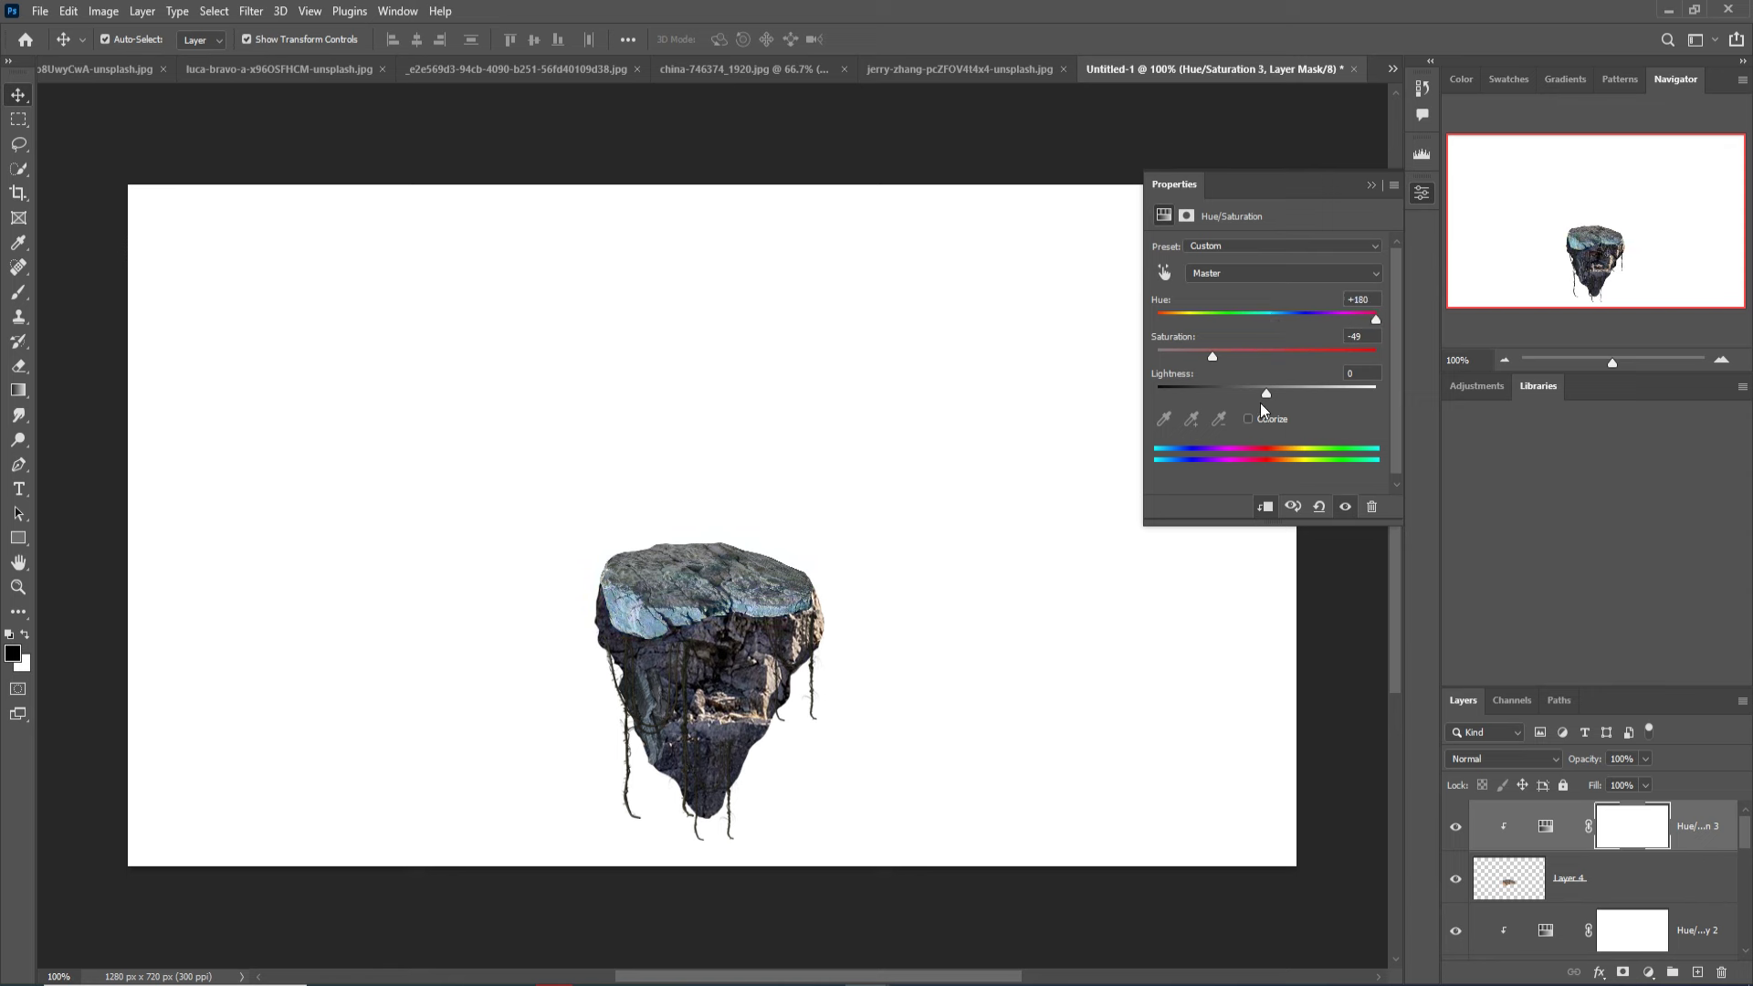
{"action": "mouse_move", "coordinate": [1266, 392]}
{"action": "left_mouse_down"}
{"action": "mouse_move", "coordinate": [1185, 366]}
{"action": "mouse_move", "coordinate": [1237, 397]}
{"action": "left_mouse_up"}
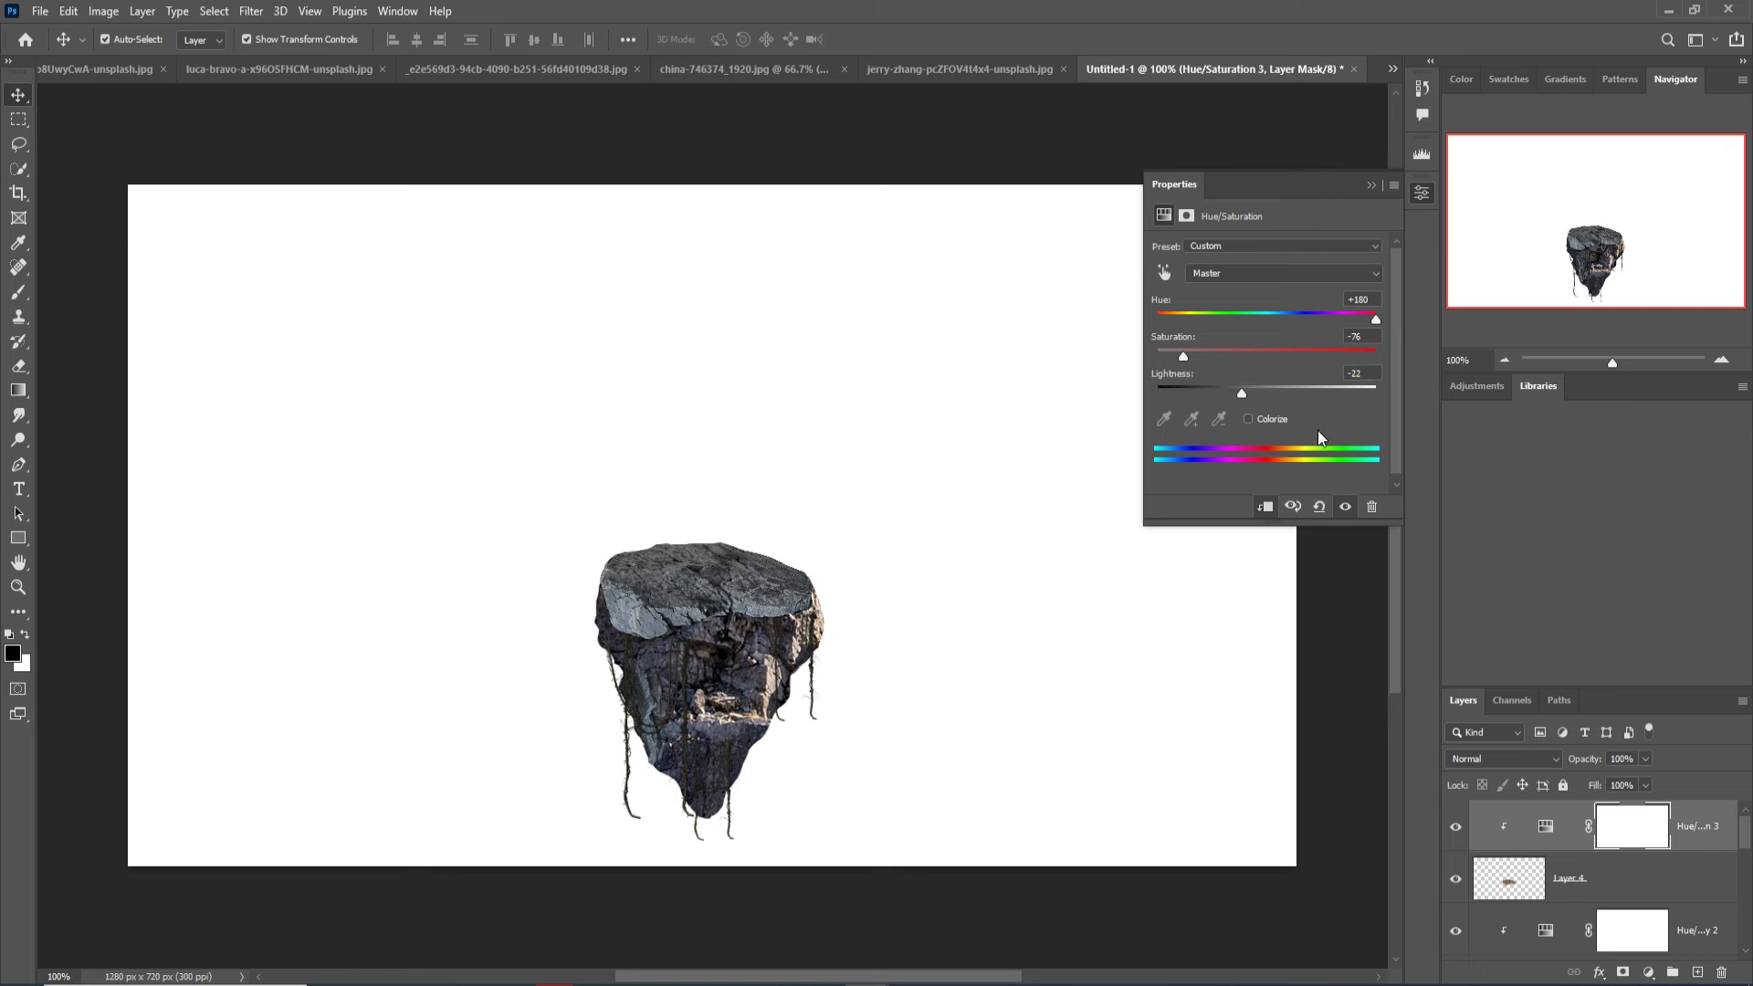
{"action": "left_click", "coordinate": [1369, 186]}
{"action": "left_click", "coordinate": [791, 628]}
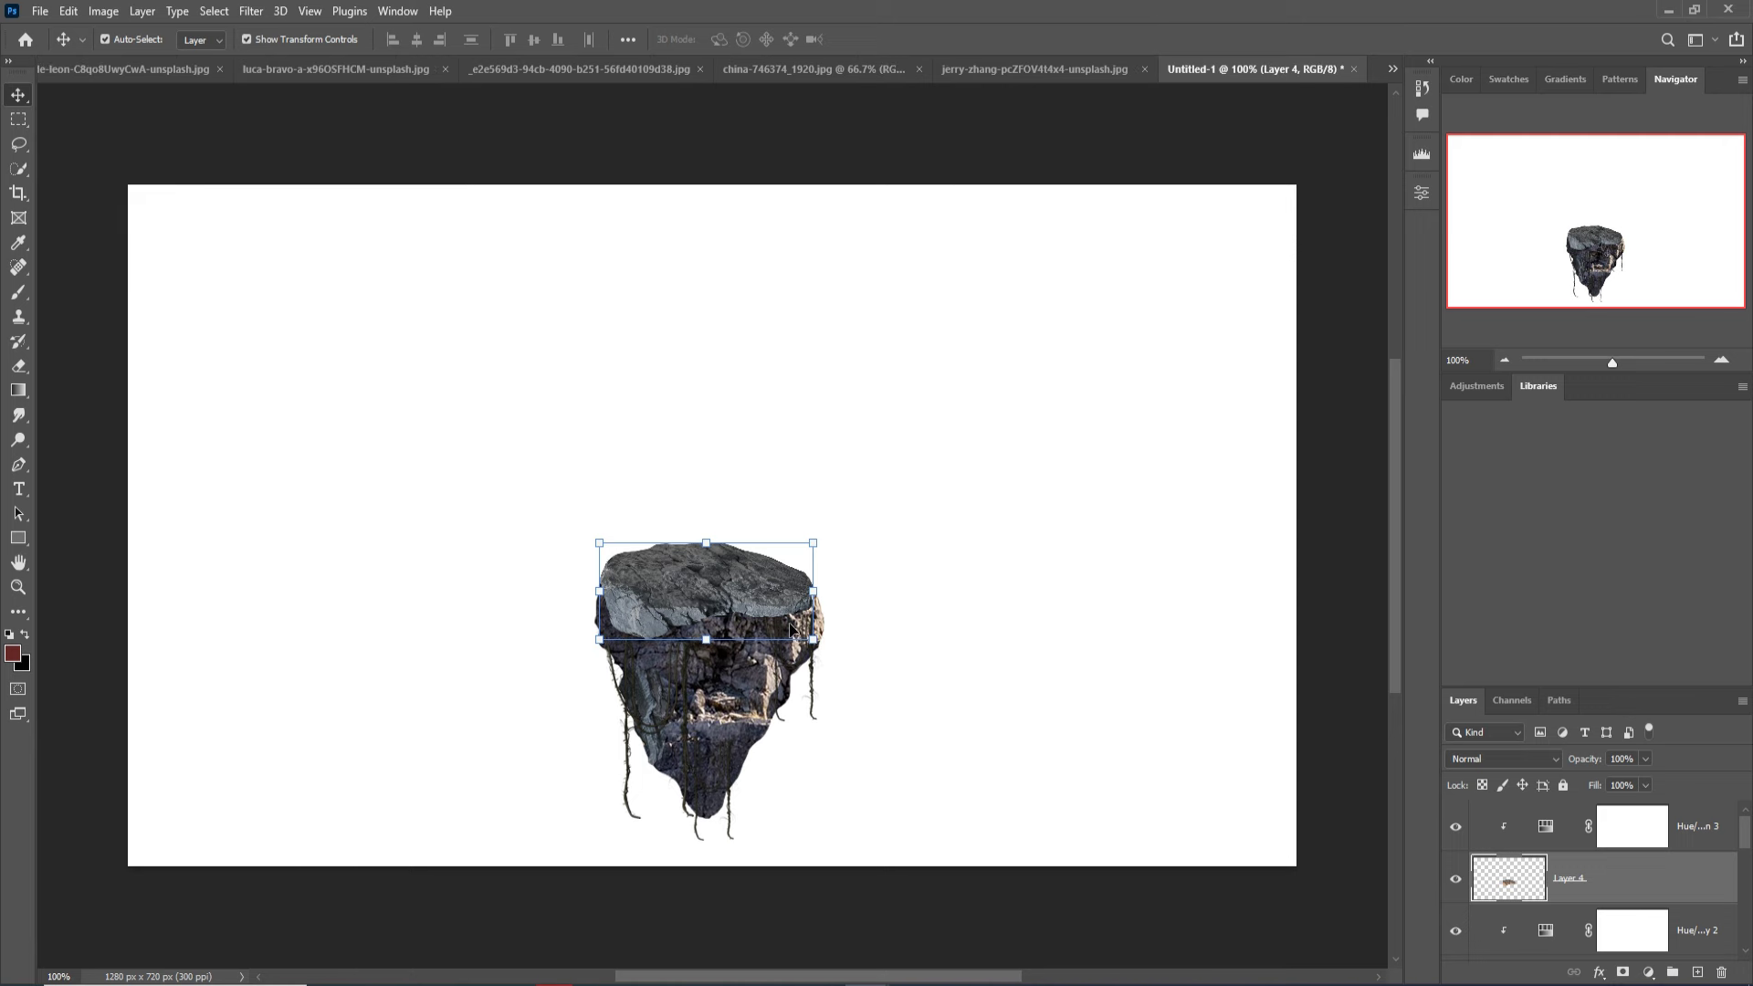
Flatten the grey cap to about 70% height, widen its left edge, tuck its corner in.
{"action": "mouse_move", "coordinate": [708, 639]}
{"action": "left_mouse_down"}
{"action": "mouse_move", "coordinate": [705, 610]}
{"action": "mouse_move", "coordinate": [739, 586]}
{"action": "left_mouse_up"}
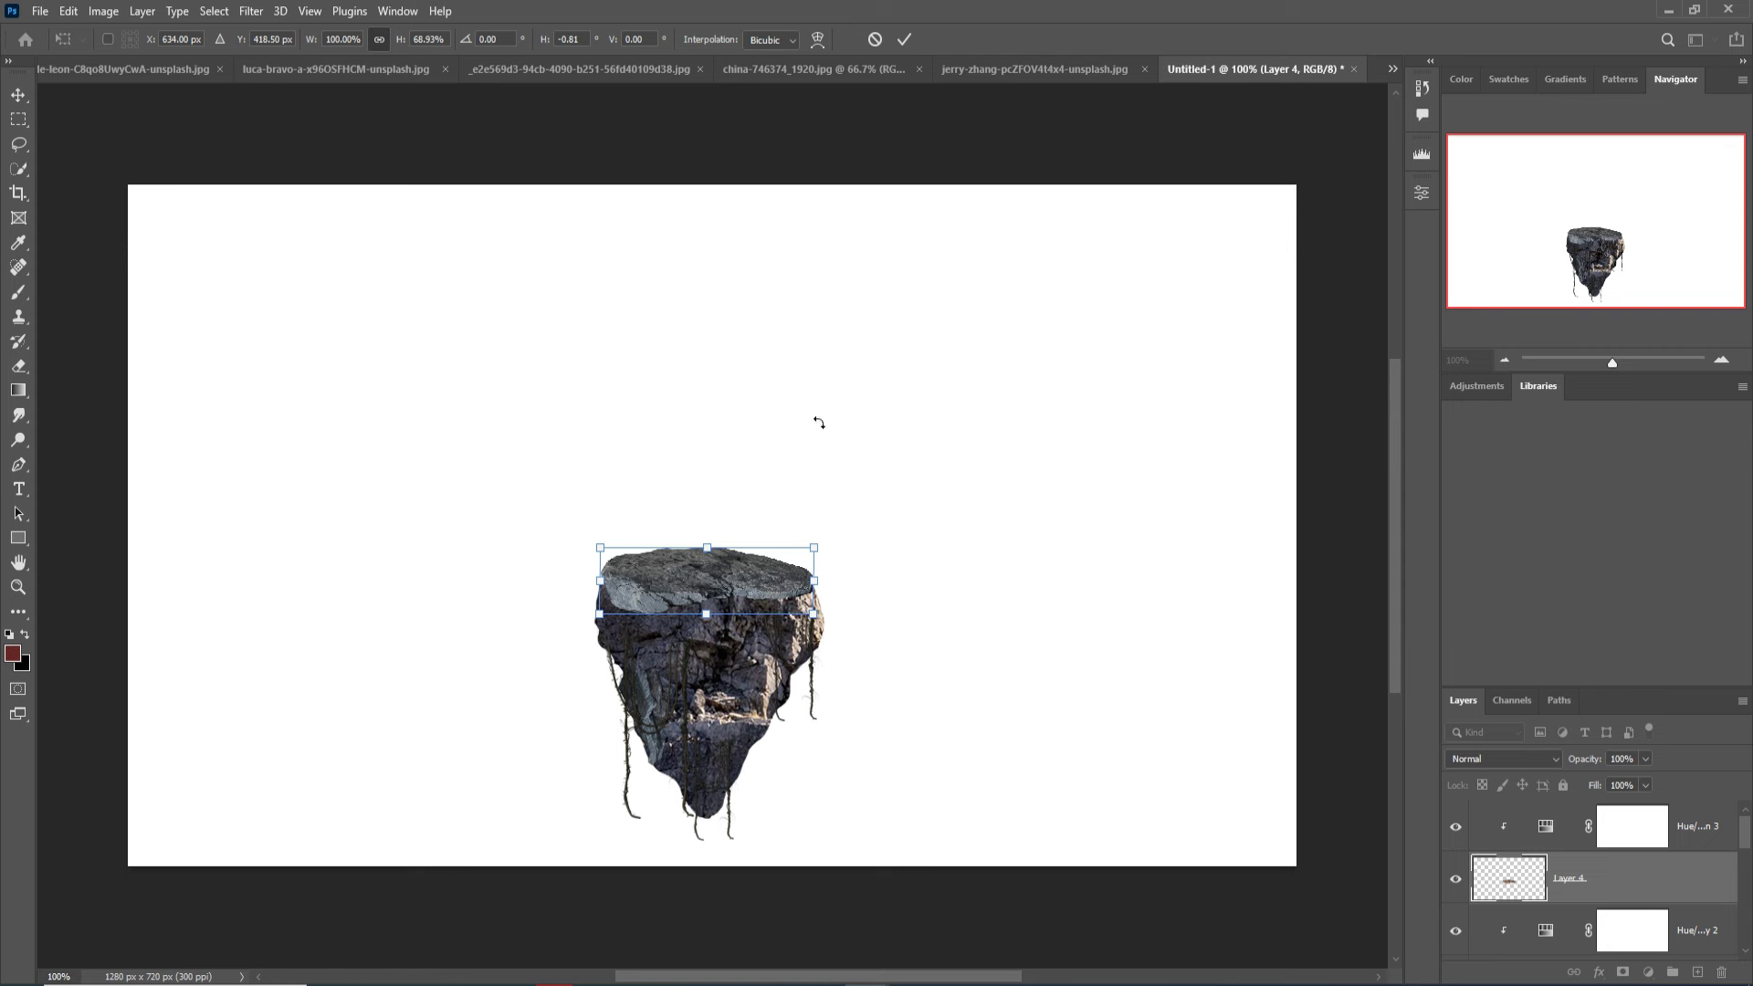
{"action": "left_click", "coordinate": [904, 39]}
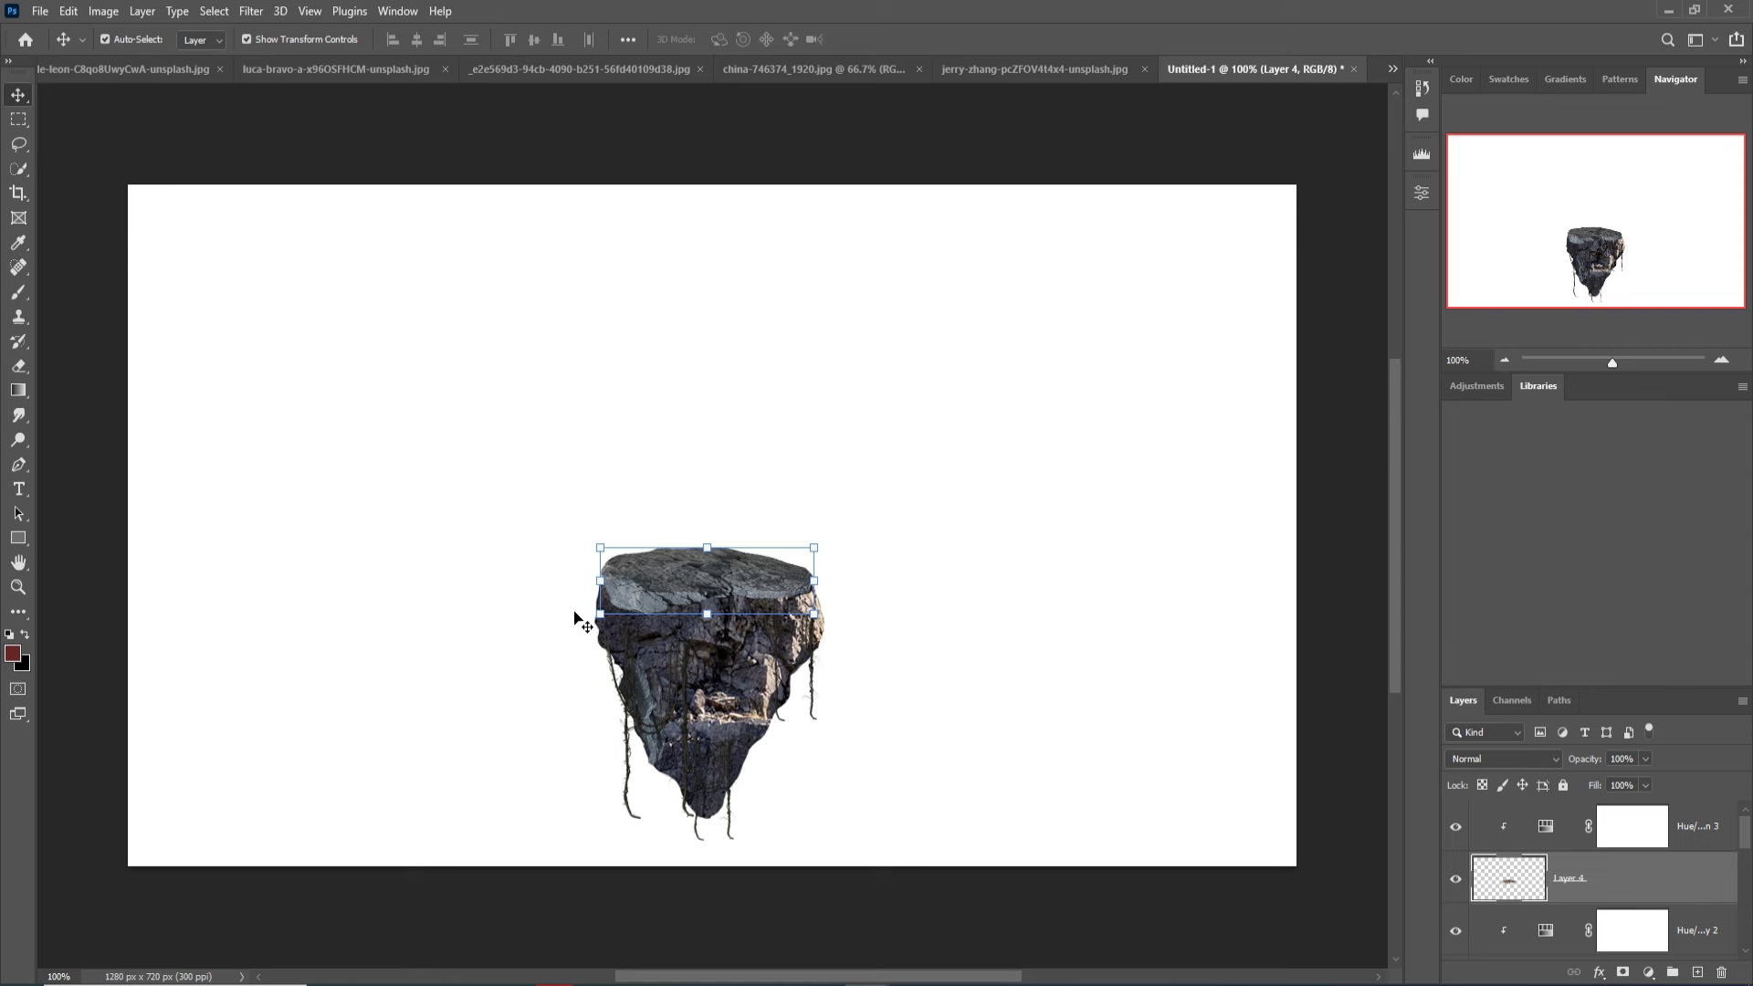
{"action": "left_click_drag", "start_coordinate": [614, 590], "coordinate": [600, 590]}
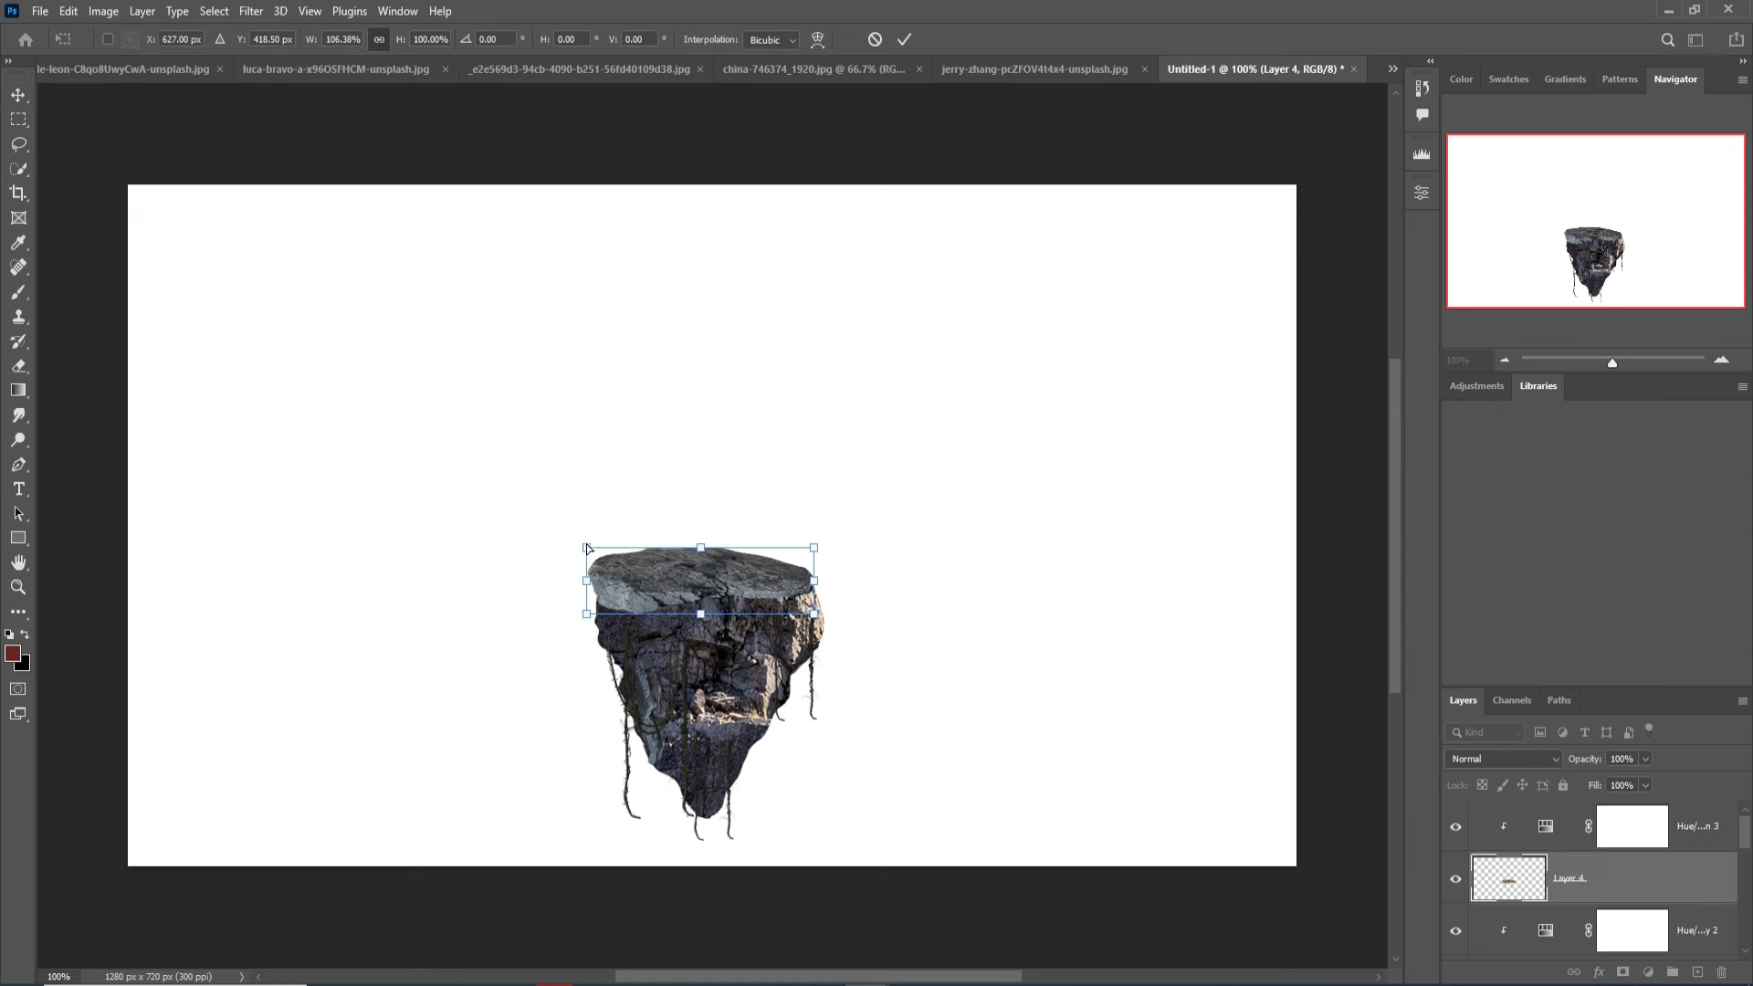
{"action": "left_click_drag", "start_coordinate": [586, 548], "coordinate": [599, 566]}
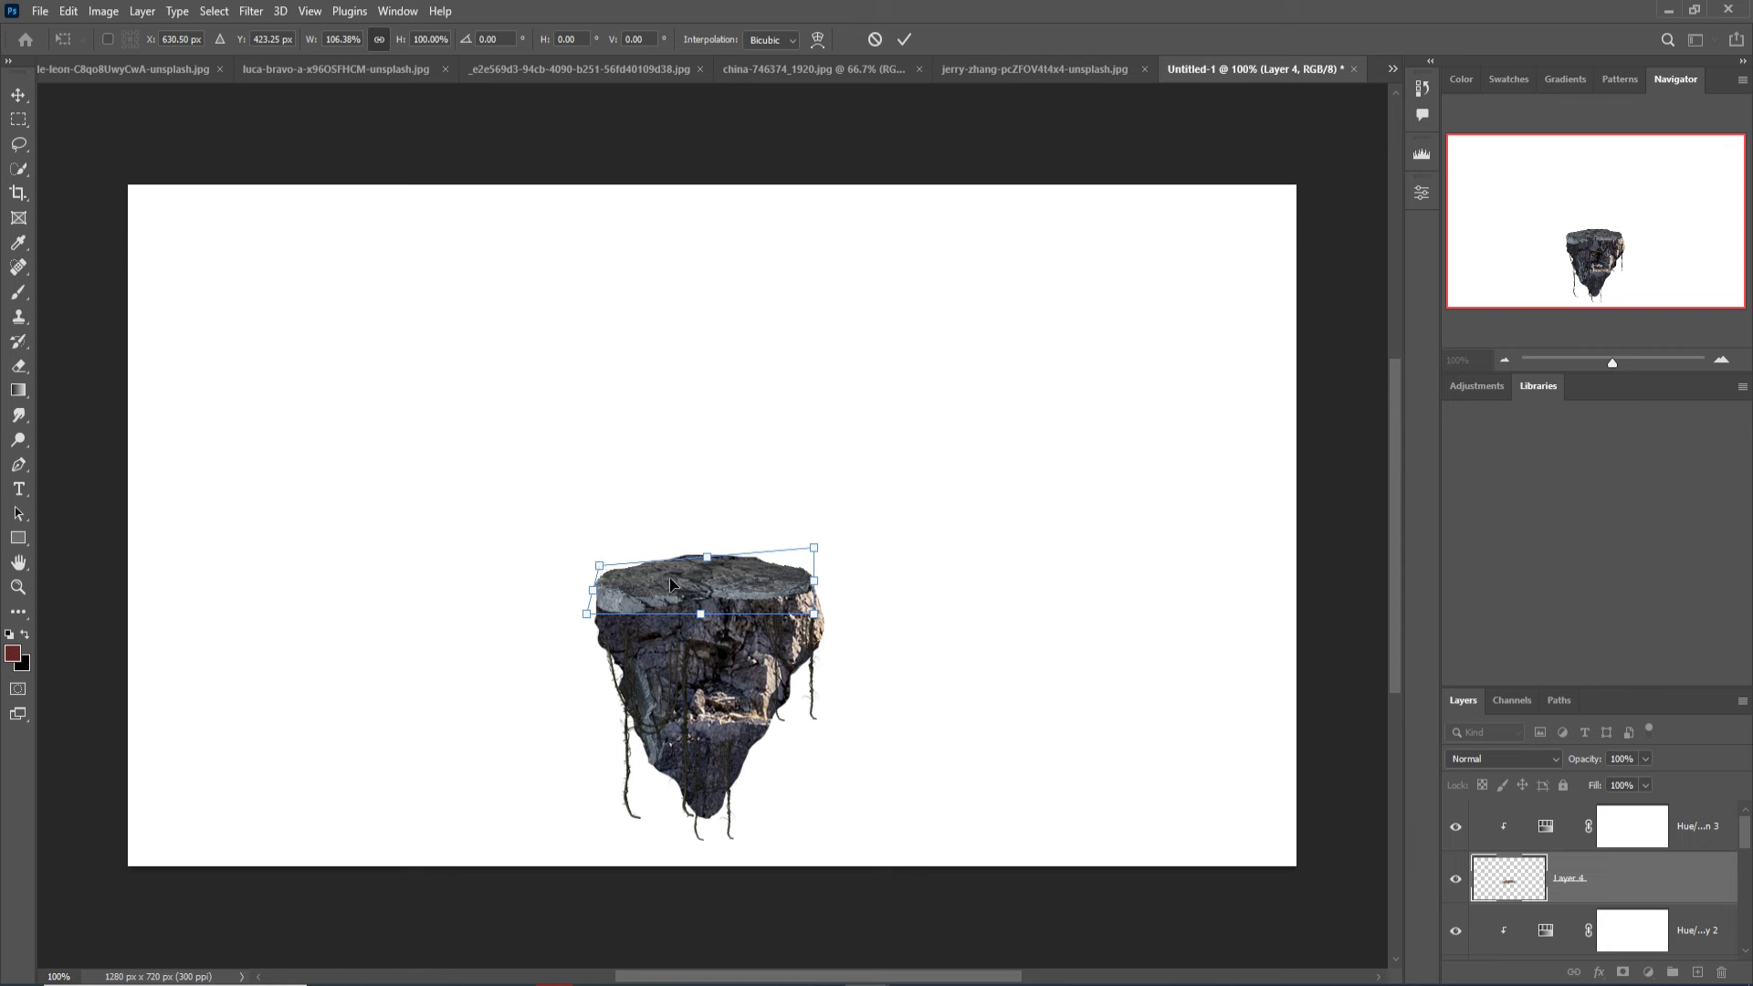
{"action": "left_click", "coordinate": [904, 40]}
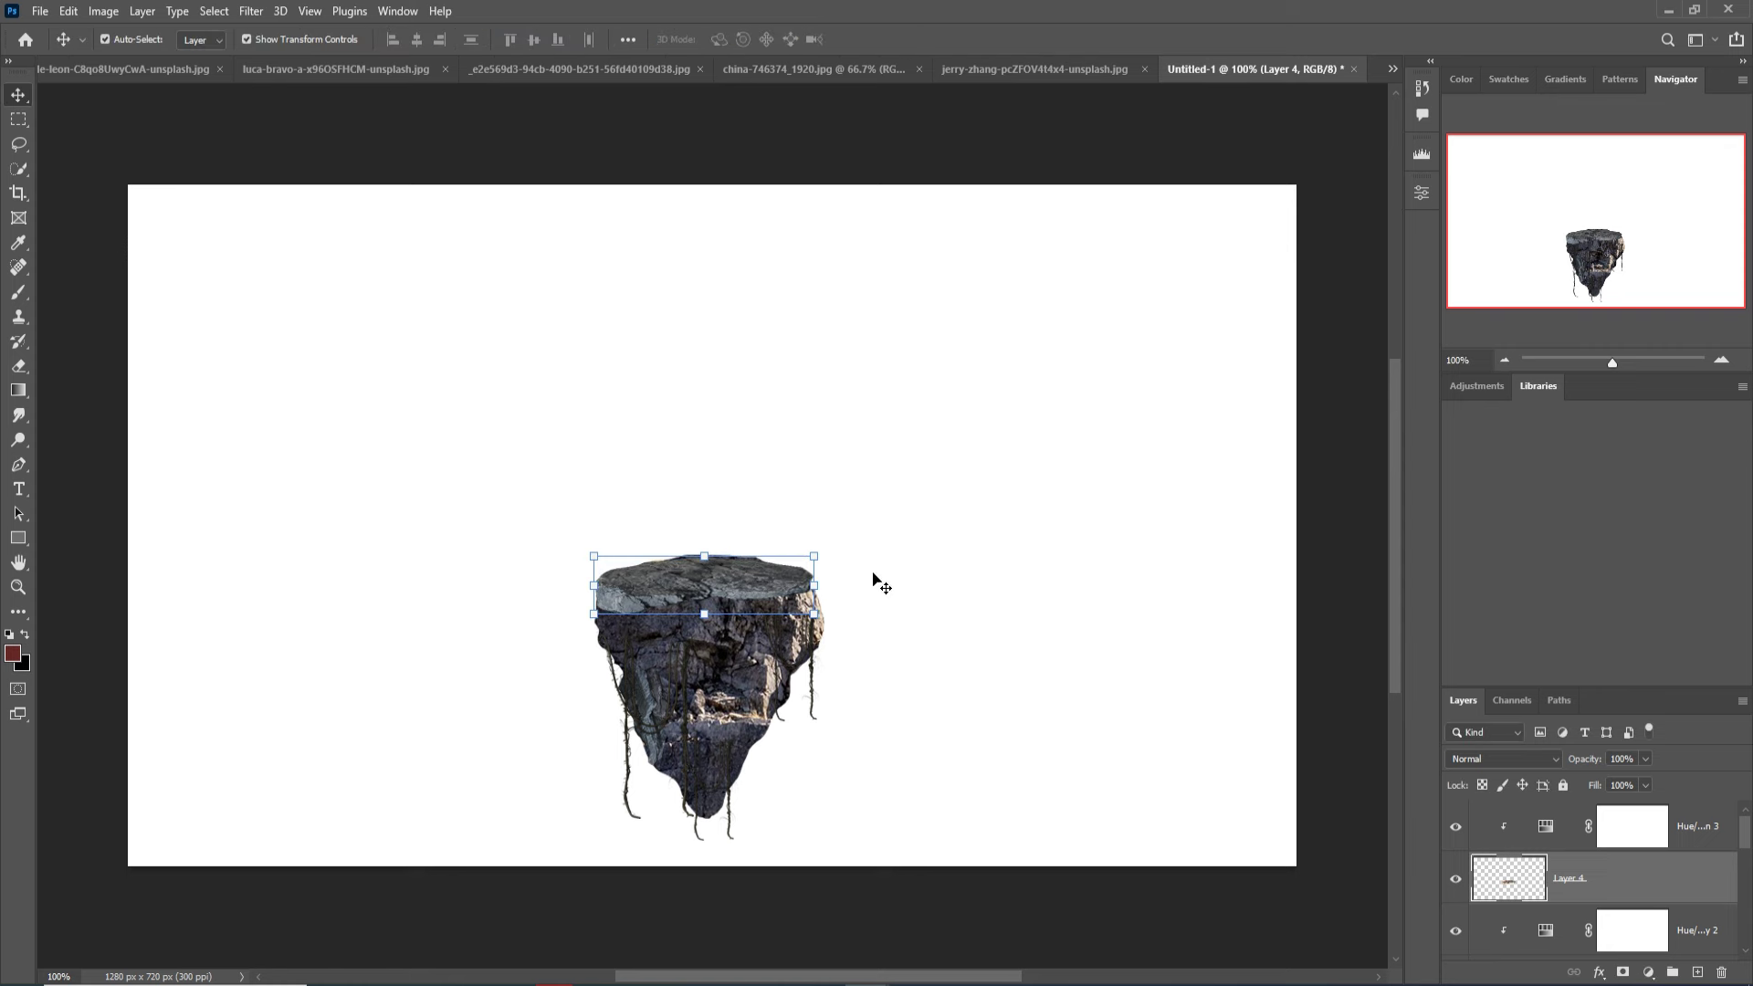
Copy the sea-of-clouds selection into Untitled-1 and close the clouds photo.
{"action": "left_click", "coordinate": [988, 69]}
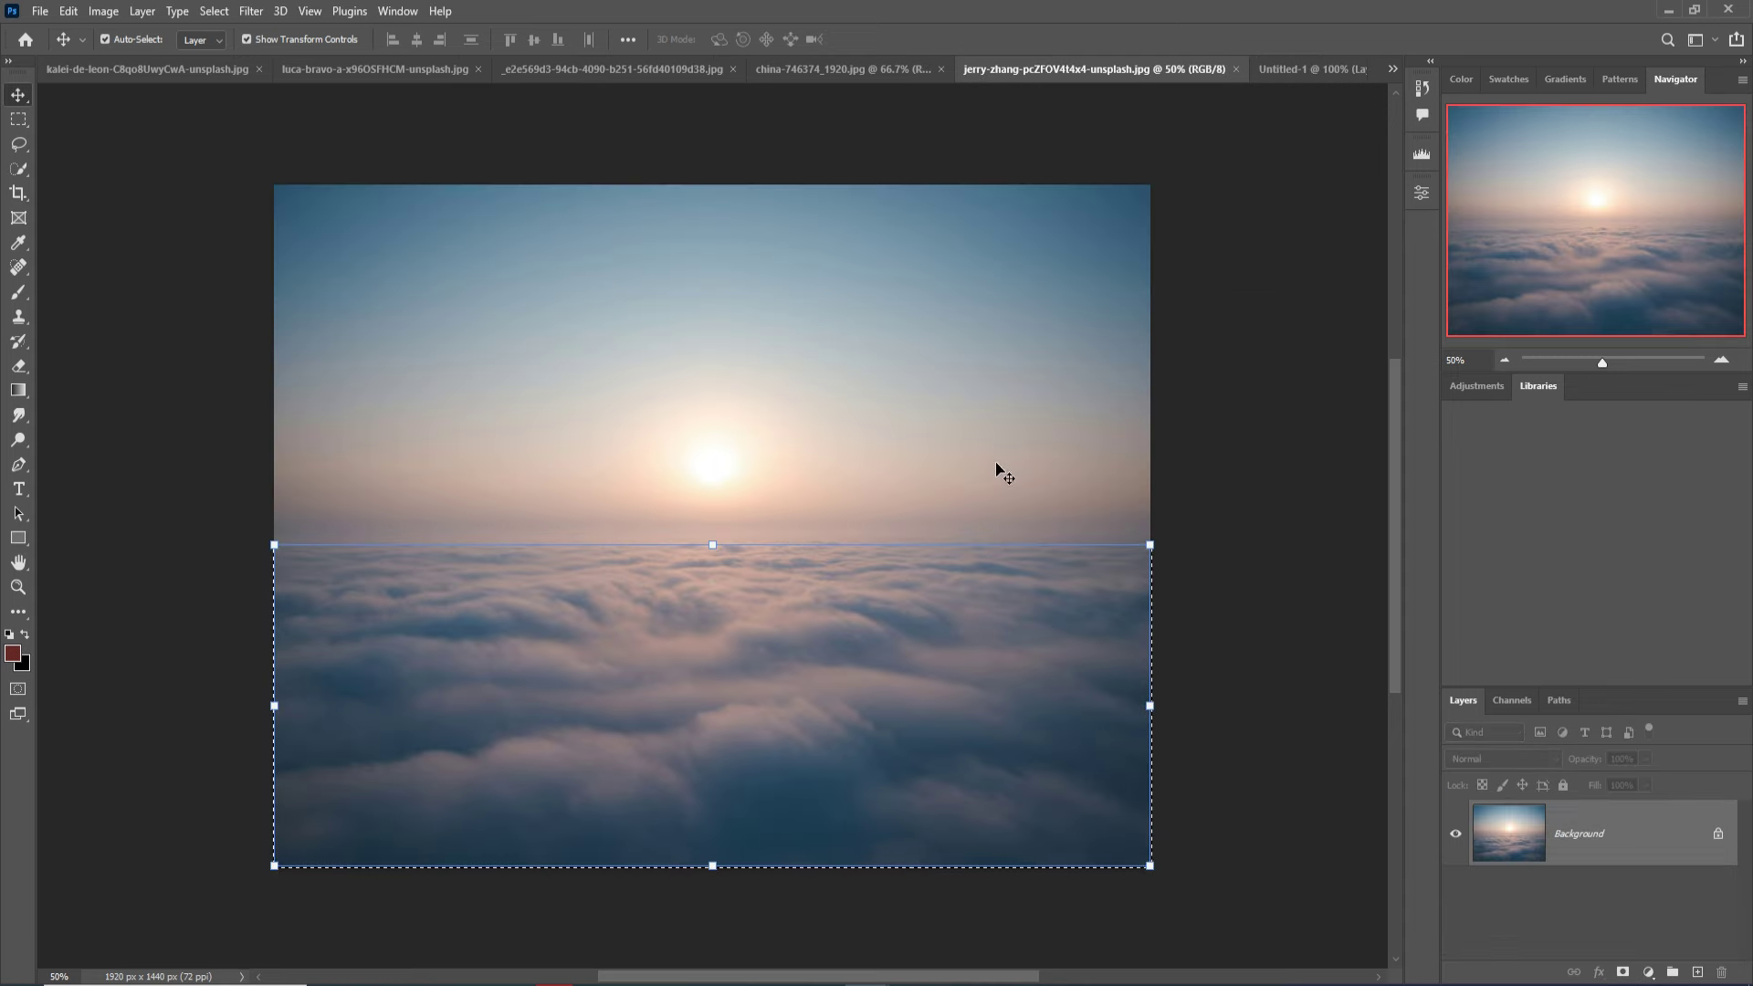
{"action": "left_click_drag", "start_coordinate": [1087, 70], "coordinate": [1087, 84]}
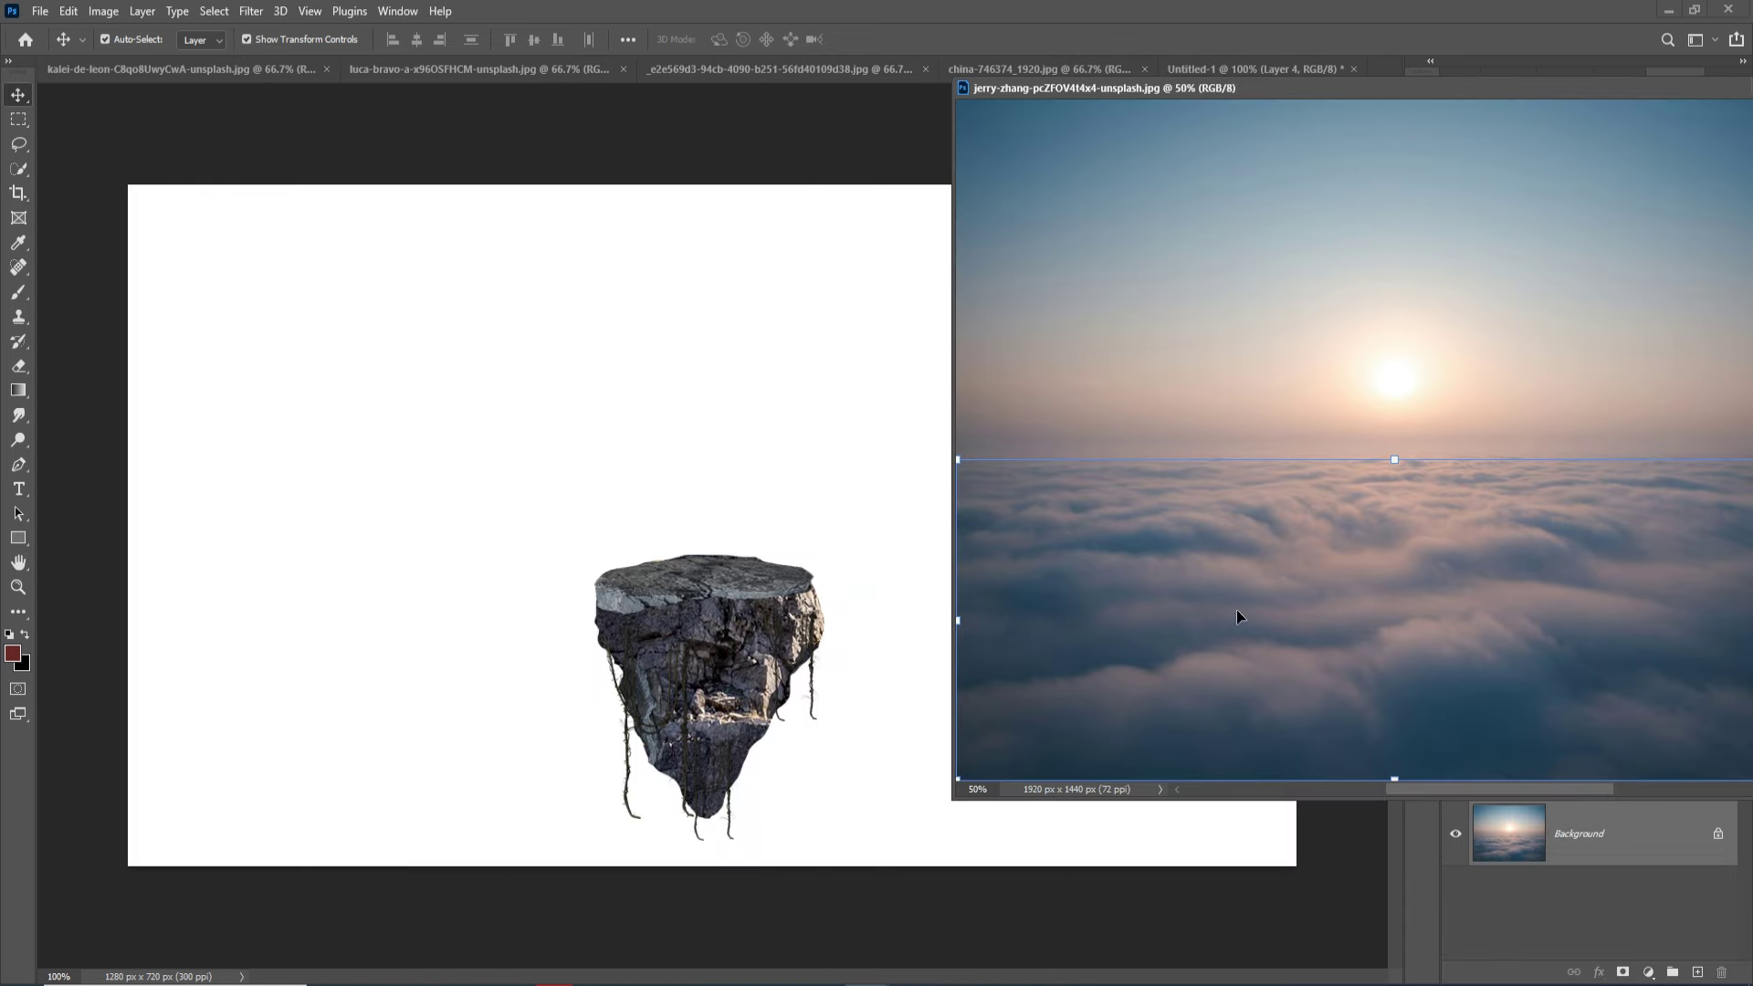
{"action": "mouse_move", "coordinate": [1329, 543]}
{"action": "left_mouse_down"}
{"action": "mouse_move", "coordinate": [1345, 604]}
{"action": "mouse_move", "coordinate": [824, 502]}
{"action": "left_mouse_up"}
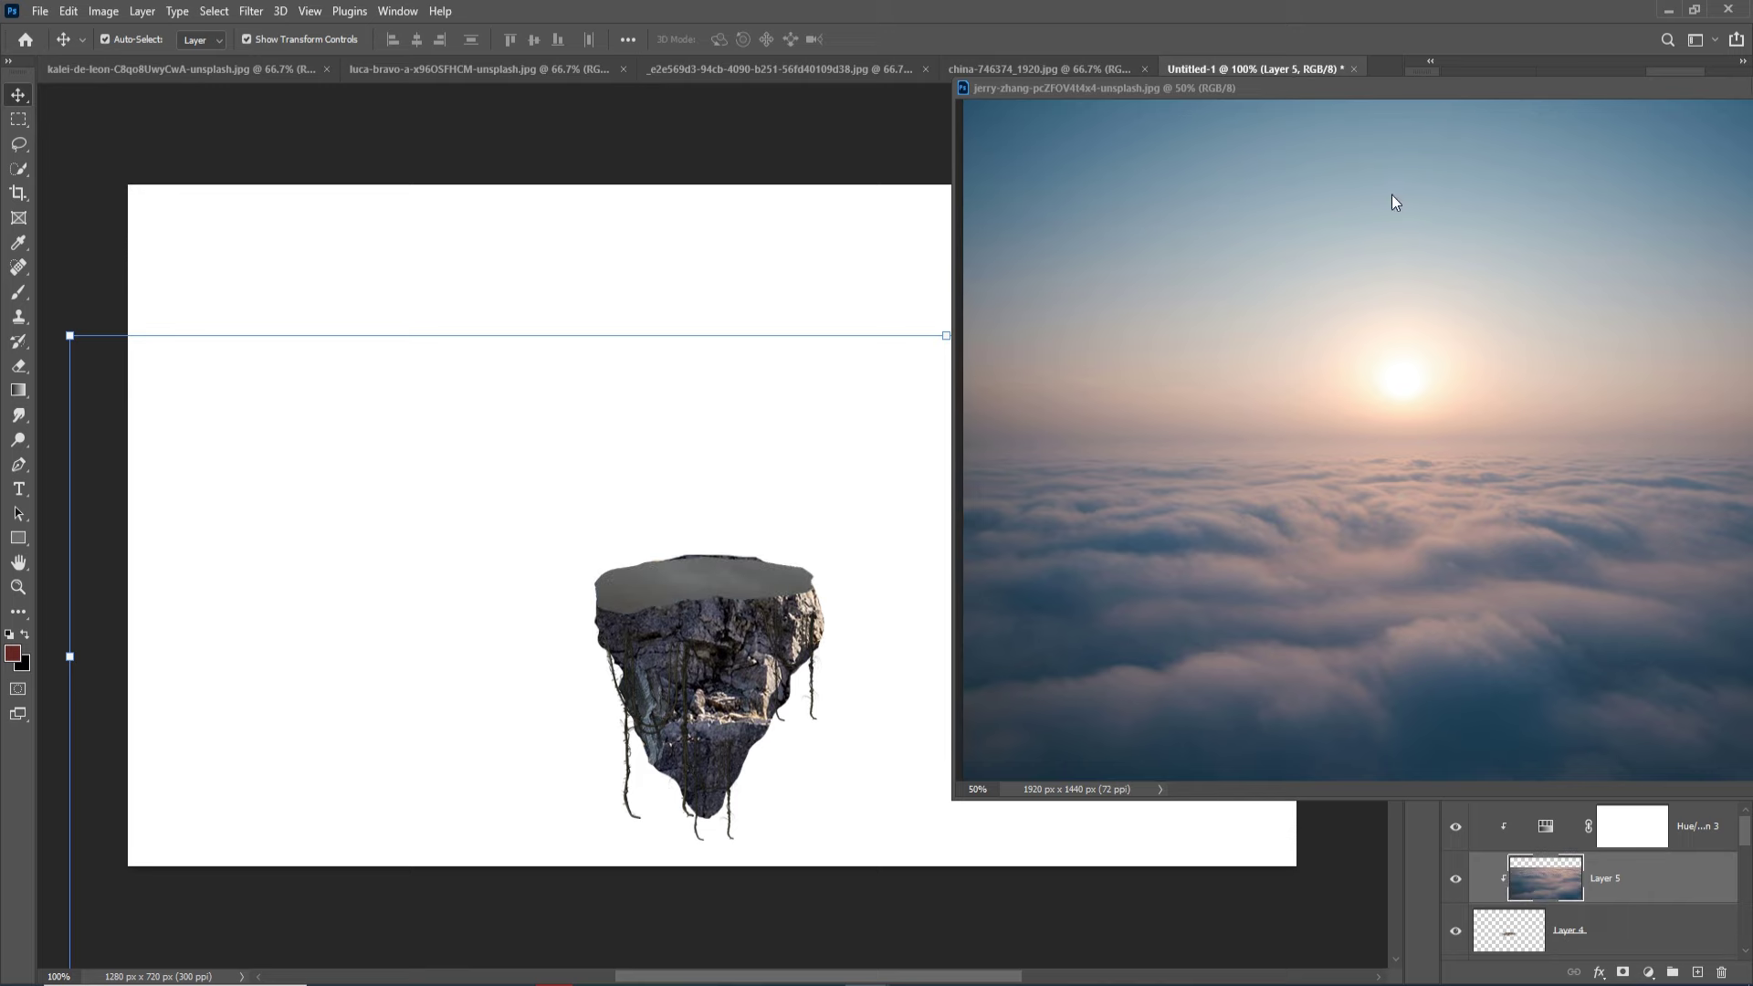
{"action": "left_click_drag", "start_coordinate": [1509, 92], "coordinate": [811, 415]}
{"action": "left_click", "coordinate": [1132, 415]}
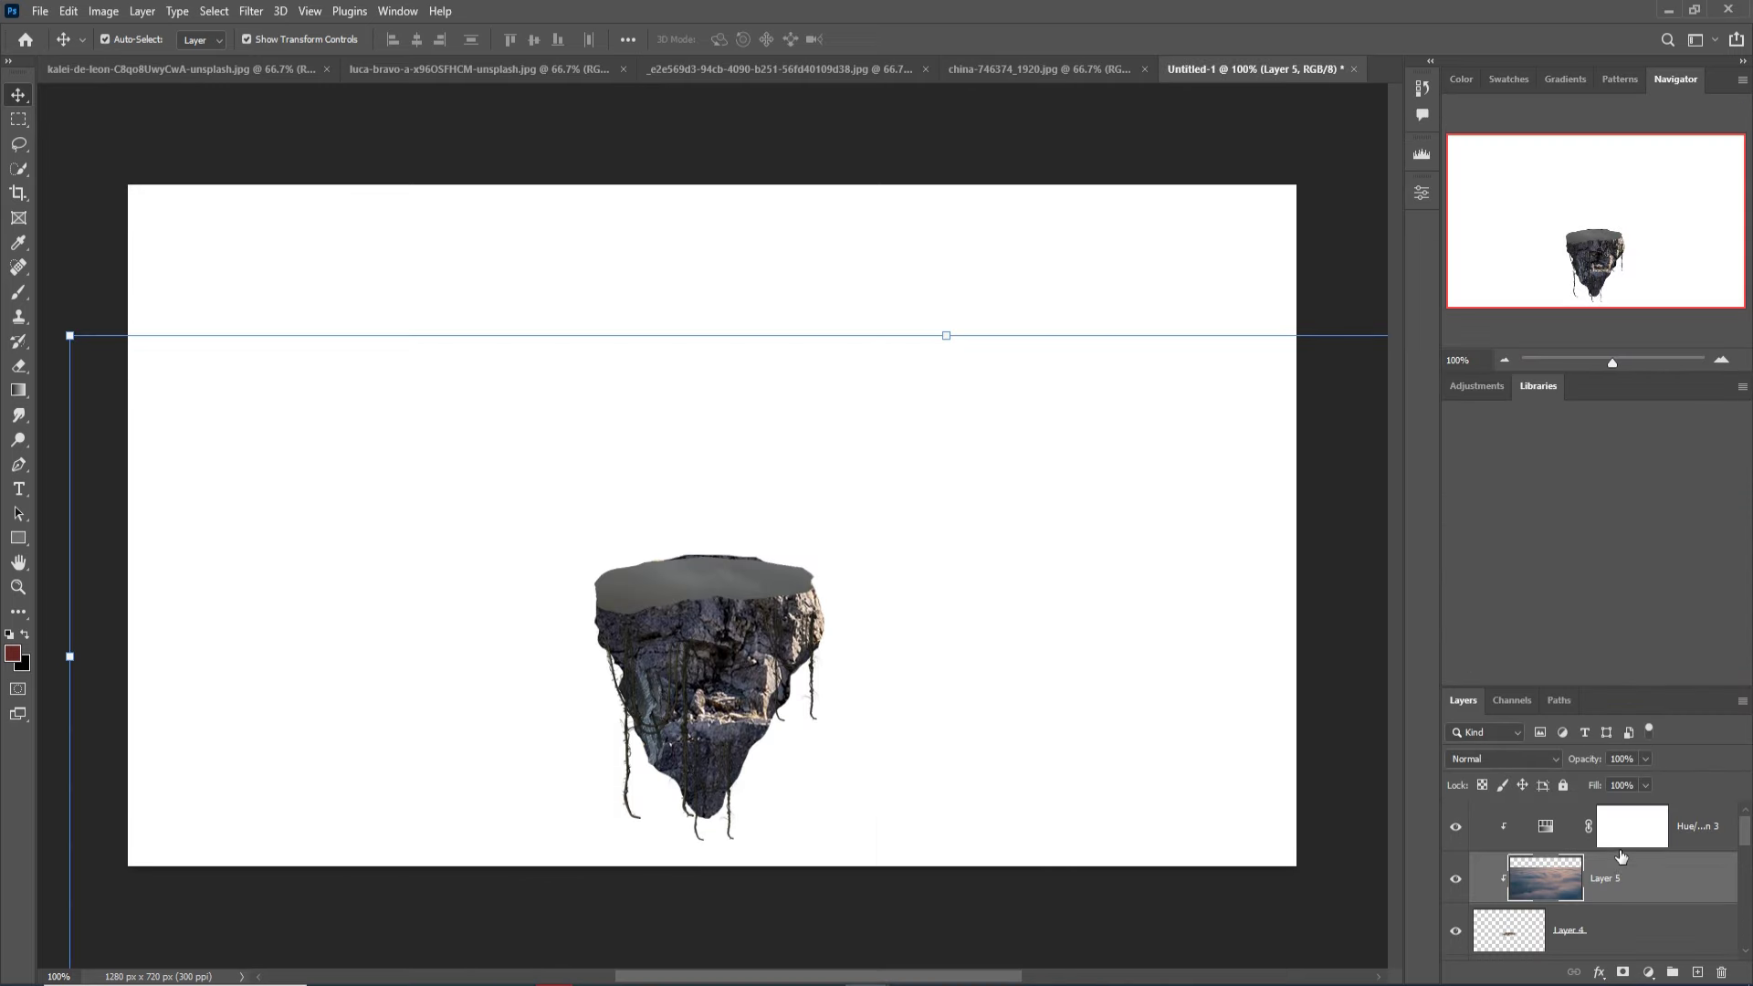
Move the clouds layer (Layer 5) down to sit just above Background.
{"action": "right_click", "coordinate": [1671, 887]}
{"action": "key", "text": "Escape"}
{"action": "mouse_move", "coordinate": [1671, 887]}
{"action": "left_mouse_down"}
{"action": "mouse_move", "coordinate": [1544, 975]}
{"action": "mouse_move", "coordinate": [1685, 927]}
{"action": "left_mouse_up"}
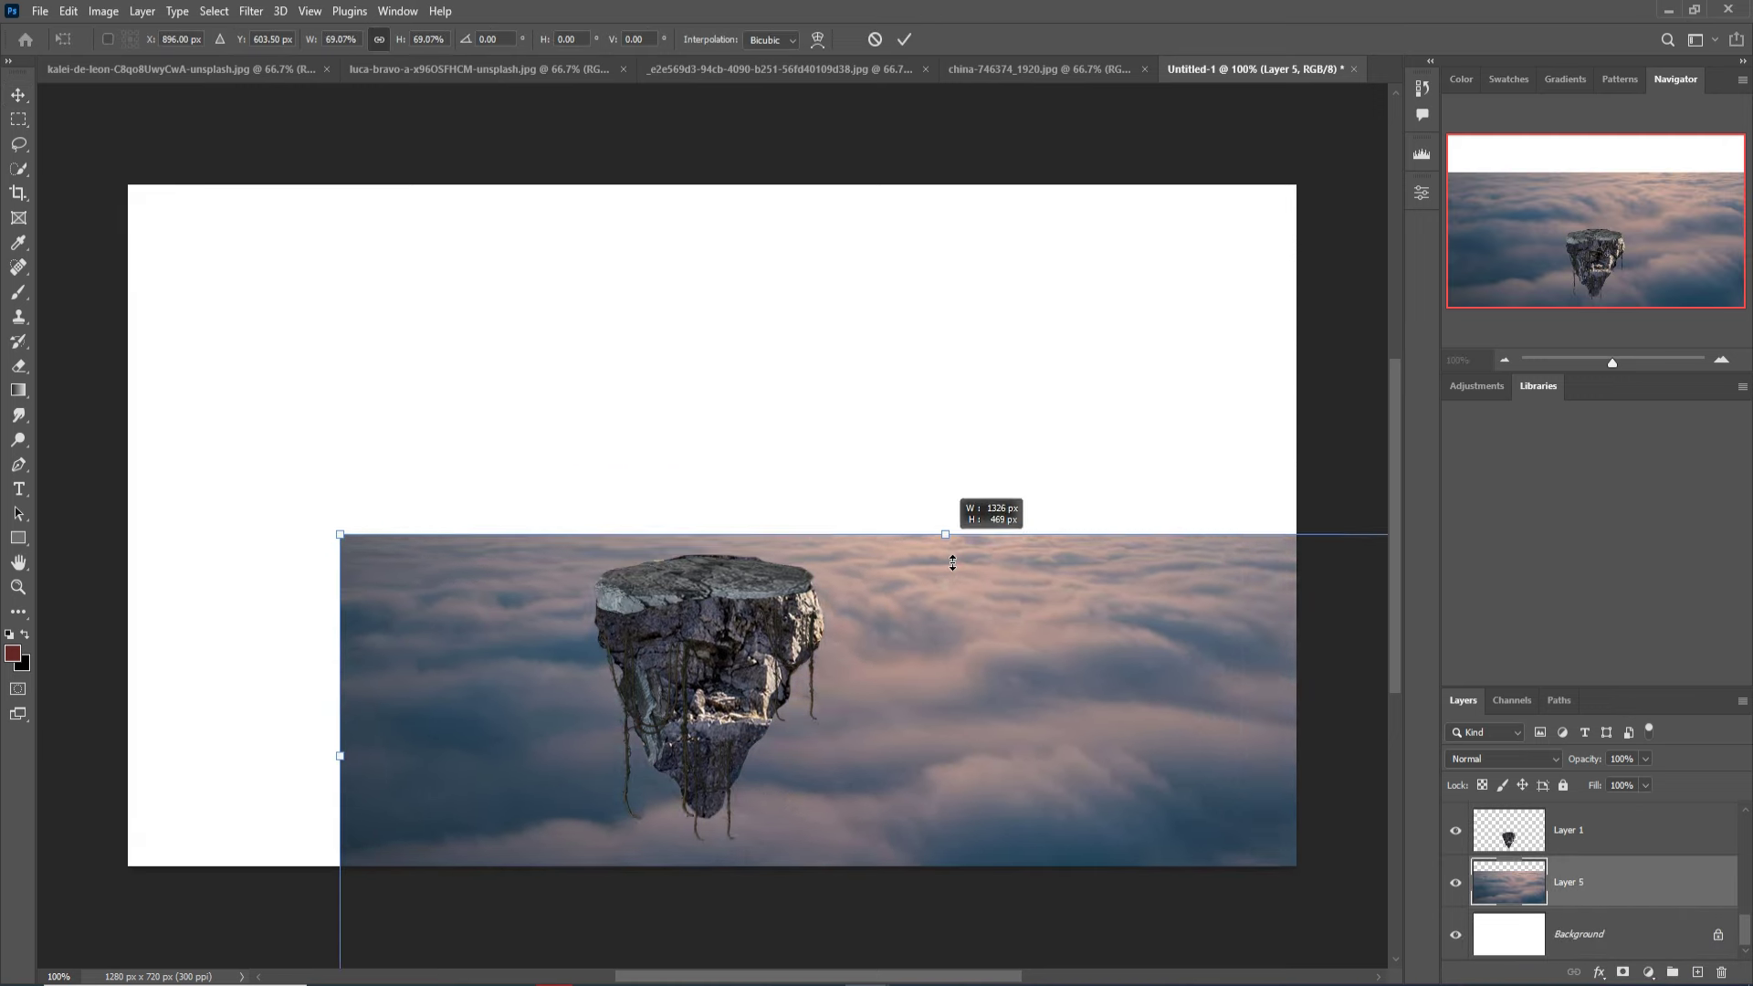
Stretch the clouds across the full canvas width, filling the lower two-thirds beneath the rock.
{"action": "left_click_drag", "start_coordinate": [956, 354], "coordinate": [949, 708]}
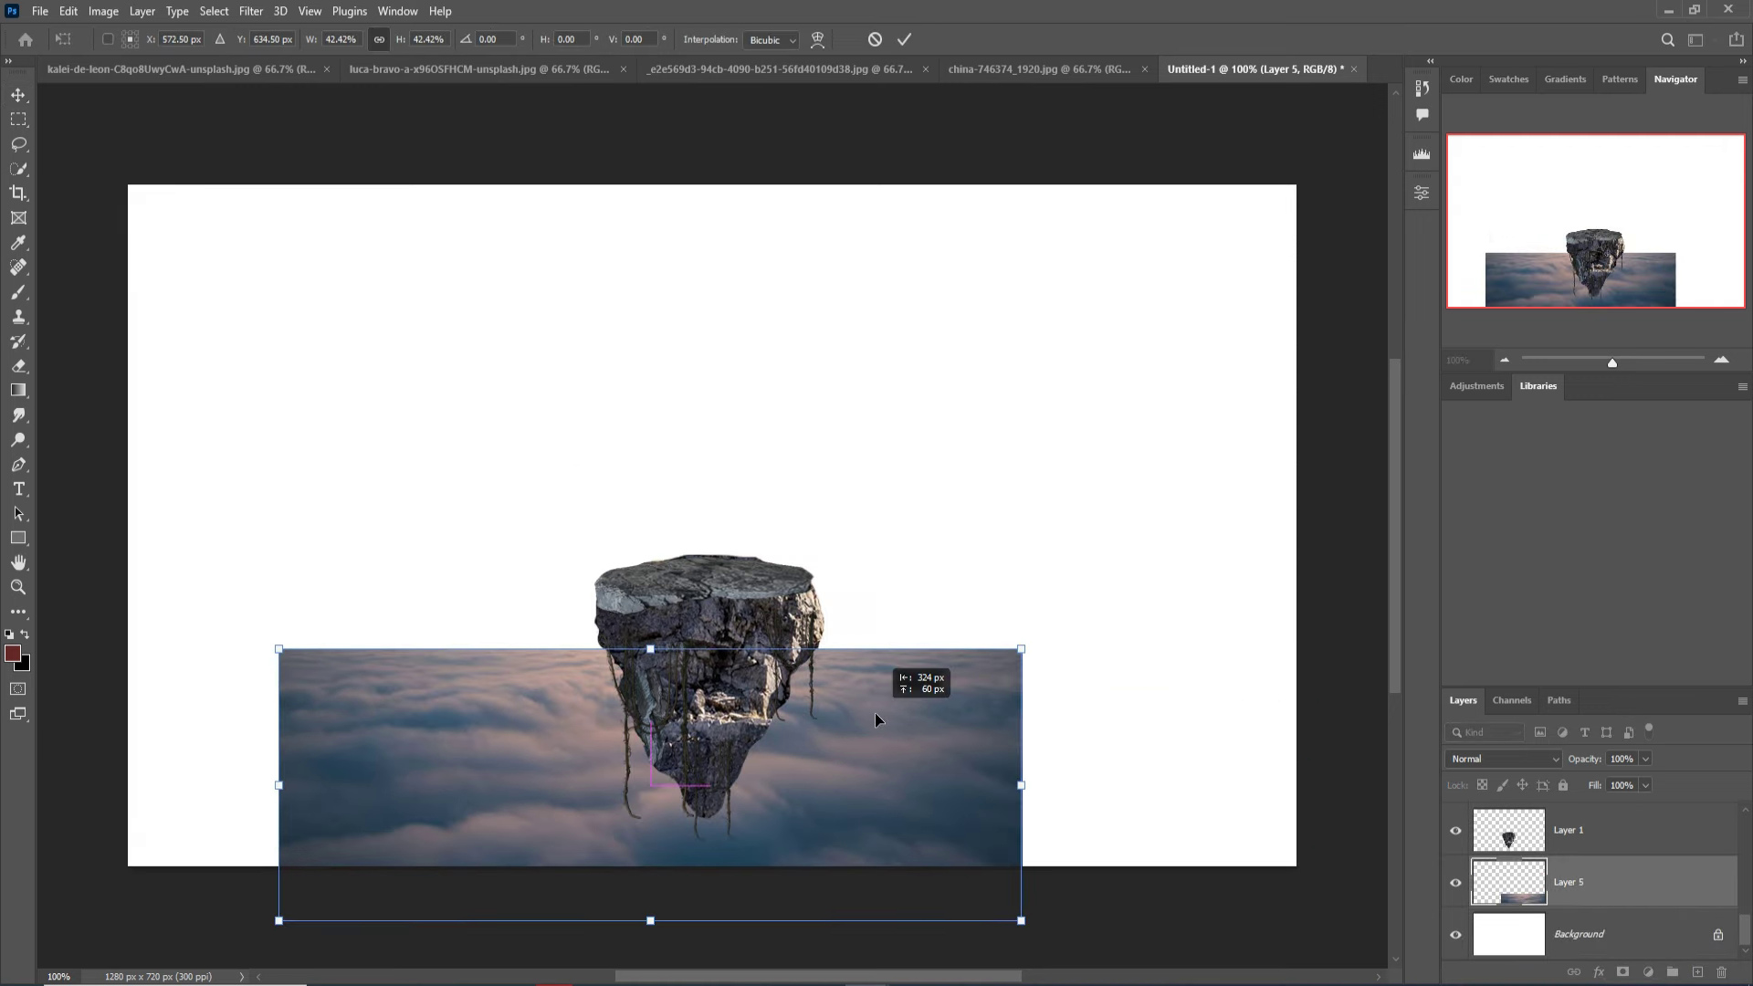
{"action": "left_click_drag", "start_coordinate": [1148, 780], "coordinate": [811, 786]}
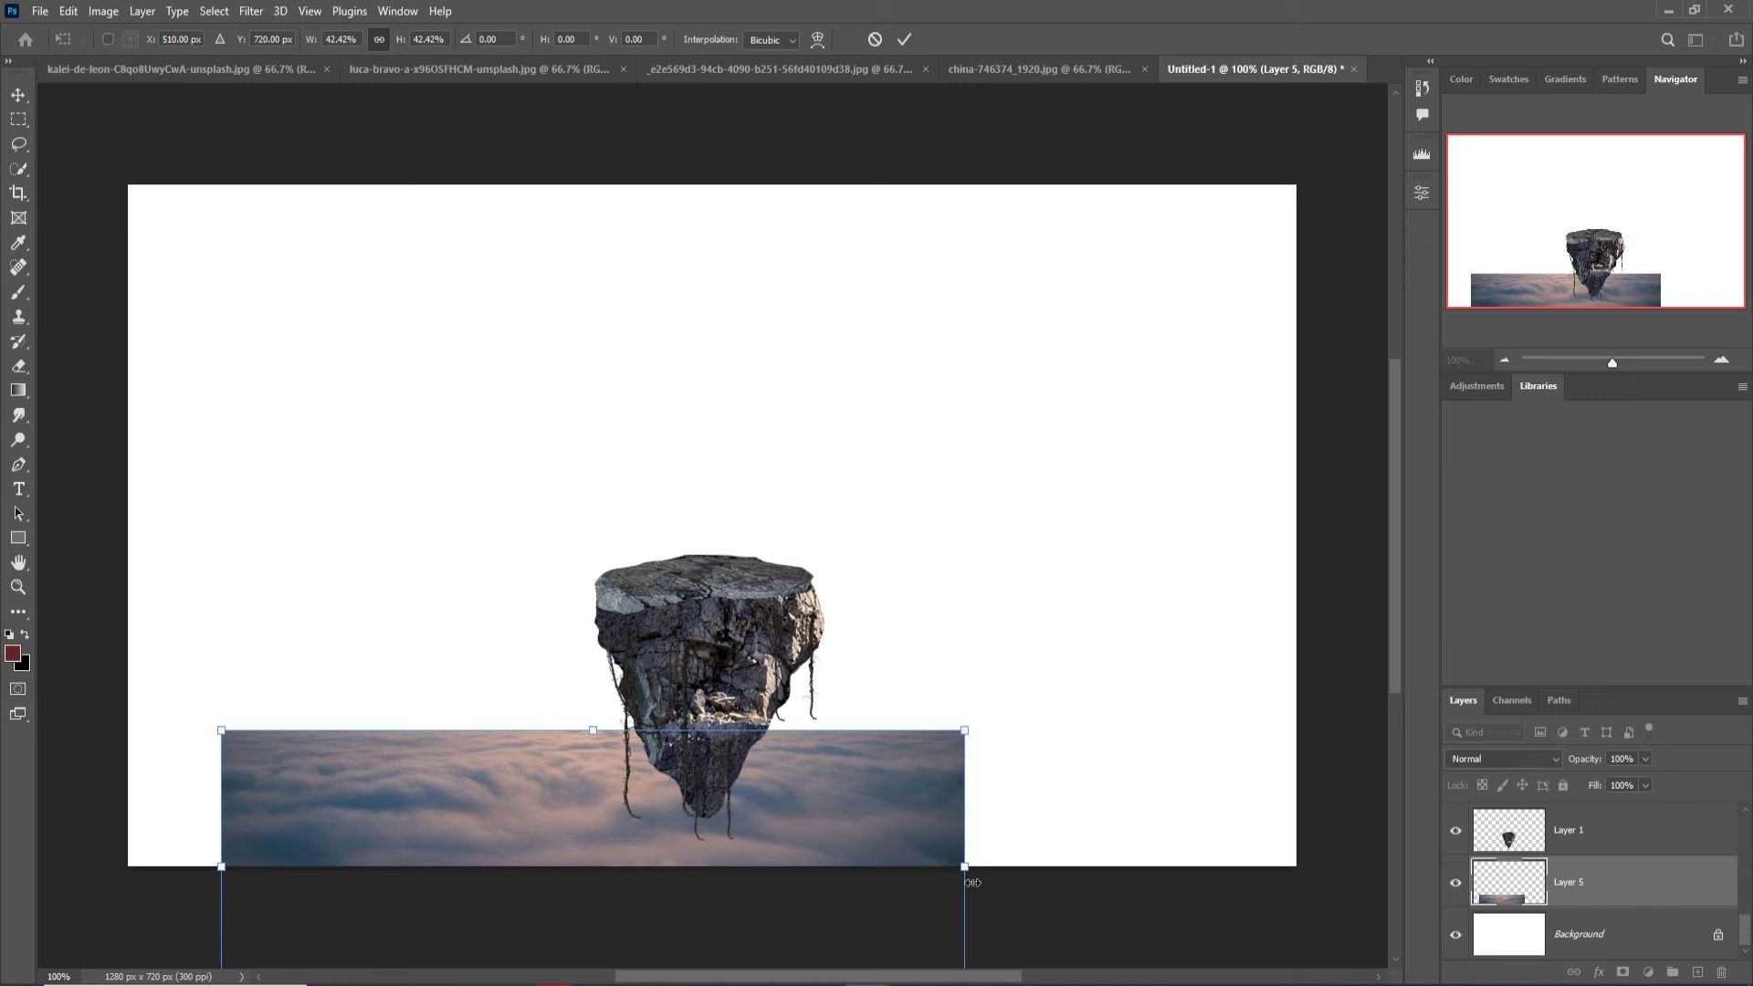
{"action": "left_click_drag", "start_coordinate": [970, 877], "coordinate": [1305, 878]}
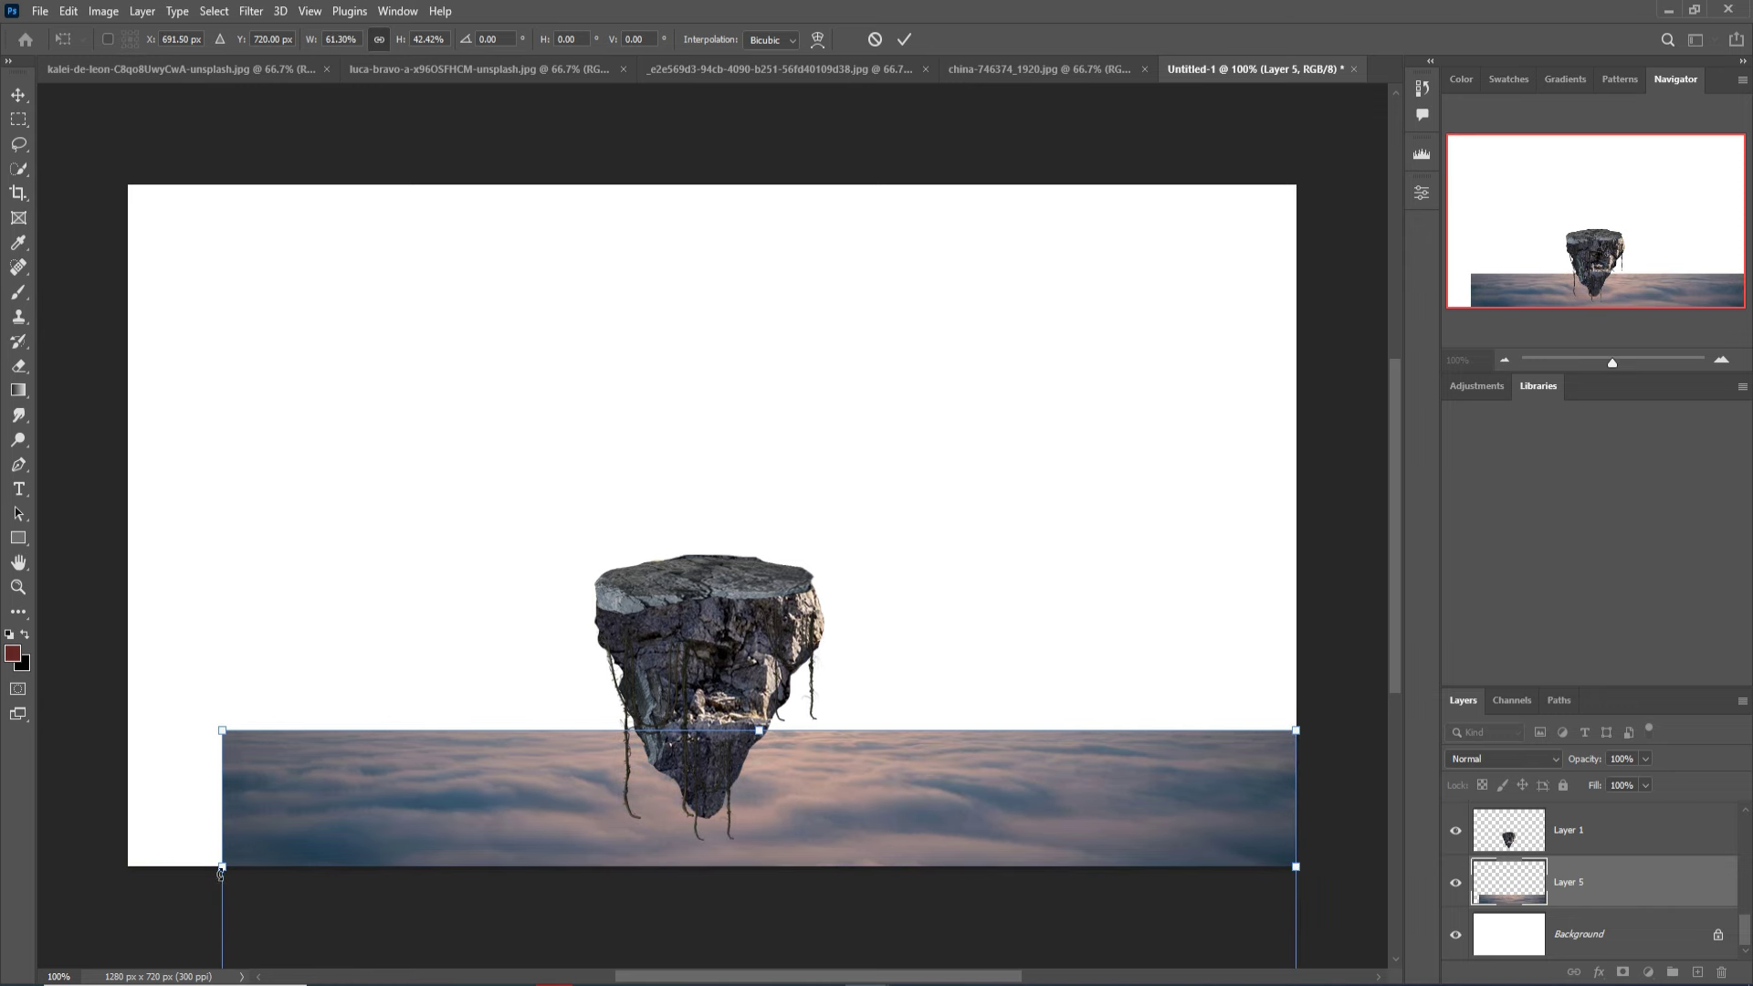
{"action": "left_click_drag", "start_coordinate": [236, 879], "coordinate": [141, 879]}
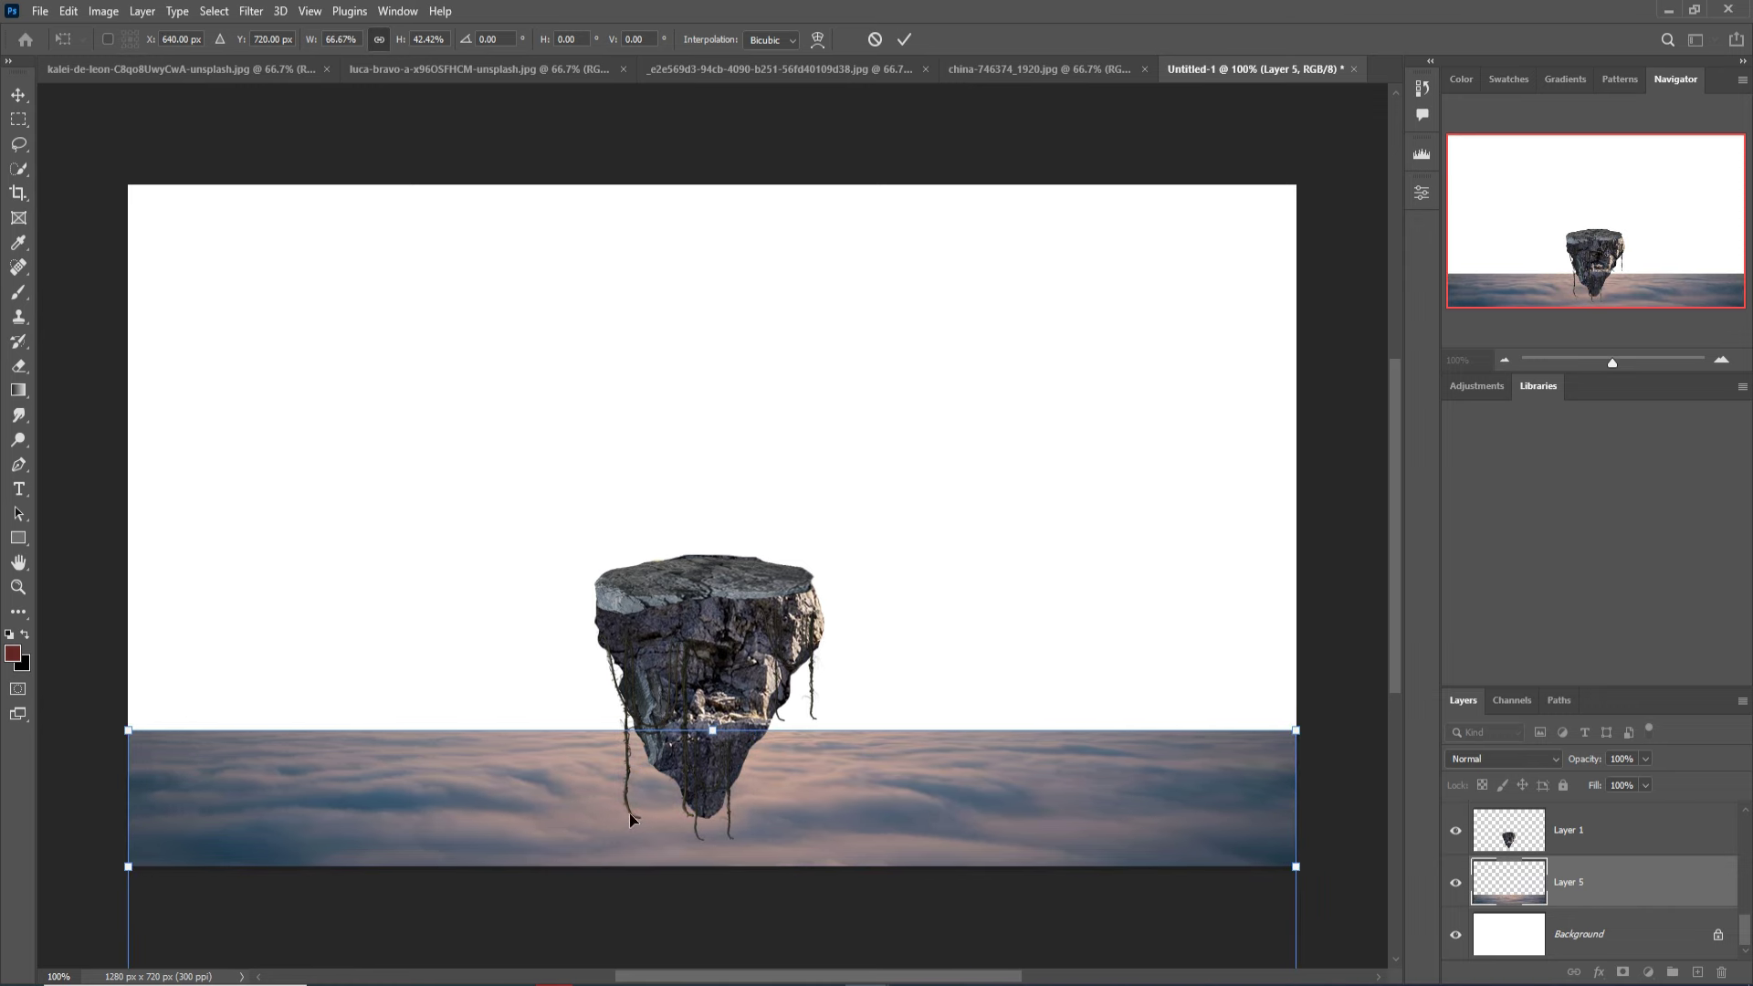
{"action": "left_click_drag", "start_coordinate": [713, 731], "coordinate": [713, 586]}
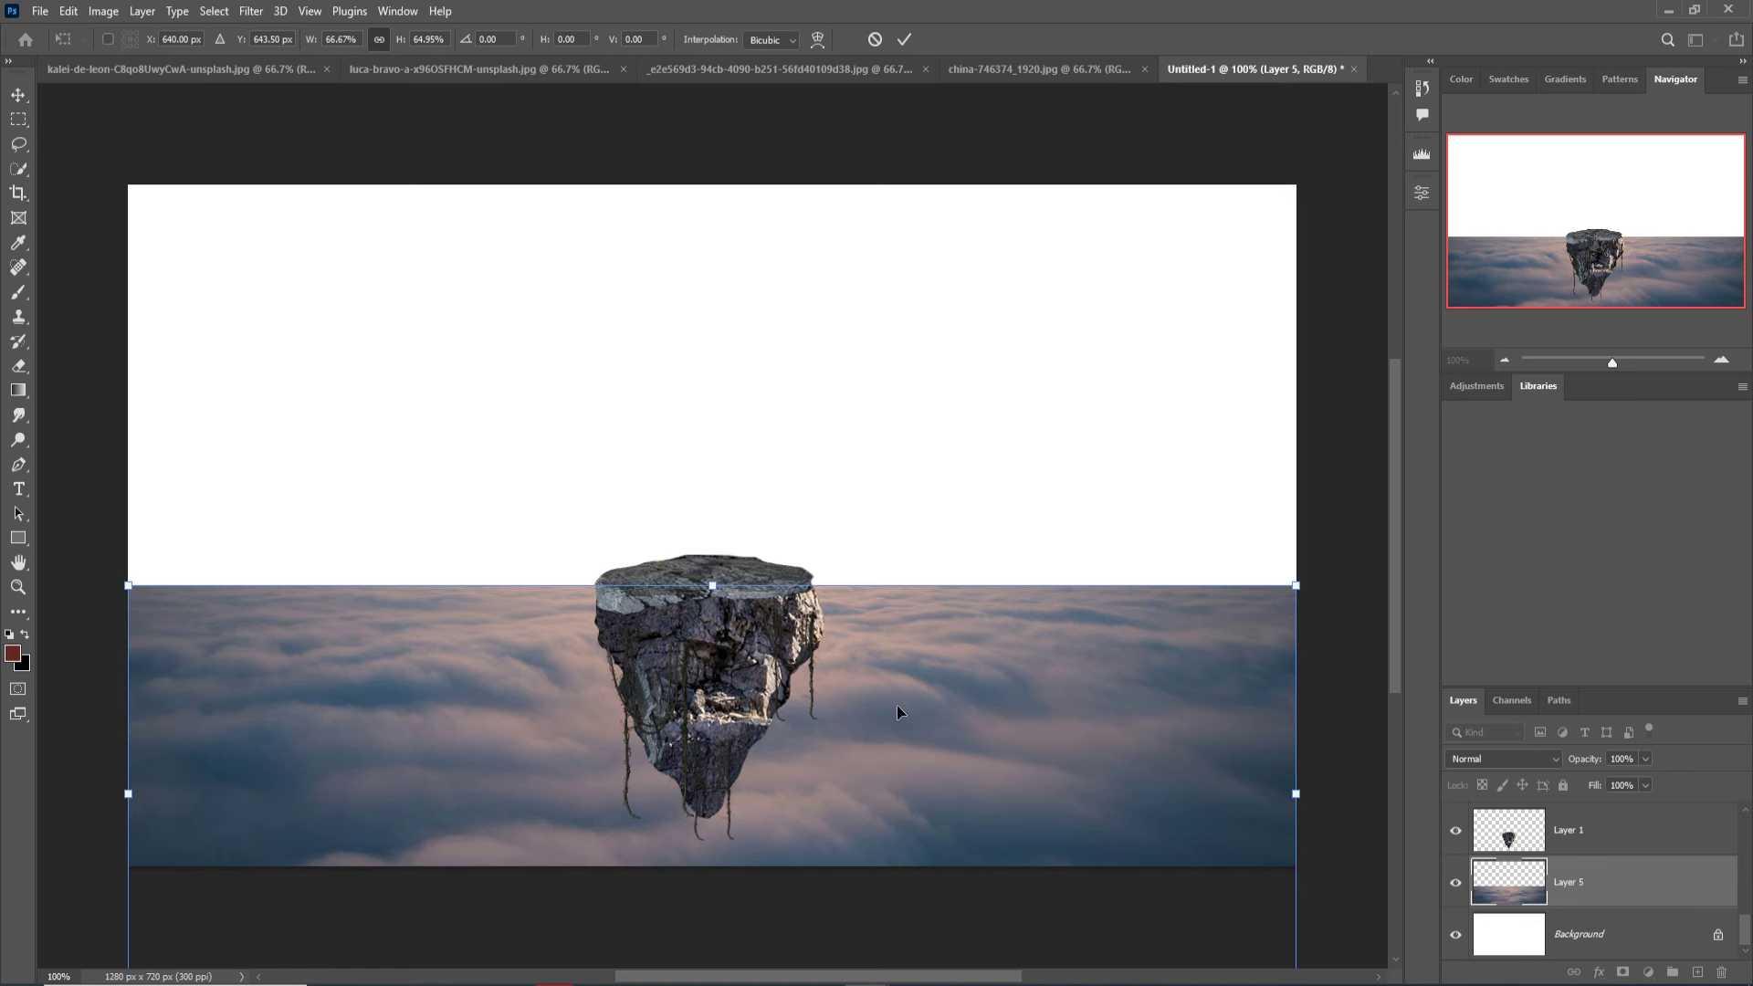
{"action": "left_click_drag", "start_coordinate": [896, 703], "coordinate": [896, 618]}
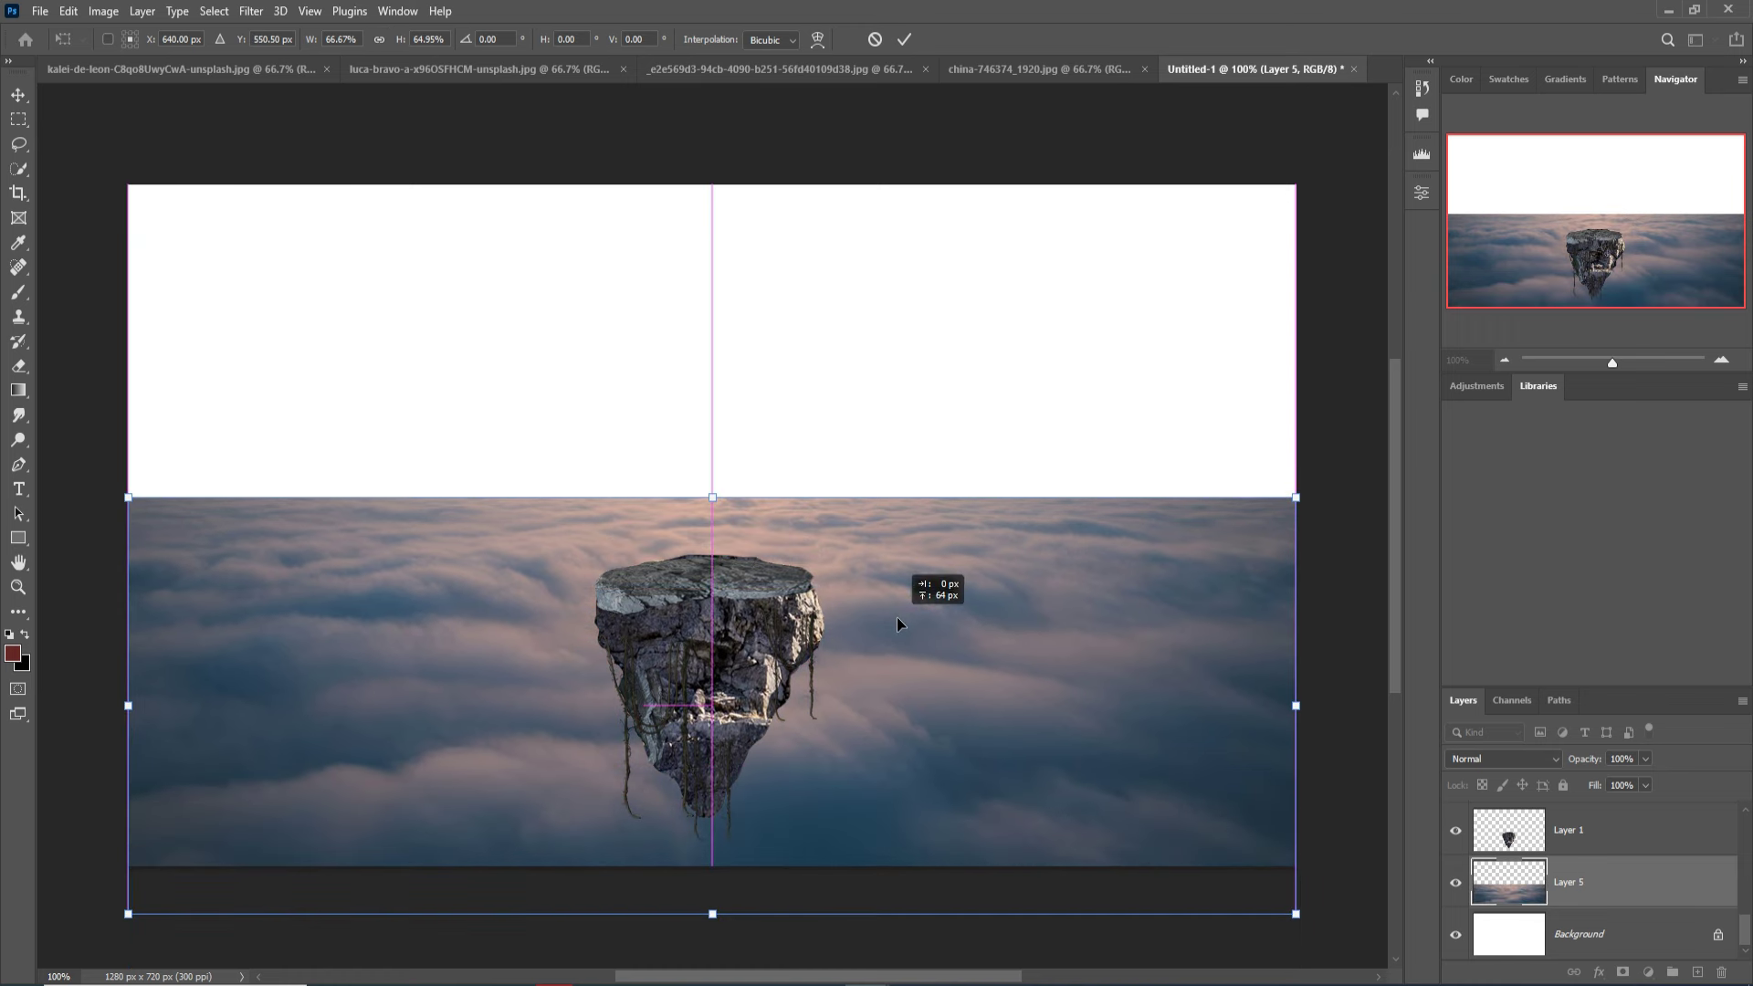
{"action": "left_click_drag", "start_coordinate": [1311, 716], "coordinate": [1329, 716]}
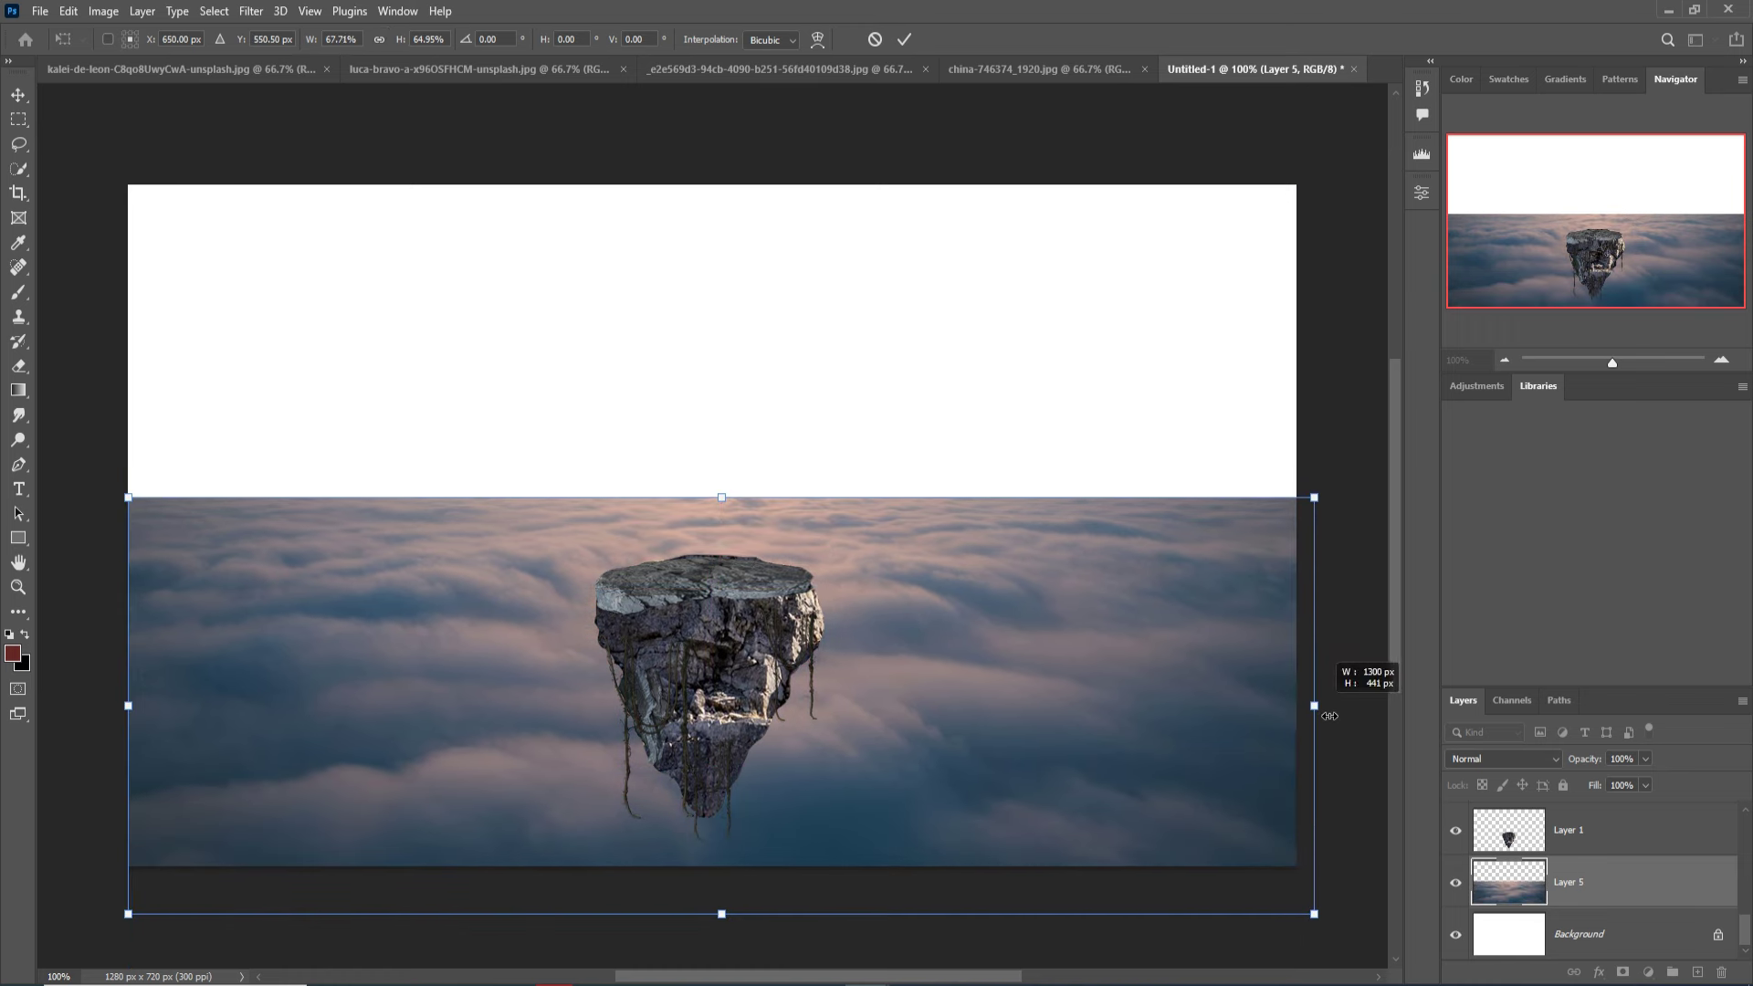
{"action": "left_click_drag", "start_coordinate": [136, 725], "coordinate": [113, 725]}
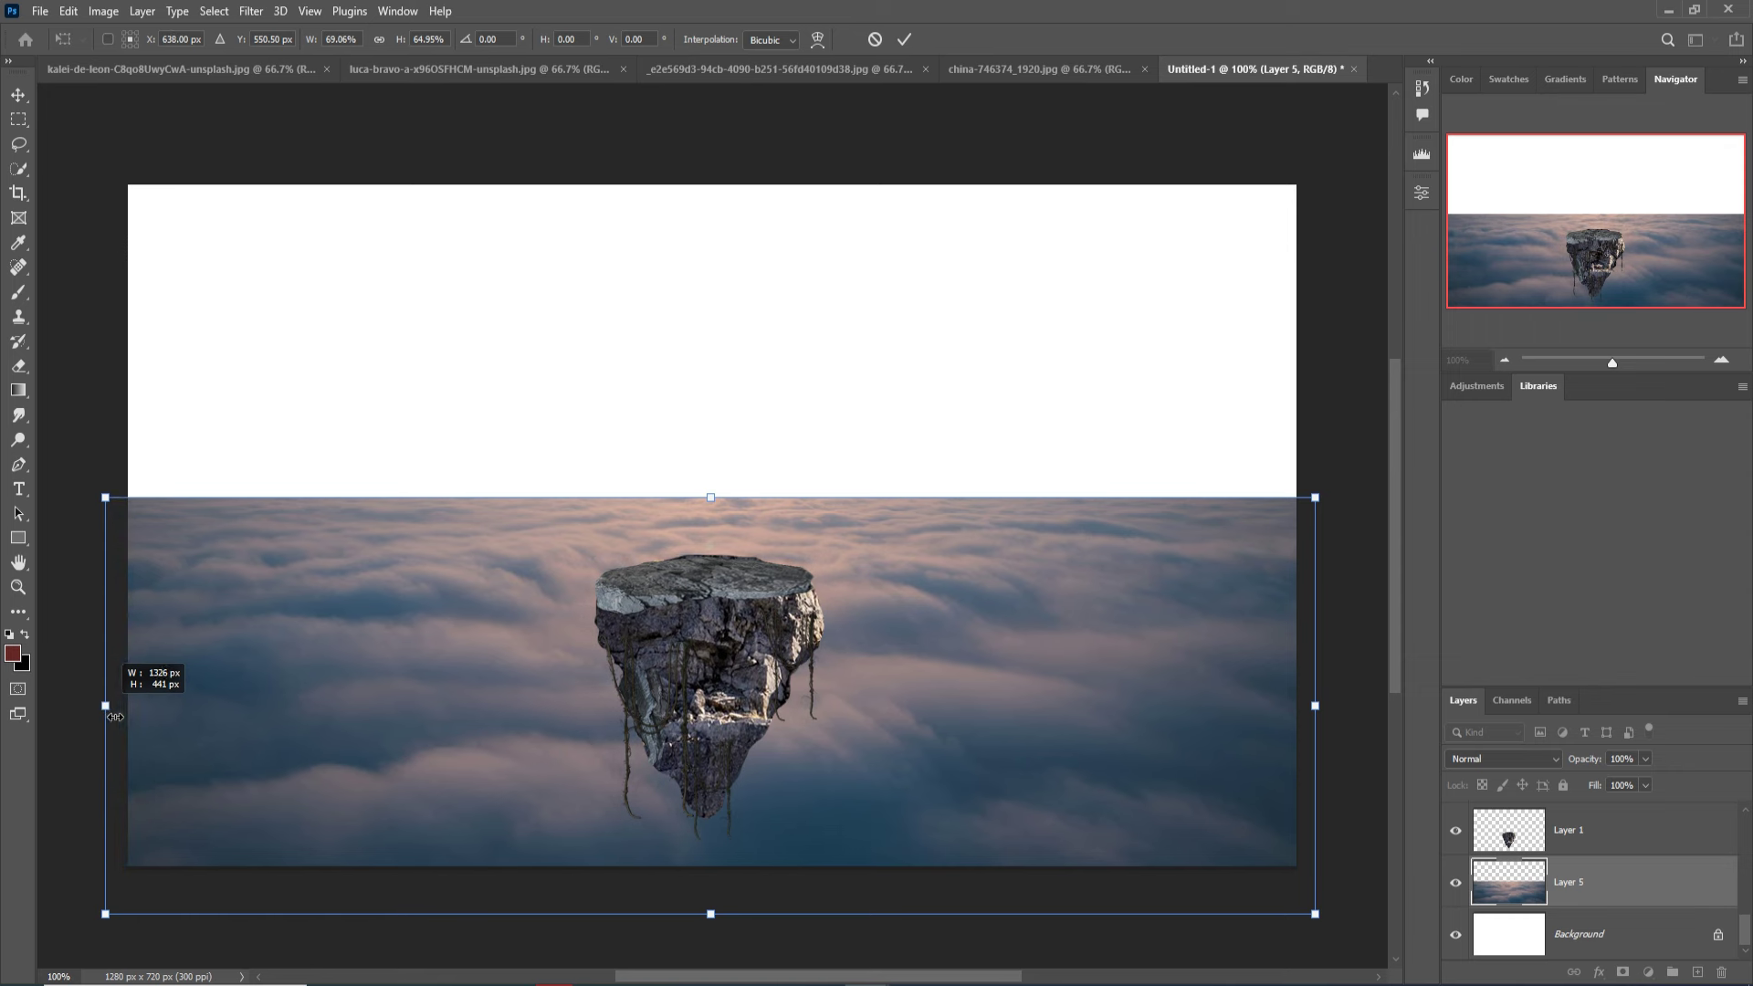
{"action": "left_click_drag", "start_coordinate": [721, 924], "coordinate": [721, 916]}
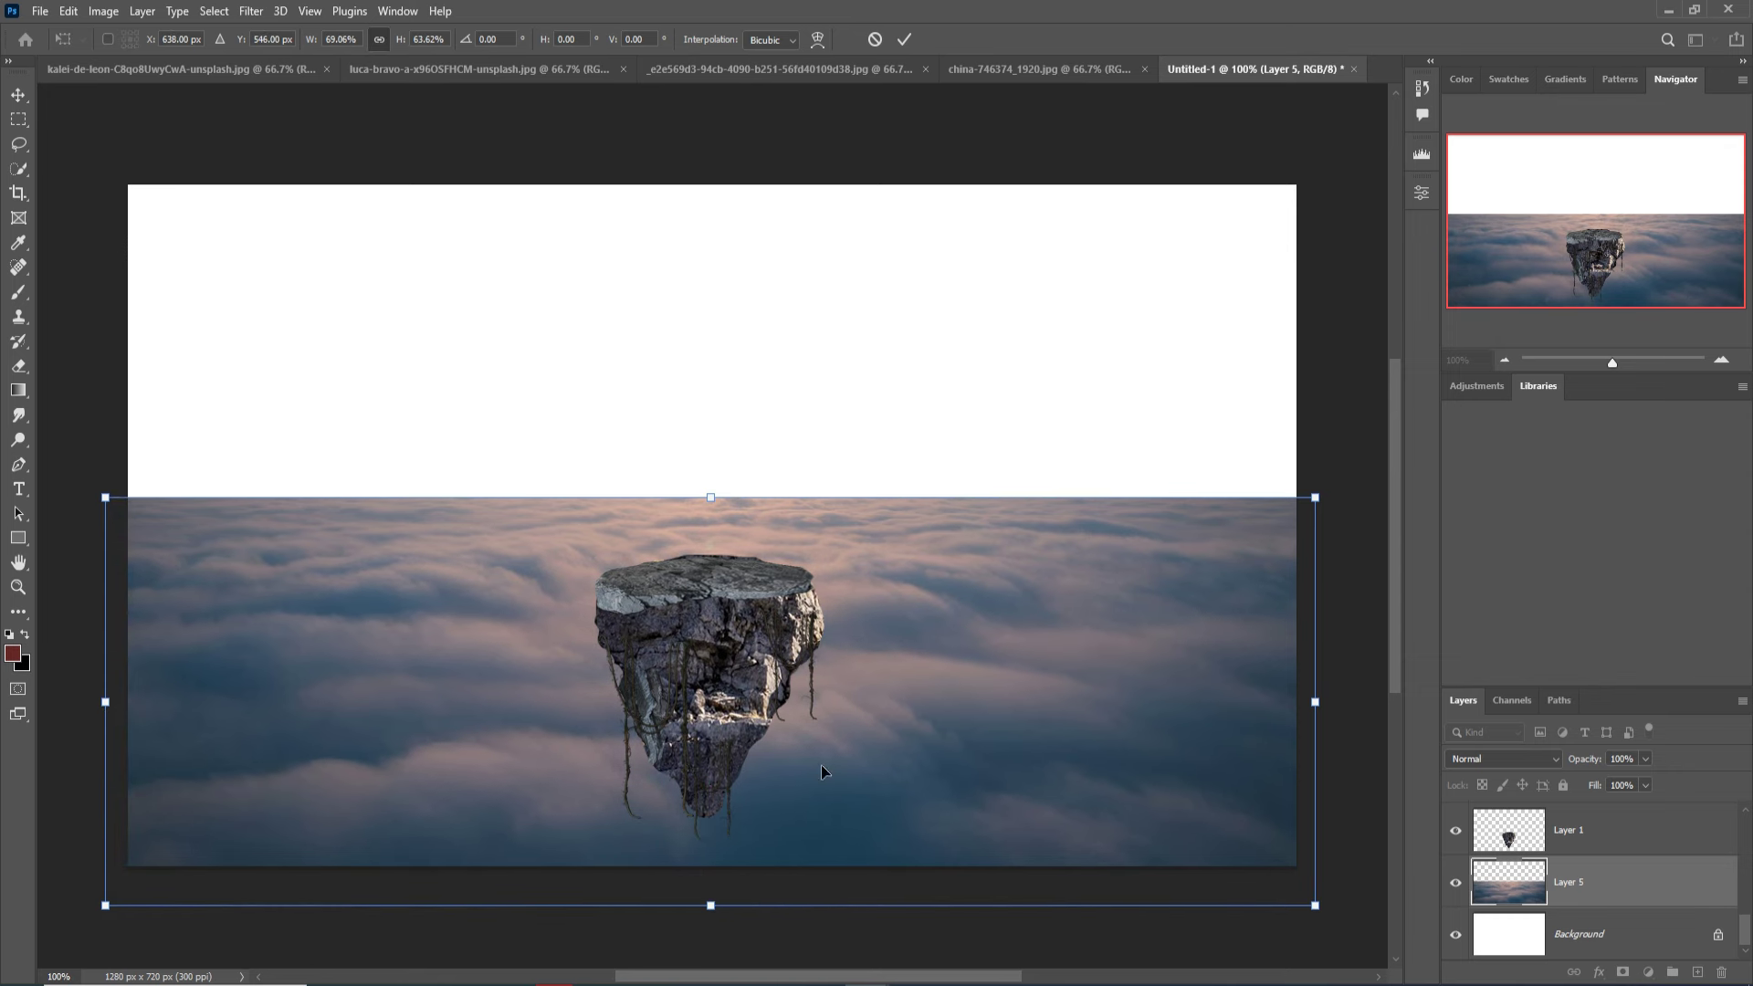
{"action": "left_click", "coordinate": [902, 41]}
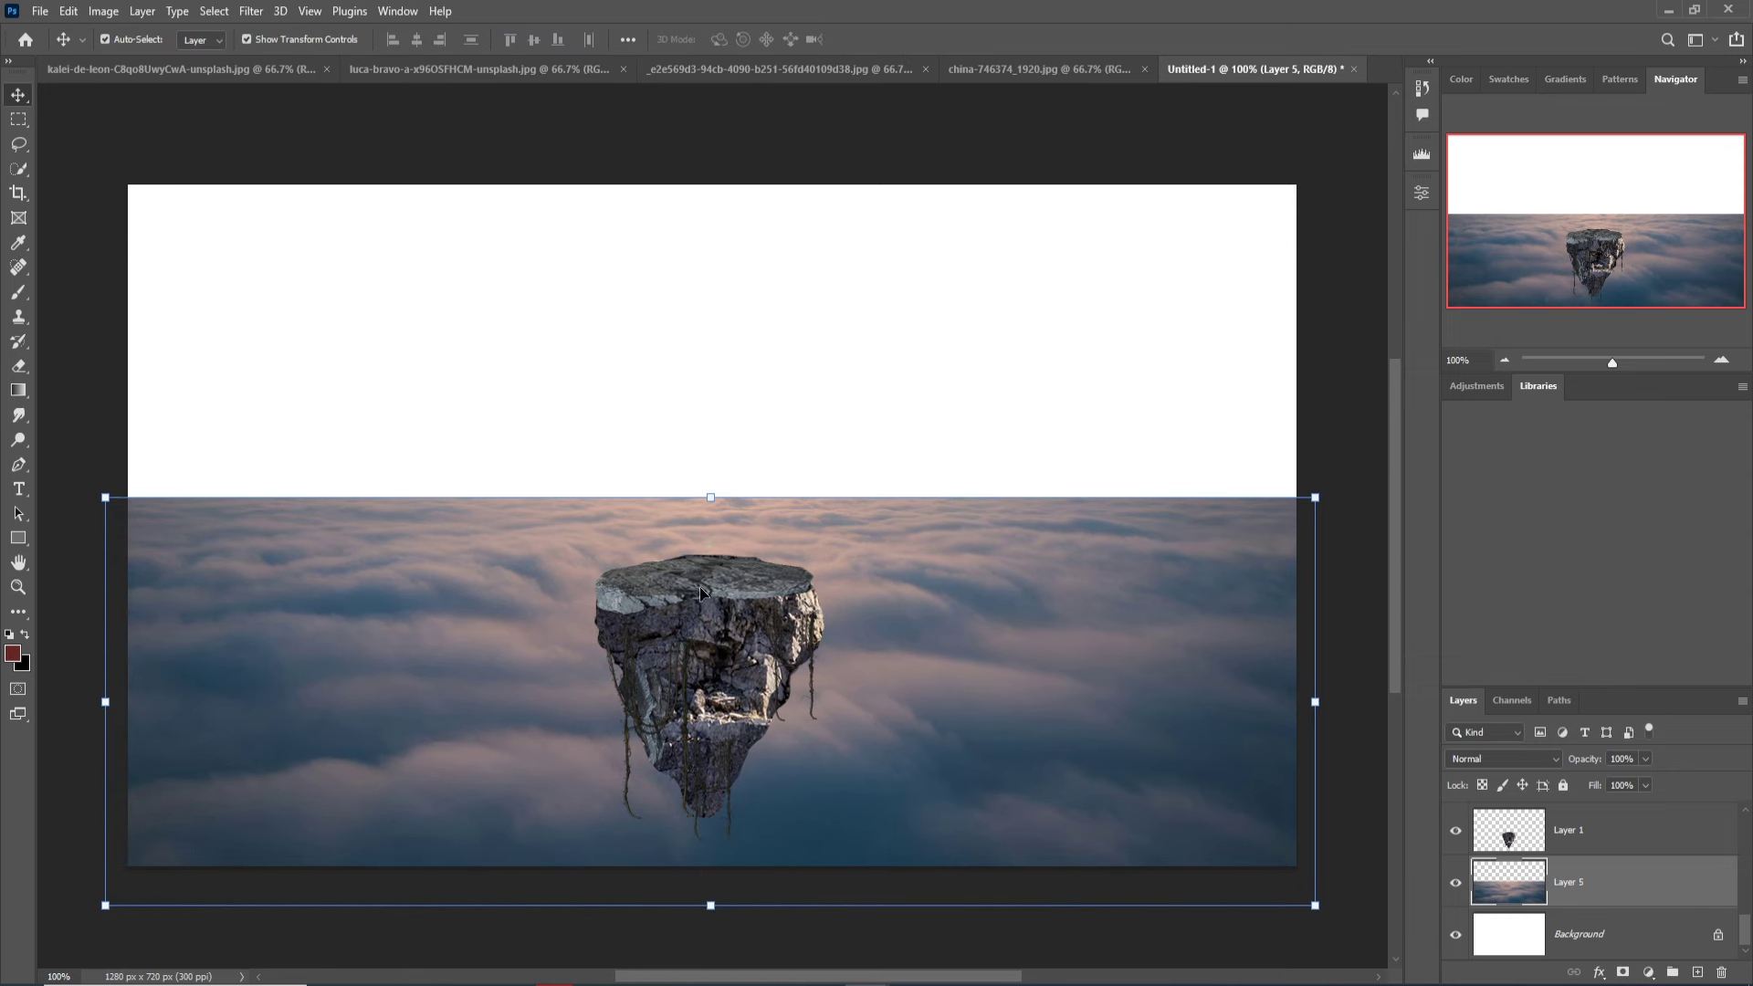
{"action": "left_click", "coordinate": [699, 587]}
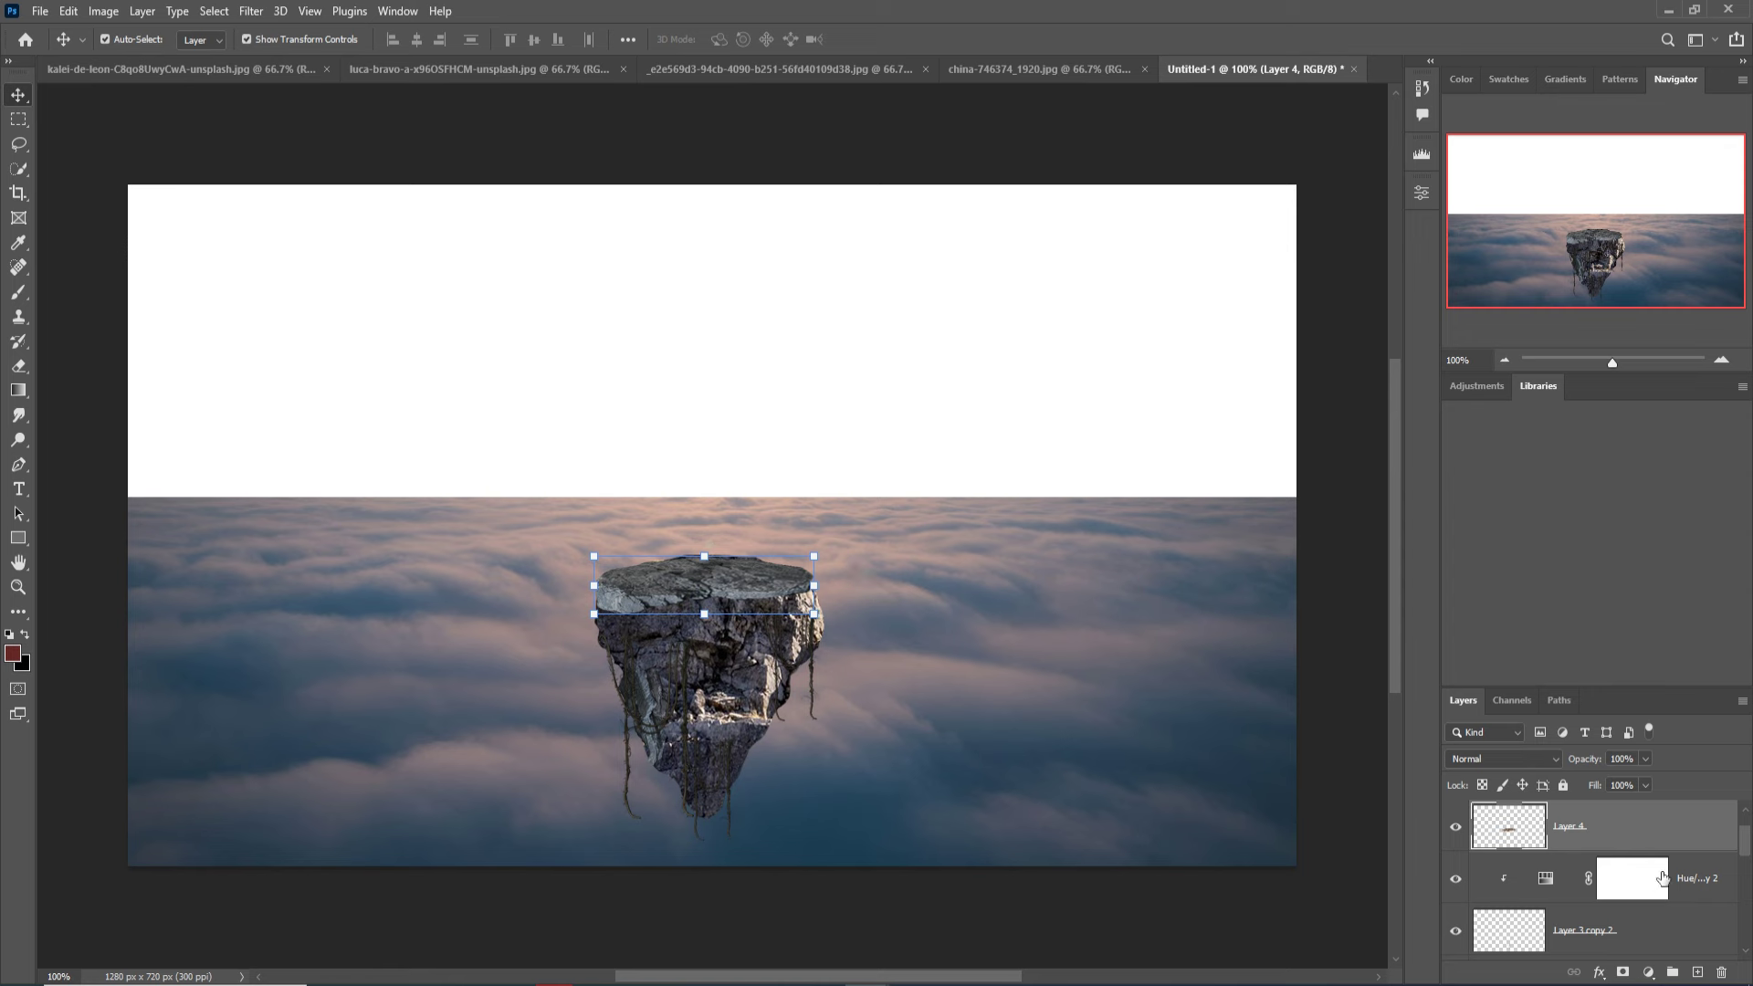
Enlarge both rock layers to 122.82%, centre them horizontally, and nudge them down.
{"action": "left_click_drag", "start_coordinate": [1740, 848], "coordinate": [1741, 922]}
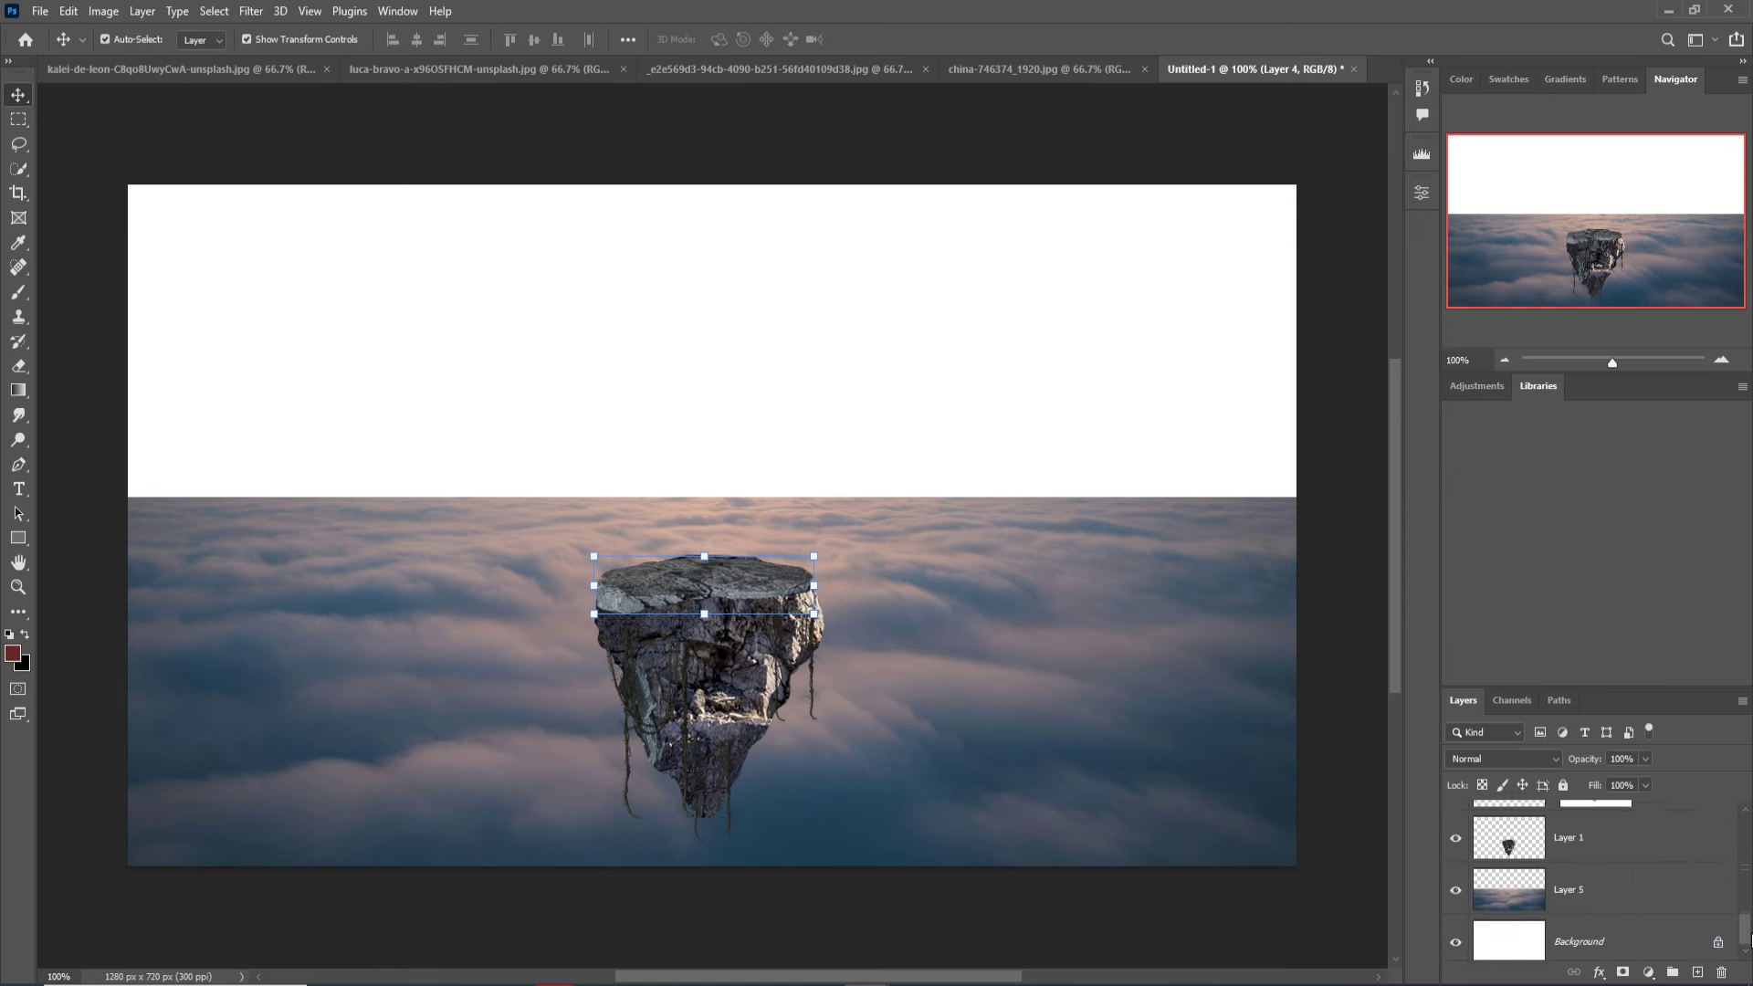
{"action": "left_click", "coordinate": [1534, 857], "text": "shift"}
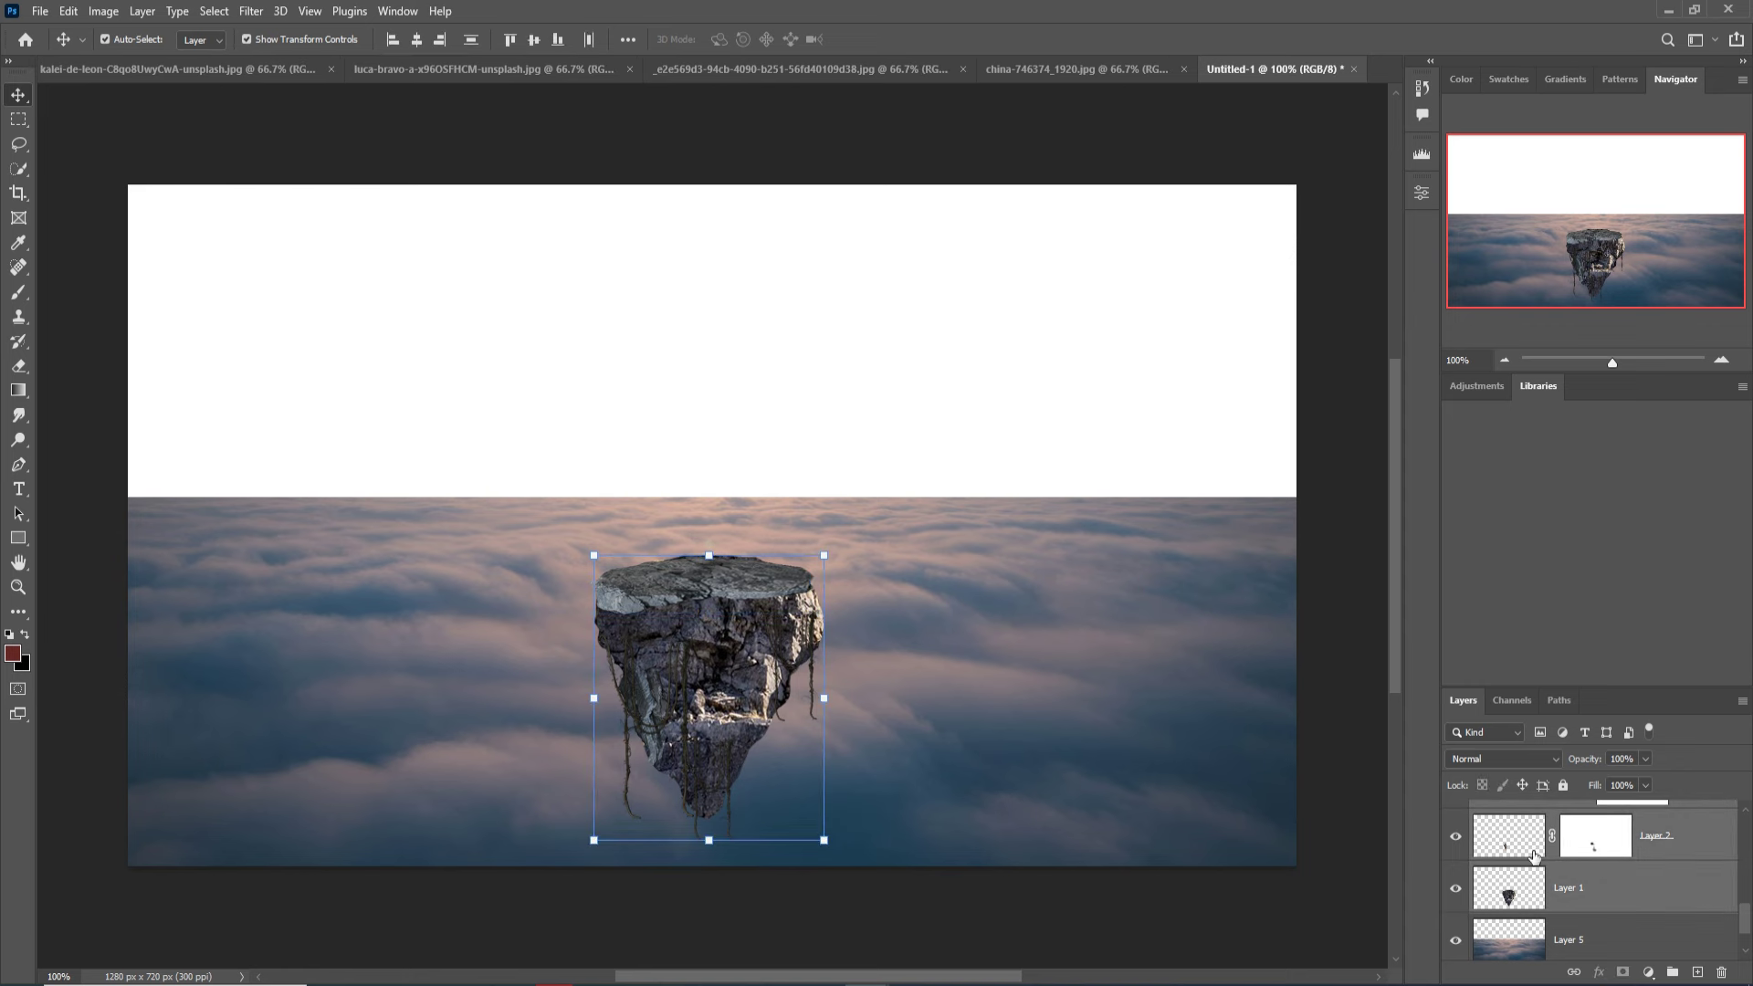
{"action": "left_click_drag", "start_coordinate": [837, 570], "coordinate": [881, 504]}
{"action": "left_click_drag", "start_coordinate": [840, 580], "coordinate": [822, 596]}
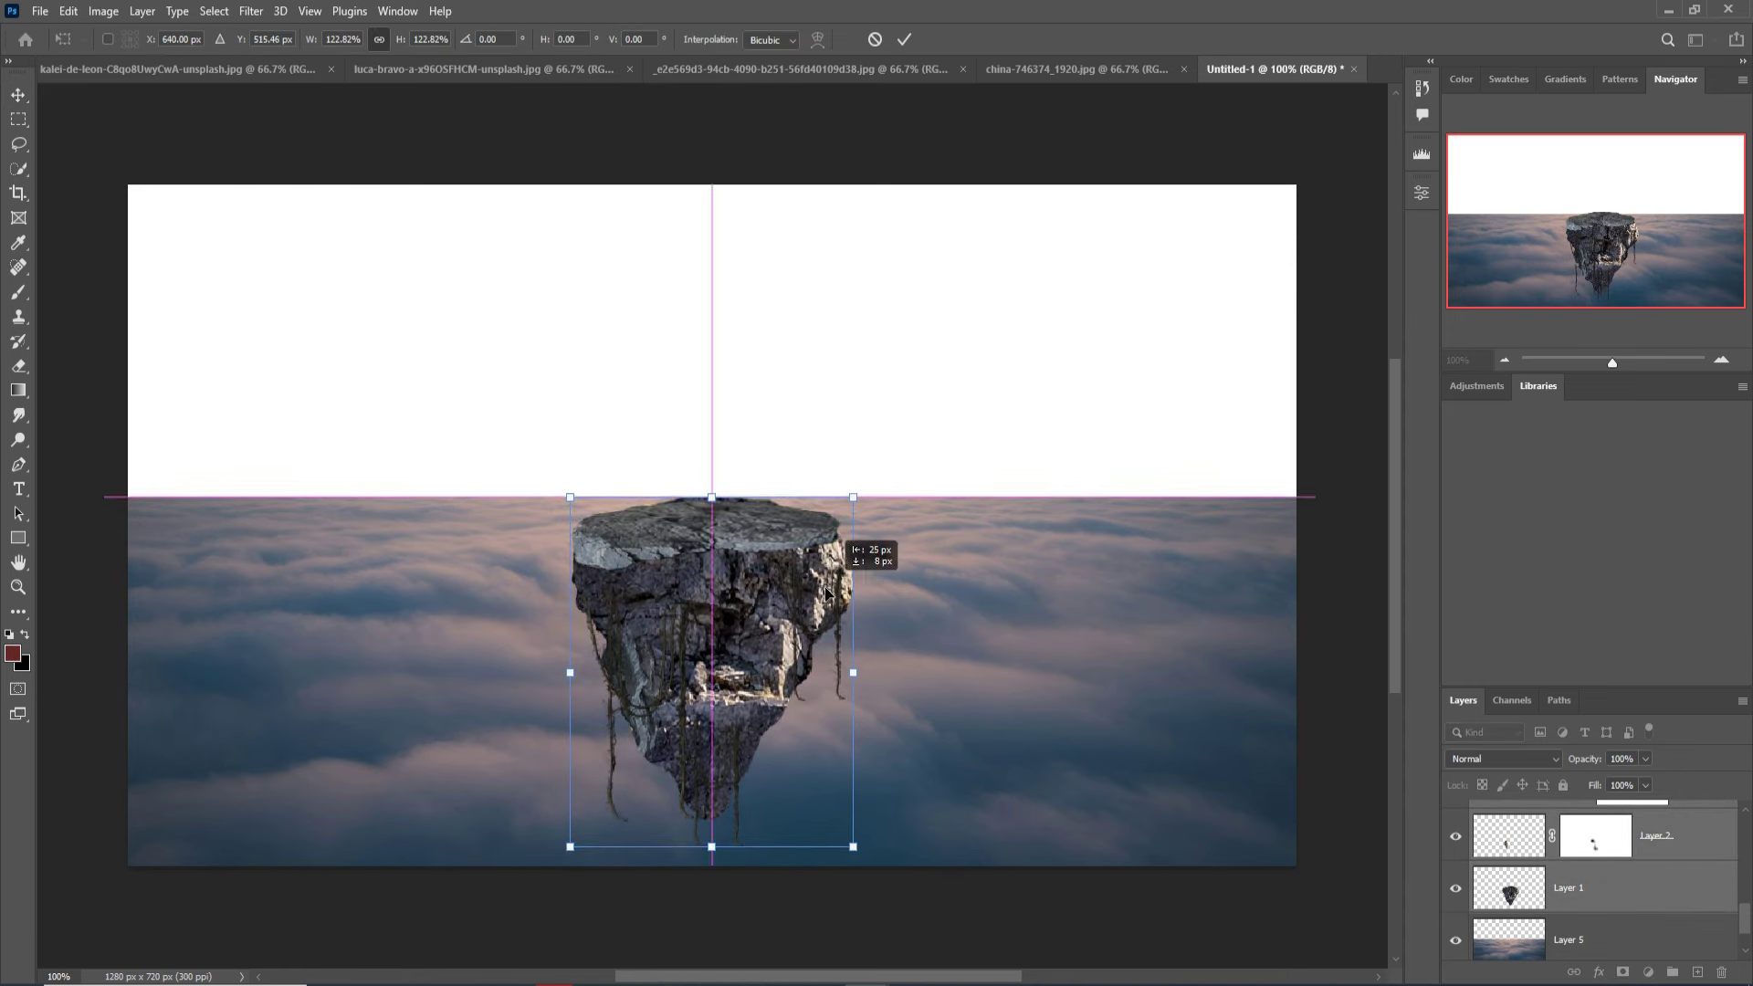
{"action": "key", "text": "shift+Down"}
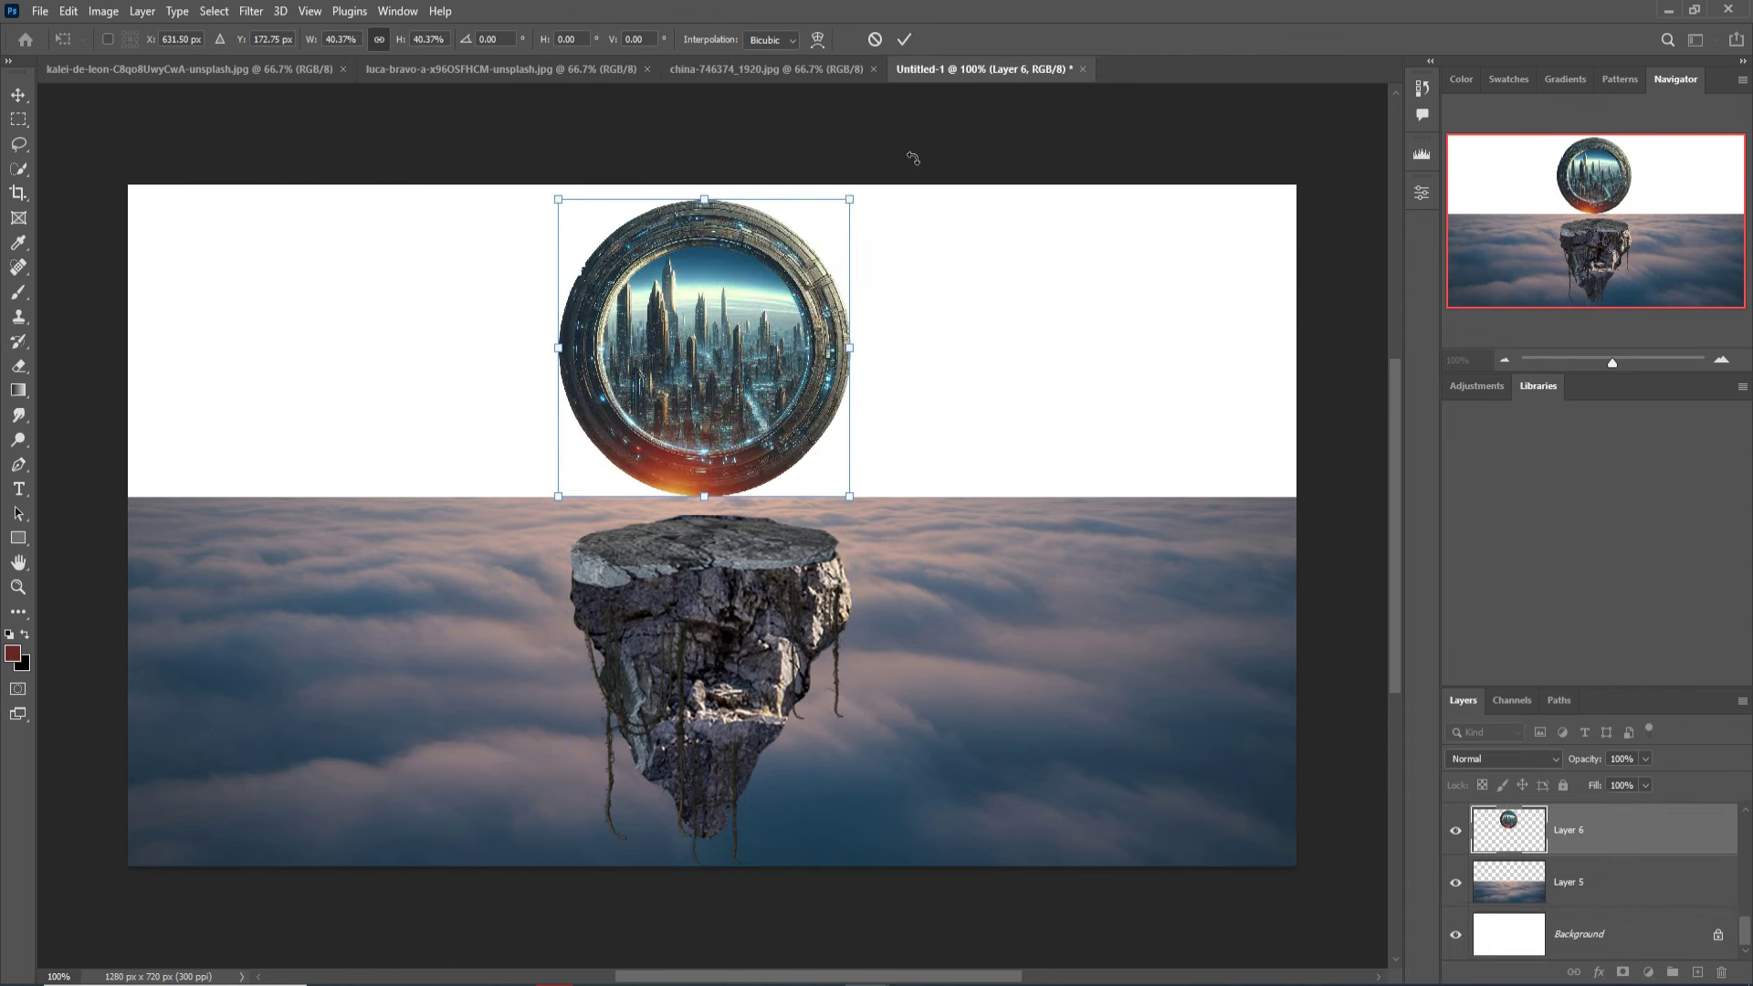
Commit the city-portal layer above the rock, then select the clouds layer (Layer 5).
{"action": "left_click", "coordinate": [903, 40]}
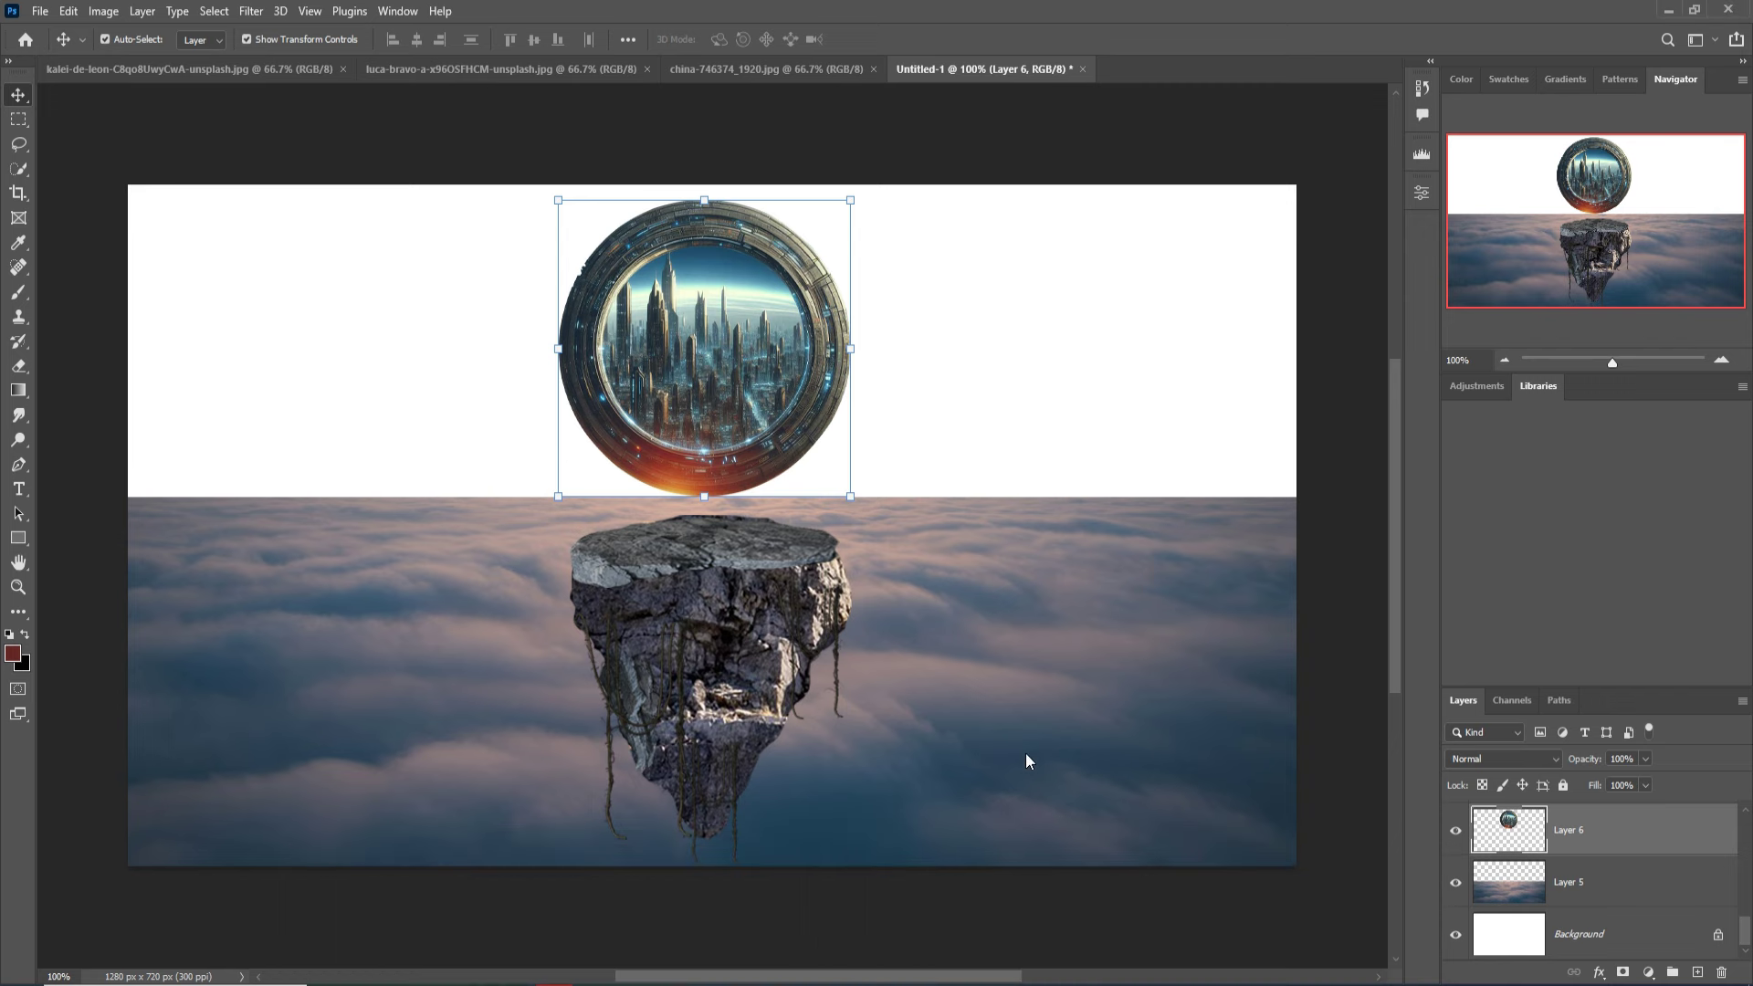
{"action": "left_click", "coordinate": [1575, 890]}
Duplicate the clouds layer, flip the copy upside down and move it up to fill the sky.
{"action": "right_click", "coordinate": [1575, 890]}
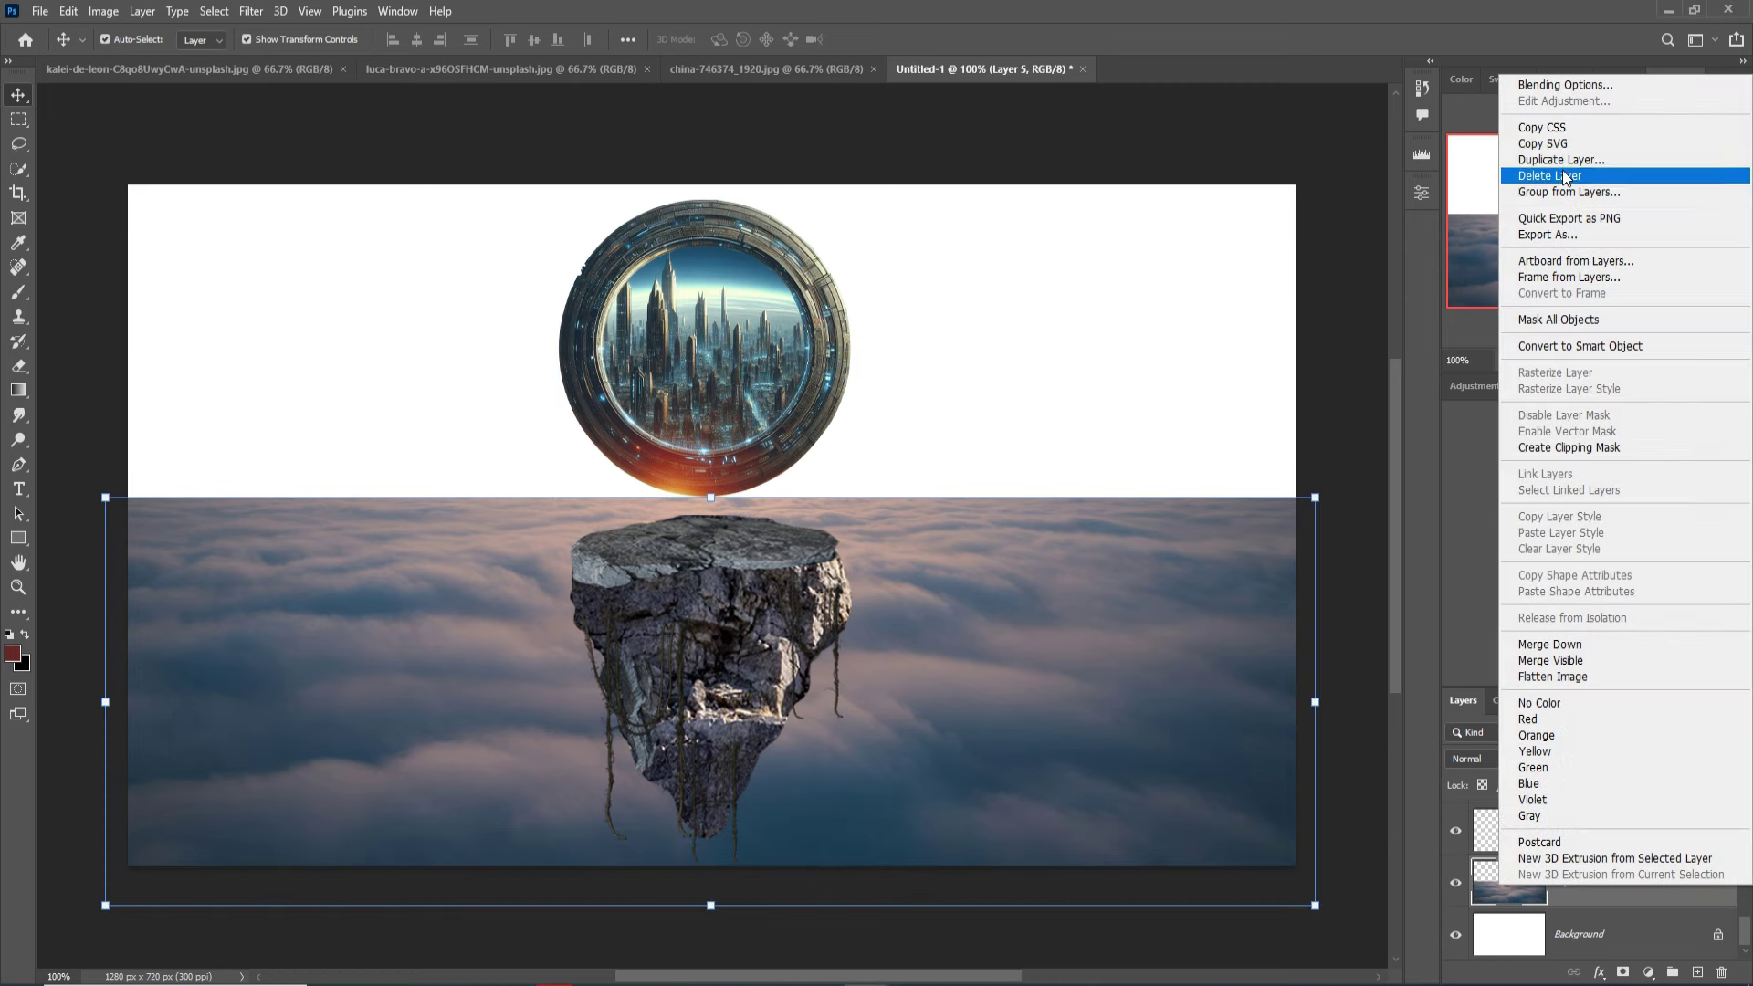
{"action": "left_click", "coordinate": [1553, 178]}
{"action": "left_click", "coordinate": [1027, 279]}
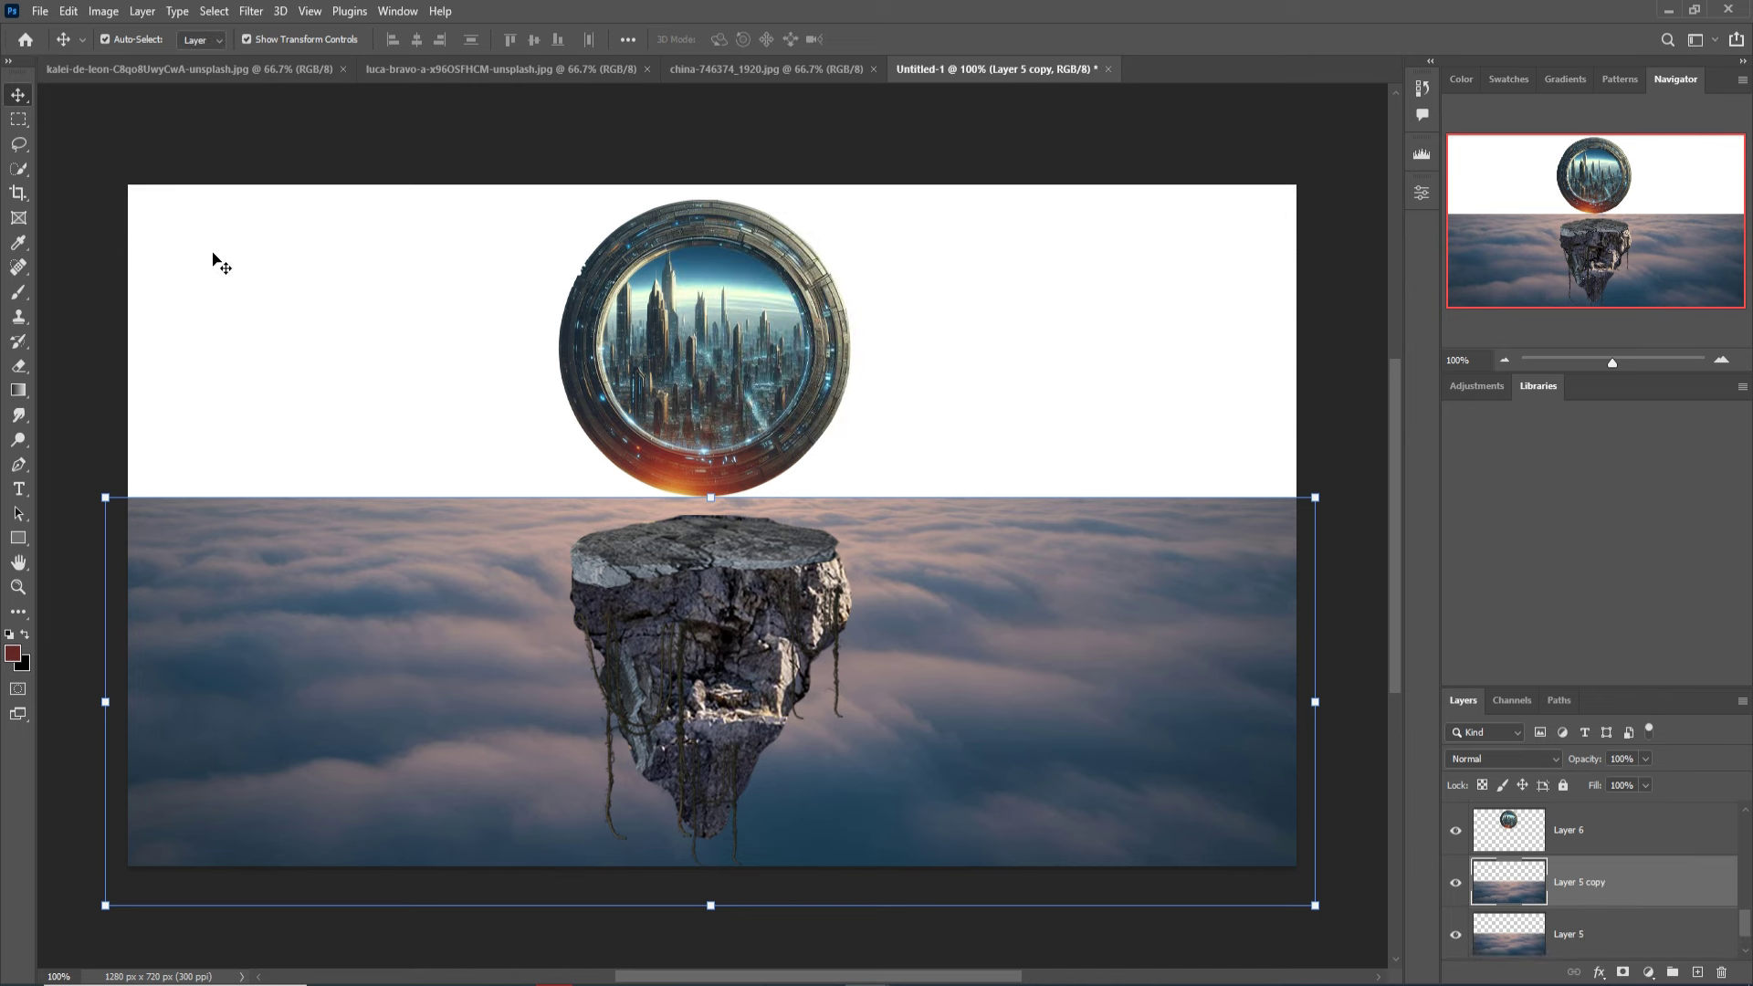
{"action": "left_click", "coordinate": [69, 11]}
{"action": "mouse_move", "coordinate": [95, 442]}
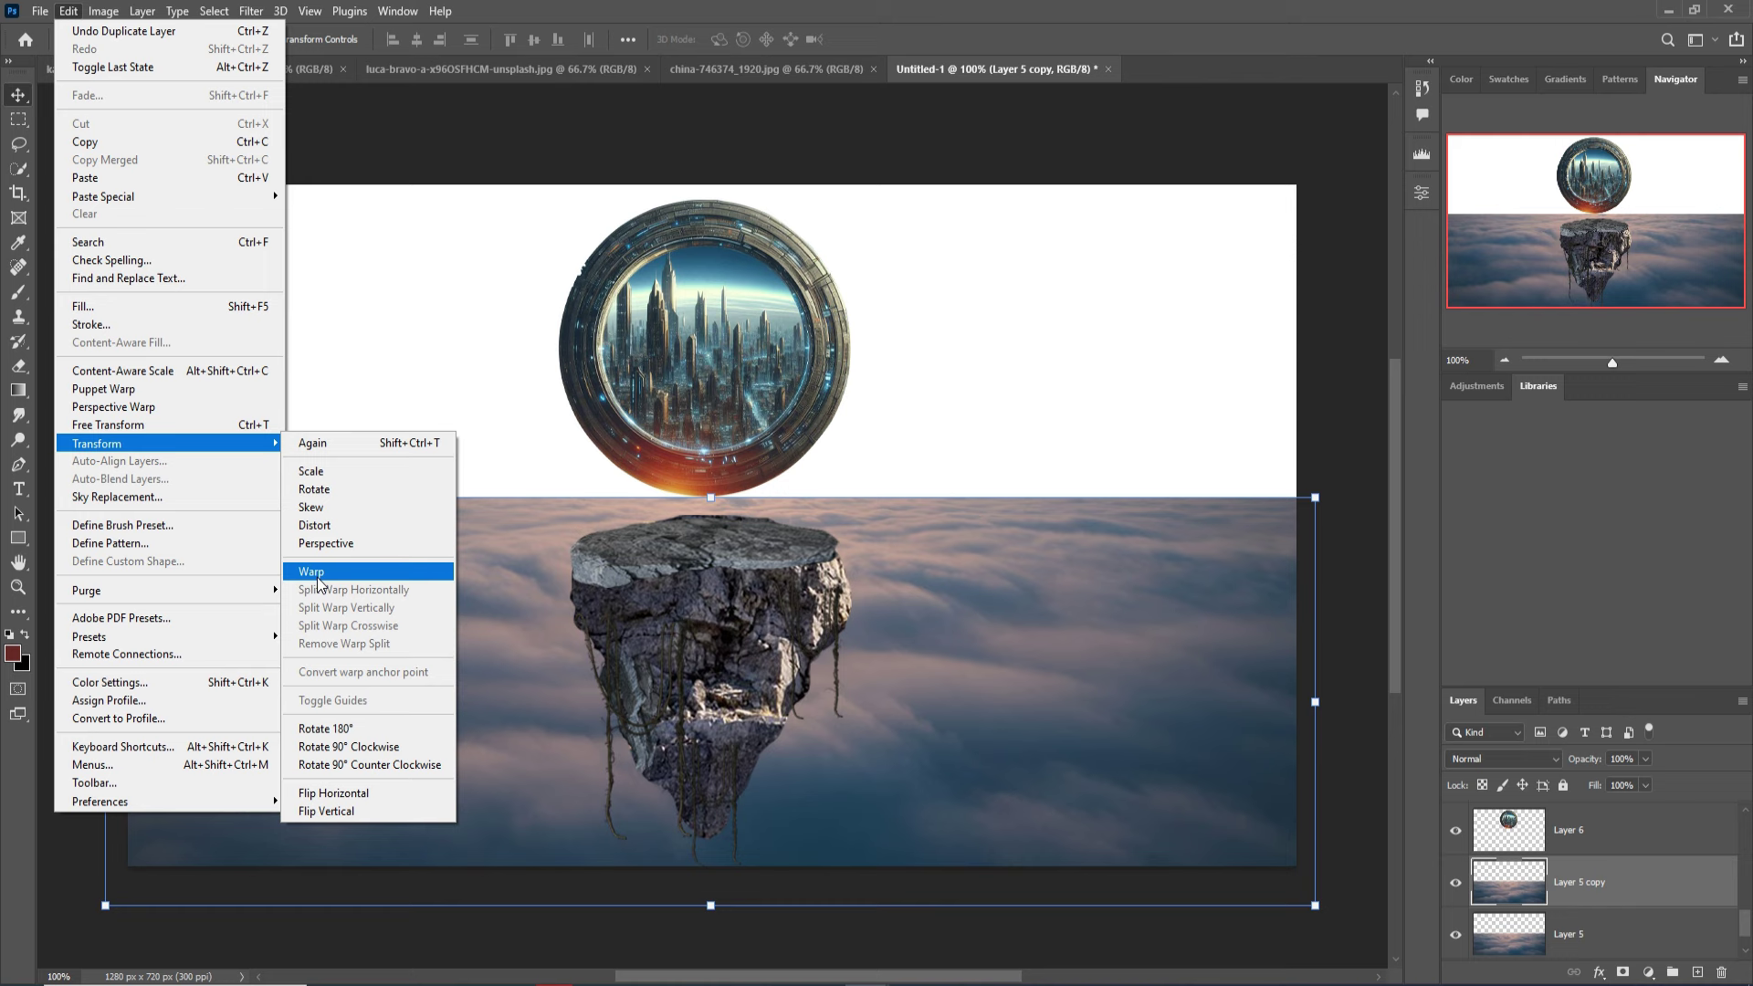
{"action": "left_click", "coordinate": [331, 811]}
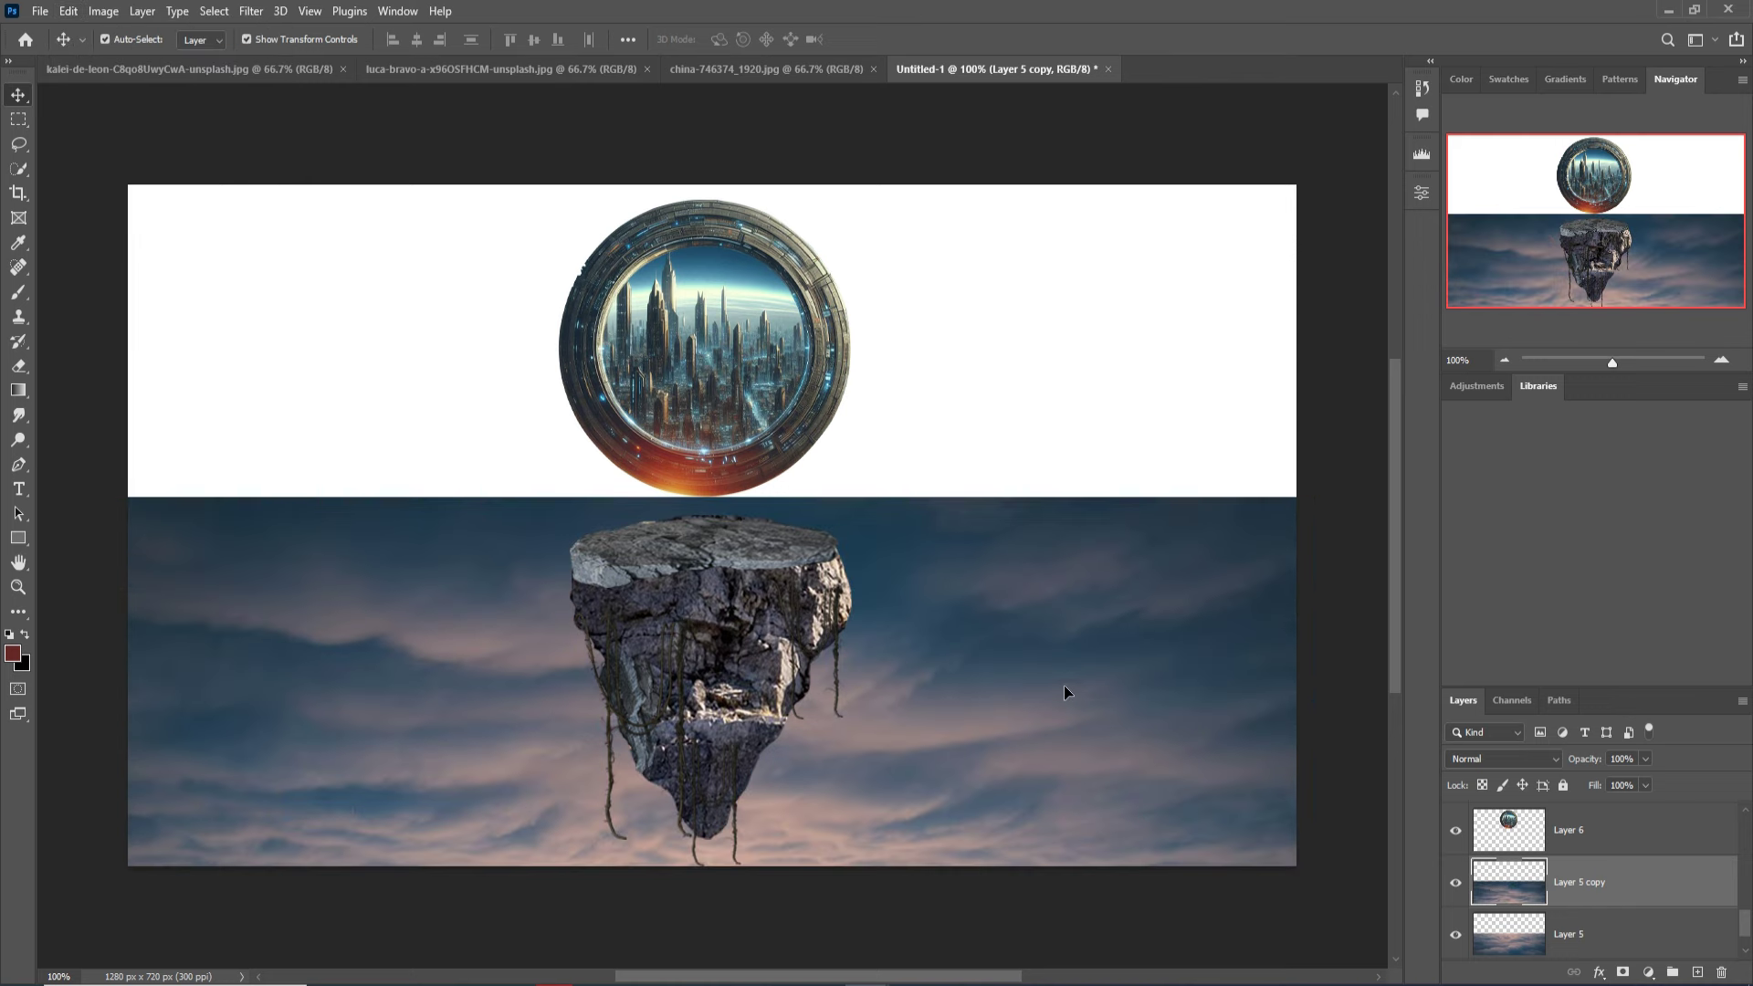
{"action": "left_click_drag", "start_coordinate": [1065, 685], "coordinate": [1072, 278]}
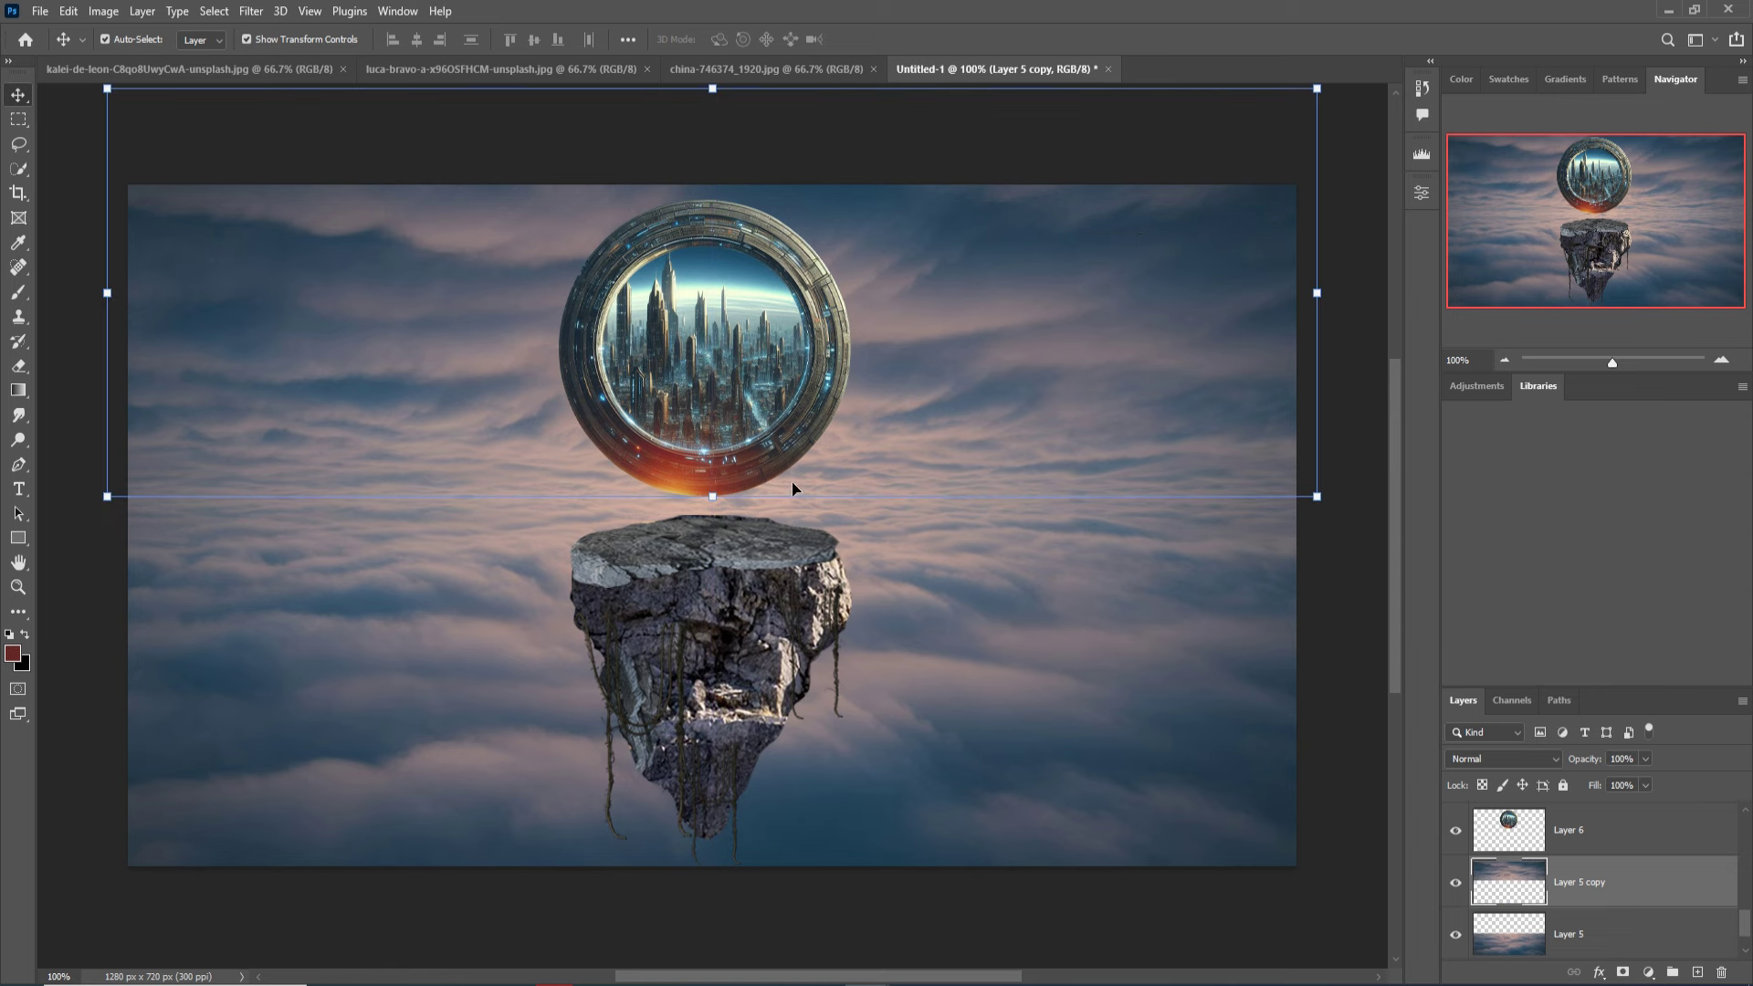
Stretch the cloud copy slightly taller and place it below Layer 5.
{"action": "left_click_drag", "start_coordinate": [724, 505], "coordinate": [724, 515]}
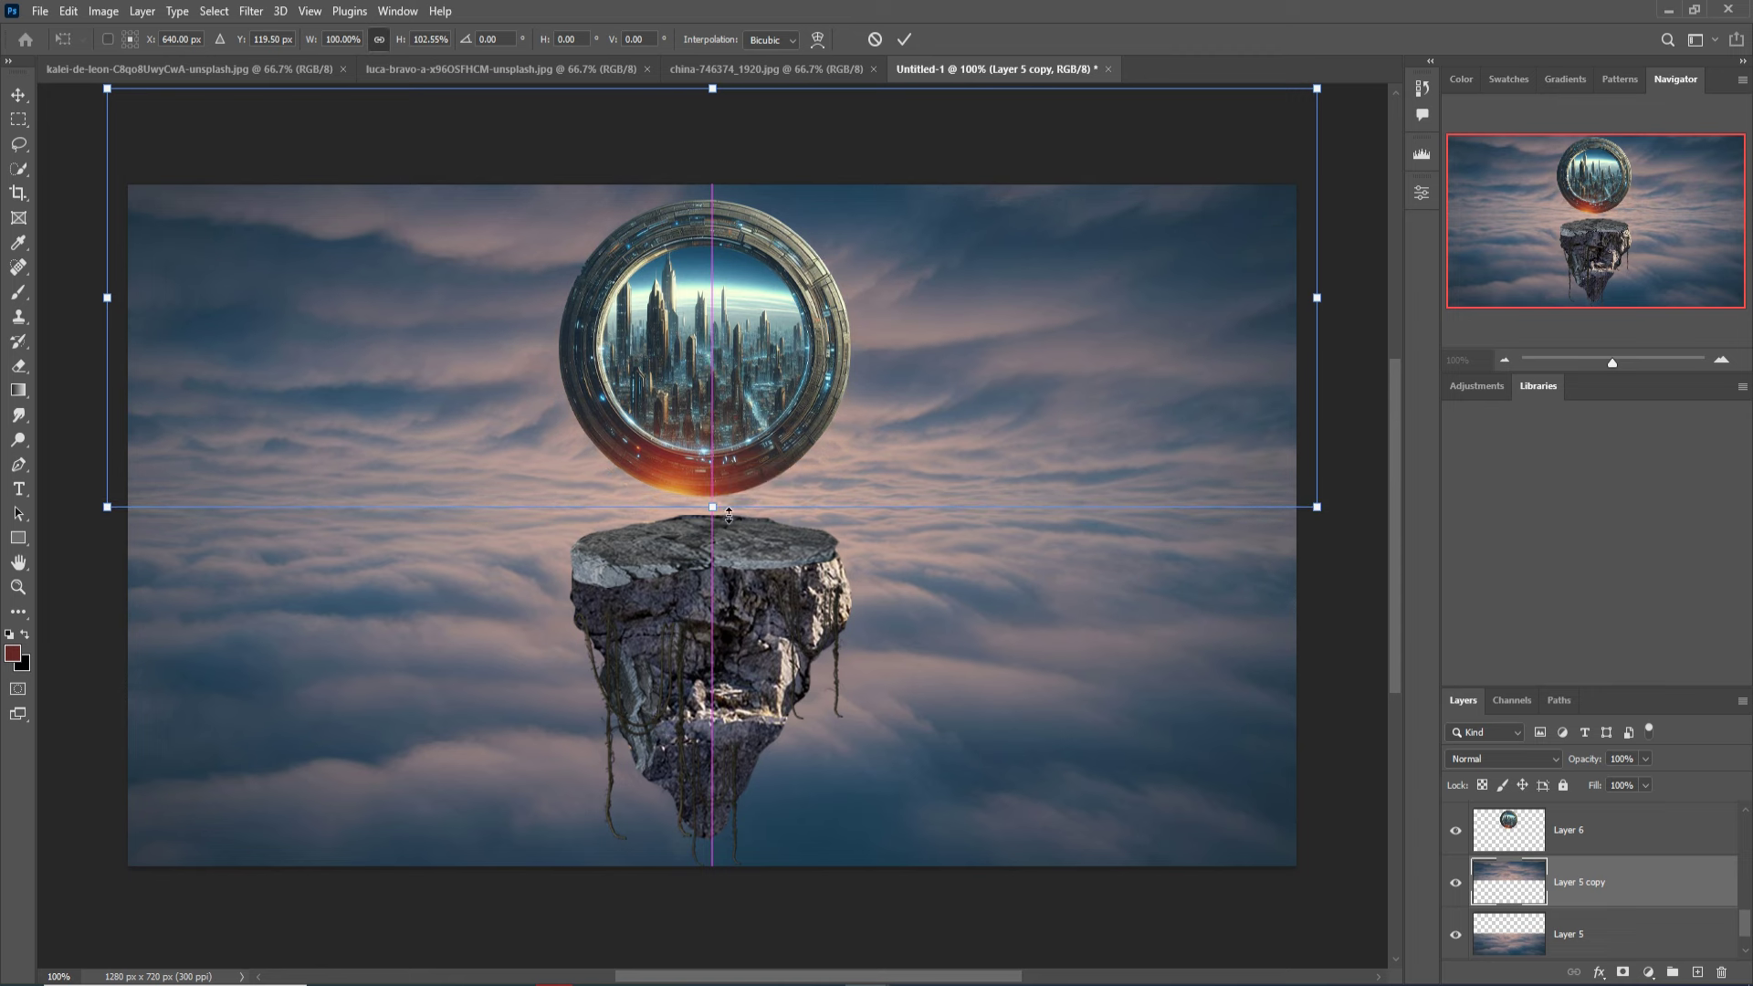
{"action": "left_click", "coordinate": [904, 39]}
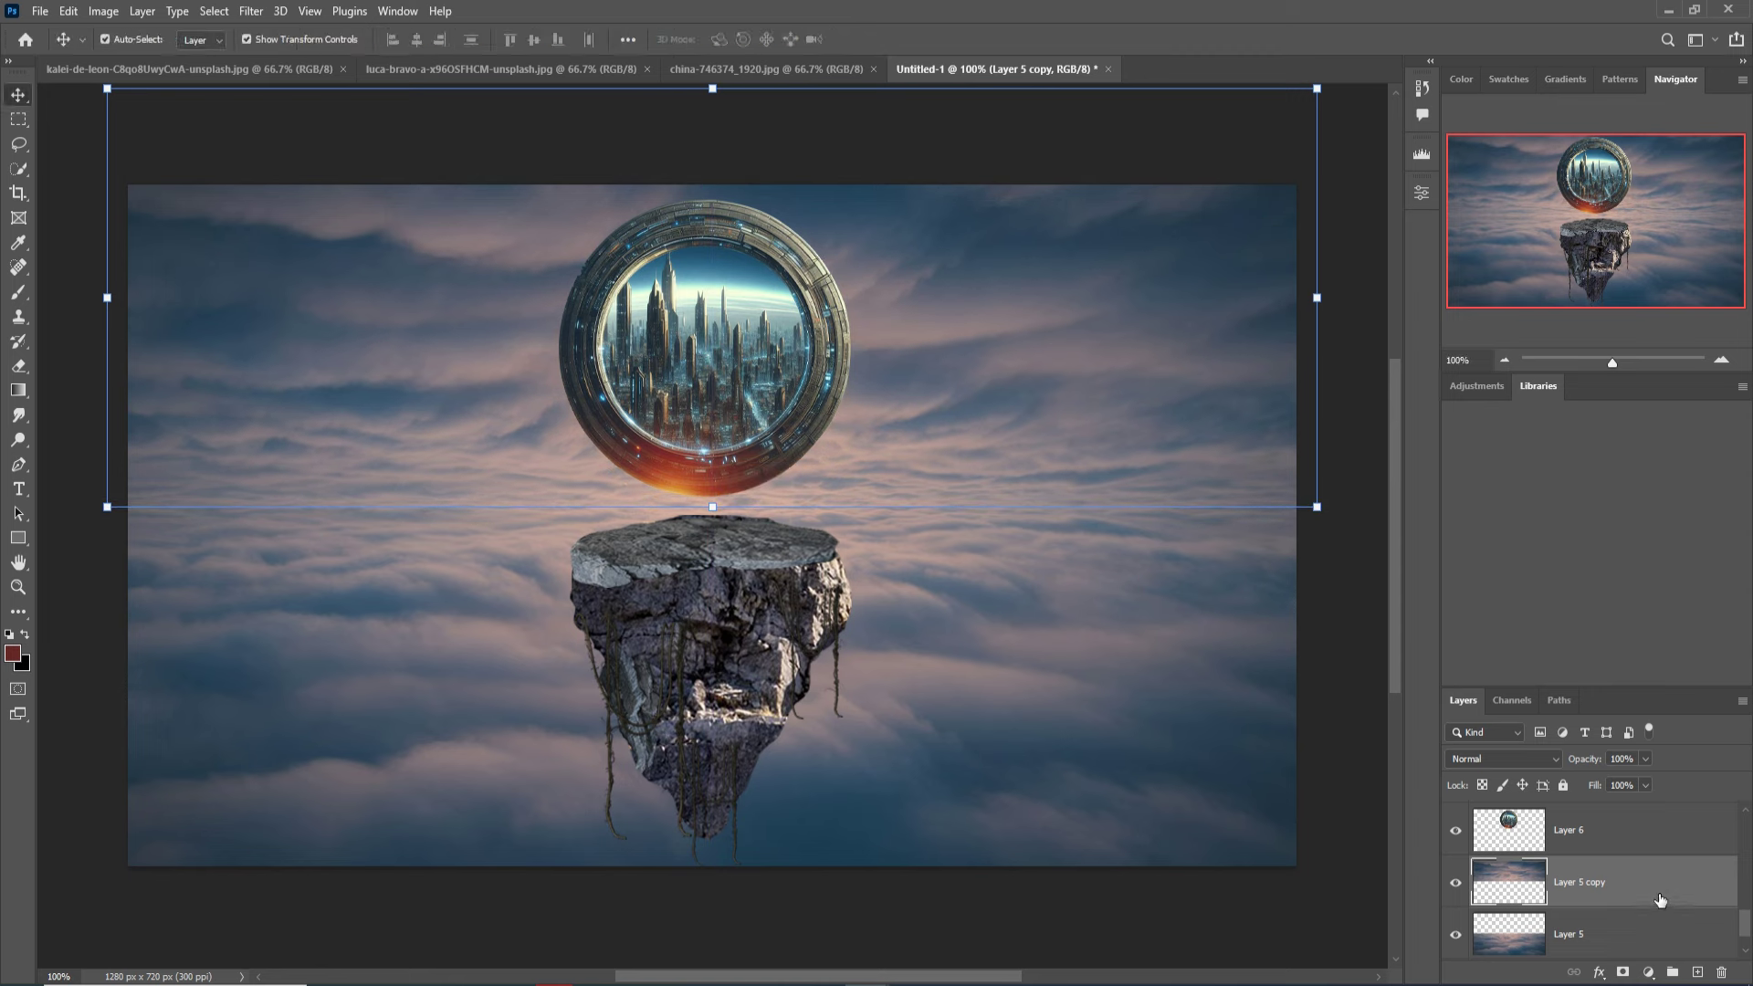
{"action": "left_click_drag", "start_coordinate": [1661, 901], "coordinate": [1635, 954]}
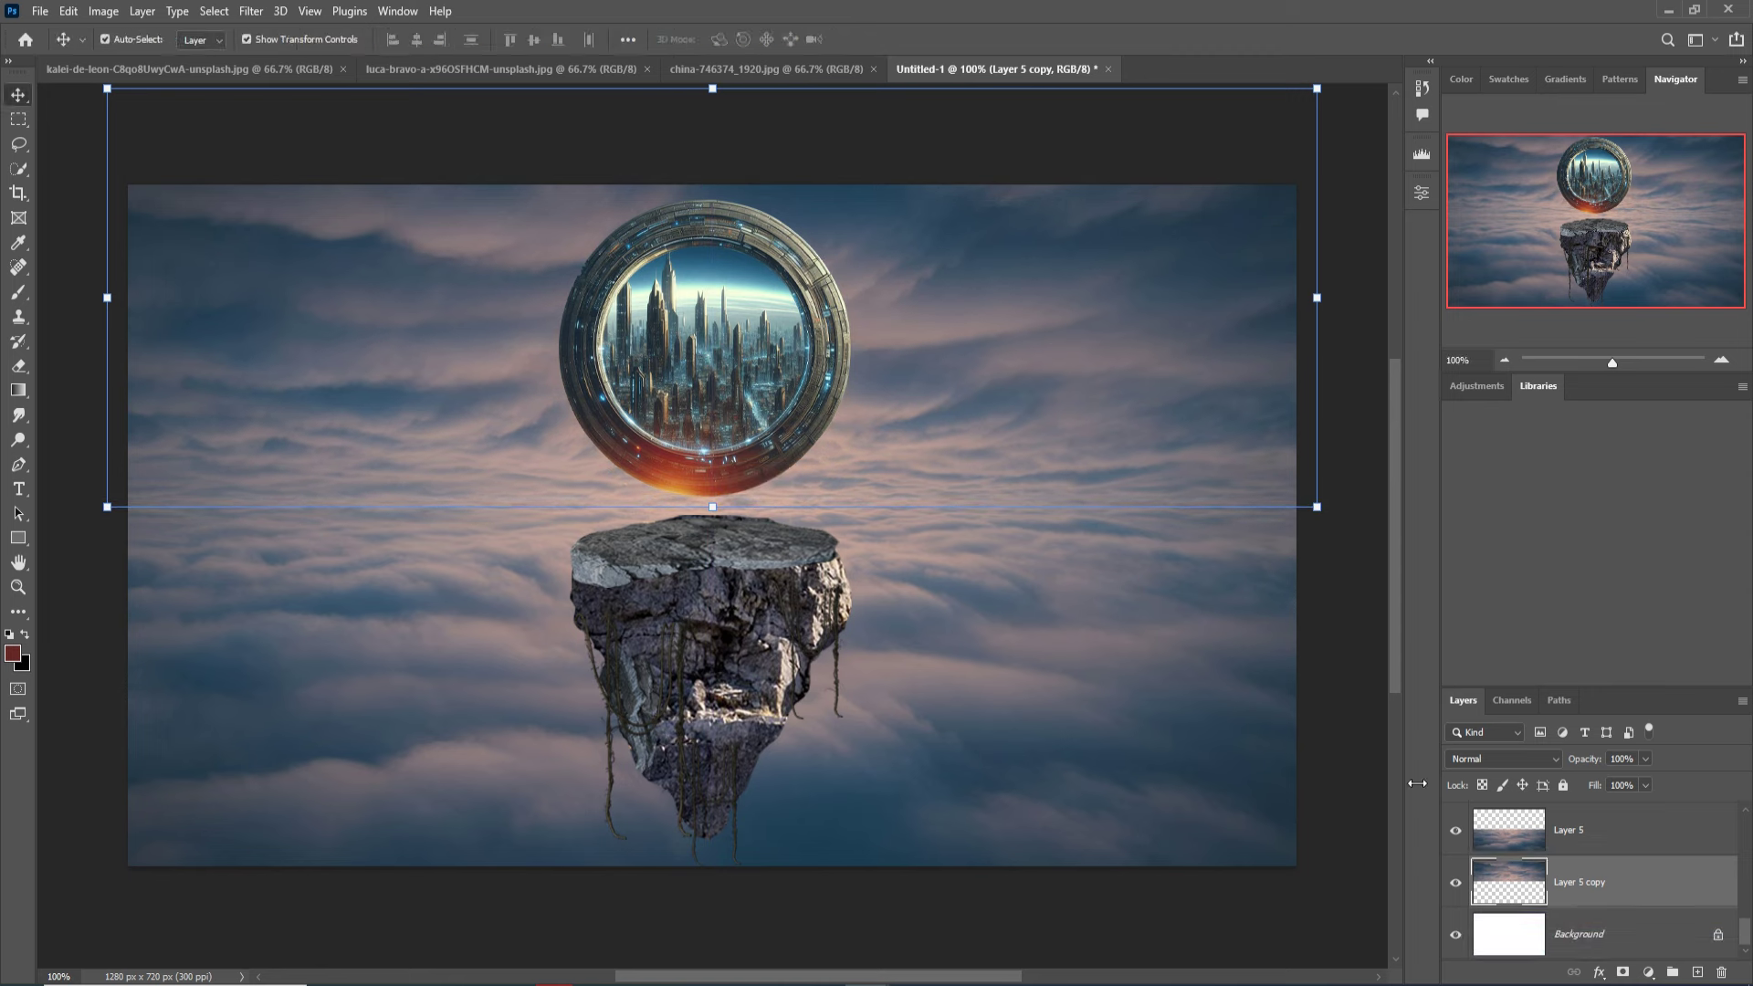
{"action": "key", "text": "ctrl+v"}
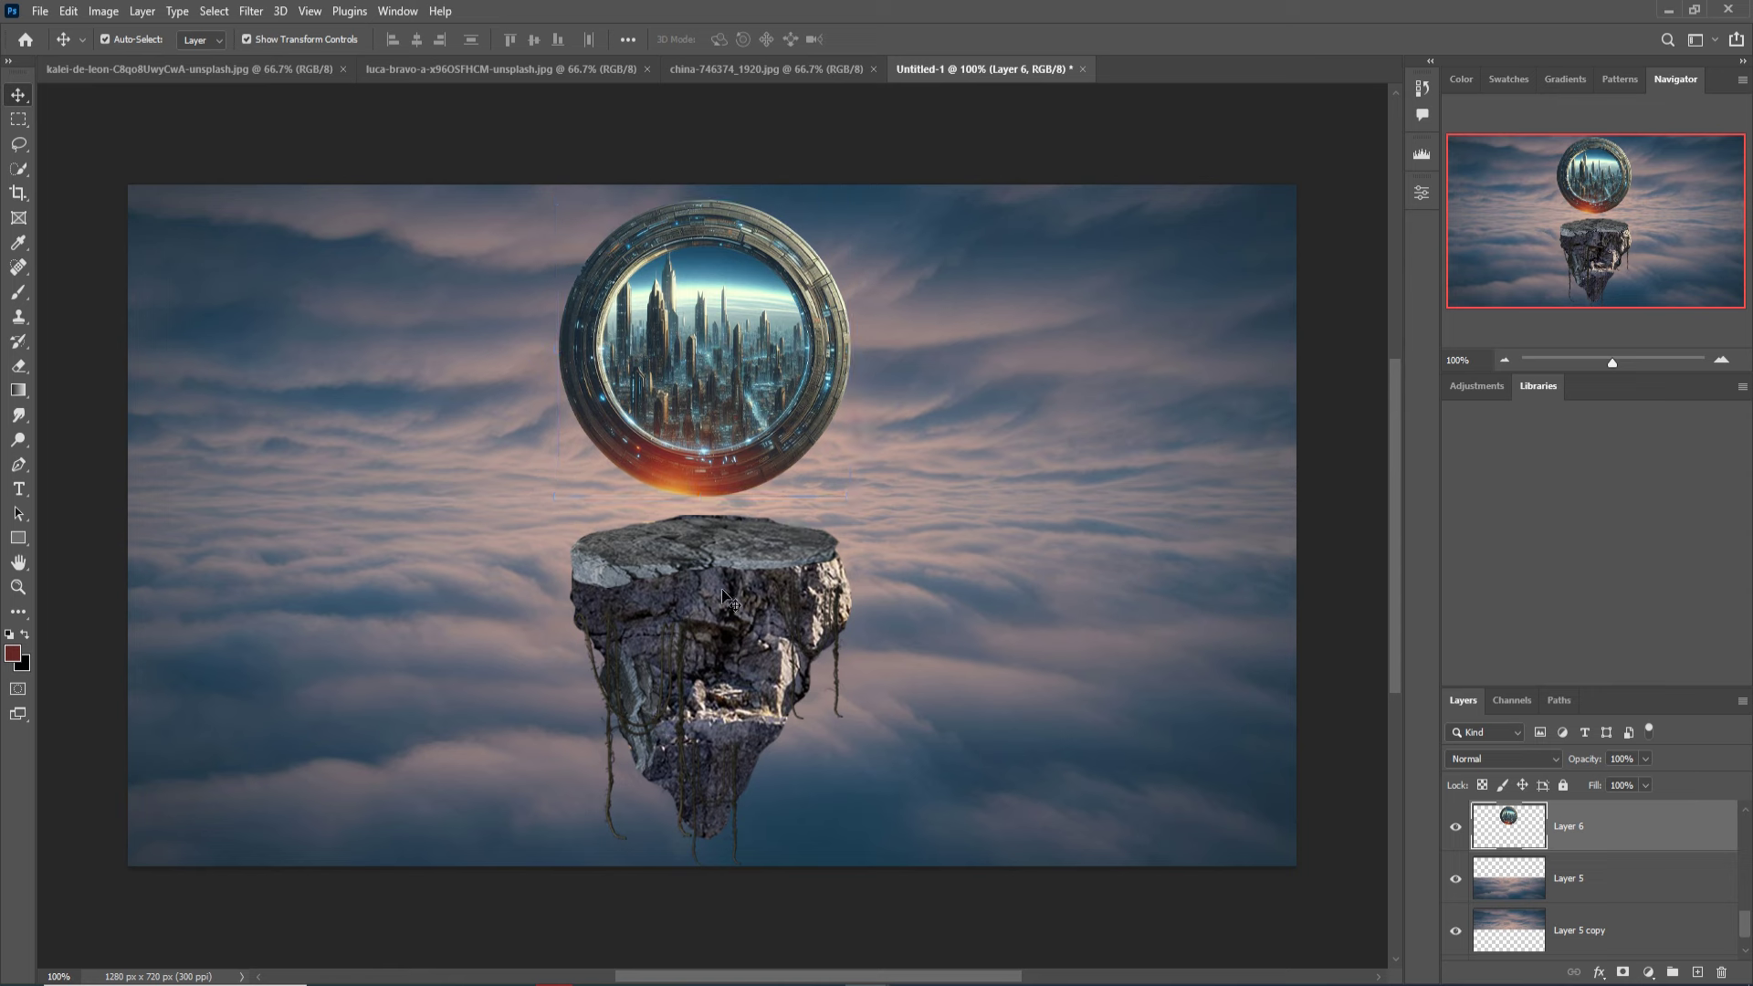
Try shrinking the rock layer slightly, then cancel the resize.
{"action": "left_click", "coordinate": [723, 595]}
{"action": "key", "text": "ctrl+shift+bracketright"}
{"action": "left_click_drag", "start_coordinate": [859, 524], "coordinate": [854, 528]}
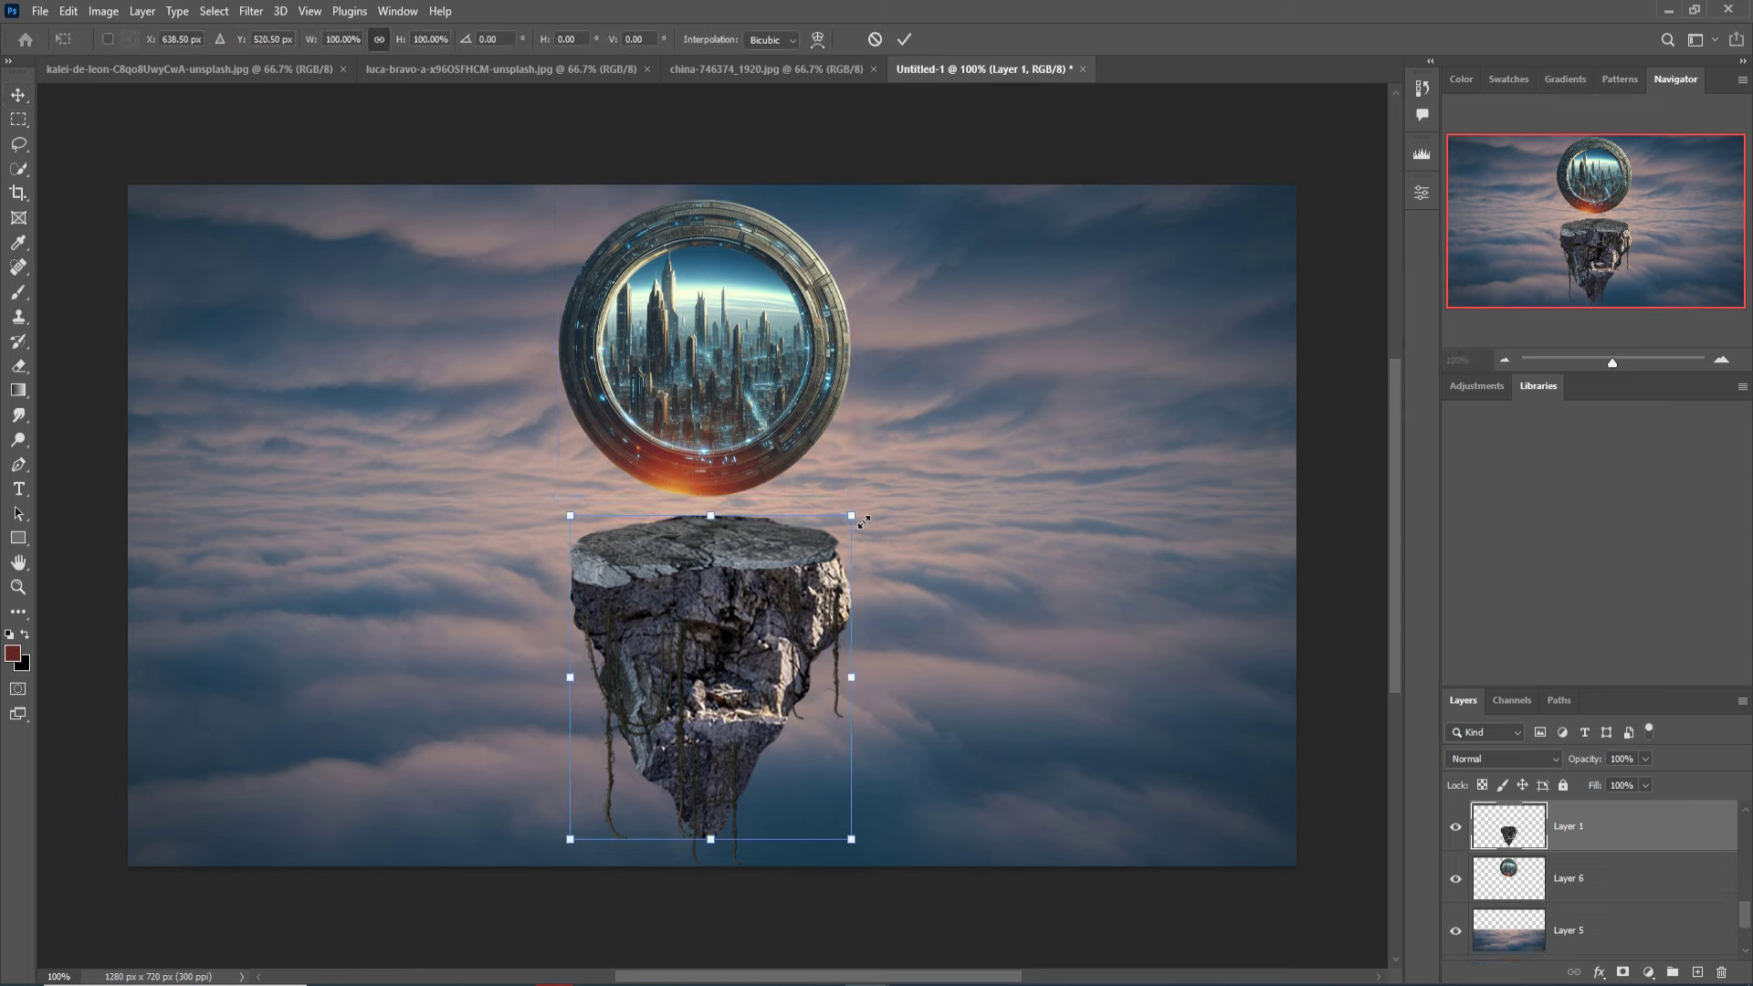
{"action": "key", "text": "ctrl+z"}
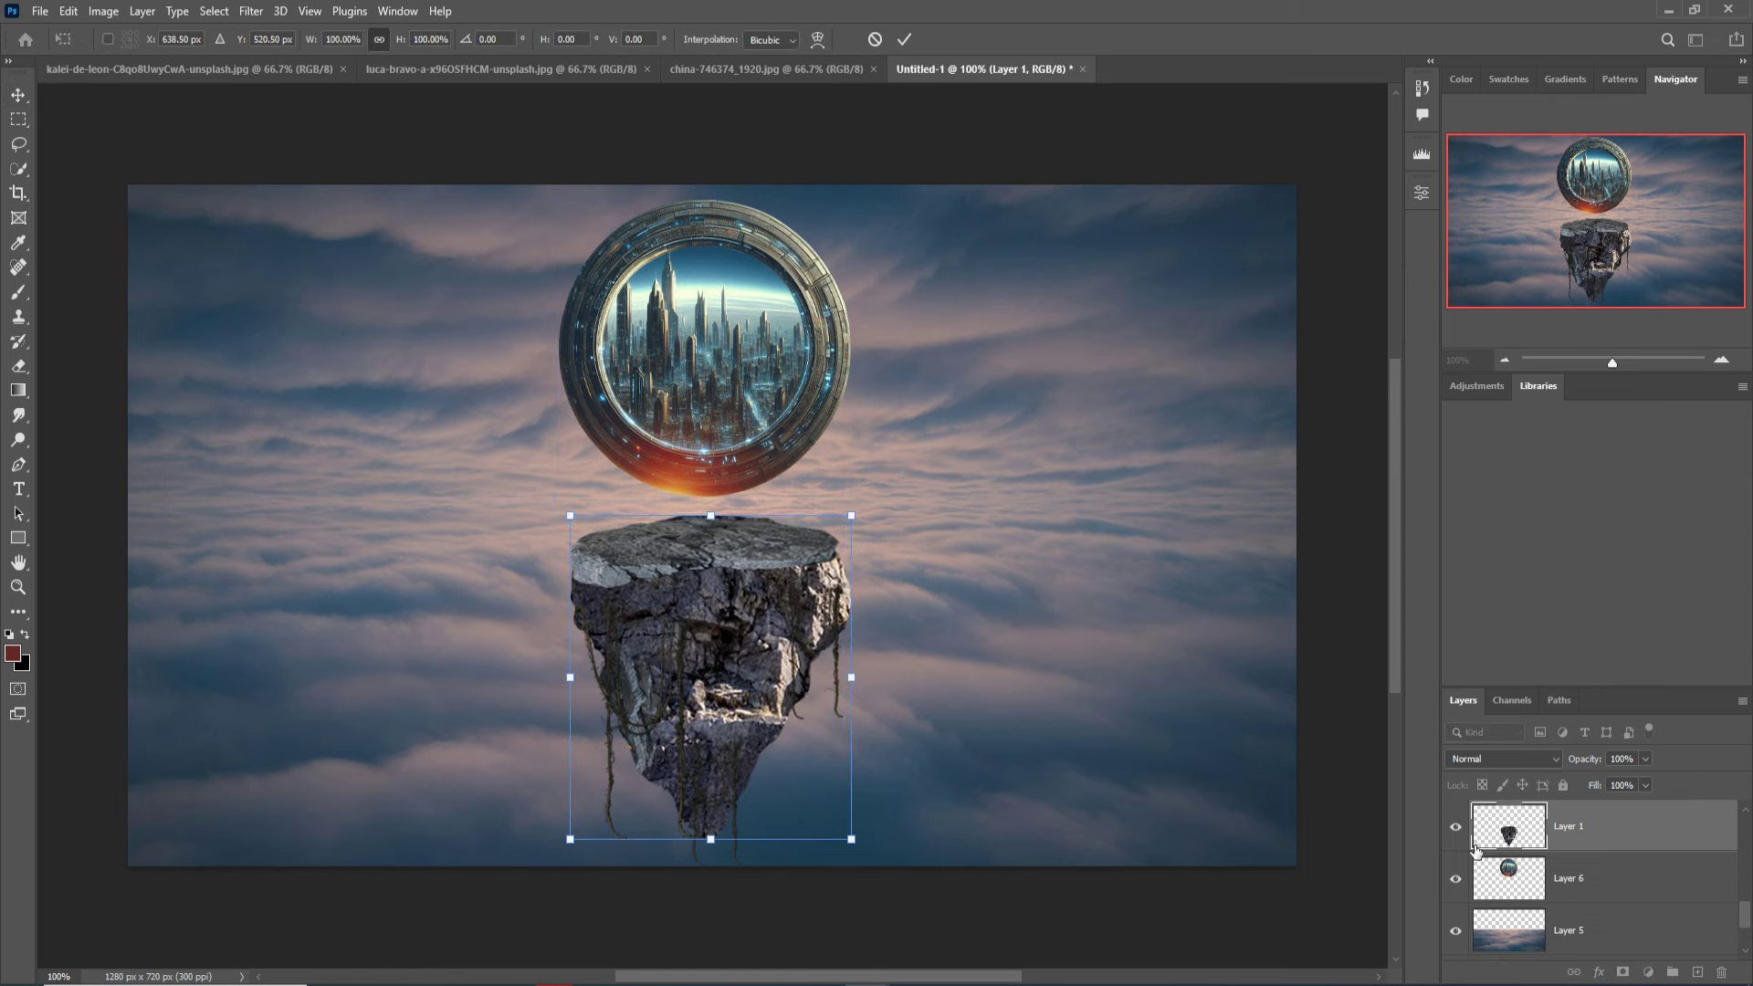
{"action": "scroll", "coordinate": [1683, 874], "scroll_direction": "up", "scroll_amount": 2}
{"action": "key", "text": "Return"}
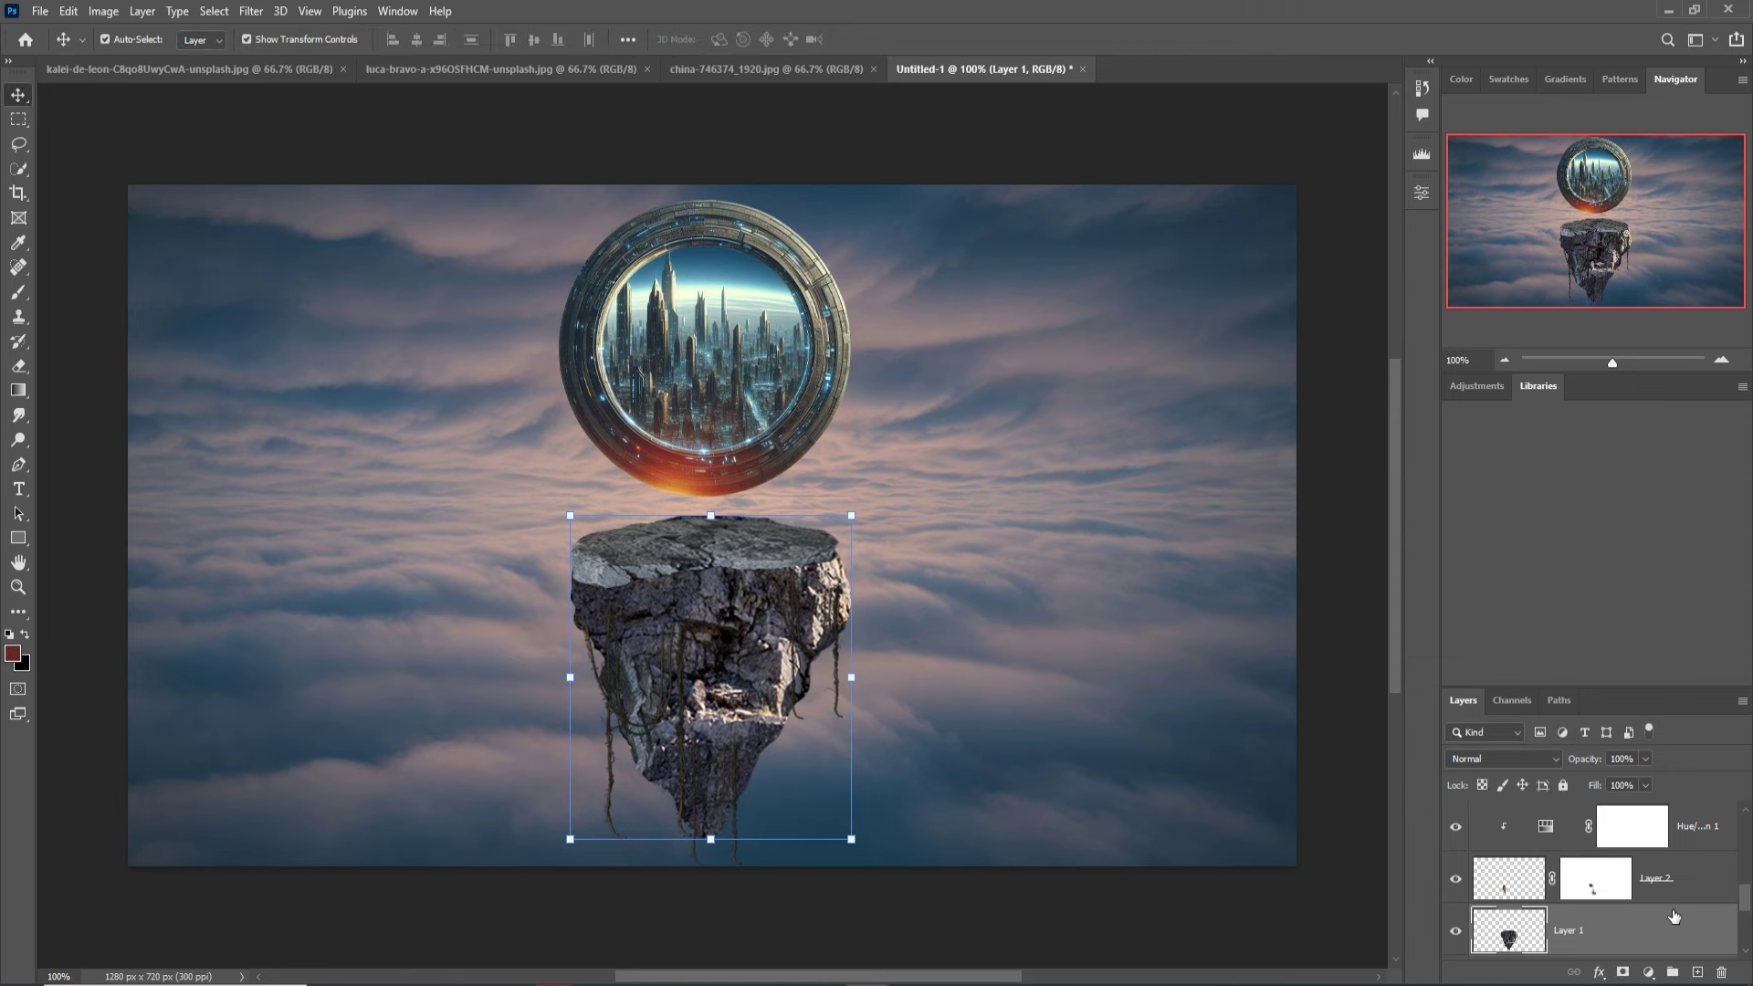
Select the rock's adjustment layers from the top down to Layer 1 and merge them.
{"action": "left_click", "coordinate": [1715, 831]}
{"action": "scroll", "coordinate": [1707, 854], "scroll_direction": "up", "scroll_amount": 3}
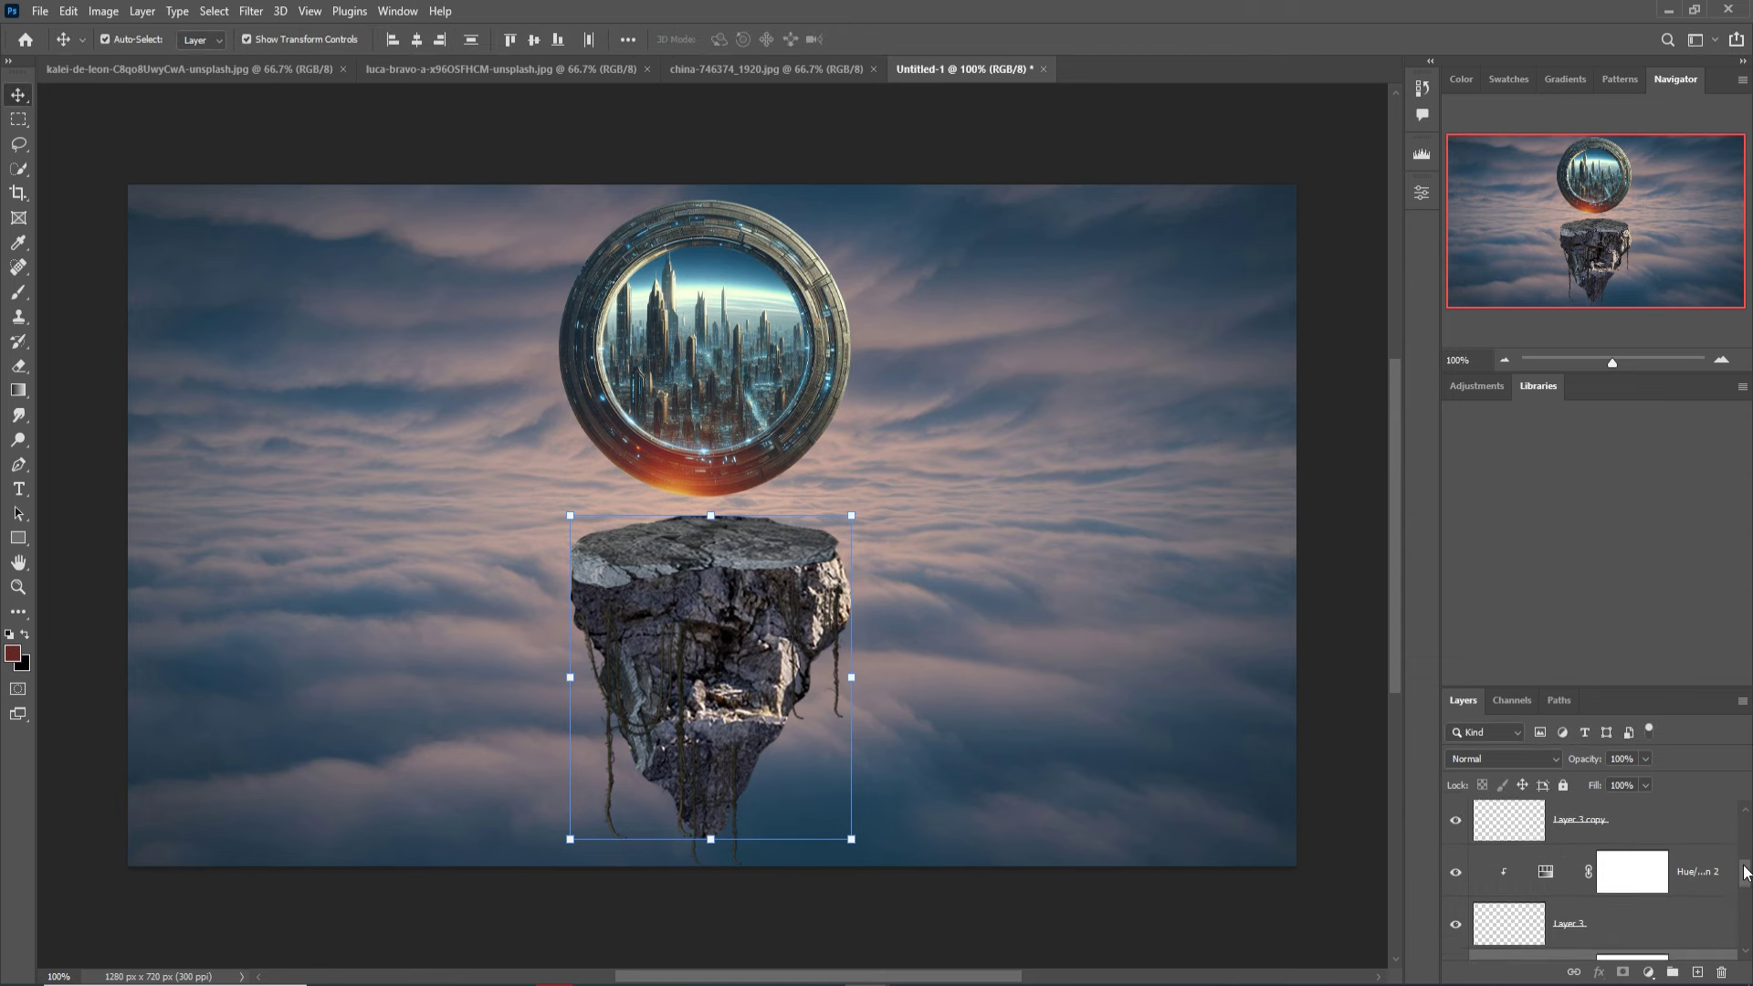
{"action": "scroll", "coordinate": [1683, 846], "scroll_direction": "up", "scroll_amount": 1}
{"action": "left_click", "coordinate": [1706, 832]}
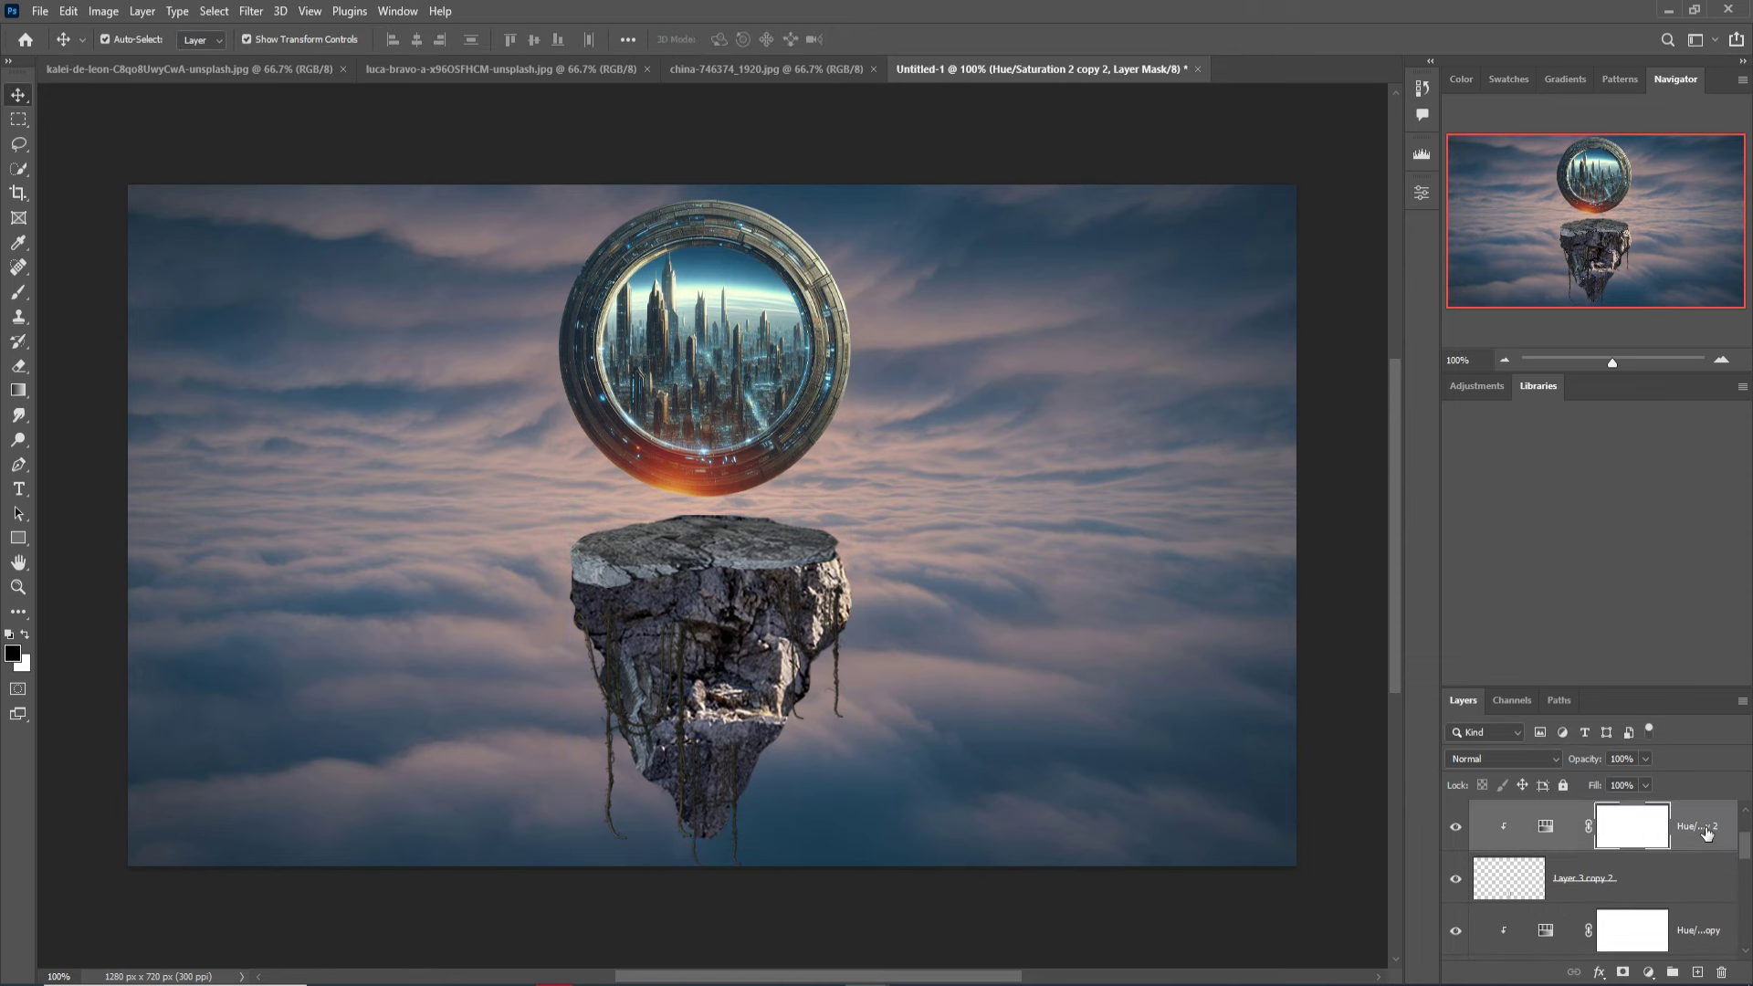
{"action": "left_click_drag", "start_coordinate": [1745, 849], "coordinate": [1742, 906]}
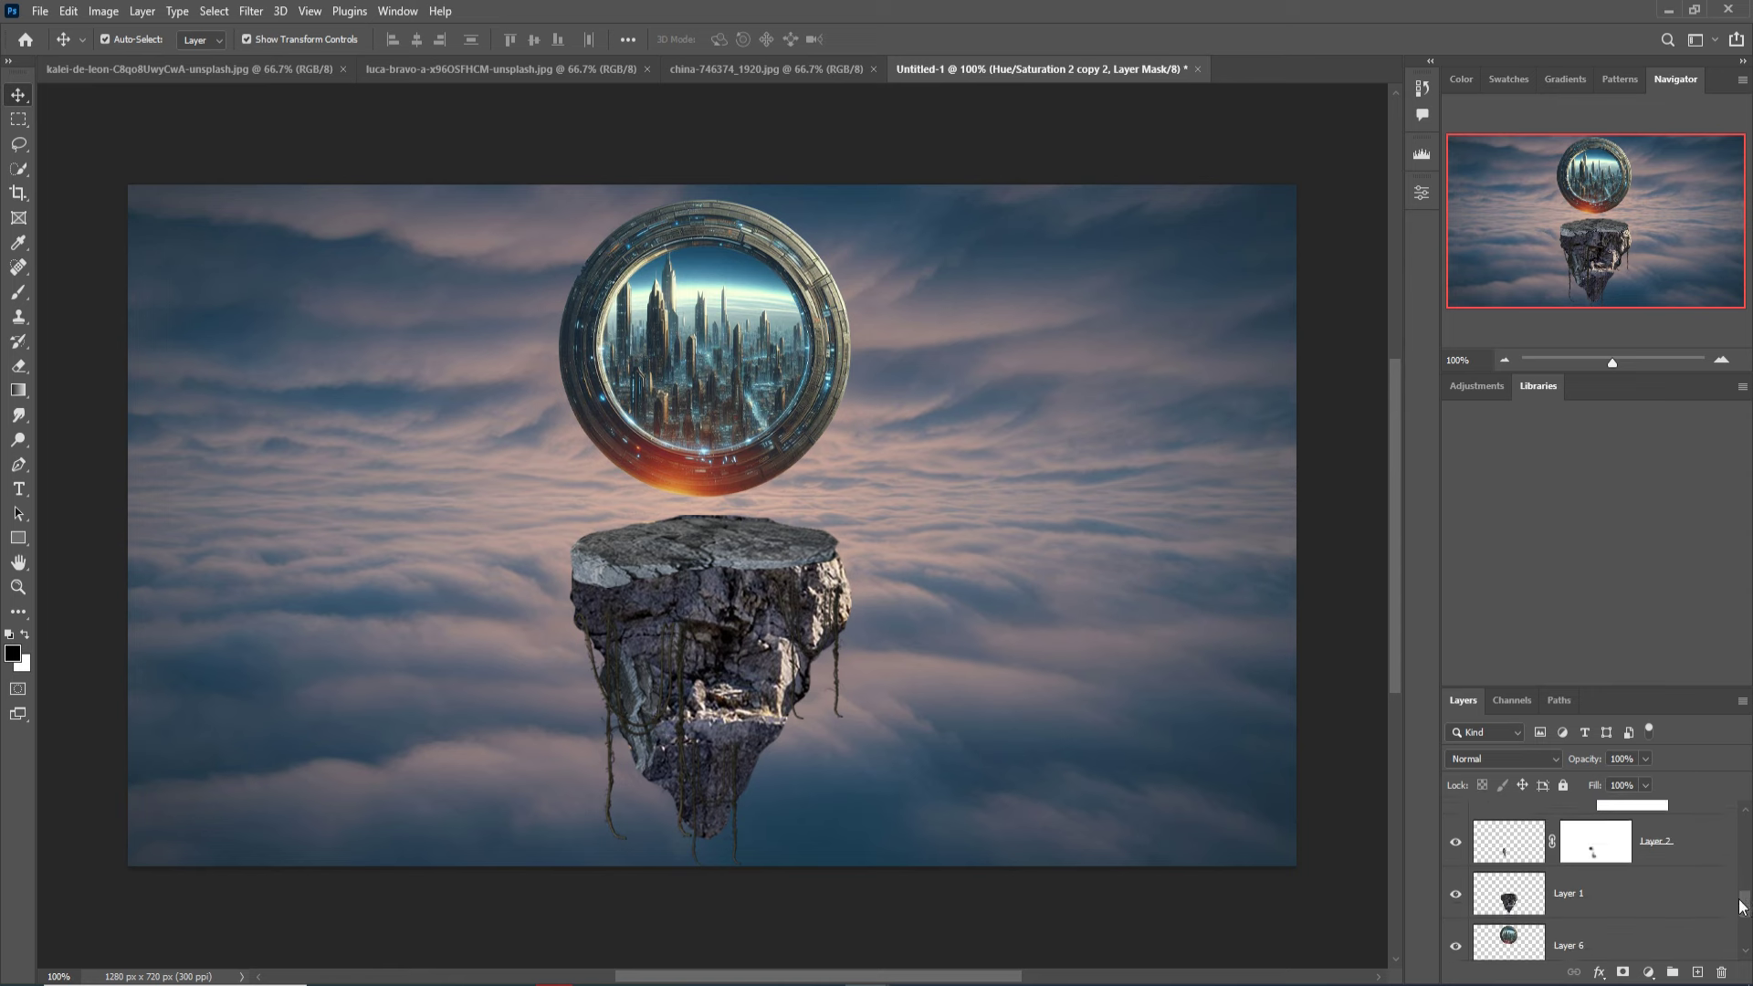
{"action": "left_click", "coordinate": [1674, 882], "text": "shift"}
{"action": "right_click", "coordinate": [1691, 843]}
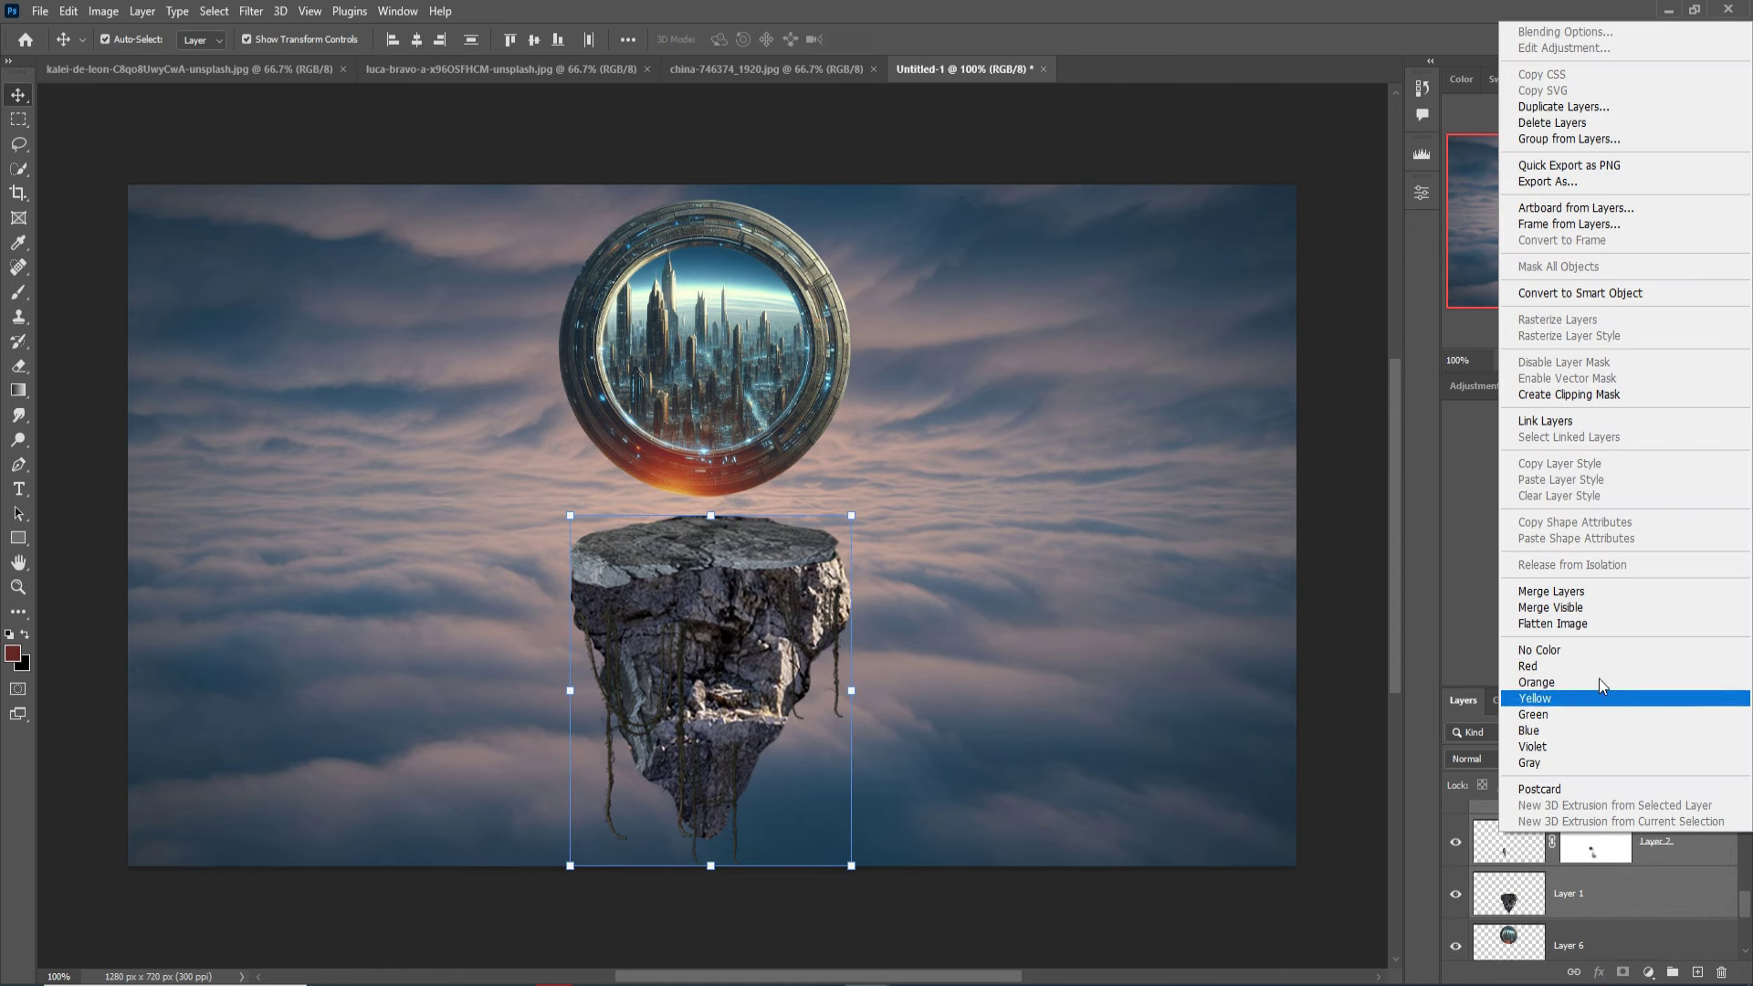
{"action": "left_click", "coordinate": [1560, 594]}
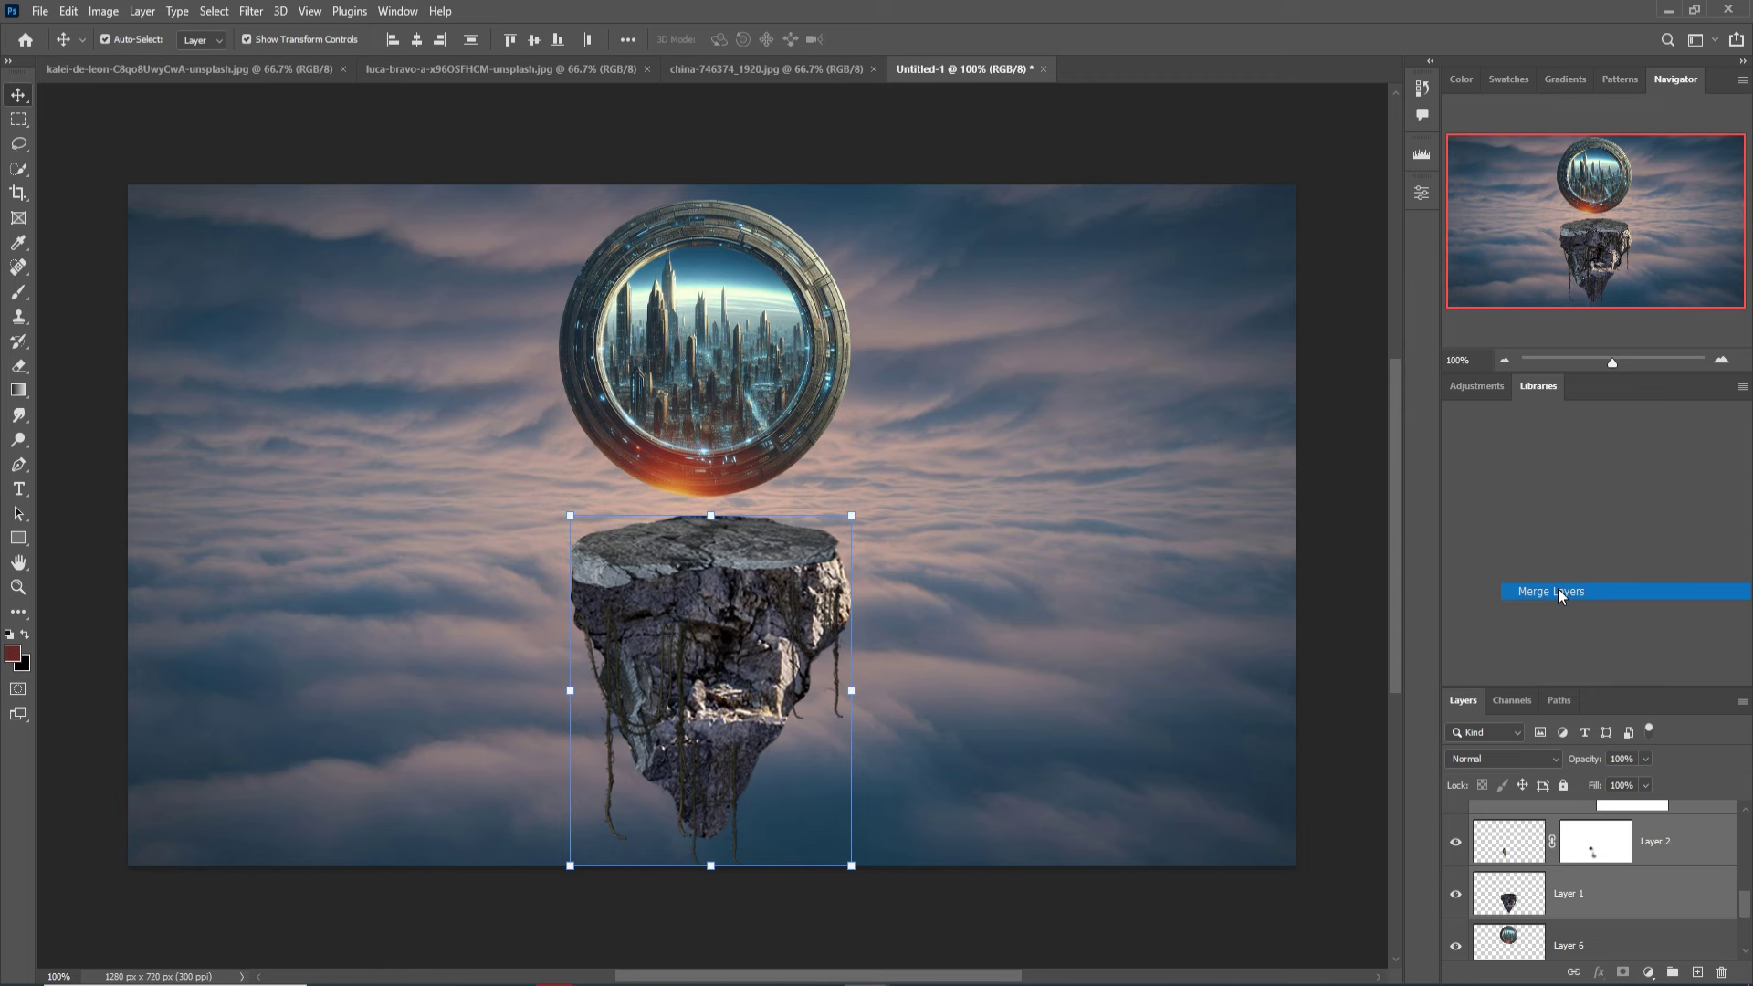
Merge the remaining rock pieces into a single Hue/Saturation 3 layer.
{"action": "left_click_drag", "start_coordinate": [842, 518], "coordinate": [792, 581]}
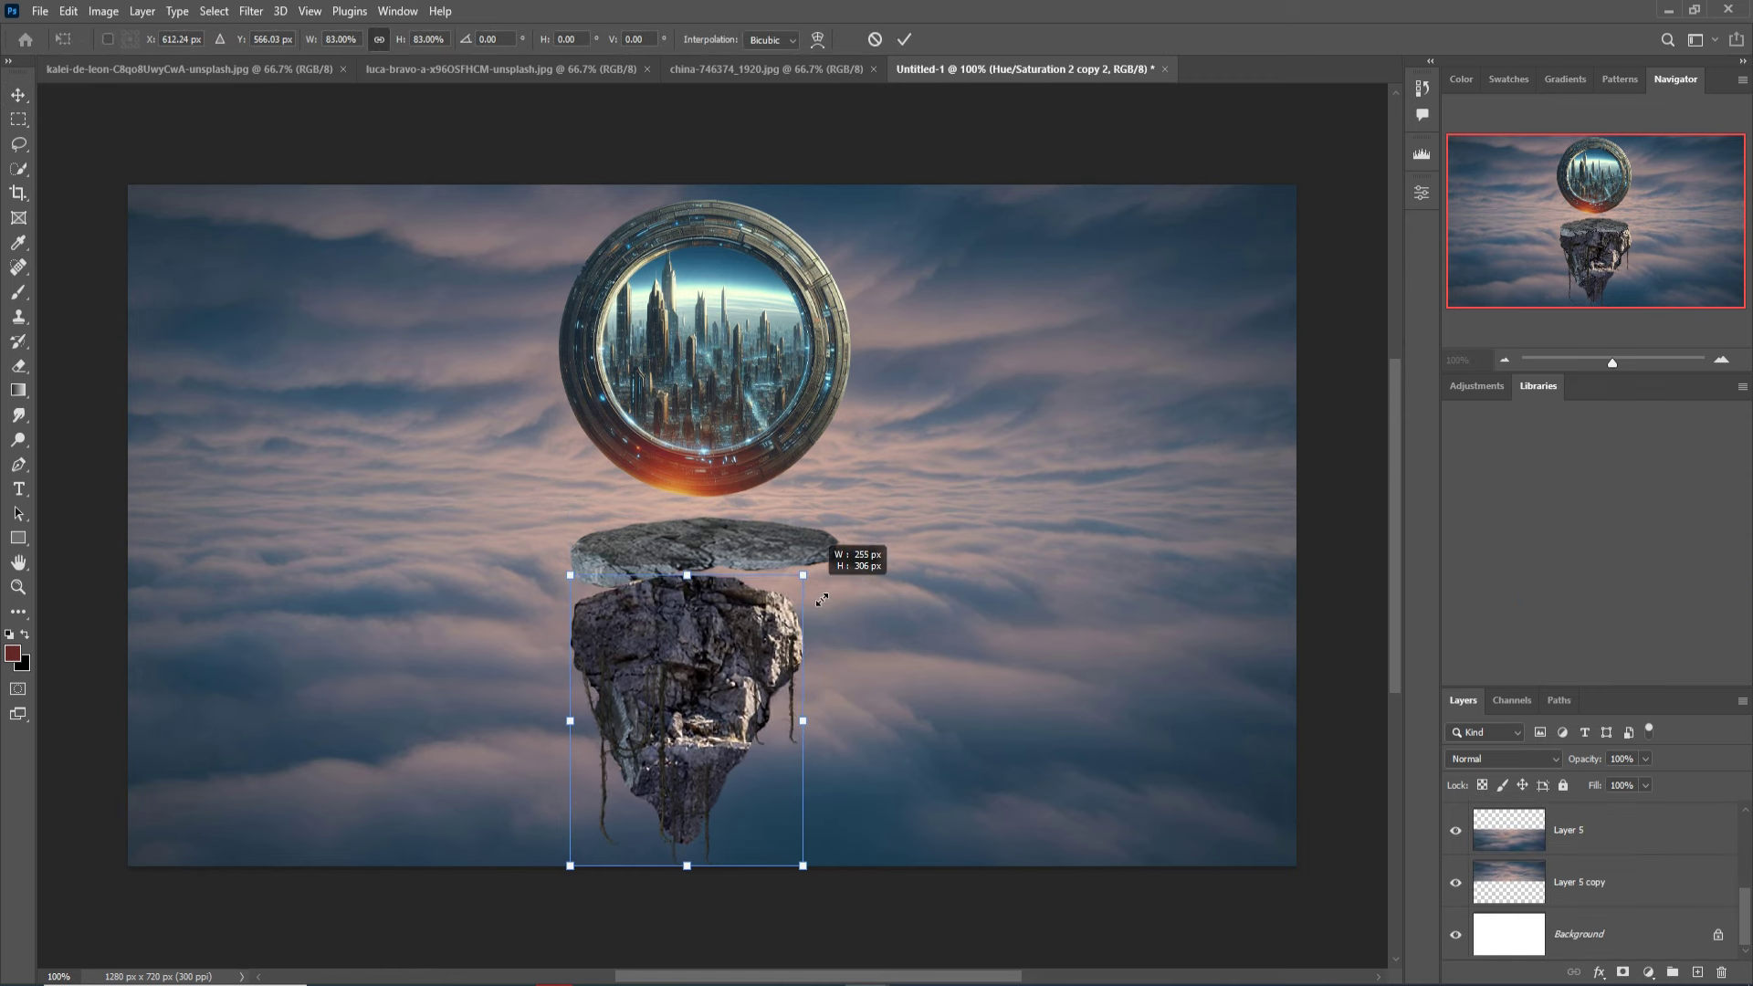
{"action": "key", "text": "ctrl+z"}
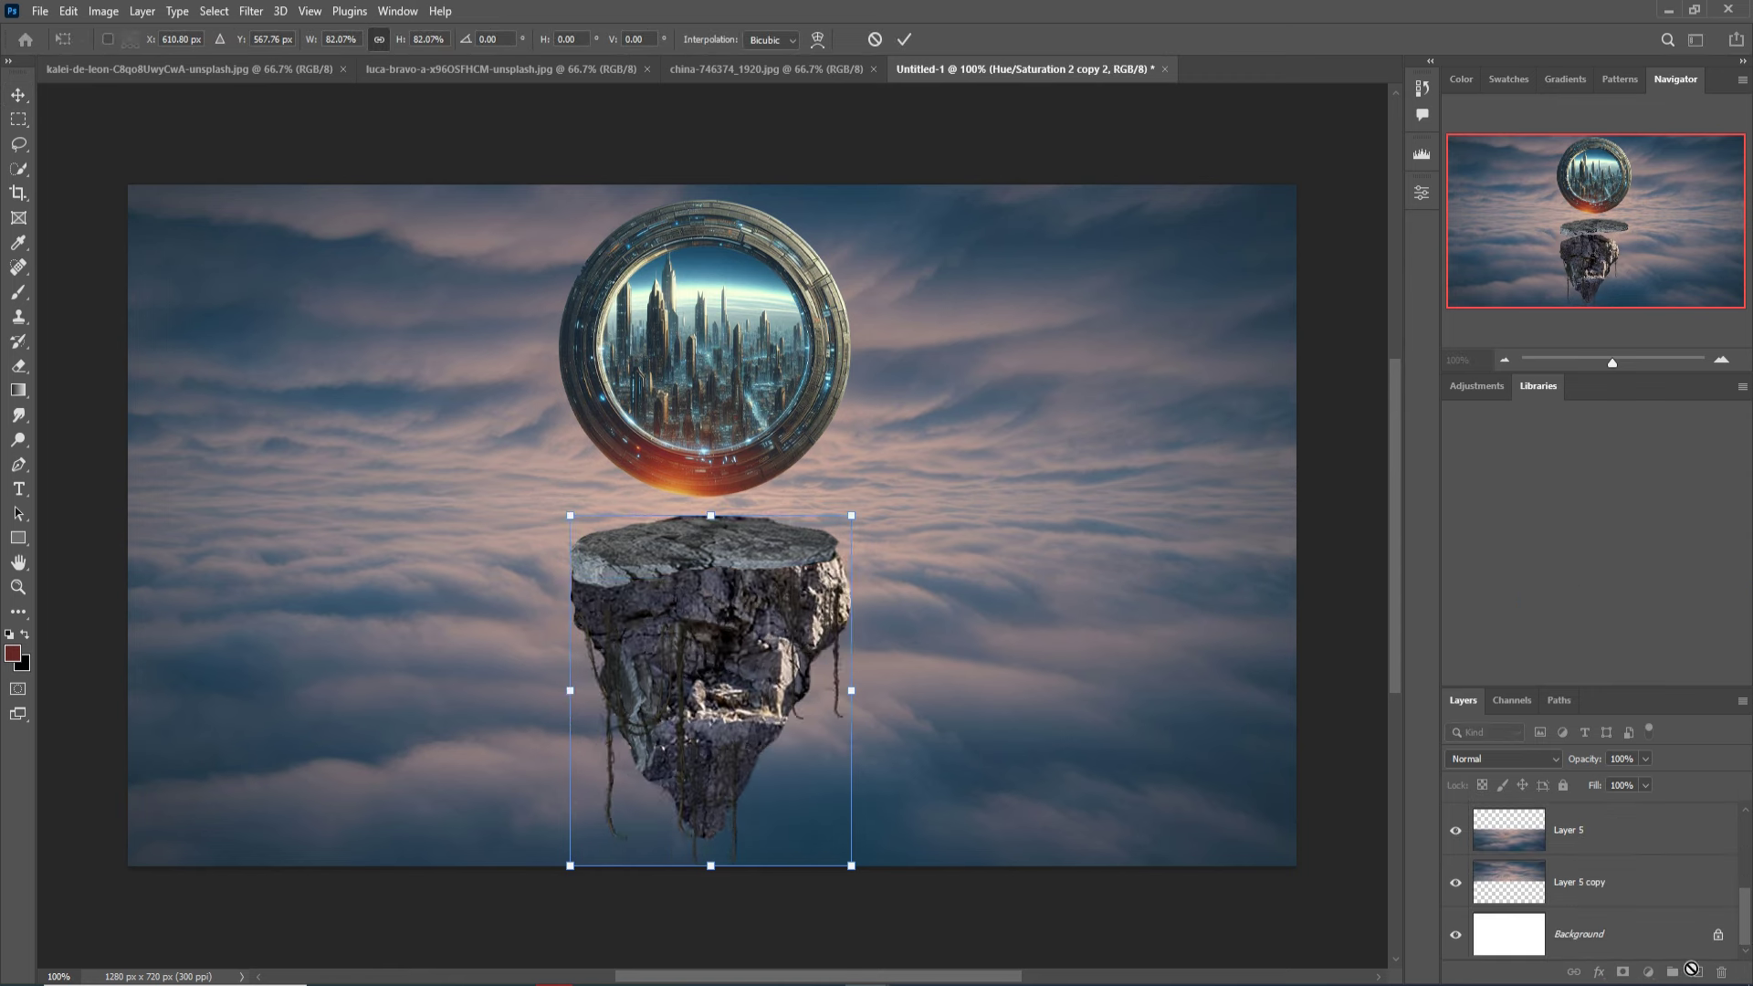
{"action": "scroll", "coordinate": [1682, 872], "scroll_direction": "up", "scroll_amount": 3}
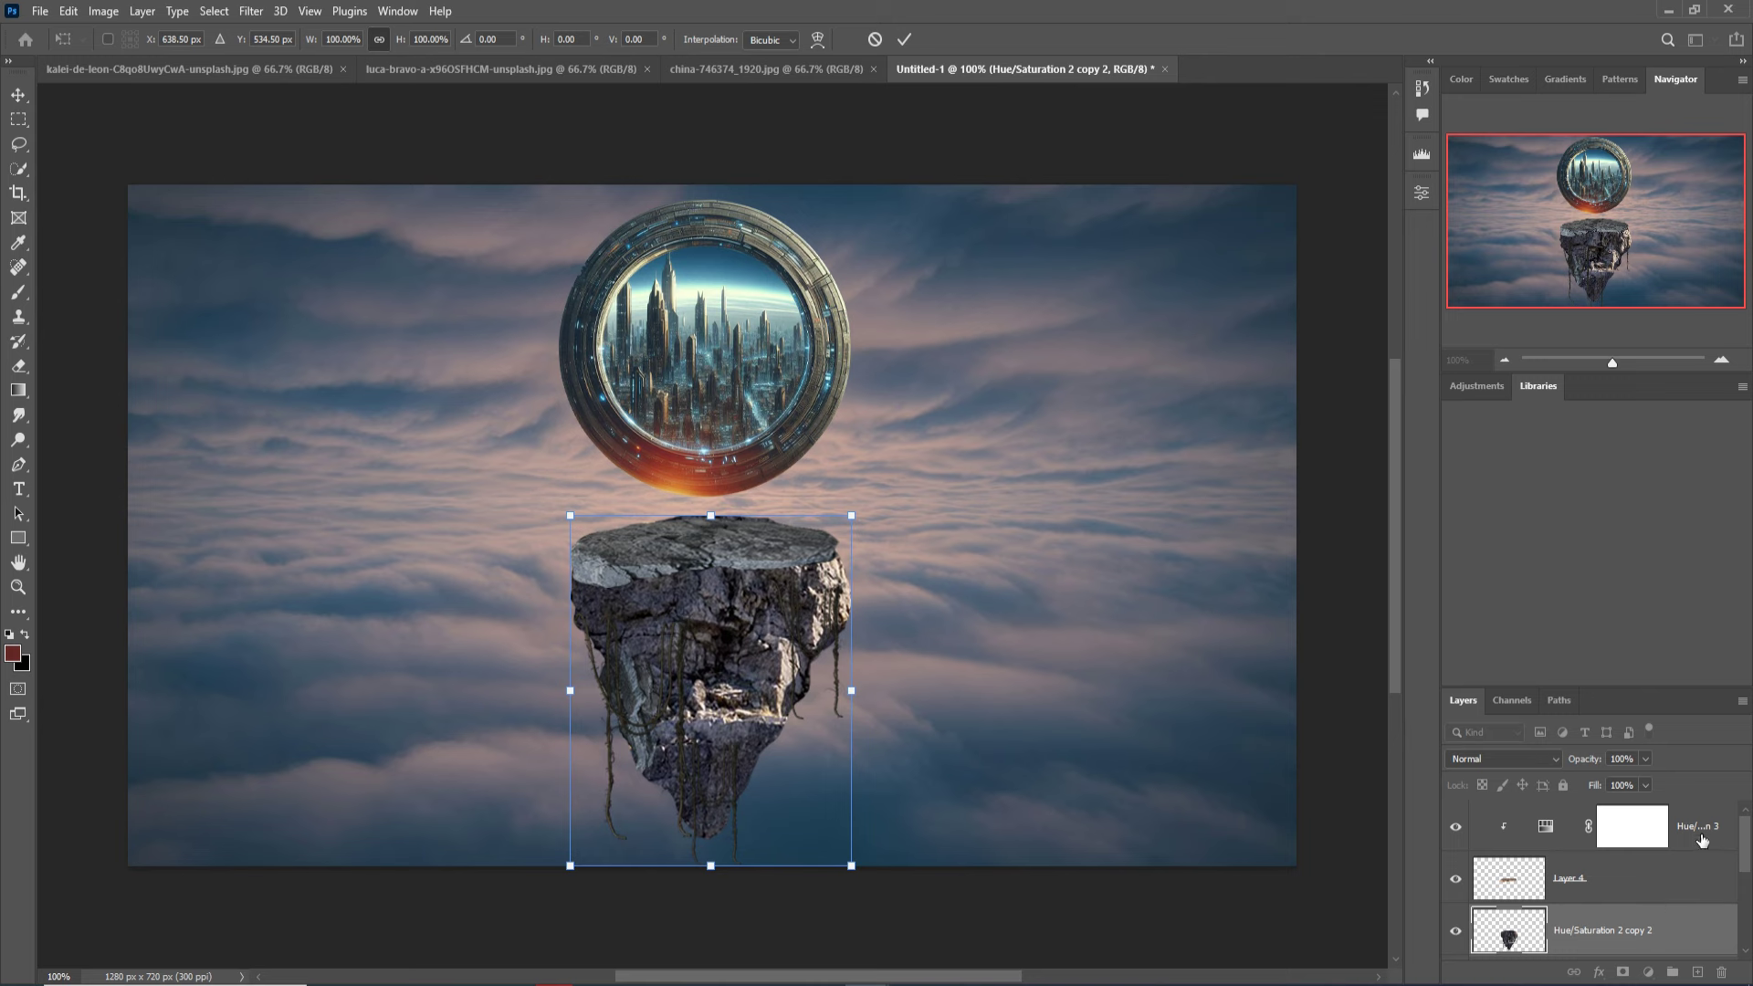
{"action": "left_click", "coordinate": [1702, 838], "text": "shift"}
{"action": "right_click", "coordinate": [1702, 839]}
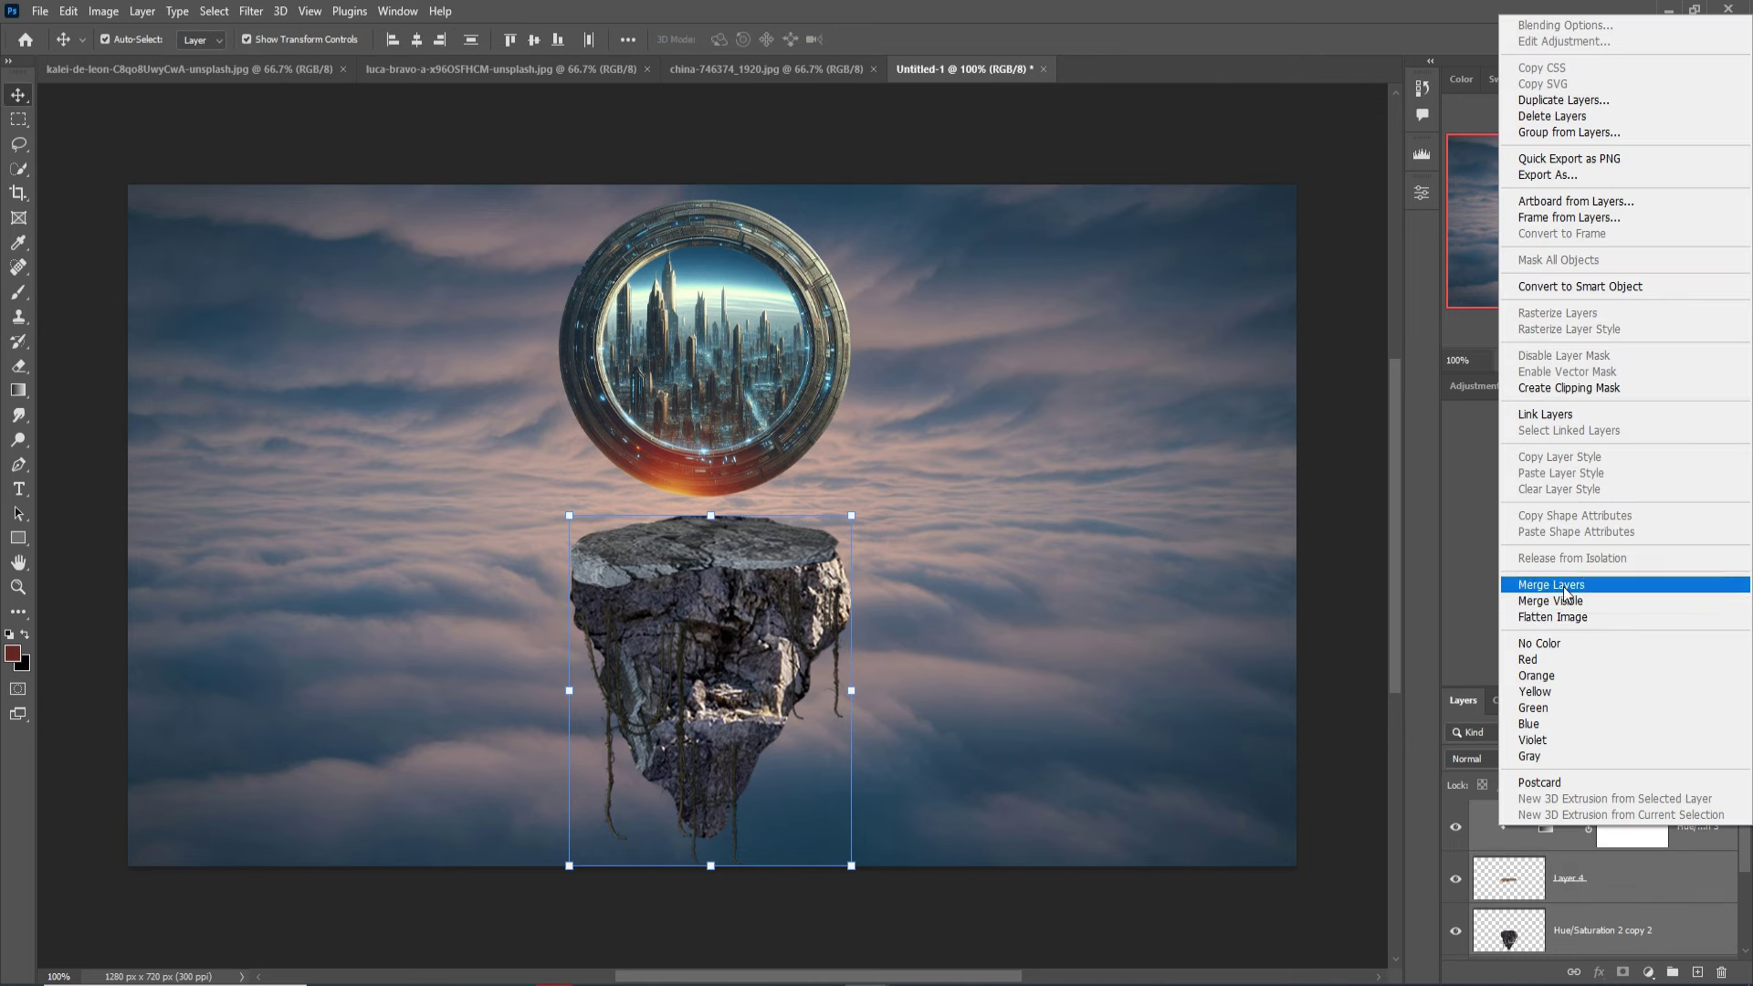
{"action": "left_click", "coordinate": [1564, 588]}
Shrink the rock to about 79% and nudge it up and right.
{"action": "left_click_drag", "start_coordinate": [859, 525], "coordinate": [805, 573]}
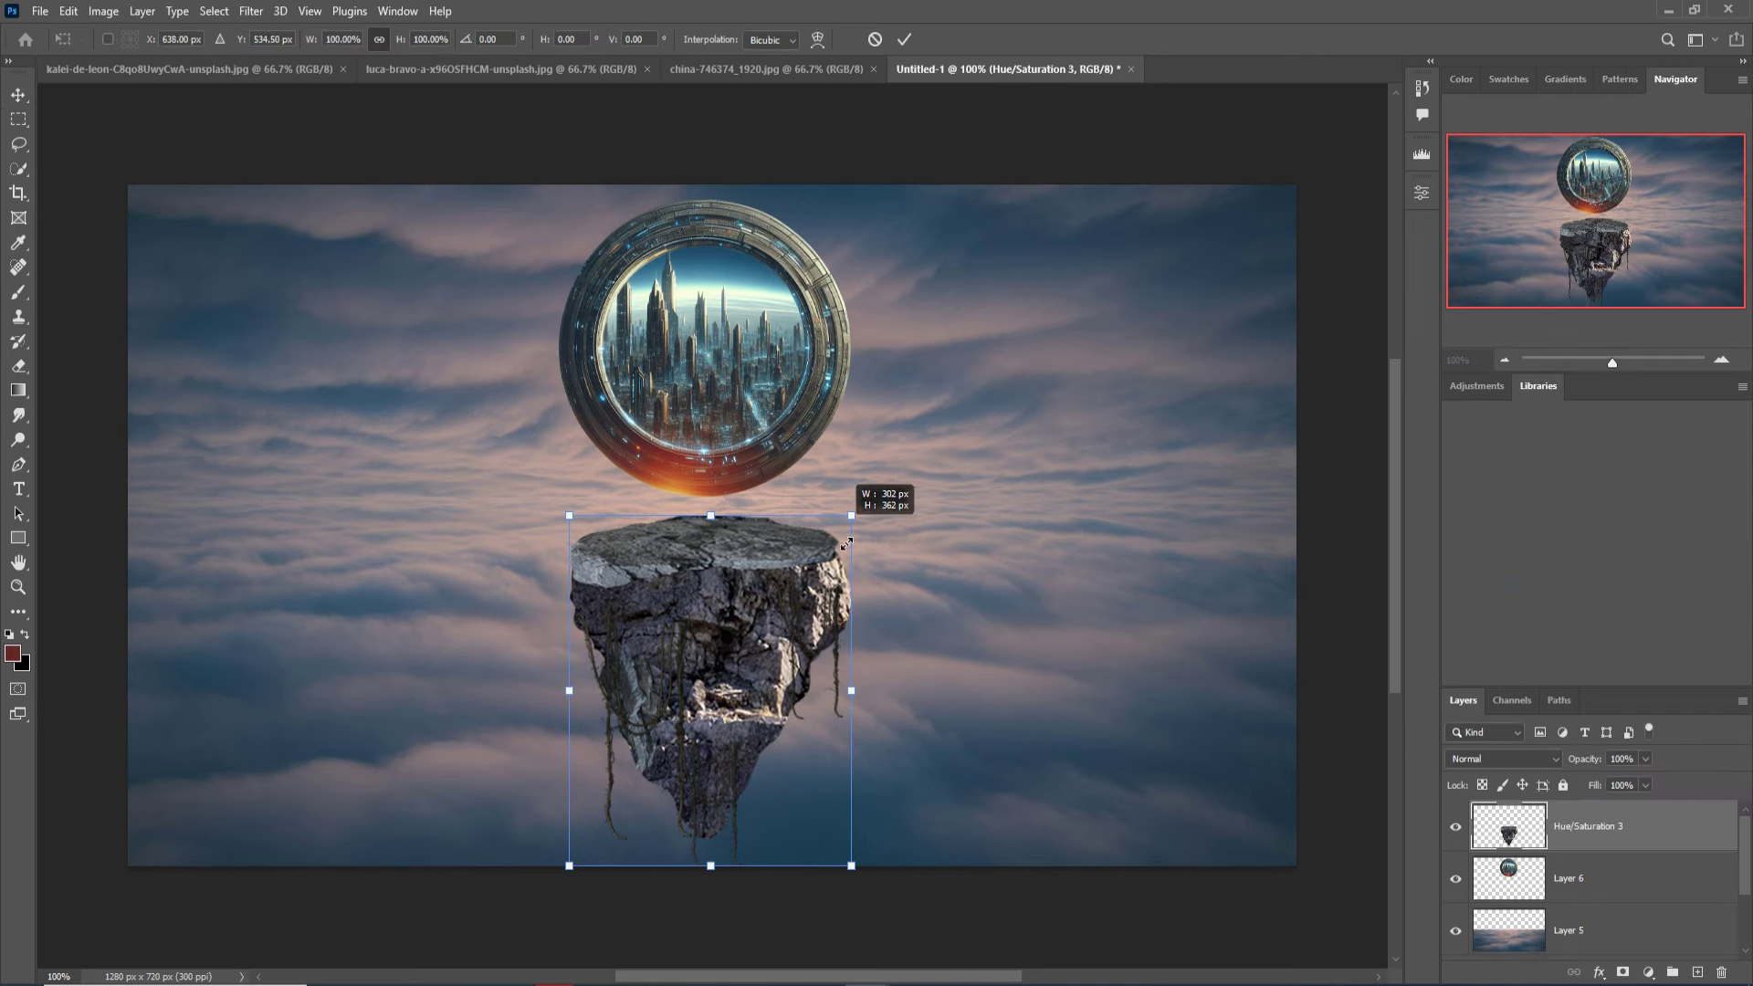
{"action": "left_click_drag", "start_coordinate": [729, 685], "coordinate": [753, 630]}
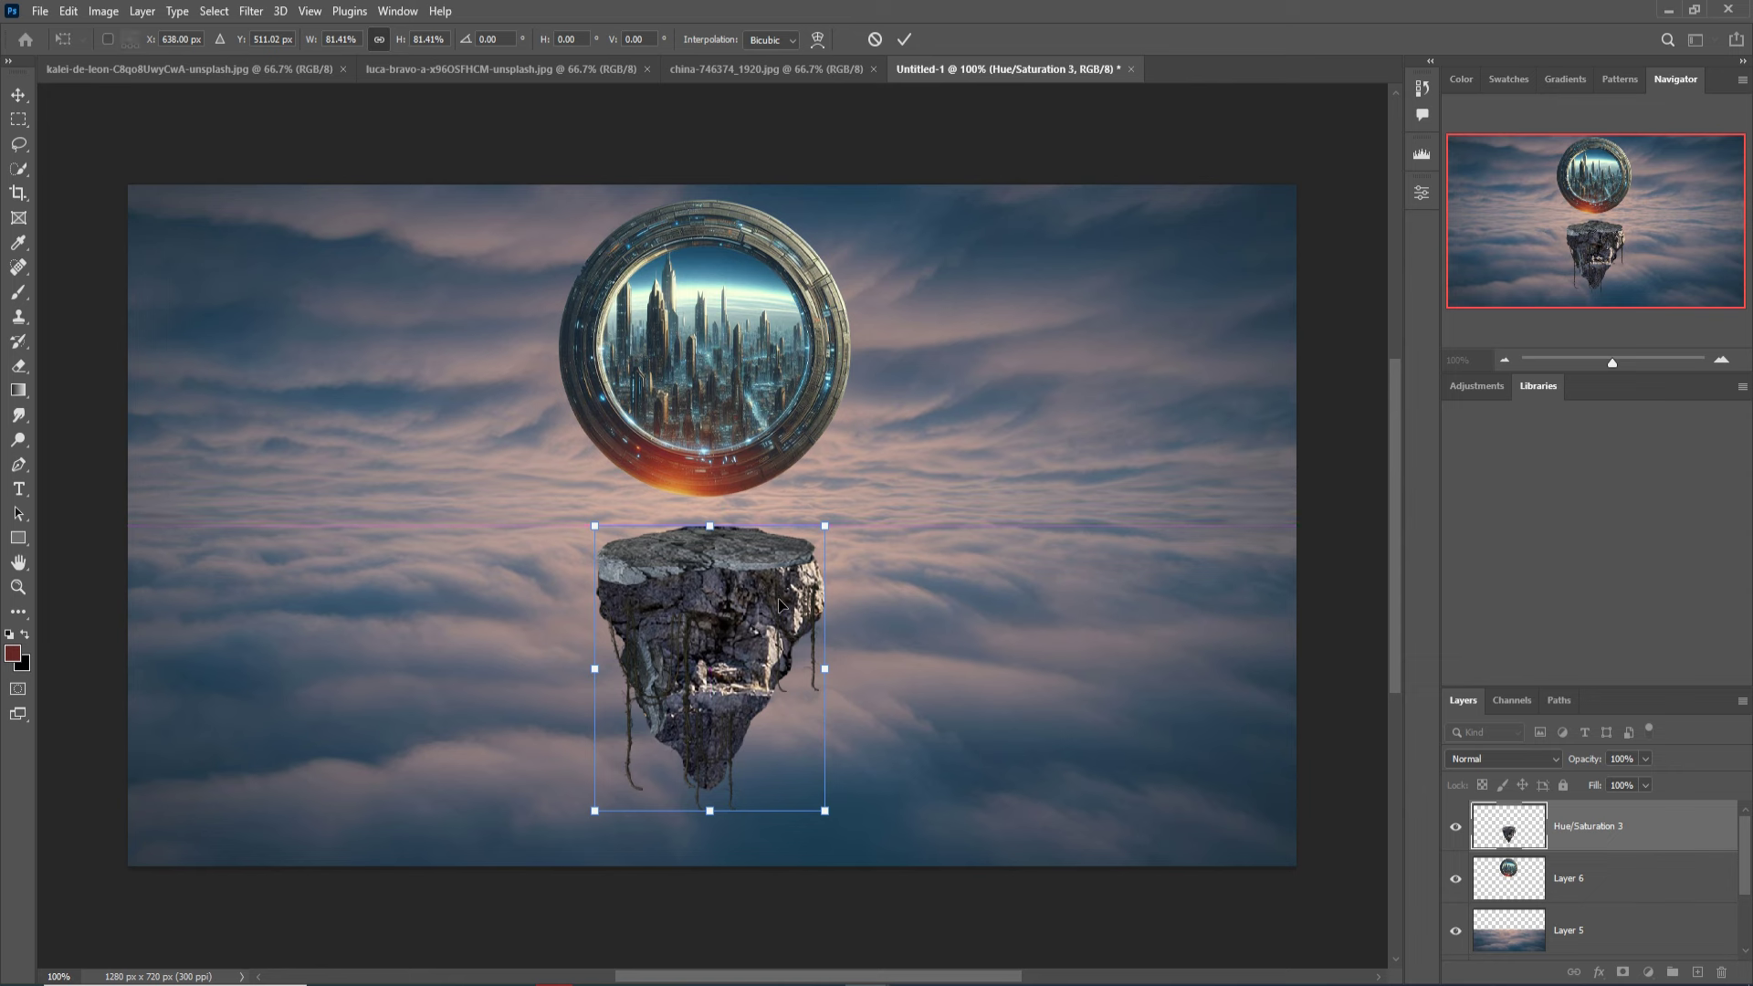
{"action": "left_click_drag", "start_coordinate": [836, 532], "coordinate": [830, 539]}
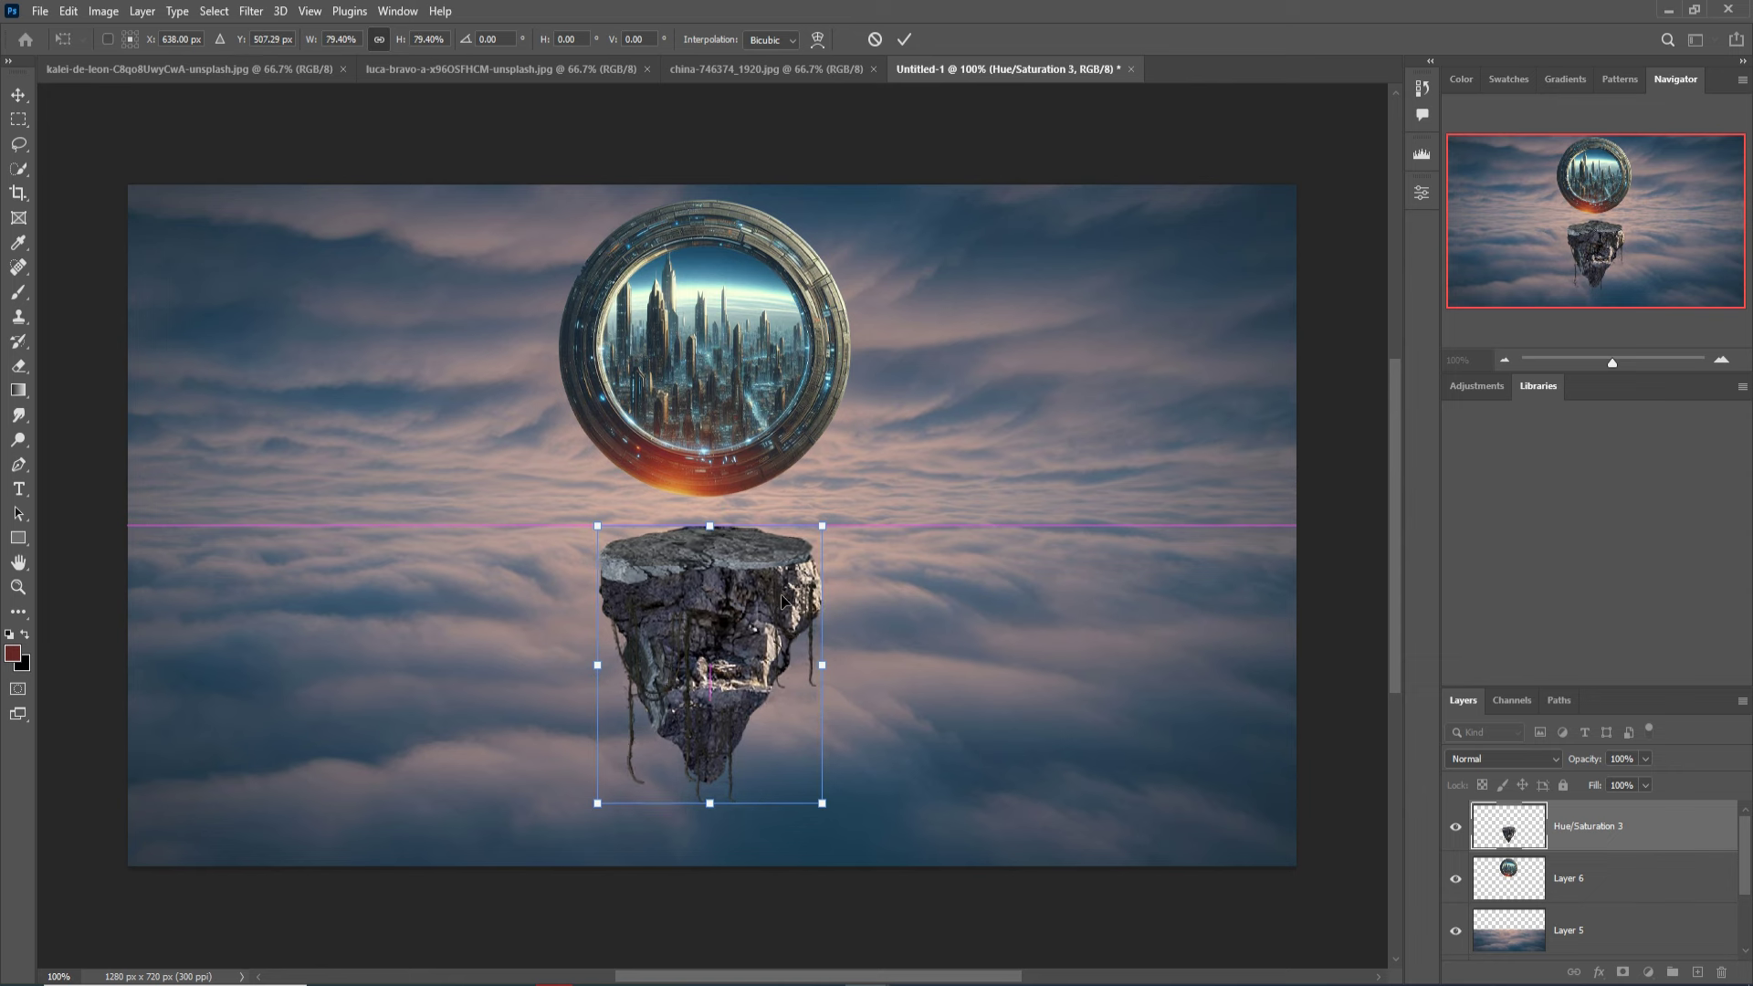
{"action": "left_click_drag", "start_coordinate": [785, 603], "coordinate": [775, 598]}
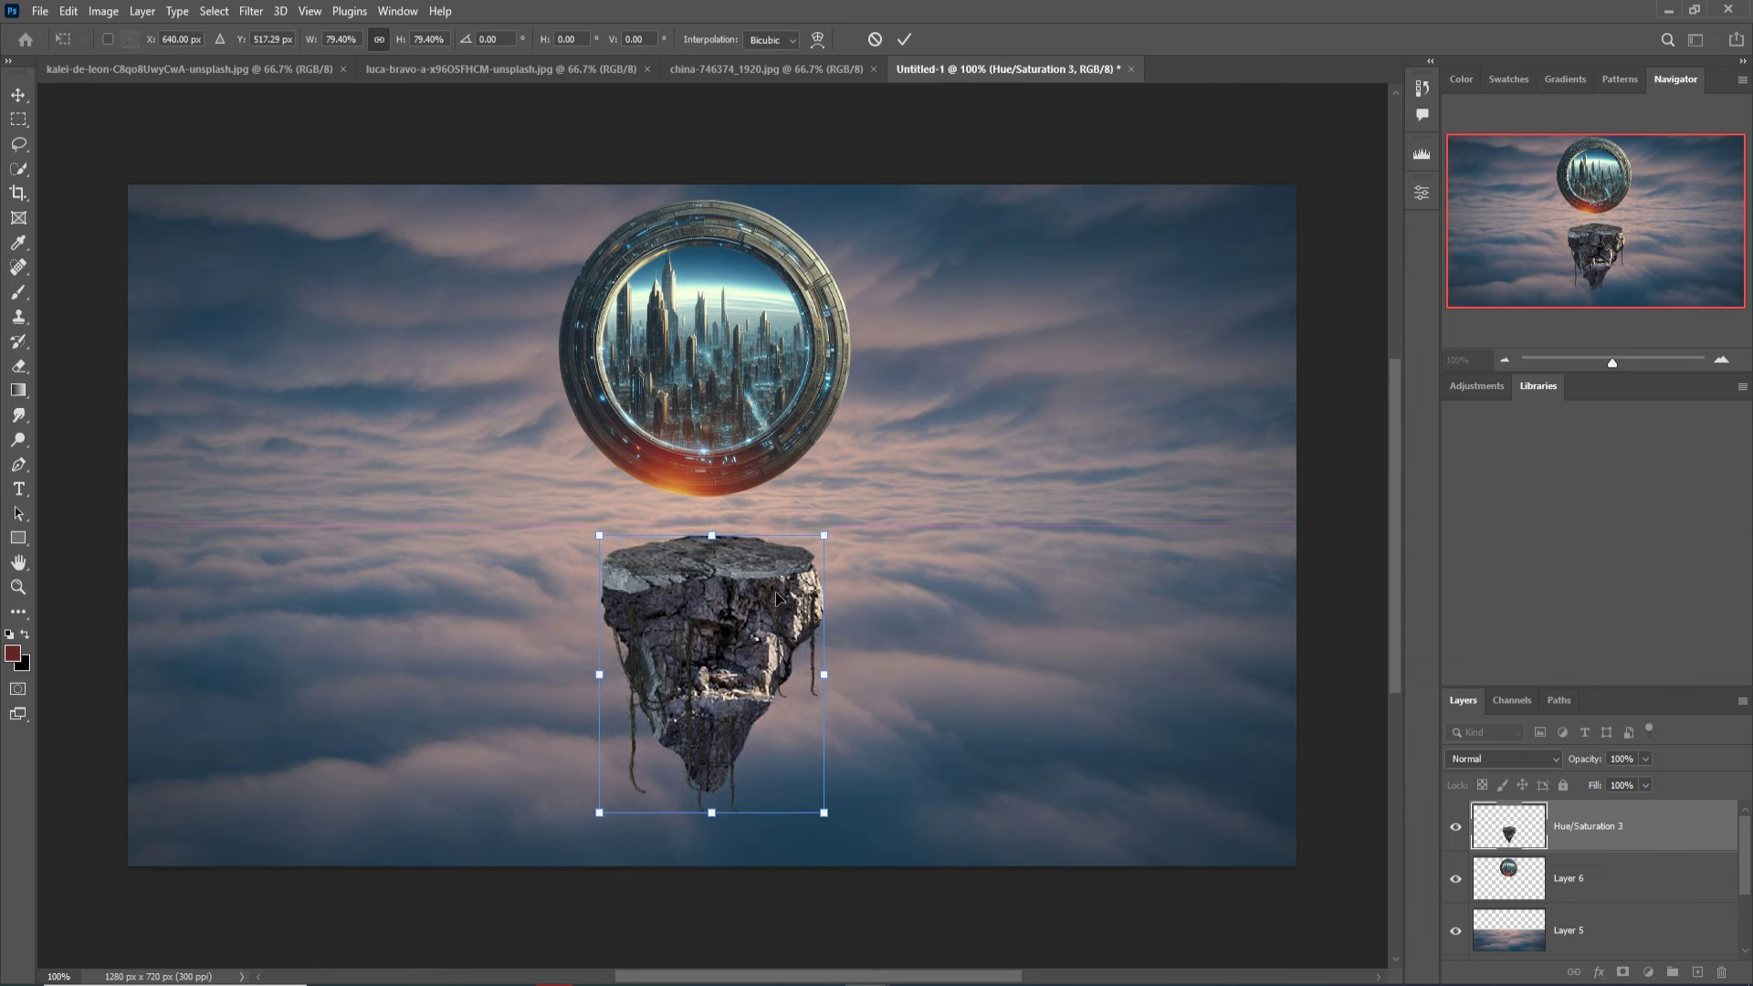
{"action": "left_click", "coordinate": [905, 40]}
Enlarge the portal to about 134%, shift it left, then raise the rock into its bottom.
{"action": "left_click", "coordinate": [797, 317]}
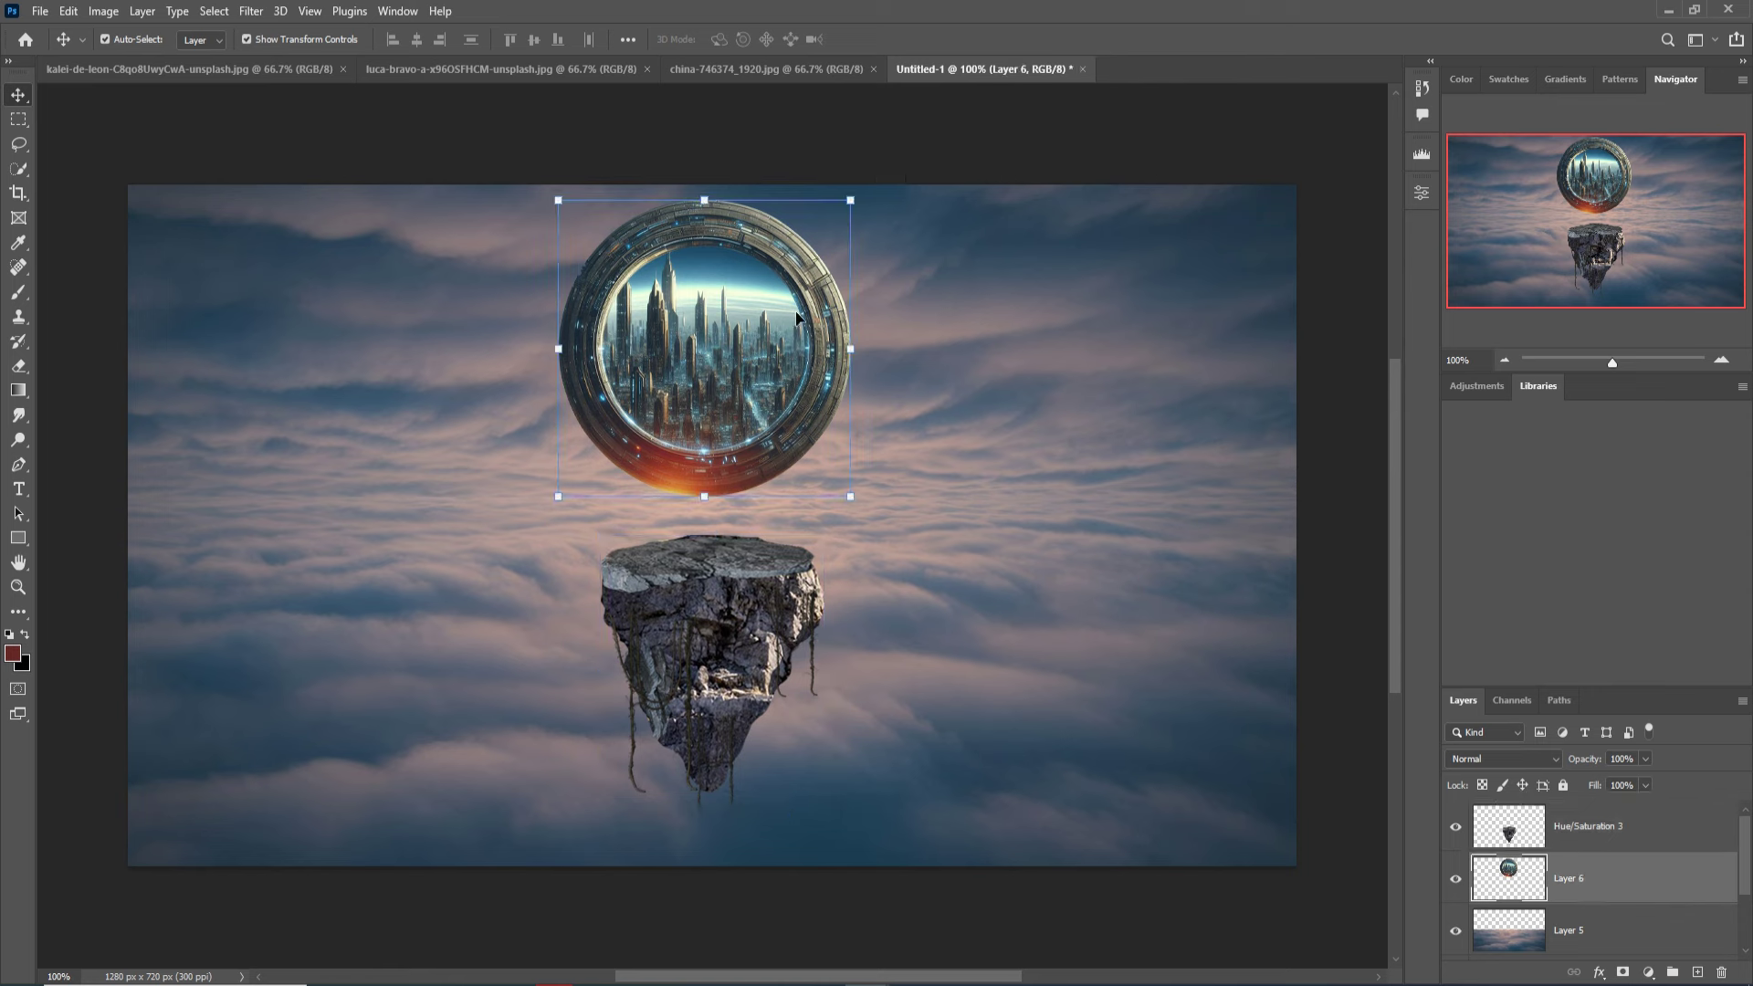
{"action": "left_click_drag", "start_coordinate": [858, 217], "coordinate": [922, 146]}
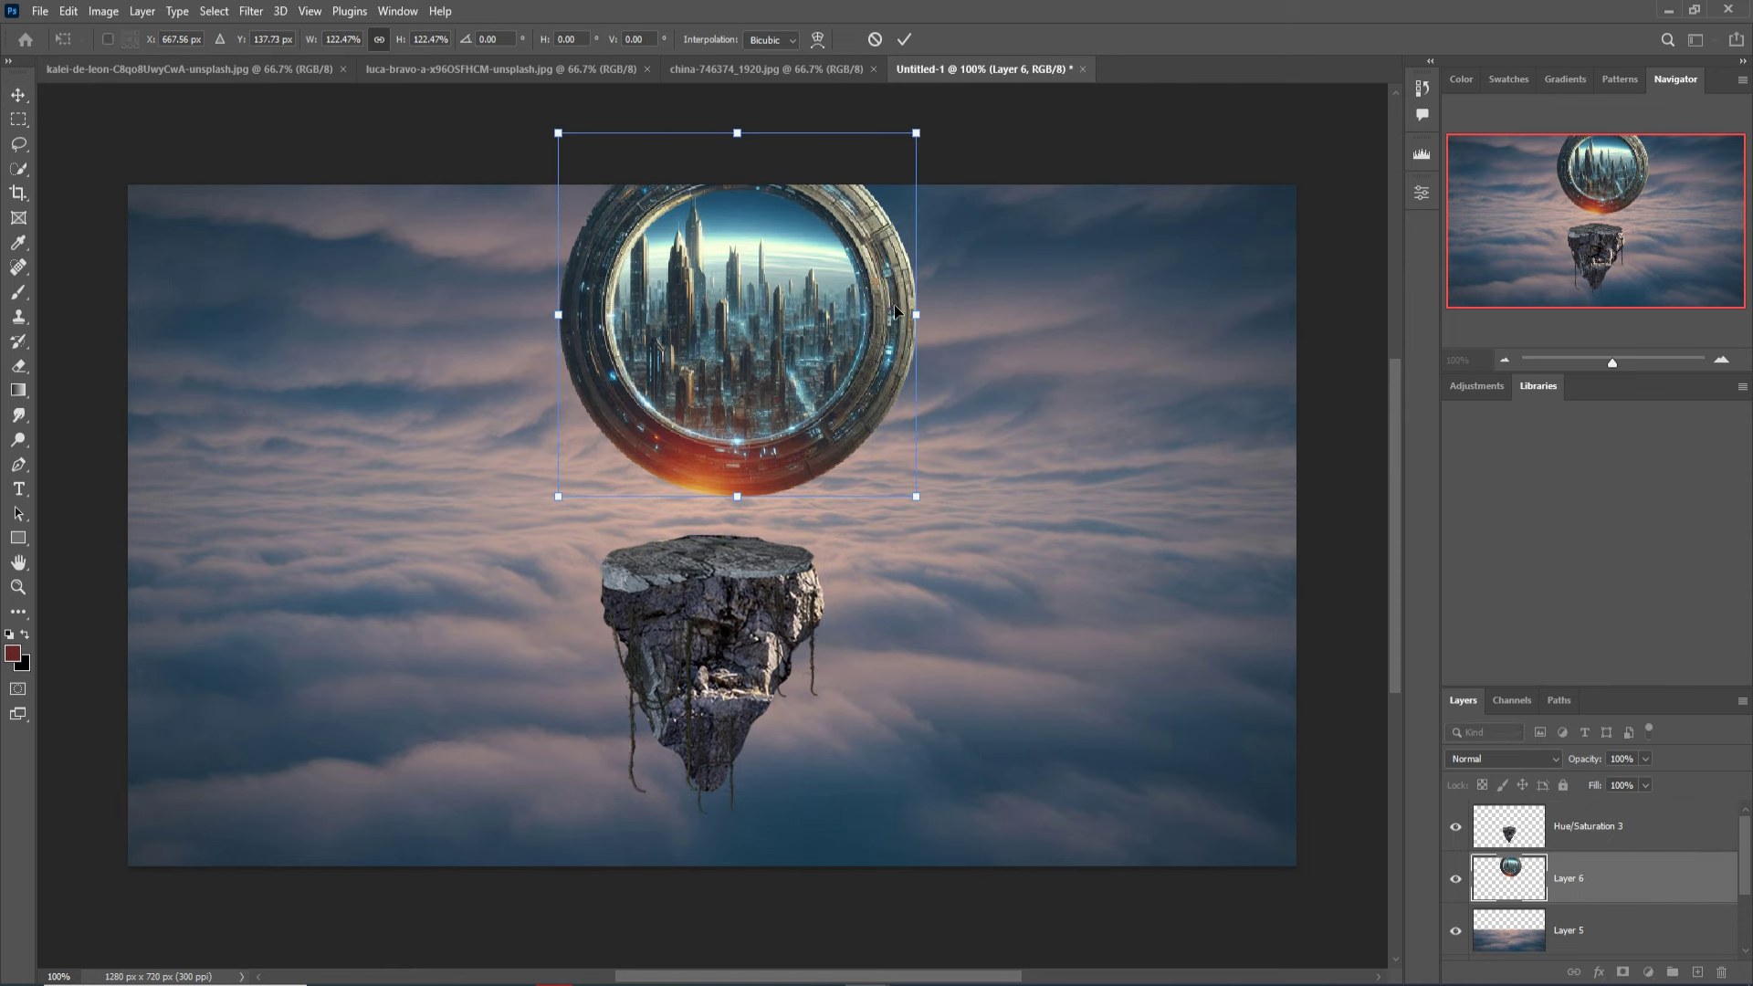
{"action": "left_click_drag", "start_coordinate": [894, 304], "coordinate": [841, 315]}
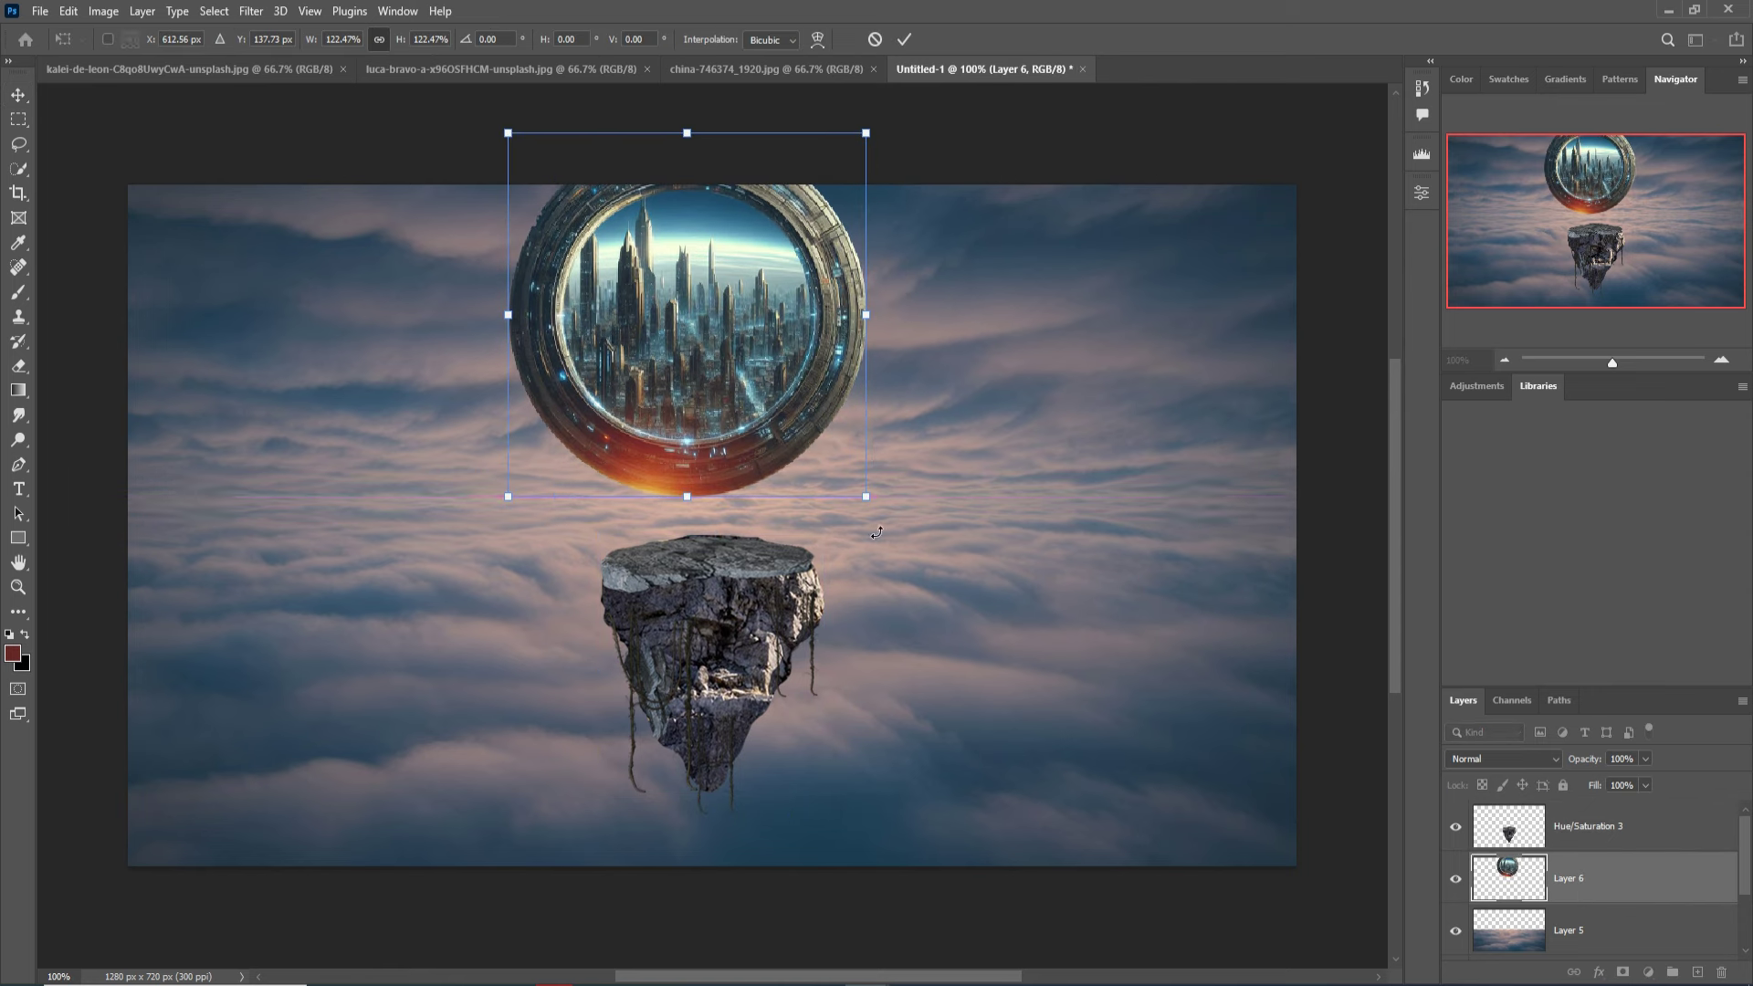
{"action": "left_click_drag", "start_coordinate": [875, 509], "coordinate": [900, 514]}
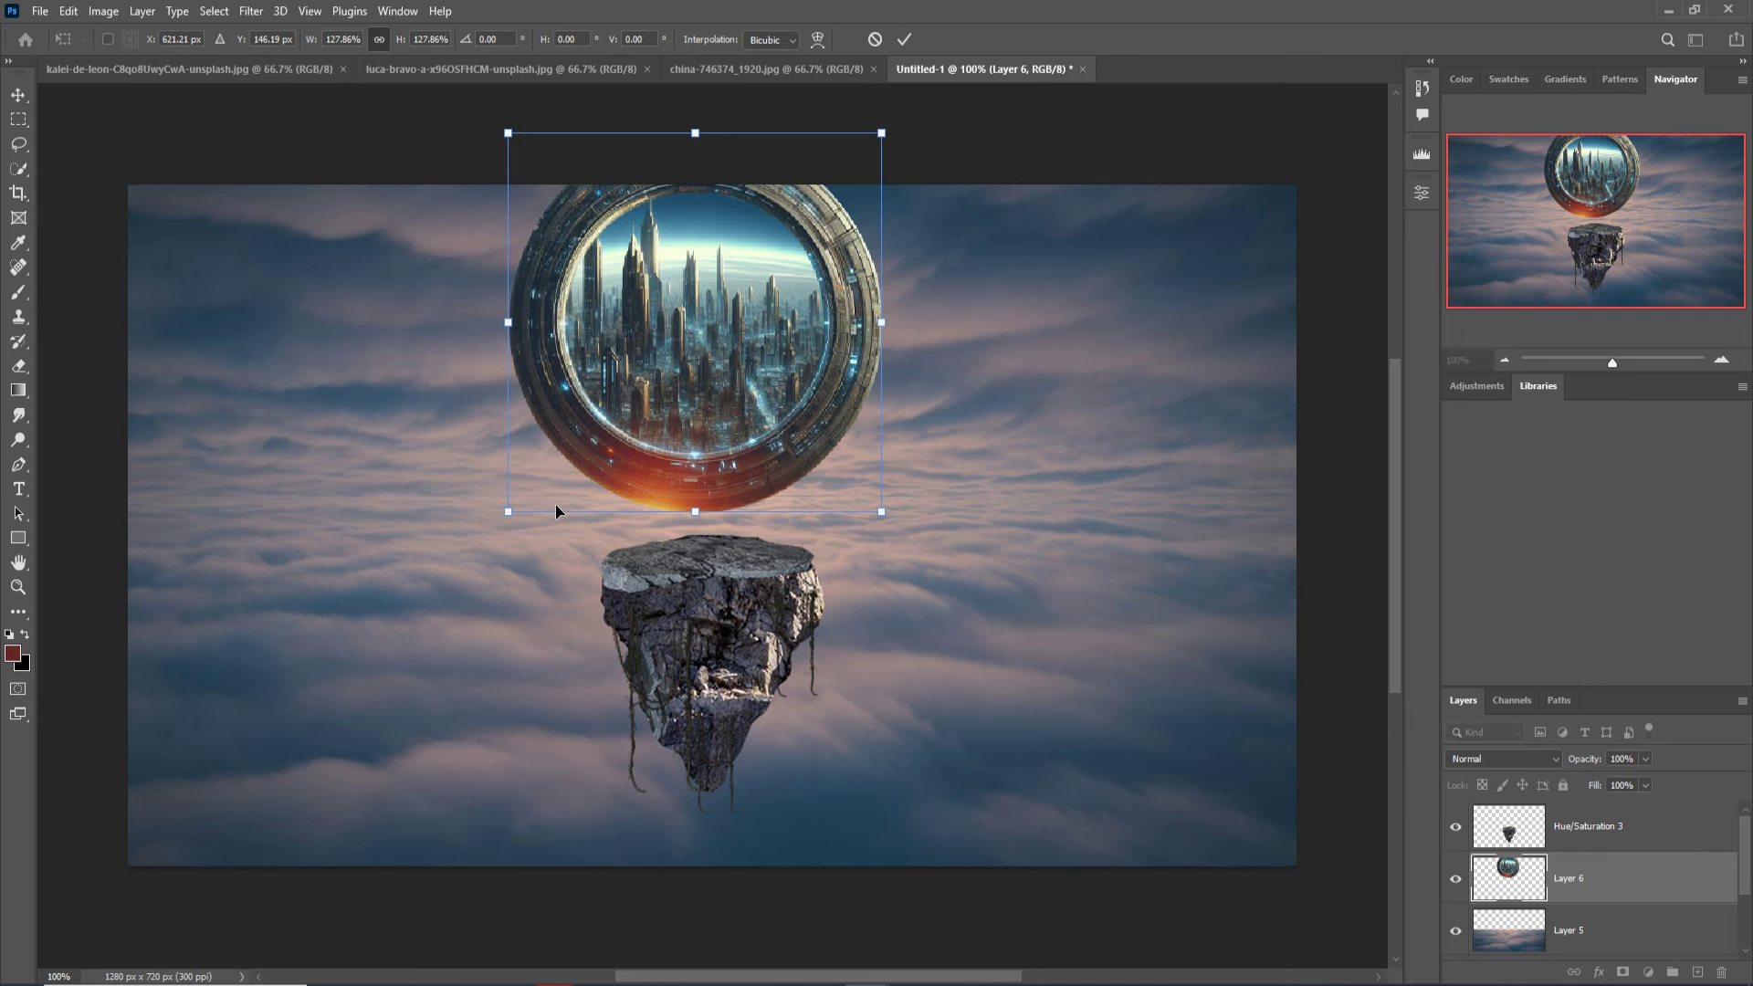
{"action": "left_click_drag", "start_coordinate": [517, 524], "coordinate": [501, 541]}
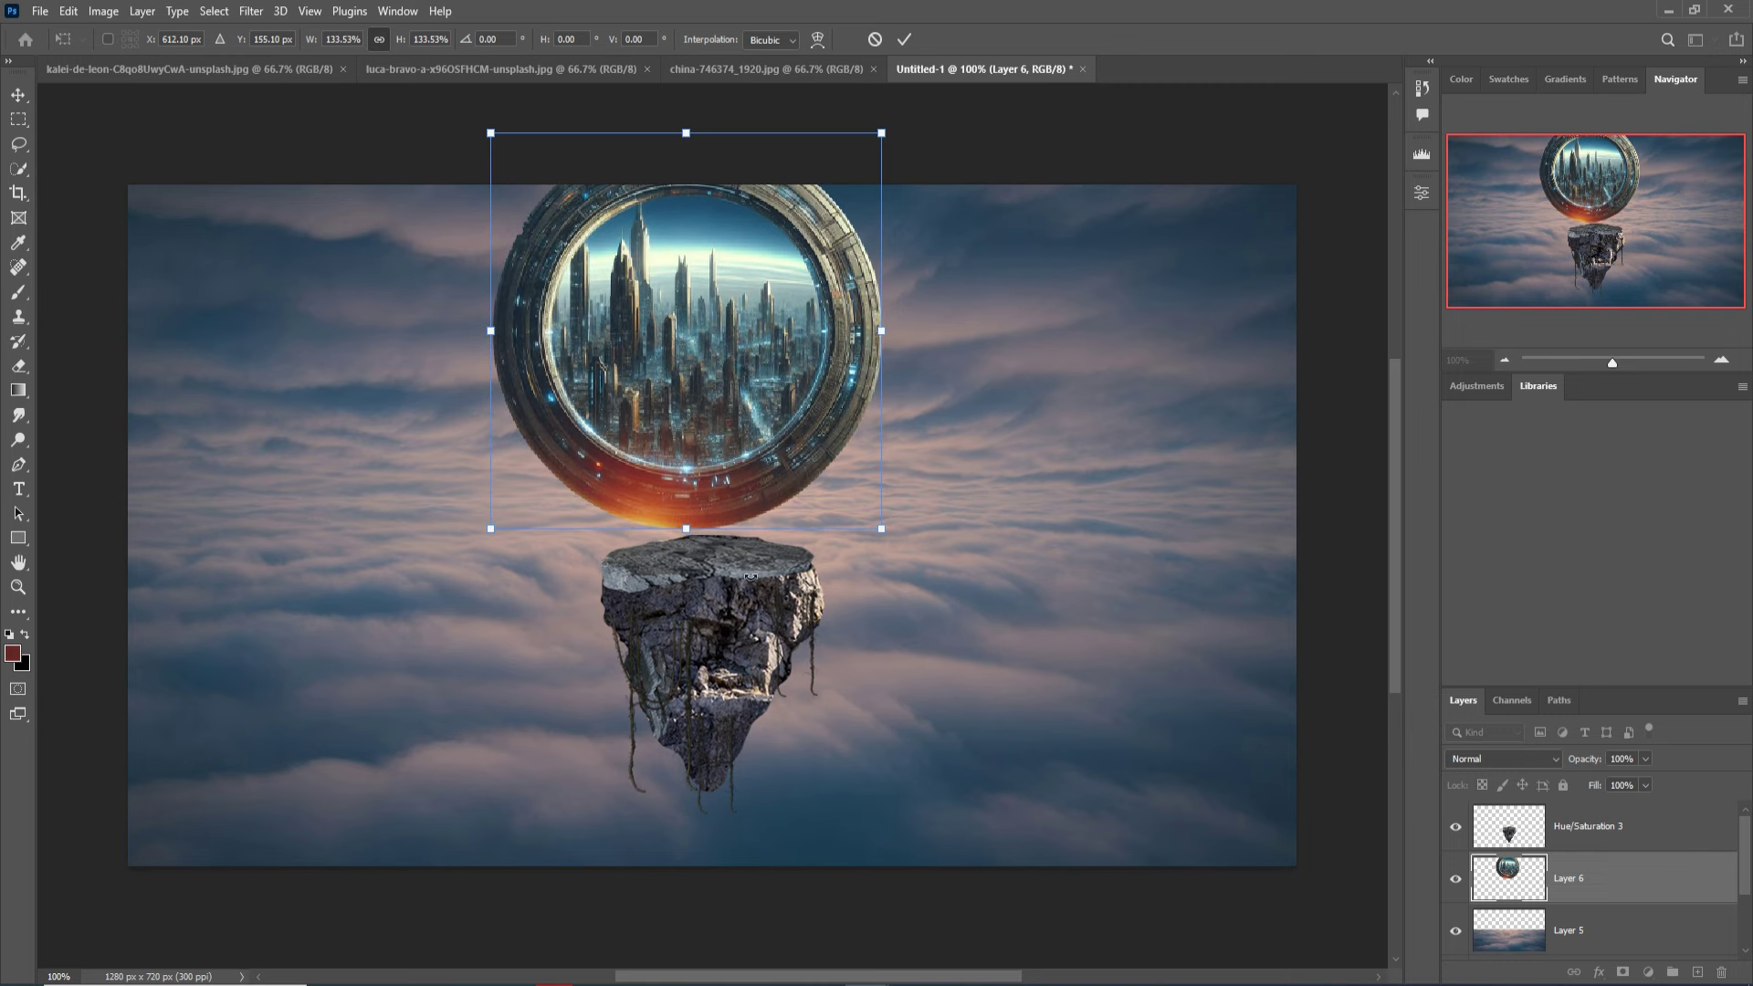
{"action": "left_click_drag", "start_coordinate": [744, 581], "coordinate": [745, 585]}
{"action": "left_click_drag", "start_coordinate": [741, 511], "coordinate": [707, 470]}
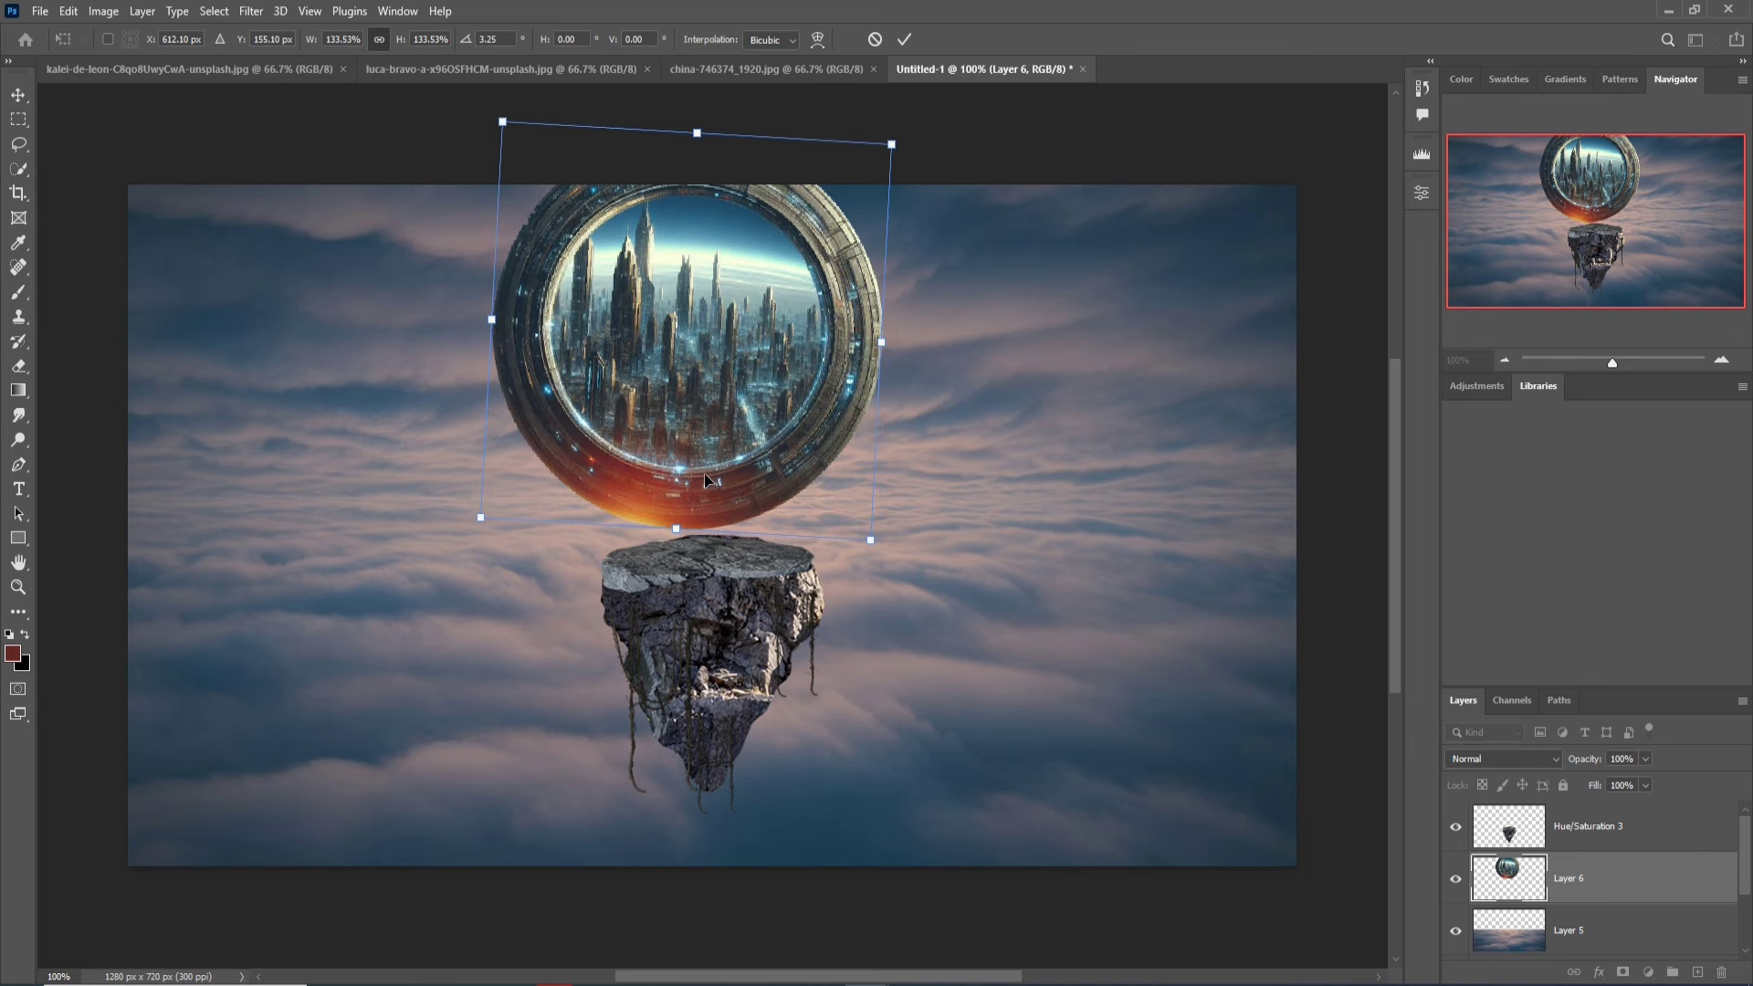
{"action": "key", "text": "ctrl+z"}
{"action": "key", "text": "Return"}
{"action": "left_click", "coordinate": [1589, 826]}
{"action": "mouse_move", "coordinate": [762, 616]}
{"action": "left_mouse_down"}
{"action": "mouse_move", "coordinate": [744, 477]}
{"action": "mouse_move", "coordinate": [770, 525]}
{"action": "left_mouse_up"}
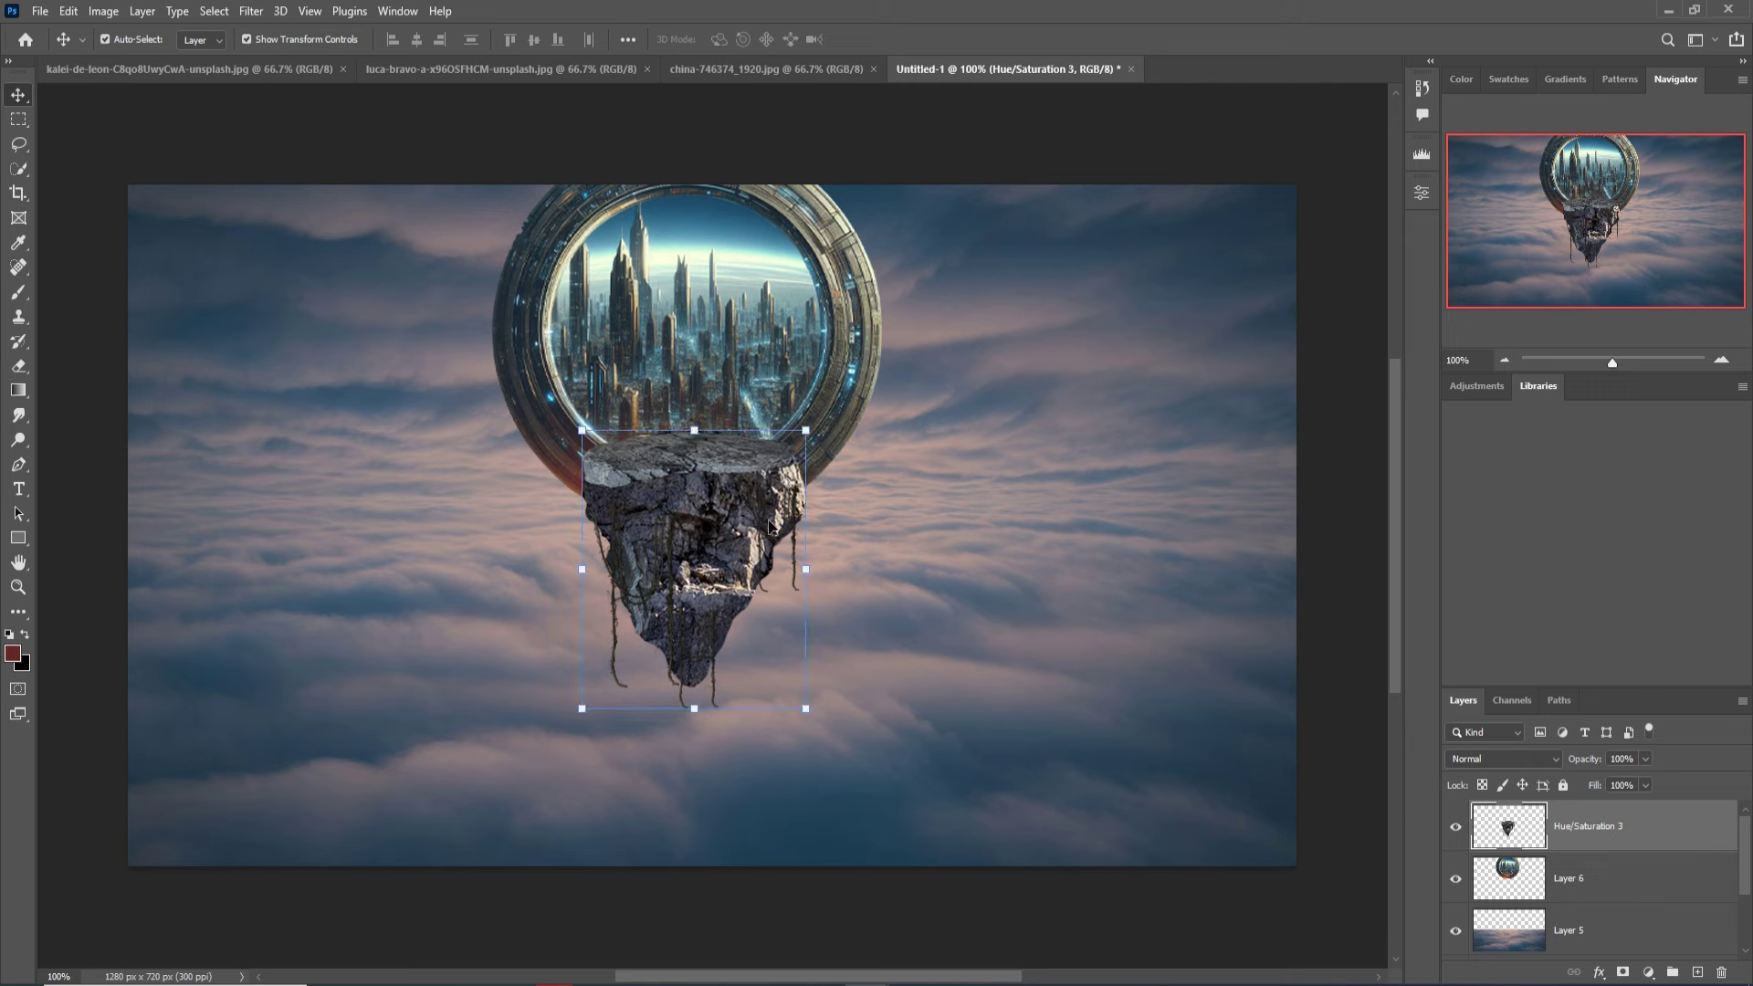
Enlarge the rock to about 122% and move it down and right.
{"action": "left_click_drag", "start_coordinate": [585, 710], "coordinate": [548, 754]}
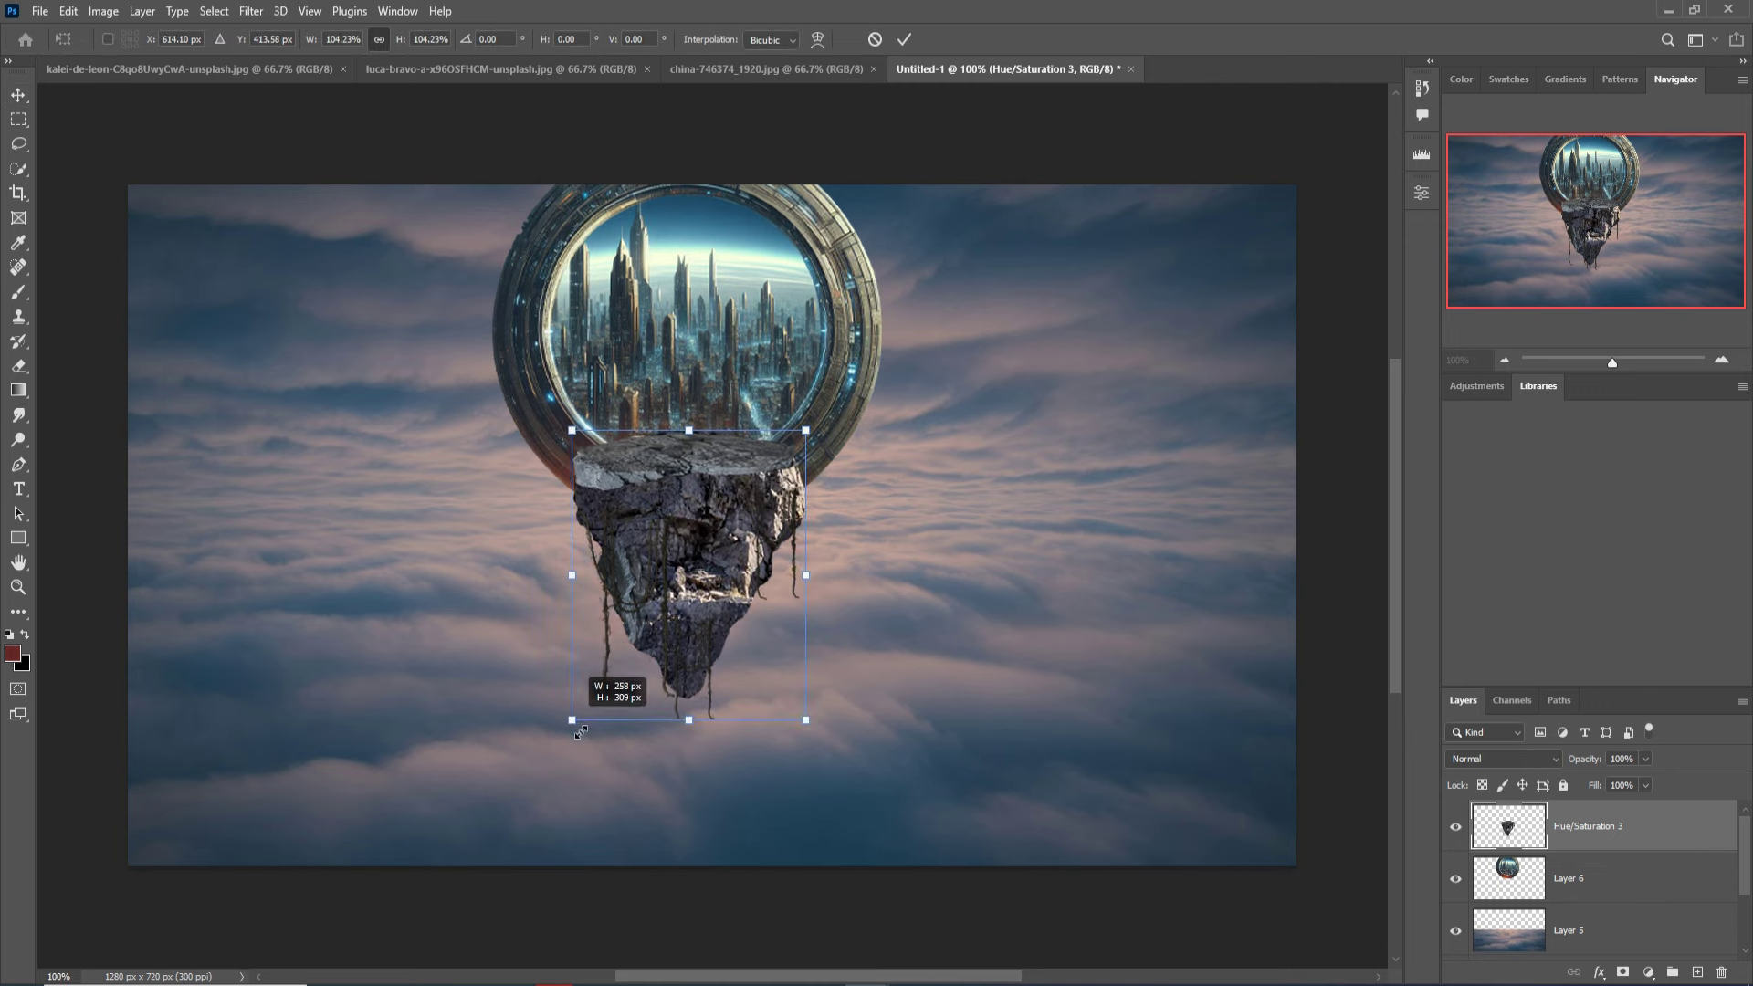
{"action": "left_click_drag", "start_coordinate": [807, 759], "coordinate": [822, 770]}
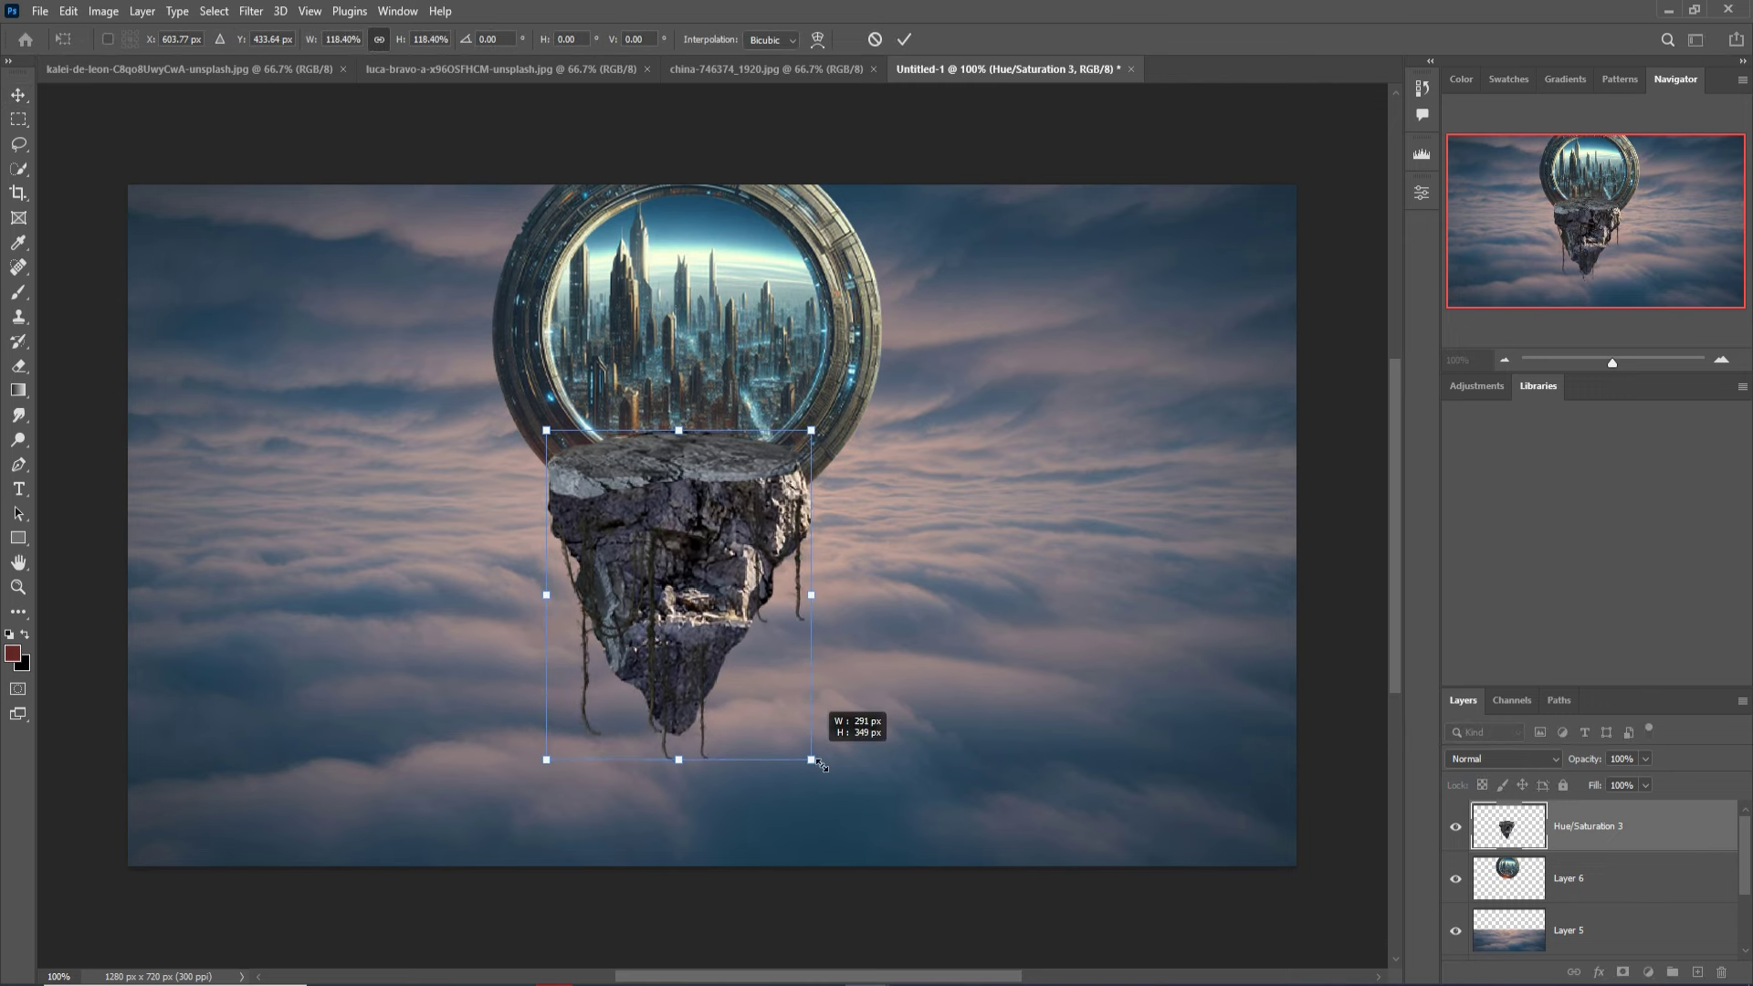
{"action": "left_click_drag", "start_coordinate": [653, 532], "coordinate": [673, 550]}
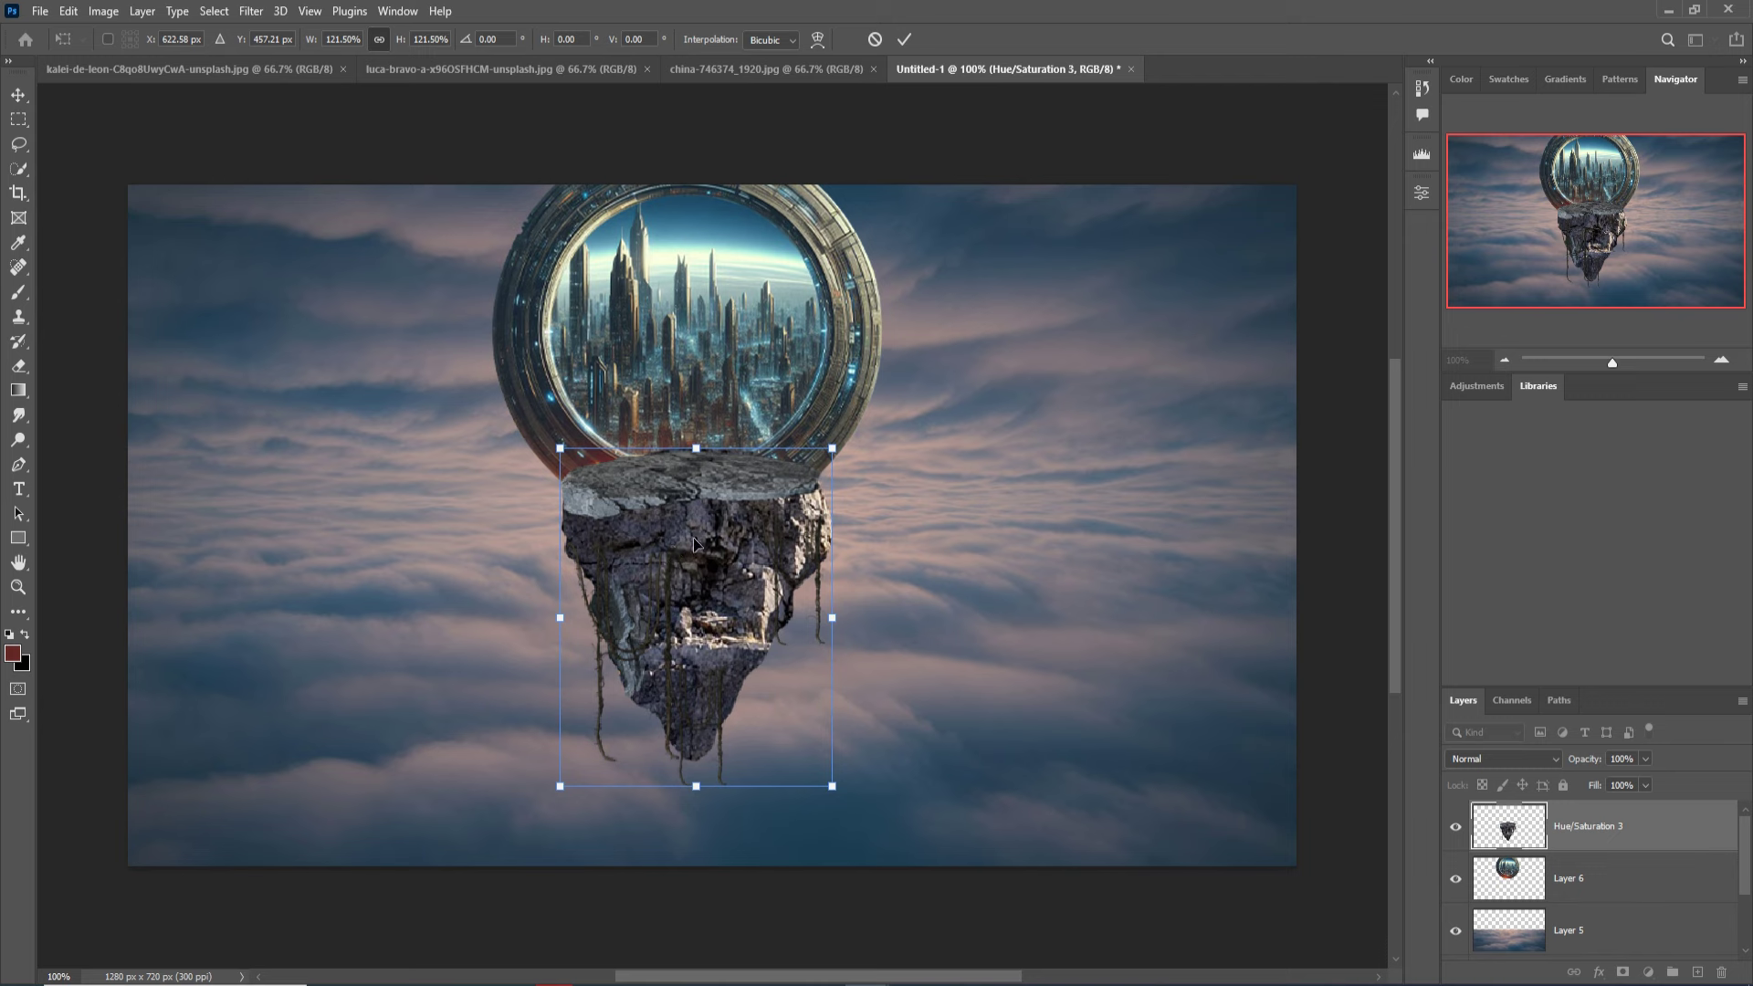
{"action": "left_click", "coordinate": [904, 39]}
Enlarge the city portal, move it up-left, and lower the rock beneath its rim.
{"action": "left_click", "coordinate": [767, 345]}
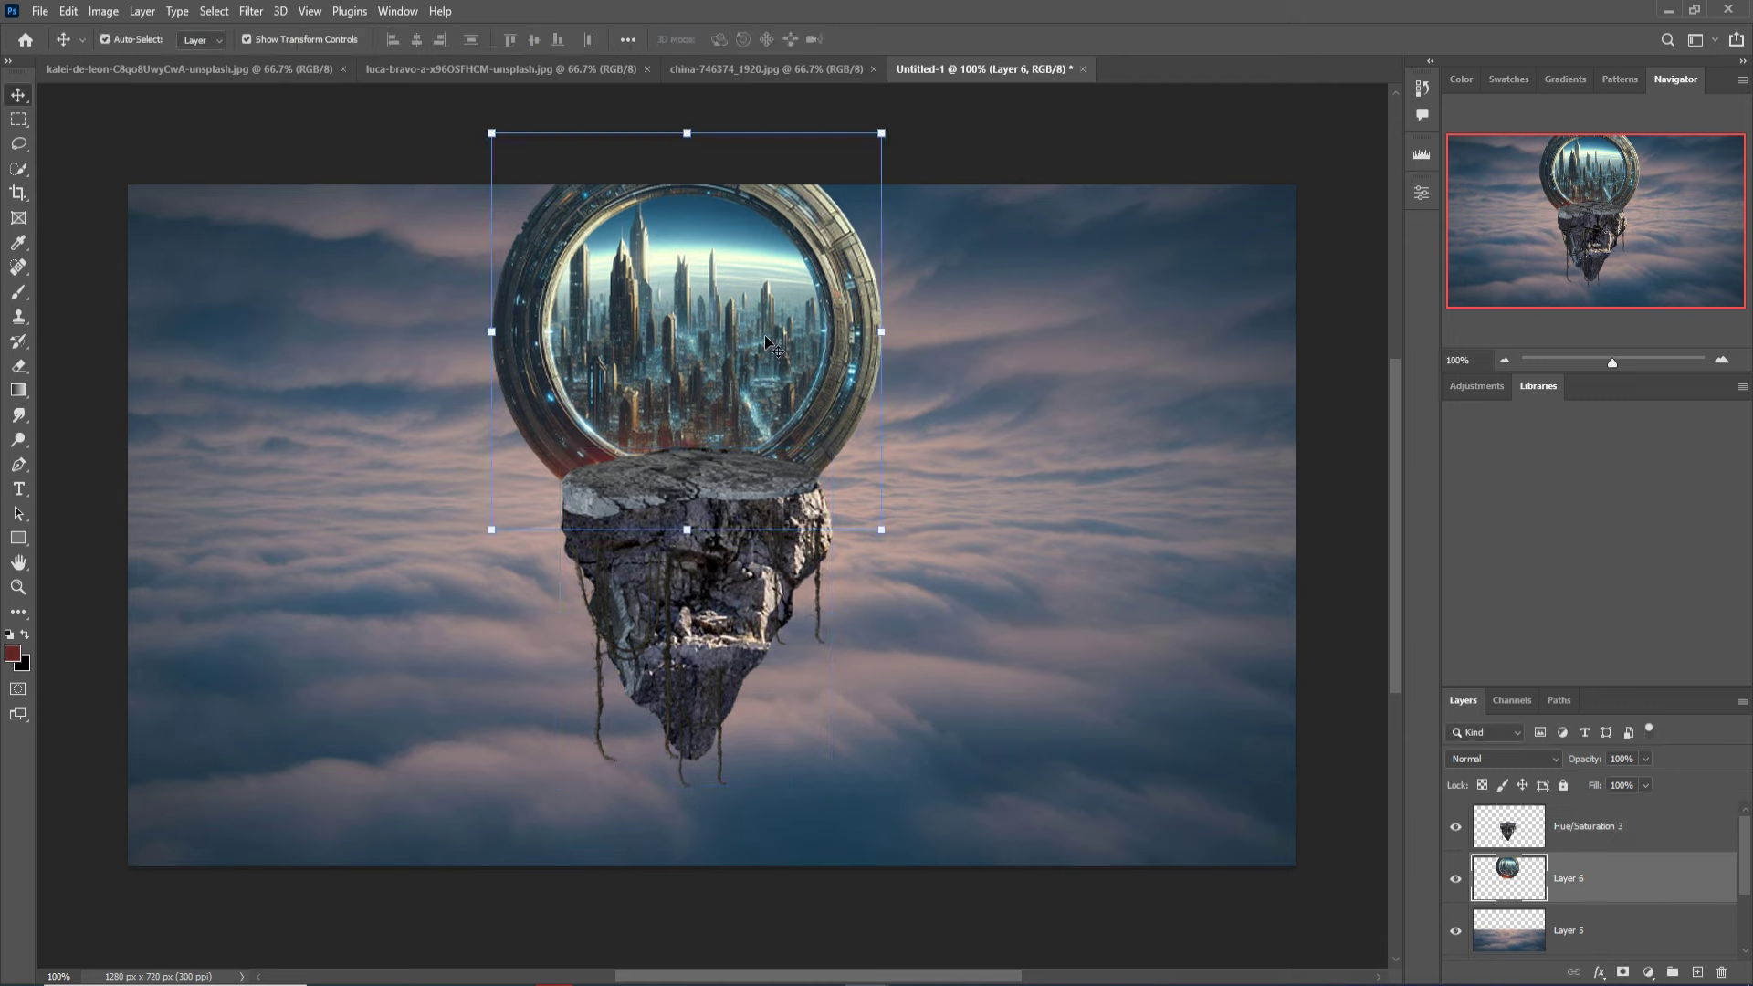
{"action": "left_click_drag", "start_coordinate": [882, 530], "coordinate": [975, 625]}
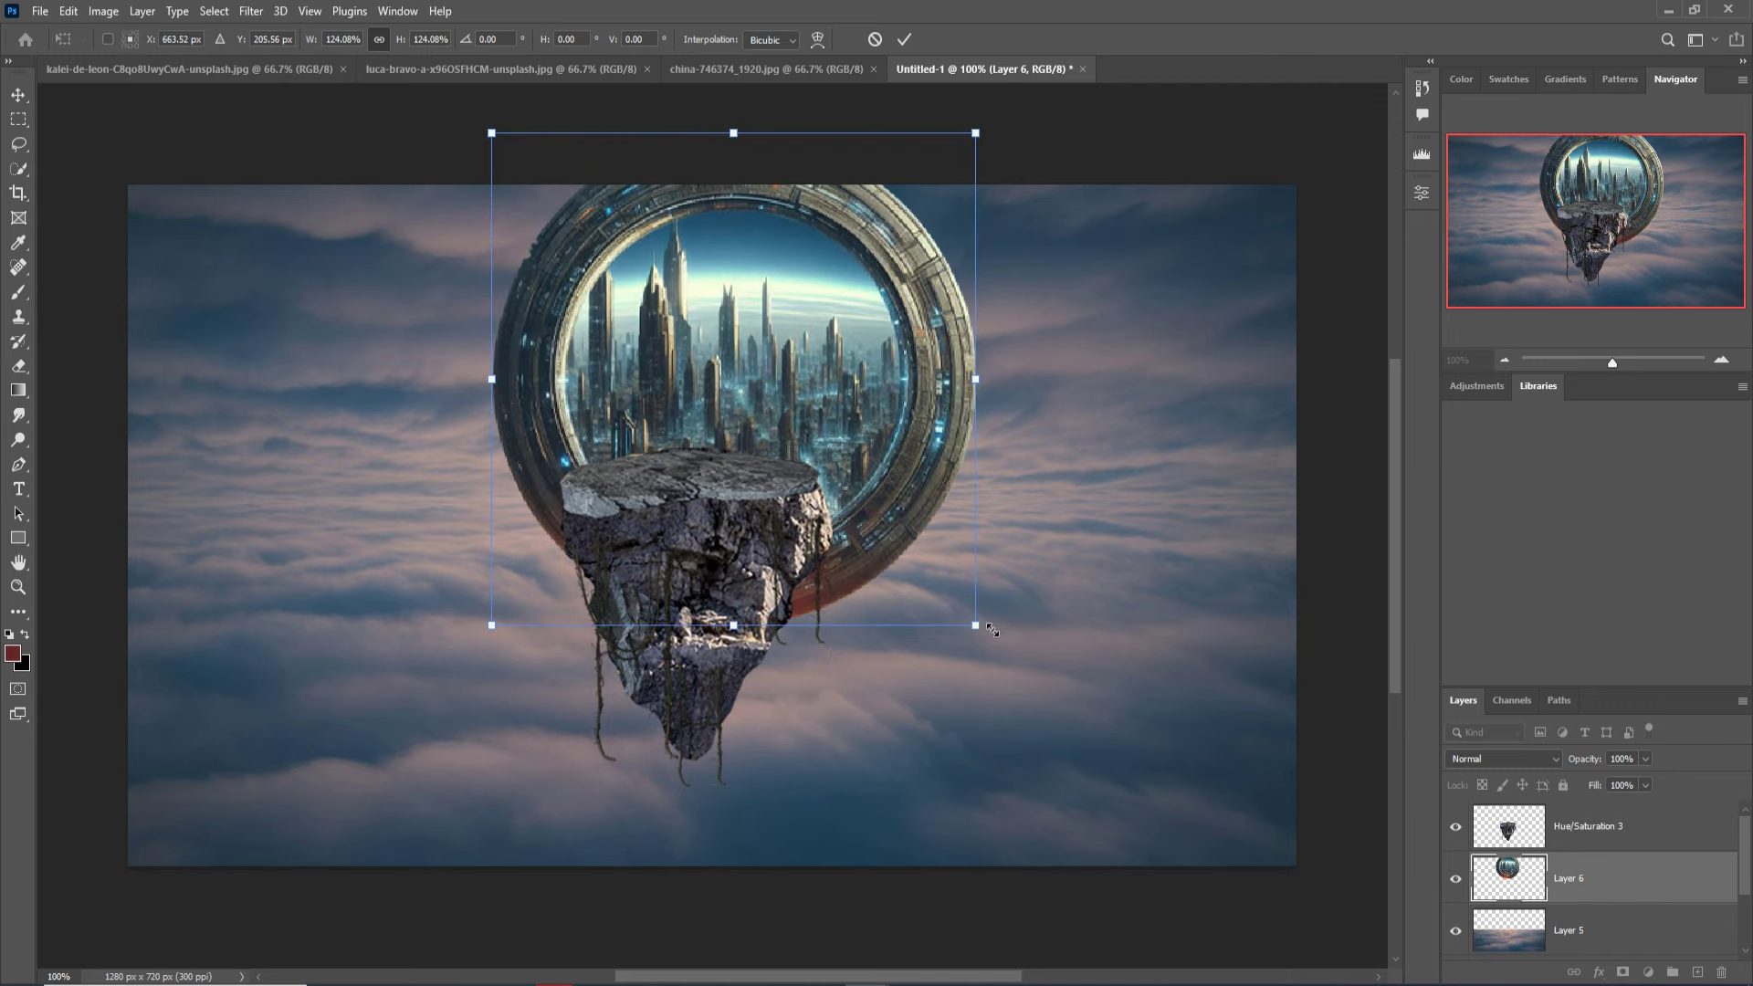
{"action": "left_click_drag", "start_coordinate": [493, 626], "coordinate": [443, 673]}
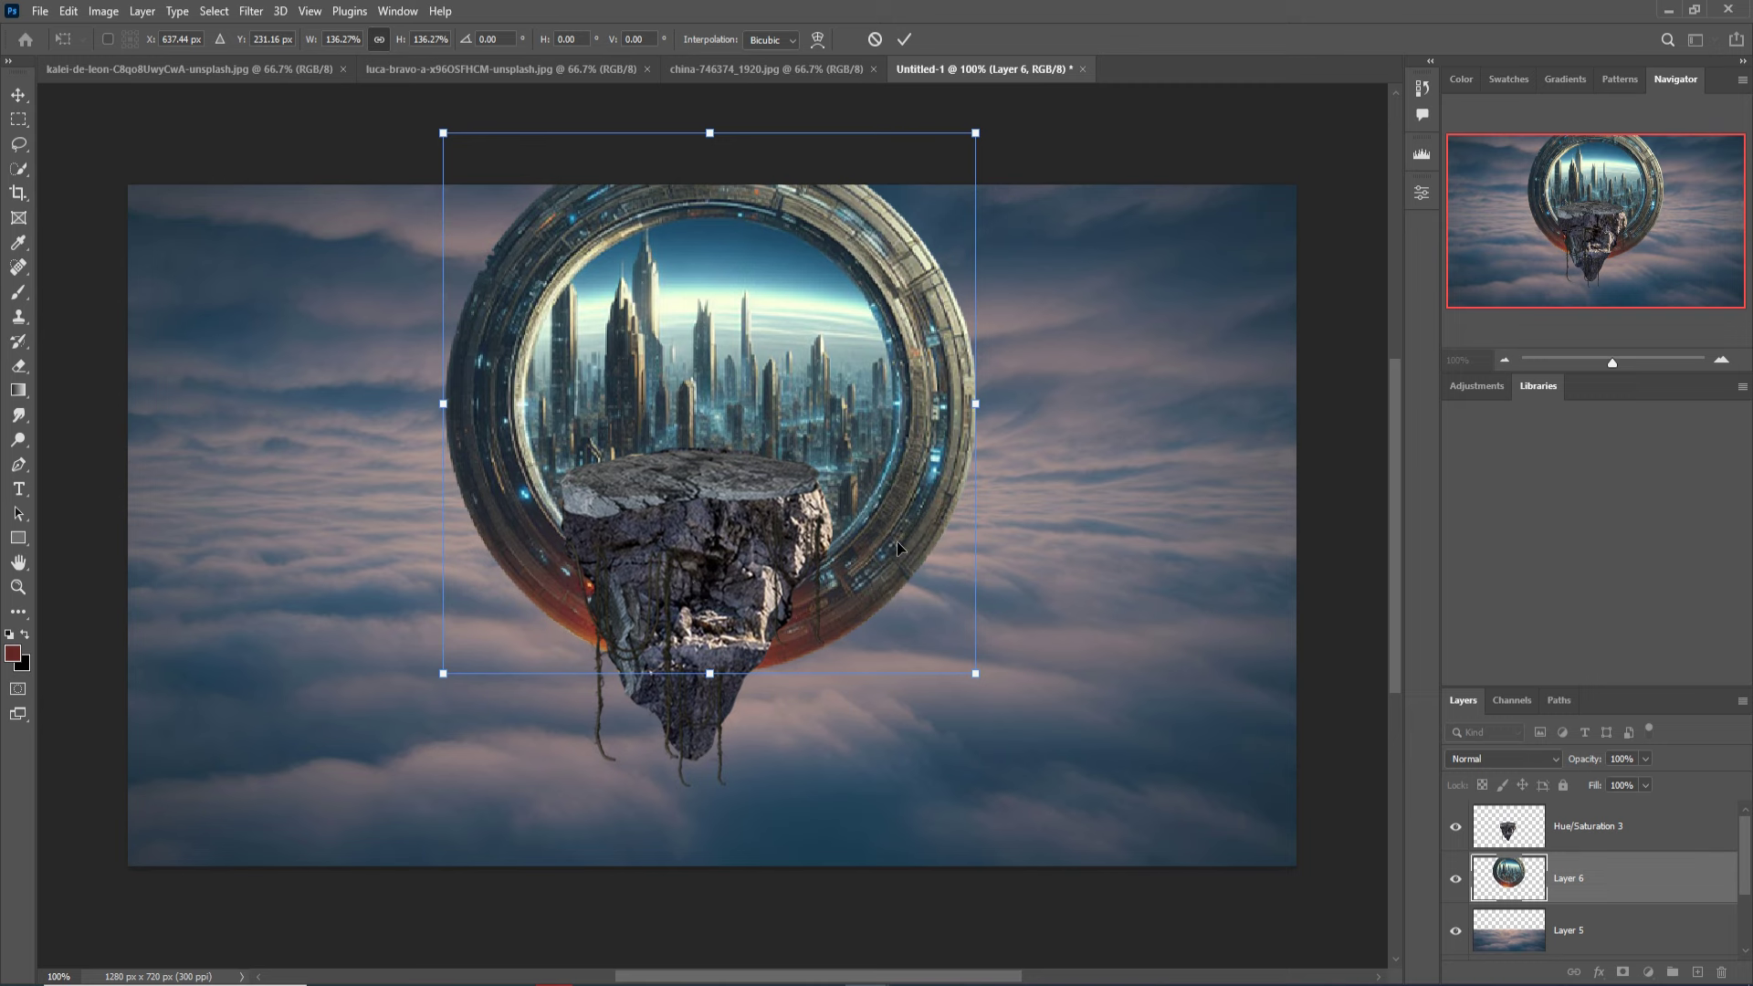
{"action": "left_click_drag", "start_coordinate": [896, 541], "coordinate": [873, 500]}
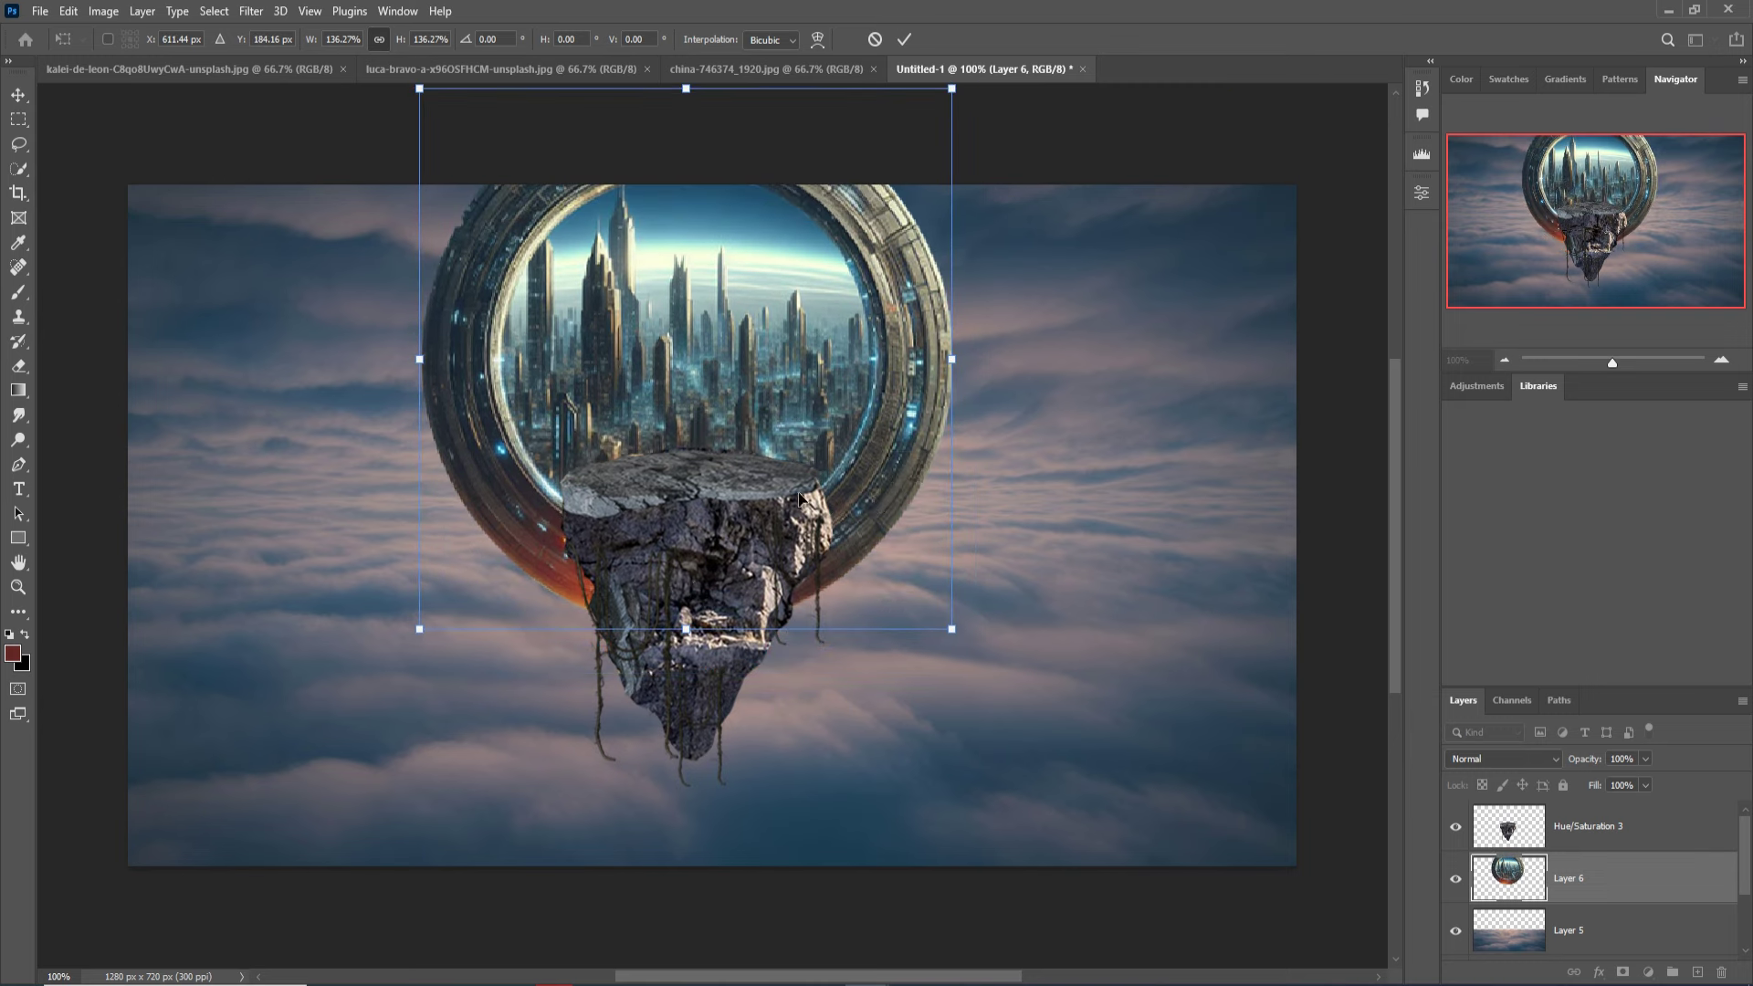
{"action": "left_click", "coordinate": [904, 39]}
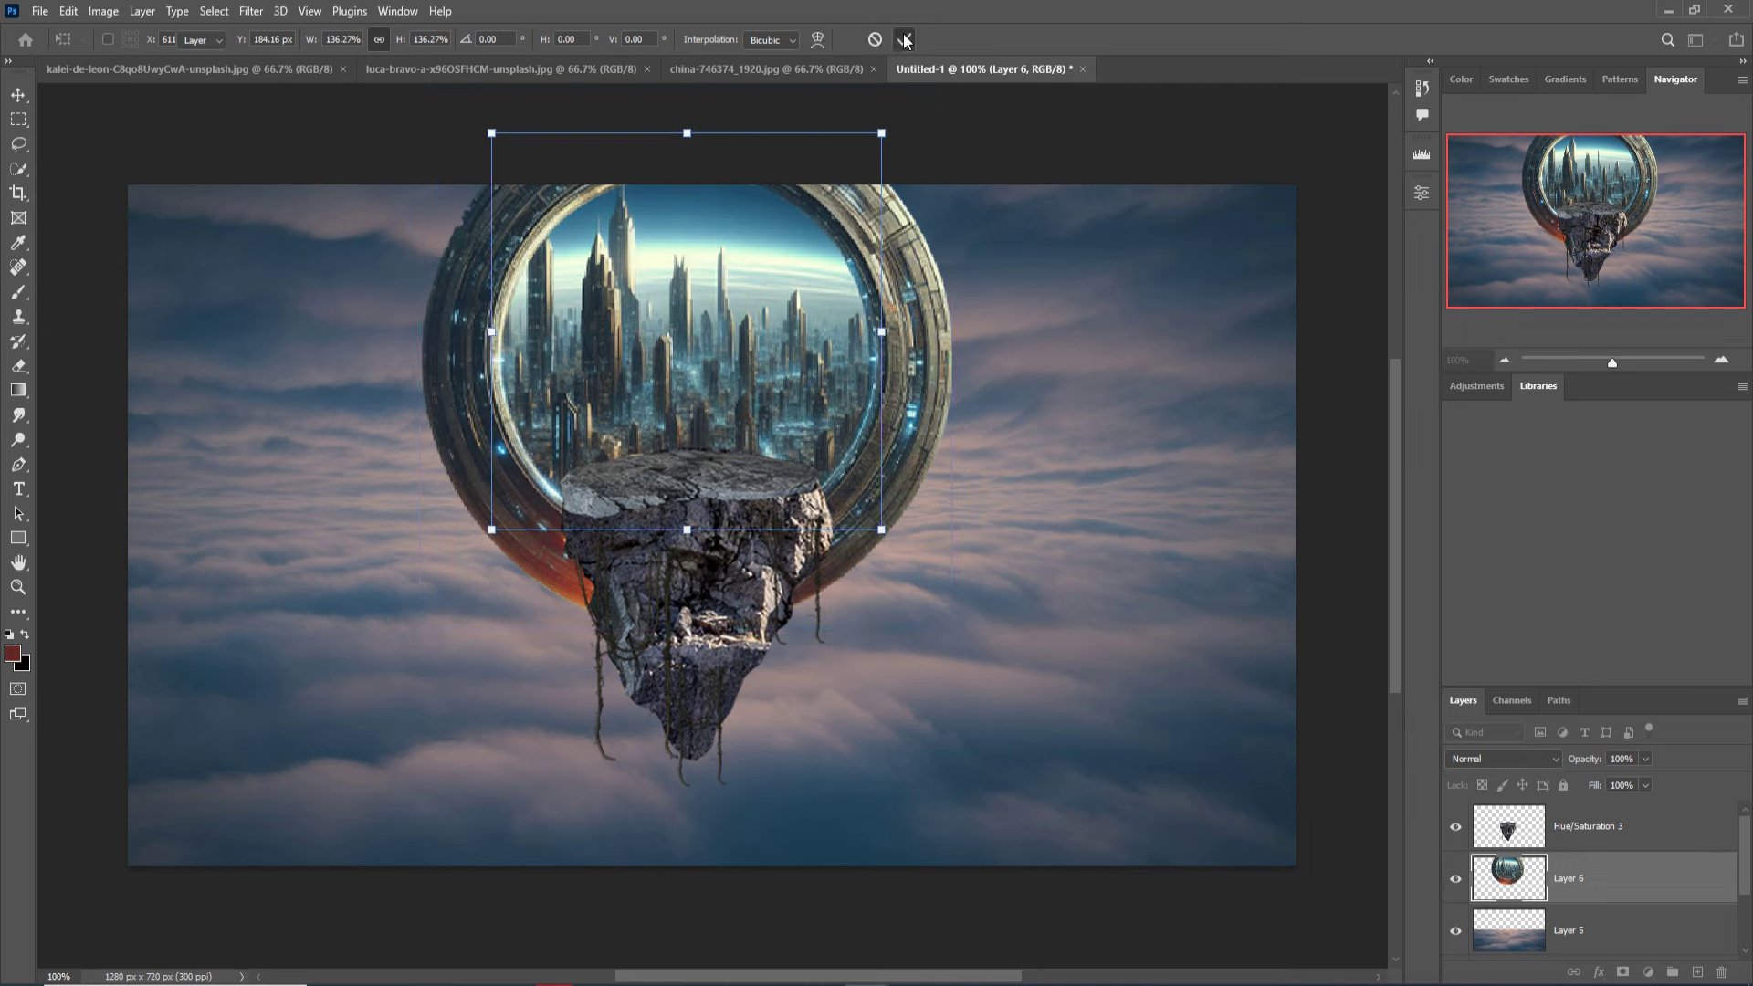
{"action": "left_click_drag", "start_coordinate": [736, 497], "coordinate": [737, 573]}
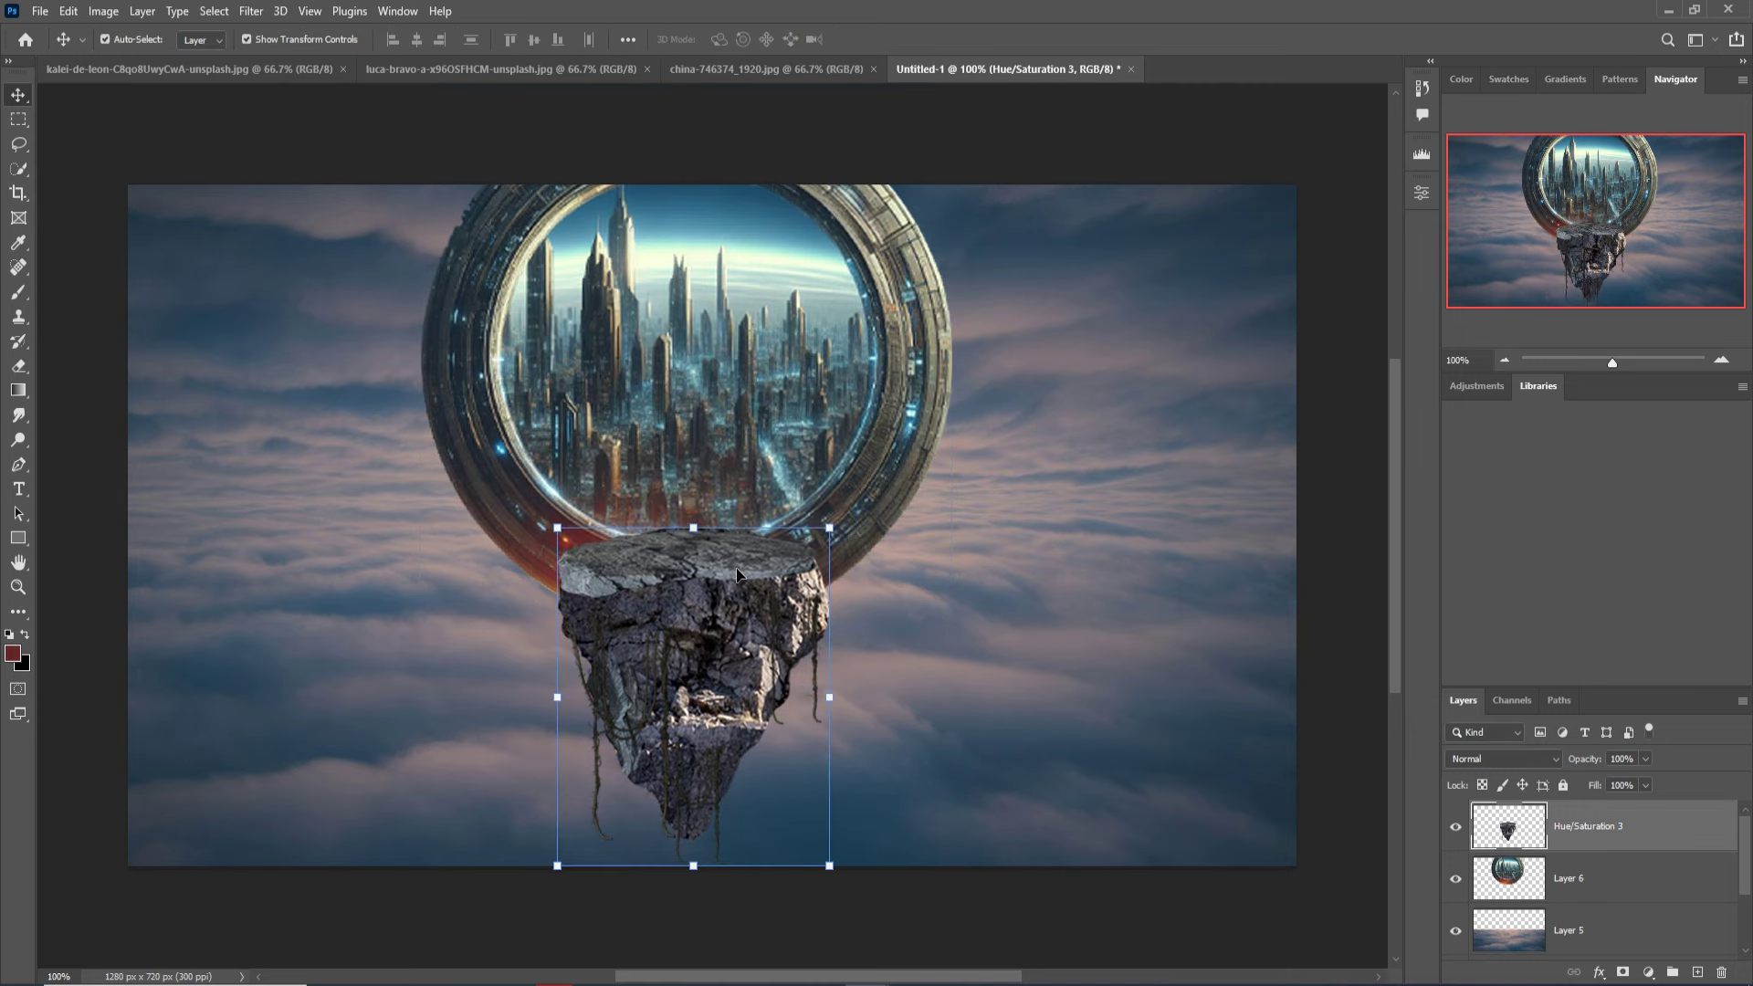
{"action": "mouse_move", "coordinate": [548, 983]}
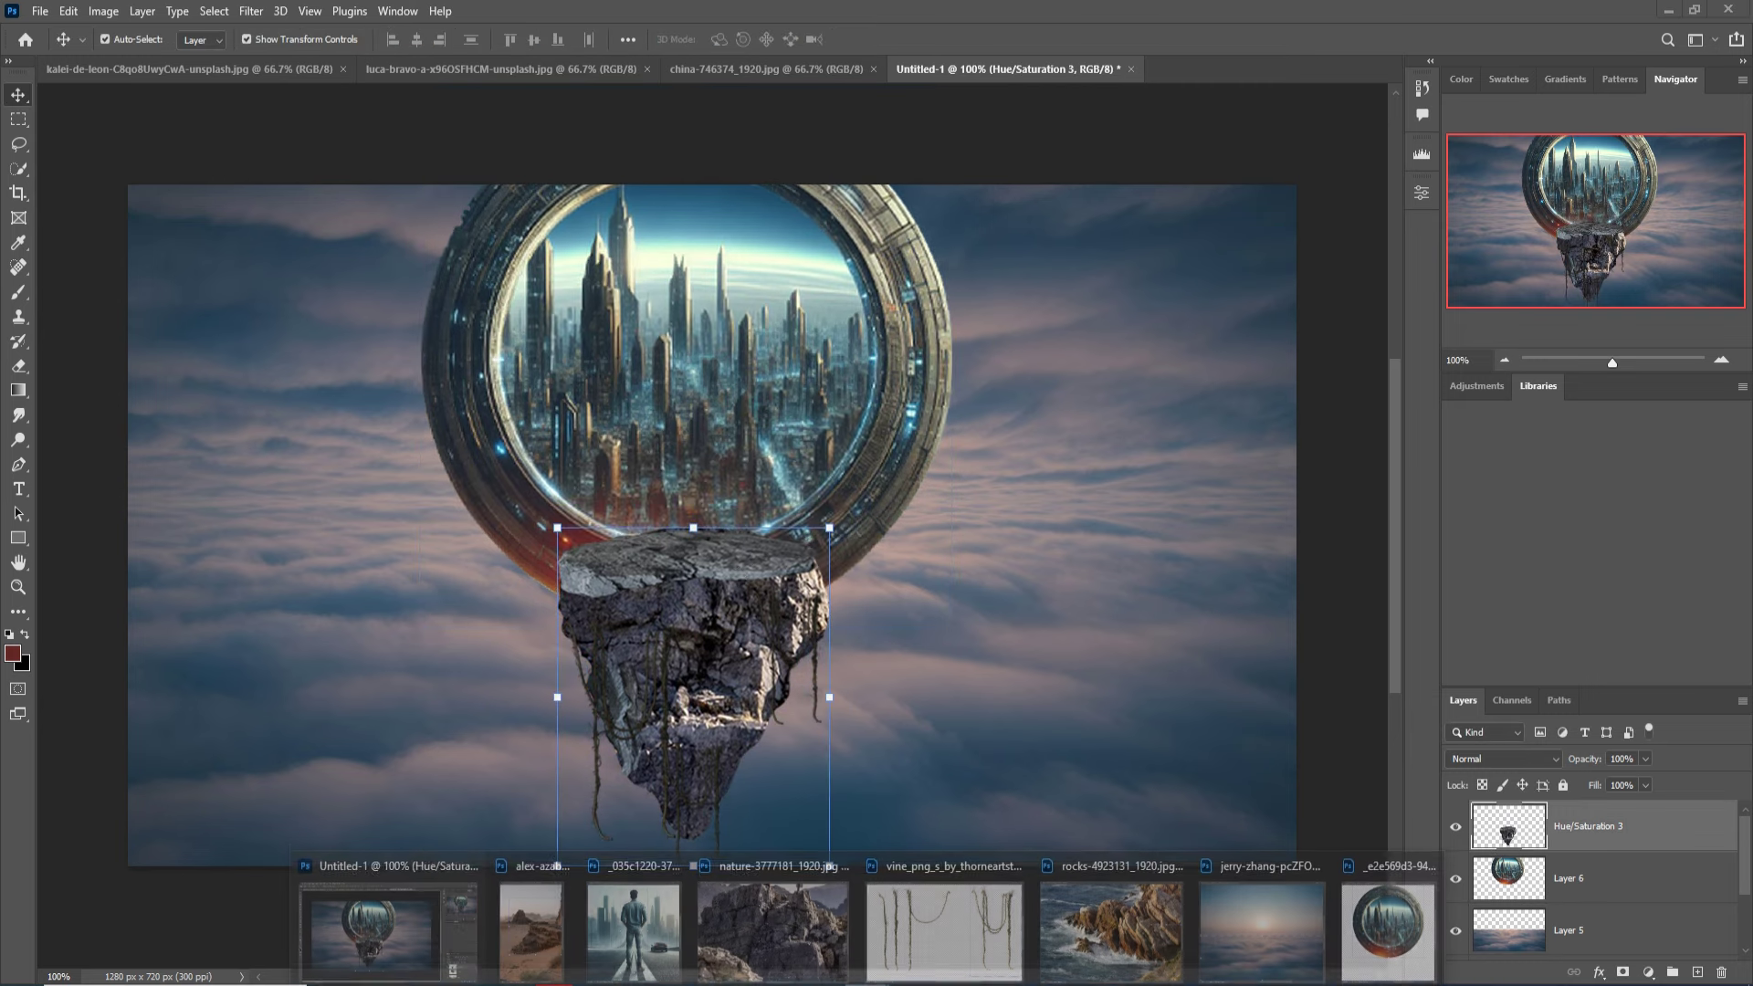
Copy the lasso-selected man from the road photo onto the Untitled-1 composite.
{"action": "left_click", "coordinate": [632, 924]}
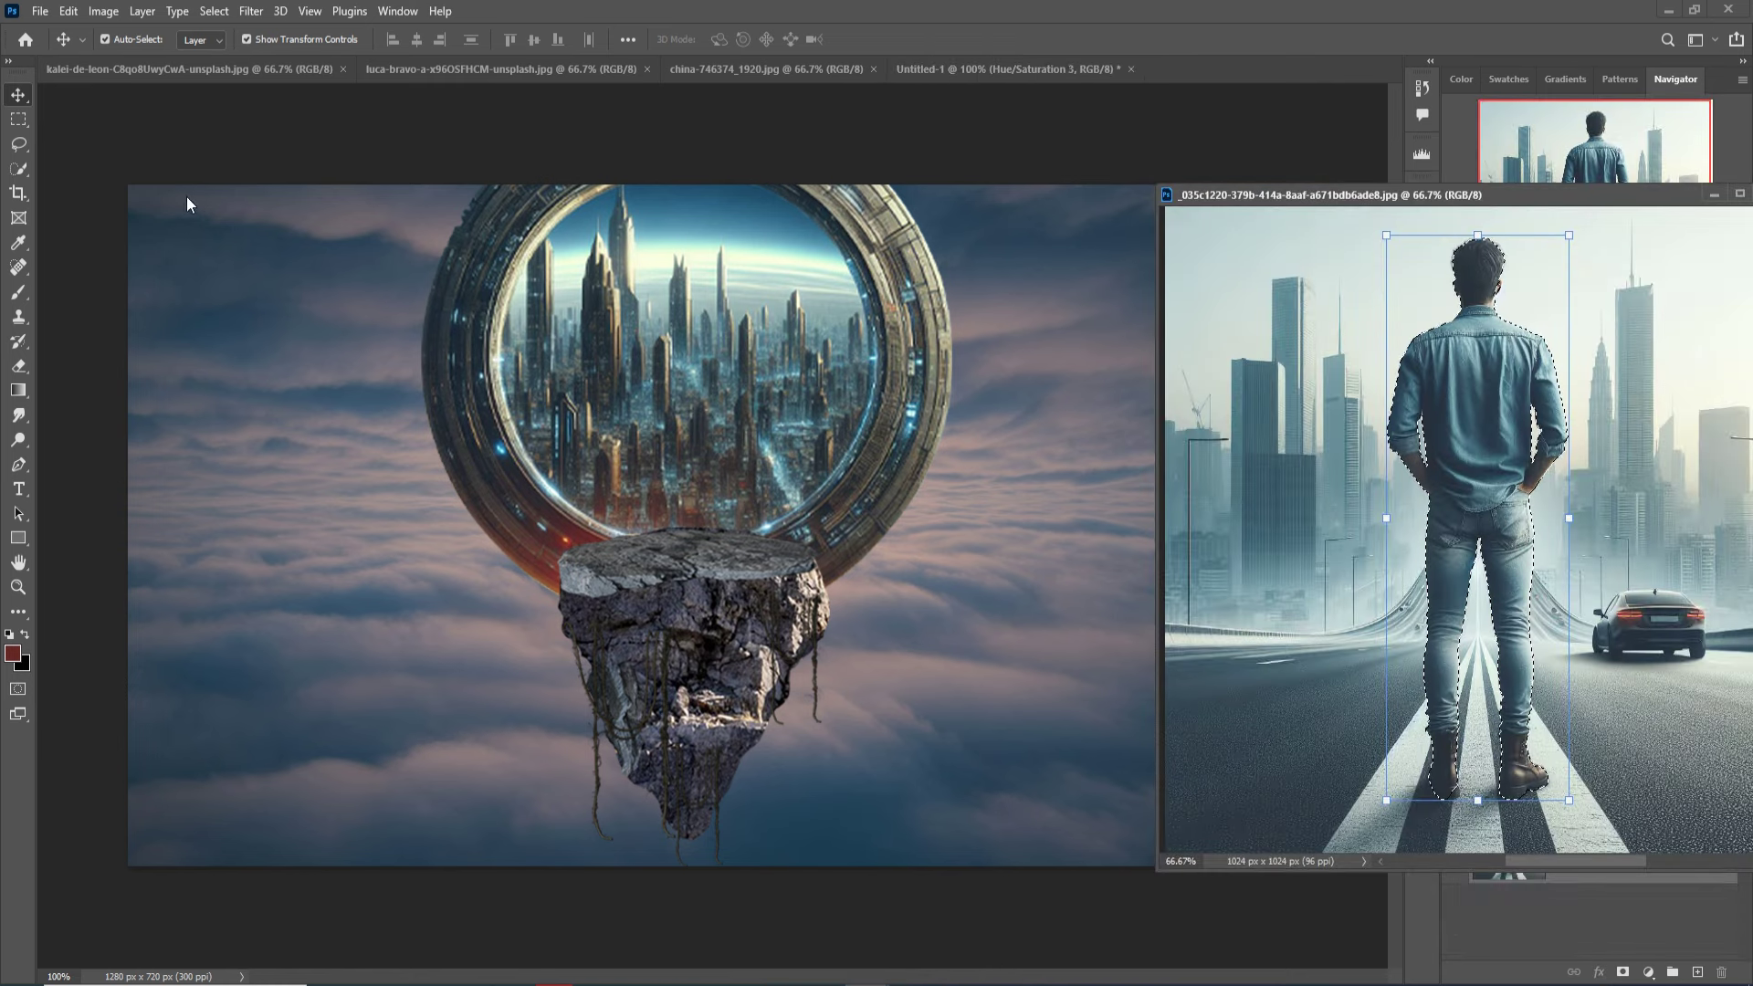
{"action": "left_click", "coordinate": [12, 146]}
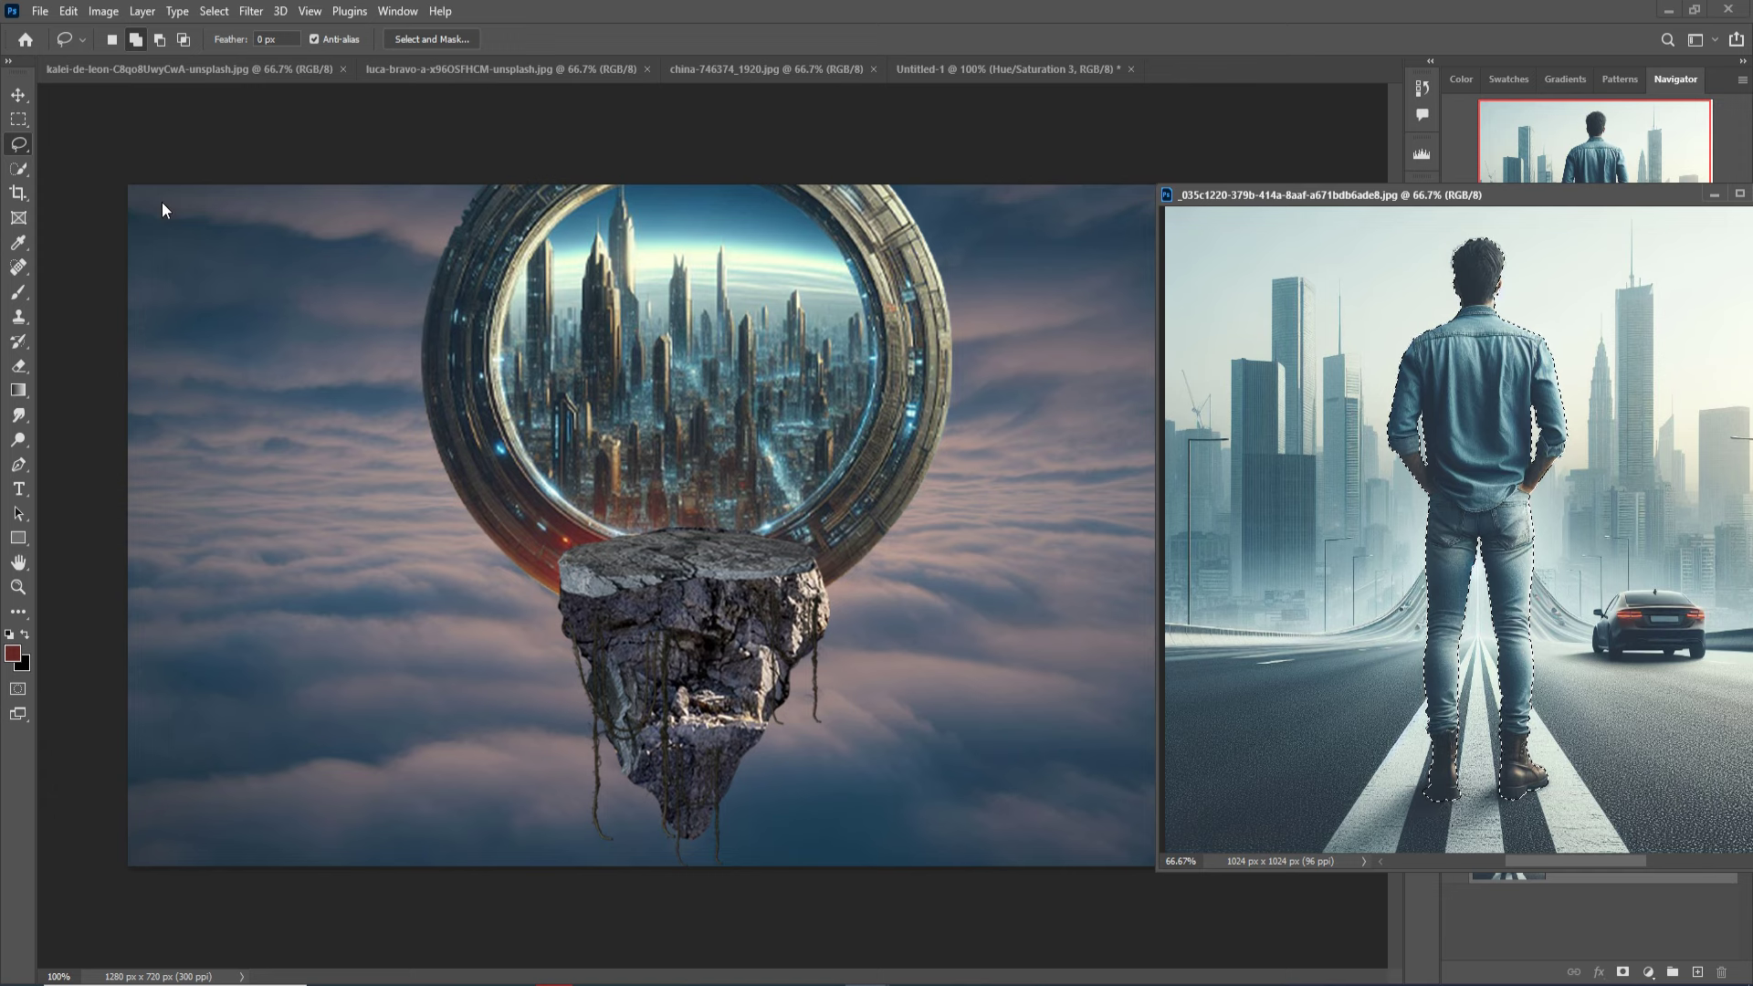
{"action": "left_click", "coordinate": [18, 94]}
{"action": "left_click_drag", "start_coordinate": [1482, 396], "coordinate": [706, 448]}
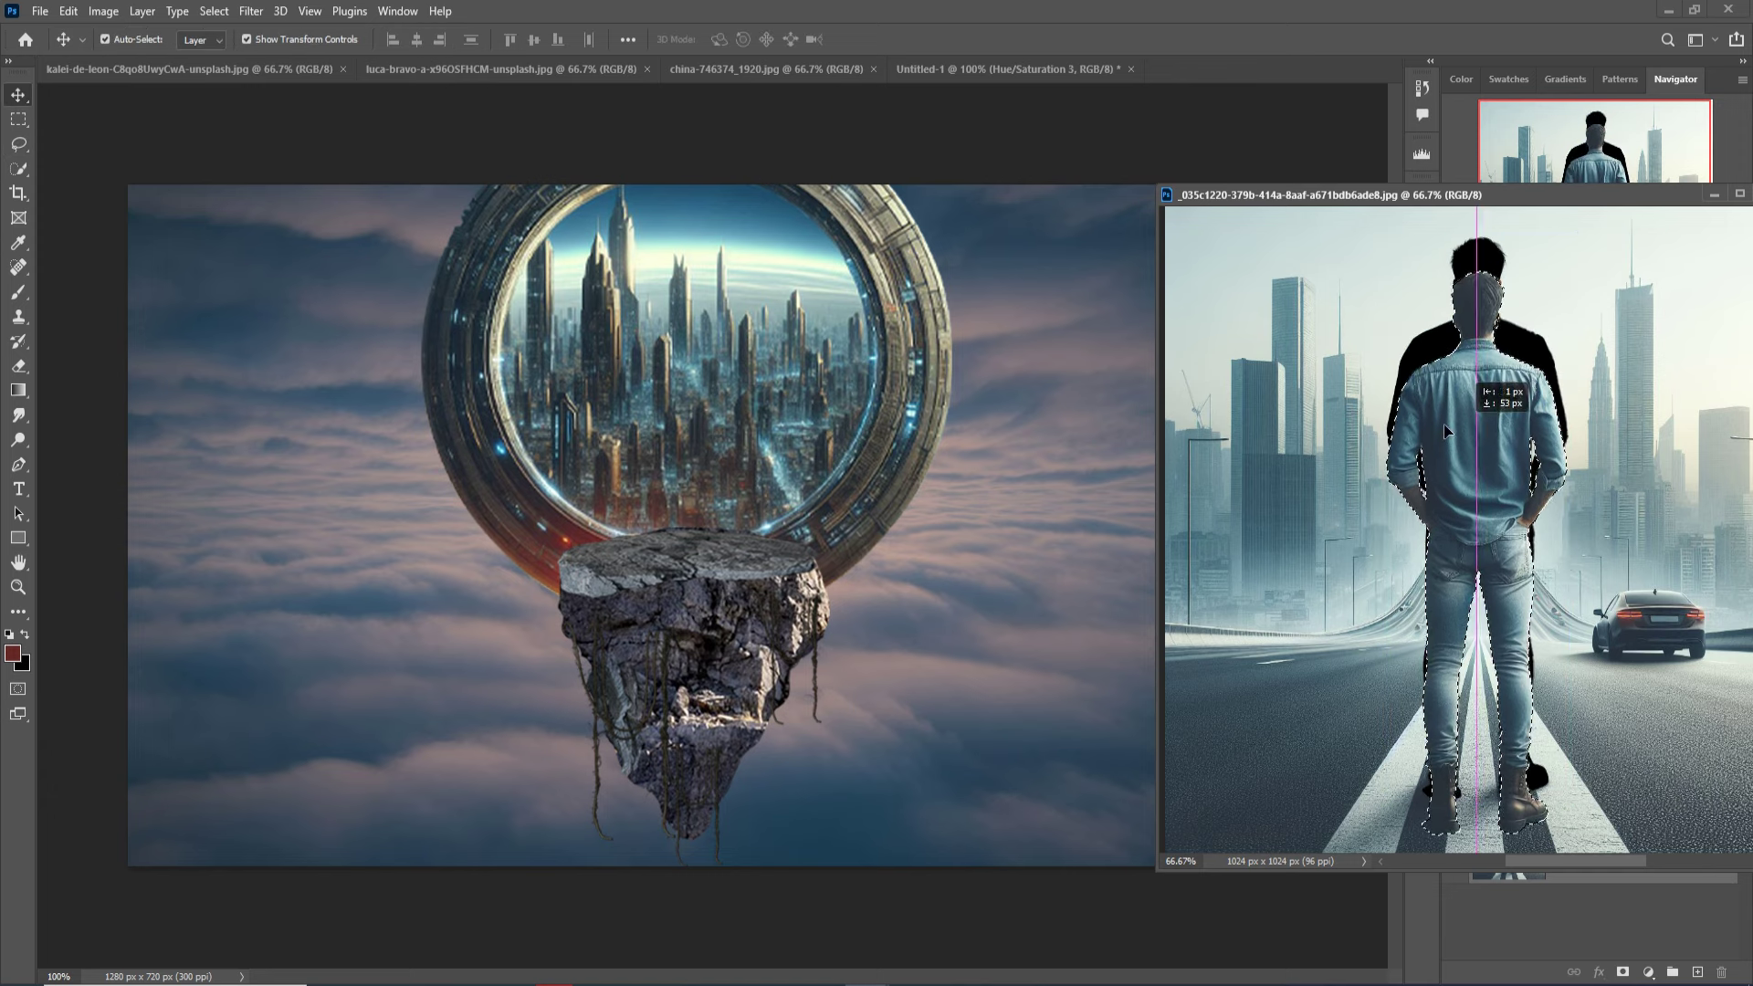
{"action": "left_click", "coordinate": [1714, 195]}
Scale the man down to about 26% and stand him on the rock's top.
{"action": "mouse_move", "coordinate": [824, 198]}
{"action": "left_mouse_down"}
{"action": "mouse_move", "coordinate": [654, 676]}
{"action": "mouse_move", "coordinate": [761, 249]}
{"action": "mouse_move", "coordinate": [762, 315]}
{"action": "left_mouse_up"}
{"action": "left_click_drag", "start_coordinate": [739, 420], "coordinate": [705, 430]}
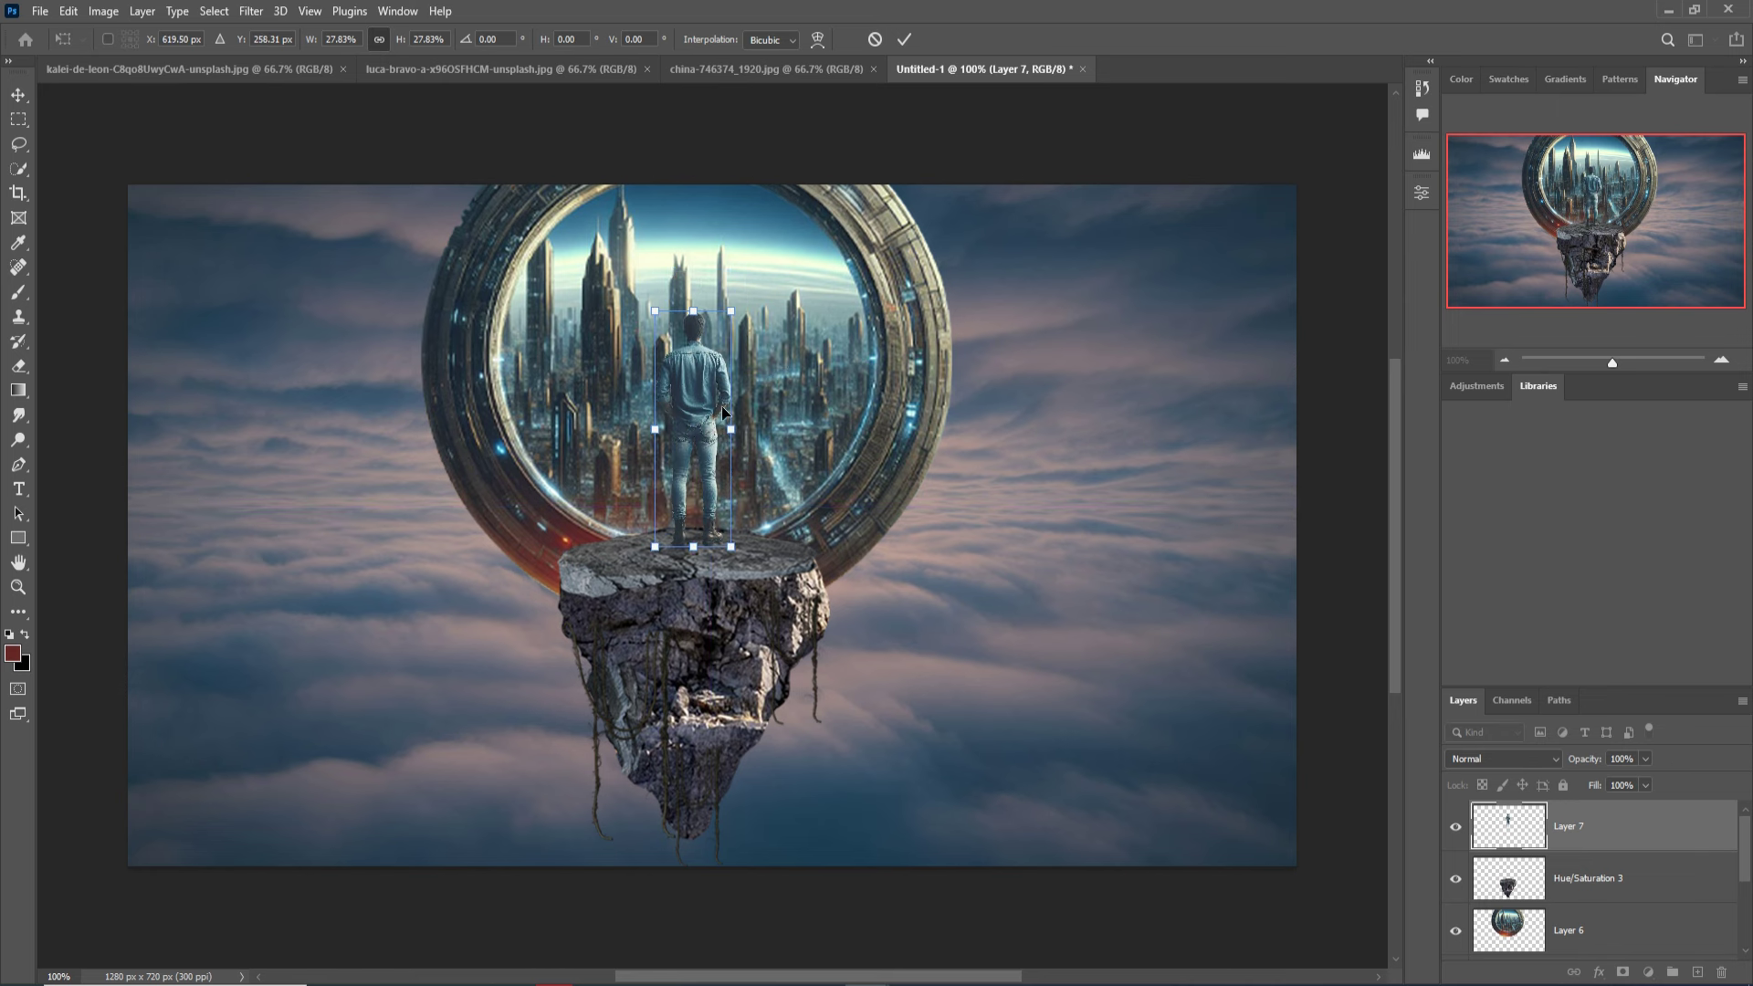
{"action": "left_click_drag", "start_coordinate": [740, 320], "coordinate": [727, 327]}
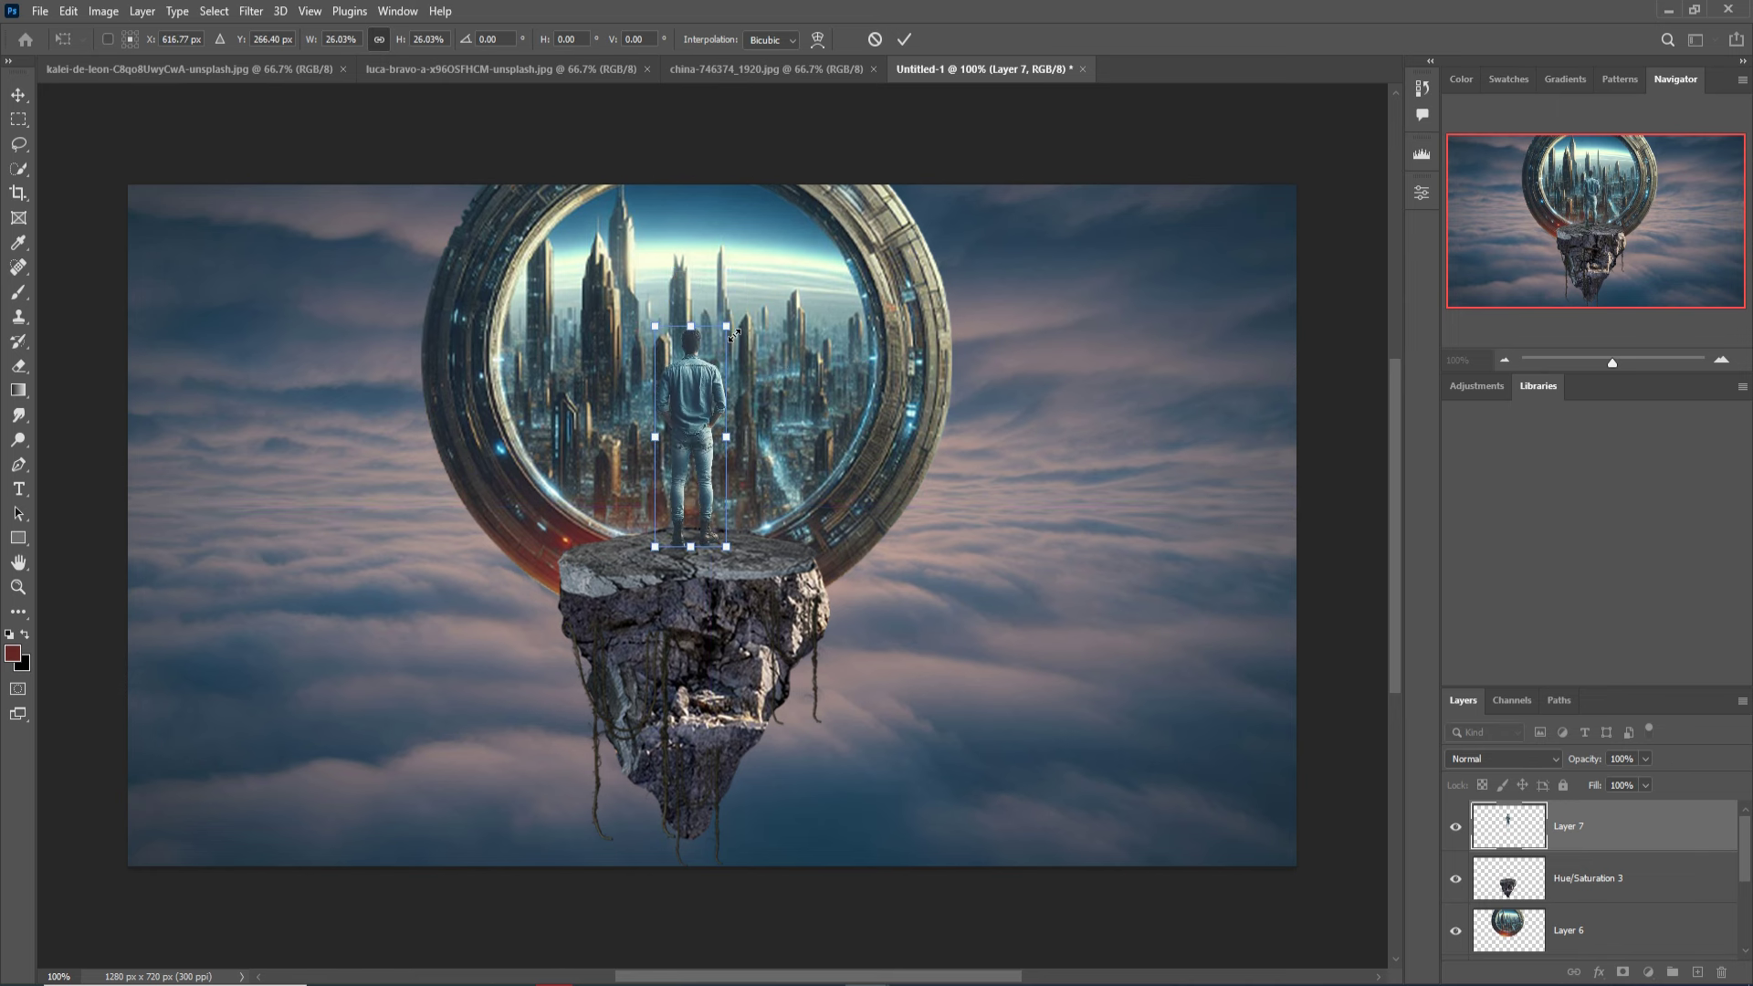
{"action": "left_click_drag", "start_coordinate": [700, 422], "coordinate": [697, 425]}
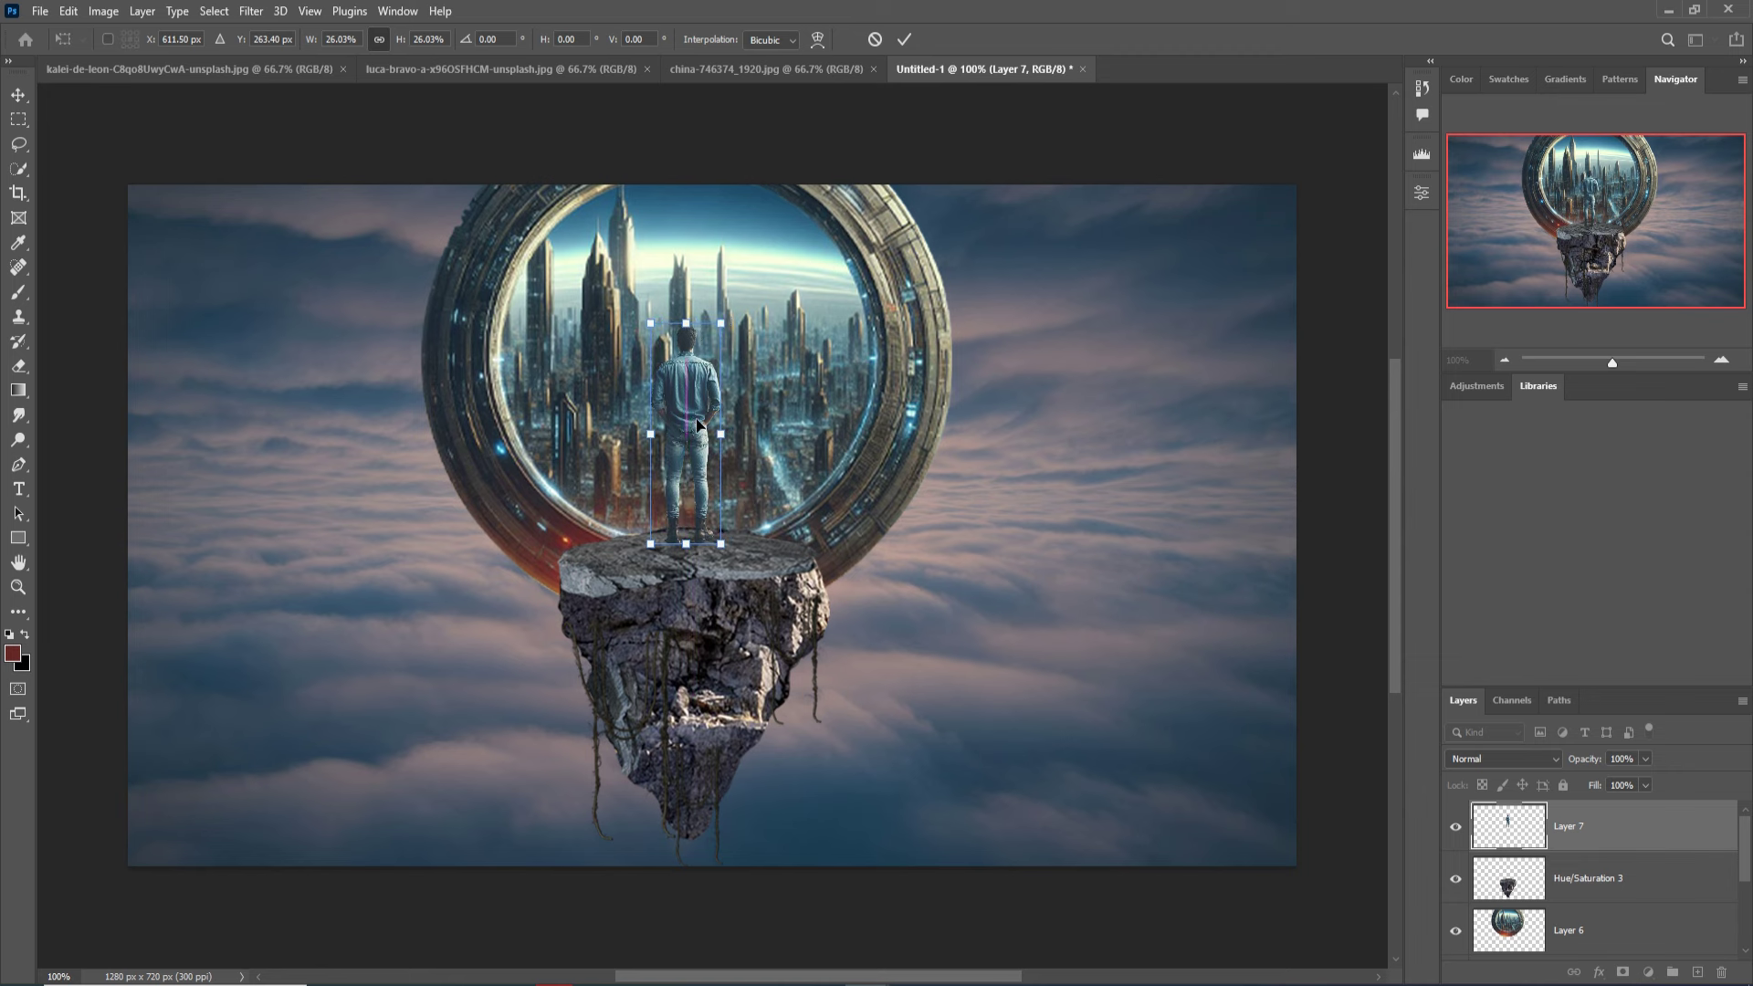
{"action": "left_click", "coordinate": [904, 39]}
{"action": "left_click", "coordinate": [1659, 882]}
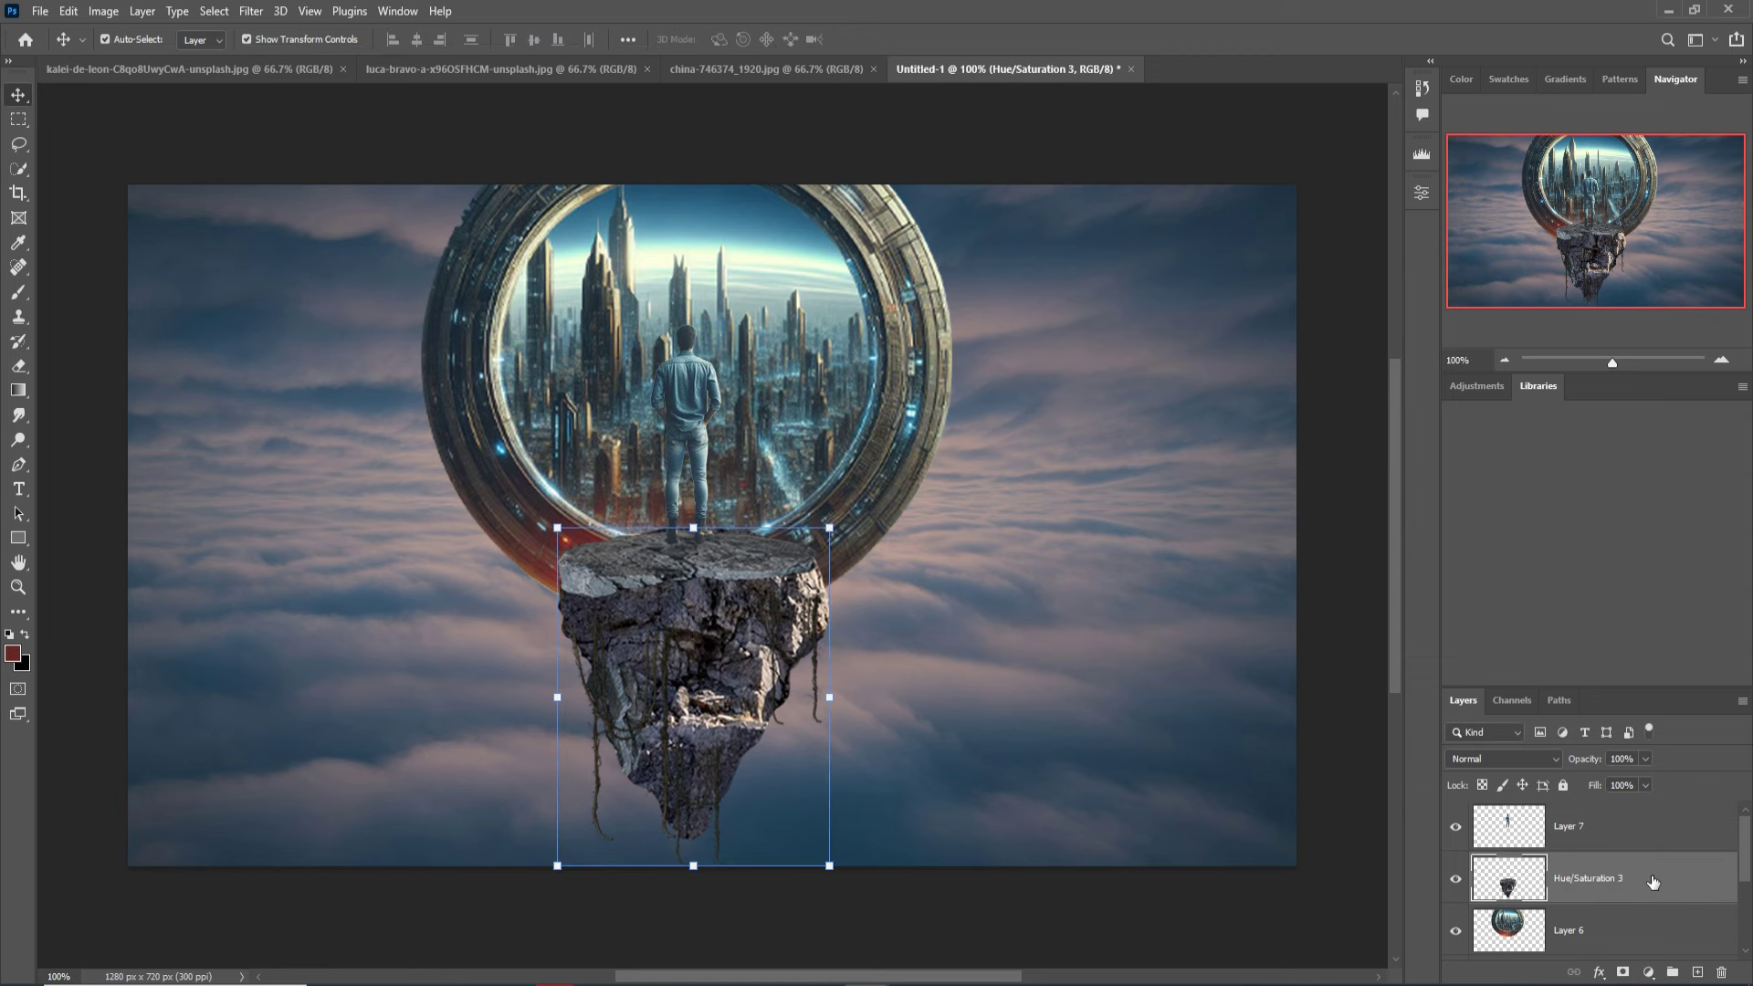
{"action": "left_click", "coordinate": [1457, 880]}
{"action": "left_click", "coordinate": [1649, 973]}
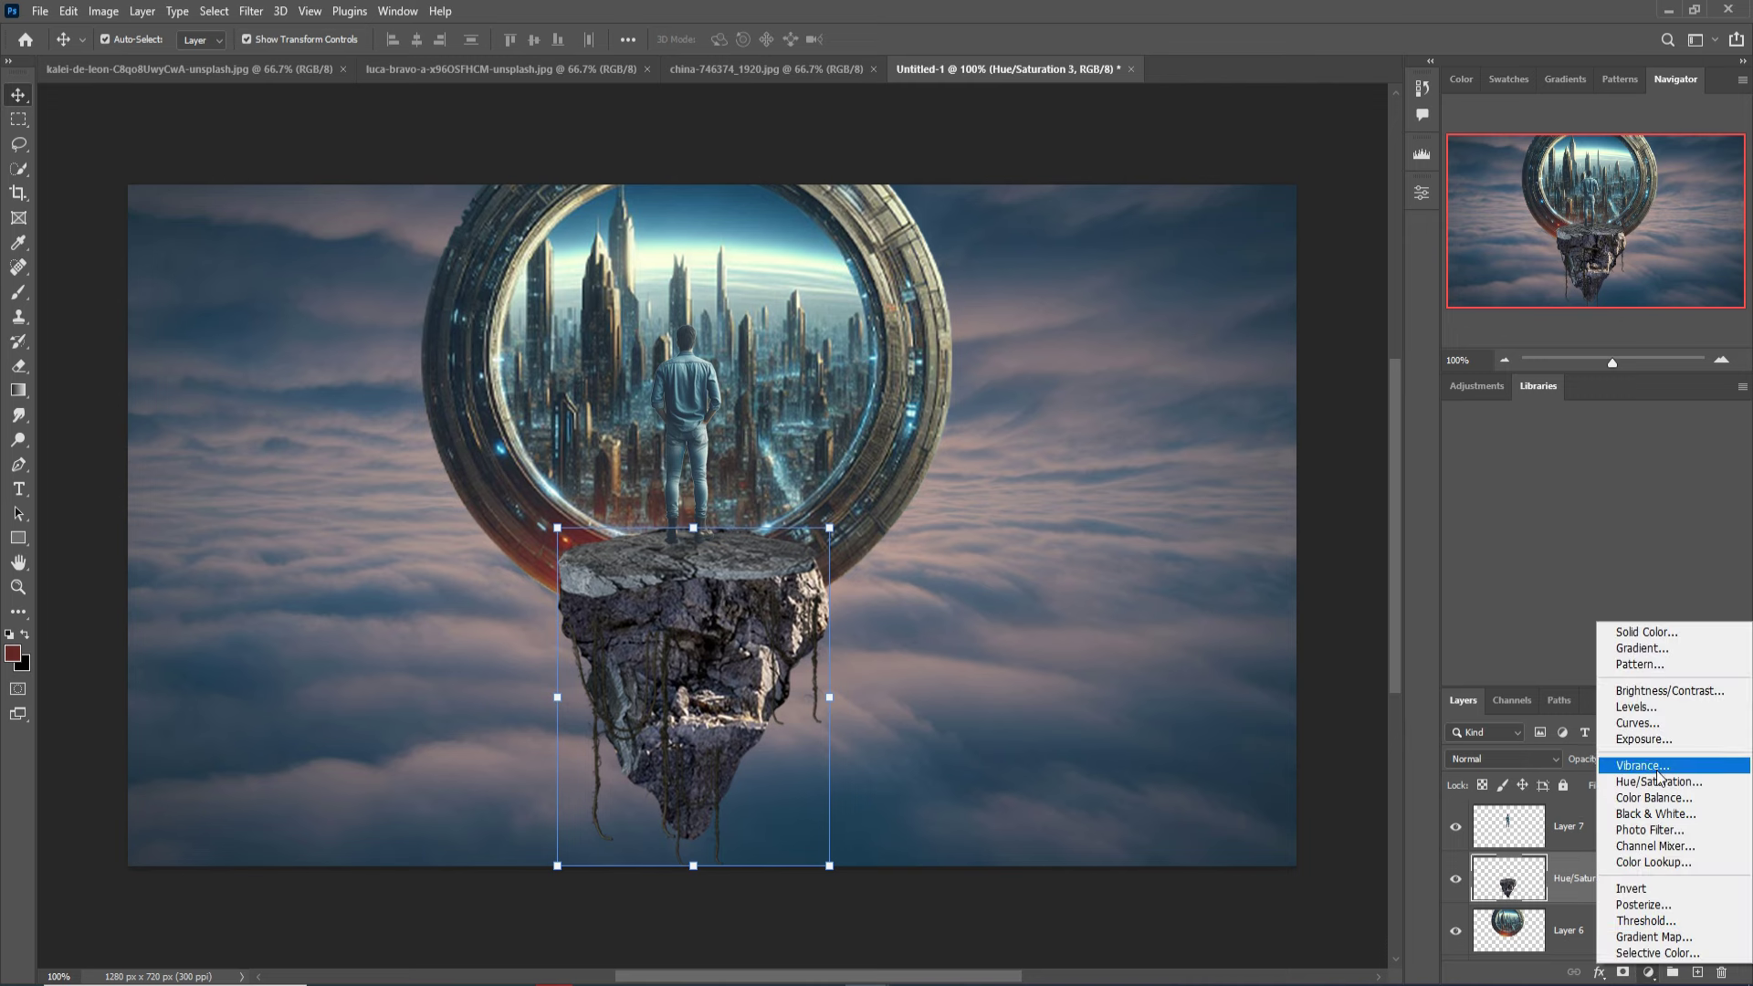
{"action": "left_click", "coordinate": [1659, 782]}
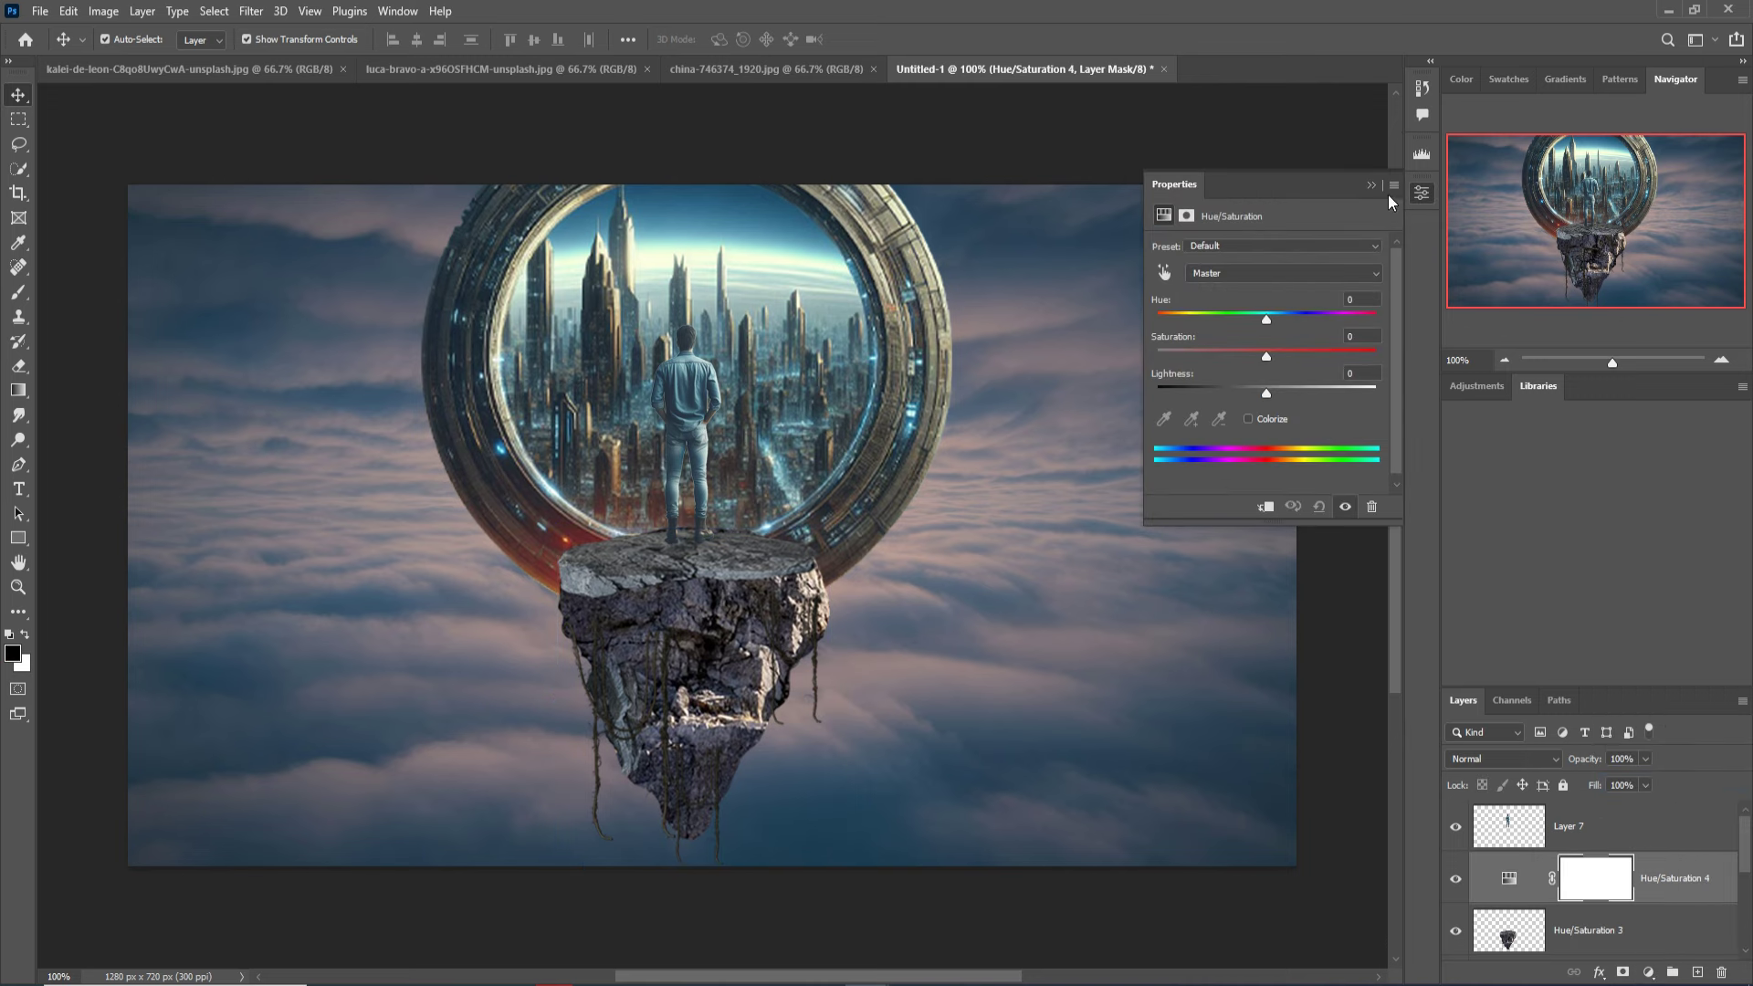
{"action": "left_click", "coordinate": [1371, 184]}
{"action": "key", "text": "Delete"}
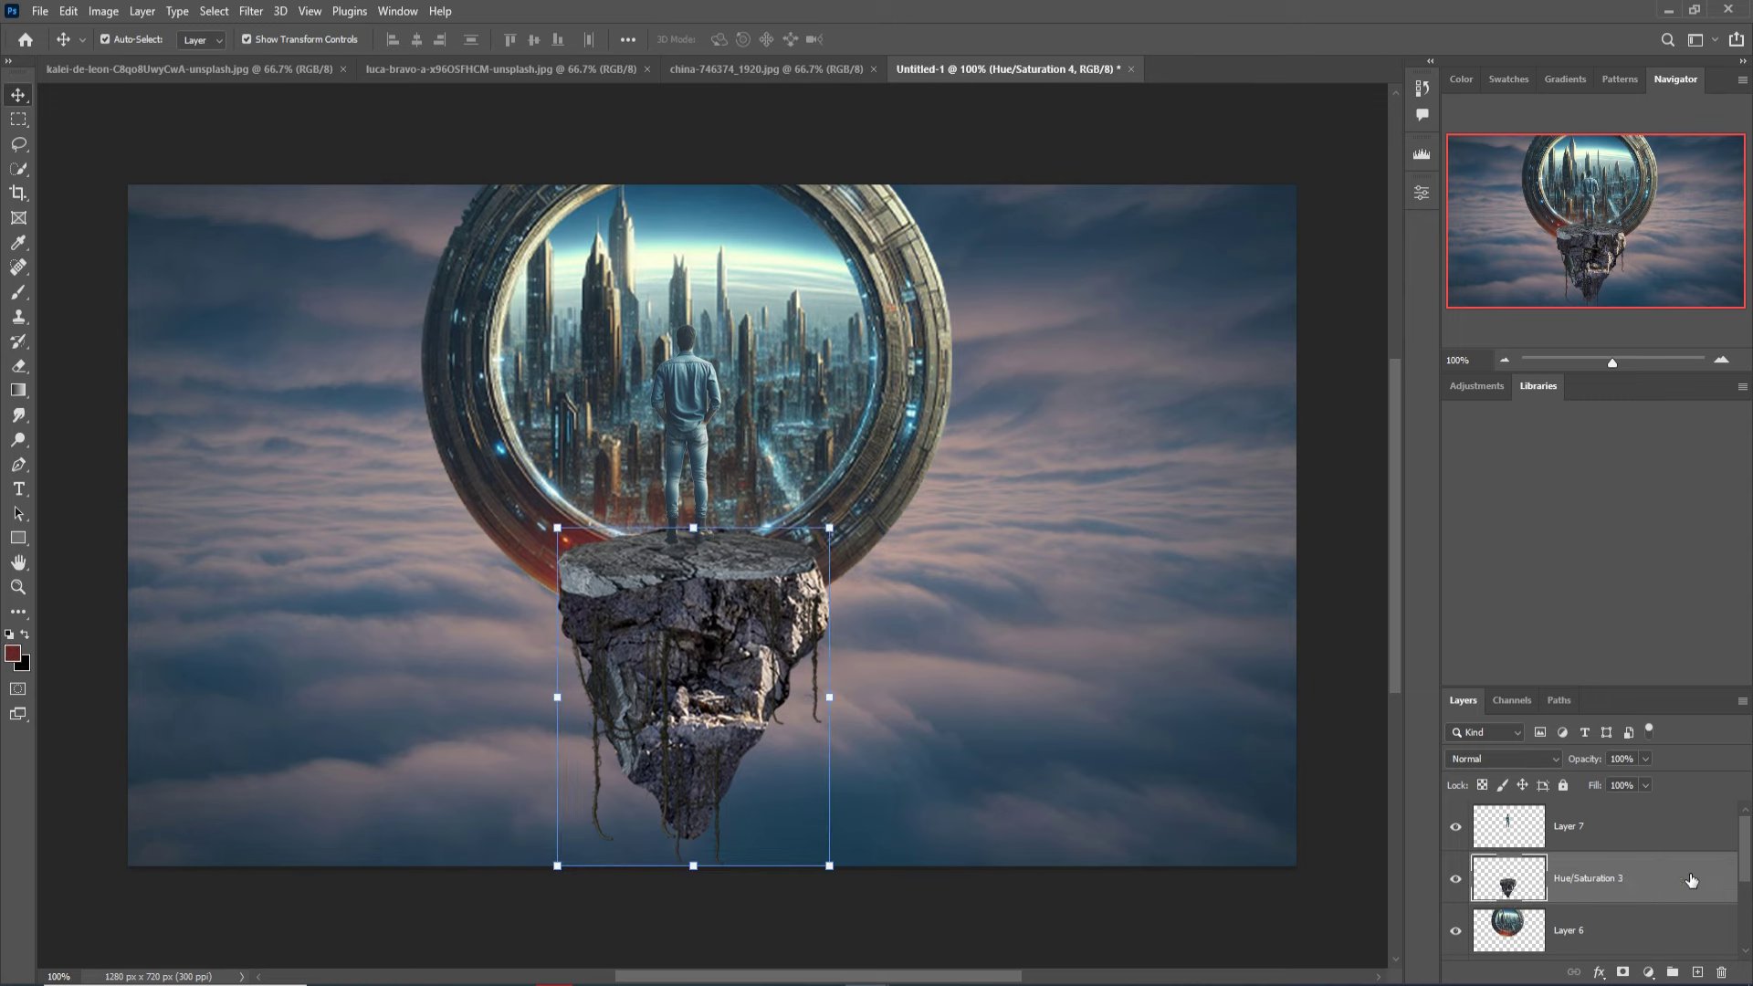
{"action": "left_click", "coordinate": [251, 11]}
Camera Raw the rock: Shadows +46, Blacks +51, Temperature +17, Clarity -12, Saturation +12.
{"action": "left_click", "coordinate": [292, 139]}
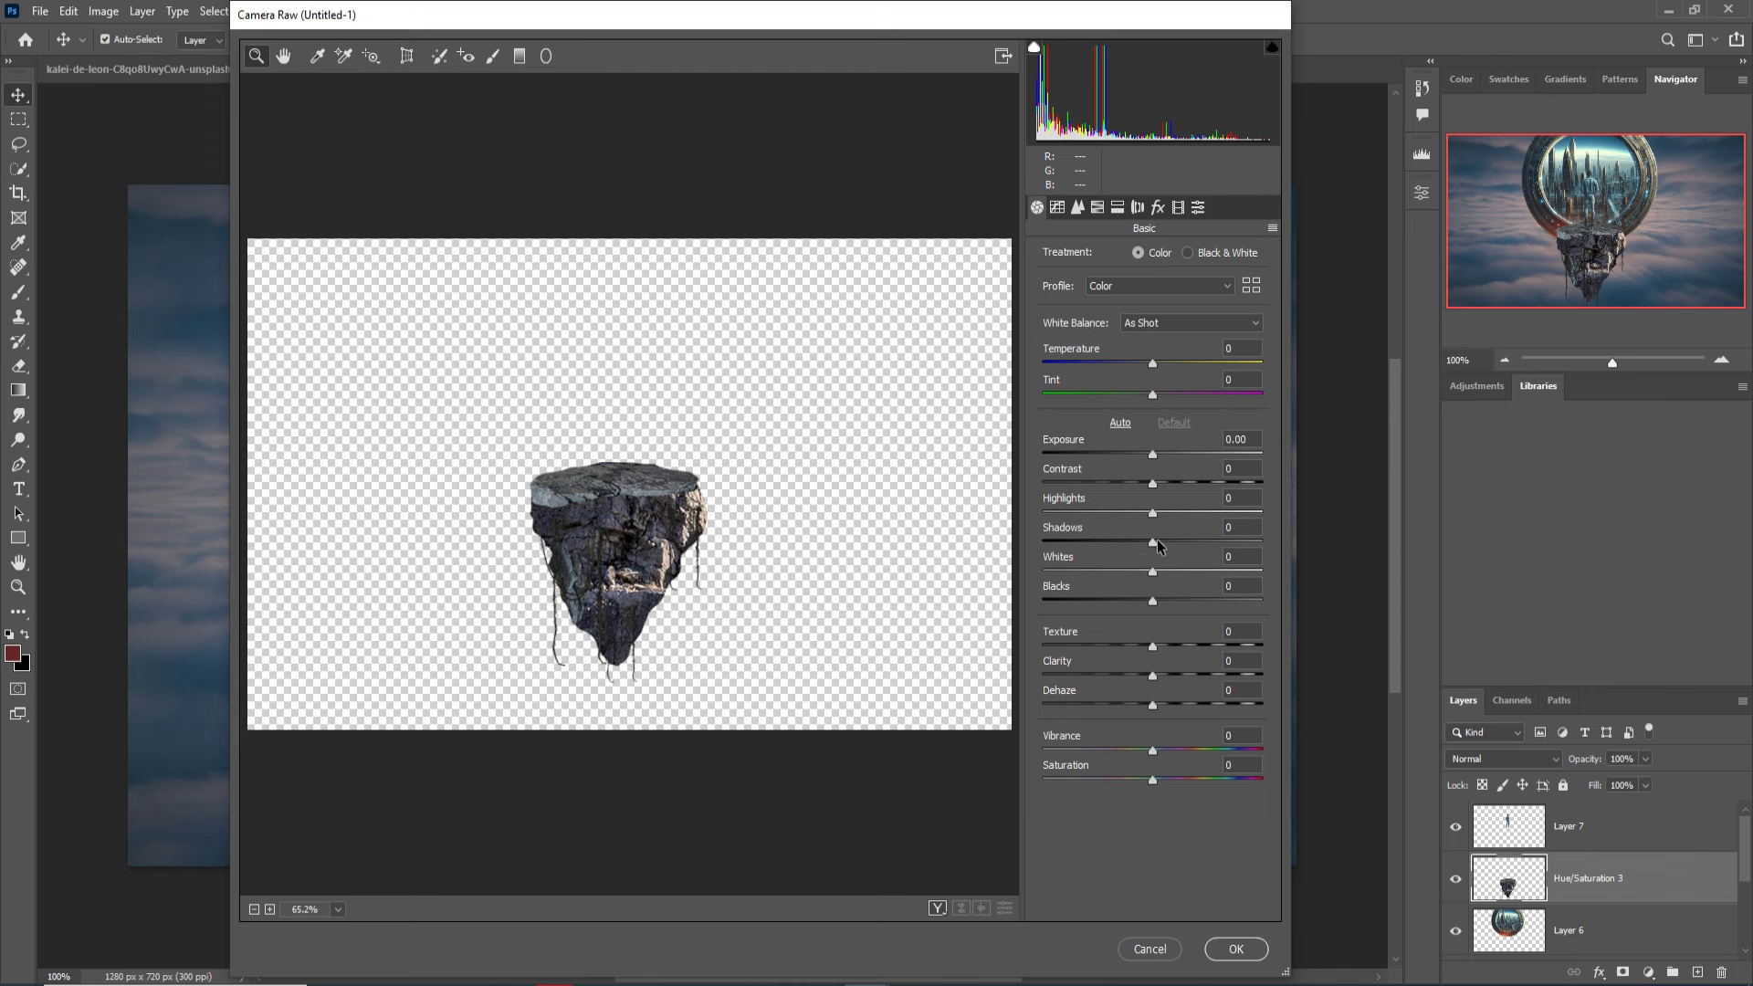
{"action": "left_click_drag", "start_coordinate": [1175, 541], "coordinate": [1204, 540]}
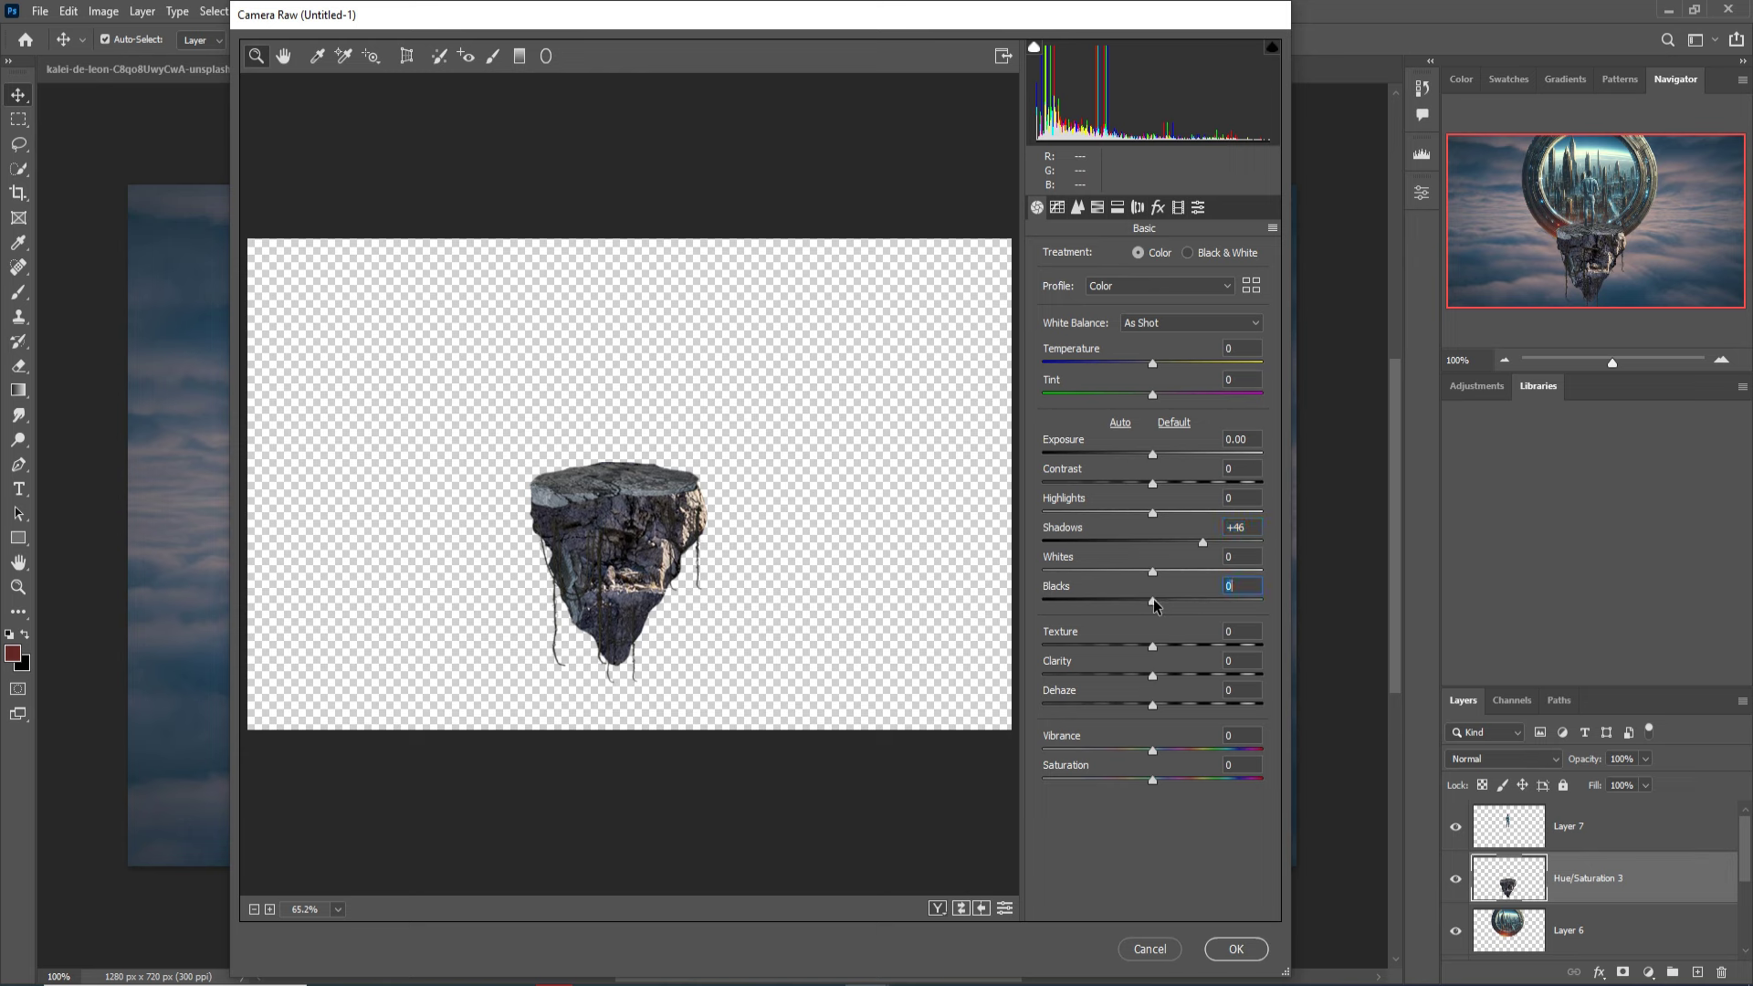
{"action": "left_click_drag", "start_coordinate": [1154, 599], "coordinate": [1212, 599]}
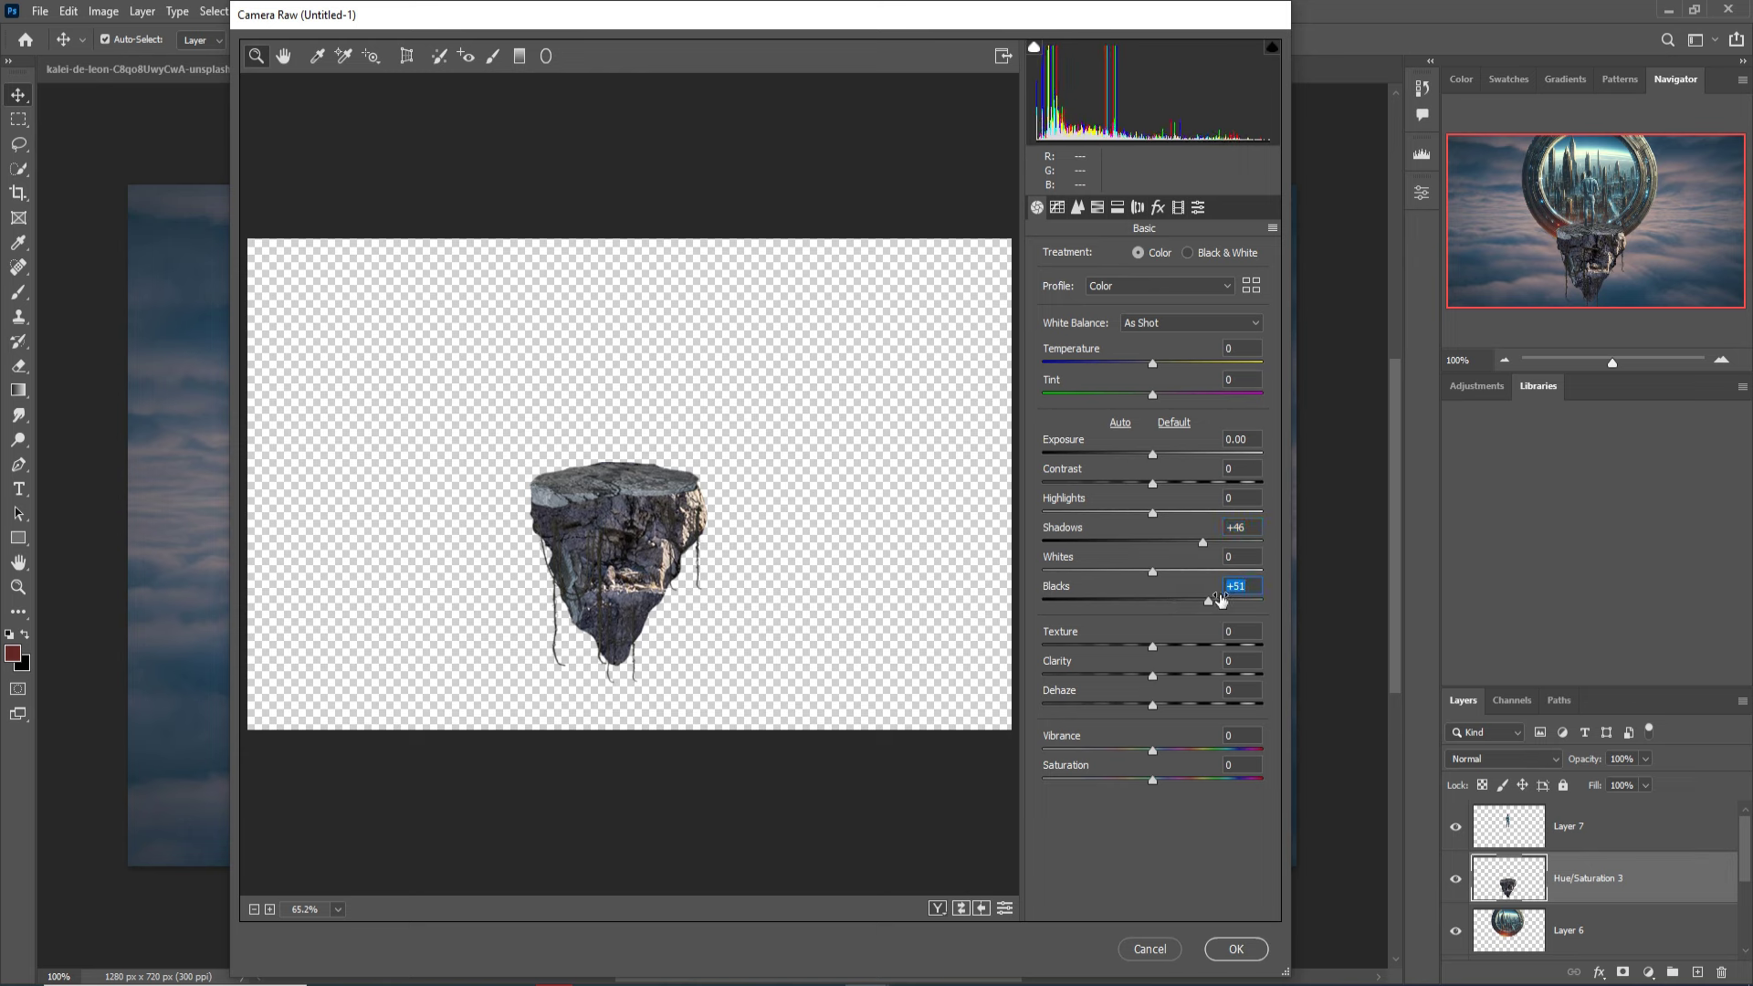
{"action": "left_click_drag", "start_coordinate": [1153, 363], "coordinate": [1170, 363]}
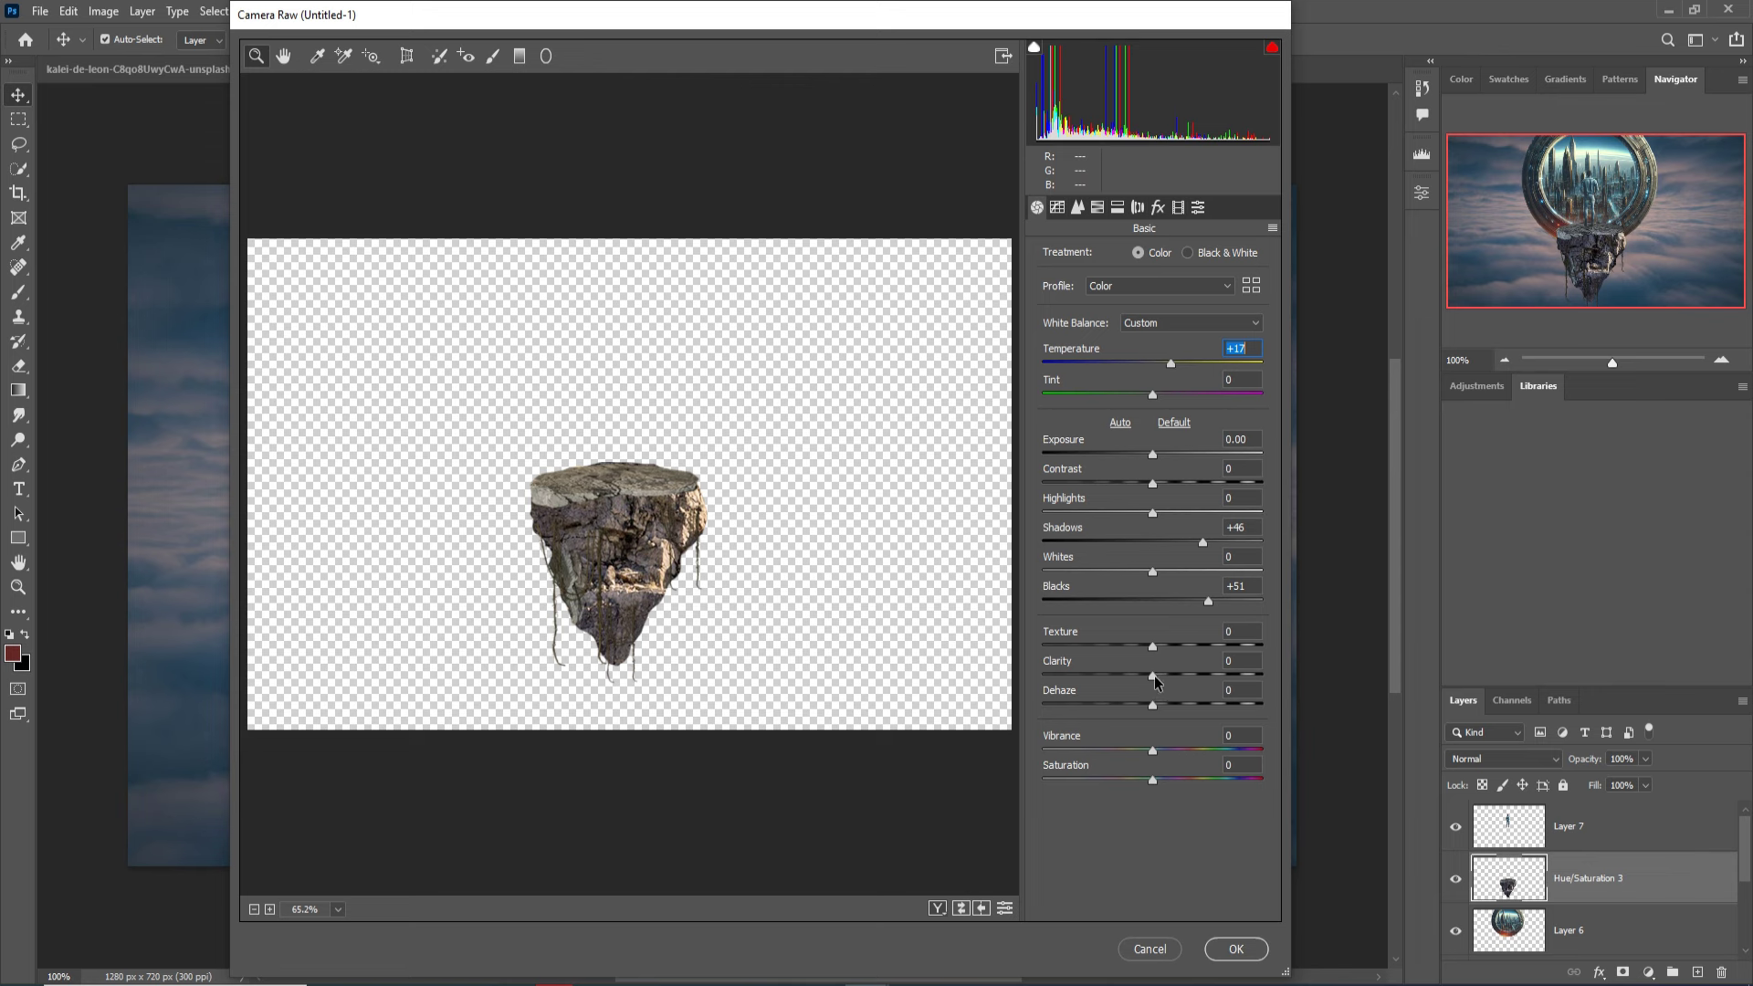
{"action": "left_click_drag", "start_coordinate": [1154, 676], "coordinate": [1142, 677]}
{"action": "left_click", "coordinate": [1154, 778]}
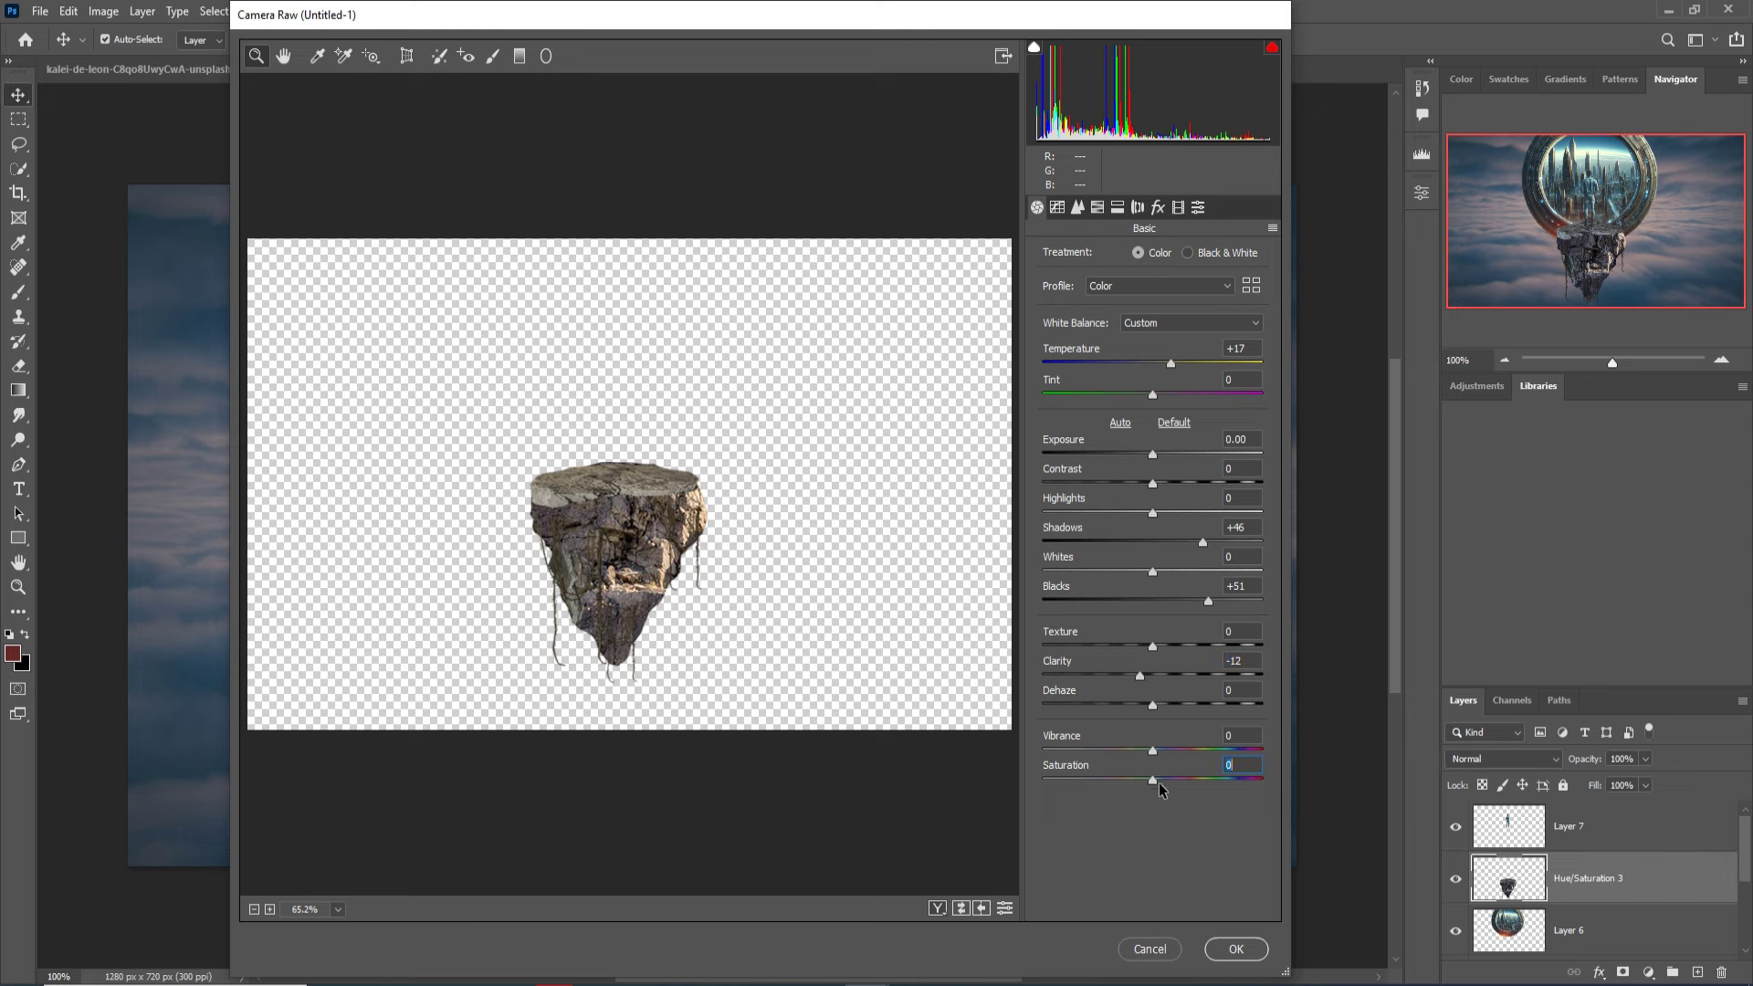
{"action": "left_click_drag", "start_coordinate": [1159, 782], "coordinate": [1177, 772]}
{"action": "left_click", "coordinate": [1237, 949]}
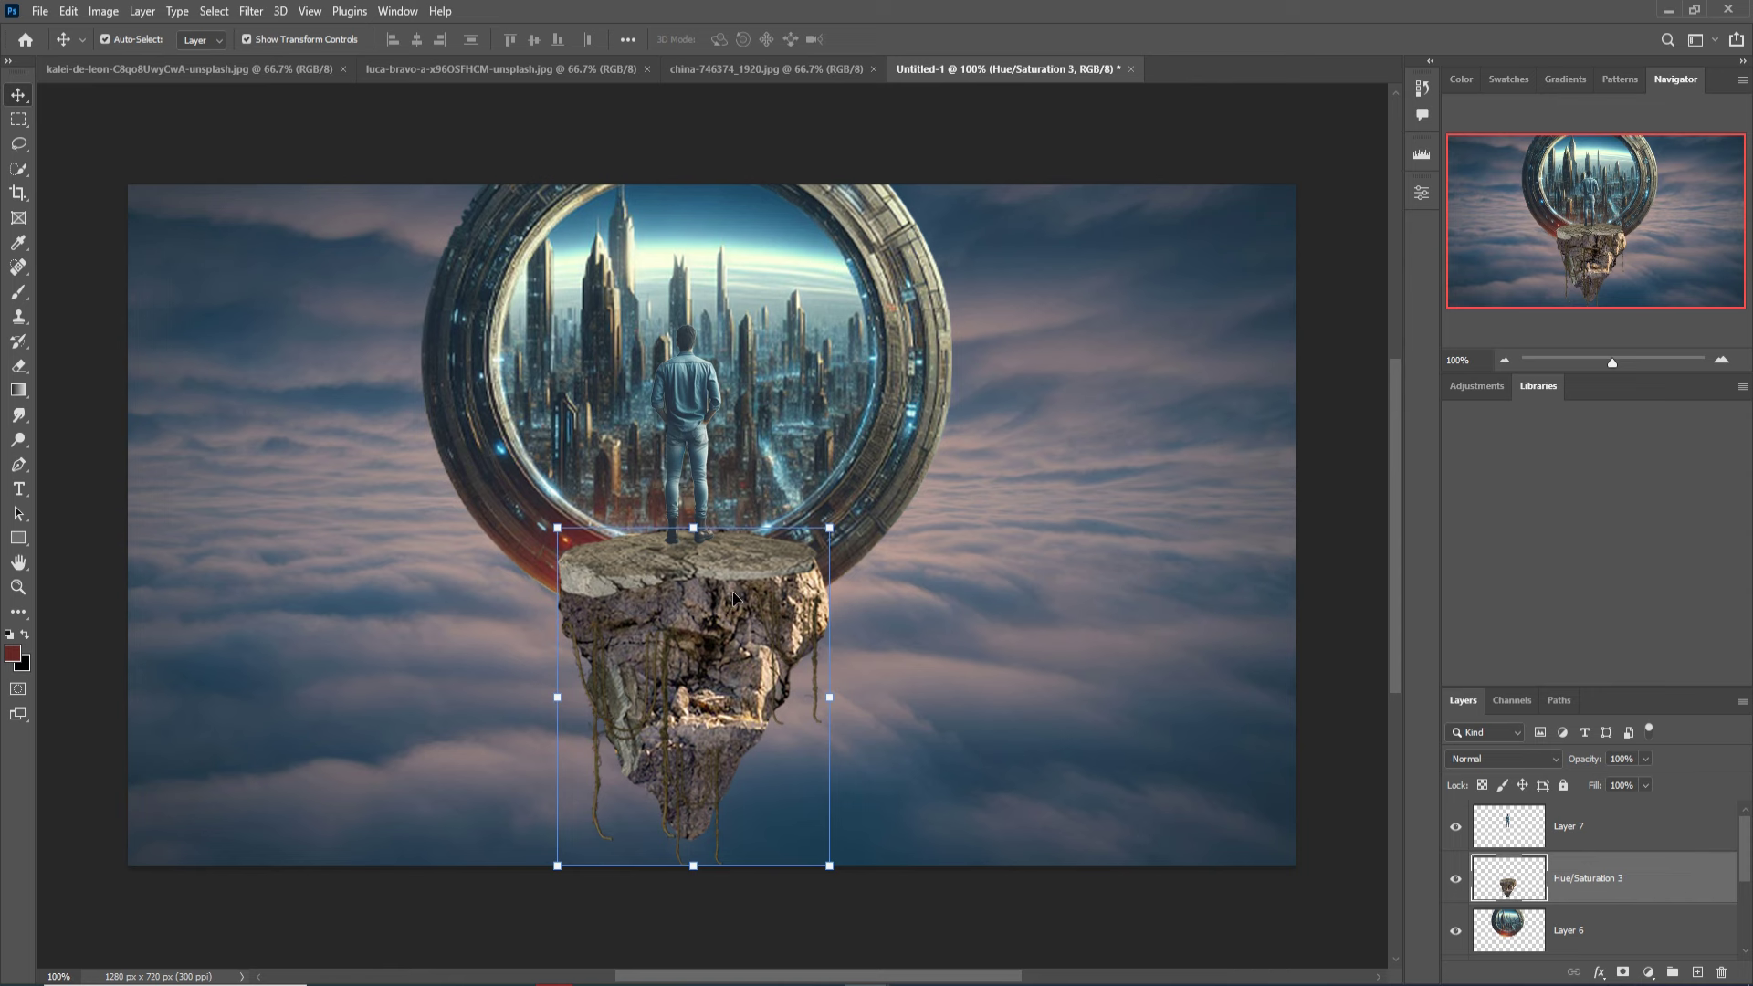
{"action": "left_click", "coordinate": [685, 437]}
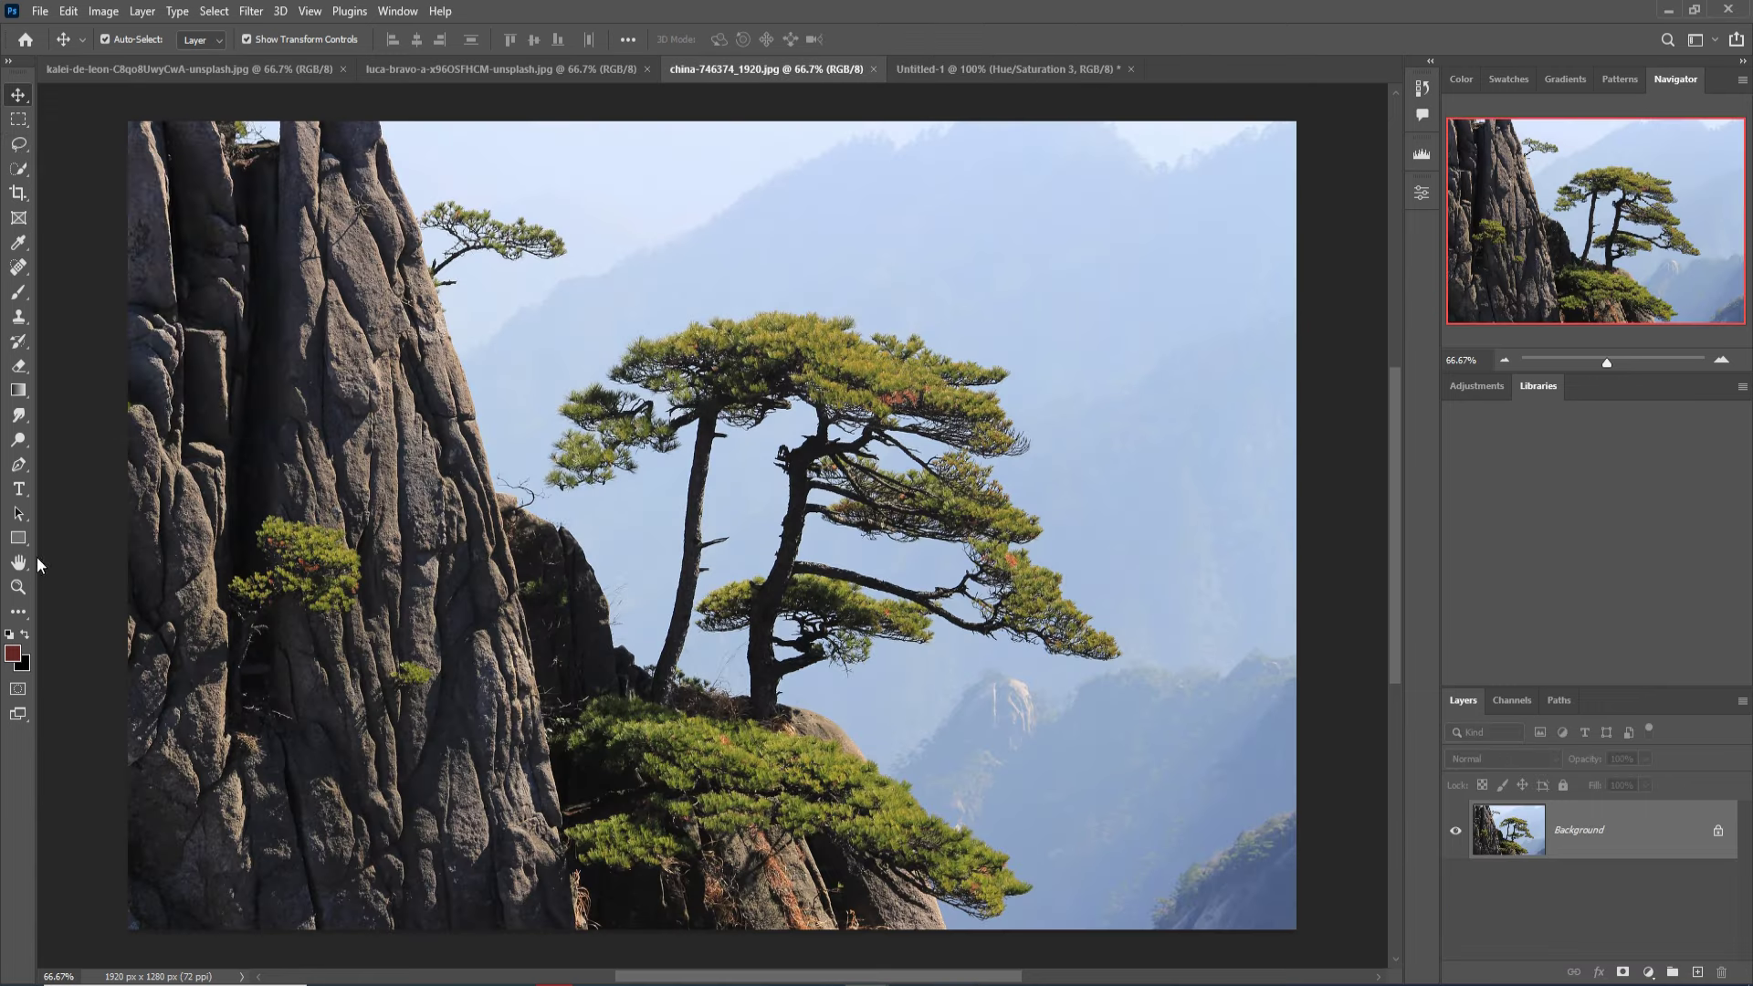
With the Pen tool and zoomed in, start a path down from the cliff top.
{"action": "left_click", "coordinate": [18, 467]}
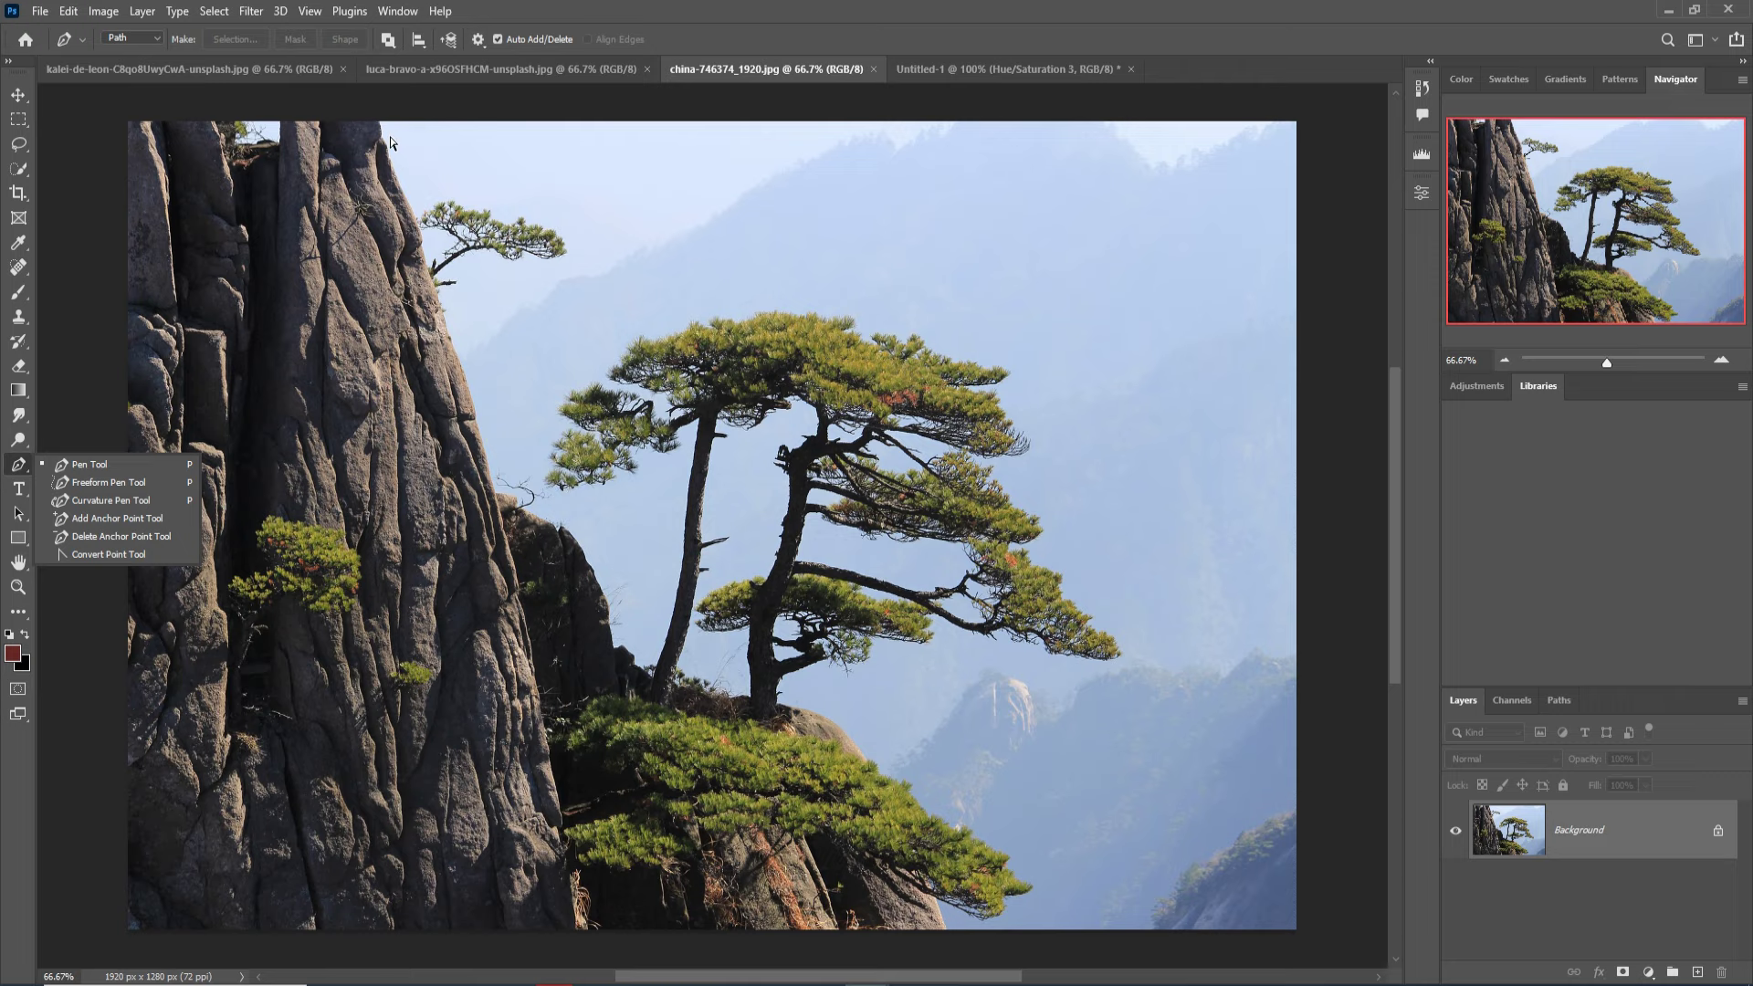
{"action": "left_click", "coordinate": [390, 141]}
{"action": "key", "text": "ctrl+plus"}
{"action": "key", "text": "ctrl+plus"}
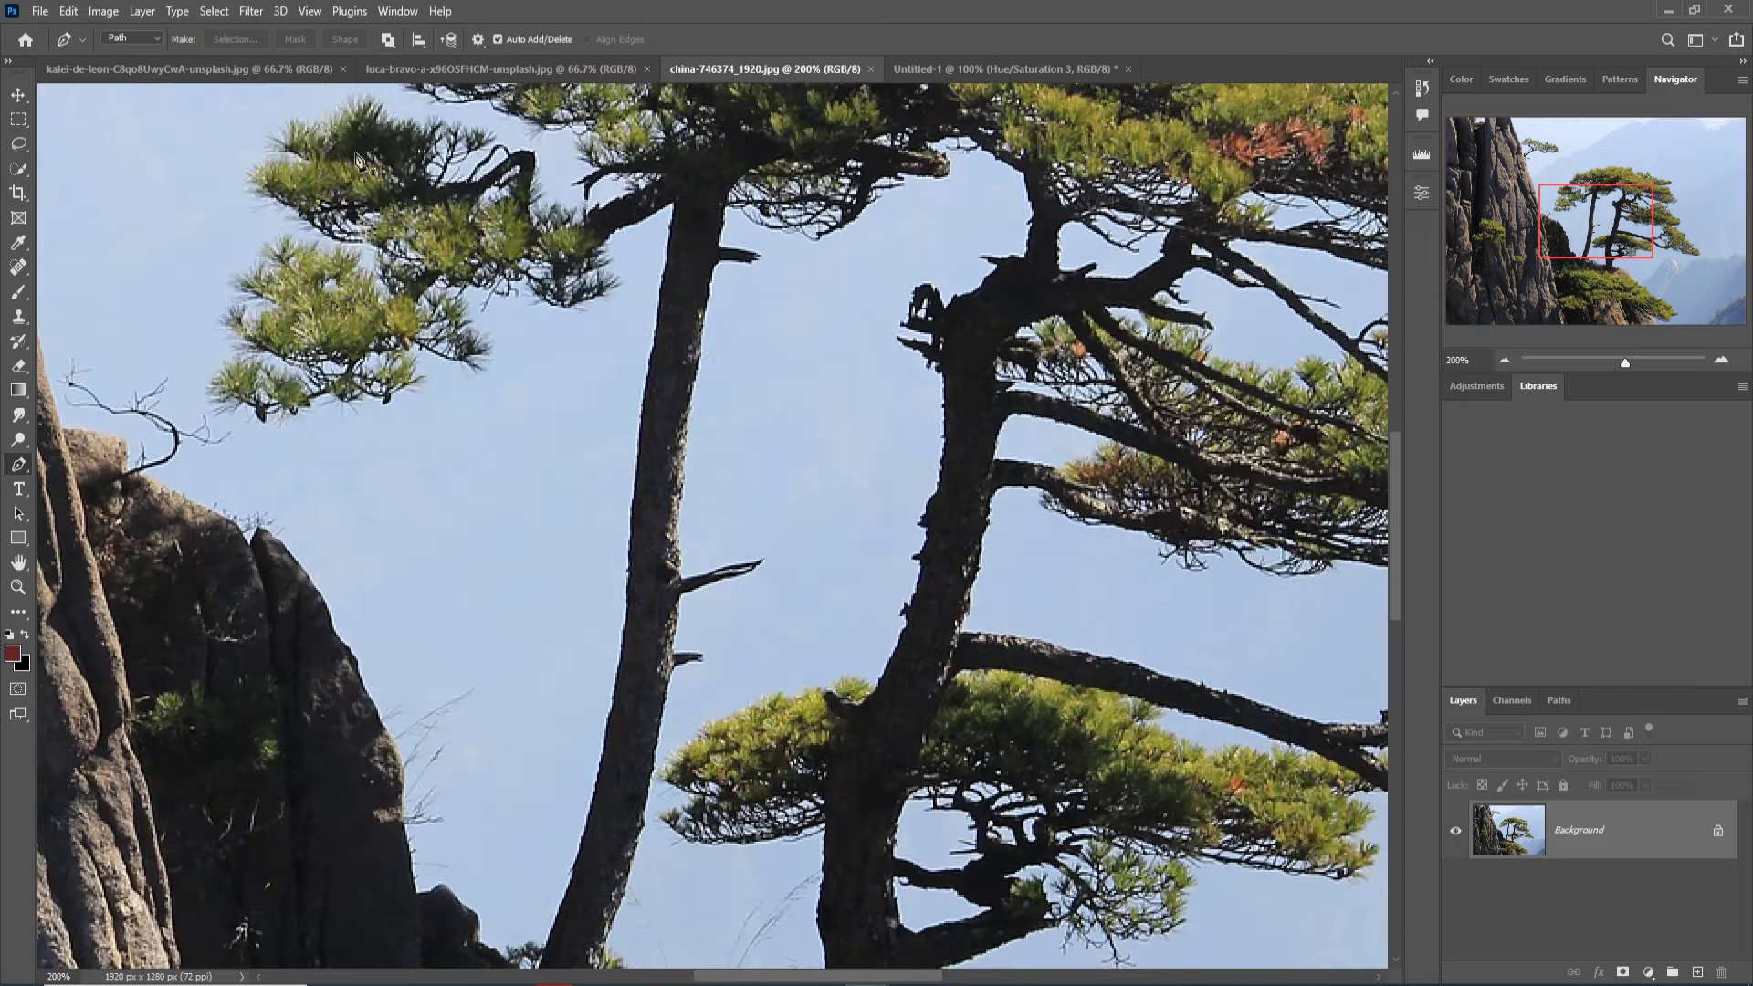
{"action": "mouse_move", "coordinate": [390, 141]}
{"action": "left_mouse_down"}
{"action": "mouse_move", "coordinate": [399, 407]}
{"action": "mouse_move", "coordinate": [614, 678]}
{"action": "left_mouse_up"}
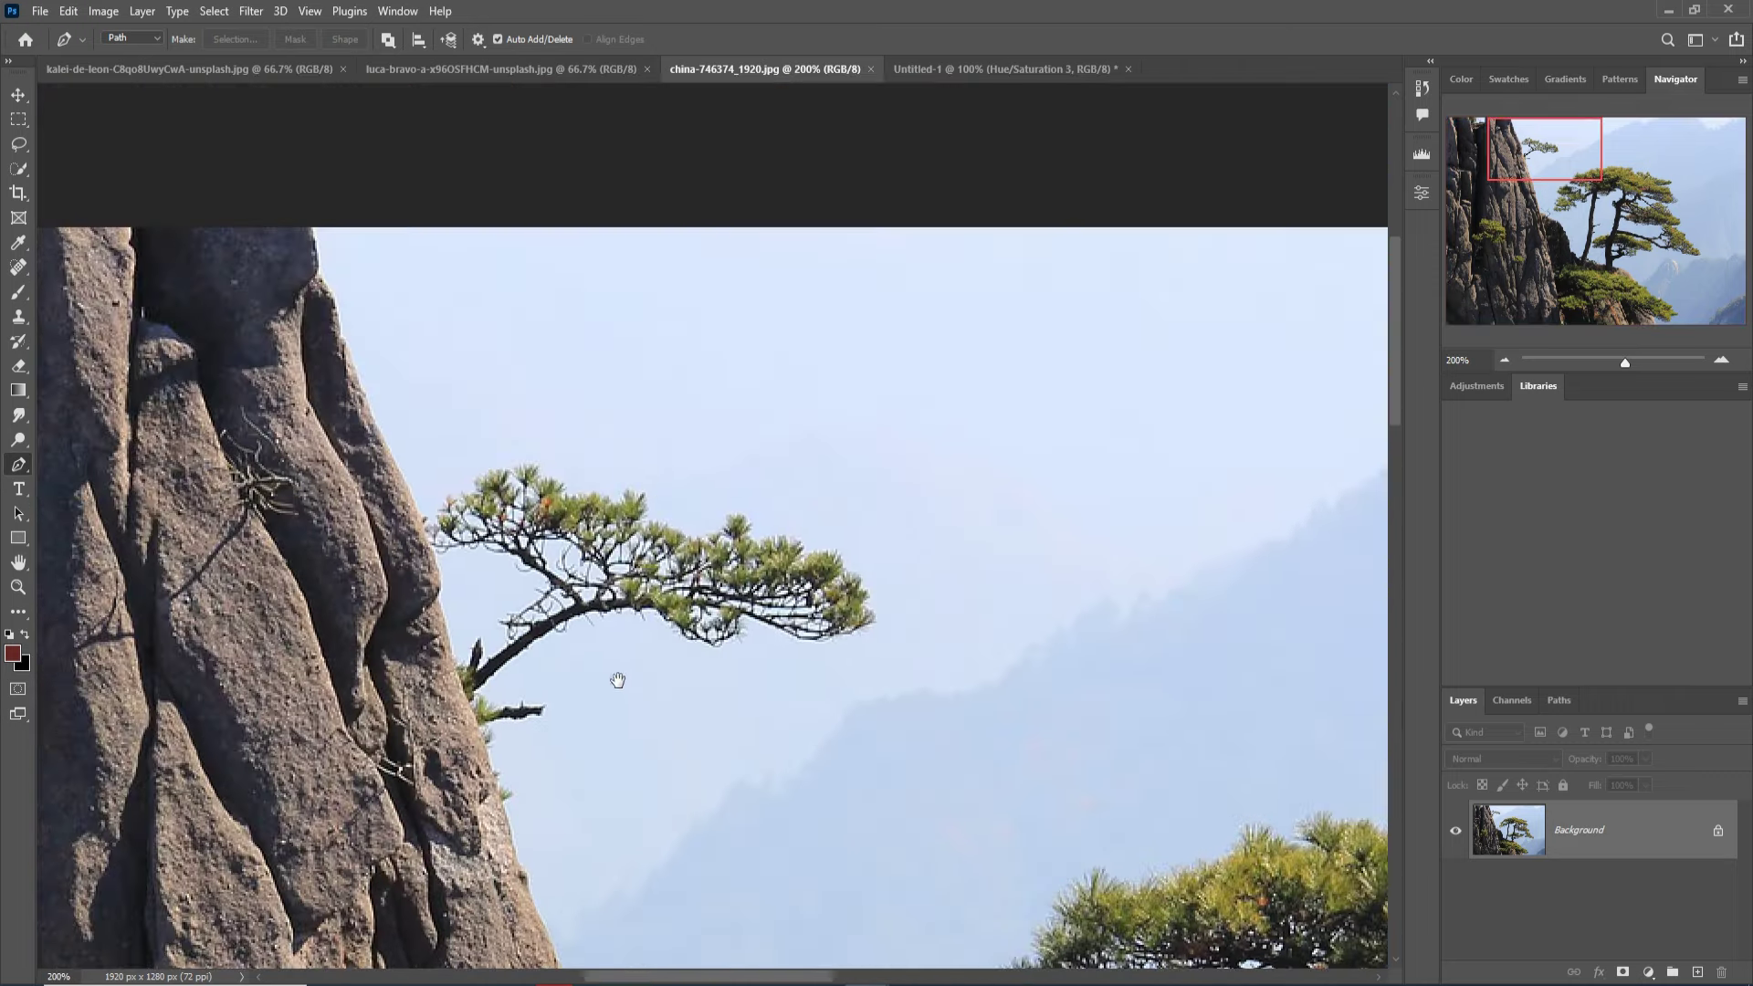
{"action": "left_click_drag", "start_coordinate": [308, 225], "coordinate": [316, 251]}
{"action": "left_click", "coordinate": [318, 260]}
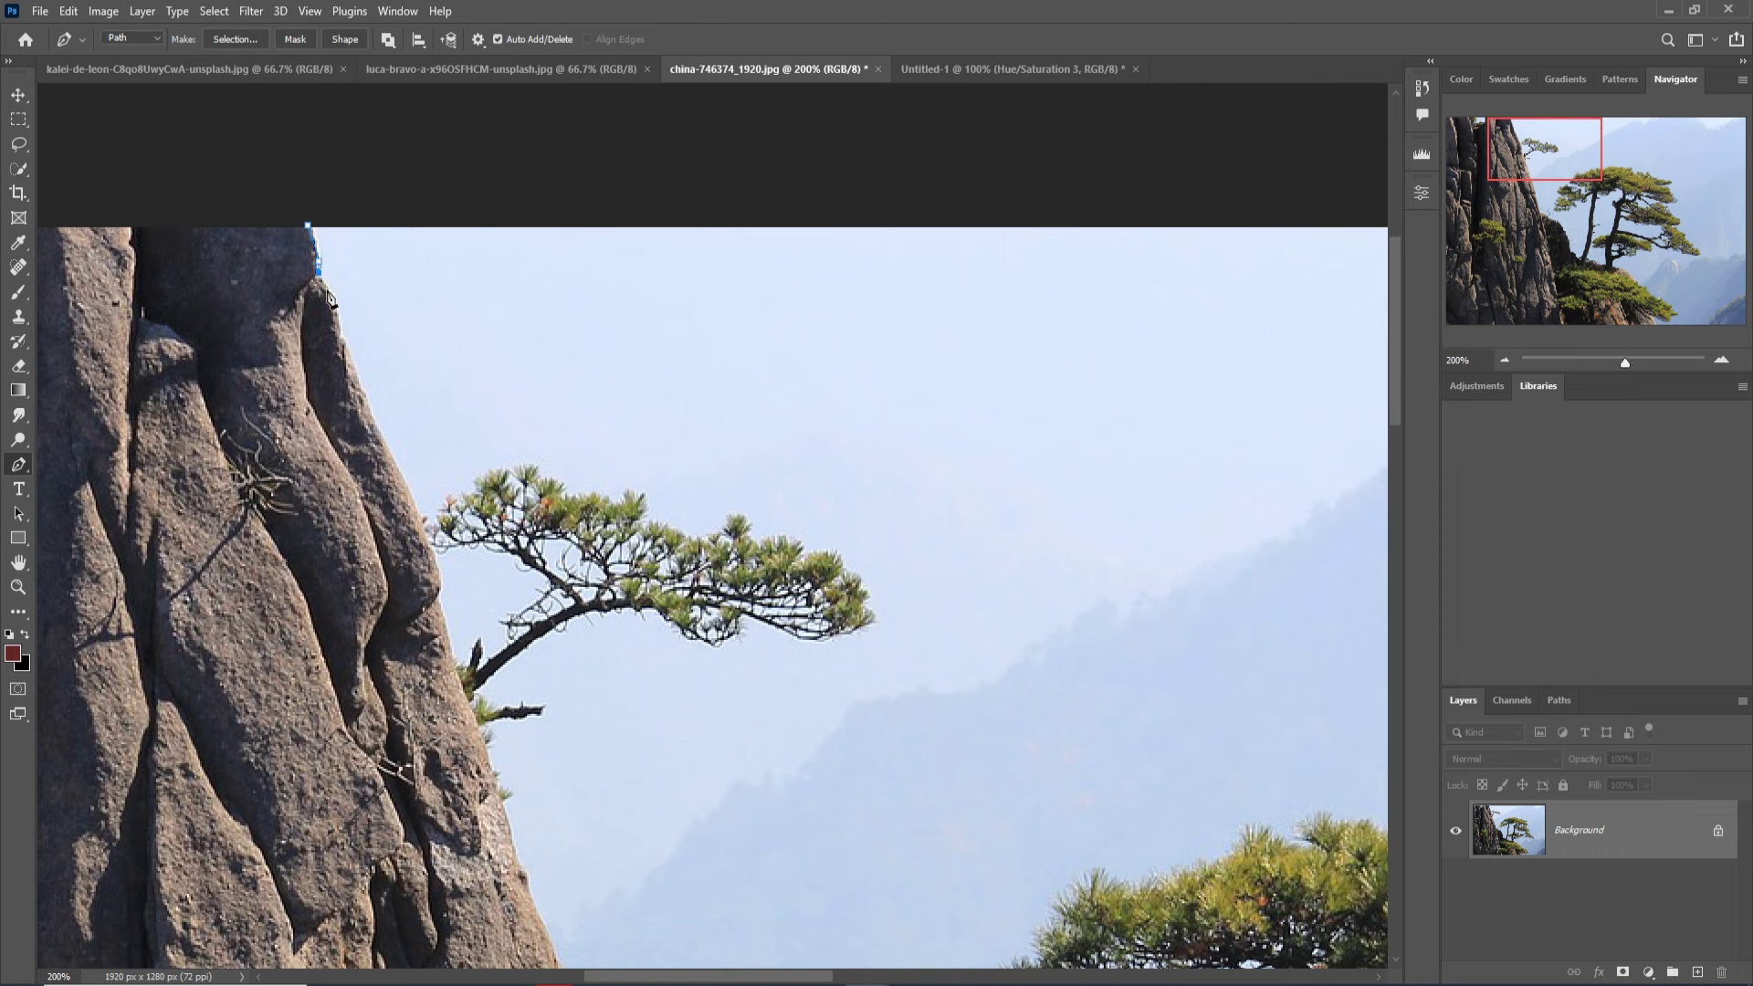
{"action": "mouse_move", "coordinate": [361, 392]}
{"action": "left_mouse_down"}
{"action": "mouse_move", "coordinate": [421, 534]}
{"action": "mouse_move", "coordinate": [493, 471]}
{"action": "mouse_move", "coordinate": [543, 469]}
{"action": "mouse_move", "coordinate": [703, 531]}
{"action": "mouse_move", "coordinate": [826, 552]}
{"action": "mouse_move", "coordinate": [877, 603]}
{"action": "mouse_move", "coordinate": [870, 626]}
{"action": "mouse_move", "coordinate": [812, 651]}
{"action": "mouse_move", "coordinate": [565, 627]}
{"action": "mouse_move", "coordinate": [482, 693]}
{"action": "mouse_move", "coordinate": [484, 741]}
{"action": "left_mouse_up"}
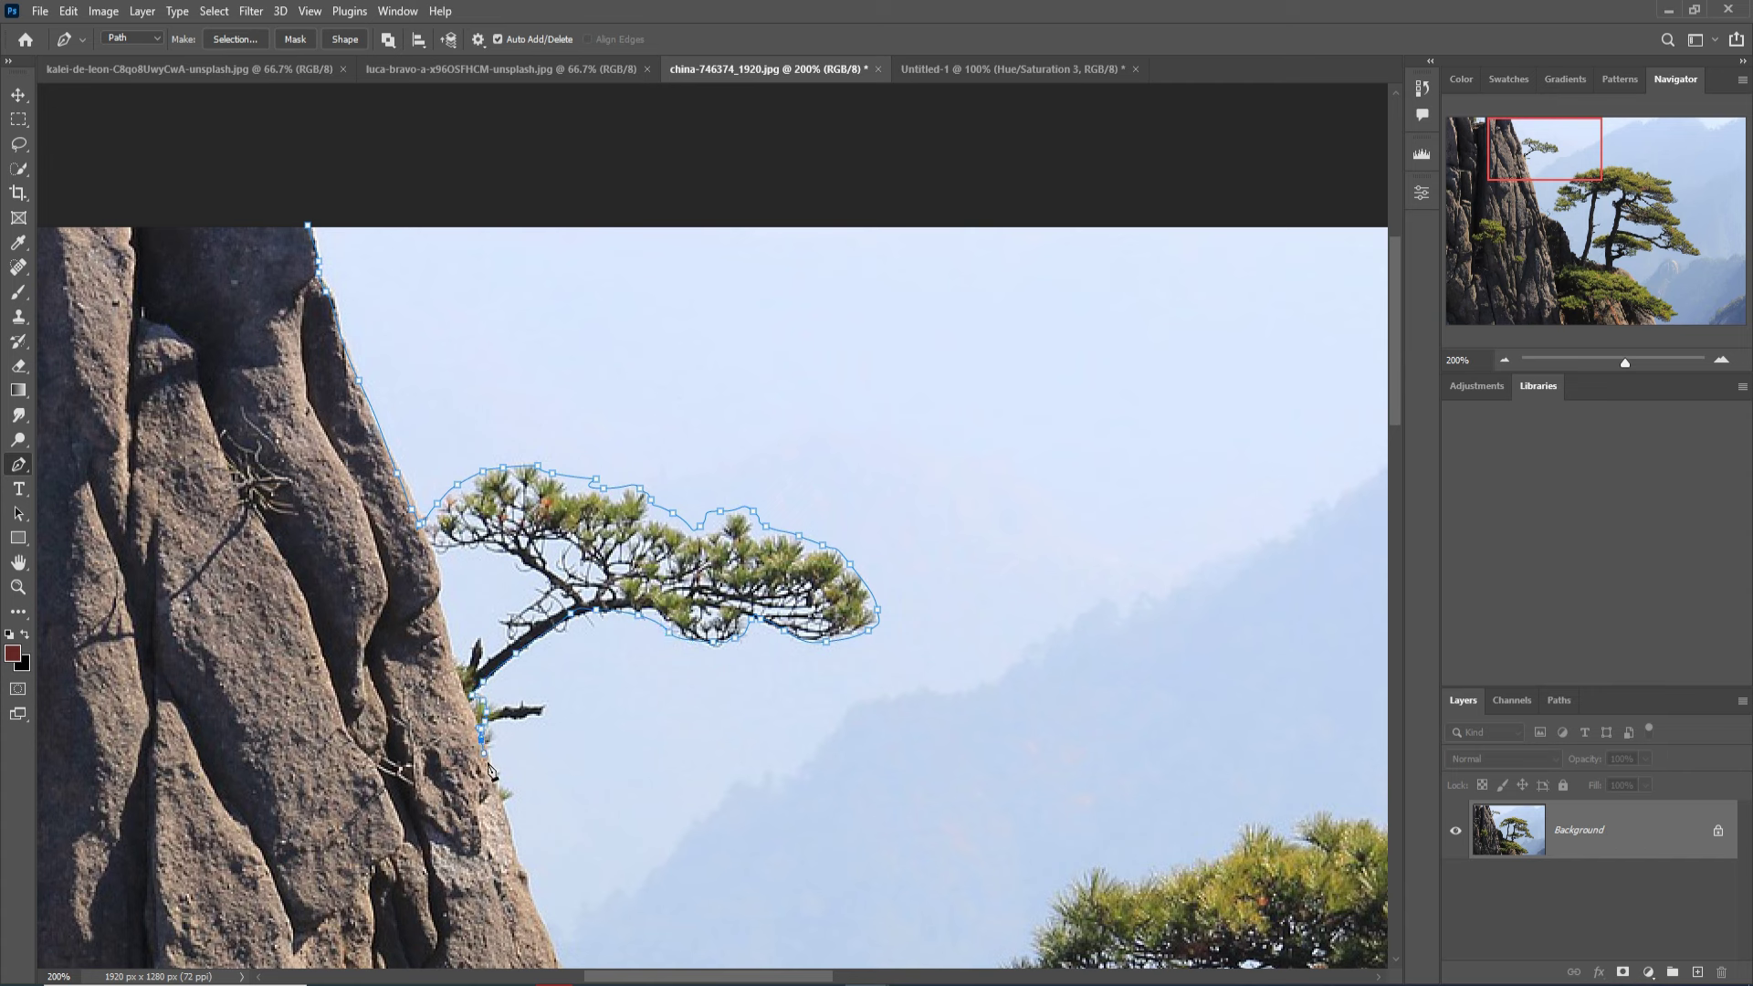
{"action": "left_click_drag", "start_coordinate": [527, 894], "coordinate": [536, 919]}
Continue the pen path with anchor points down the cliff edge.
{"action": "left_click_drag", "start_coordinate": [538, 835], "coordinate": [387, 242]}
{"action": "left_click", "coordinate": [432, 459]}
{"action": "left_click", "coordinate": [445, 486]}
{"action": "left_click", "coordinate": [448, 527]}
{"action": "left_click", "coordinate": [452, 546]}
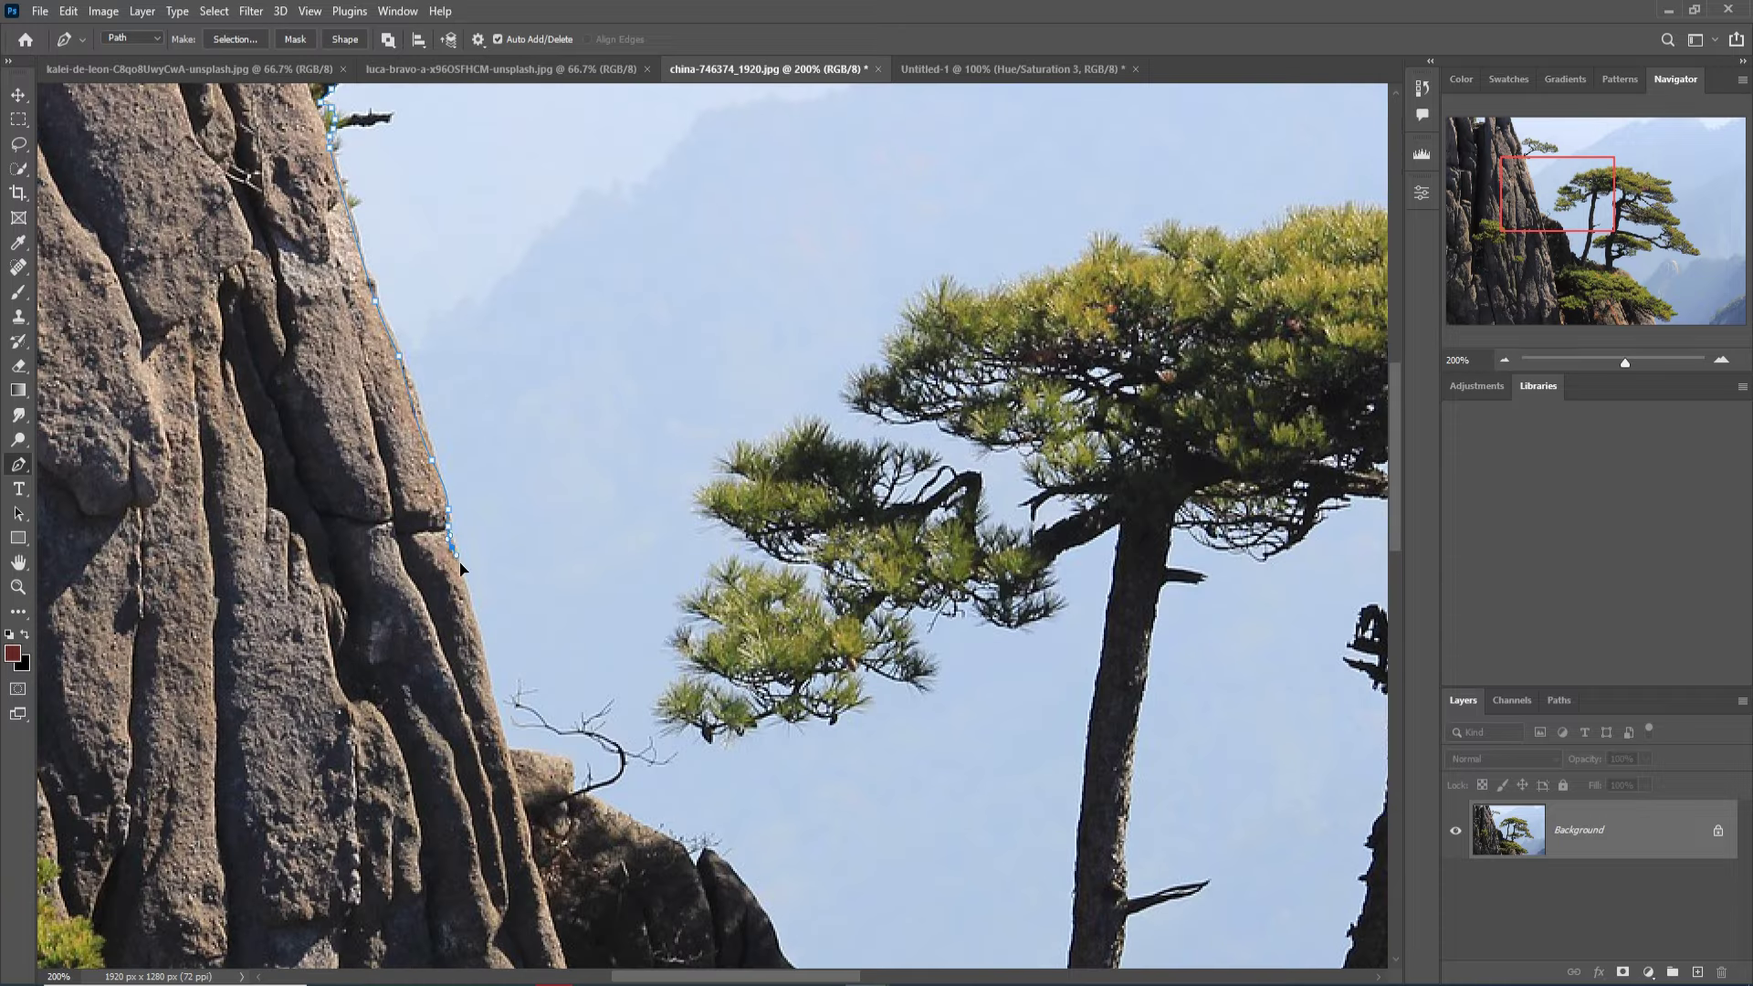
{"action": "left_click", "coordinate": [480, 677]}
{"action": "left_click", "coordinate": [491, 702]}
{"action": "left_click", "coordinate": [500, 726]}
Trace the path over the upper rock ledge.
{"action": "left_click", "coordinate": [527, 749]}
{"action": "left_click", "coordinate": [553, 755]}
{"action": "left_click", "coordinate": [567, 791]}
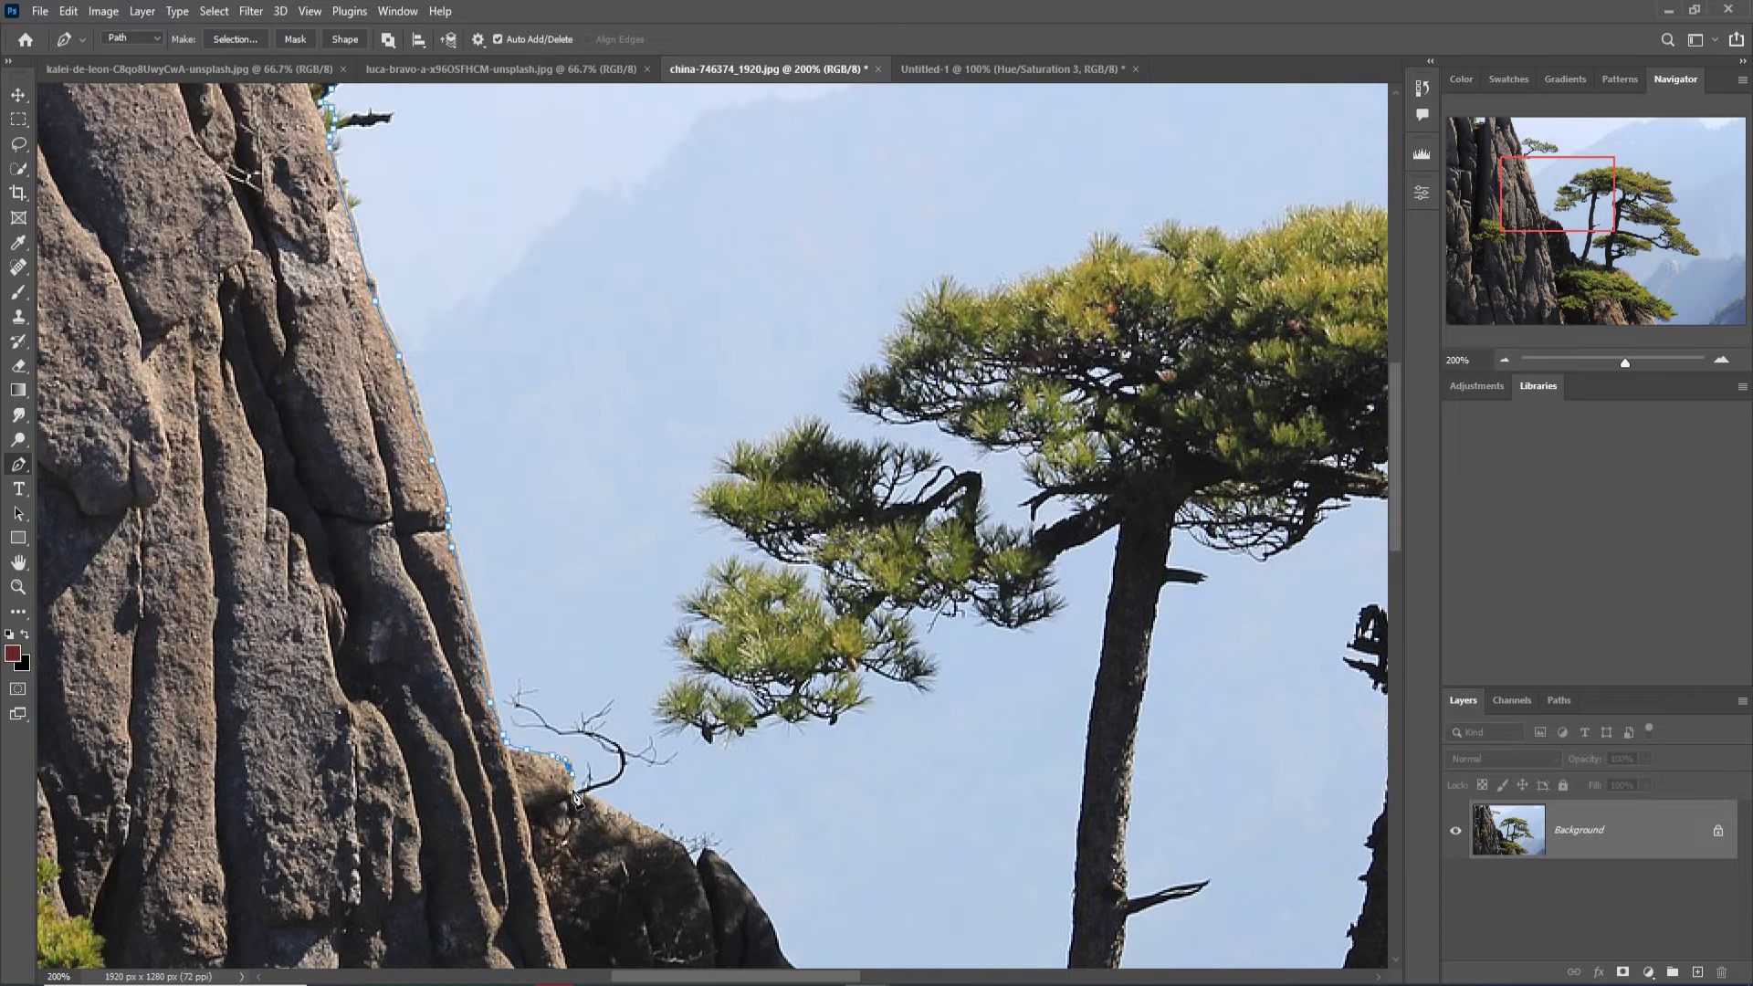
{"action": "left_click", "coordinate": [664, 834]}
{"action": "left_click", "coordinate": [682, 849]}
{"action": "left_click", "coordinate": [705, 852]}
{"action": "left_click", "coordinate": [757, 891]}
{"action": "left_click", "coordinate": [775, 932]}
Continue the path down and along the lower rock ledge.
{"action": "left_click_drag", "start_coordinate": [783, 940], "coordinate": [710, 571]}
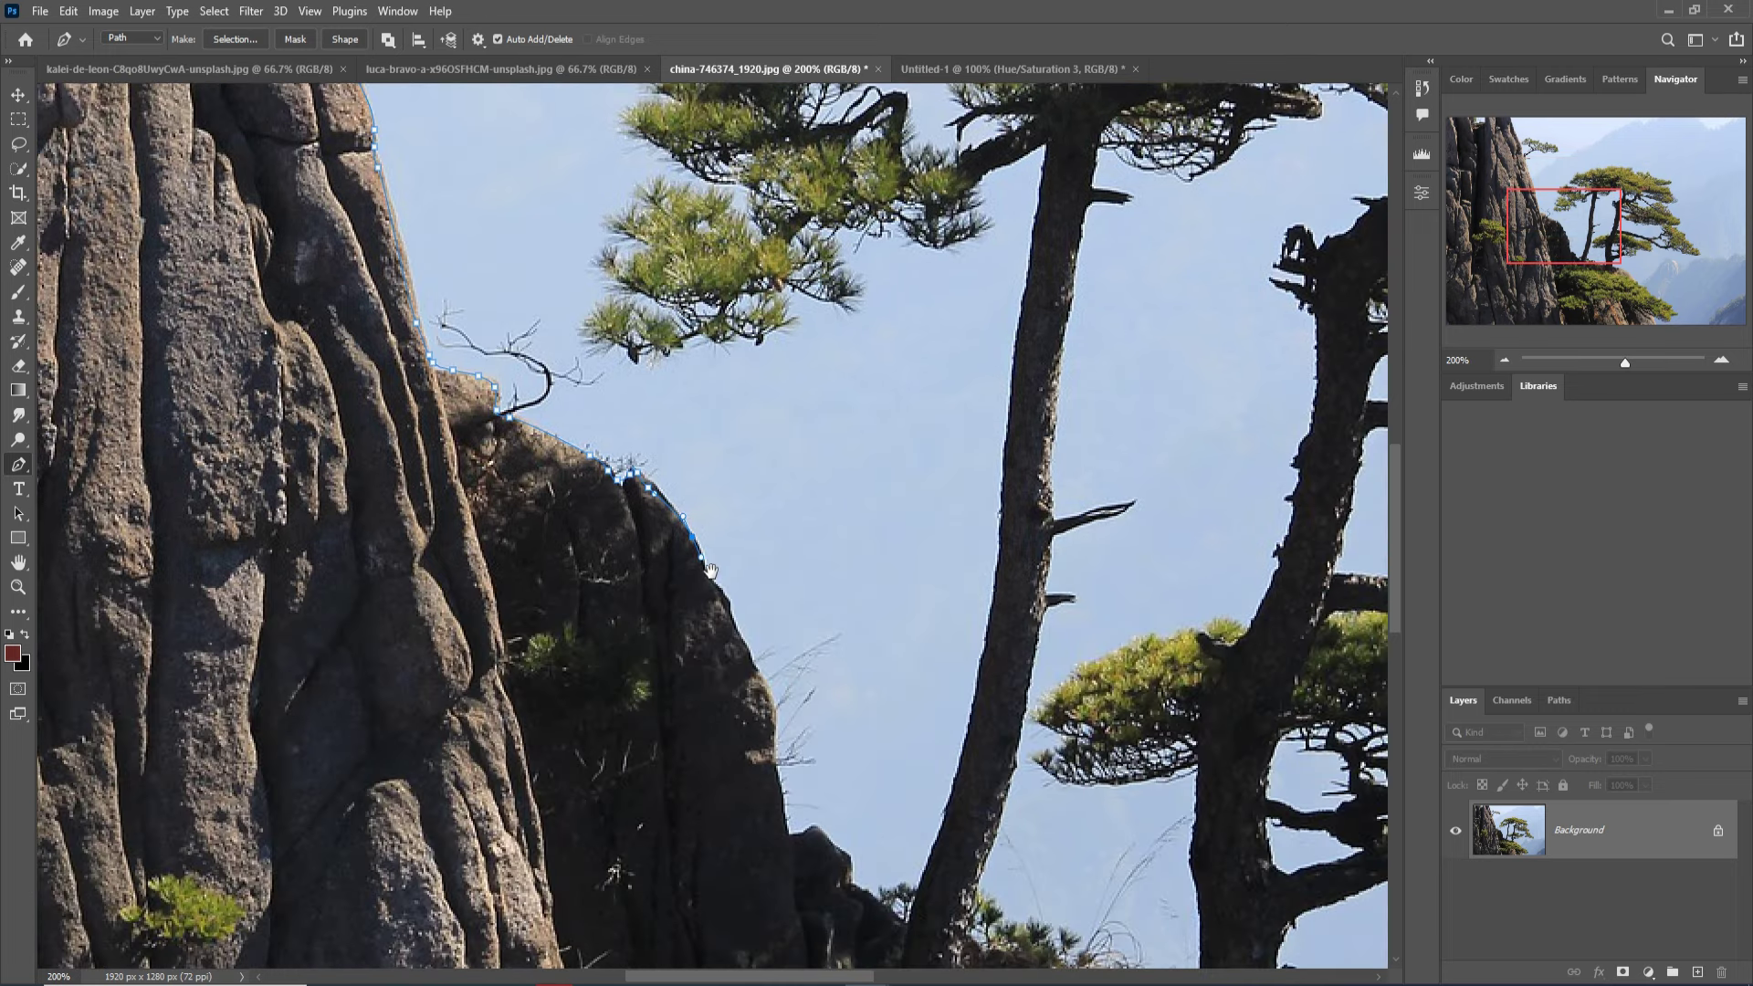
{"action": "left_click", "coordinate": [771, 675]}
{"action": "left_click", "coordinate": [772, 715]}
{"action": "left_click", "coordinate": [772, 758]}
{"action": "left_click", "coordinate": [782, 818]}
{"action": "left_click", "coordinate": [823, 837]}
{"action": "left_click", "coordinate": [851, 872]}
{"action": "left_click", "coordinate": [860, 888]}
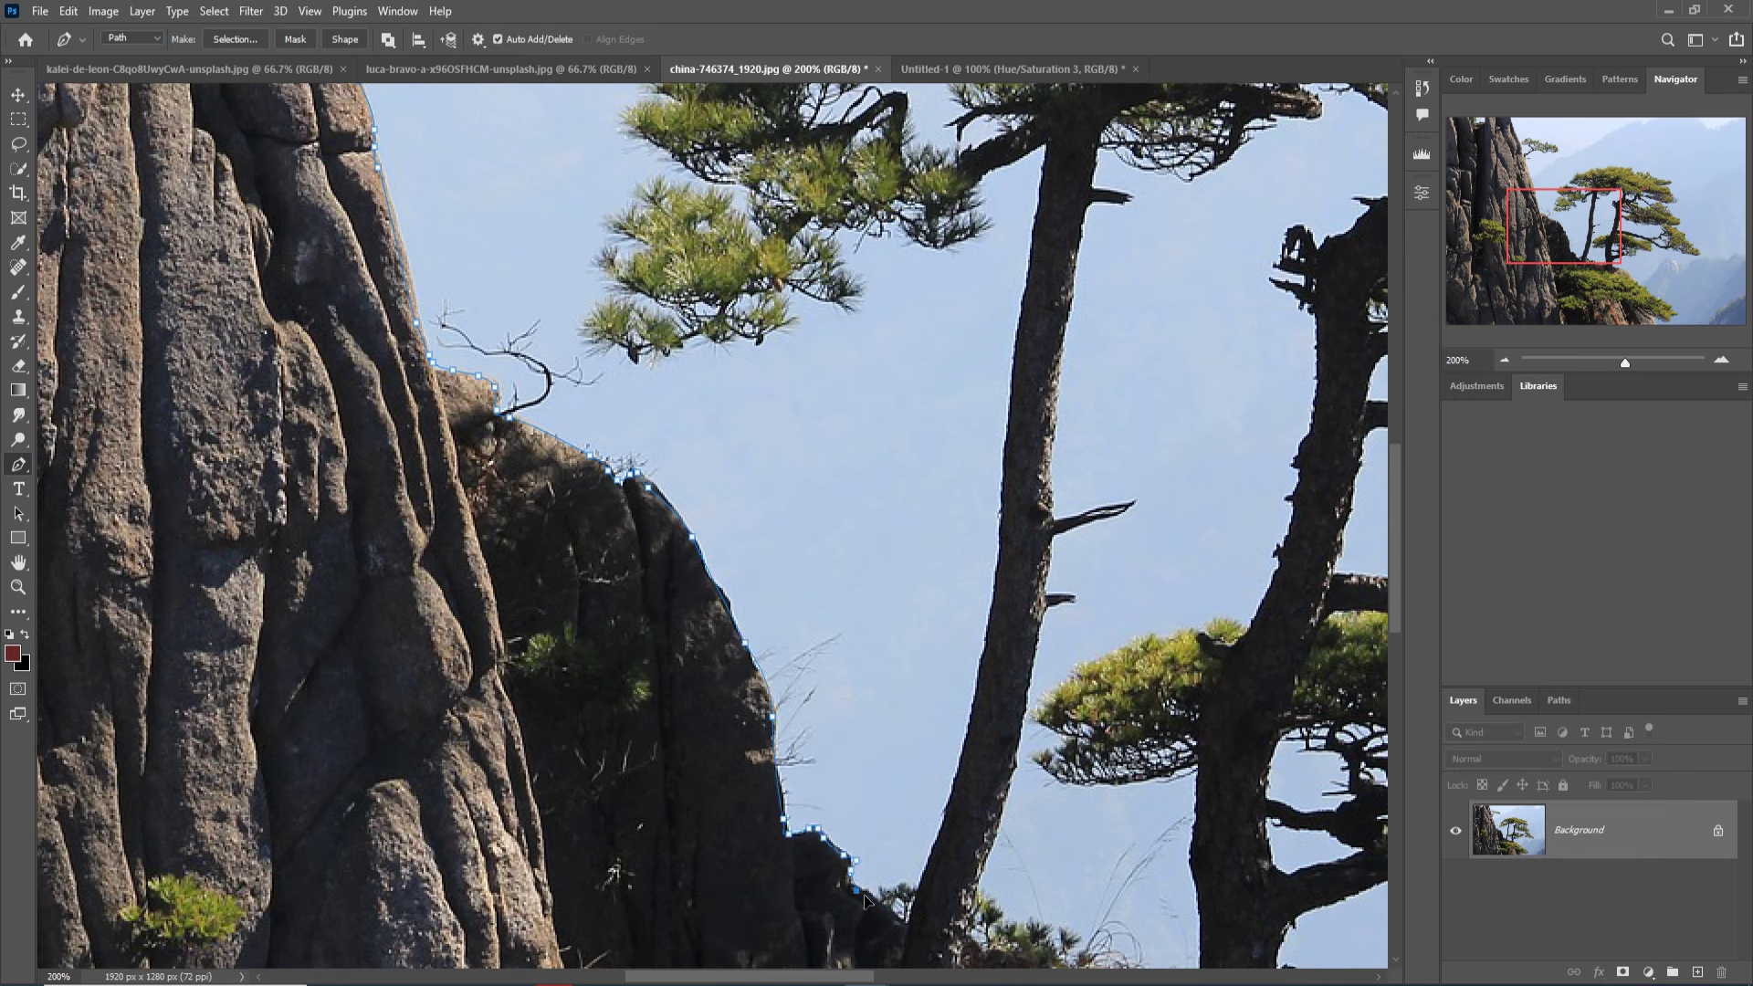
{"action": "left_click", "coordinate": [902, 922]}
{"action": "left_click", "coordinate": [913, 930]}
Trace up the pine trunk's left edge to a corner point near its top.
{"action": "left_click", "coordinate": [961, 754]}
{"action": "left_click", "coordinate": [974, 696]}
{"action": "left_click", "coordinate": [983, 673]}
{"action": "left_click", "coordinate": [993, 606]}
{"action": "left_click", "coordinate": [1002, 540]}
{"action": "left_click", "coordinate": [999, 479]}
{"action": "left_click", "coordinate": [1006, 425]}
{"action": "left_click", "coordinate": [1014, 371]}
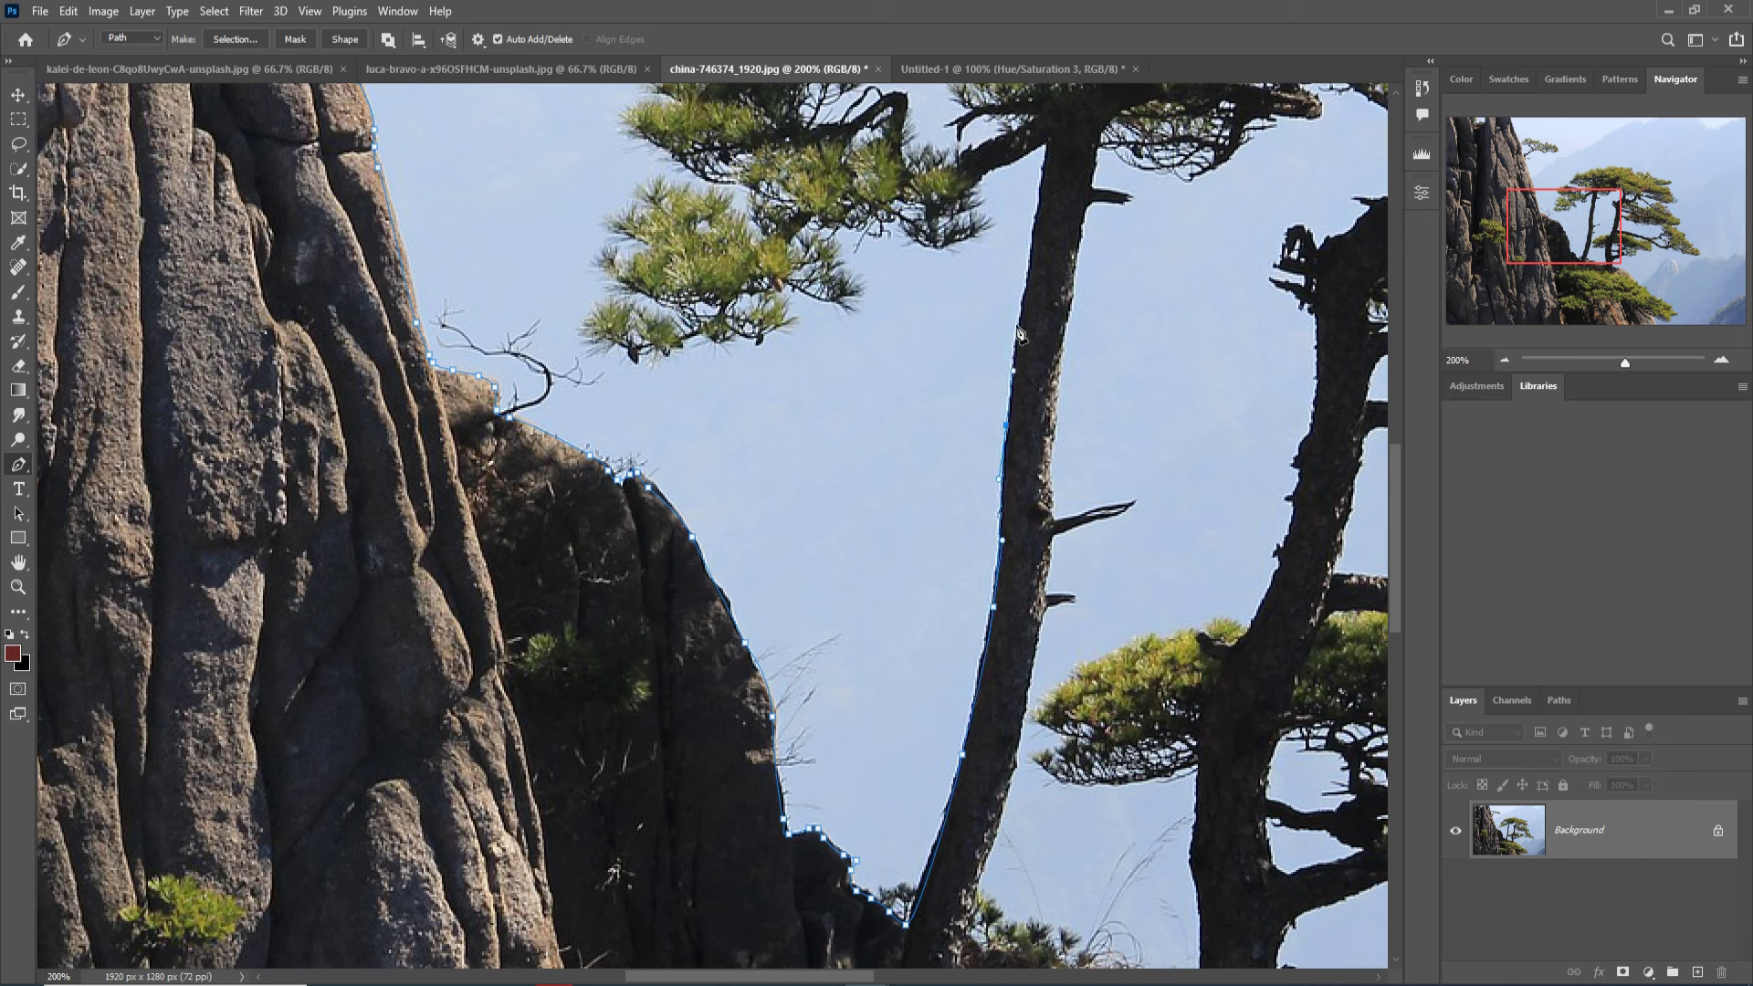
{"action": "left_click_drag", "start_coordinate": [1034, 226], "coordinate": [1050, 177]}
{"action": "key", "text": "ctrl+z"}
{"action": "left_click", "coordinate": [1048, 143]}
Trace the path along the branch underside and around one foliage cluster.
{"action": "left_click", "coordinate": [1002, 162]}
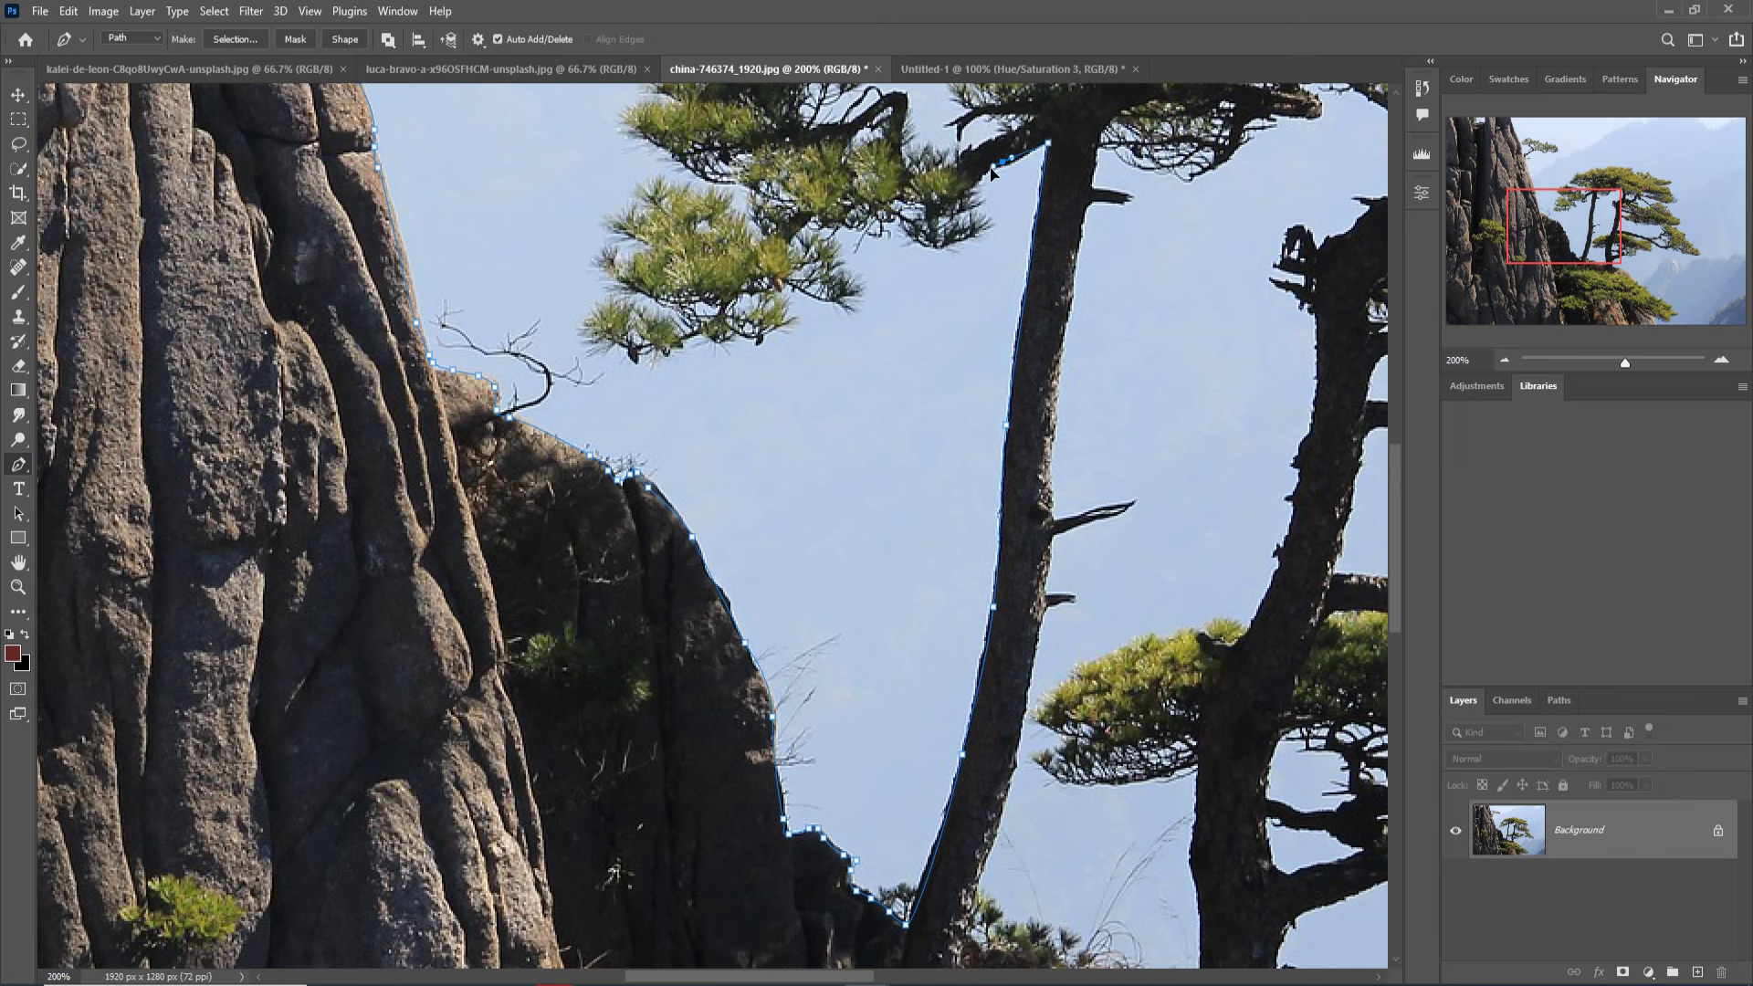
{"action": "left_click", "coordinate": [990, 222]}
{"action": "left_click", "coordinate": [964, 239]}
{"action": "left_click", "coordinate": [832, 229]}
{"action": "left_click", "coordinate": [851, 269]}
{"action": "left_click", "coordinate": [866, 293]}
{"action": "left_click_drag", "start_coordinate": [846, 306], "coordinate": [826, 308]}
{"action": "scroll", "coordinate": [811, 310], "scroll_direction": "up", "scroll_amount": 5}
Trace the pen path around the lower branch cluster, its upper-right edge and tip.
{"action": "left_click", "coordinate": [724, 423]}
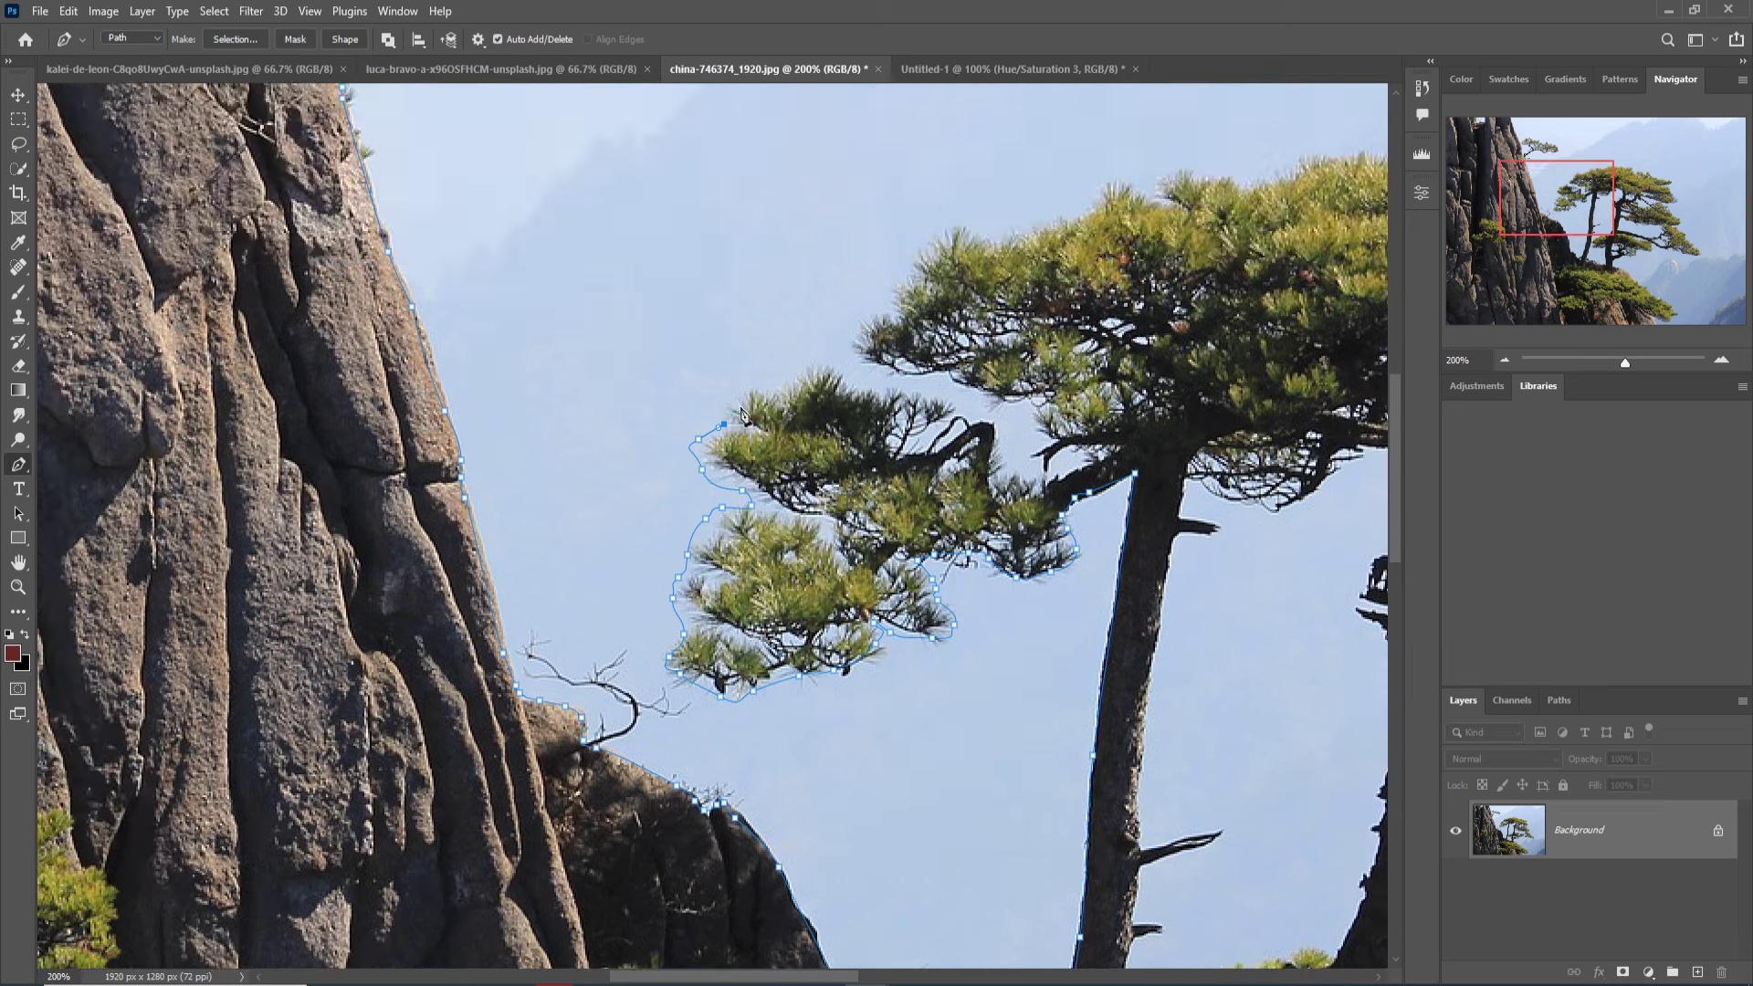
{"action": "left_click", "coordinate": [753, 393]}
{"action": "left_click", "coordinate": [784, 371]}
{"action": "left_click", "coordinate": [874, 382]}
{"action": "left_click", "coordinate": [931, 393]}
{"action": "left_click", "coordinate": [987, 409]}
{"action": "left_click", "coordinate": [1000, 443]}
{"action": "left_click", "coordinate": [1029, 476]}
{"action": "left_click", "coordinate": [1115, 450]}
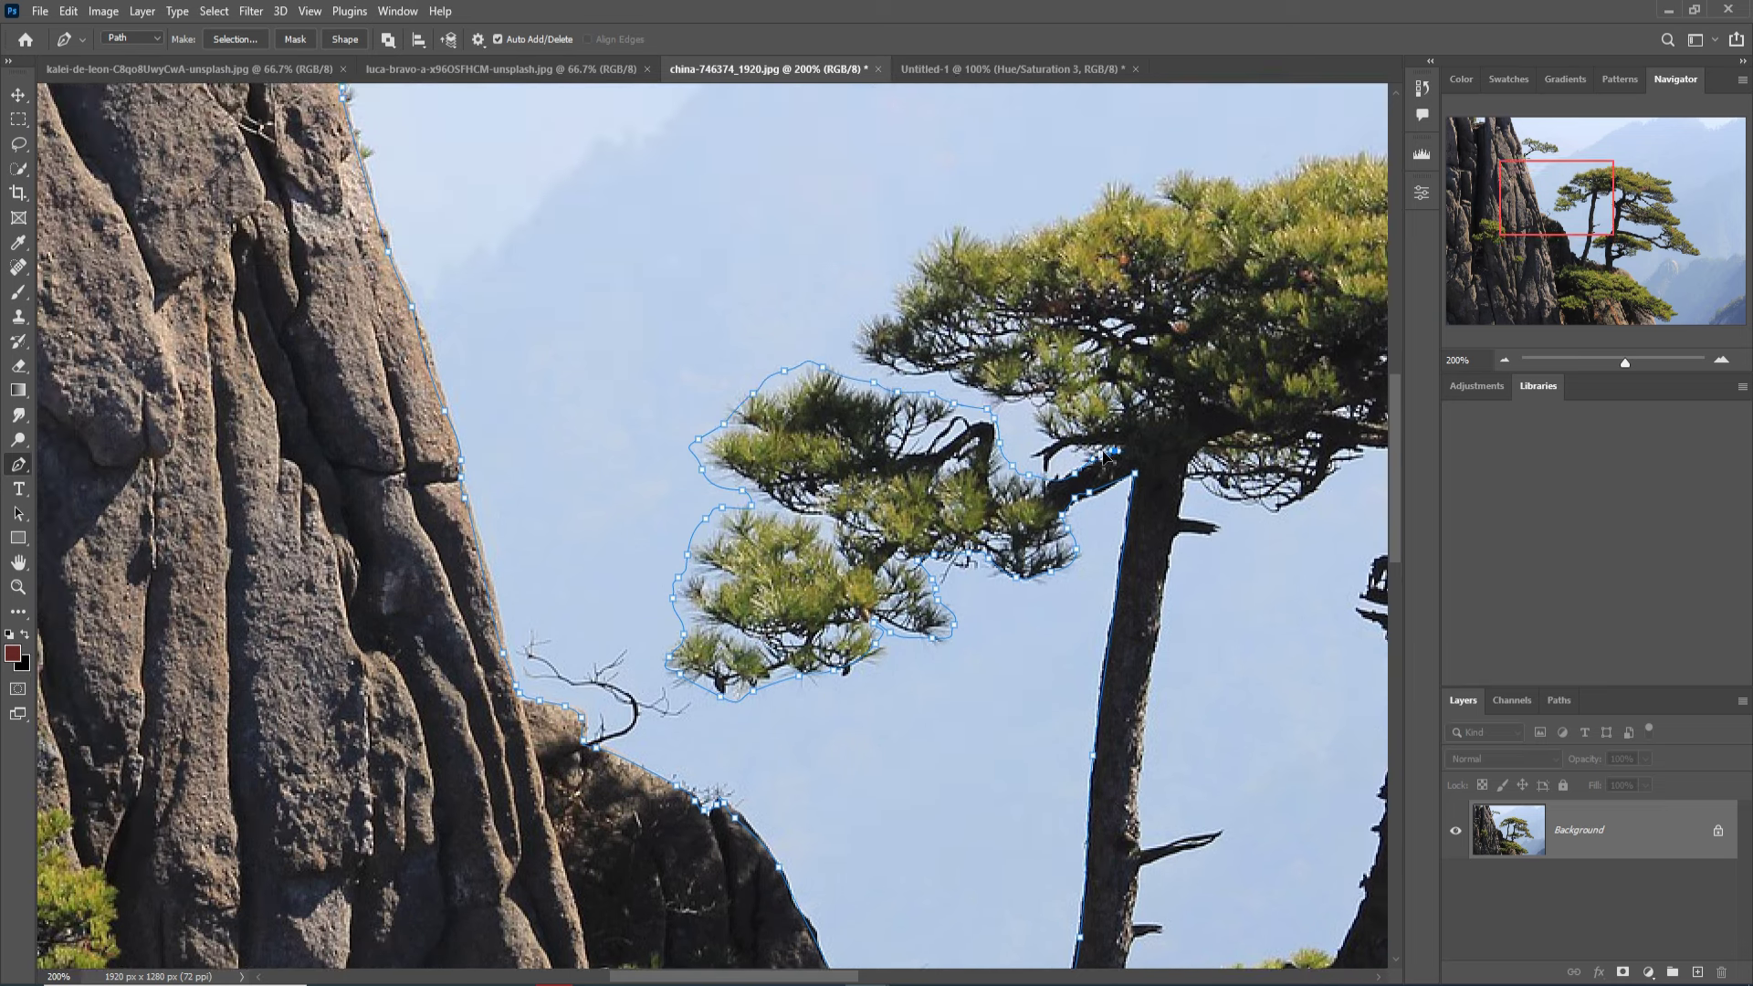
{"action": "left_click", "coordinate": [1043, 458]}
{"action": "left_click", "coordinate": [1014, 408]}
{"action": "left_click", "coordinate": [931, 384]}
{"action": "left_click", "coordinate": [877, 369]}
{"action": "left_click", "coordinate": [856, 324]}
Extend the path with curved anchors along the pine crown's top edge to its right end.
{"action": "left_click", "coordinate": [929, 238]}
{"action": "left_click", "coordinate": [976, 213]}
{"action": "left_click", "coordinate": [1048, 206]}
{"action": "left_click", "coordinate": [1089, 185]}
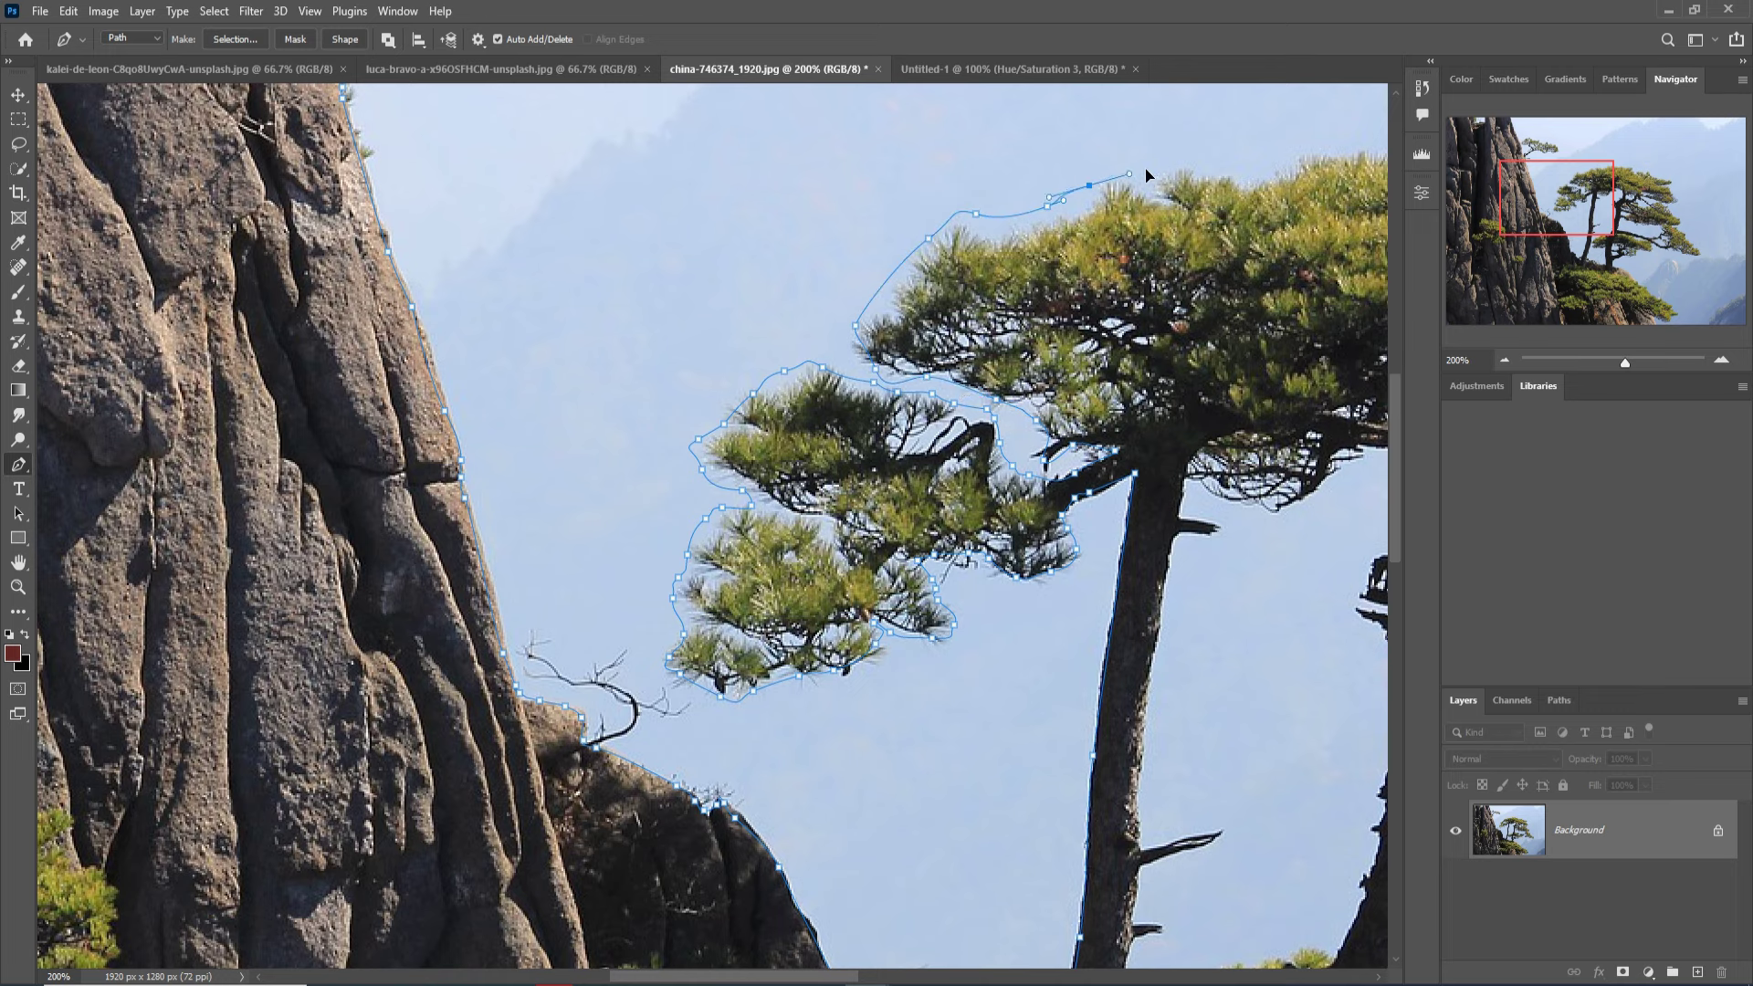
{"action": "left_click", "coordinate": [1155, 168]}
{"action": "left_click_drag", "start_coordinate": [1288, 153], "coordinate": [753, 248]}
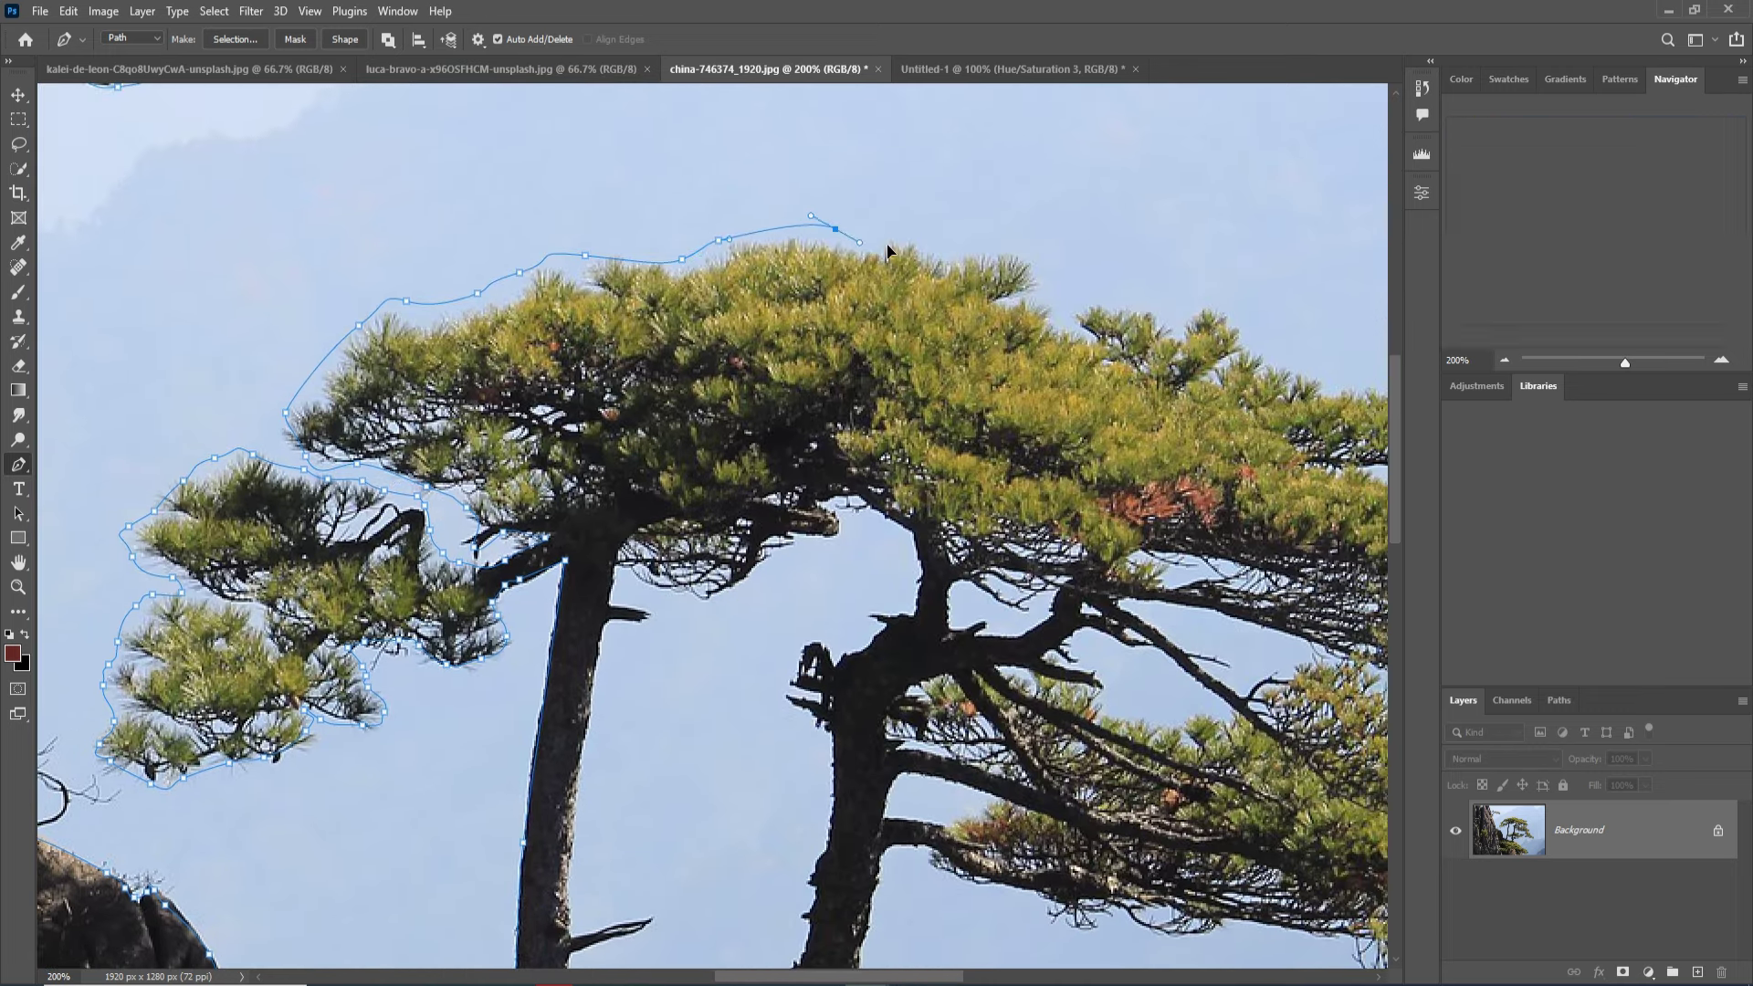
{"action": "left_click", "coordinate": [836, 228]}
{"action": "left_click", "coordinate": [936, 244]}
{"action": "left_click", "coordinate": [965, 240]}
{"action": "left_click_drag", "start_coordinate": [990, 242], "coordinate": [1008, 272]}
{"action": "left_click", "coordinate": [1054, 296]}
{"action": "left_click", "coordinate": [1148, 312]}
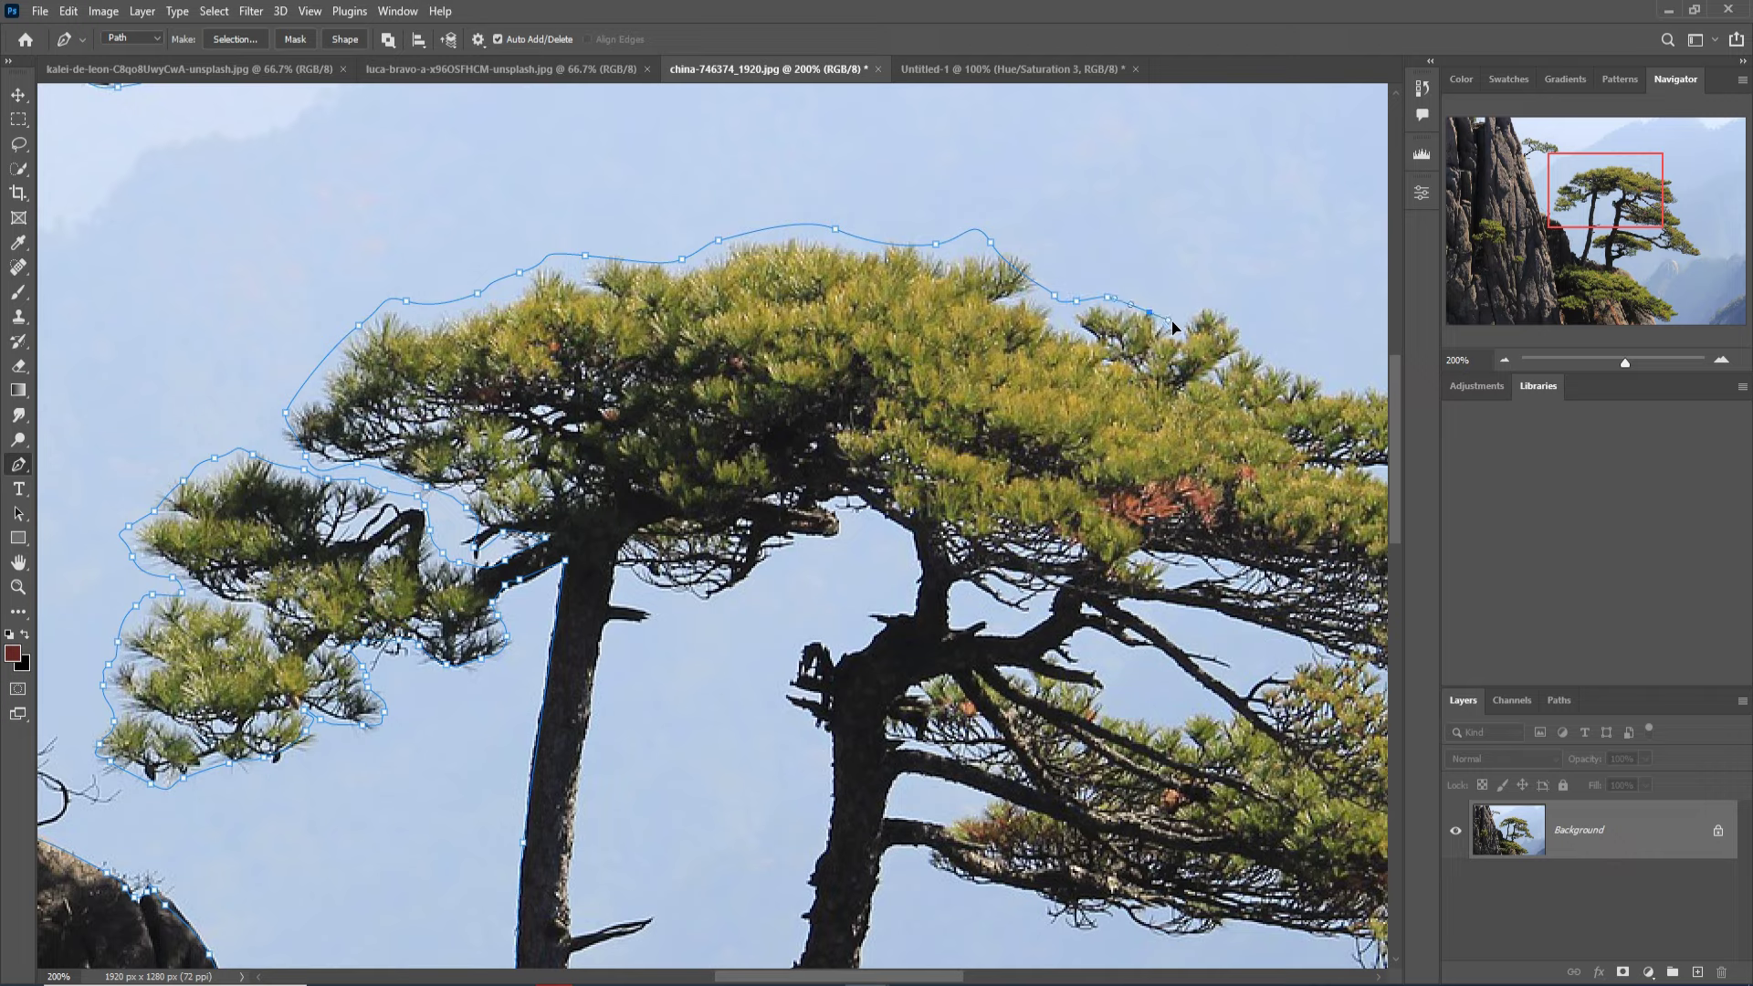
{"action": "left_click", "coordinate": [1205, 301]}
{"action": "left_click", "coordinate": [1251, 327]}
{"action": "mouse_move", "coordinate": [1277, 358]}
{"action": "left_mouse_down"}
{"action": "mouse_move", "coordinate": [800, 114]}
{"action": "mouse_move", "coordinate": [913, 303]}
{"action": "mouse_move", "coordinate": [993, 337]}
{"action": "left_mouse_up"}
{"action": "left_click", "coordinate": [956, 294]}
Trace the path around the branch's underside, right edge and tip.
{"action": "left_click", "coordinate": [975, 354]}
{"action": "left_click", "coordinate": [907, 373]}
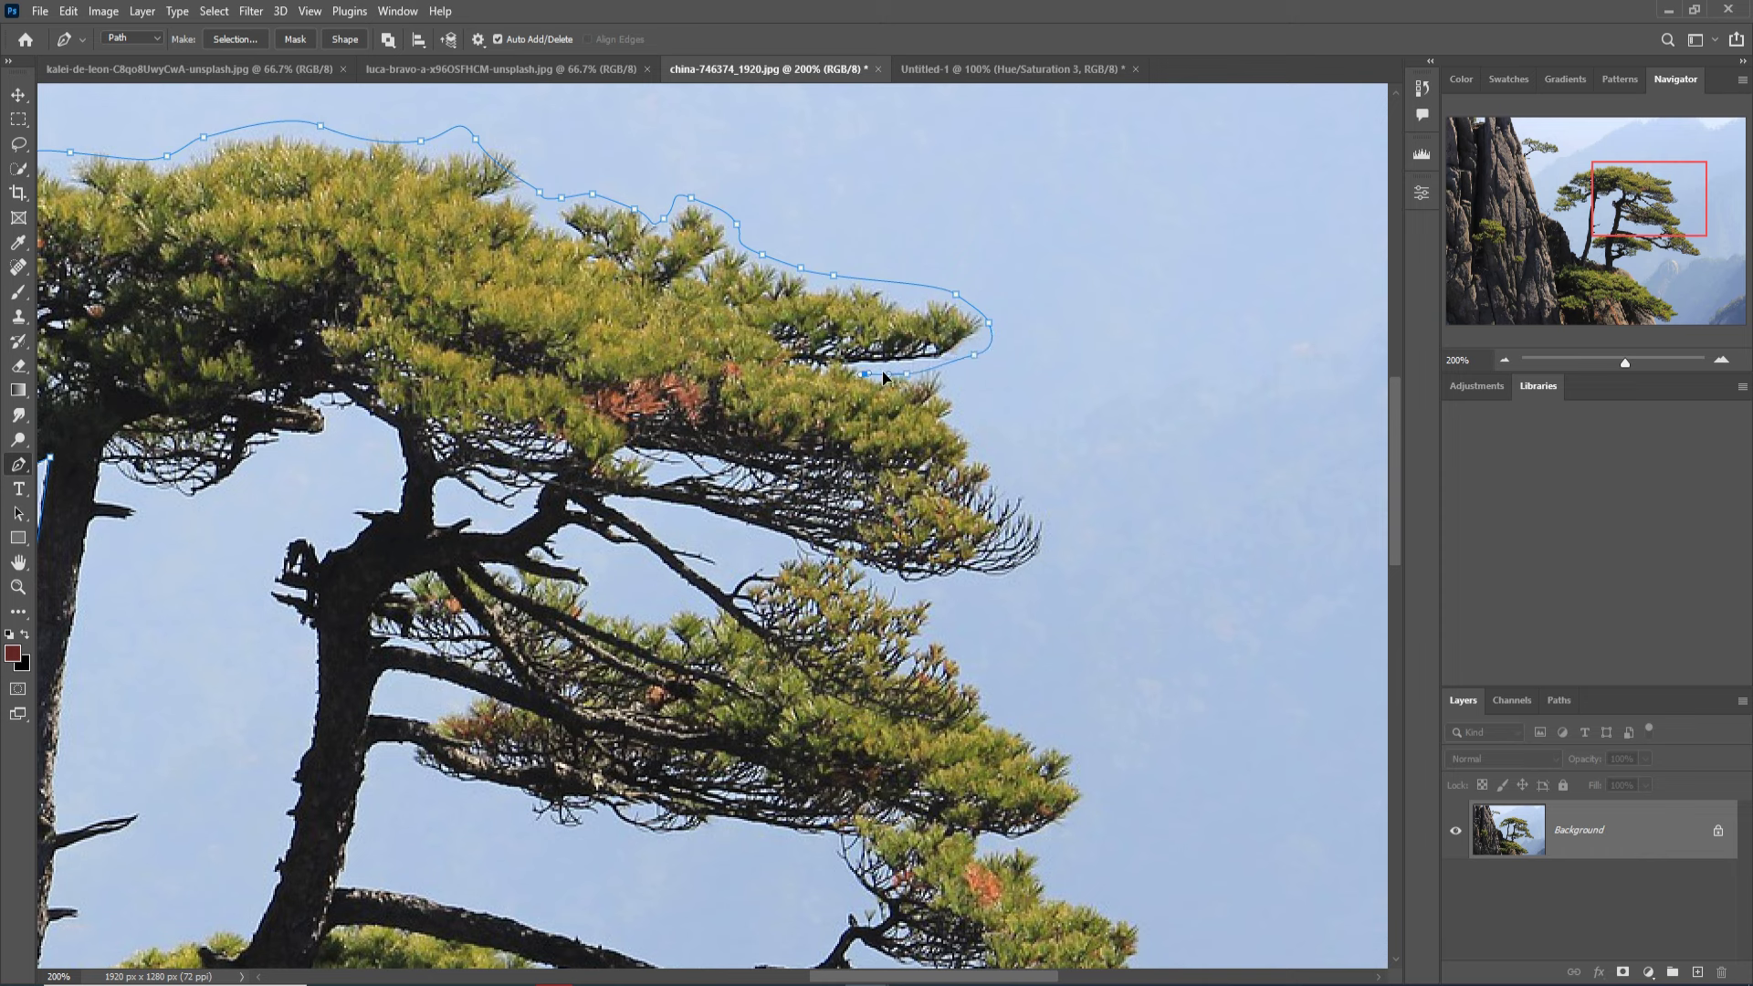
{"action": "left_click", "coordinate": [957, 419]}
{"action": "left_click", "coordinate": [977, 448]}
{"action": "left_click_drag", "start_coordinate": [980, 457], "coordinate": [995, 478]}
{"action": "left_click", "coordinate": [1055, 537]}
{"action": "left_click", "coordinate": [1018, 575]}
{"action": "left_click", "coordinate": [945, 582]}
{"action": "left_click", "coordinate": [872, 567]}
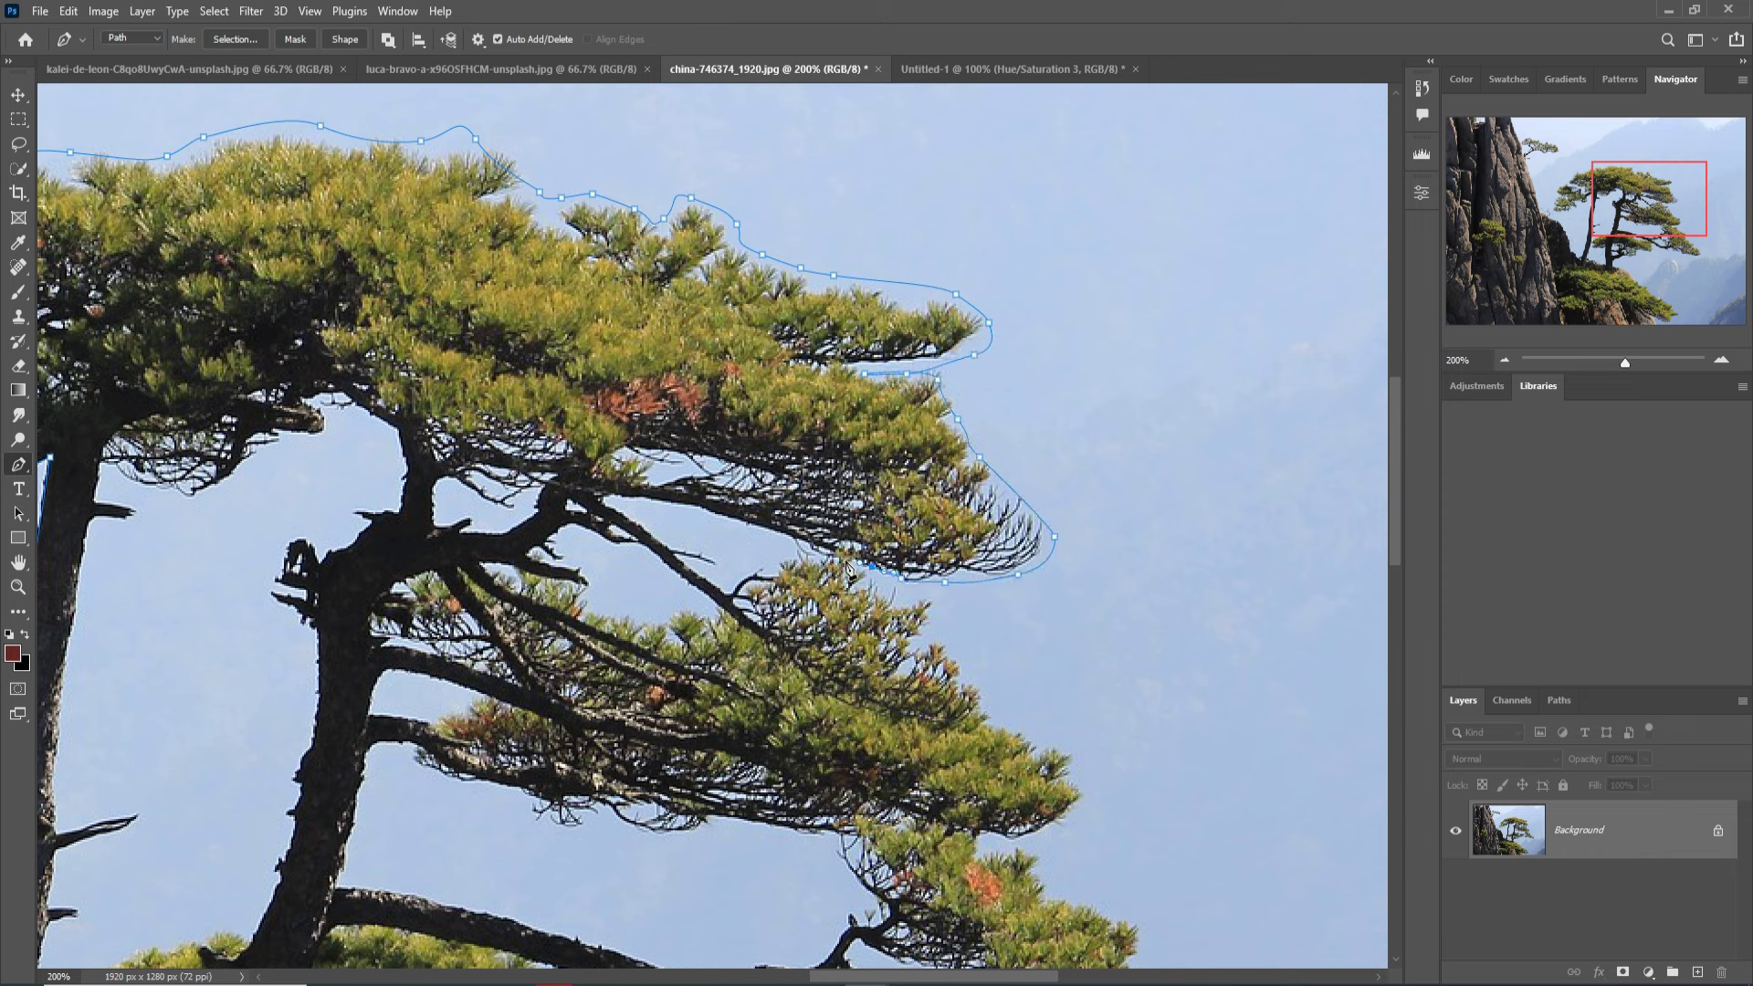
{"action": "left_click", "coordinate": [623, 493]}
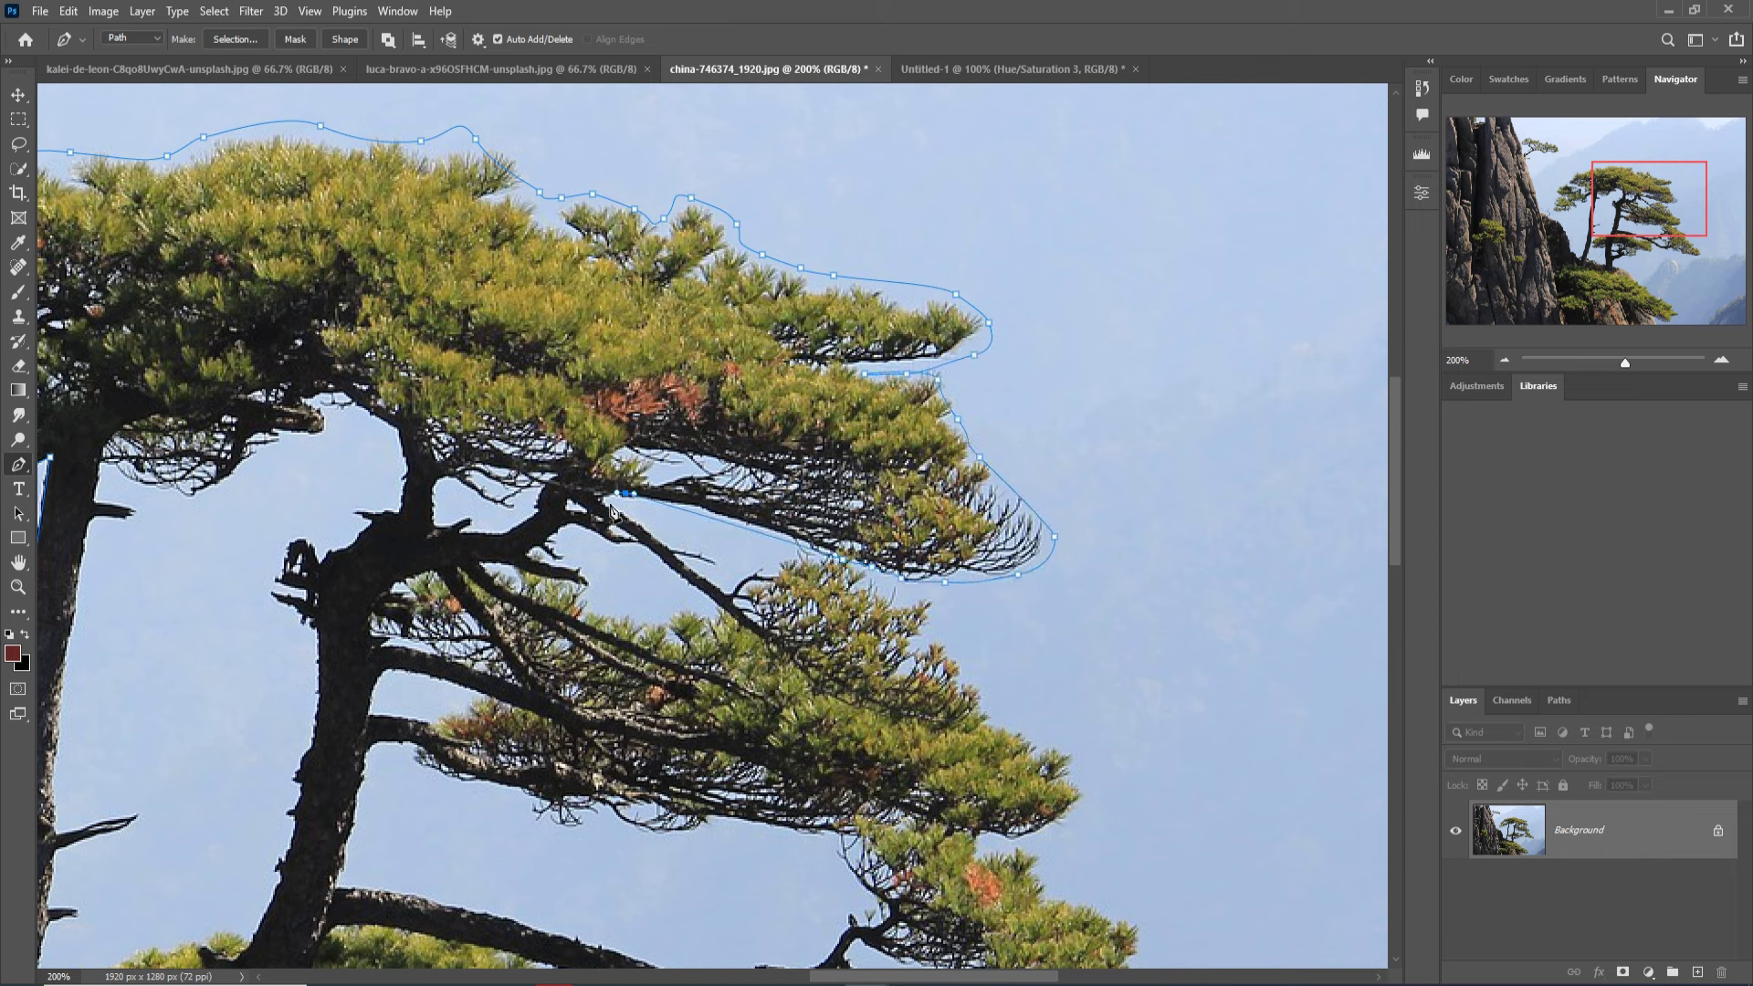
Continue the path down the lower branch's edge, under it and toward its tip.
{"action": "left_click", "coordinate": [660, 548]}
{"action": "left_click", "coordinate": [724, 593]}
{"action": "left_click", "coordinate": [779, 566]}
{"action": "left_click", "coordinate": [811, 562]}
{"action": "left_click", "coordinate": [893, 590]}
{"action": "left_click", "coordinate": [929, 602]}
{"action": "left_click", "coordinate": [972, 673]}
{"action": "left_click", "coordinate": [989, 708]}
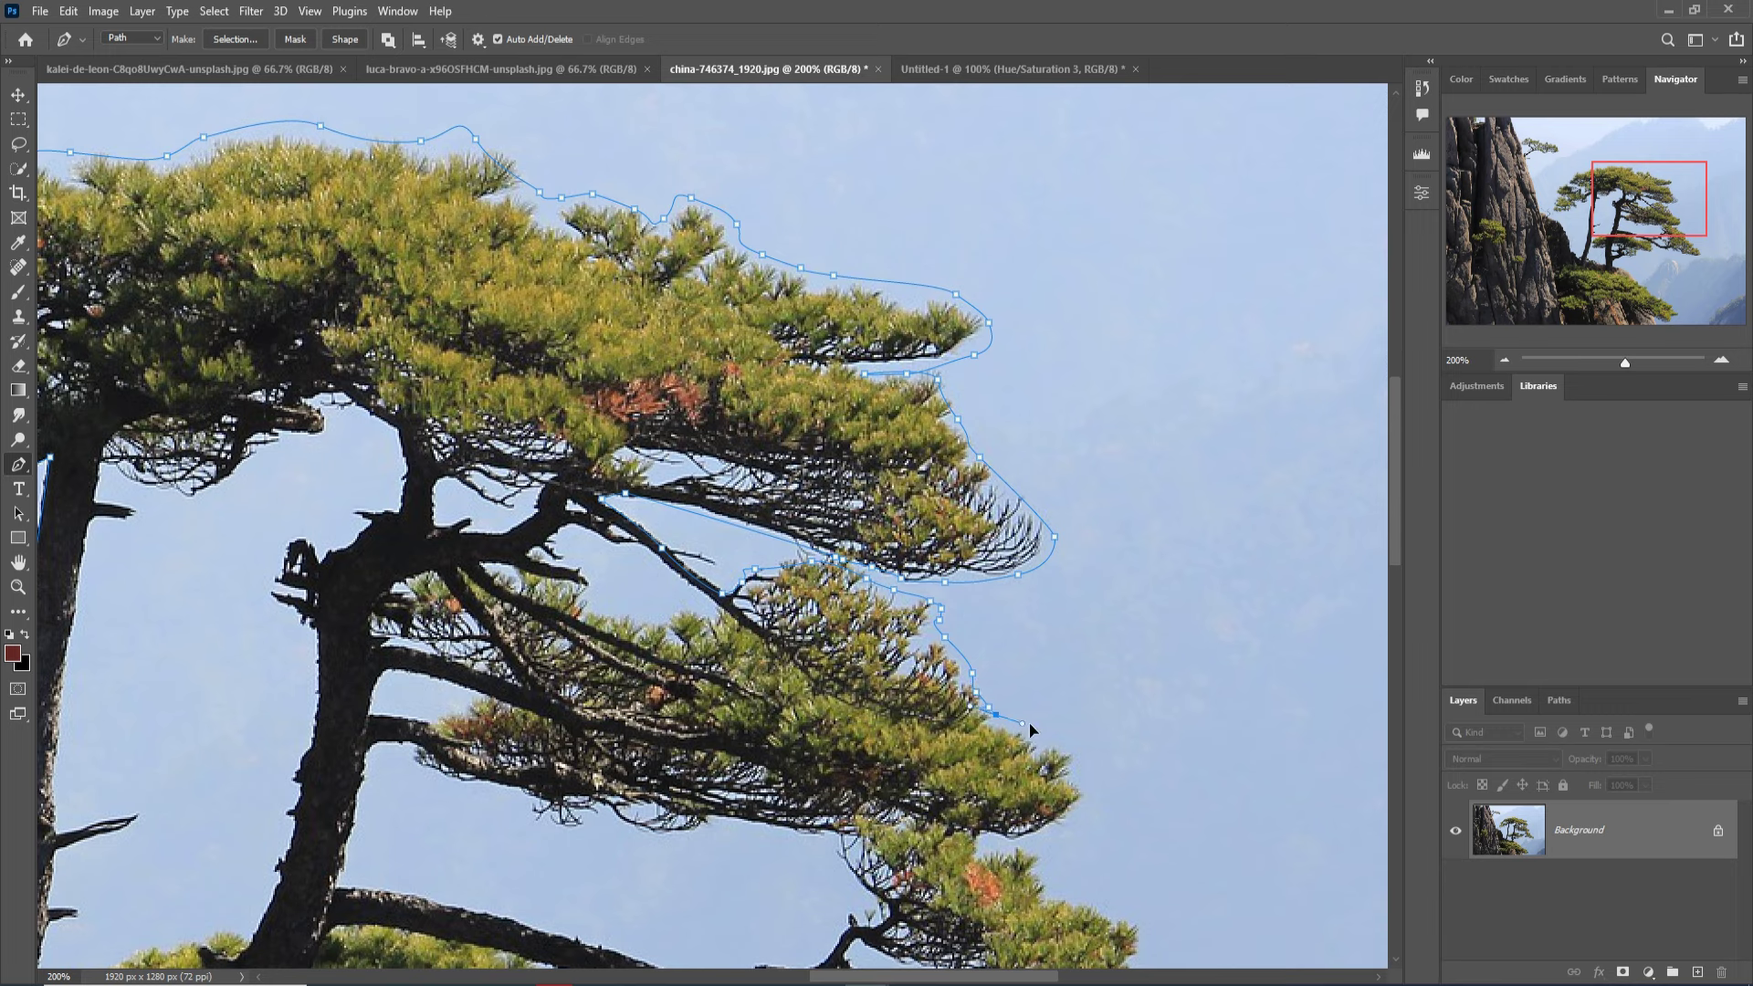
{"action": "left_click", "coordinate": [1032, 726]}
{"action": "left_click", "coordinate": [1058, 744]}
{"action": "left_click", "coordinate": [1079, 801]}
{"action": "left_click", "coordinate": [1036, 832]}
{"action": "left_click", "coordinate": [976, 837]}
{"action": "left_click", "coordinate": [1016, 855]}
{"action": "left_click", "coordinate": [1036, 858]}
{"action": "left_click", "coordinate": [1059, 892]}
{"action": "left_click", "coordinate": [1108, 907]}
{"action": "left_click", "coordinate": [1134, 918]}
Trace the path around the long branch tip and along its underside.
{"action": "left_click_drag", "start_coordinate": [1143, 940], "coordinate": [1232, 592]}
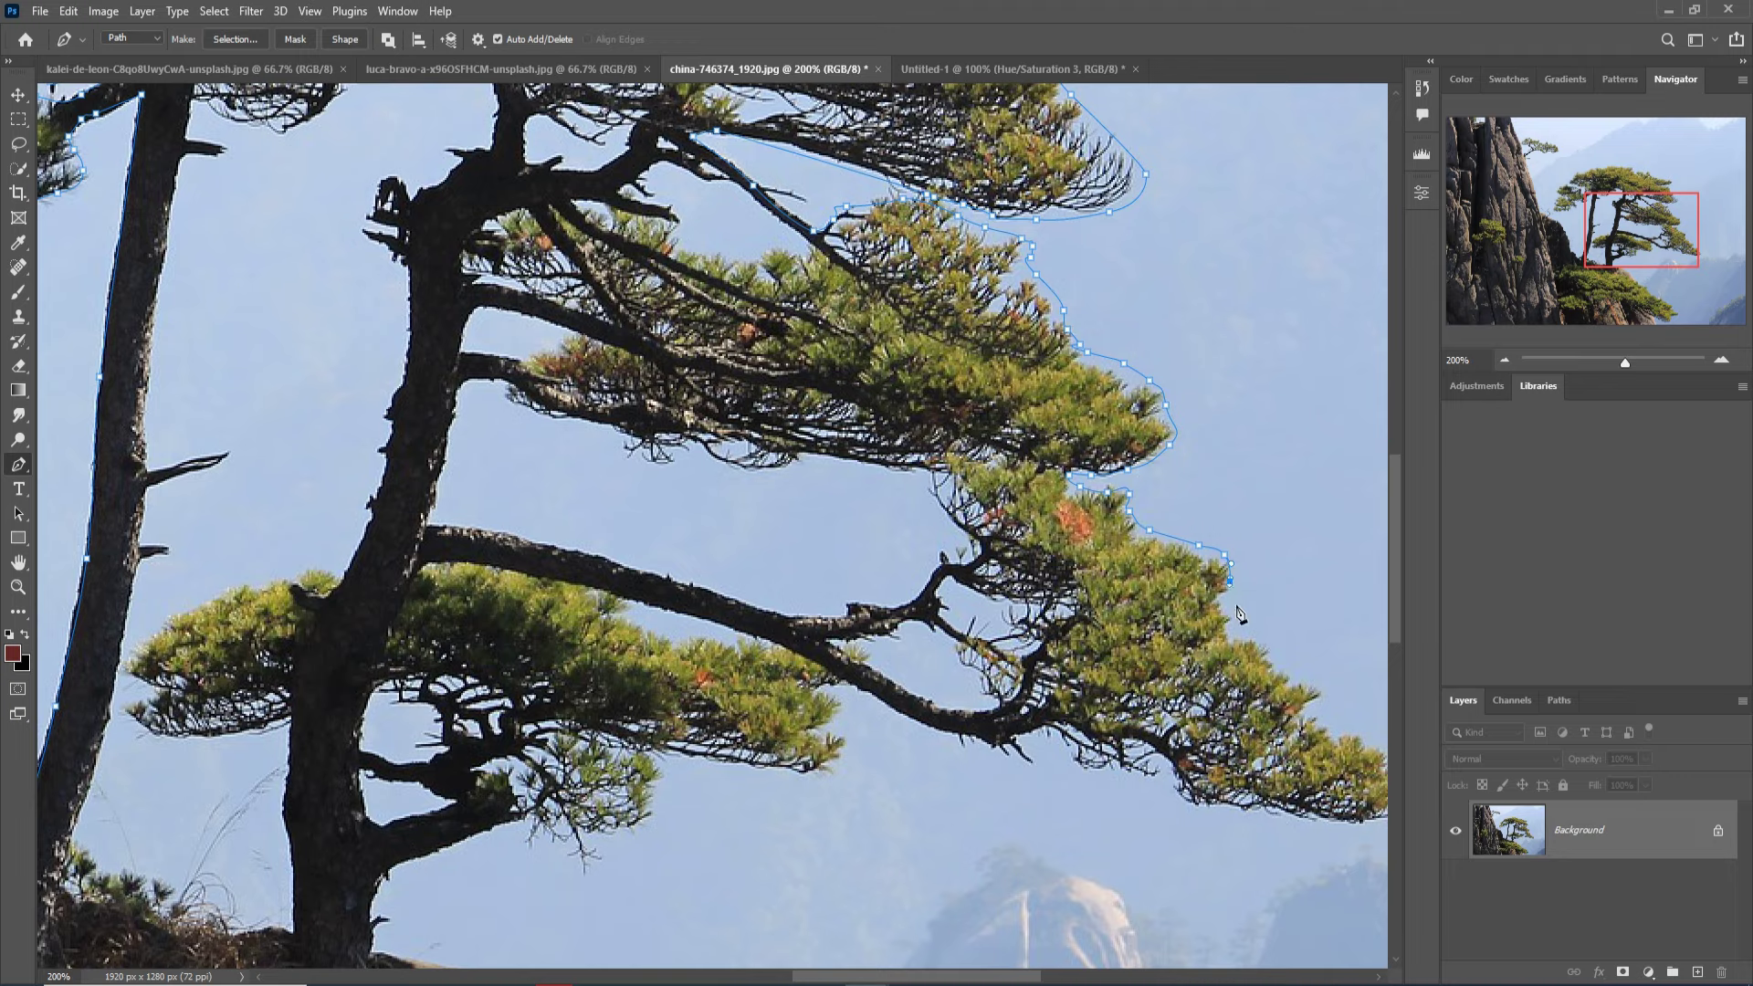
{"action": "left_click_drag", "start_coordinate": [1360, 738], "coordinate": [896, 539]}
{"action": "left_click", "coordinate": [921, 548]}
{"action": "left_click", "coordinate": [944, 599]}
{"action": "left_click", "coordinate": [889, 629]}
{"action": "left_click", "coordinate": [847, 630]}
{"action": "left_click_drag", "start_coordinate": [725, 613], "coordinate": [676, 578]}
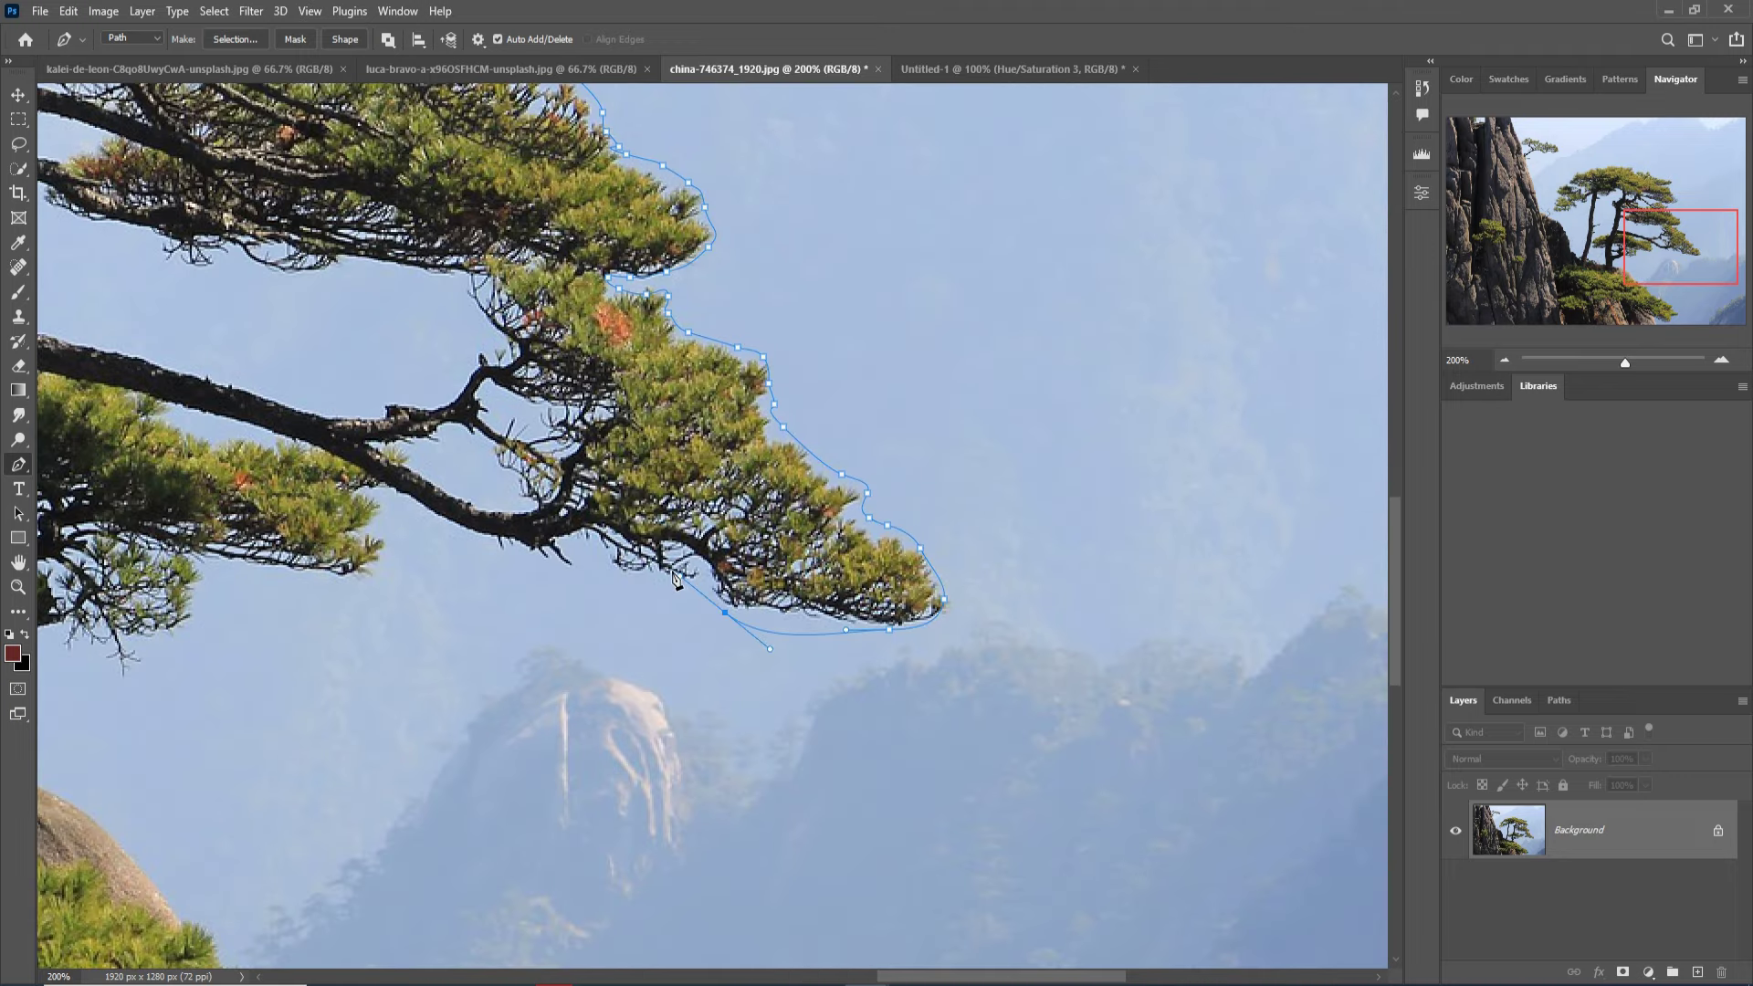
{"action": "left_click", "coordinate": [666, 570]}
{"action": "left_click", "coordinate": [575, 538]}
{"action": "left_click", "coordinate": [524, 540]}
{"action": "left_click", "coordinate": [443, 524]}
{"action": "left_click_drag", "start_coordinate": [367, 487], "coordinate": [387, 494]}
Trace the path along the edge of the lower foliage to its end.
{"action": "left_click", "coordinate": [375, 518]}
{"action": "left_click", "coordinate": [378, 550]}
{"action": "left_click", "coordinate": [325, 575]}
{"action": "left_click", "coordinate": [216, 563]}
{"action": "left_click_drag", "start_coordinate": [193, 556], "coordinate": [210, 585]}
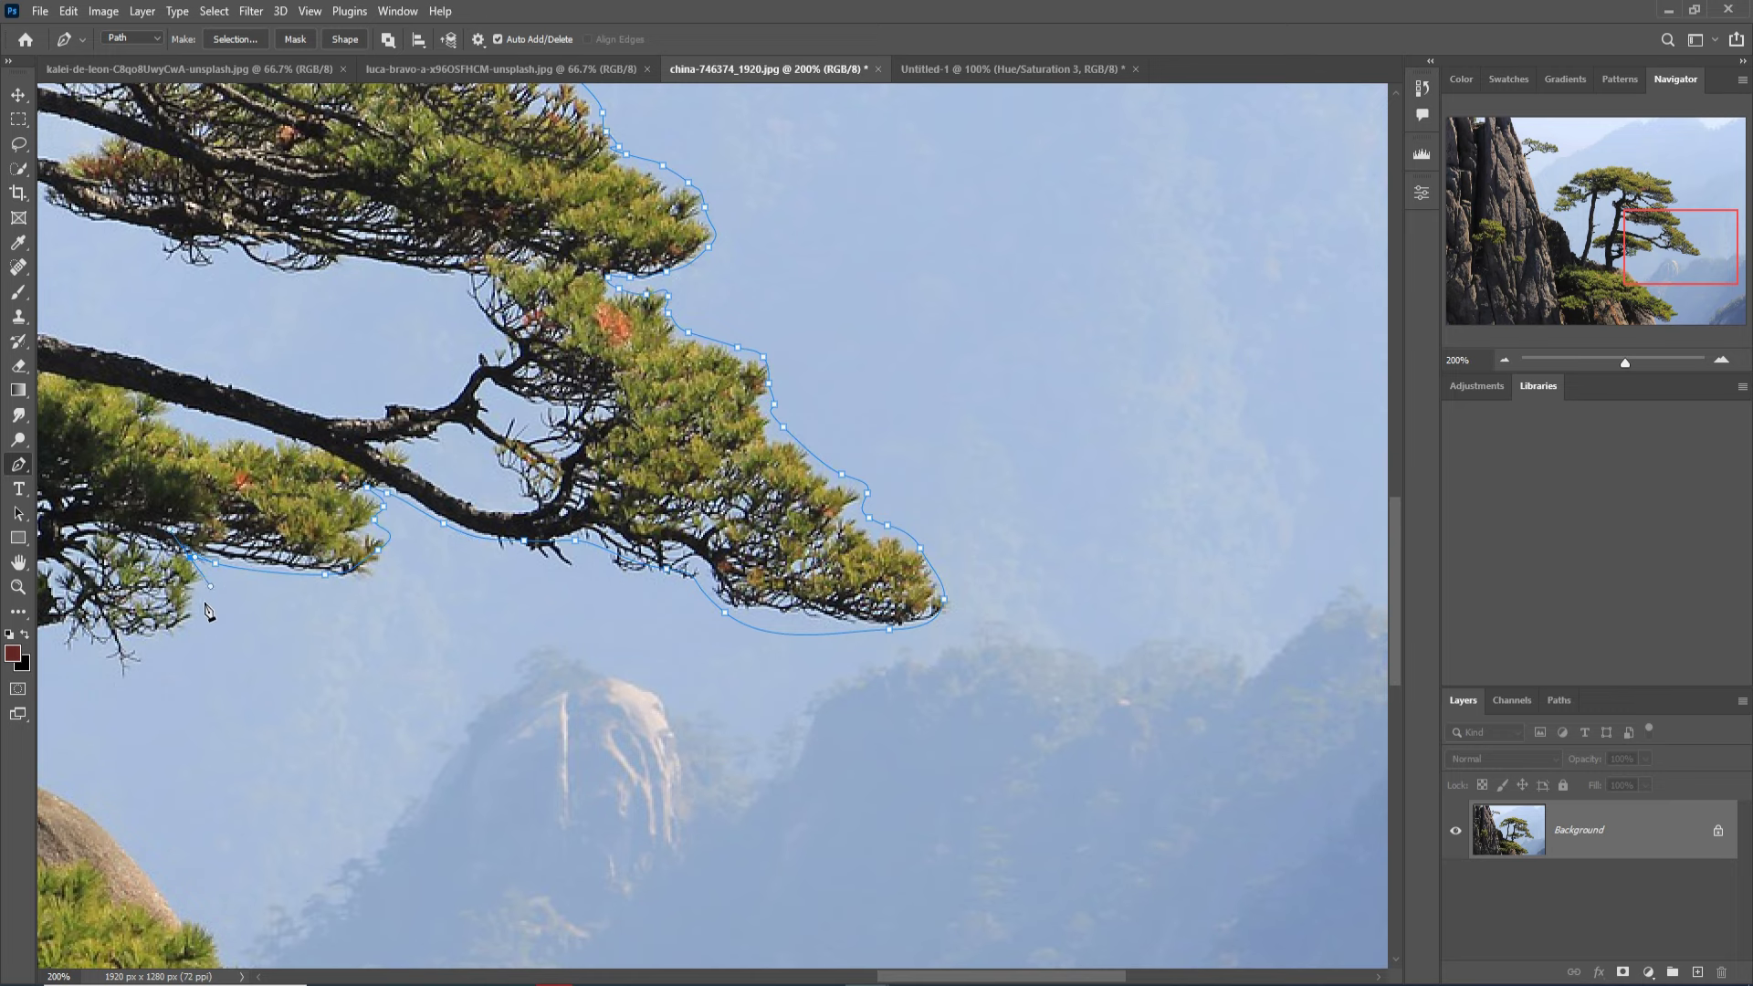
{"action": "left_click", "coordinate": [202, 602]}
{"action": "left_click", "coordinate": [168, 643]}
{"action": "left_click", "coordinate": [101, 639]}
{"action": "mouse_move", "coordinate": [87, 635]}
{"action": "left_mouse_down"}
{"action": "mouse_move", "coordinate": [67, 628]}
{"action": "mouse_move", "coordinate": [831, 532]}
{"action": "mouse_move", "coordinate": [746, 541]}
{"action": "left_mouse_up"}
Trace the path down the trunk, along the rock's edge and the lower shrub.
{"action": "left_click", "coordinate": [689, 567]}
{"action": "left_click", "coordinate": [679, 584]}
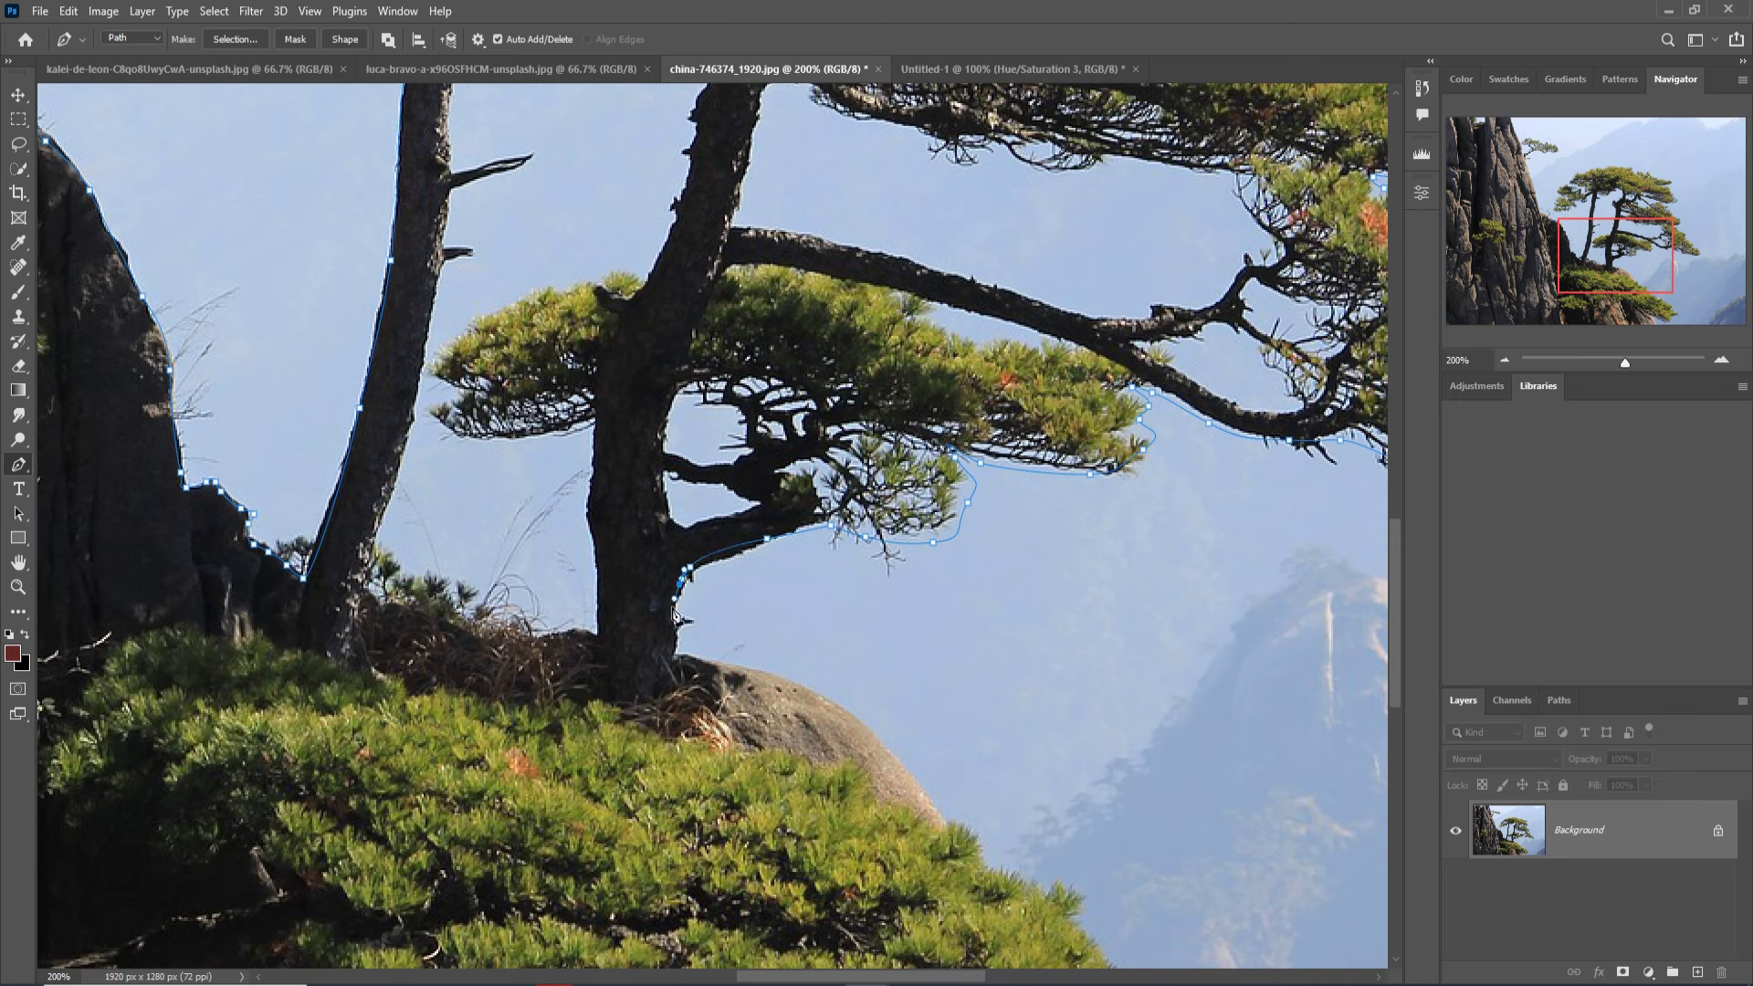
{"action": "left_click", "coordinate": [670, 615]}
{"action": "left_click", "coordinate": [676, 654]}
{"action": "left_click", "coordinate": [743, 670]}
{"action": "left_click", "coordinate": [827, 701]}
{"action": "left_click", "coordinate": [914, 787]}
{"action": "left_click", "coordinate": [943, 825]}
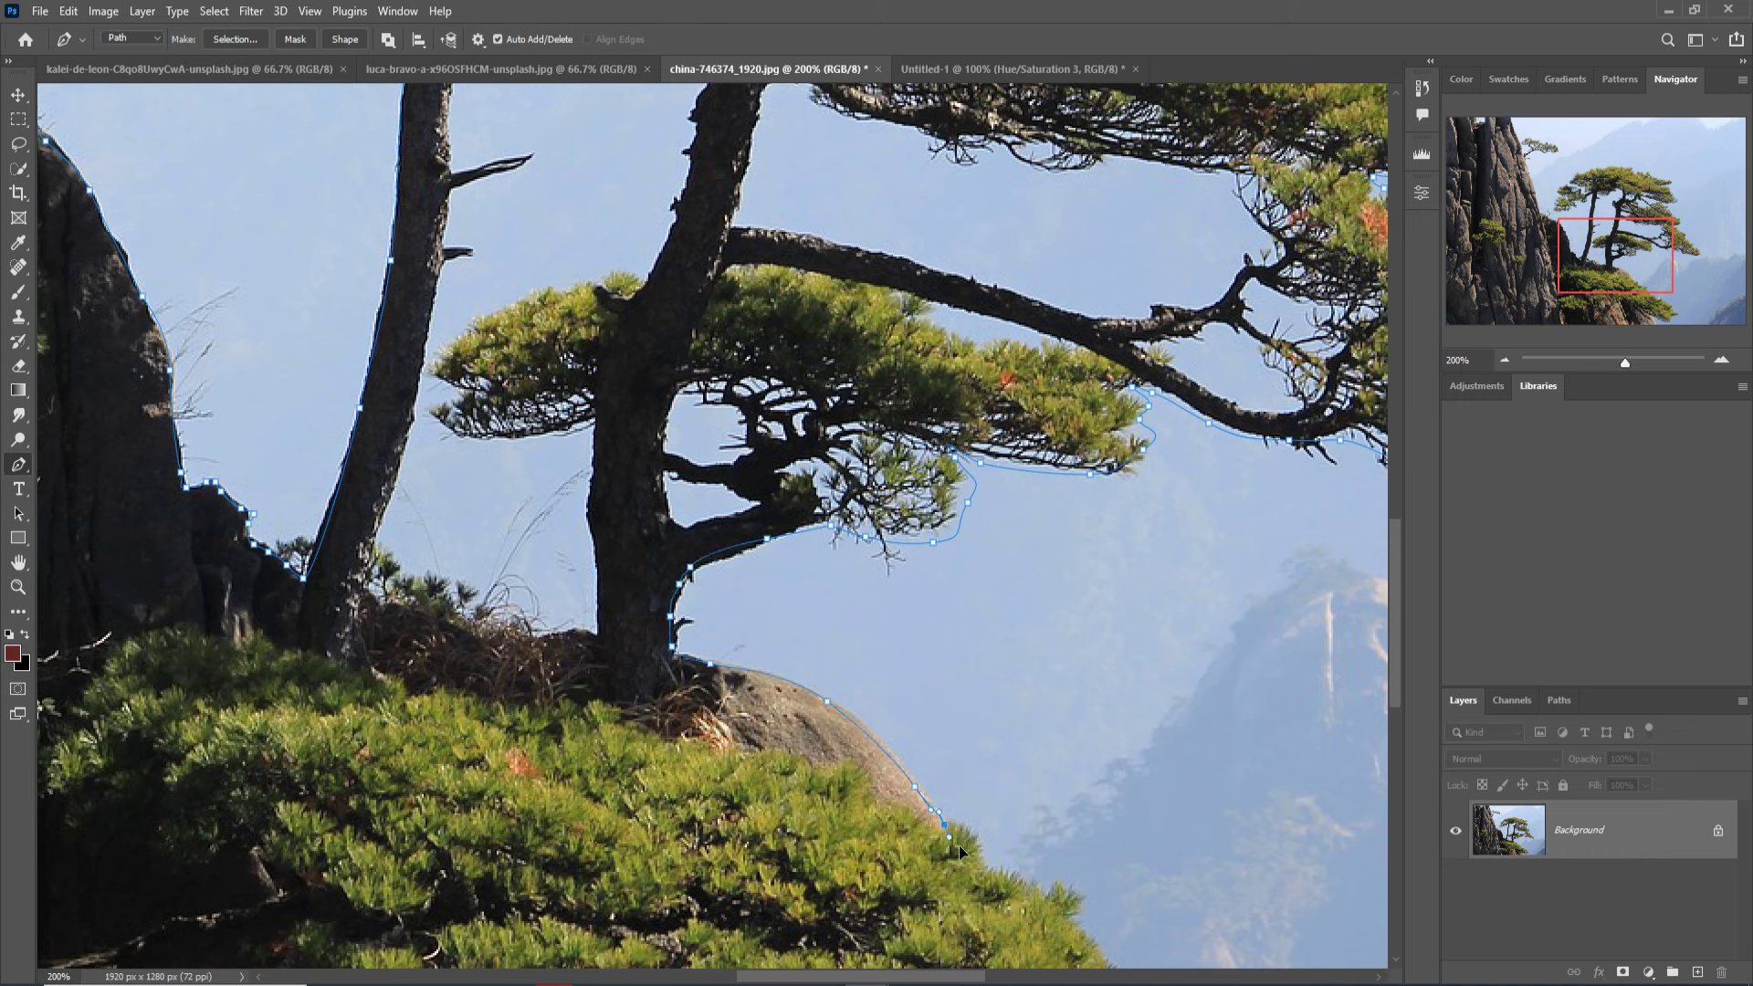
{"action": "left_click", "coordinate": [999, 868]}
{"action": "left_click", "coordinate": [1045, 887]}
{"action": "left_click", "coordinate": [1060, 885]}
{"action": "left_click", "coordinate": [1082, 921]}
Trace the path around the lower shrub's drooping tip.
{"action": "left_click_drag", "start_coordinate": [1116, 955], "coordinate": [836, 459]}
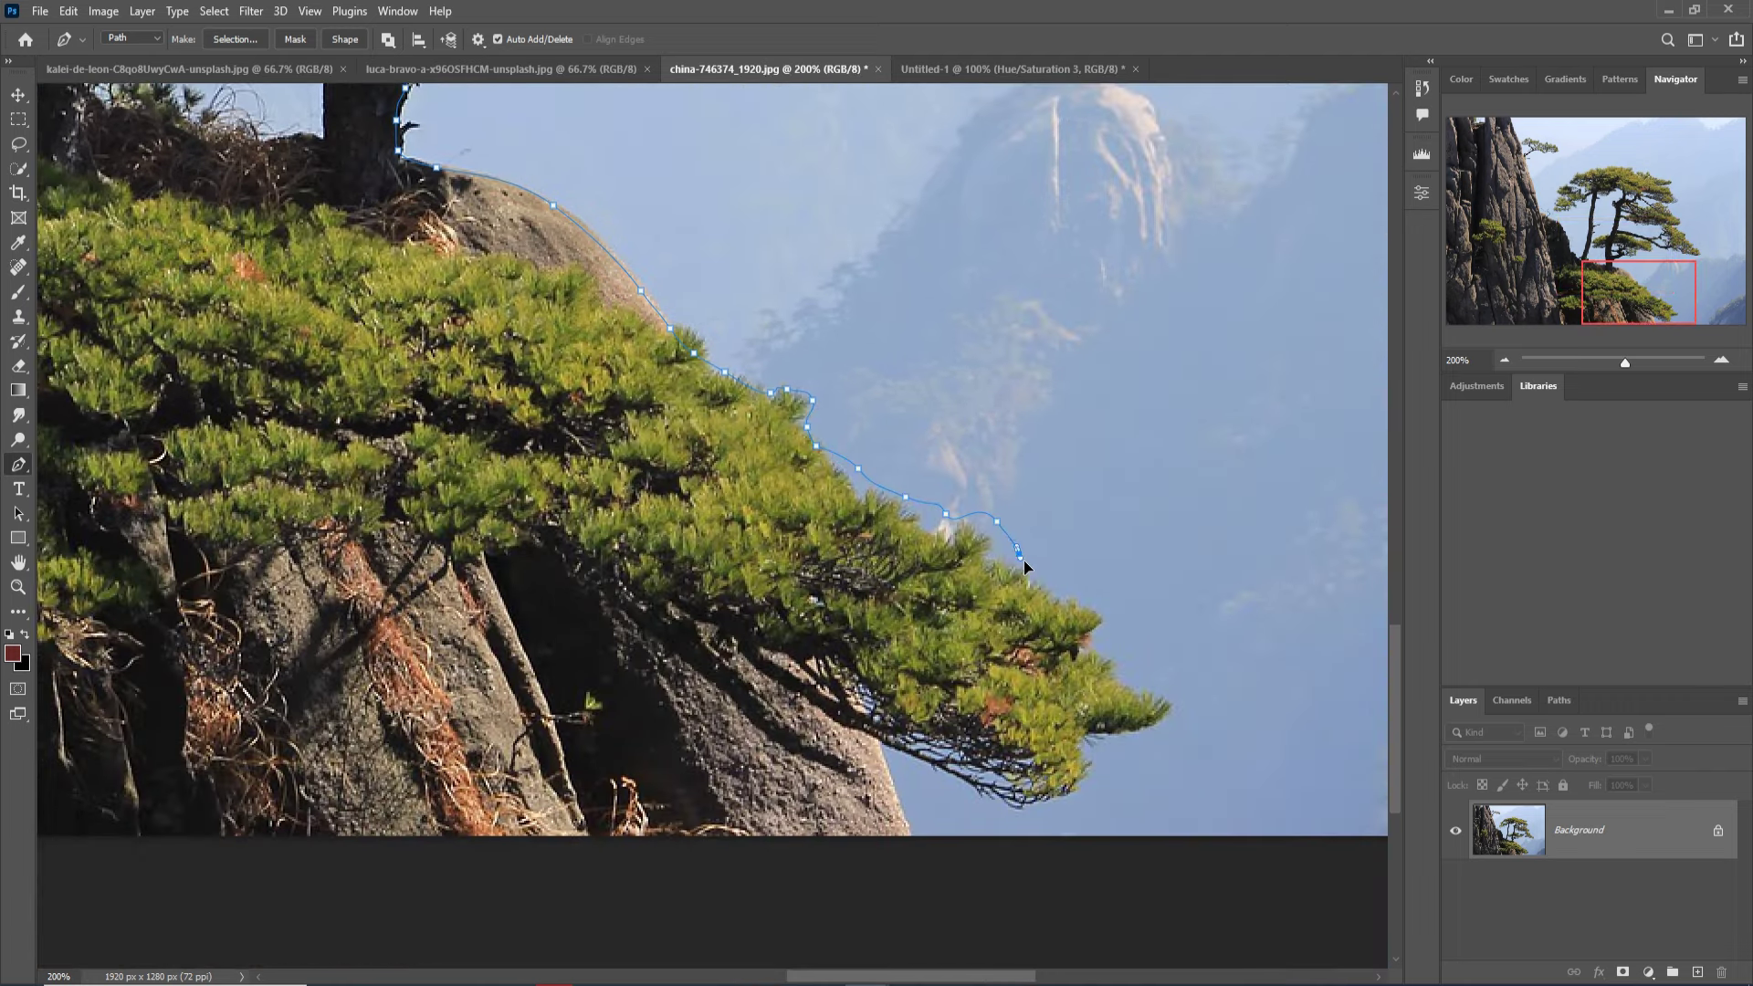
{"action": "left_click", "coordinate": [1173, 726]}
{"action": "left_click", "coordinate": [1137, 734]}
{"action": "left_click", "coordinate": [1111, 736]}
Finish the path under the shrub, out to the bottom-left and top-left corners, and close it.
{"action": "left_click", "coordinate": [1031, 805]}
{"action": "left_click", "coordinate": [928, 778]}
{"action": "left_click", "coordinate": [896, 758]}
{"action": "mouse_move", "coordinate": [247, 725]}
{"action": "left_mouse_down"}
{"action": "mouse_move", "coordinate": [751, 767]}
{"action": "mouse_move", "coordinate": [865, 744]}
{"action": "mouse_move", "coordinate": [1068, 579]}
{"action": "left_mouse_up"}
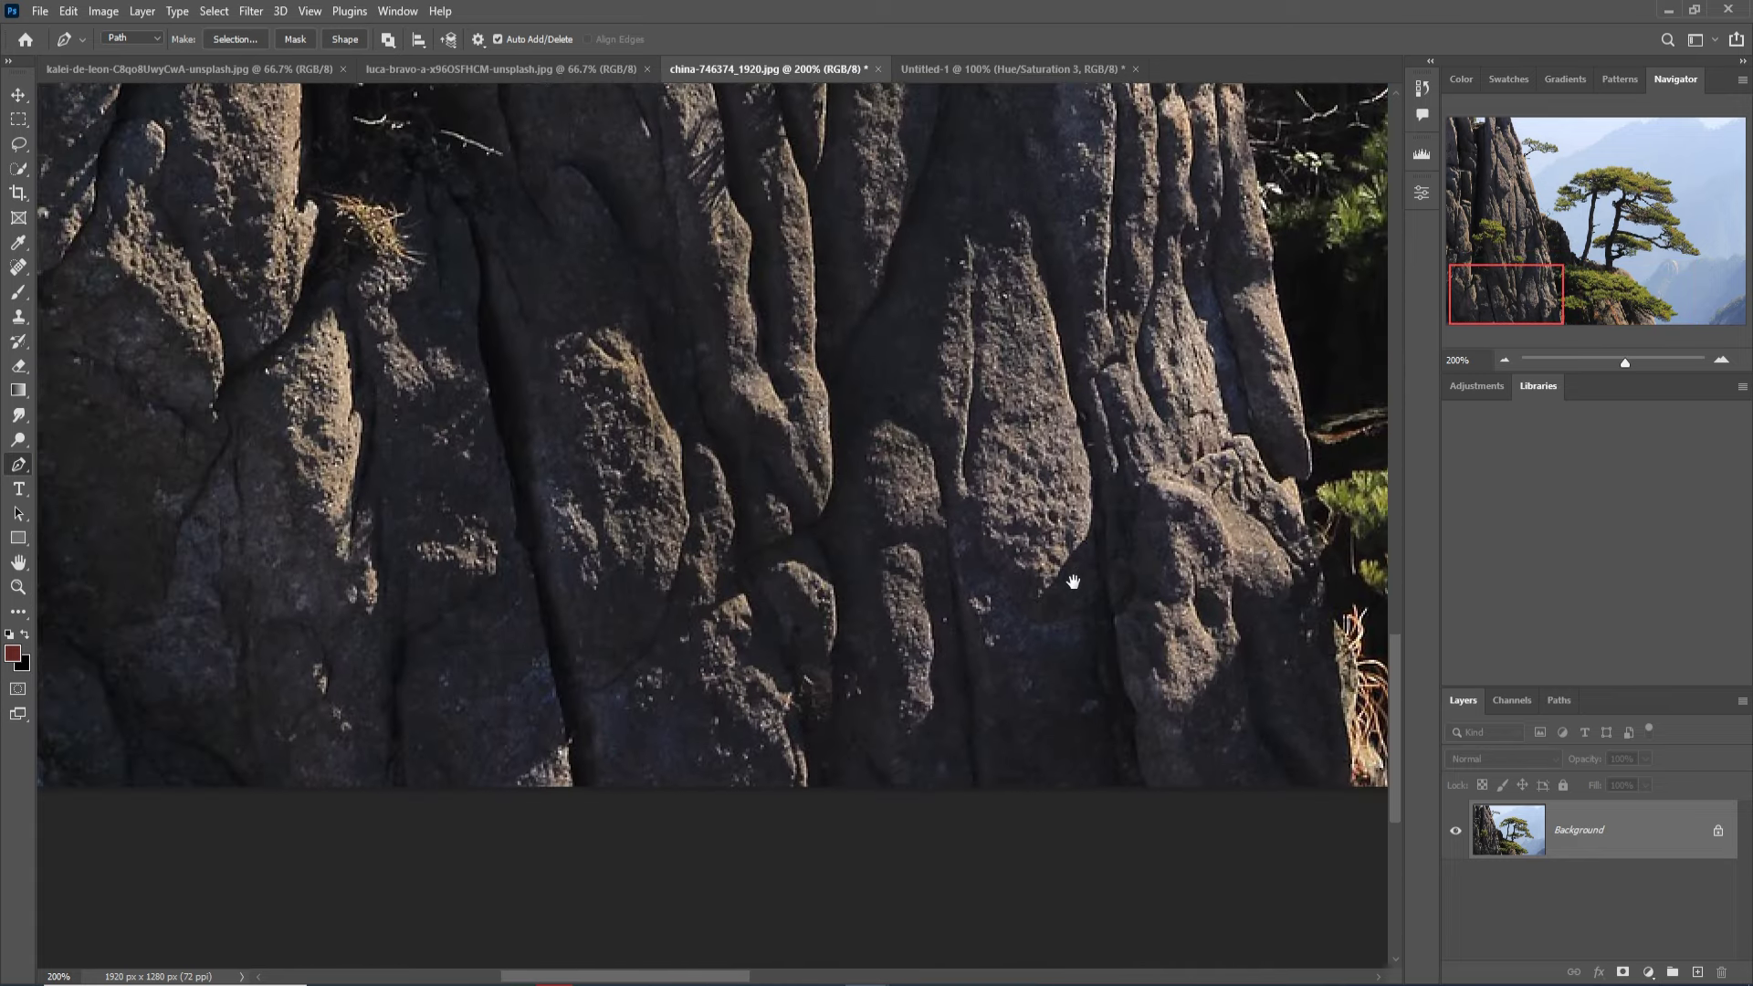
{"action": "left_click_drag", "start_coordinate": [693, 640], "coordinate": [1091, 659]}
{"action": "left_click", "coordinate": [499, 822]}
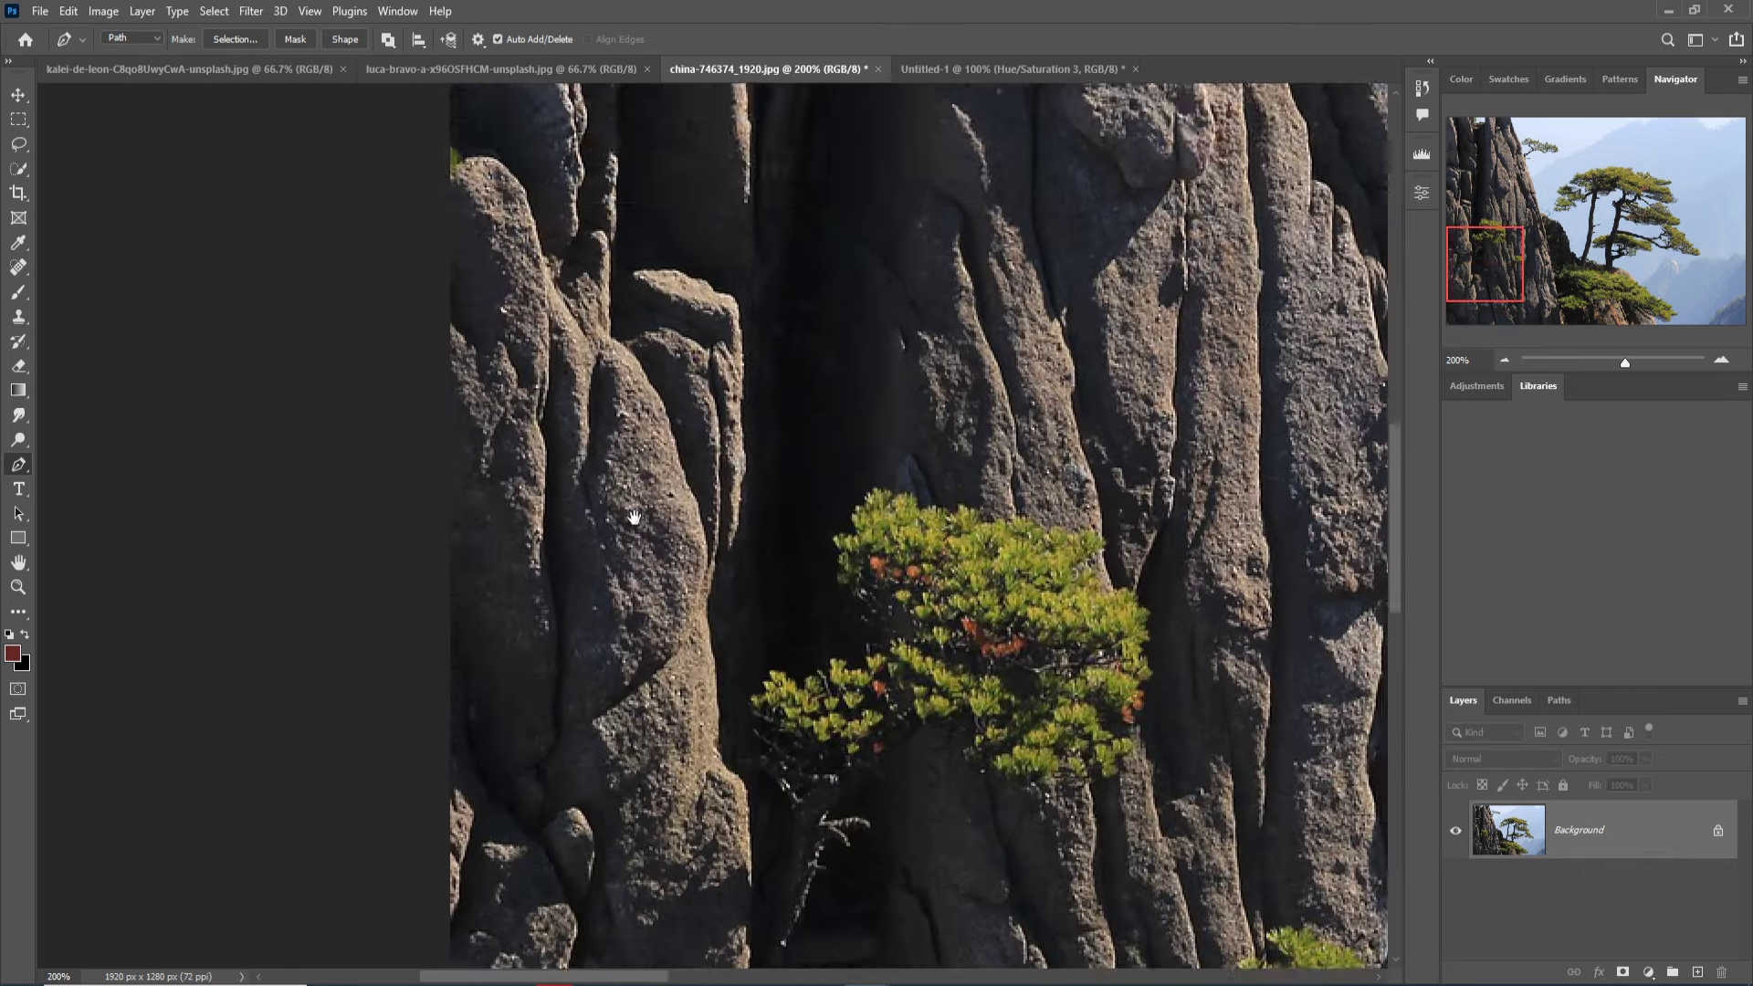
{"action": "left_click_drag", "start_coordinate": [627, 509], "coordinate": [626, 783]}
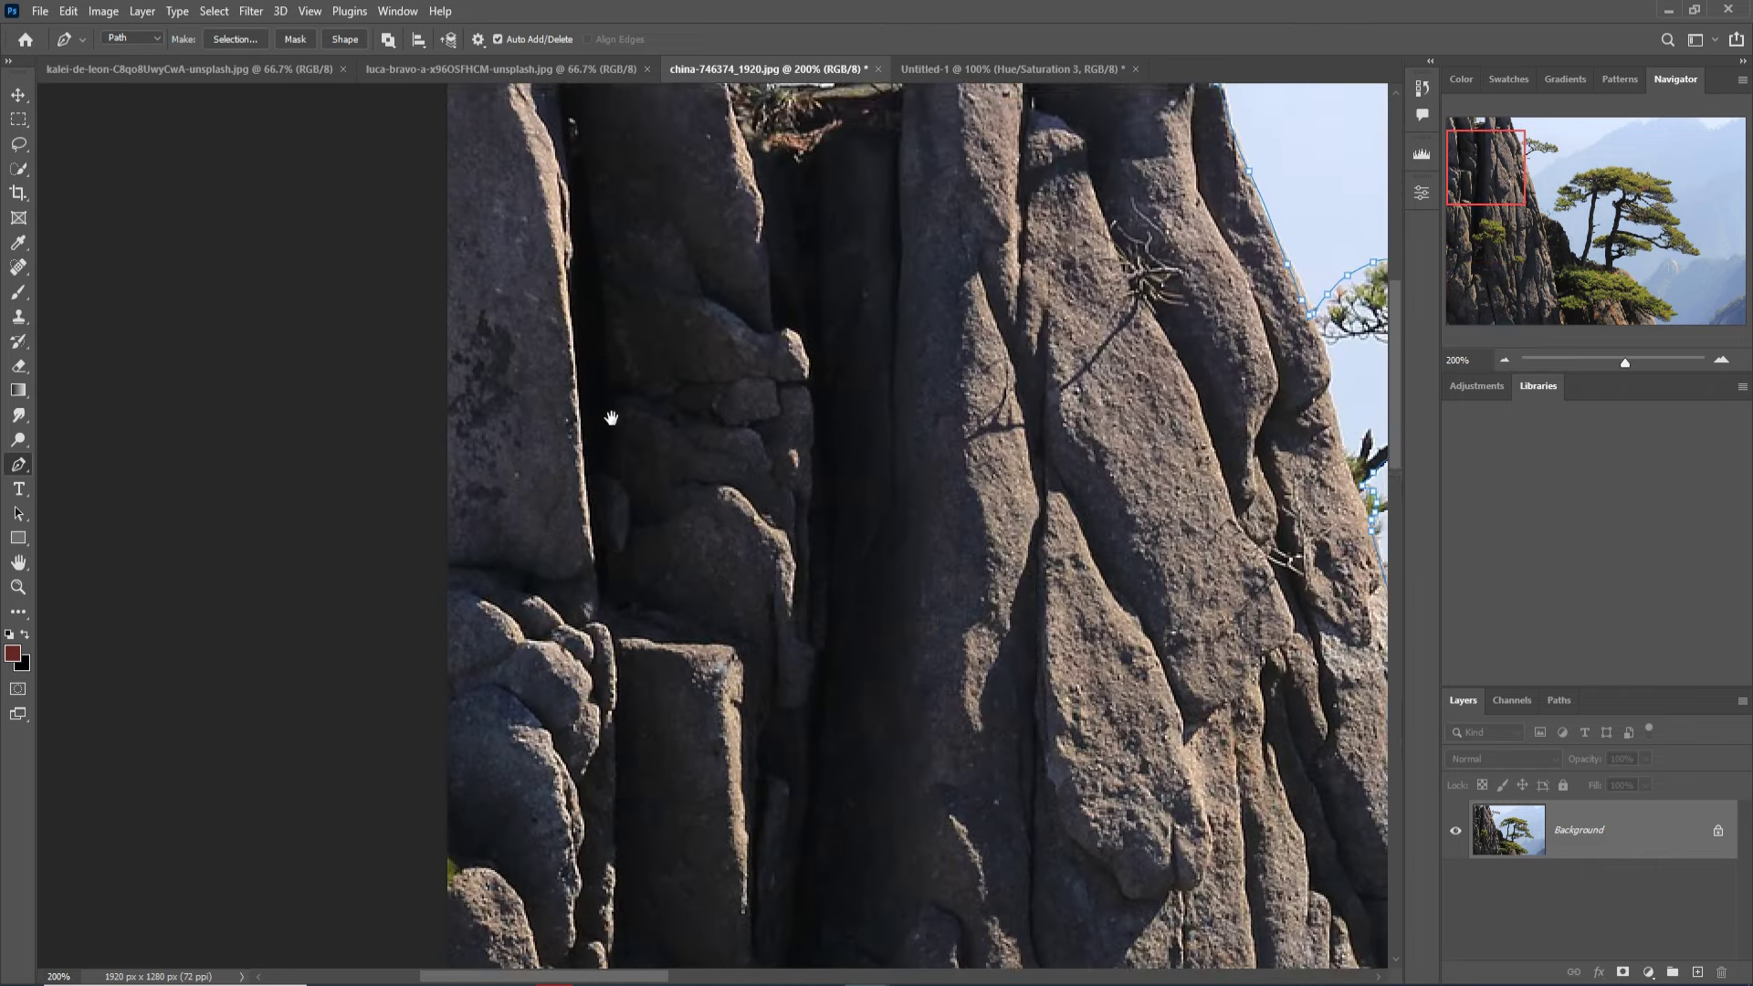
{"action": "mouse_move", "coordinate": [606, 411]}
{"action": "left_mouse_down"}
{"action": "mouse_move", "coordinate": [636, 641]}
{"action": "mouse_move", "coordinate": [633, 616]}
{"action": "left_mouse_up"}
{"action": "left_click", "coordinate": [485, 533]}
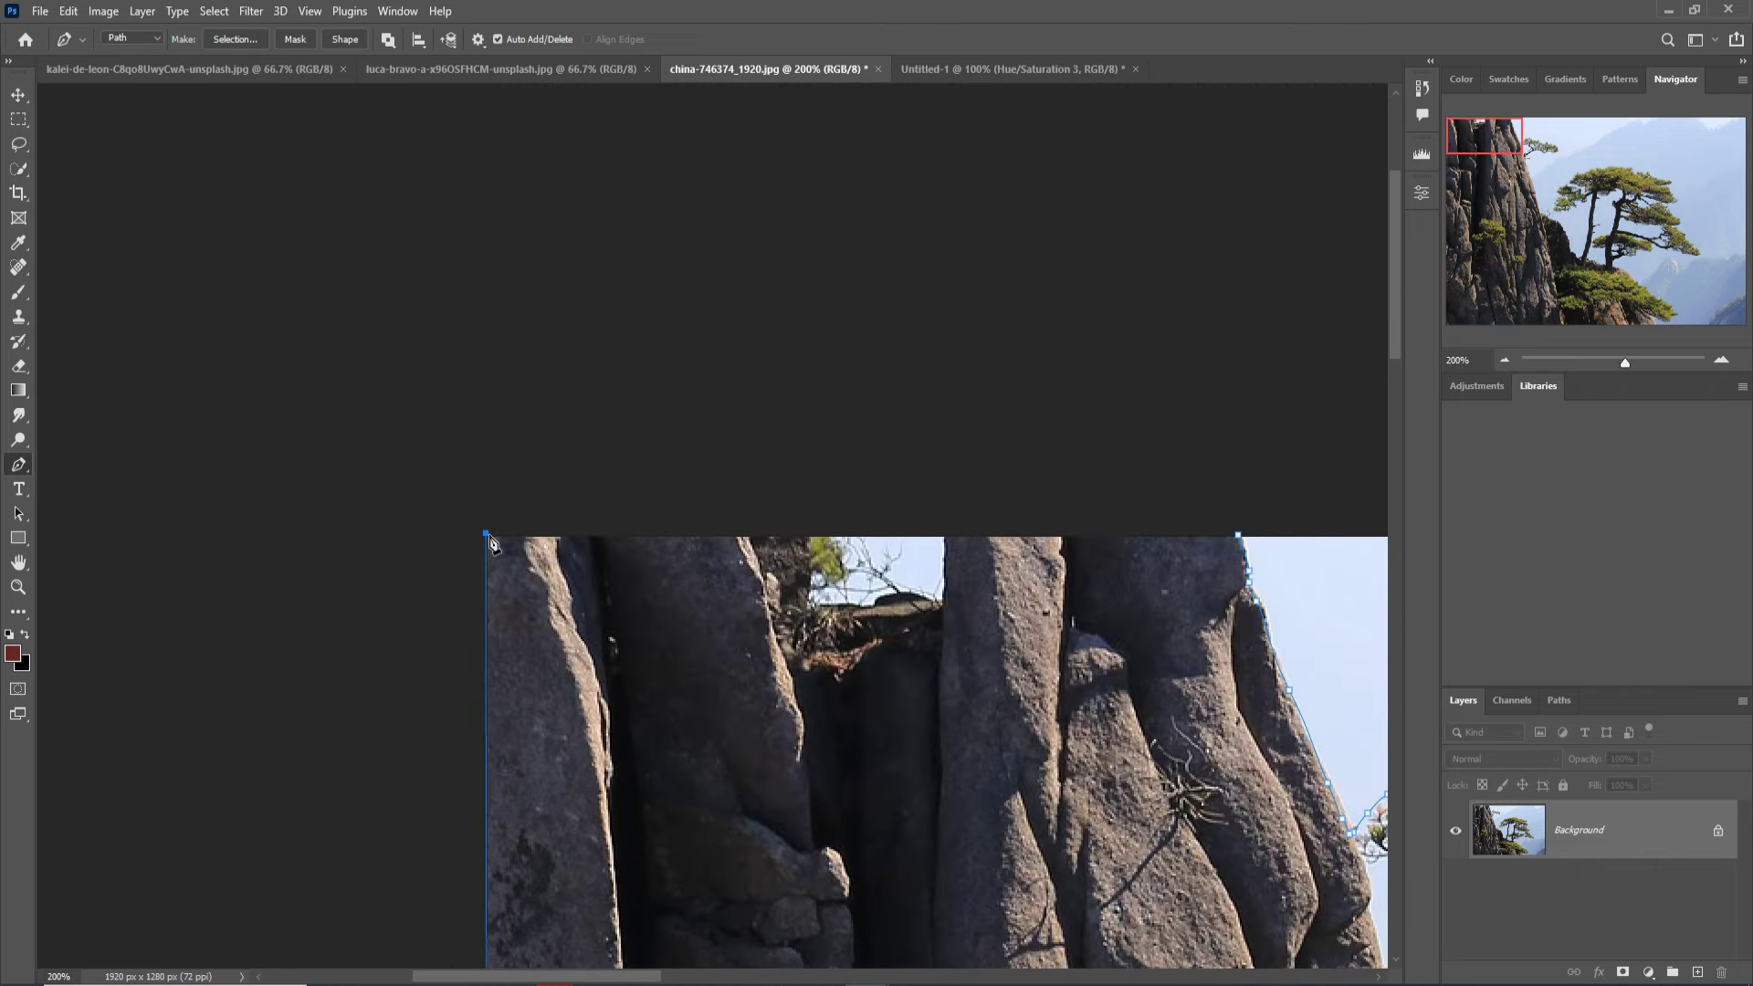
{"action": "left_click", "coordinate": [1245, 540]}
Convert the closed path into a selection with Make Selection.
{"action": "right_click", "coordinate": [1085, 610]}
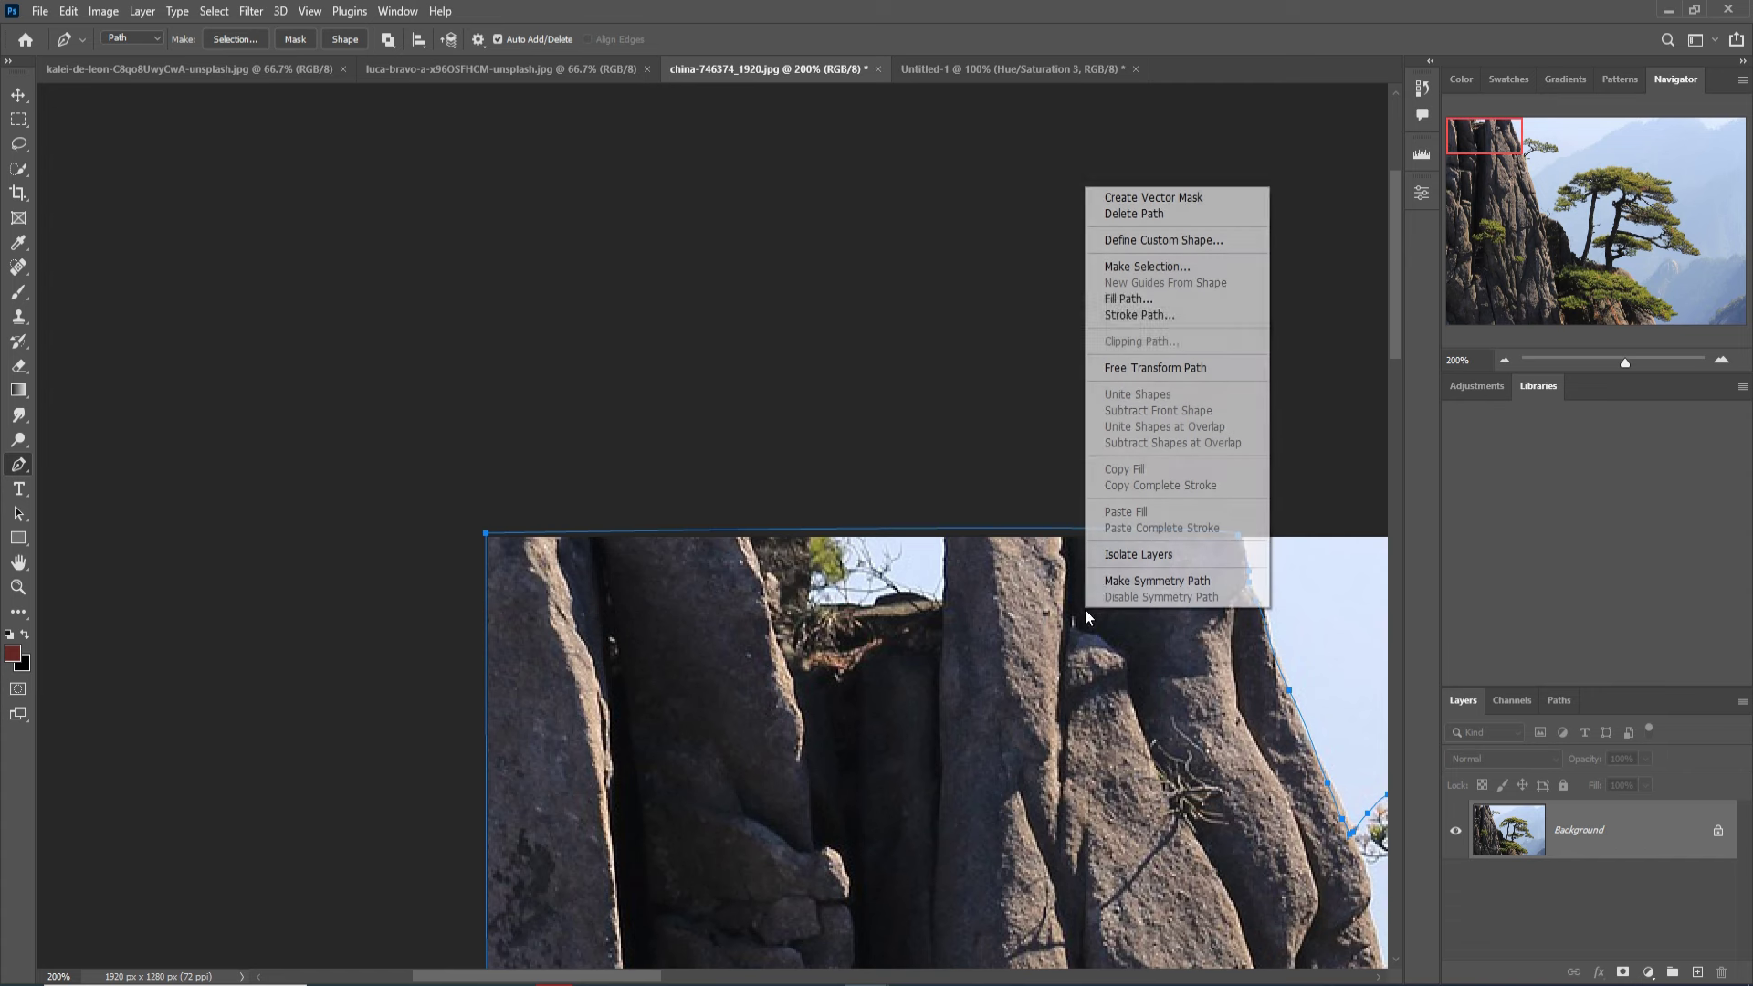
{"action": "left_click", "coordinate": [1145, 265]}
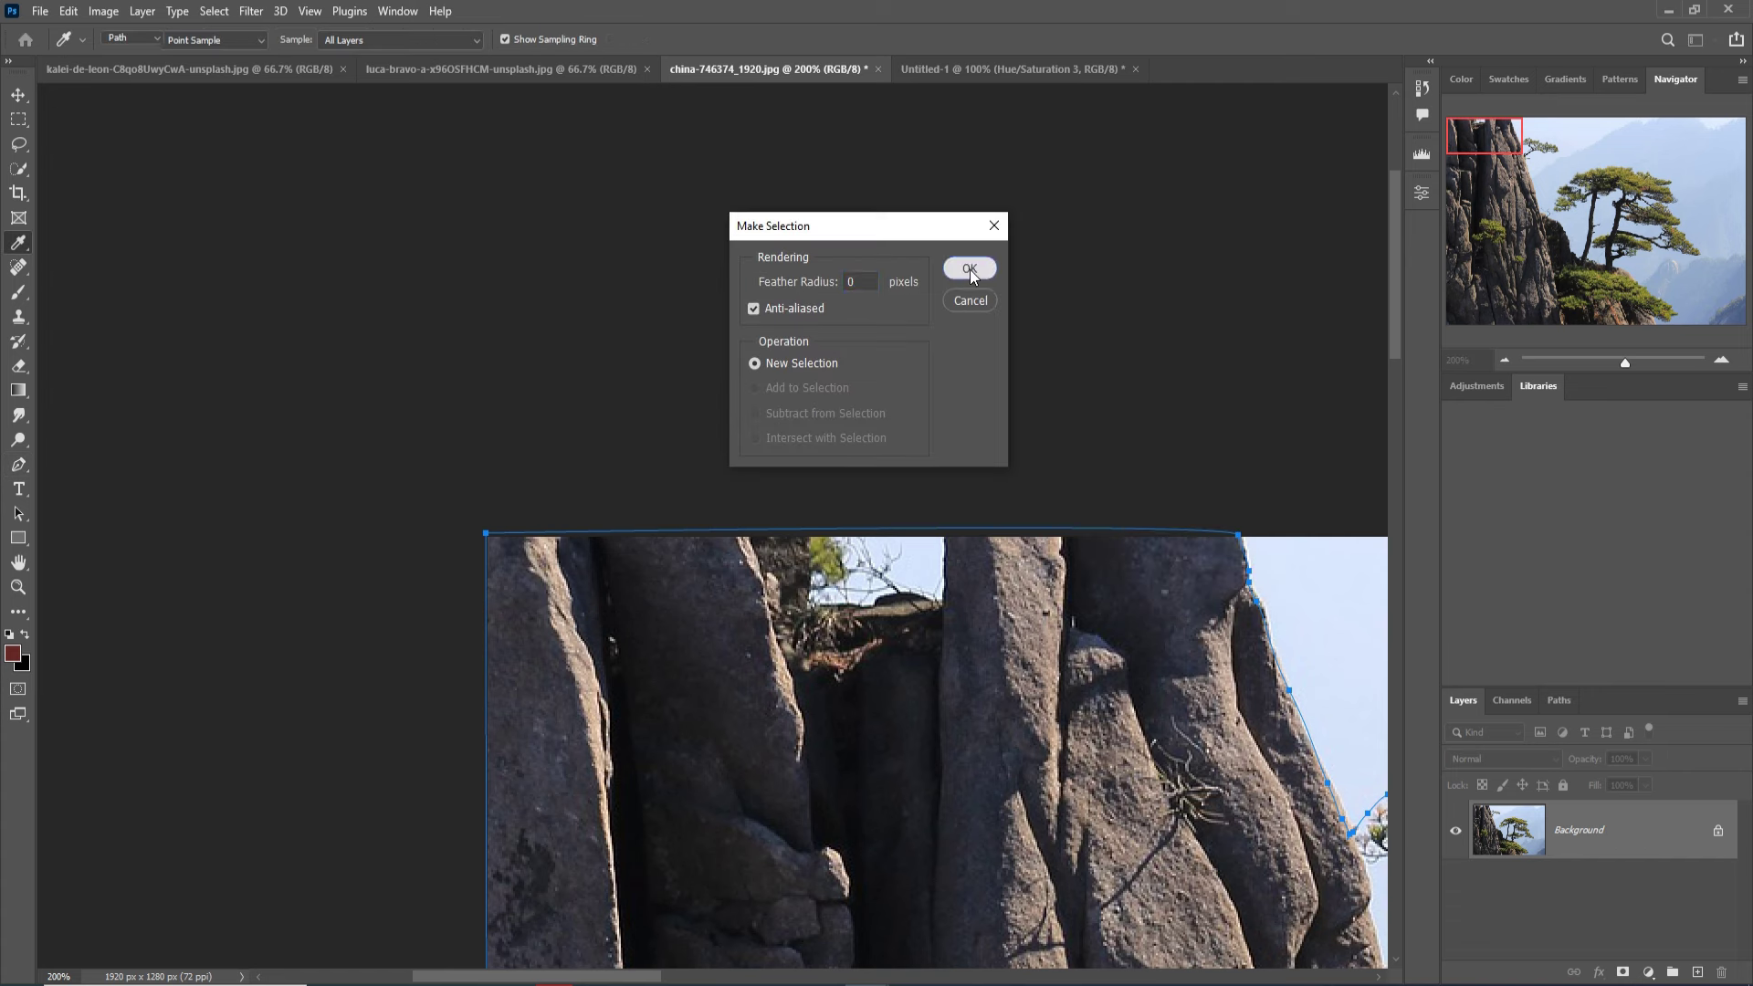
{"action": "left_click", "coordinate": [969, 268]}
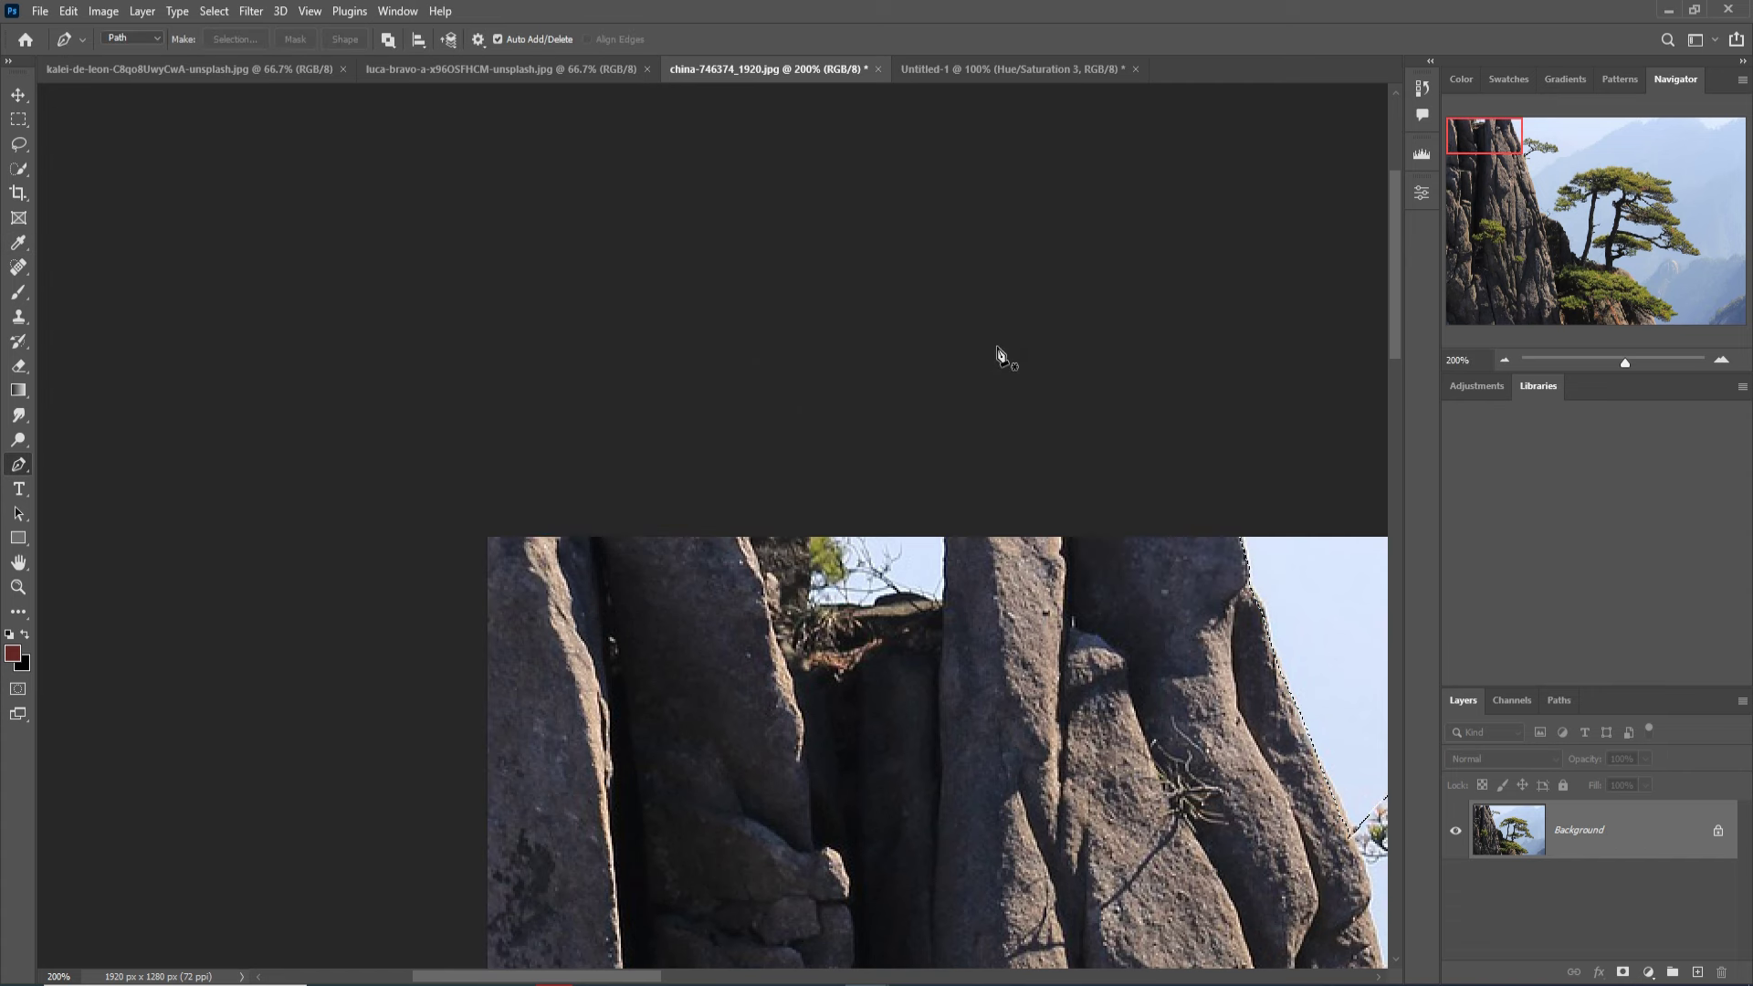
Move the selected pine cliff into Untitled-1 and close the source image window.
{"action": "key", "text": "v"}
{"action": "left_click_drag", "start_coordinate": [731, 71], "coordinate": [728, 137]}
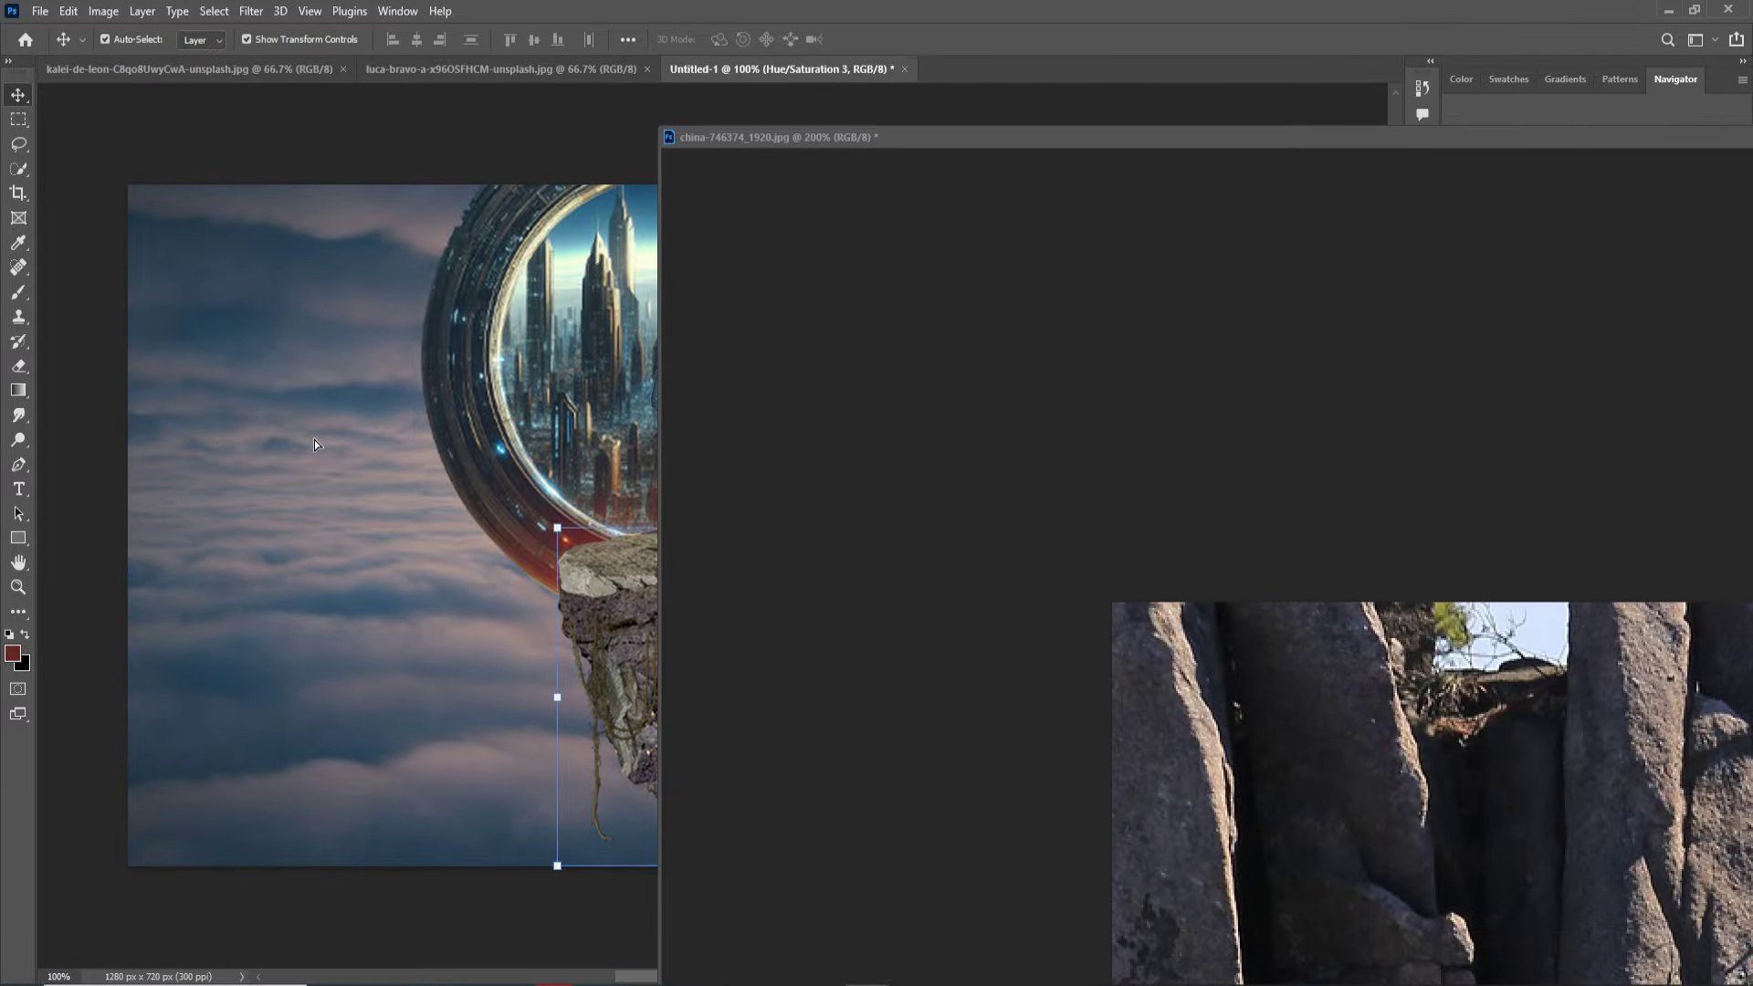
{"action": "left_click_drag", "start_coordinate": [424, 471], "coordinate": [314, 440]}
{"action": "left_click_drag", "start_coordinate": [1589, 143], "coordinate": [1458, 715]}
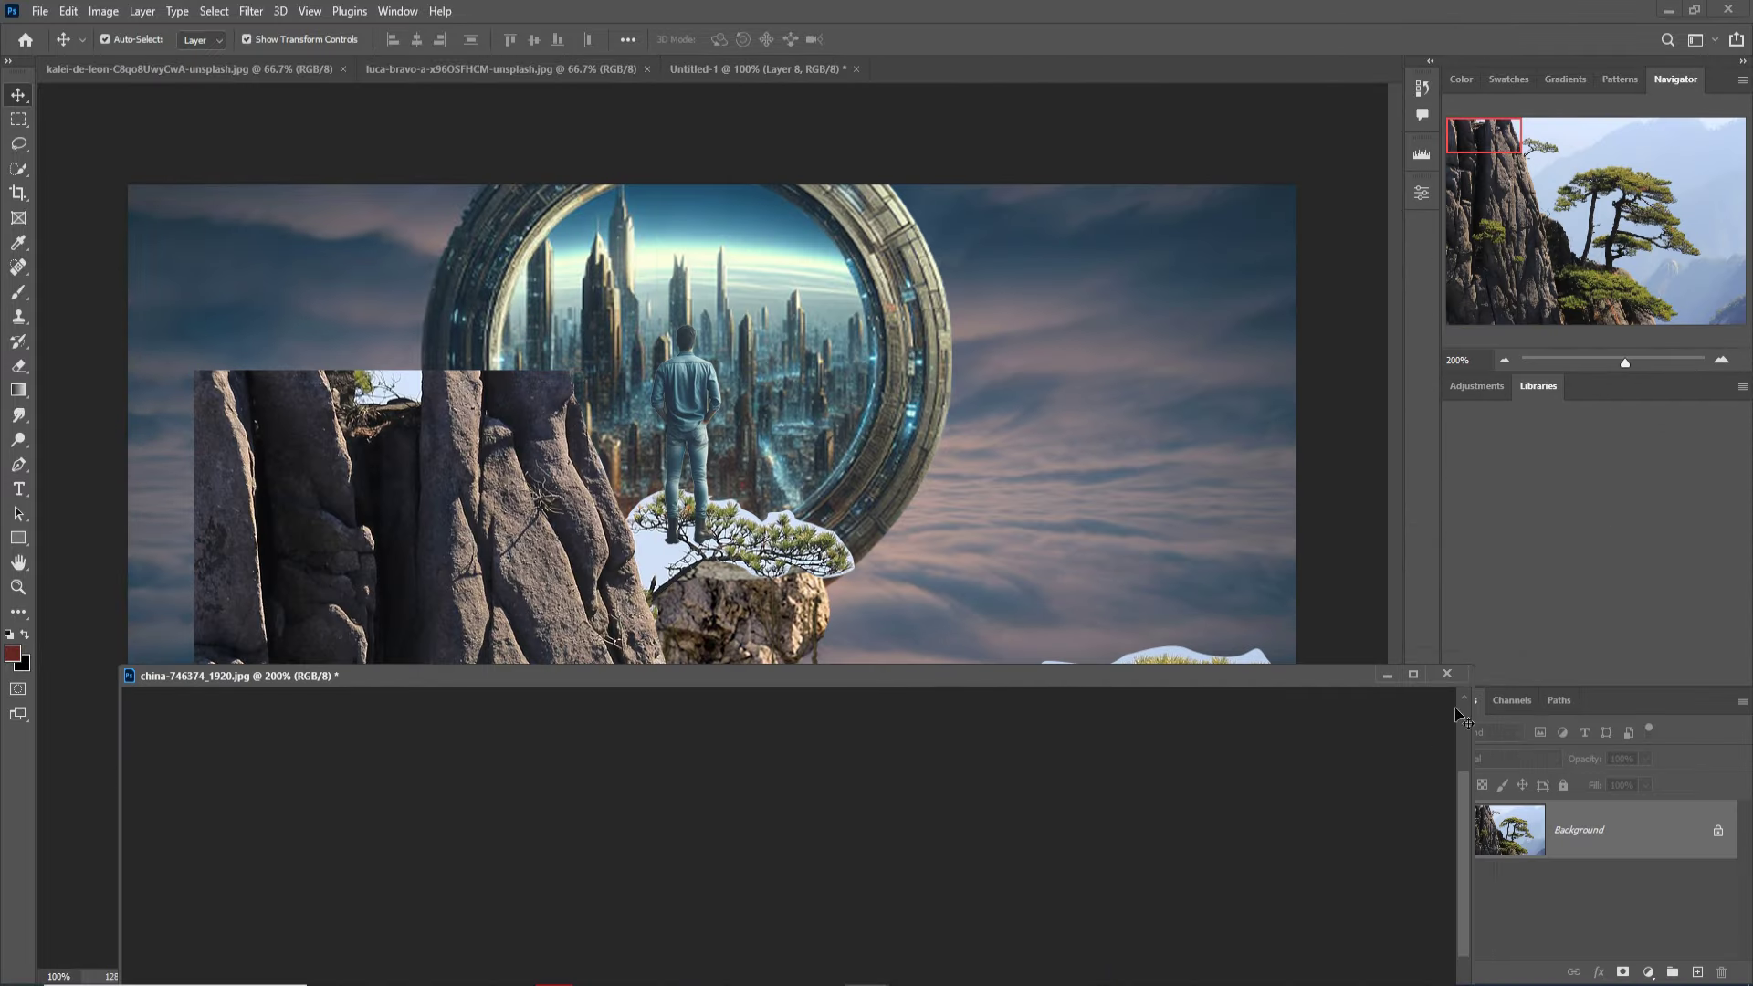
{"action": "left_click", "coordinate": [1386, 674]}
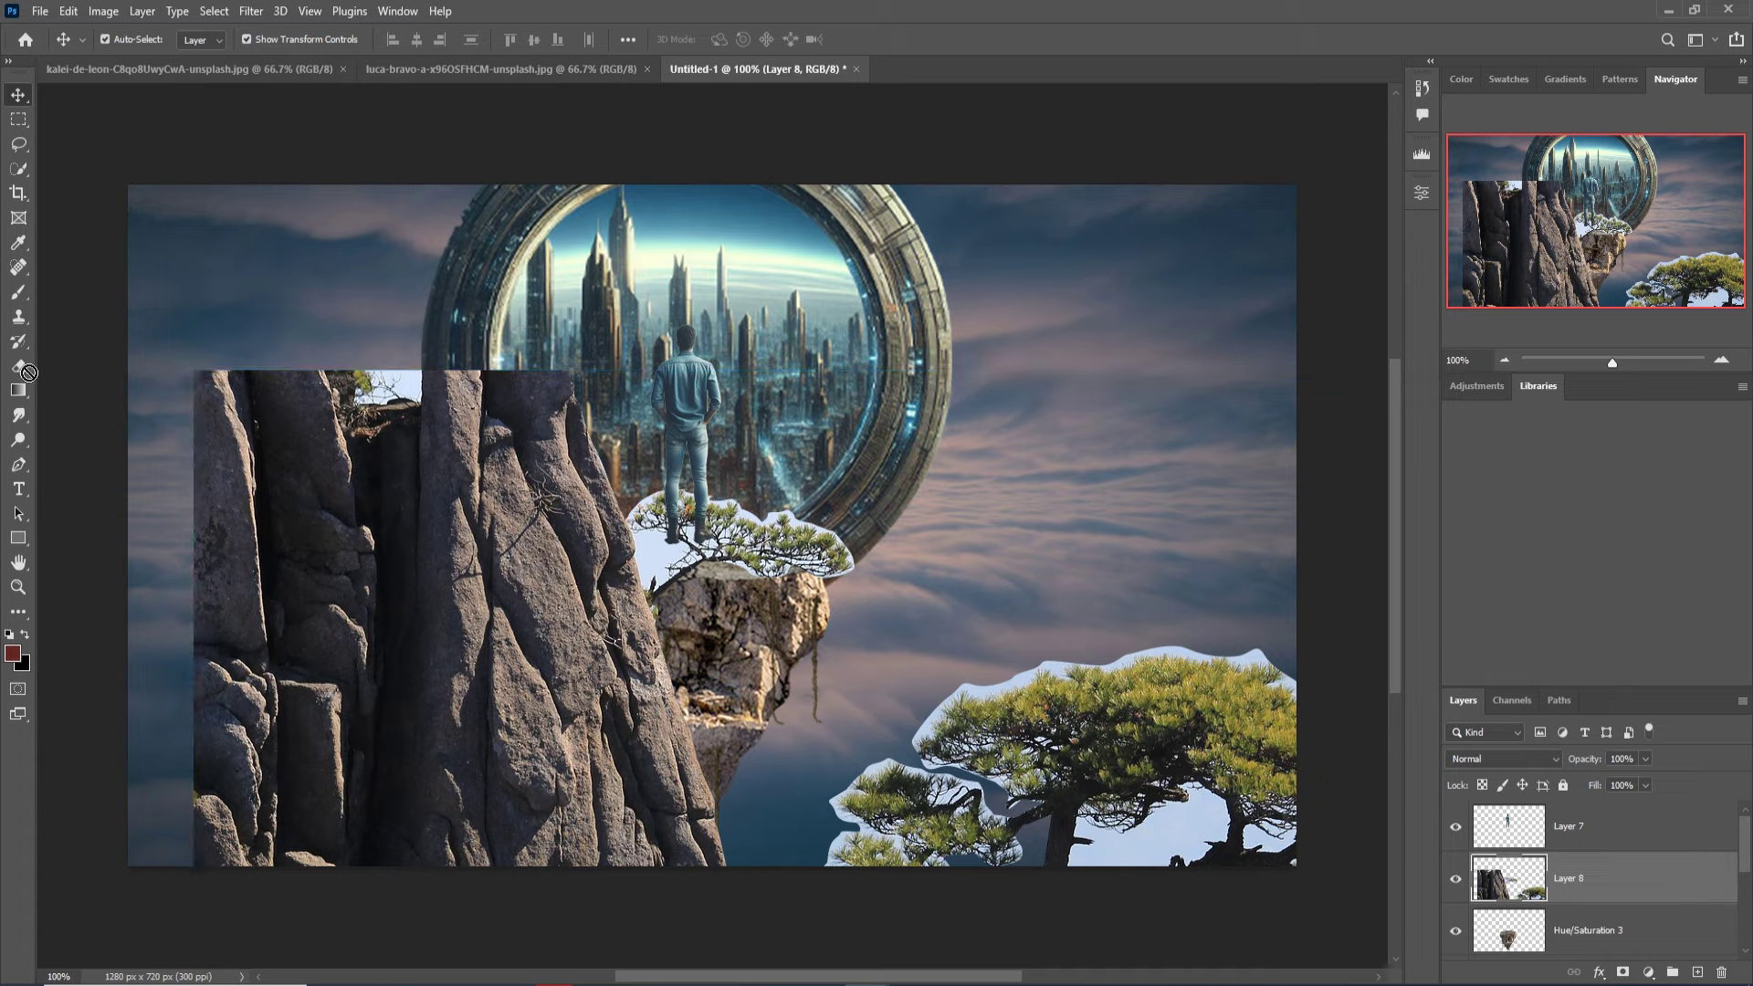
Scale the pine cliff layer to about 48.75% and position it along the composite's left edge.
{"action": "left_click_drag", "start_coordinate": [513, 575], "coordinate": [274, 394]}
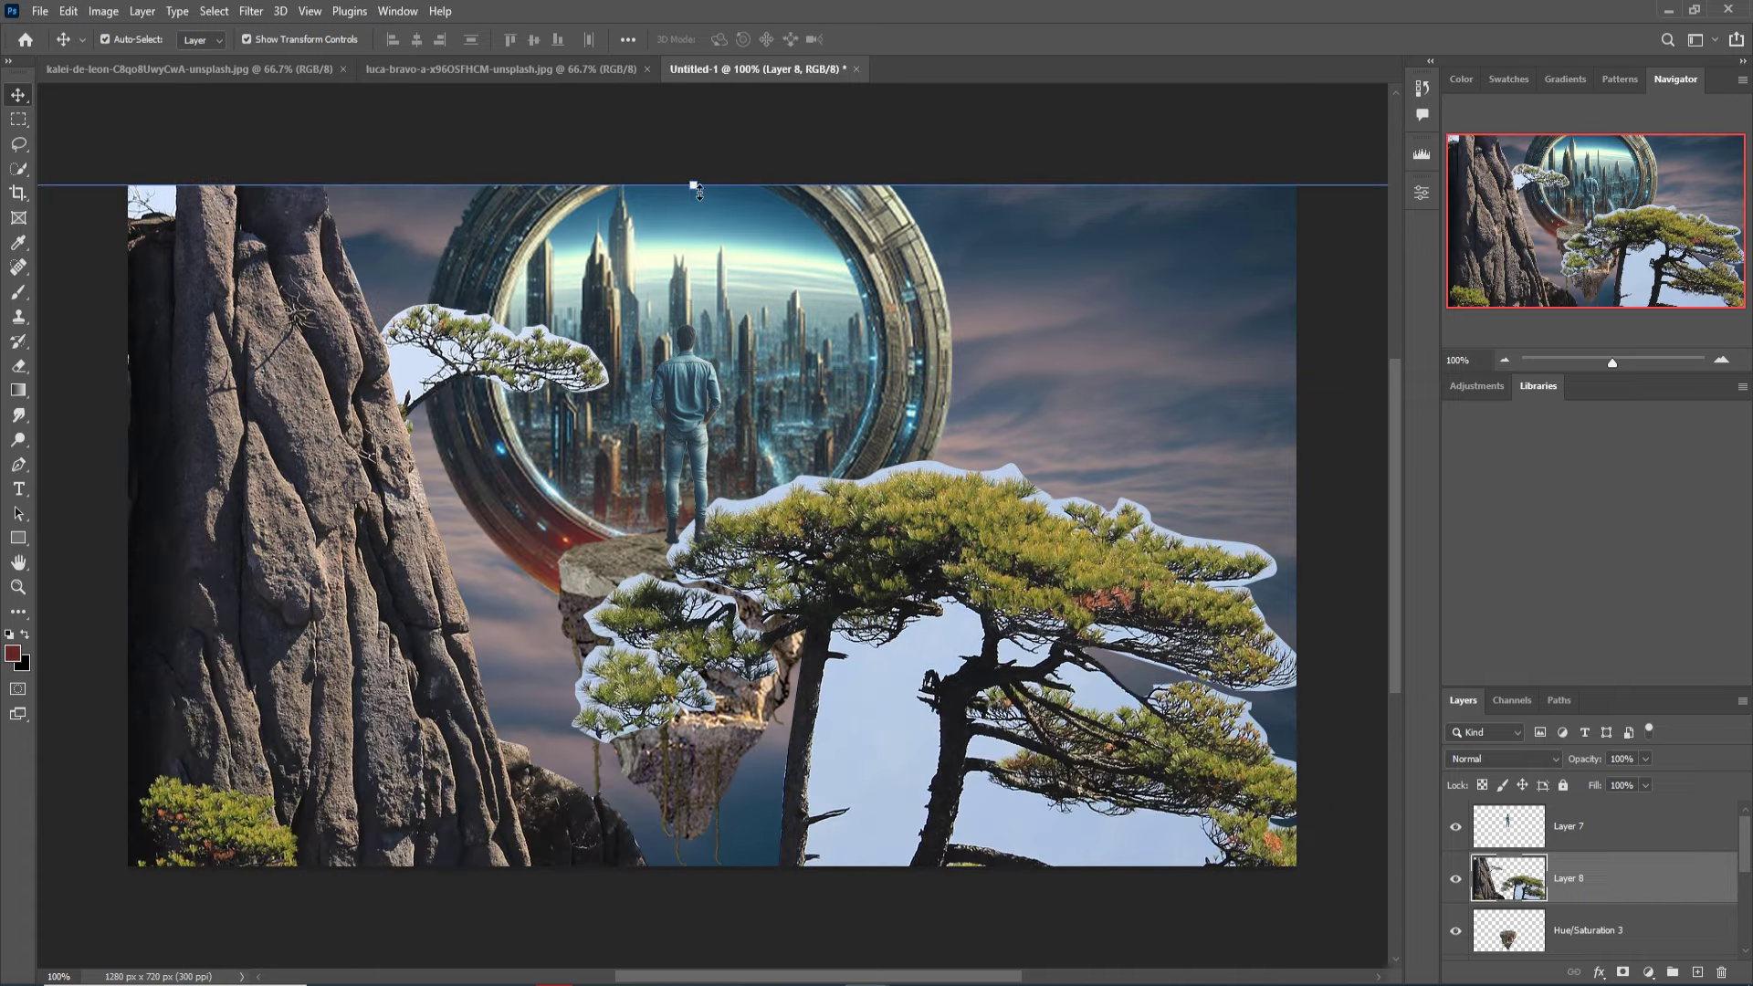
{"action": "mouse_move", "coordinate": [699, 190]}
{"action": "left_mouse_down"}
{"action": "mouse_move", "coordinate": [117, 292]}
{"action": "mouse_move", "coordinate": [116, 359]}
{"action": "left_mouse_up"}
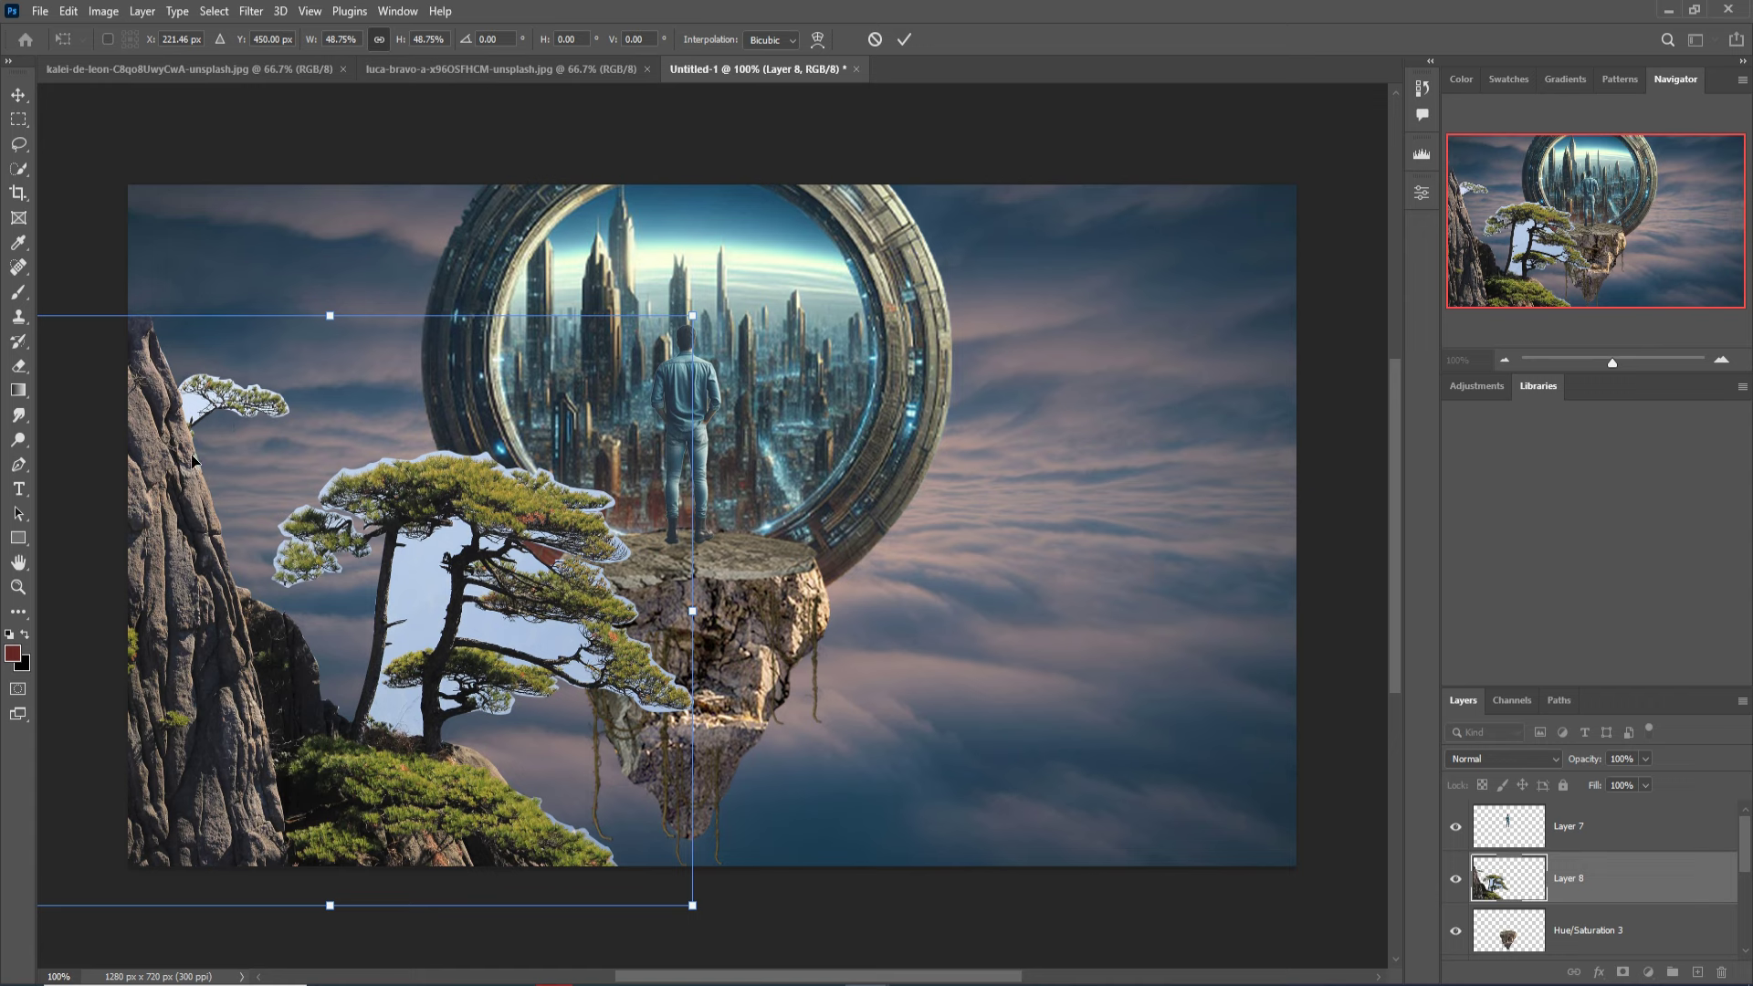
{"action": "left_click_drag", "start_coordinate": [182, 469], "coordinate": [184, 453]}
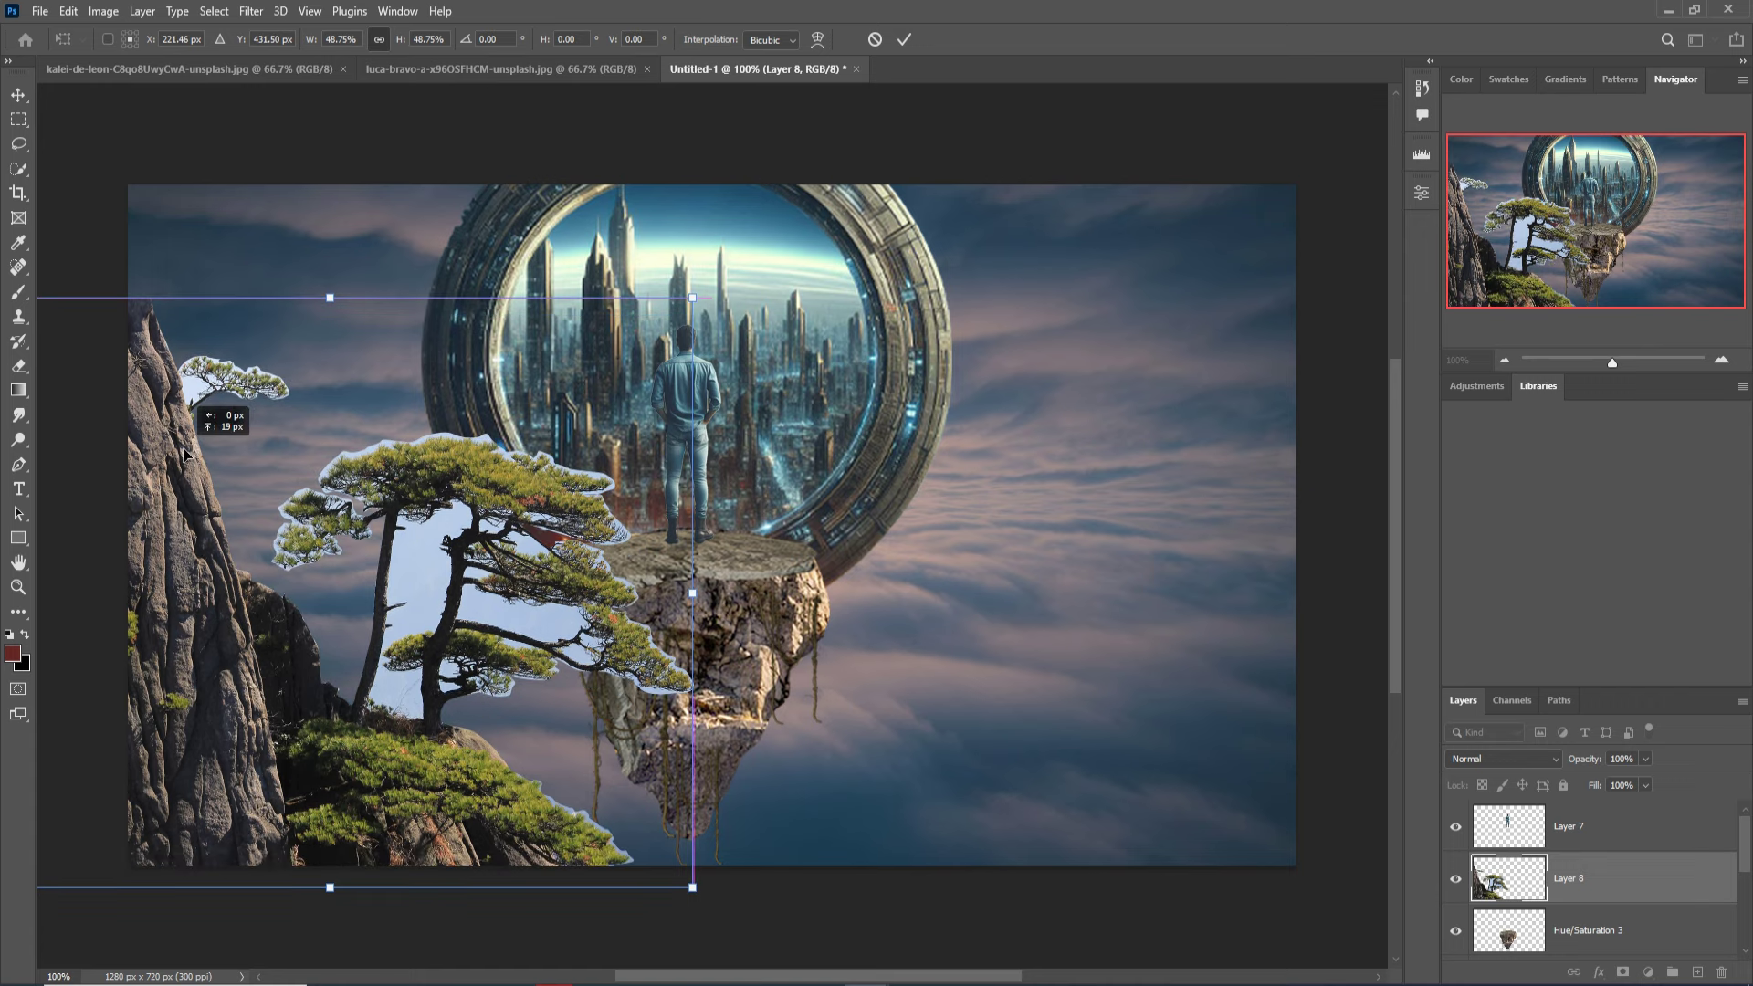
{"action": "left_click_drag", "start_coordinate": [203, 548], "coordinate": [196, 526]}
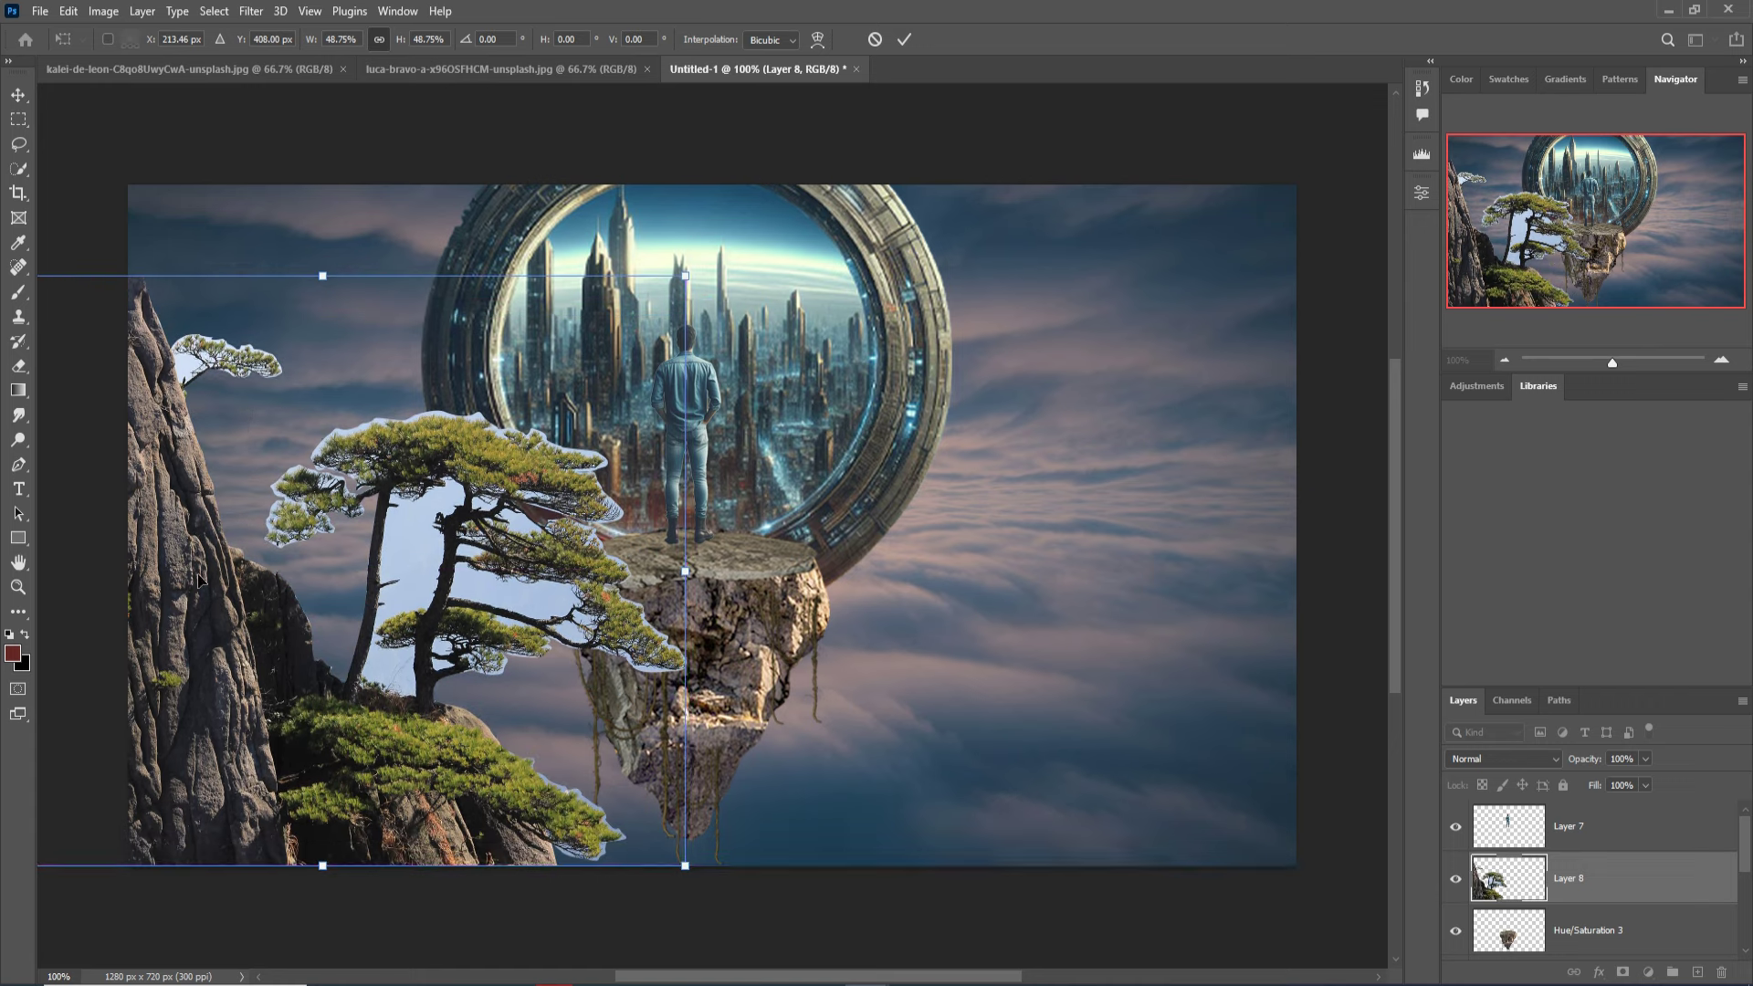
{"action": "left_click", "coordinate": [905, 40]}
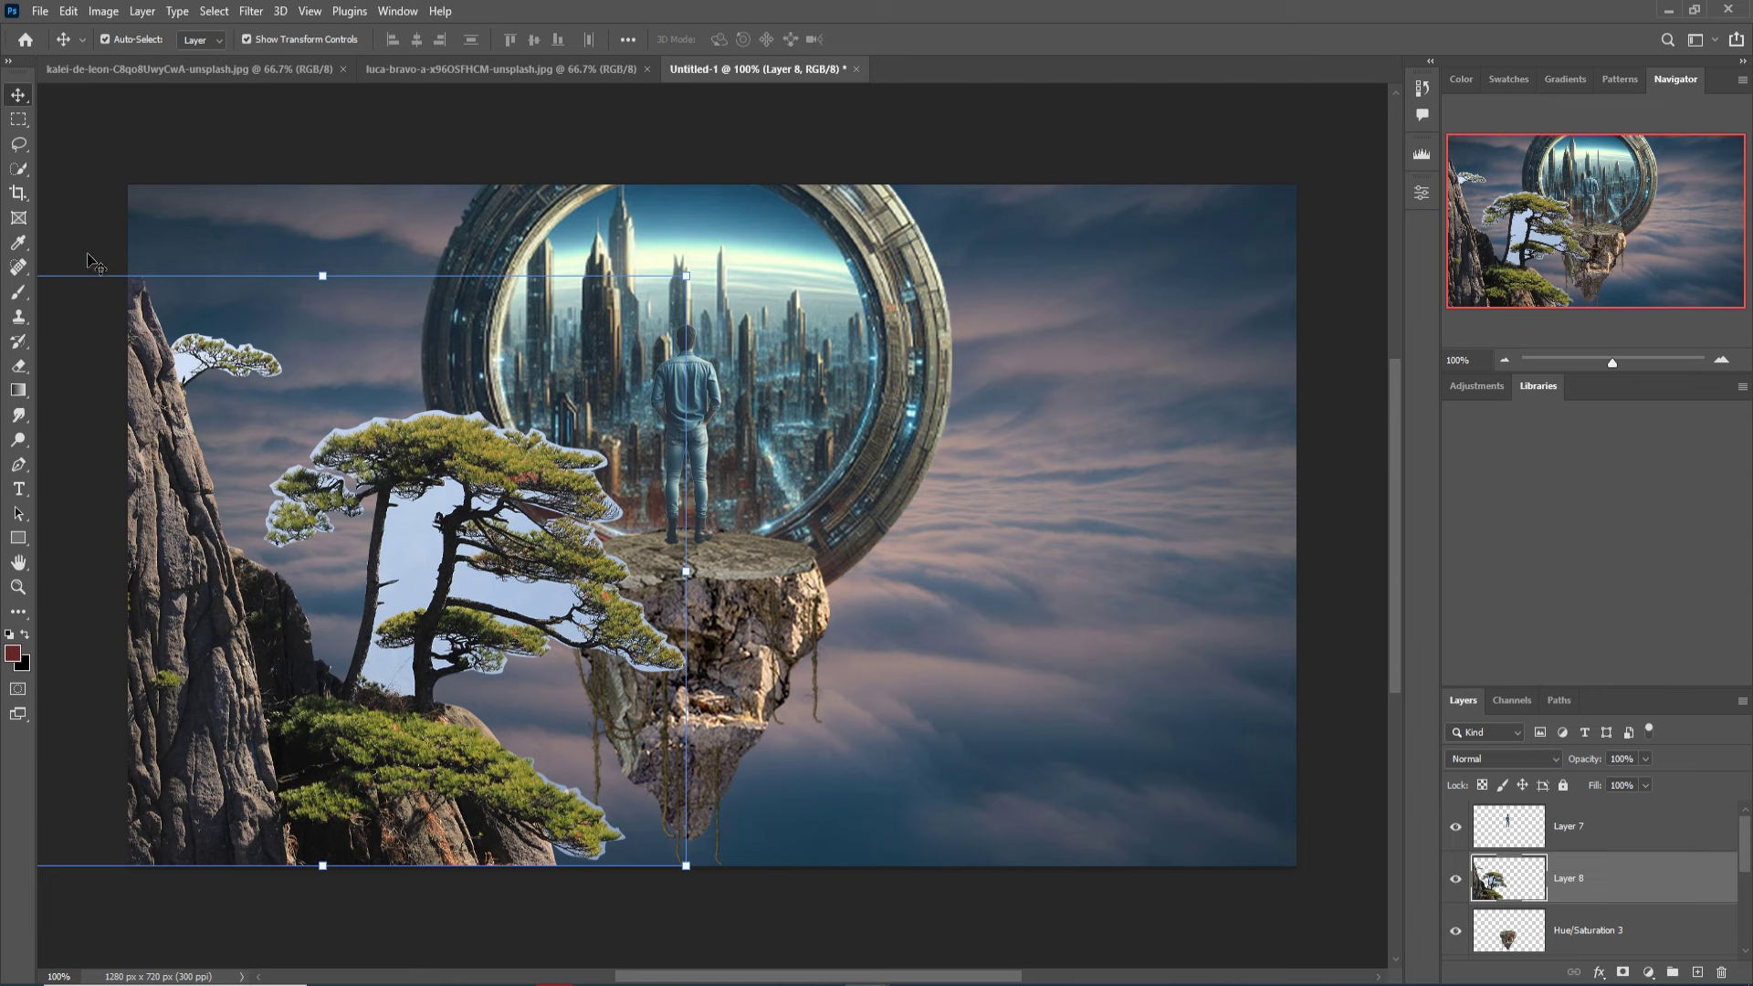
{"action": "left_click", "coordinate": [17, 145]}
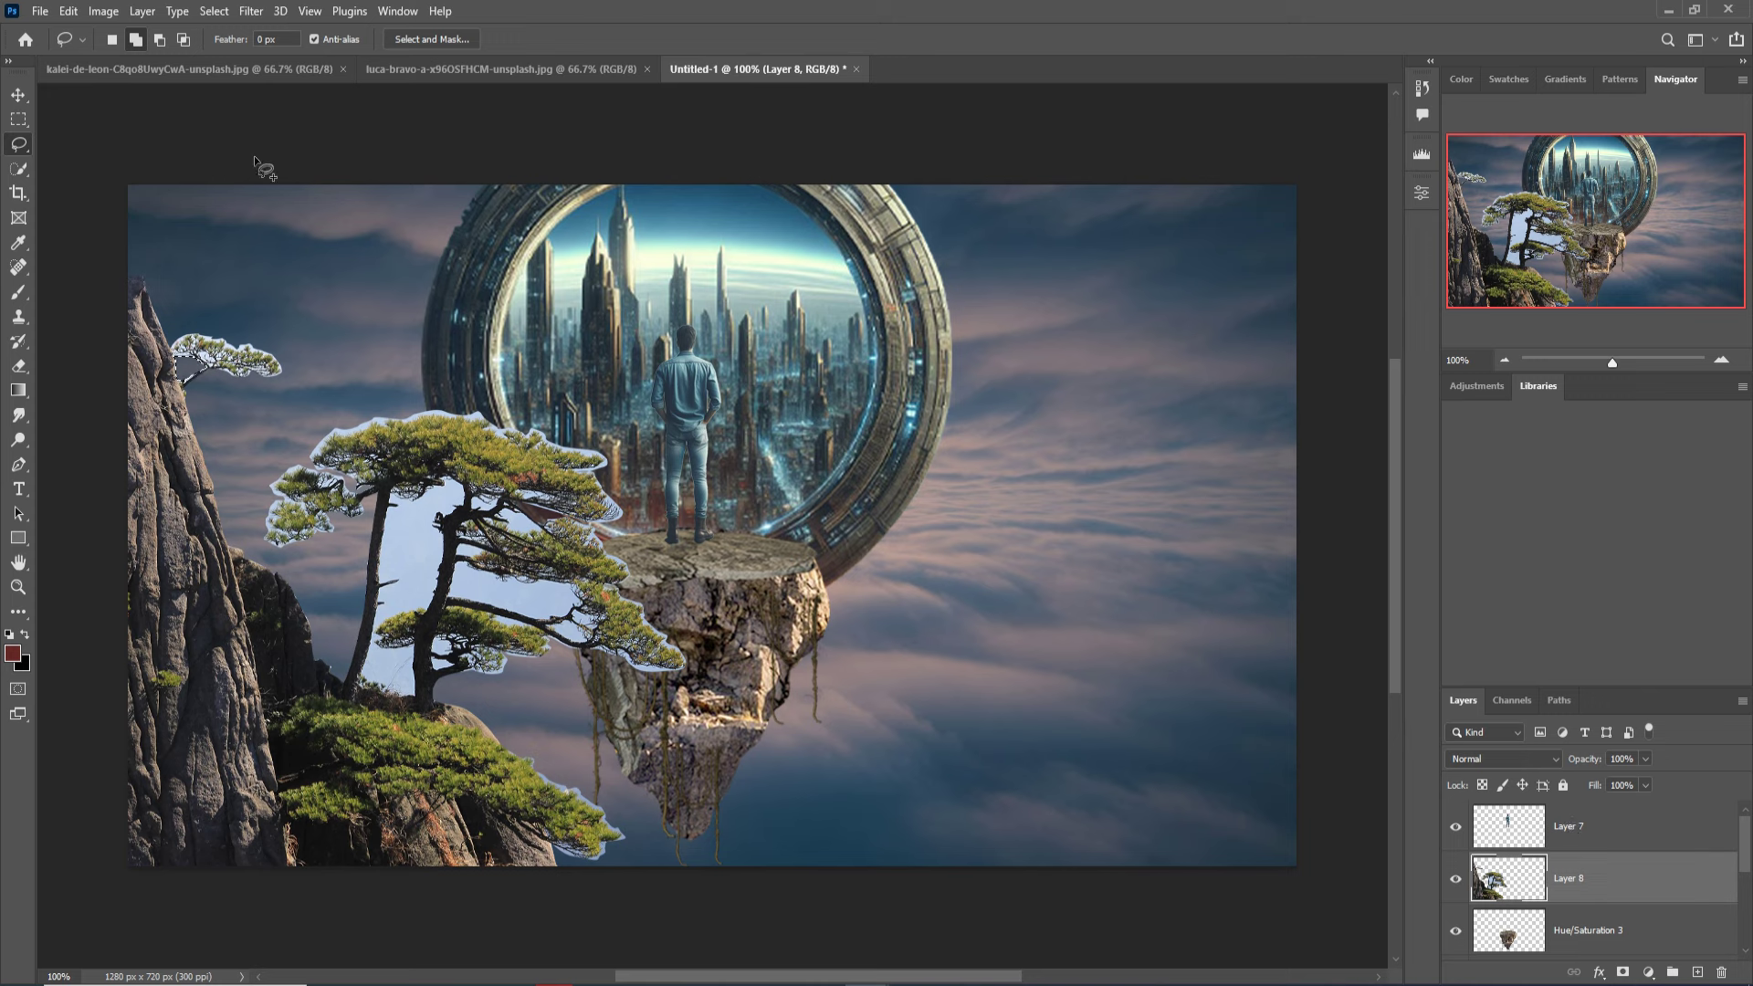
Deselect and try a Color Range selection of the trees with fuzziness 86.
{"action": "left_click", "coordinate": [214, 11]}
{"action": "left_click", "coordinate": [233, 48]}
{"action": "left_click", "coordinate": [216, 11]}
{"action": "left_click", "coordinate": [233, 196]}
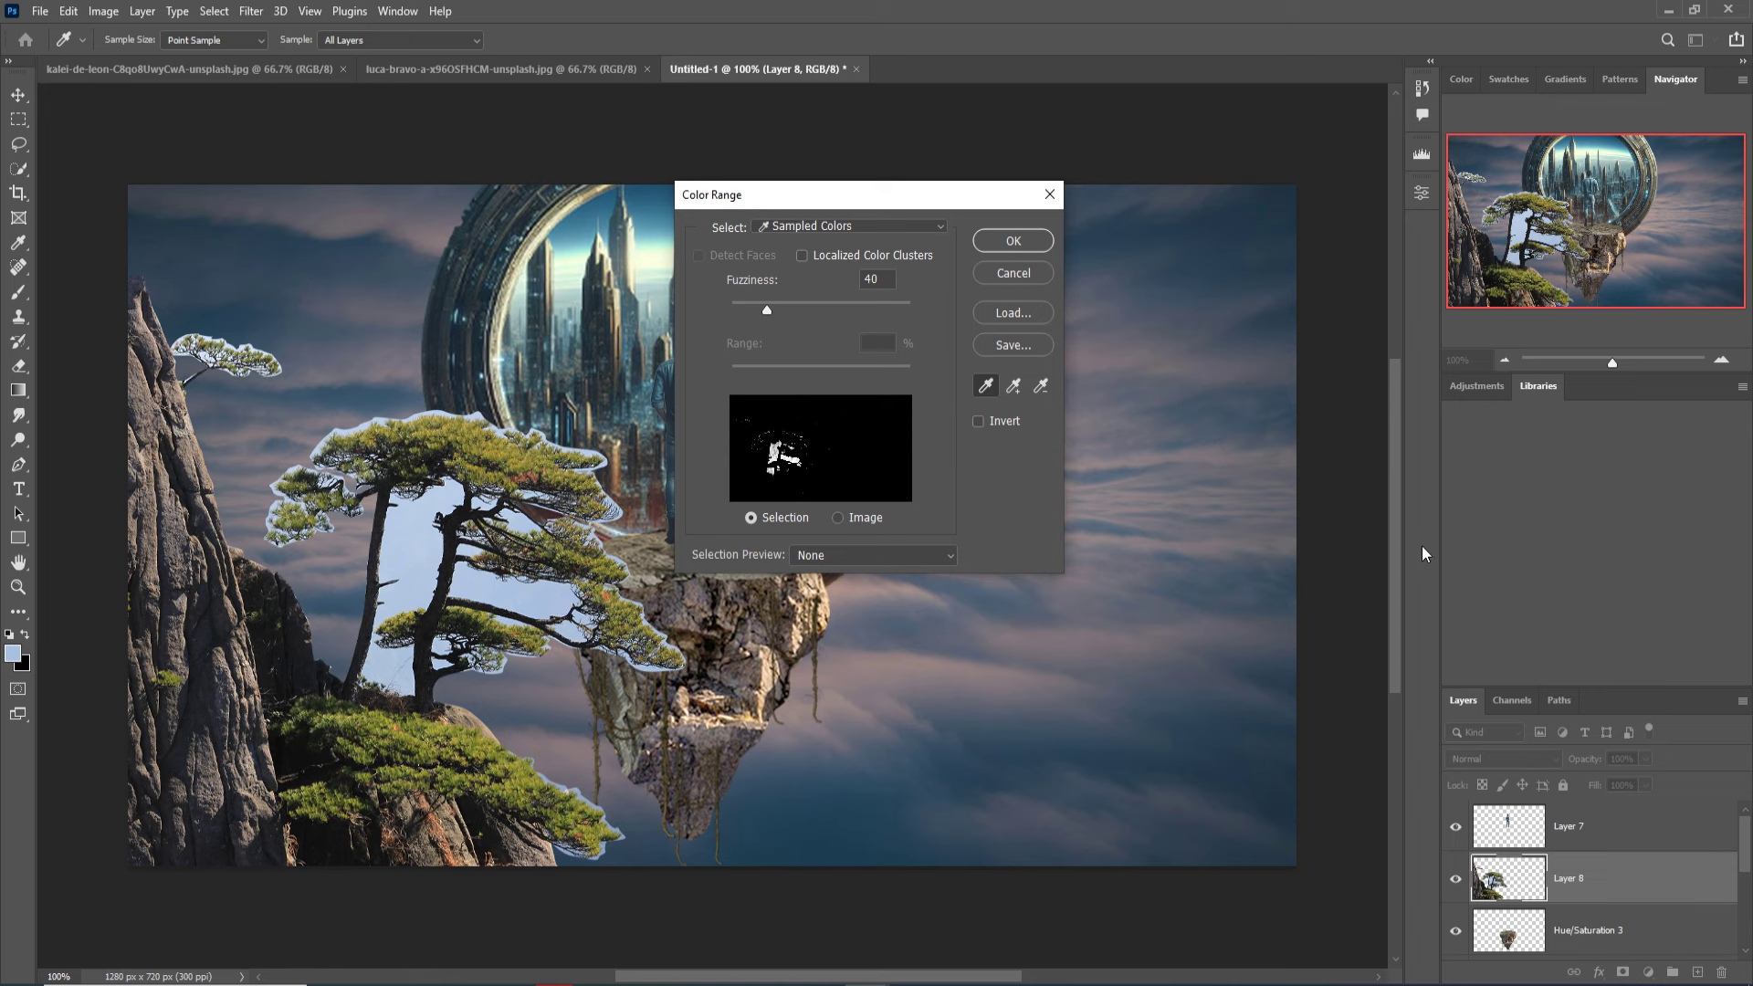
{"action": "mouse_move", "coordinate": [769, 308]}
{"action": "left_mouse_down"}
{"action": "mouse_move", "coordinate": [809, 319]}
{"action": "mouse_move", "coordinate": [765, 321]}
{"action": "mouse_move", "coordinate": [779, 326]}
{"action": "left_mouse_up"}
{"action": "left_click", "coordinate": [1012, 240]}
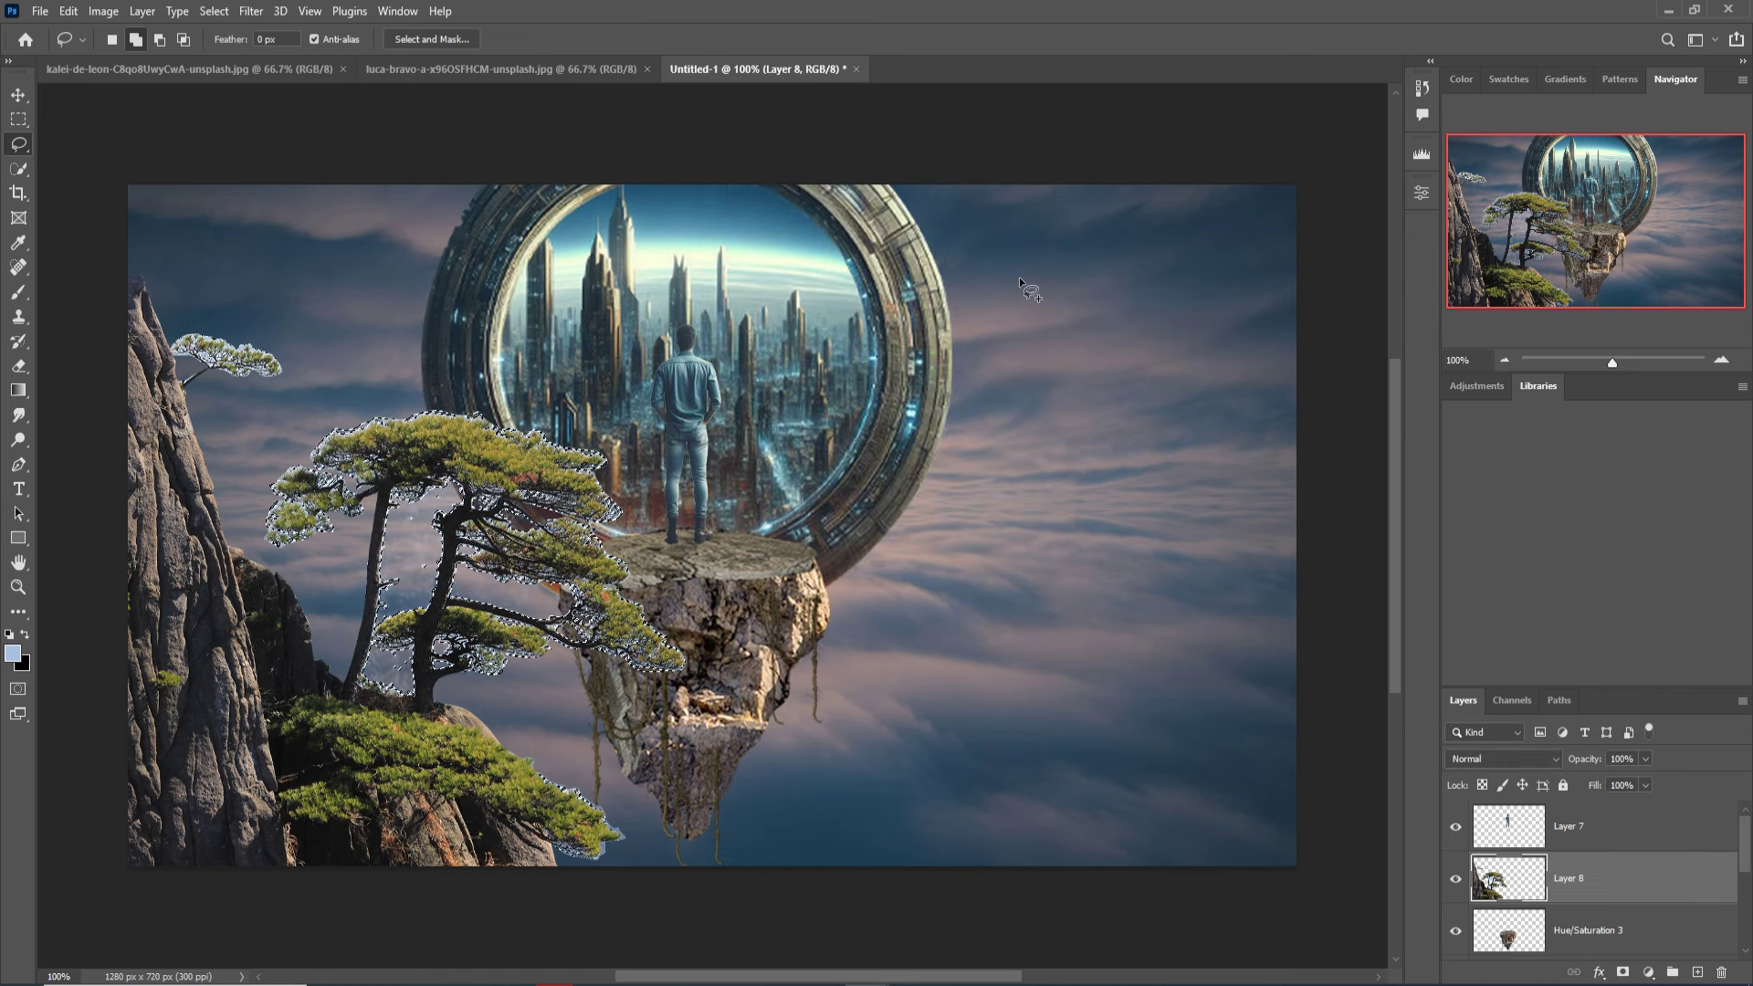
Discard the colour-range selection and exit Select and Mask without changes.
{"action": "left_click", "coordinate": [214, 11]}
{"action": "left_click", "coordinate": [237, 49]}
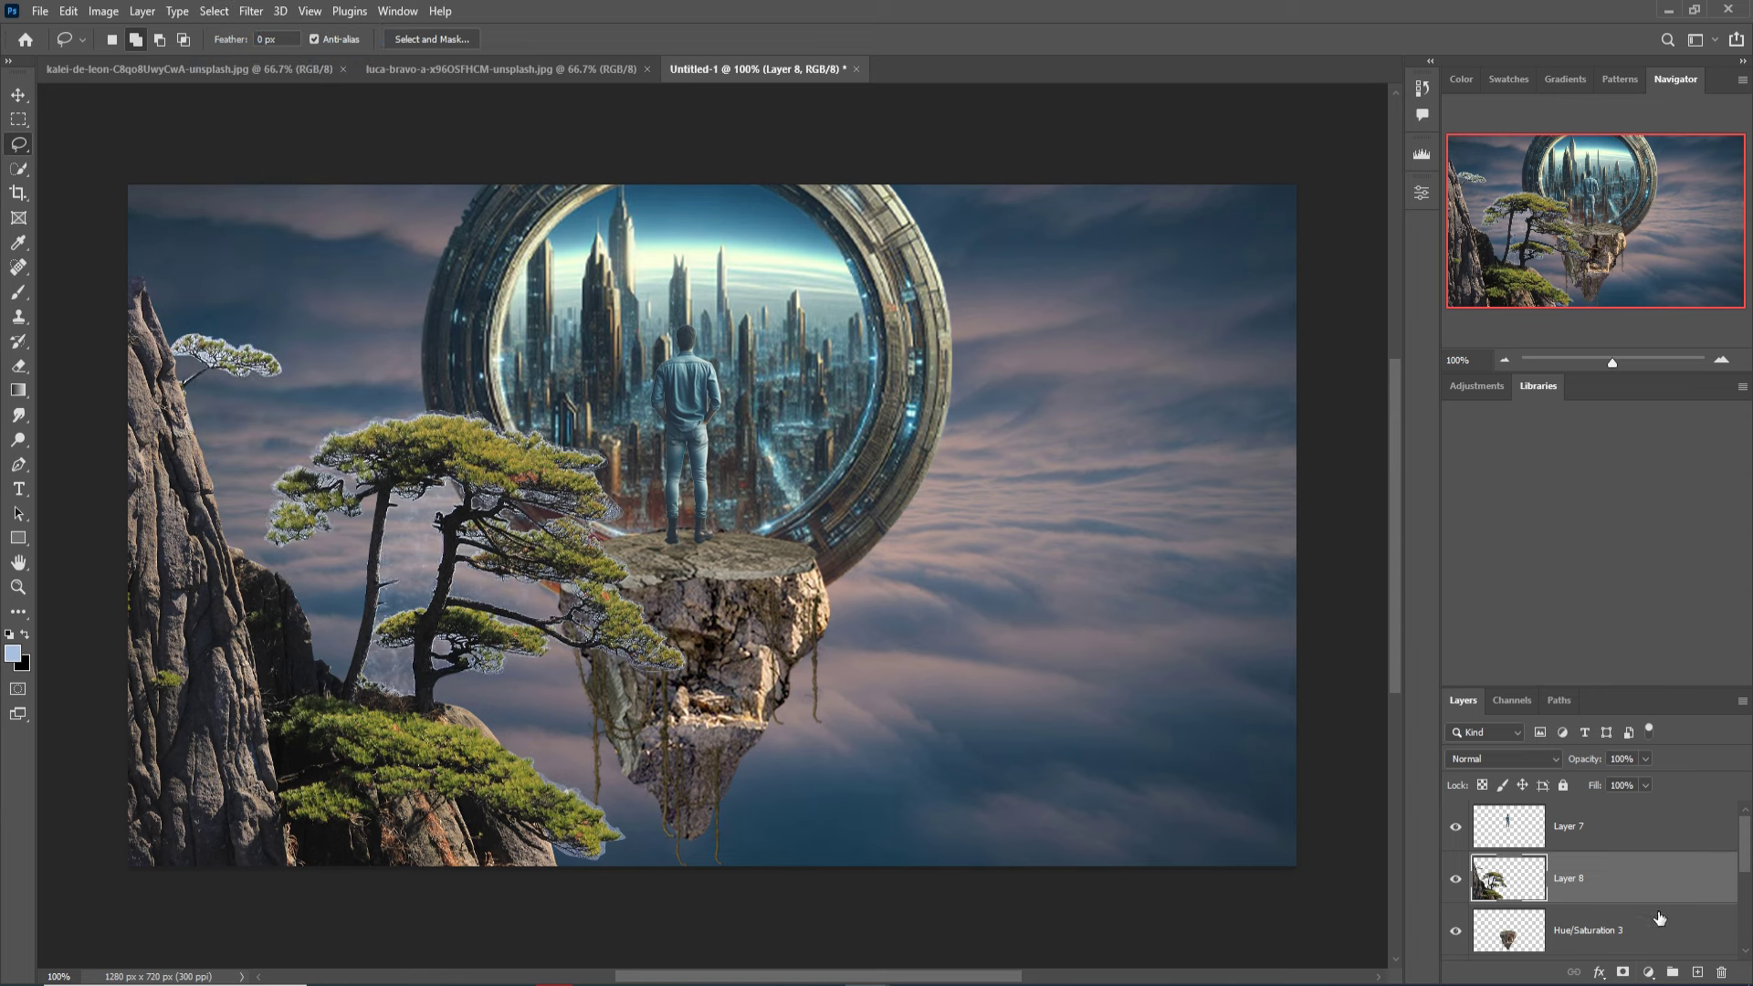
{"action": "left_click", "coordinate": [424, 39]}
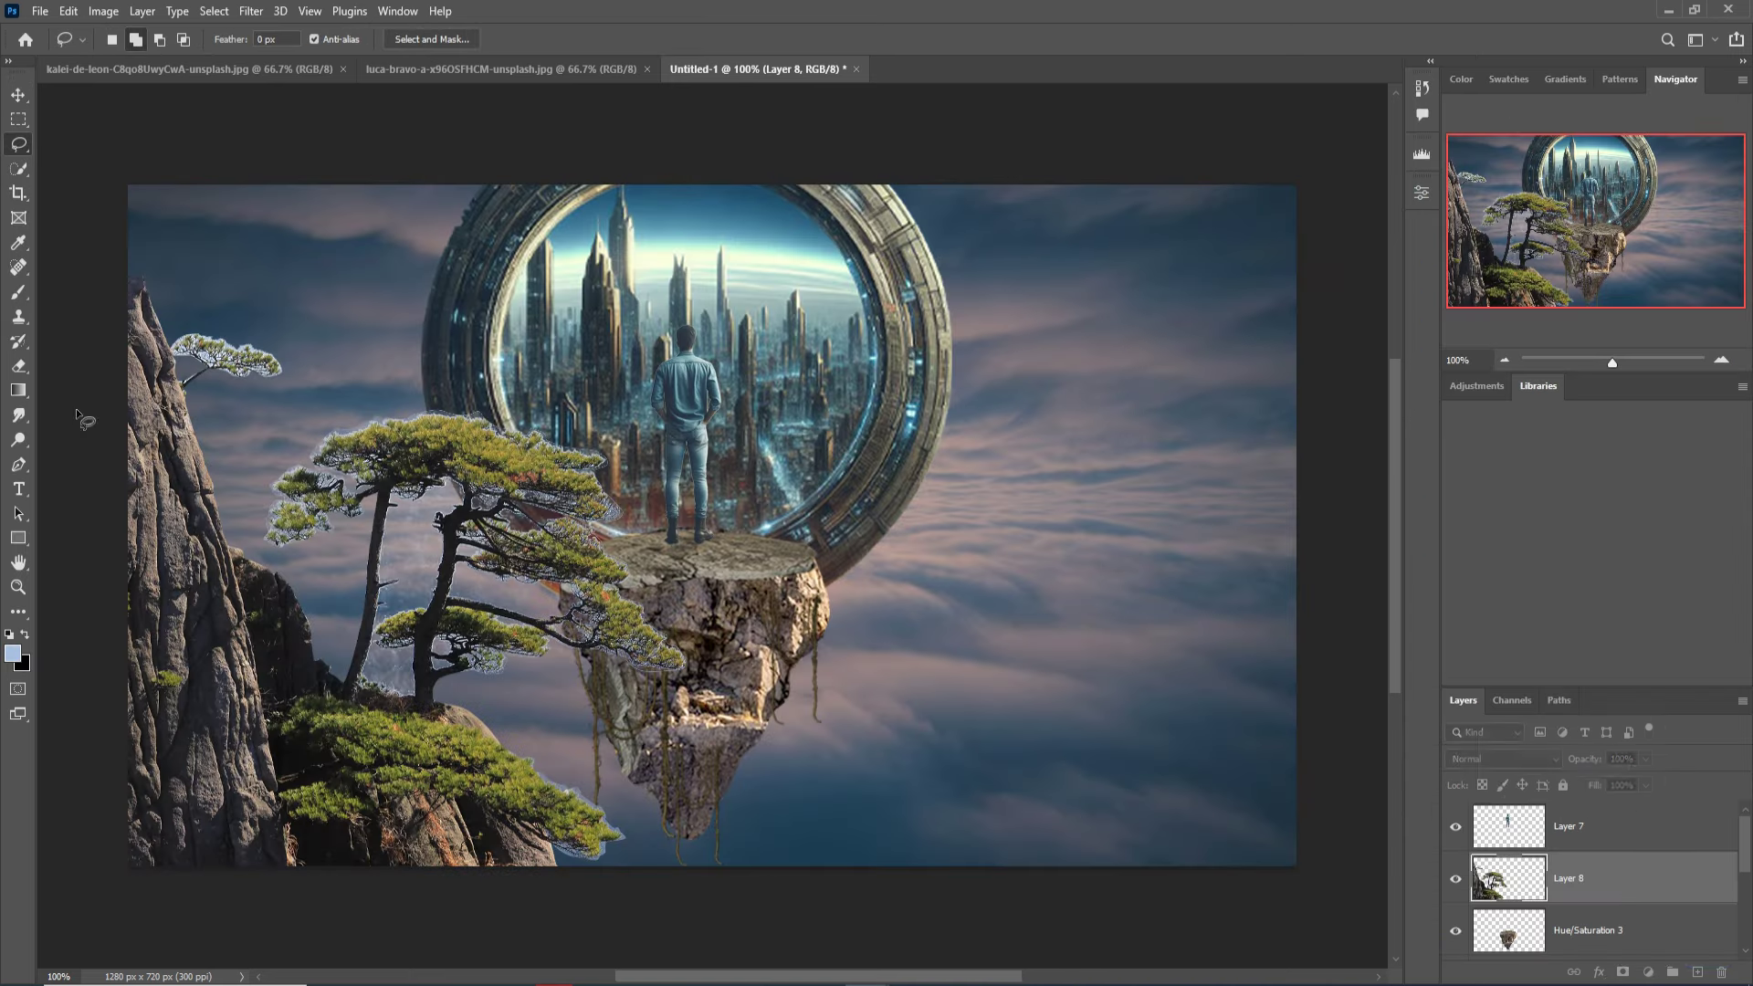
{"action": "left_click", "coordinate": [1708, 956]}
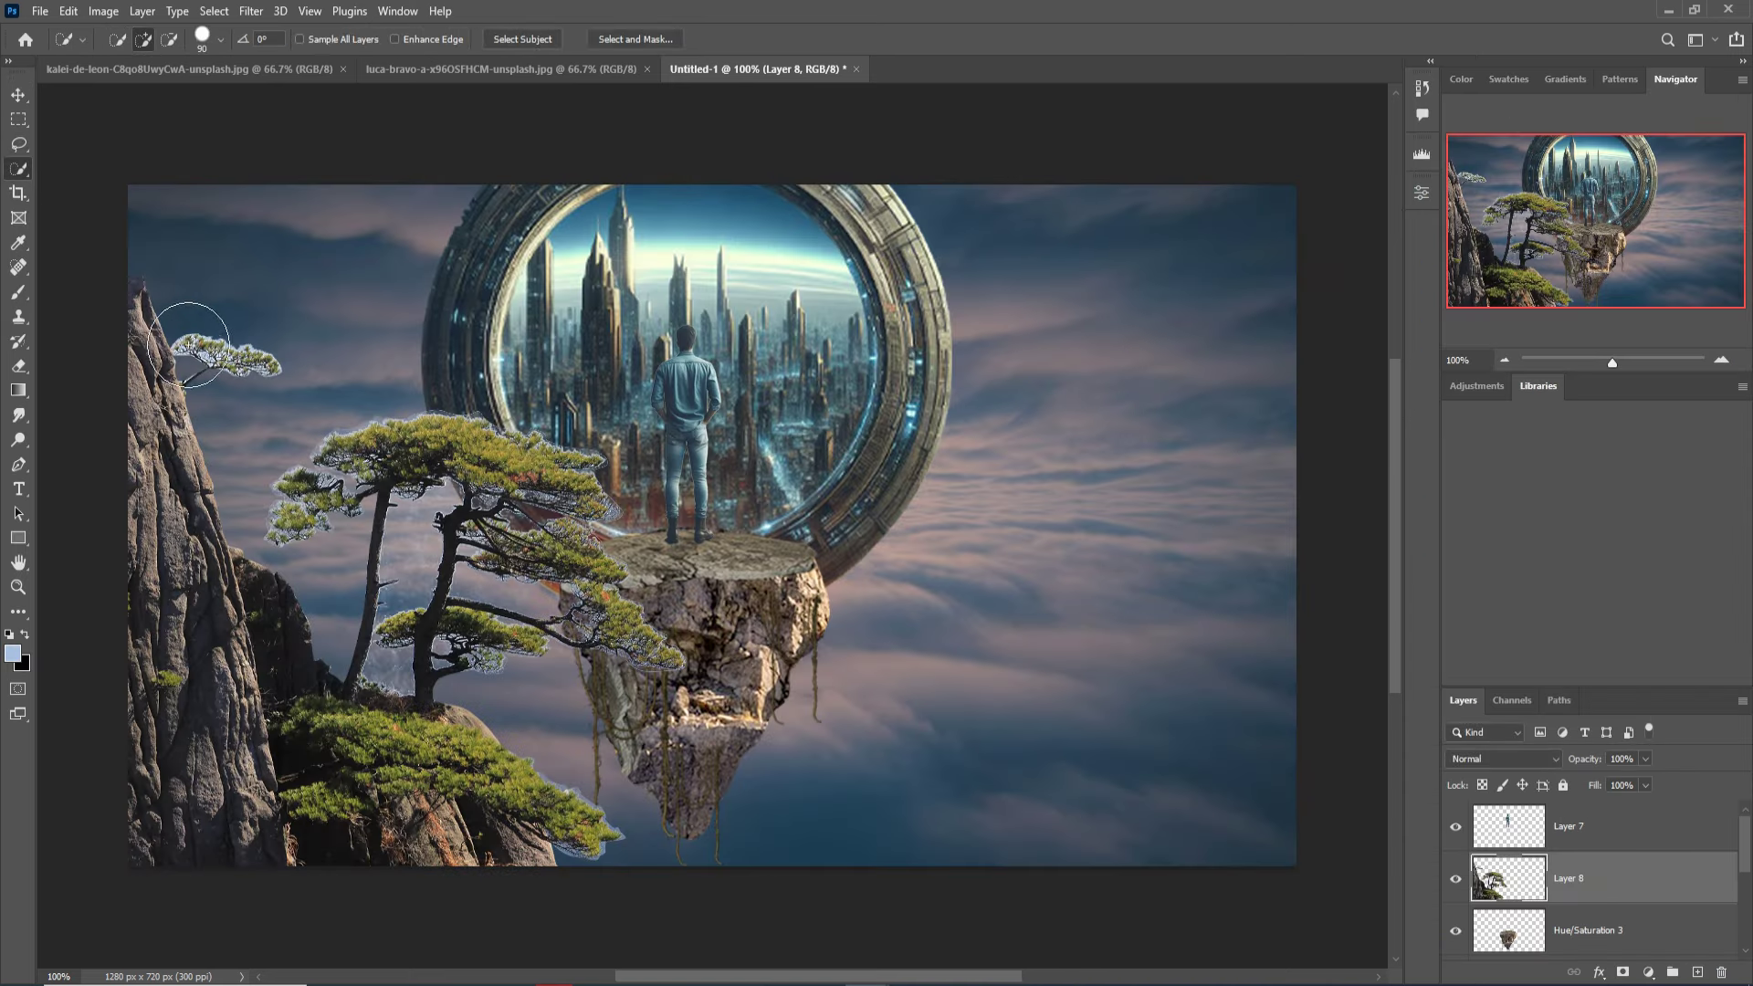
Paint a Quick Selection over the left cliff and pines, checking it in Select and Mask.
{"action": "left_click_drag", "start_coordinate": [642, 563], "coordinate": [745, 829]}
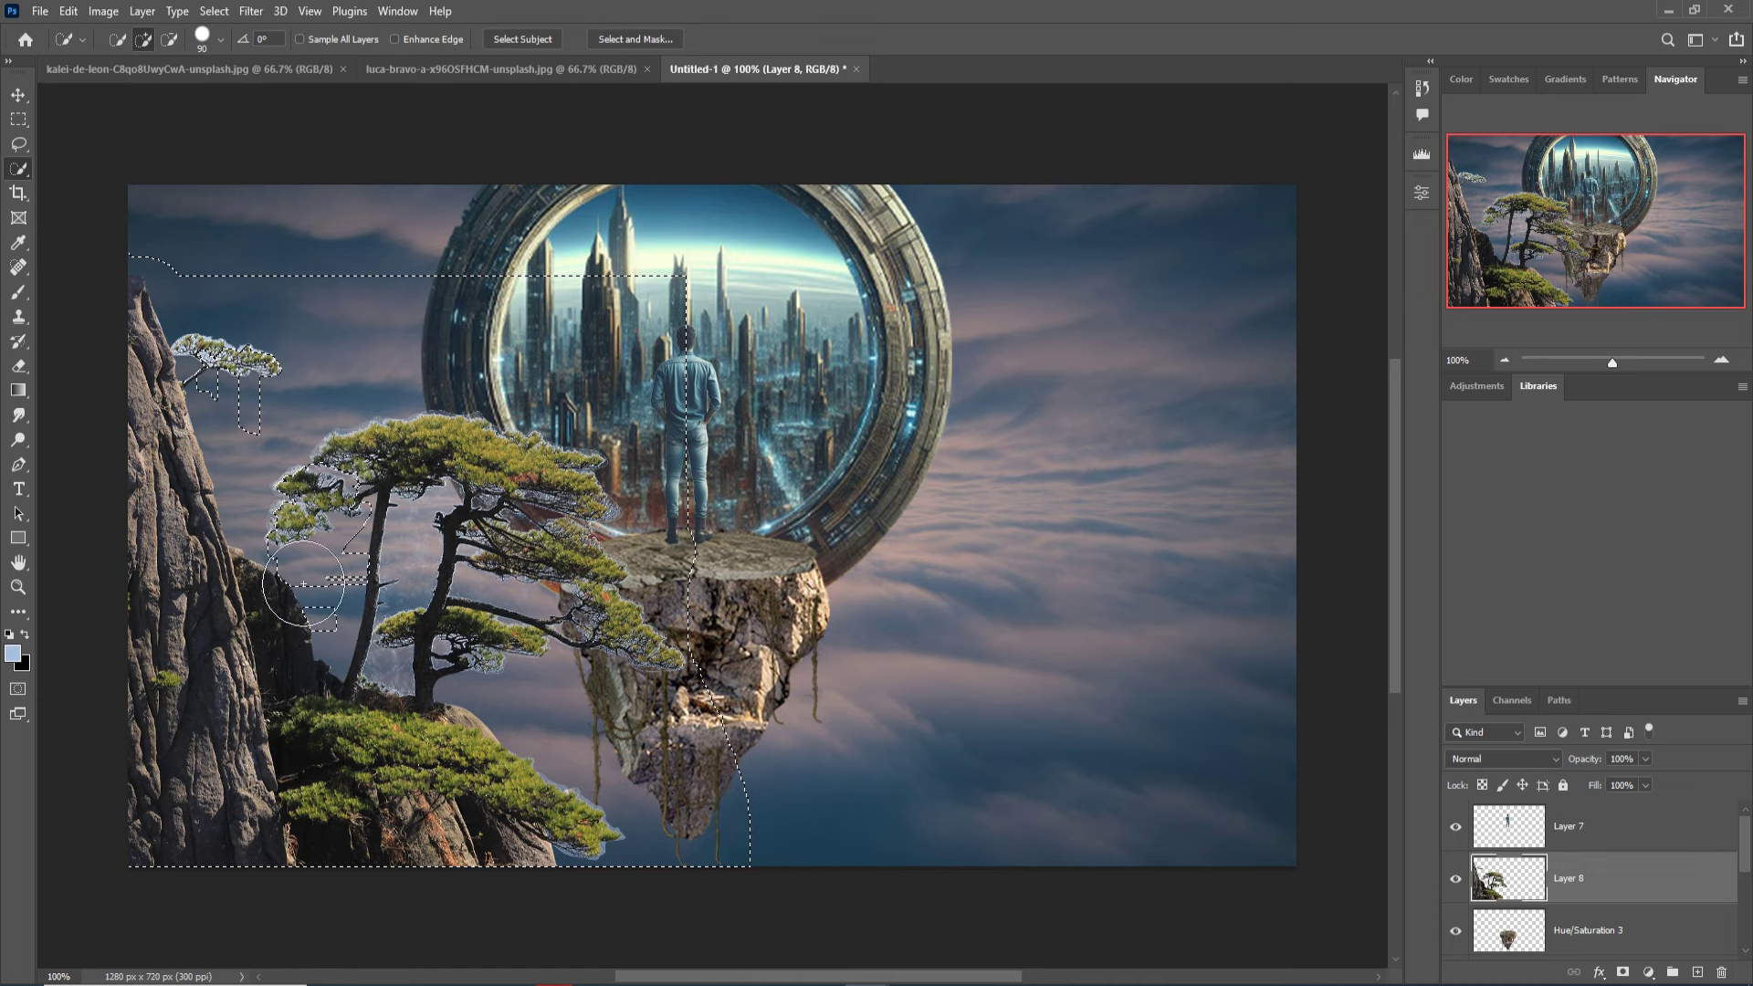
{"action": "mouse_move", "coordinate": [876, 899]}
{"action": "left_mouse_down"}
{"action": "mouse_move", "coordinate": [1047, 904]}
{"action": "mouse_move", "coordinate": [658, 900]}
{"action": "left_mouse_up"}
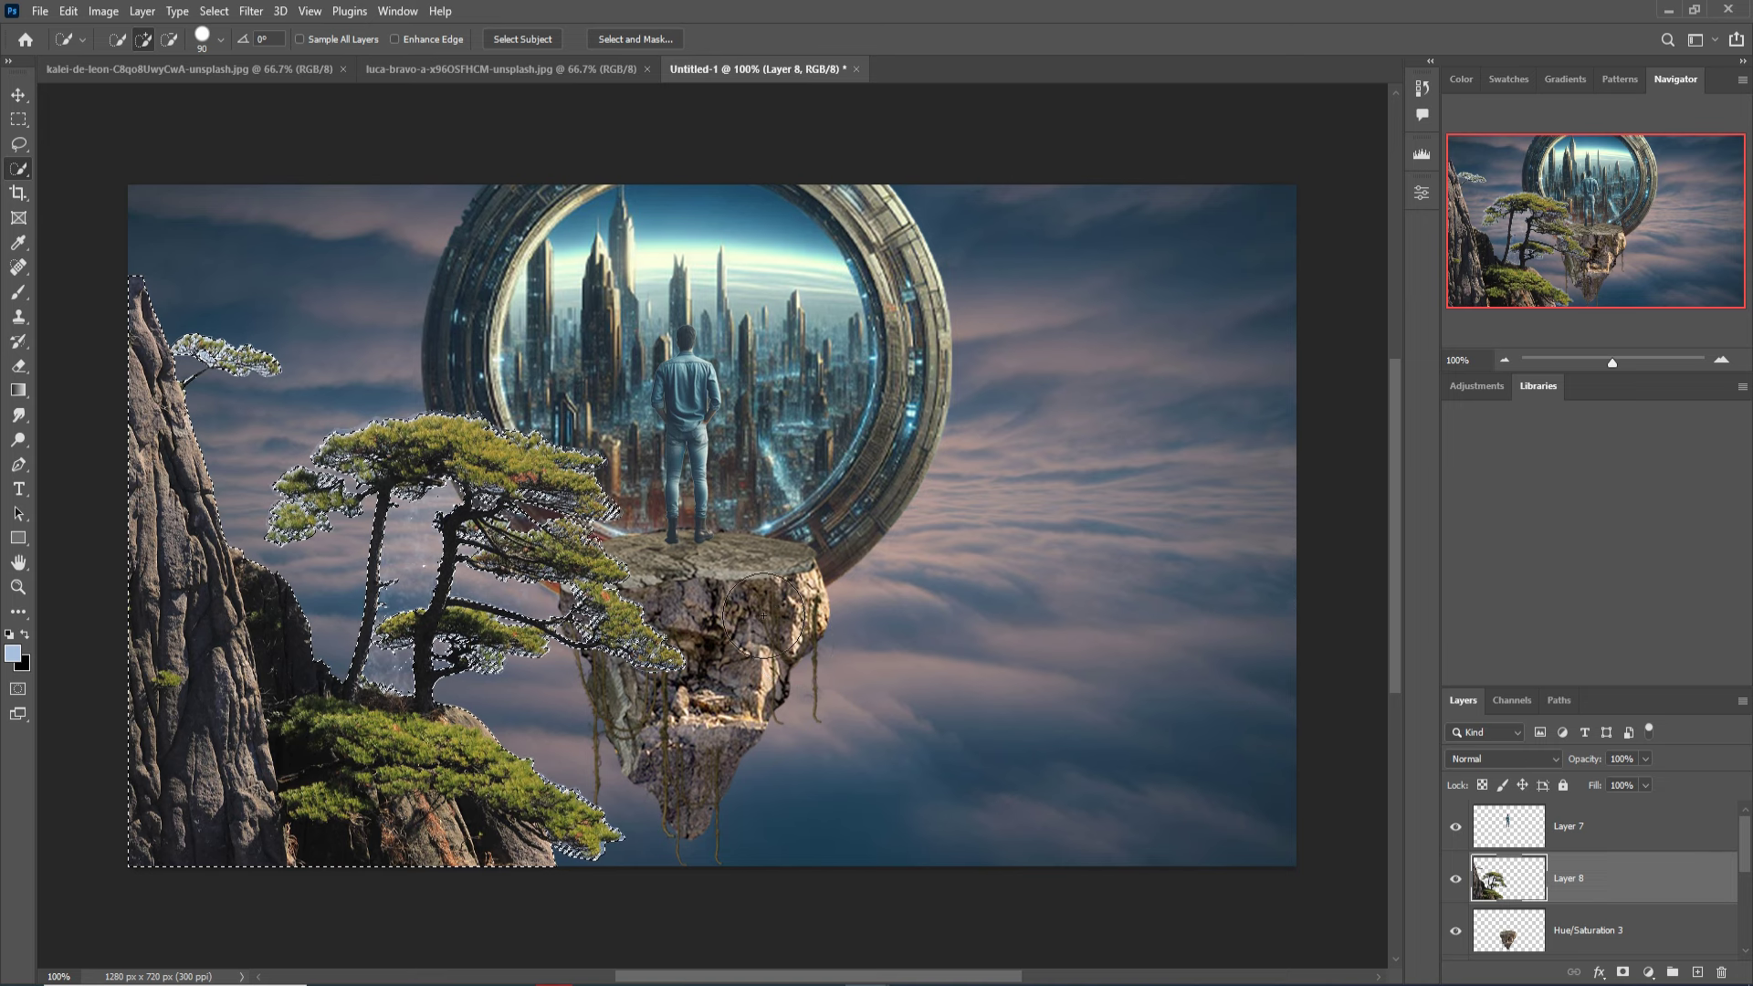
{"action": "left_click", "coordinate": [626, 36]}
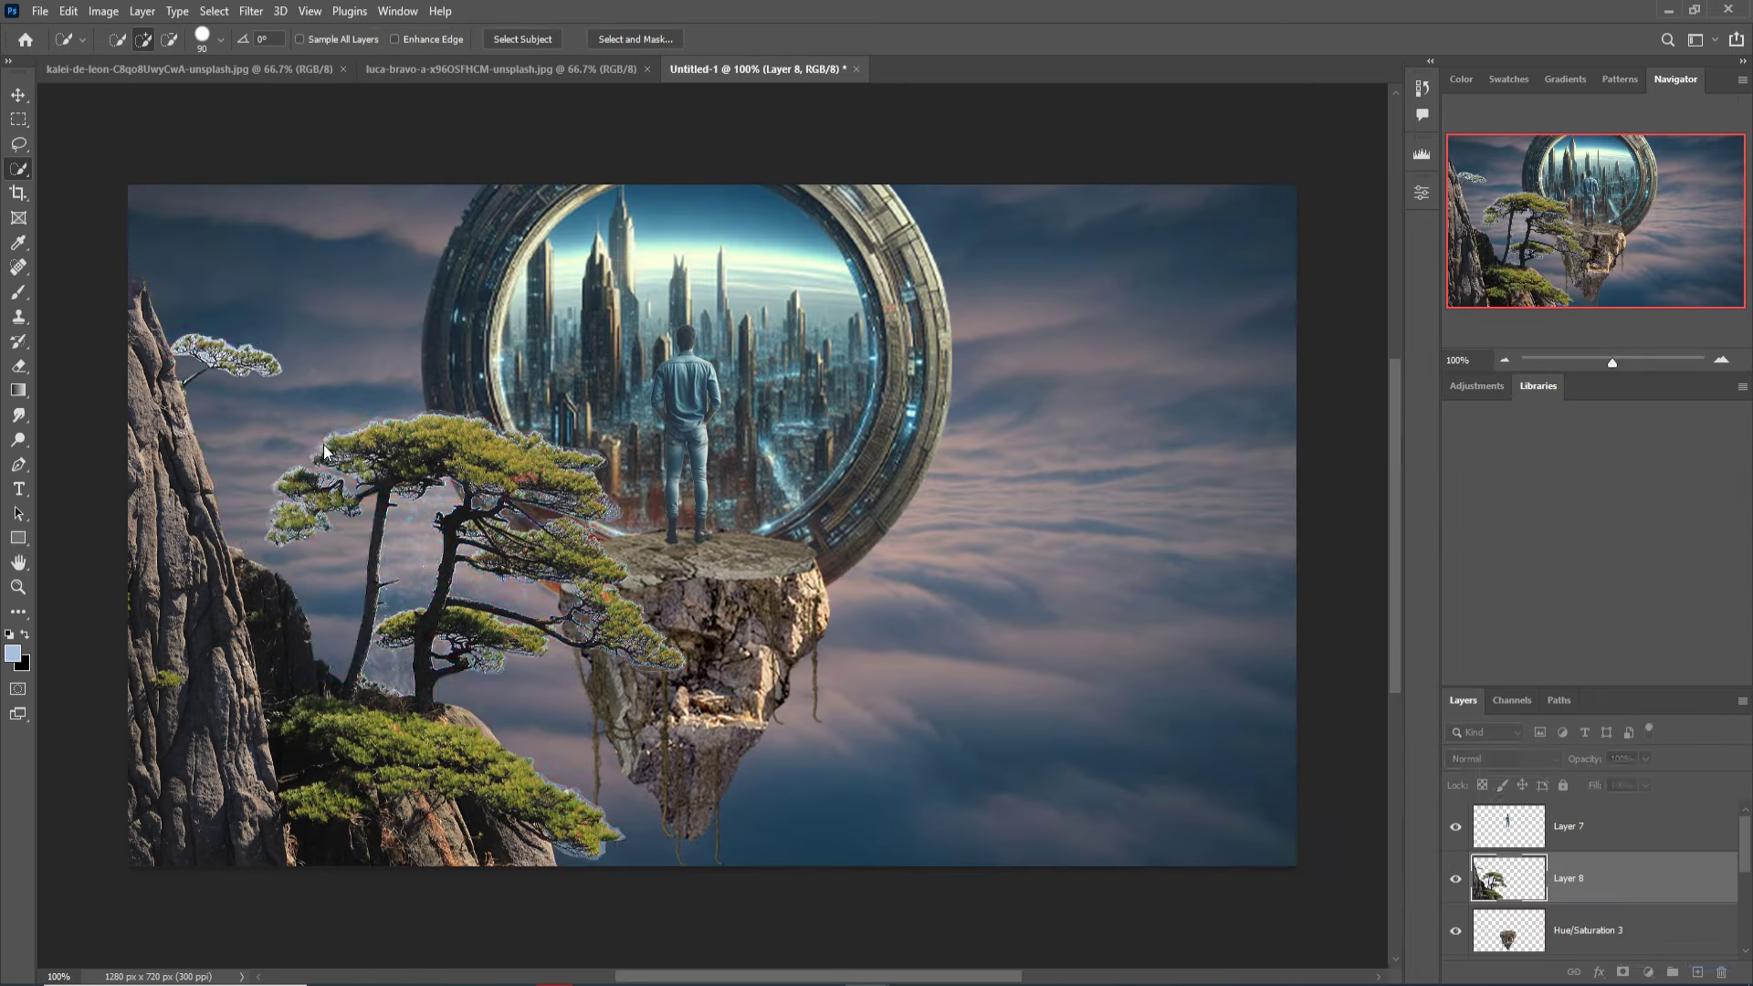
{"action": "left_click", "coordinate": [1694, 957]}
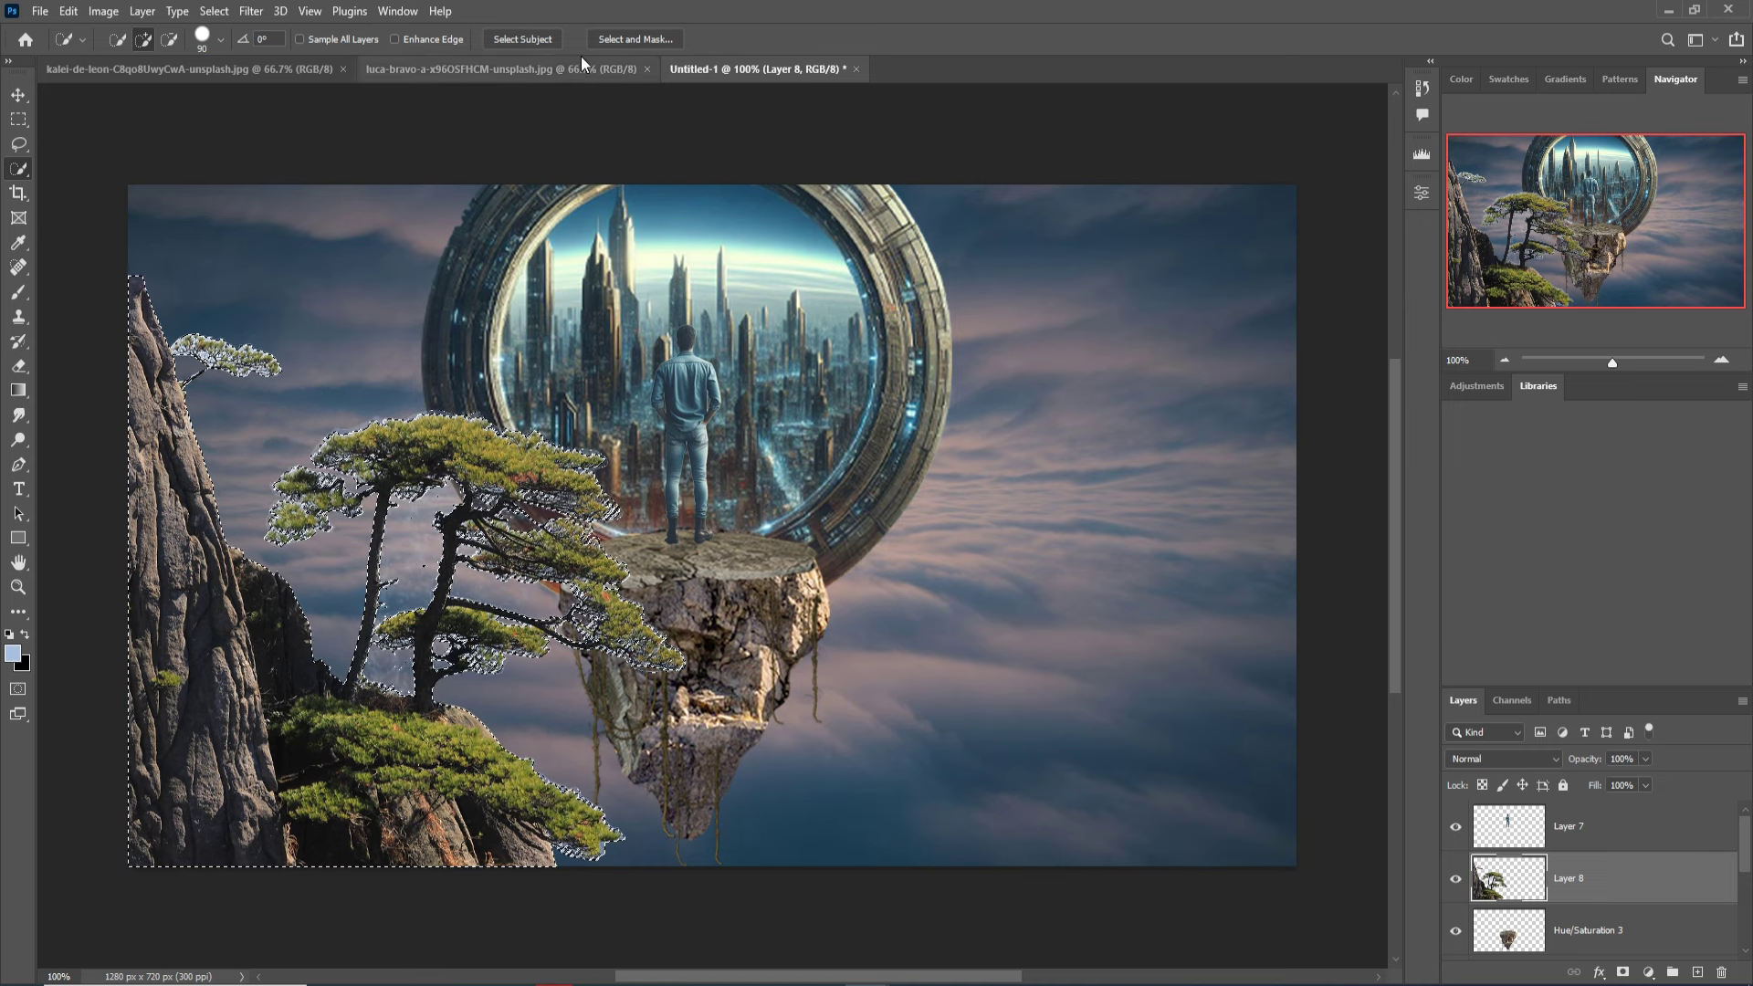
{"action": "left_click", "coordinate": [615, 37]}
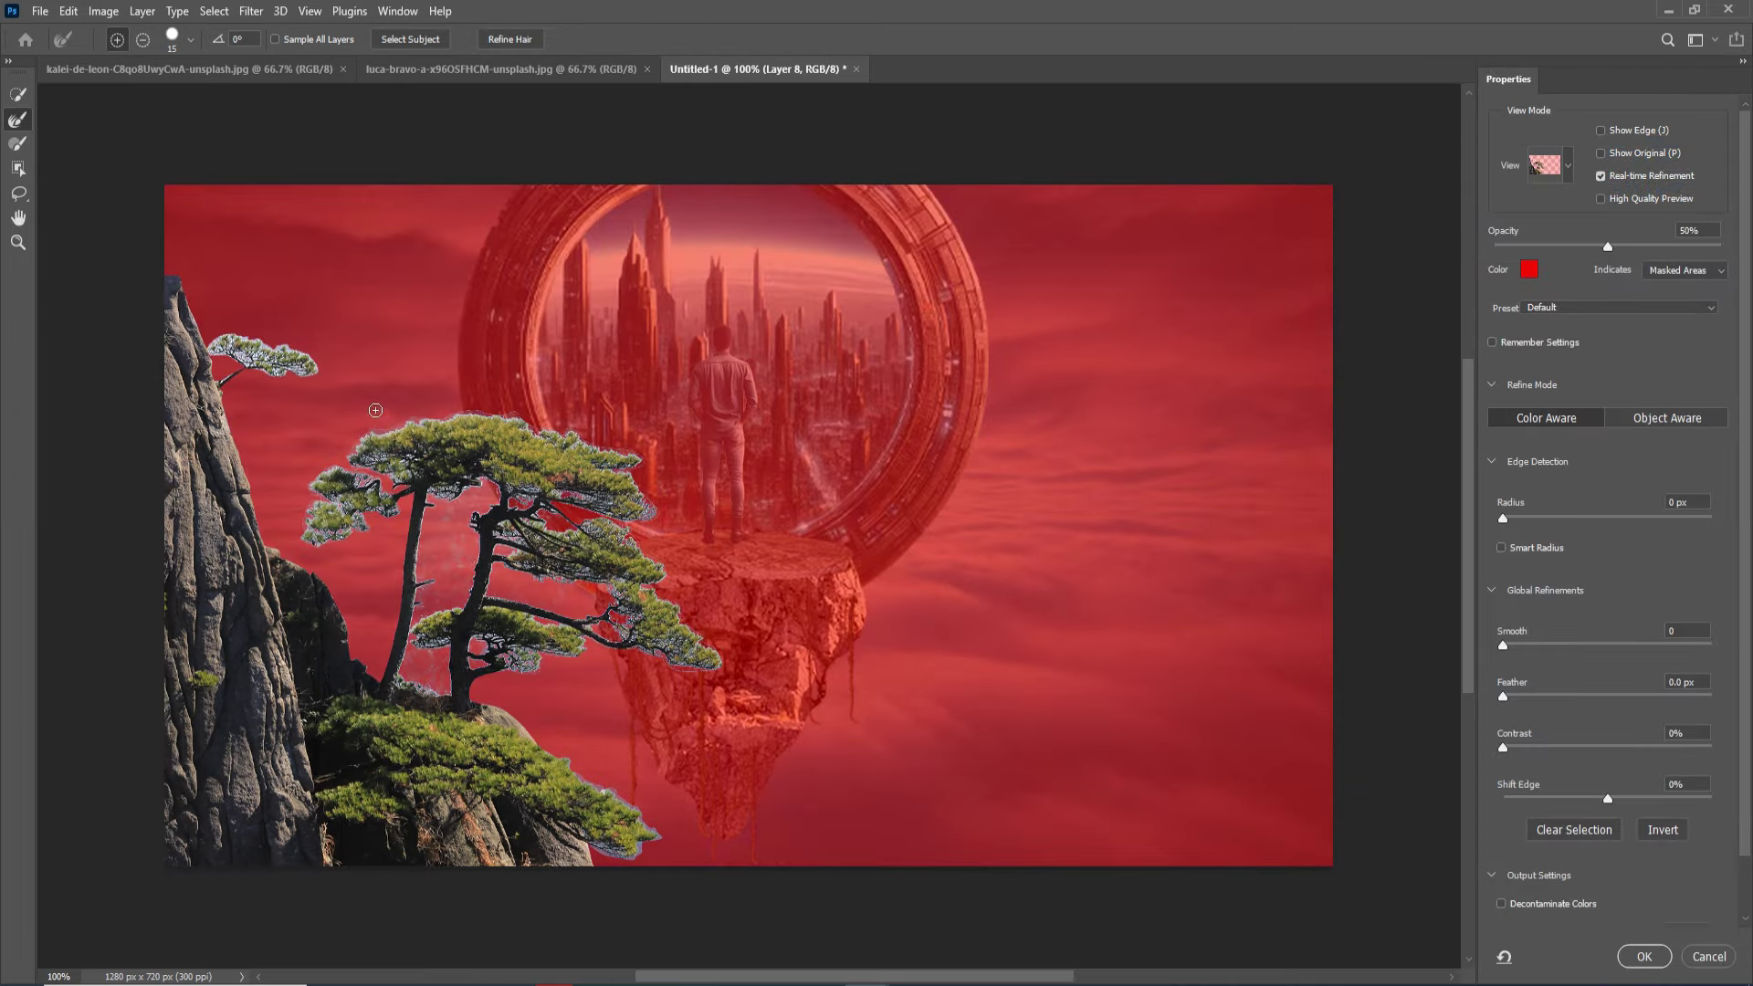
Brush a larger Refine Edge brush over the pine foliage edges to clean the fringes.
{"action": "scroll", "coordinate": [377, 411], "scroll_direction": "up", "scroll_amount": 2}
{"action": "scroll", "coordinate": [376, 411], "scroll_direction": "up", "scroll_amount": 3}
{"action": "mouse_move", "coordinate": [493, 384]}
{"action": "left_mouse_down"}
{"action": "mouse_move", "coordinate": [692, 537]}
{"action": "mouse_move", "coordinate": [736, 489]}
{"action": "left_mouse_up"}
{"action": "key", "text": "bracketright"}
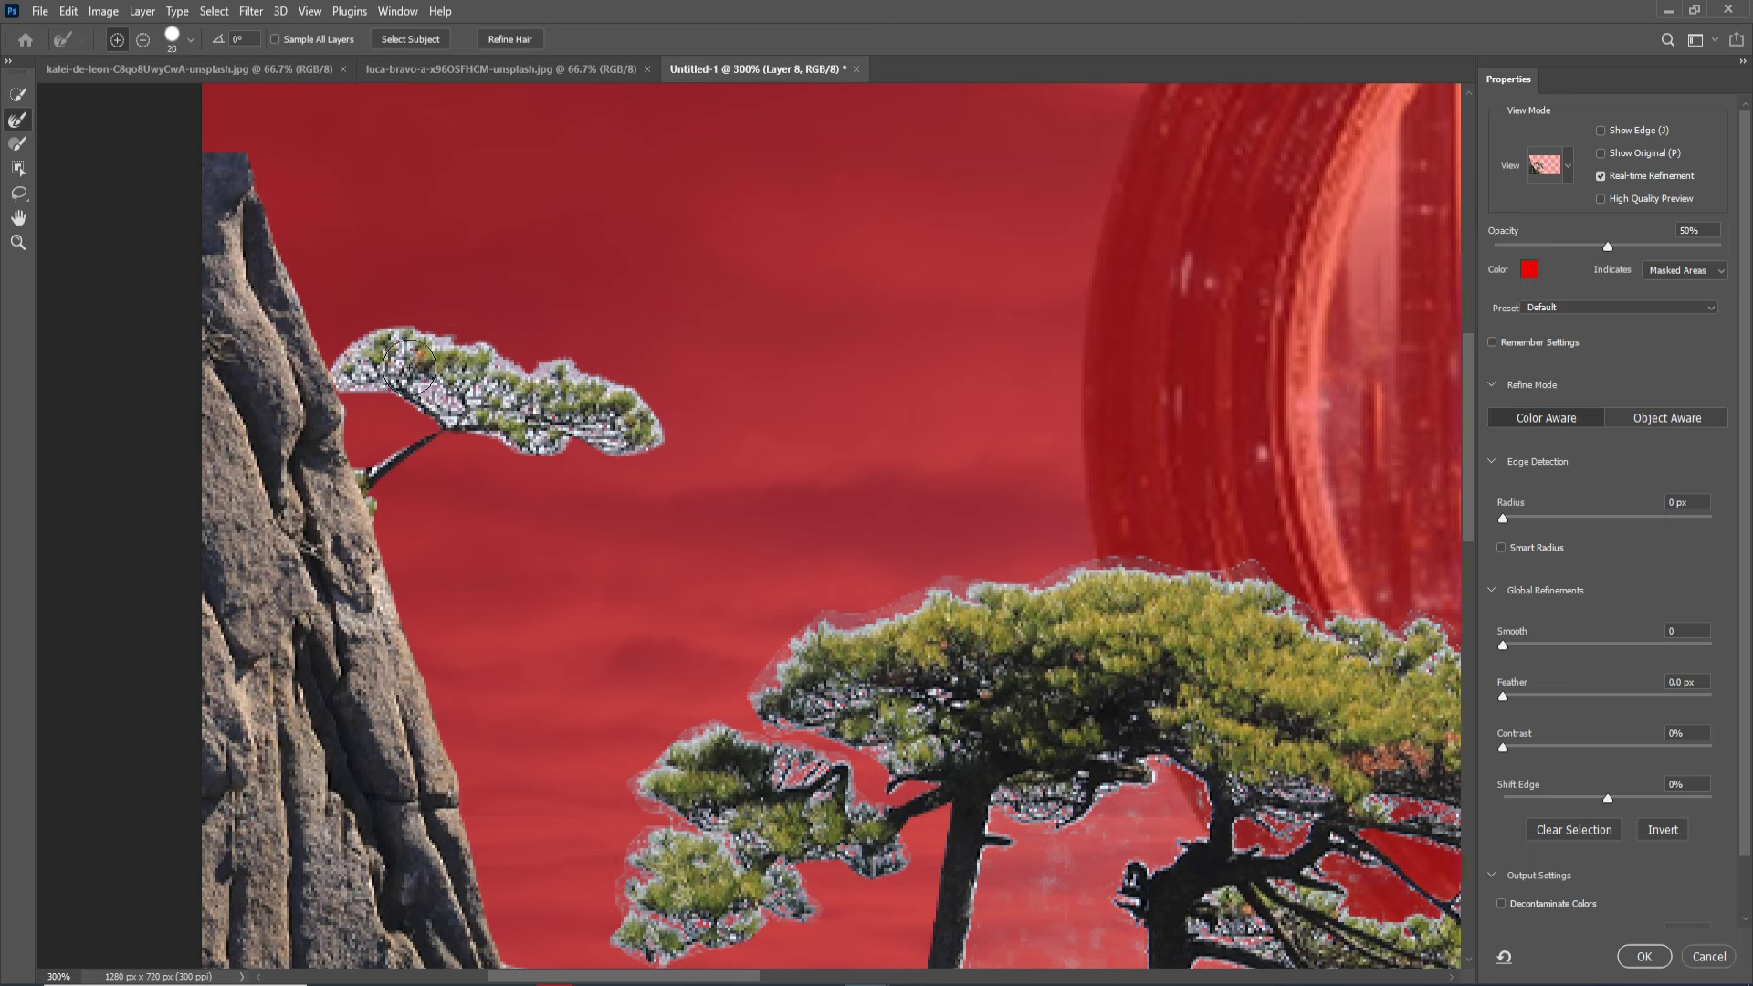
{"action": "left_click_drag", "start_coordinate": [415, 374], "coordinate": [671, 495]}
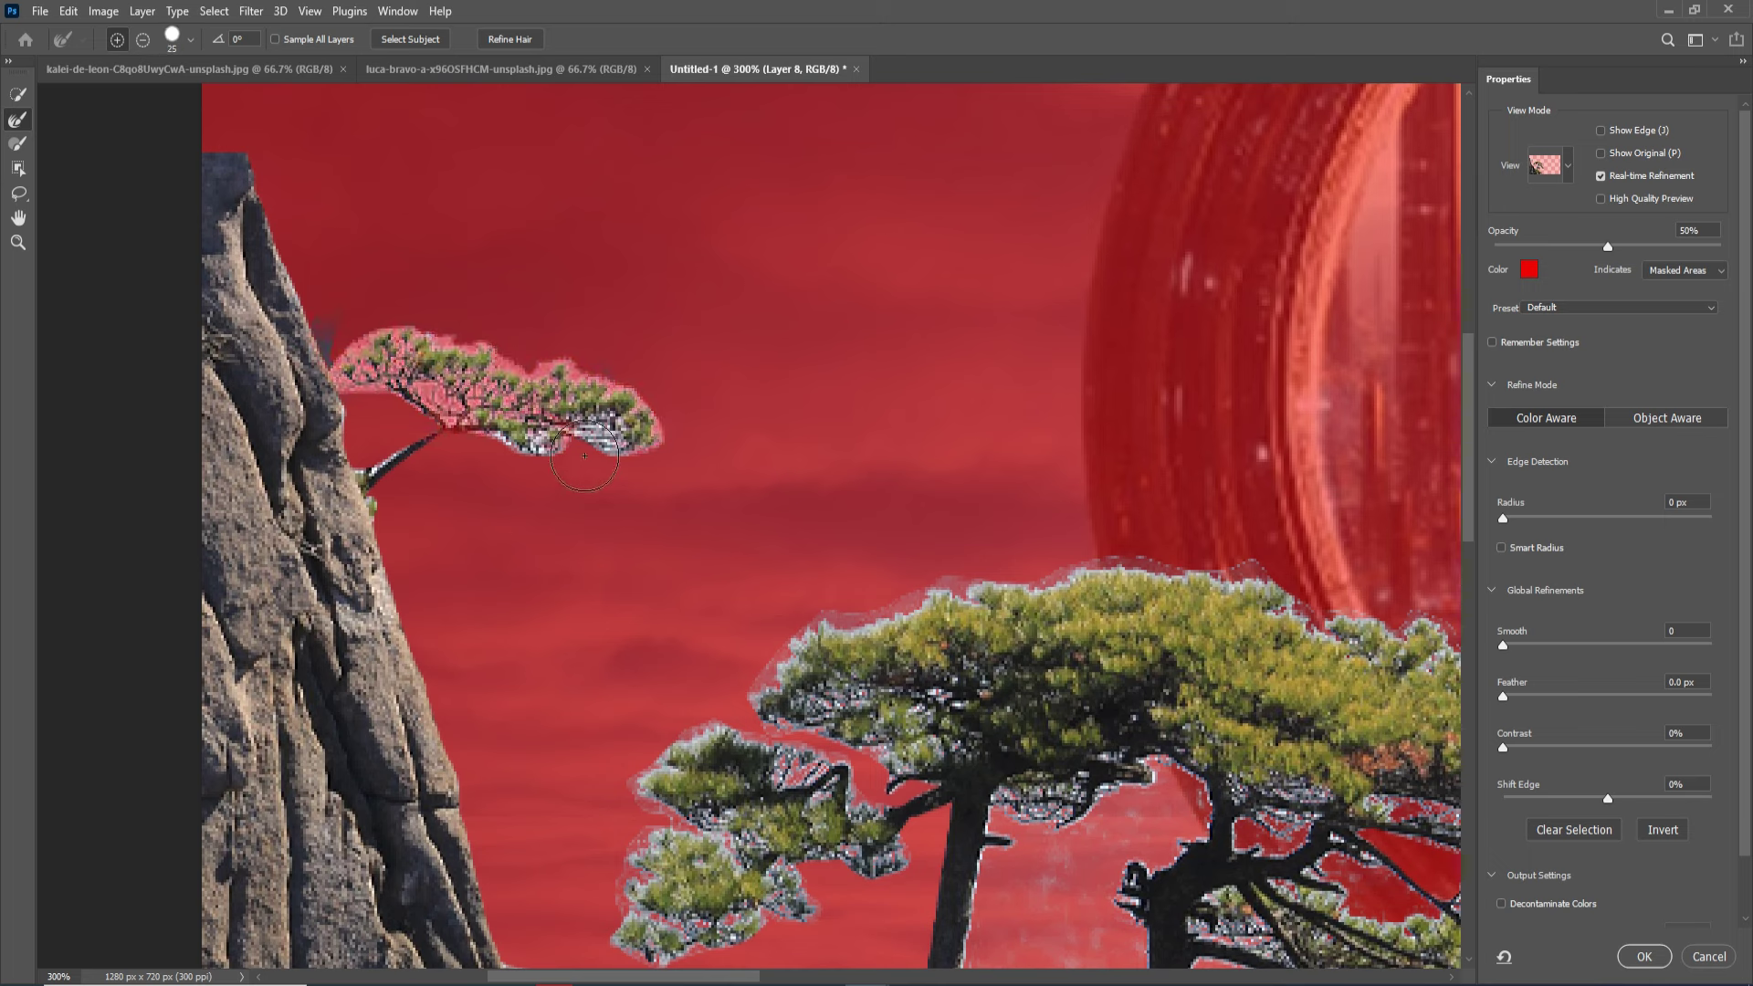
{"action": "mouse_move", "coordinate": [891, 620]}
{"action": "left_mouse_down"}
{"action": "mouse_move", "coordinate": [1475, 691]}
{"action": "mouse_move", "coordinate": [736, 420]}
{"action": "left_mouse_up"}
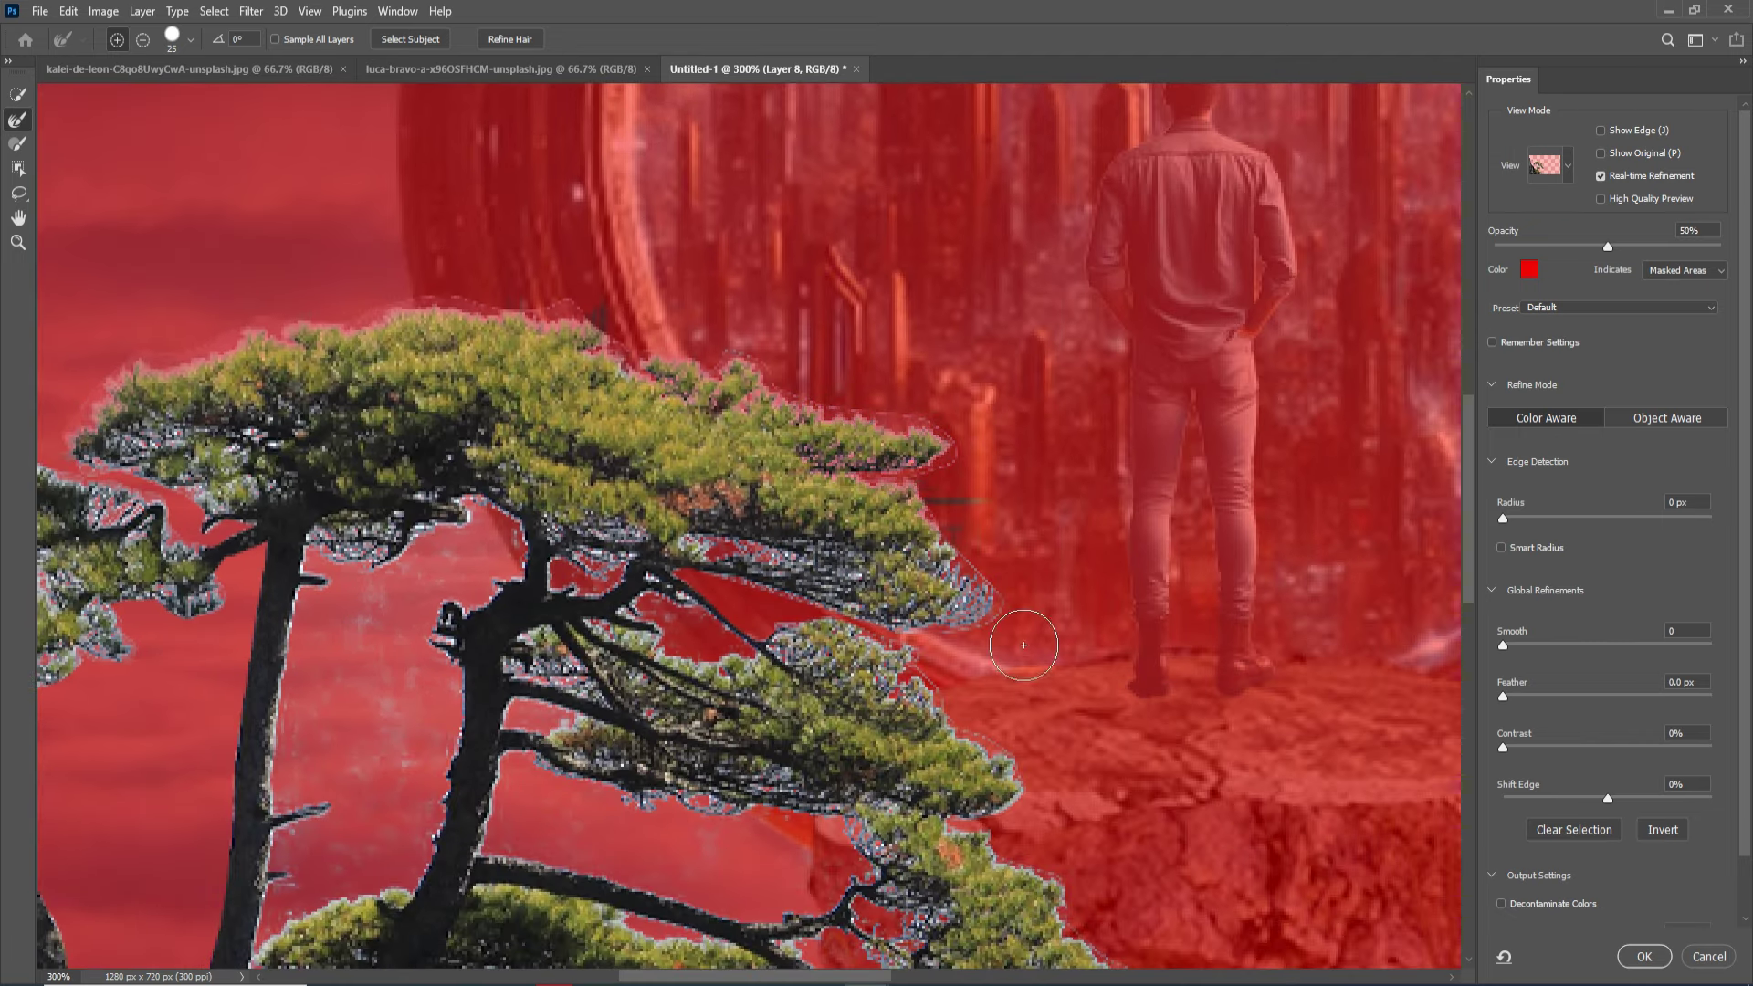
{"action": "mouse_move", "coordinate": [1004, 630]}
{"action": "left_mouse_down"}
{"action": "mouse_move", "coordinate": [256, 532]}
{"action": "mouse_move", "coordinate": [666, 341]}
{"action": "left_mouse_up"}
{"action": "mouse_move", "coordinate": [530, 310]}
{"action": "left_mouse_down"}
{"action": "mouse_move", "coordinate": [449, 428]}
{"action": "mouse_move", "coordinate": [608, 453]}
{"action": "mouse_move", "coordinate": [584, 356]}
{"action": "left_mouse_up"}
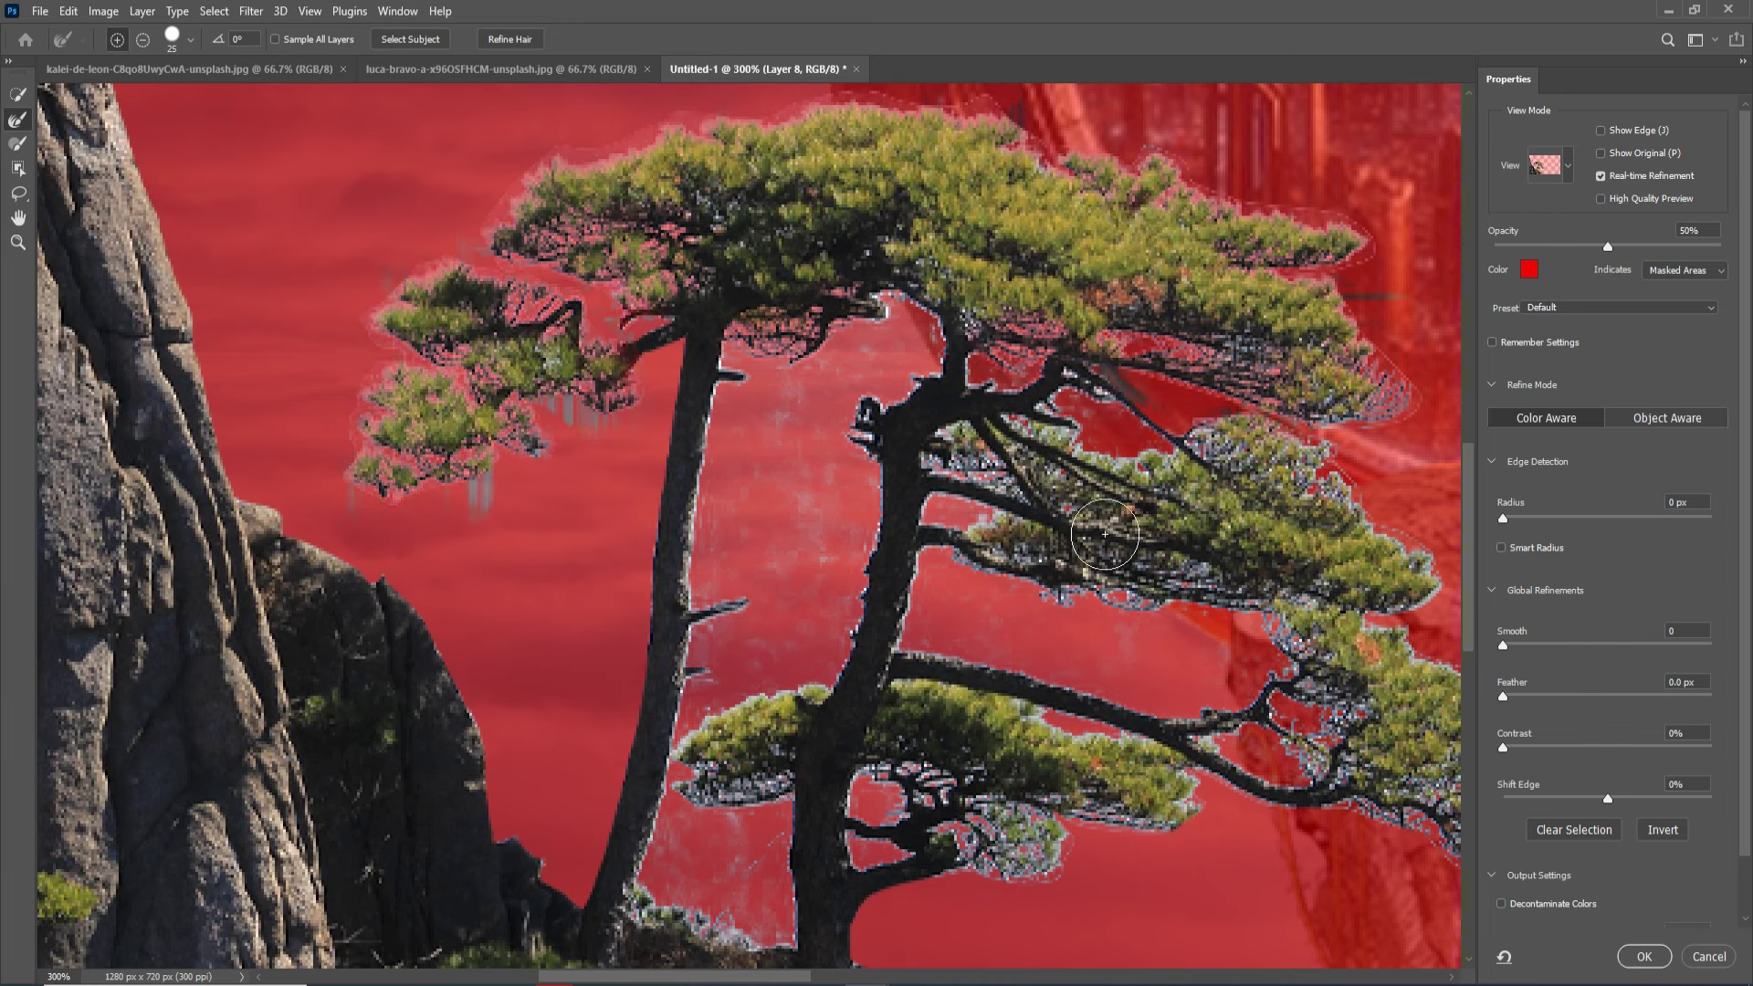
{"action": "mouse_move", "coordinate": [1105, 534]}
{"action": "left_mouse_down"}
{"action": "mouse_move", "coordinate": [1096, 448]}
{"action": "mouse_move", "coordinate": [1278, 509]}
{"action": "mouse_move", "coordinate": [1159, 640]}
{"action": "left_mouse_up"}
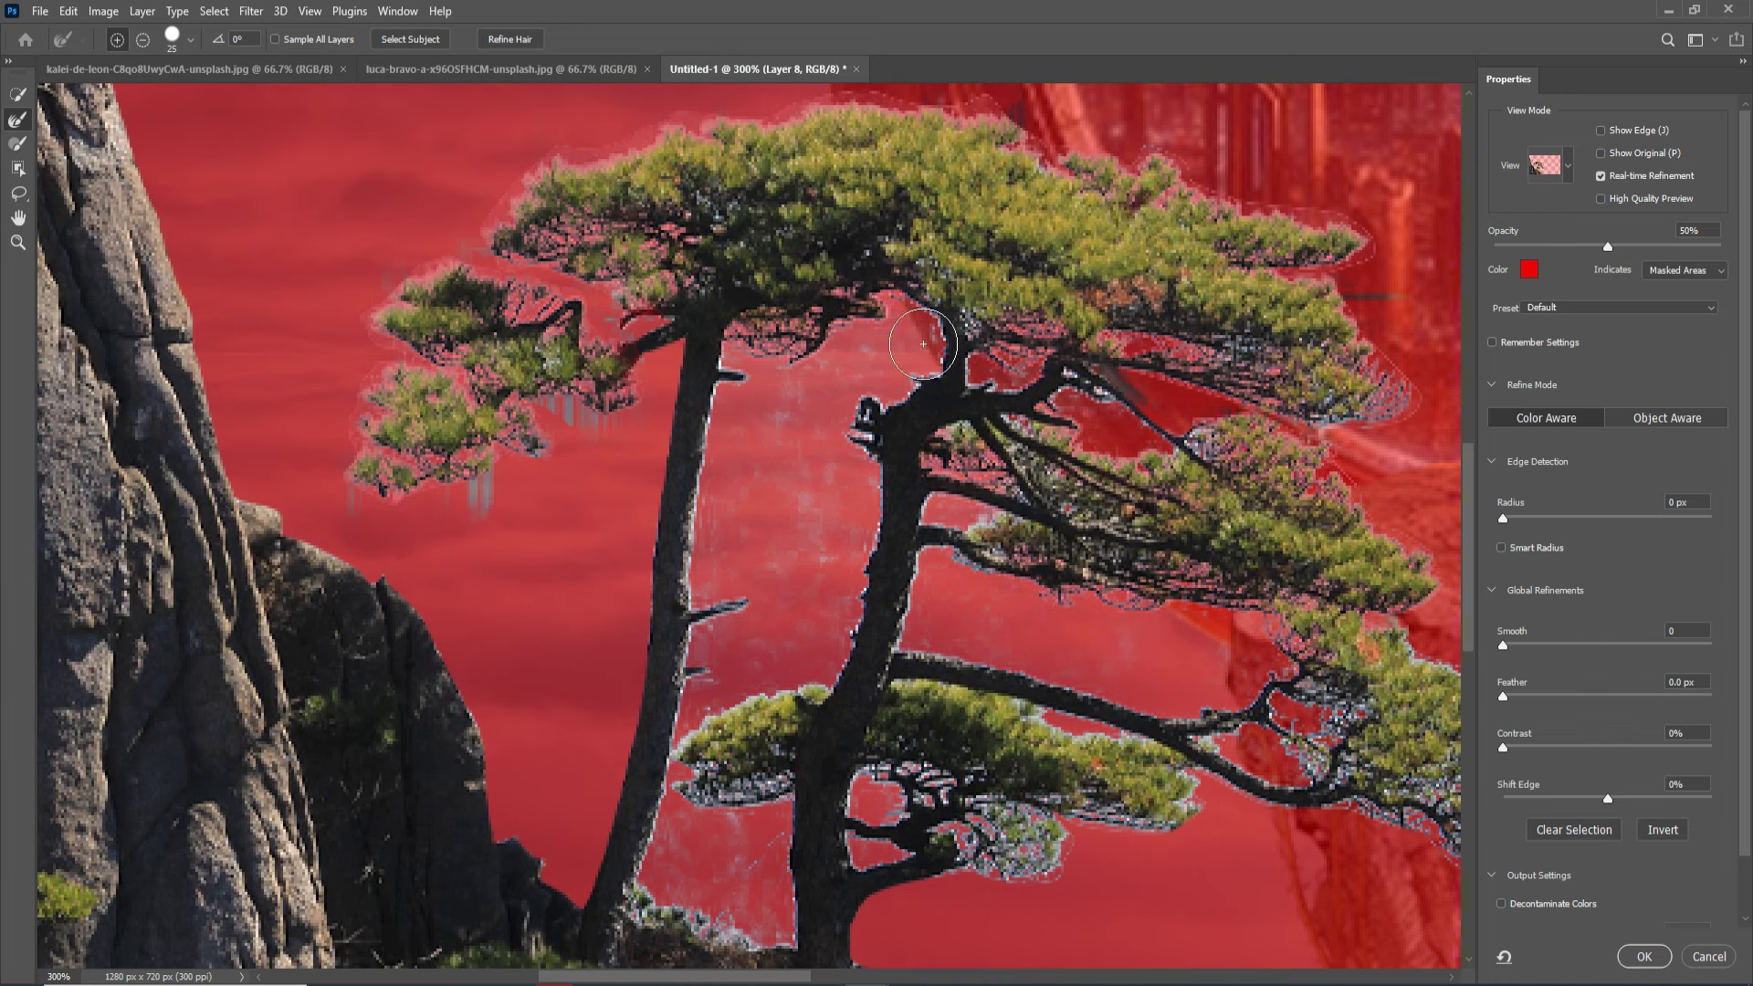
{"action": "mouse_move", "coordinate": [837, 766]}
{"action": "left_mouse_down"}
{"action": "mouse_move", "coordinate": [721, 822]}
{"action": "mouse_move", "coordinate": [1035, 863]}
{"action": "mouse_move", "coordinate": [1037, 880]}
{"action": "mouse_move", "coordinate": [1224, 885]}
{"action": "mouse_move", "coordinate": [1239, 853]}
{"action": "left_mouse_up"}
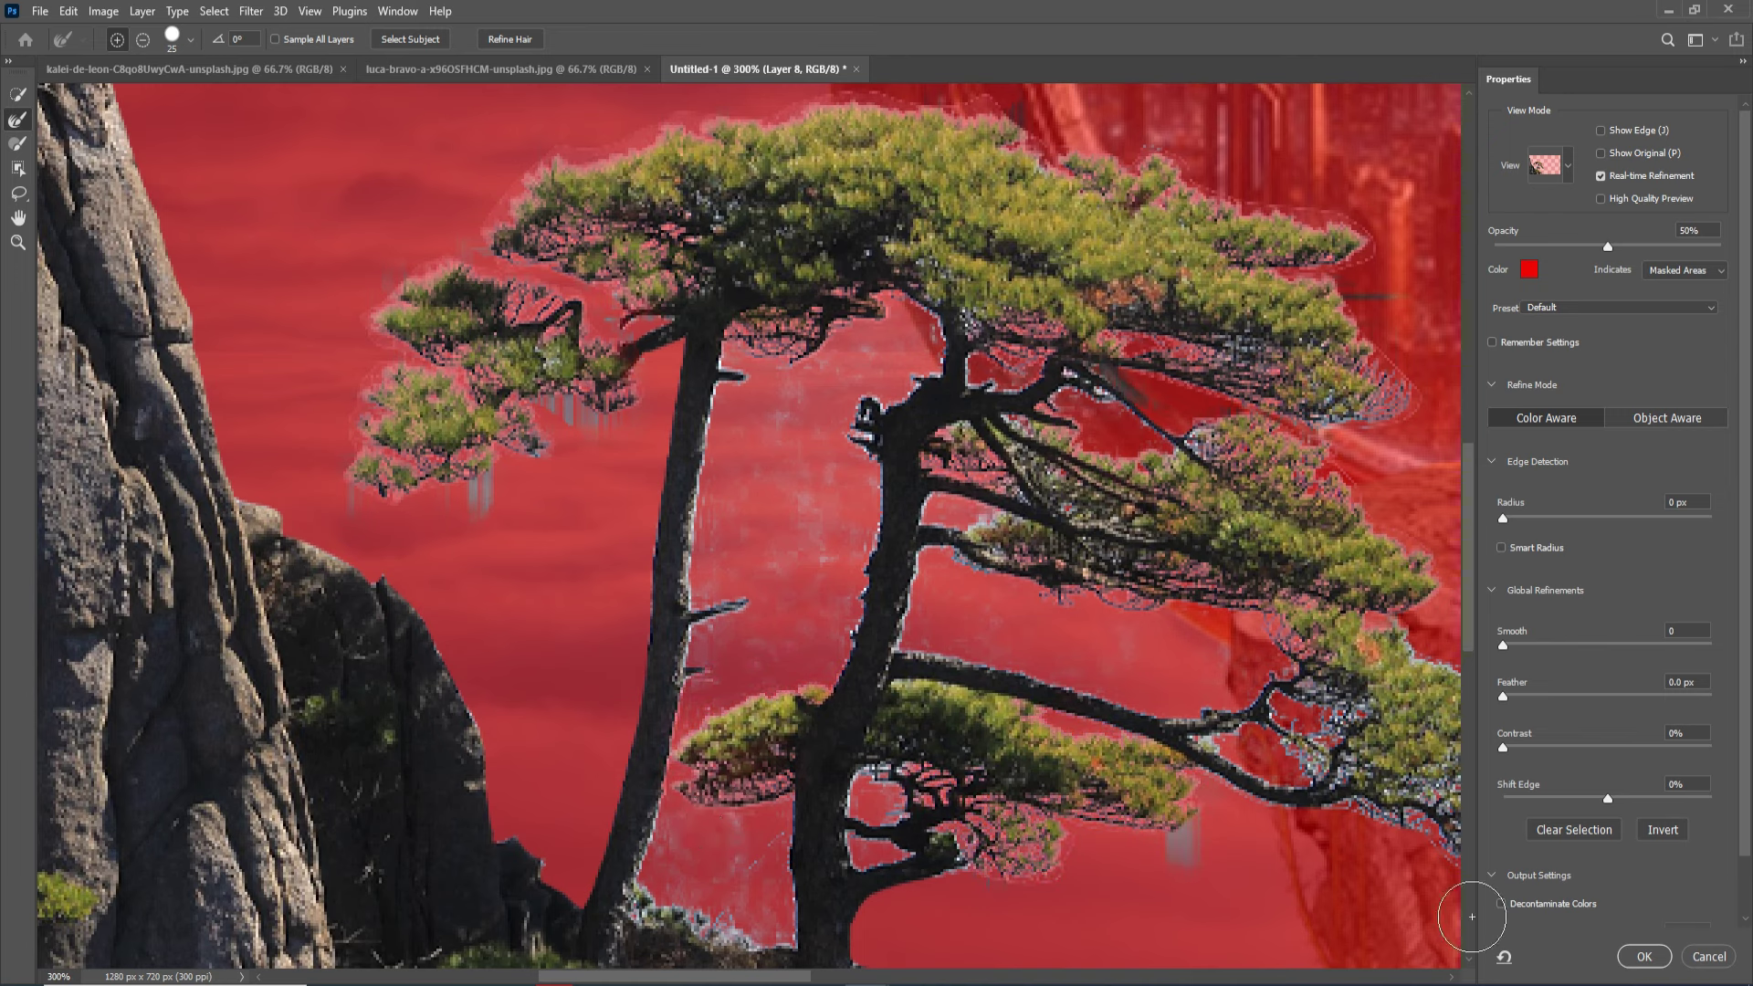
{"action": "left_click_drag", "start_coordinate": [1388, 833], "coordinate": [1065, 754]}
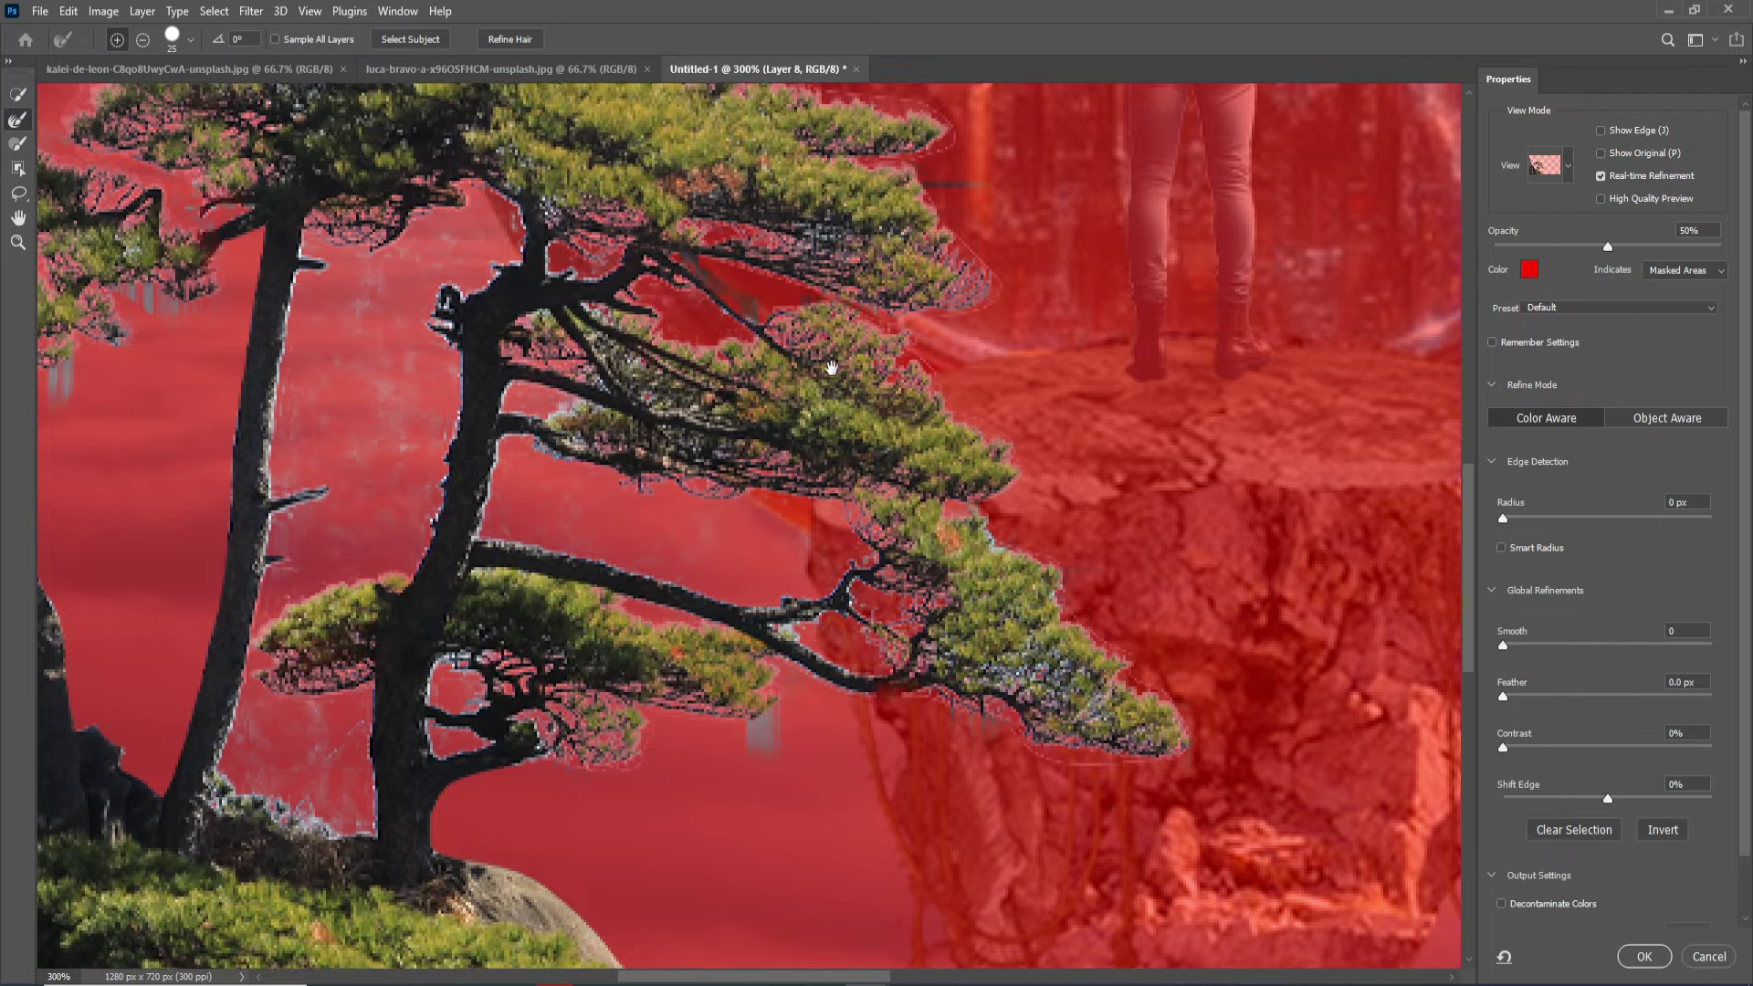
{"action": "left_click_drag", "start_coordinate": [815, 274], "coordinate": [989, 754]}
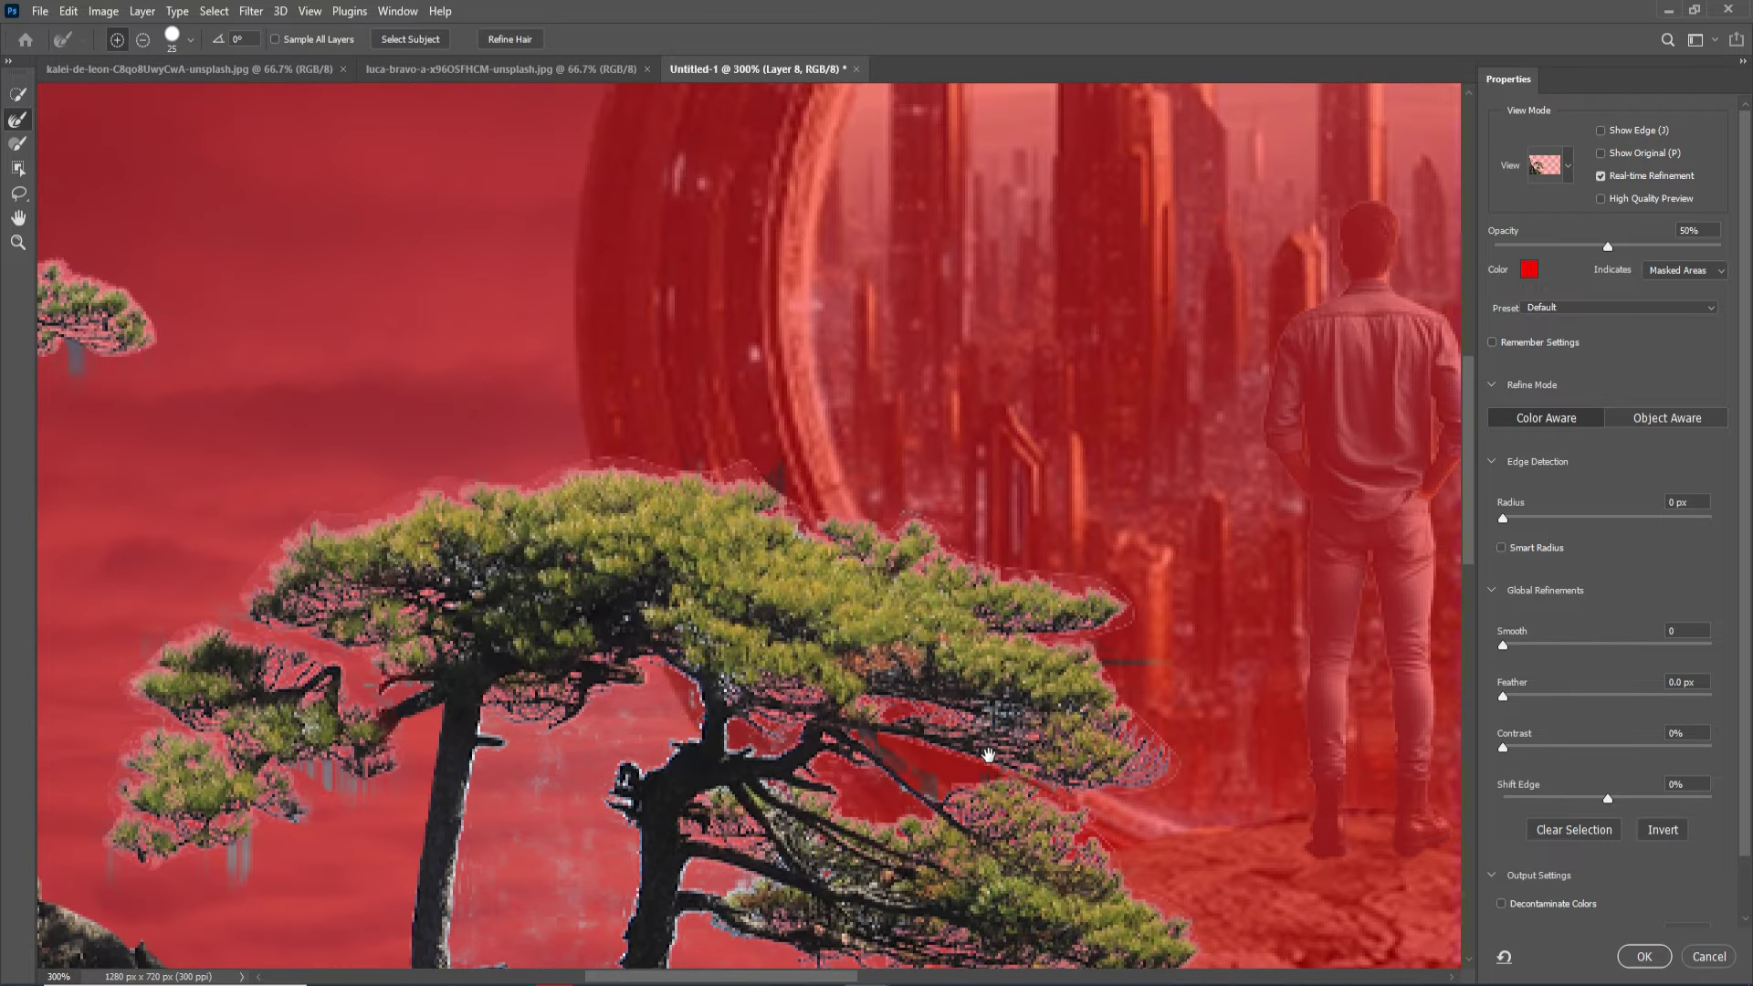
Enable Decontaminate Colors and output the refined cut-out to a new layer.
{"action": "left_click", "coordinate": [1502, 904]}
{"action": "scroll", "coordinate": [1631, 853], "scroll_direction": "down", "scroll_amount": 1}
{"action": "scroll", "coordinate": [1664, 872], "scroll_direction": "down", "scroll_amount": 1}
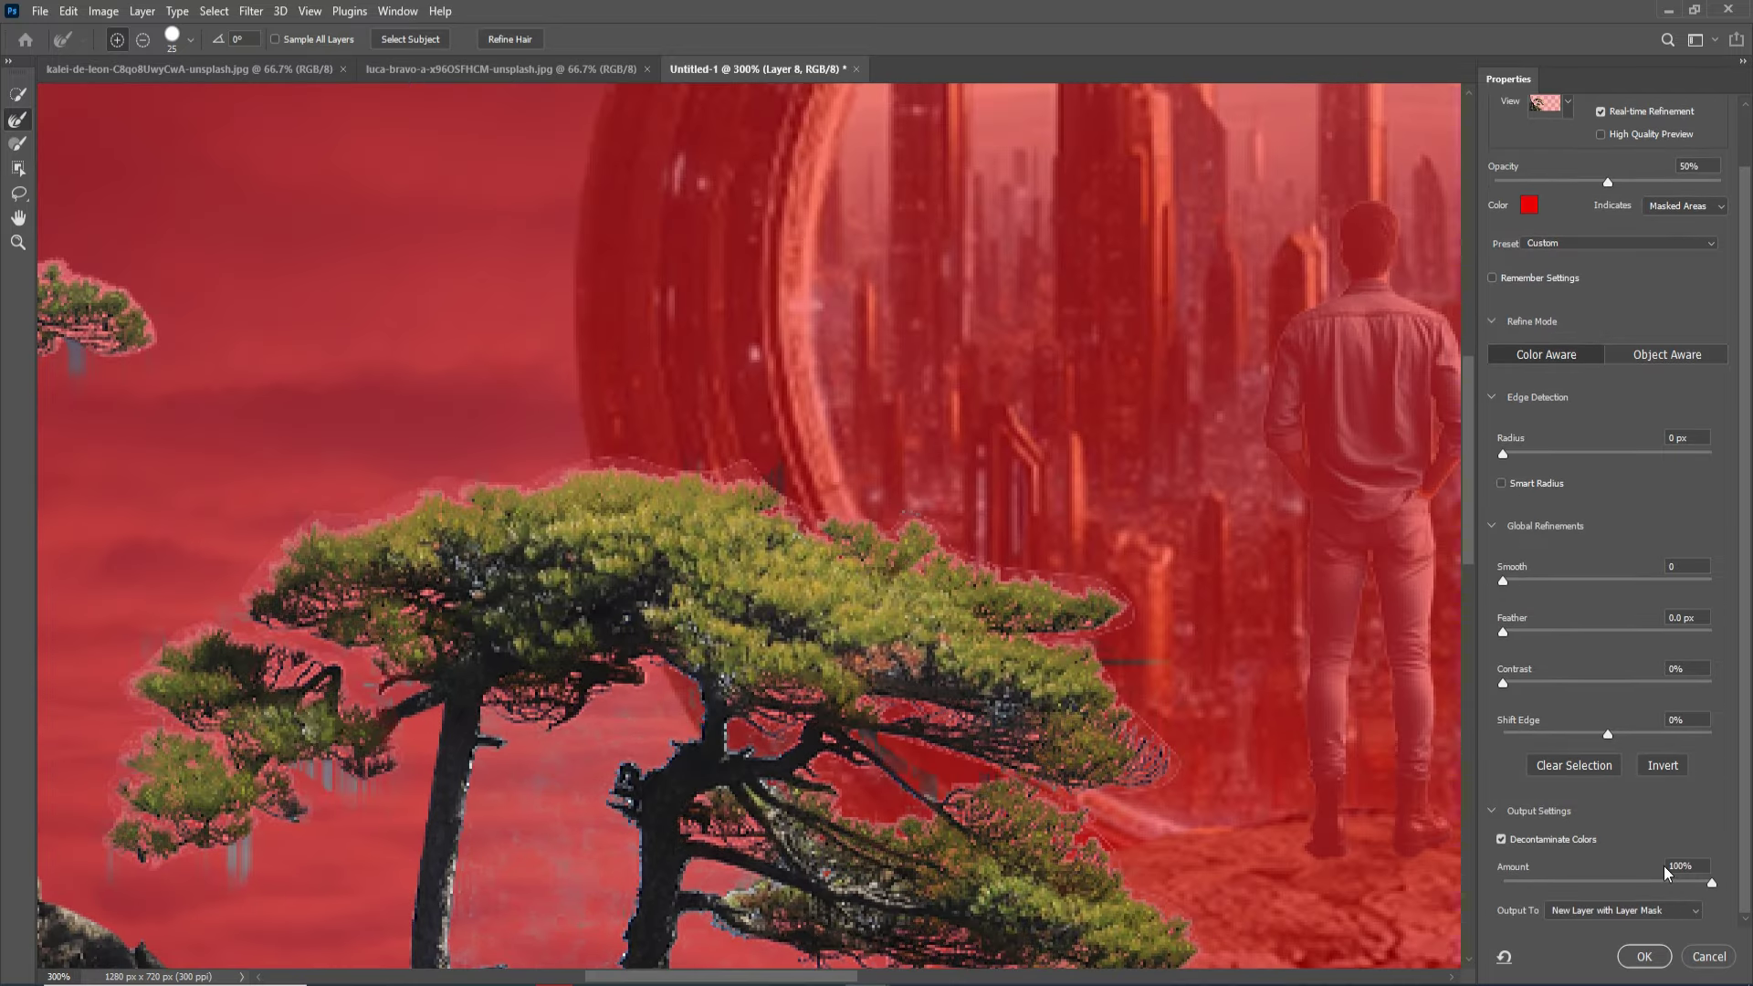
{"action": "left_click", "coordinate": [1691, 913]}
{"action": "left_click", "coordinate": [1611, 924]}
{"action": "left_click", "coordinate": [1641, 957]}
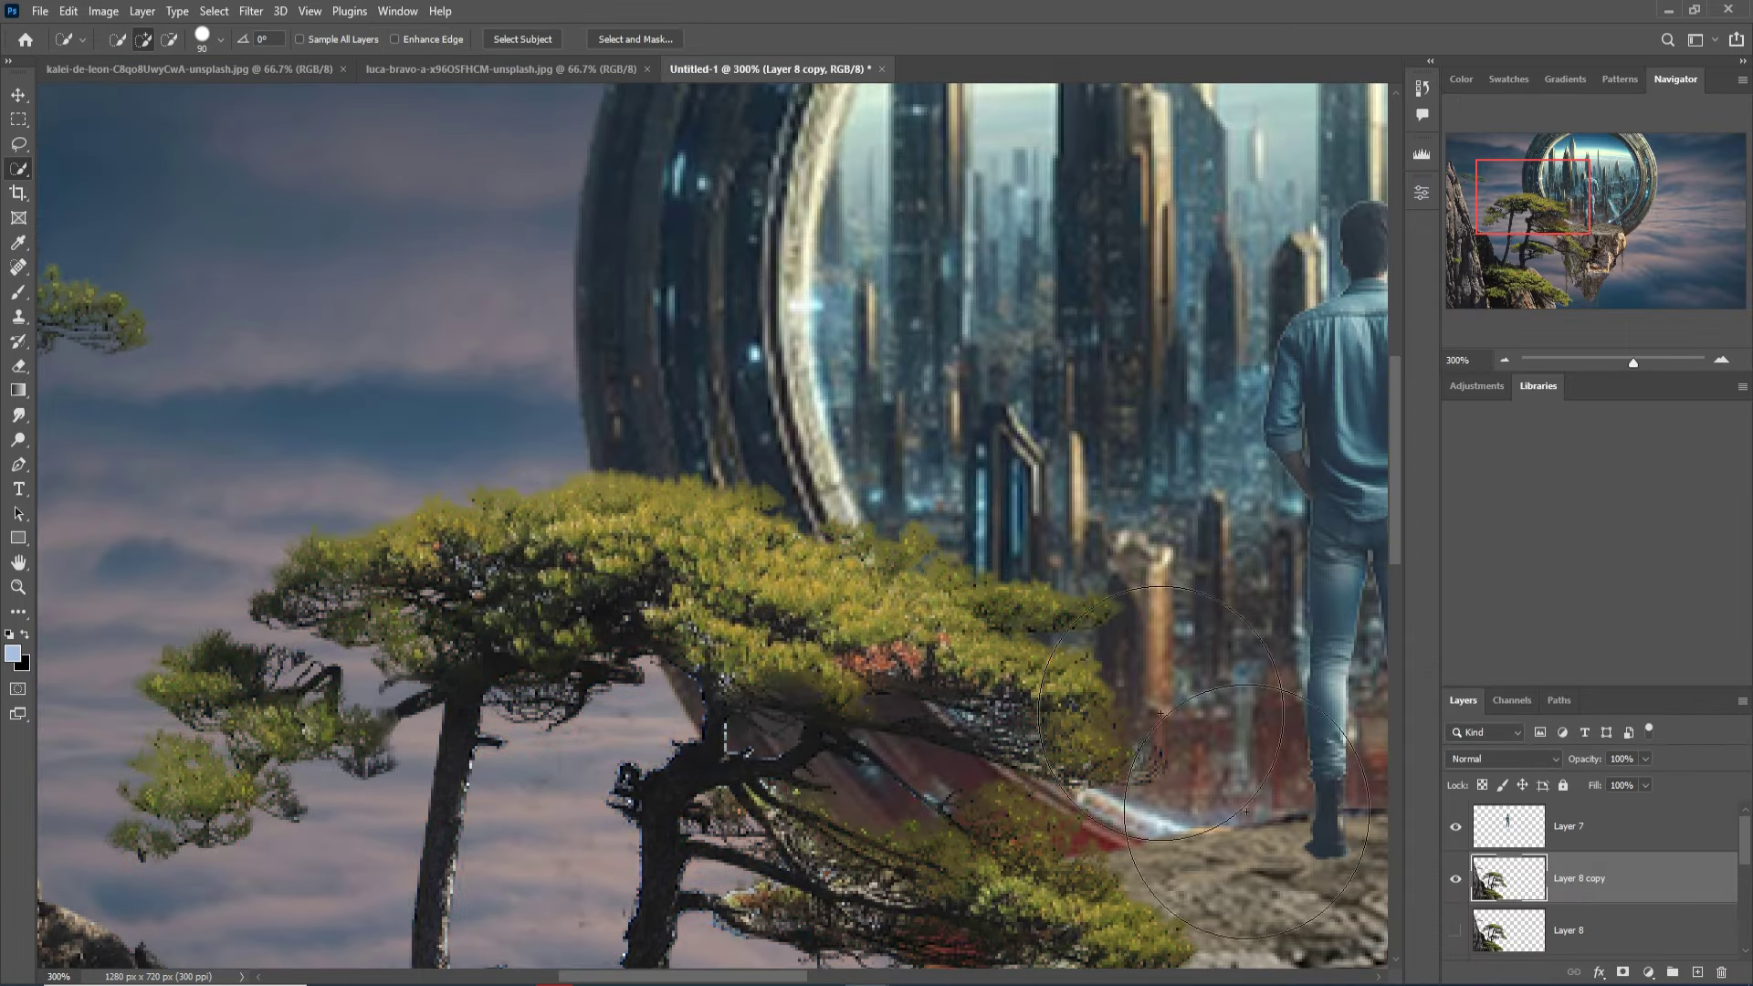
Scale the cliff-and-pines layer to 79% and nudge it into the lower left.
{"action": "left_click", "coordinate": [17, 99]}
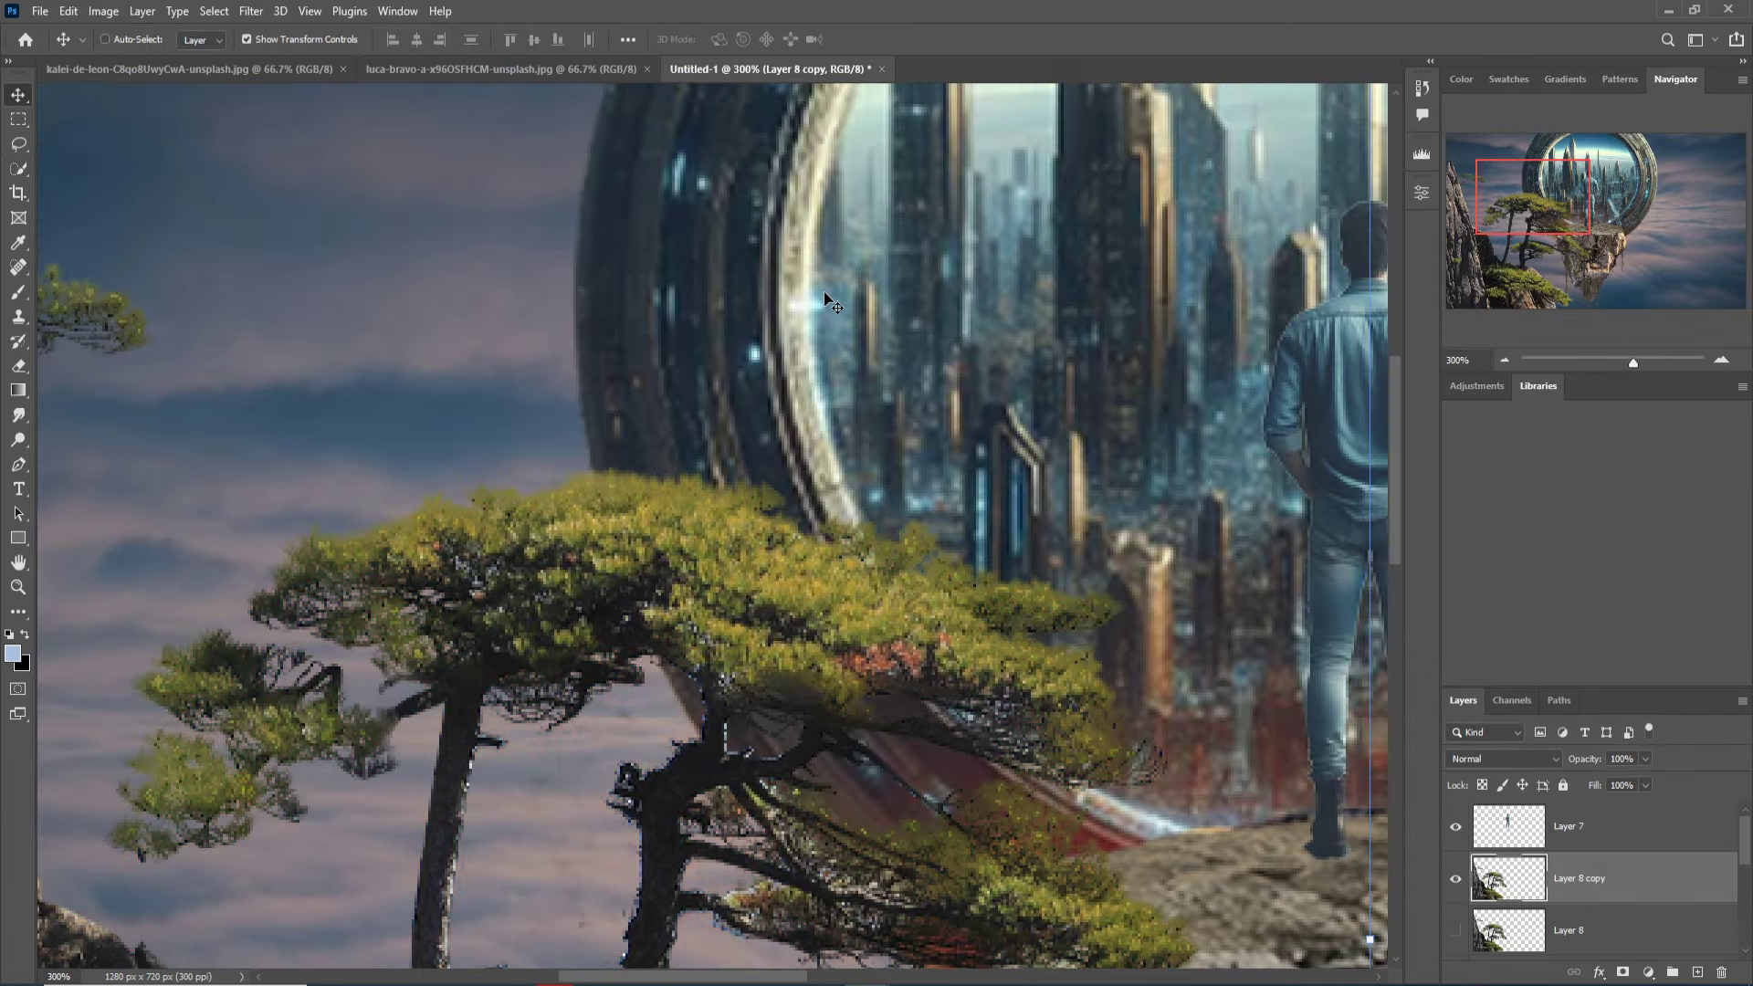
{"action": "key", "text": "ctrl+minus"}
{"action": "key", "text": "ctrl+minus"}
{"action": "key", "text": "ctrl+minus"}
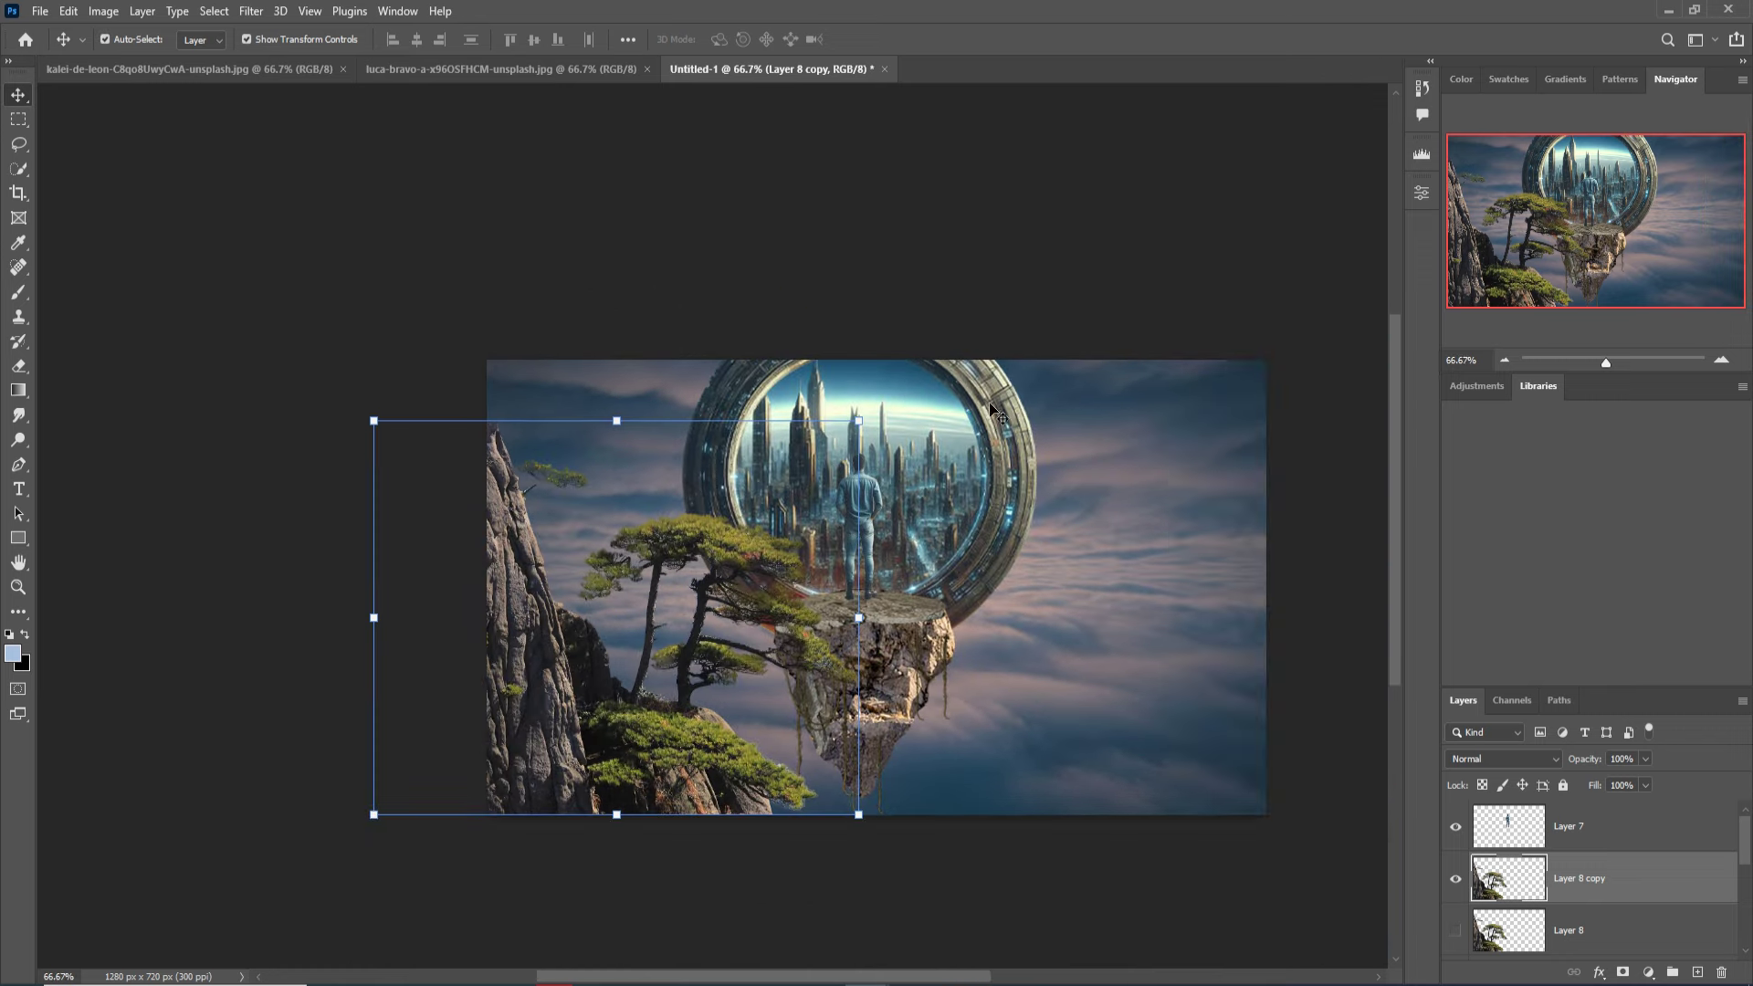
{"action": "left_click_drag", "start_coordinate": [859, 421], "coordinate": [756, 503]}
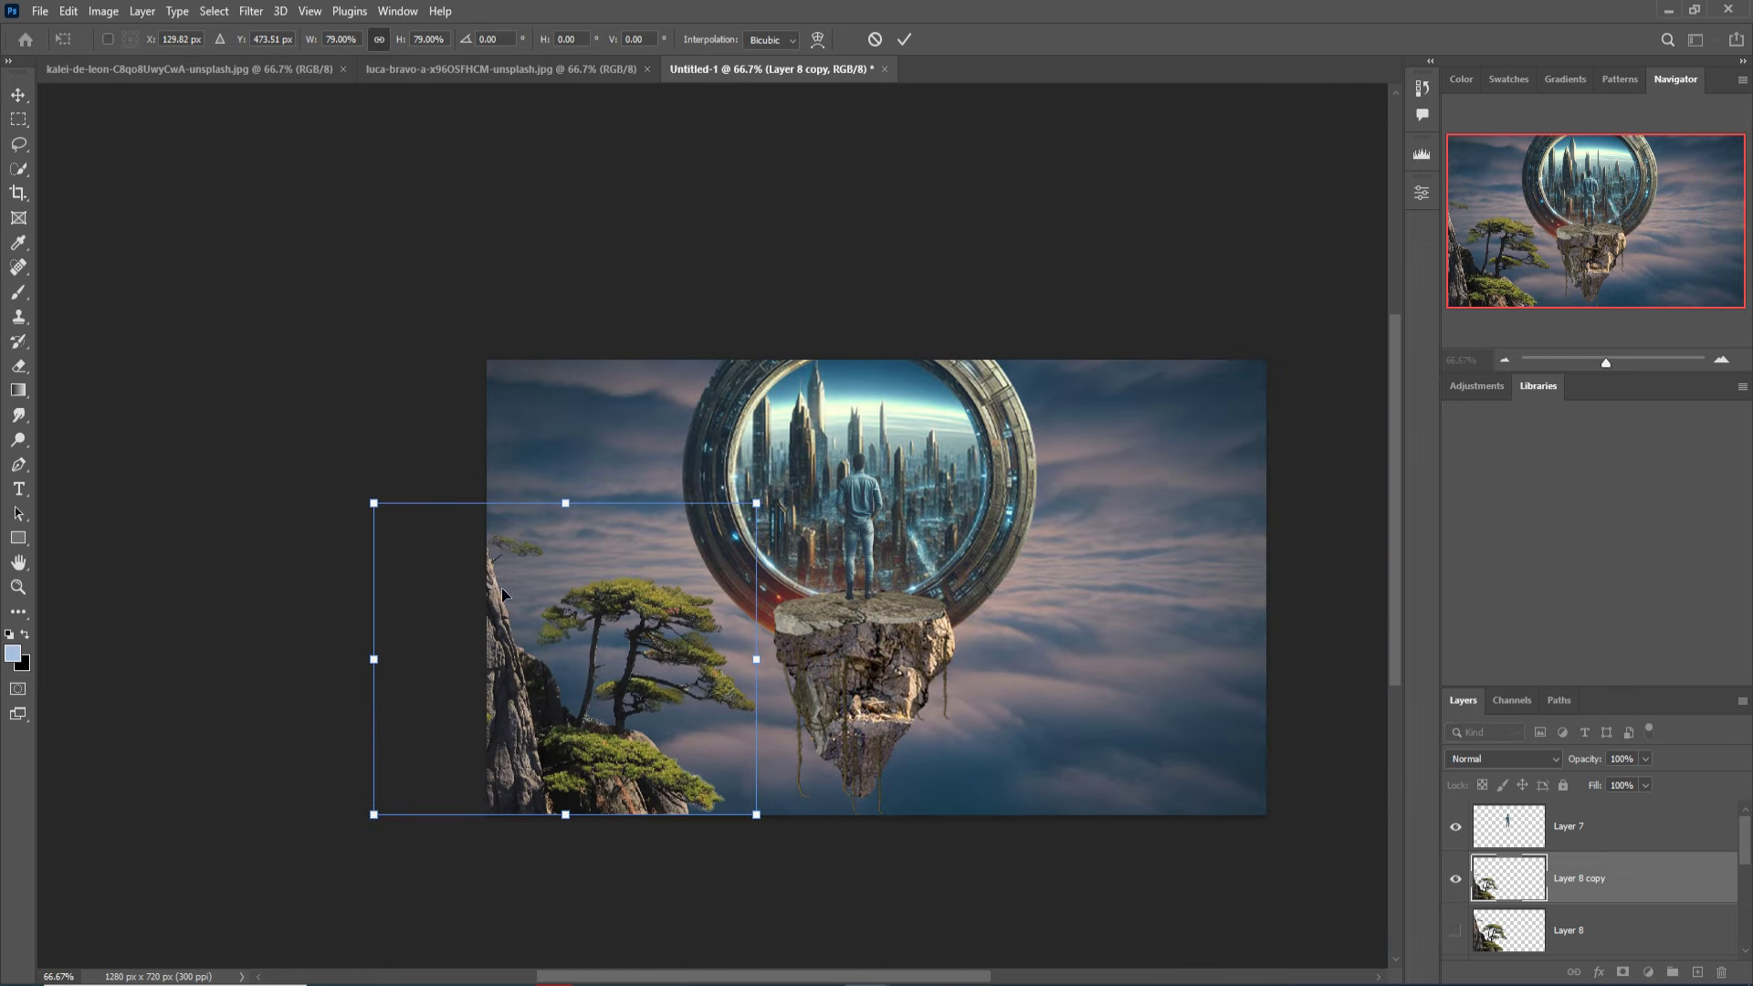
{"action": "key", "text": "Left"}
{"action": "key", "text": "Left"}
{"action": "key", "text": "Left"}
{"action": "key", "text": "Right"}
{"action": "key", "text": "Right"}
{"action": "key", "text": "Right"}
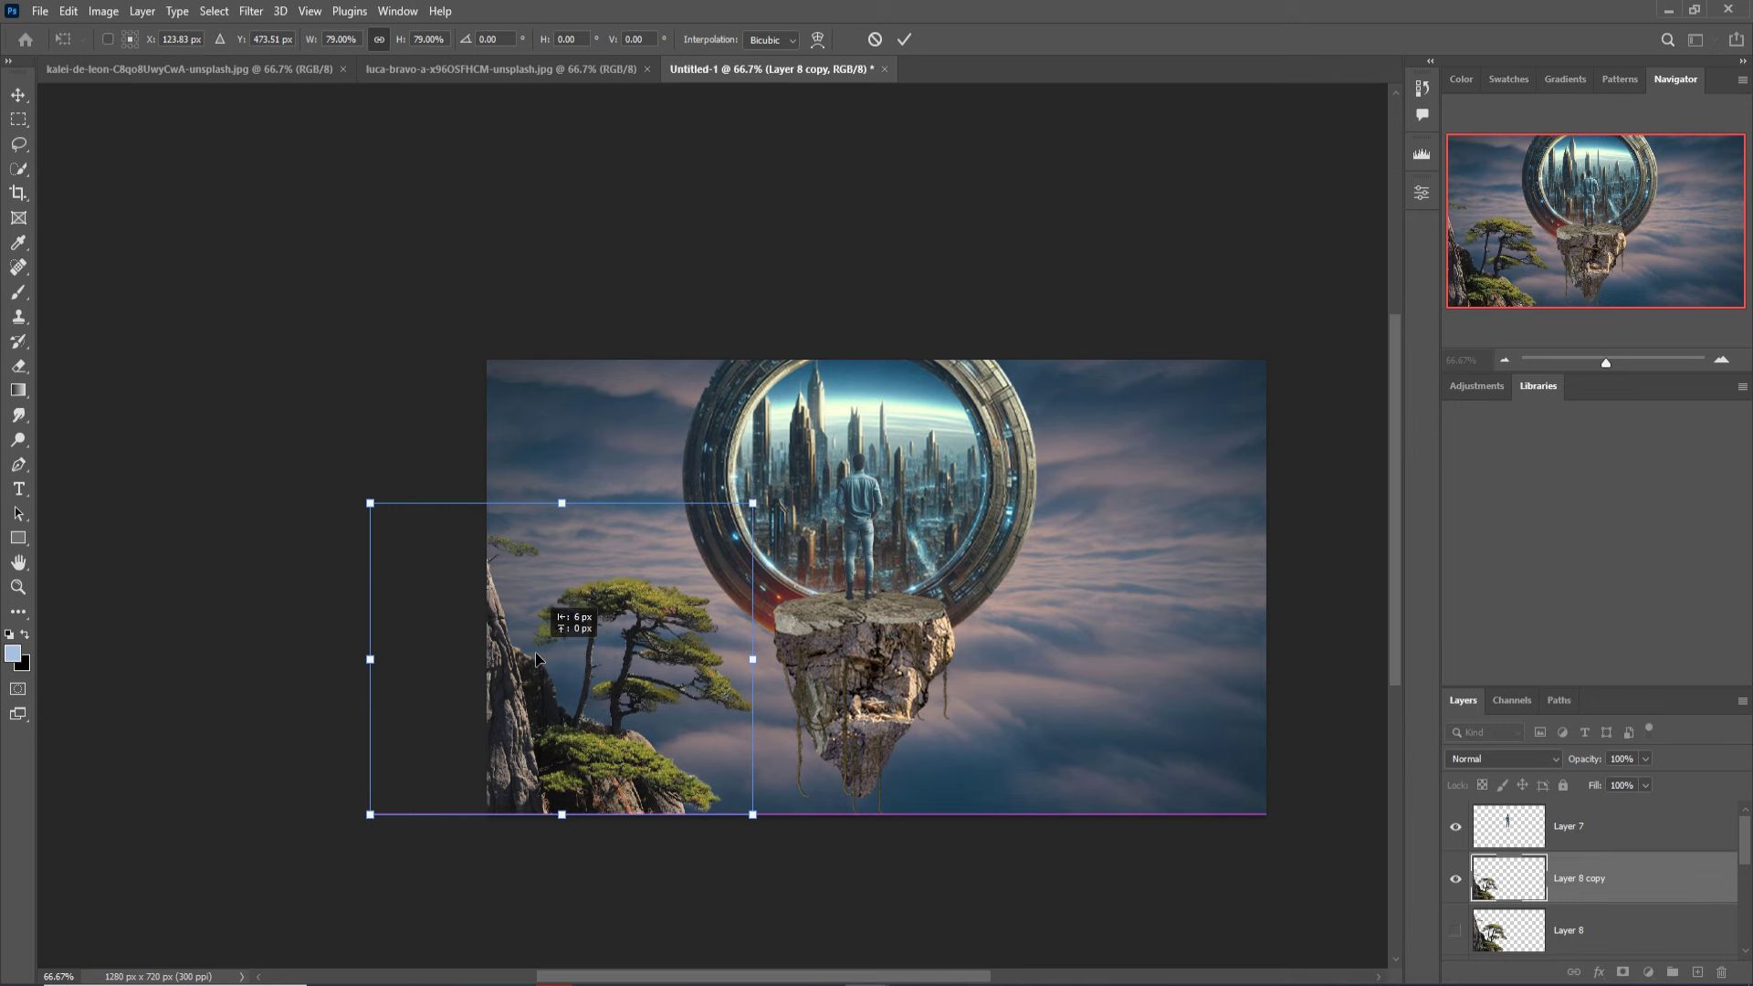
{"action": "left_click", "coordinate": [904, 40]}
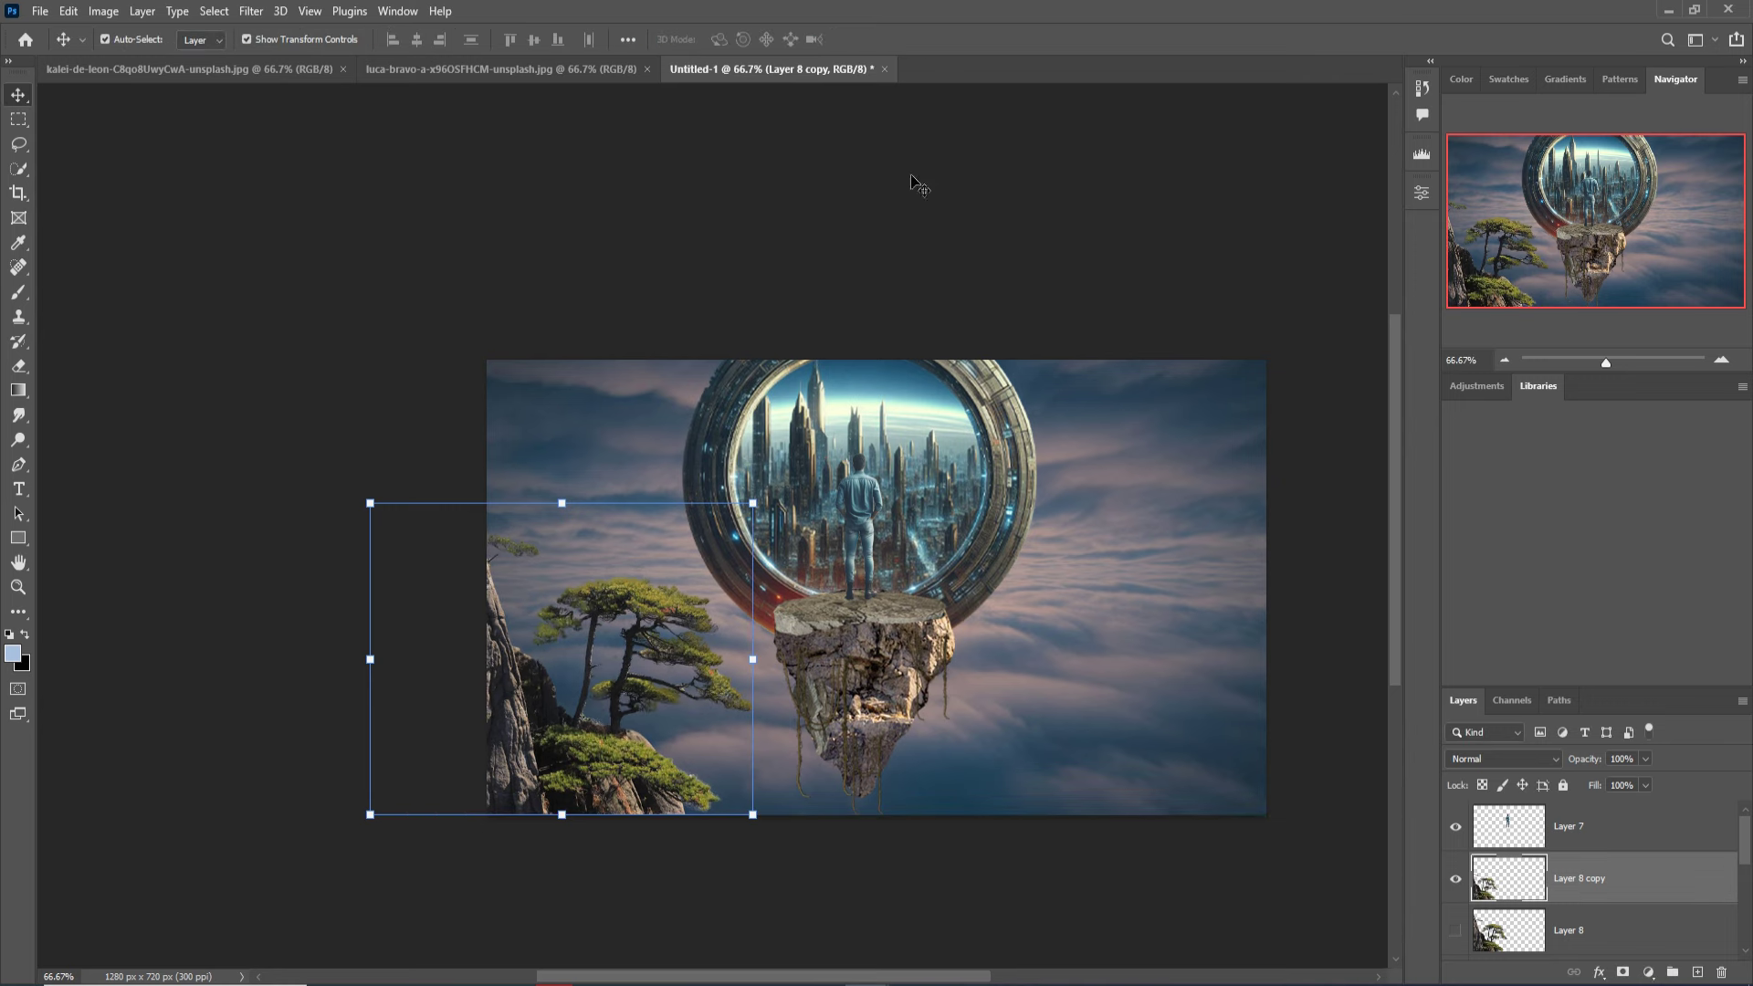
Add a Curves layer clipped to Hue/Saturation 3, pulled down to darken the rock.
{"action": "scroll", "coordinate": [1586, 927], "scroll_direction": "down", "scroll_amount": 1}
{"action": "left_click", "coordinate": [1586, 926]}
{"action": "left_click", "coordinate": [1648, 973]}
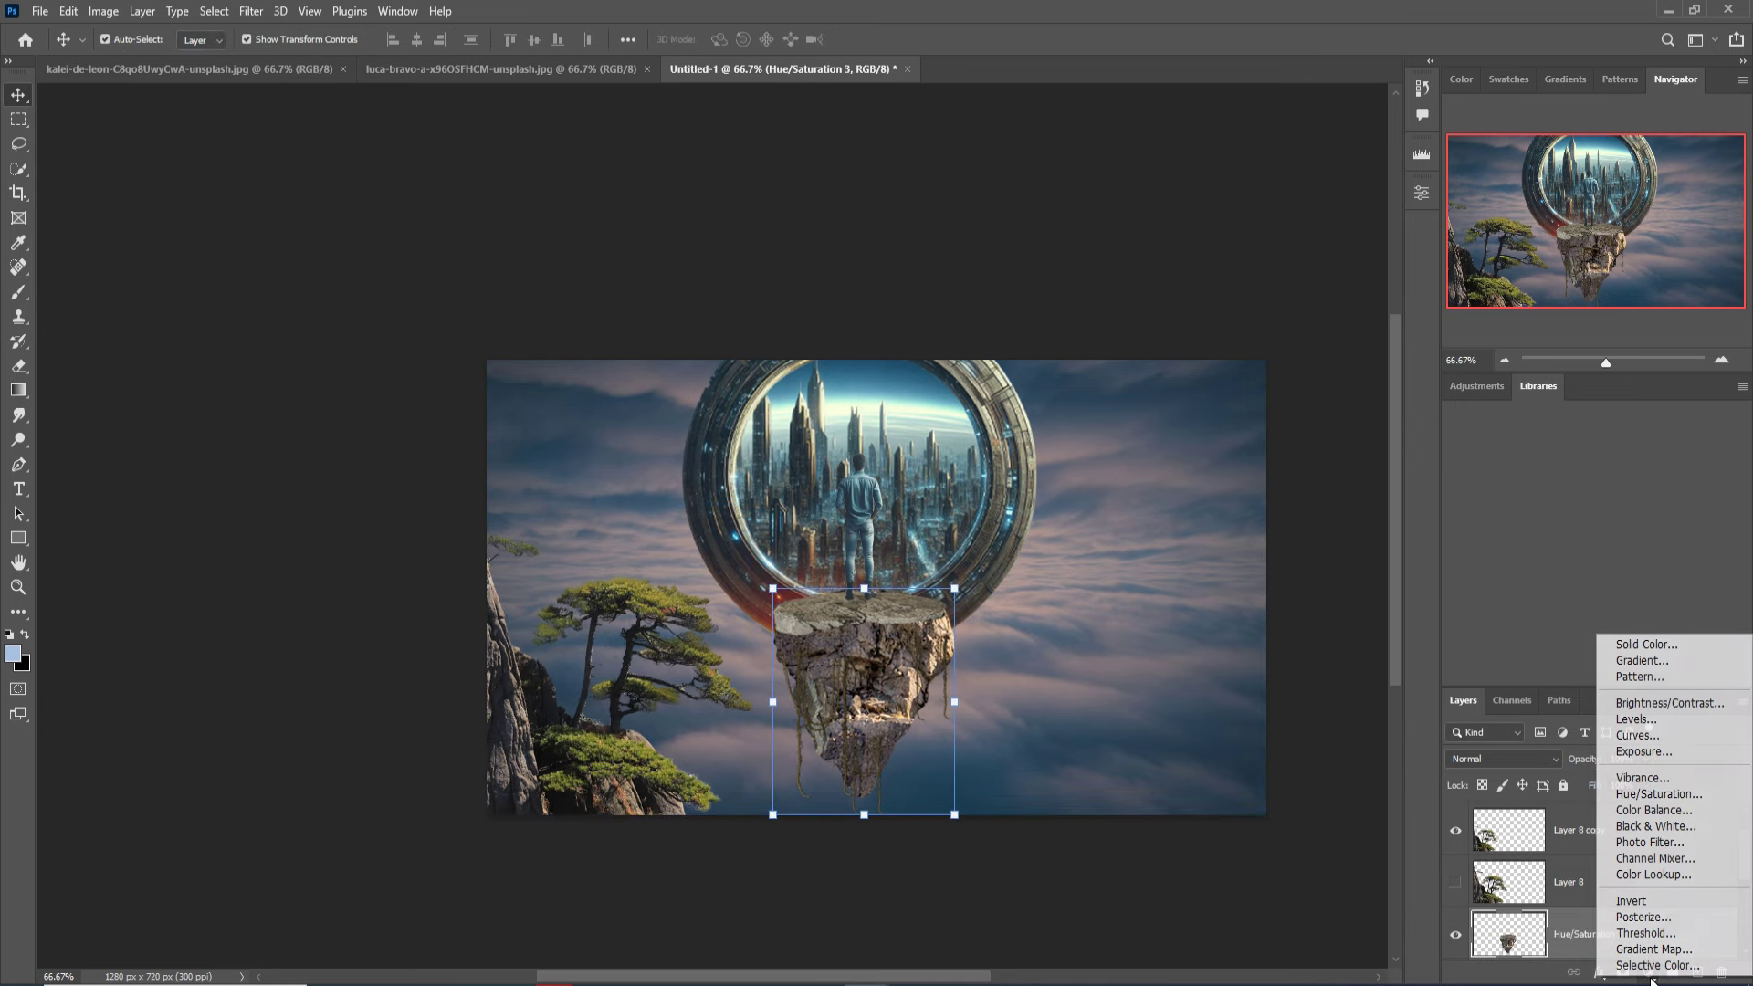
{"action": "left_click", "coordinate": [1640, 737]}
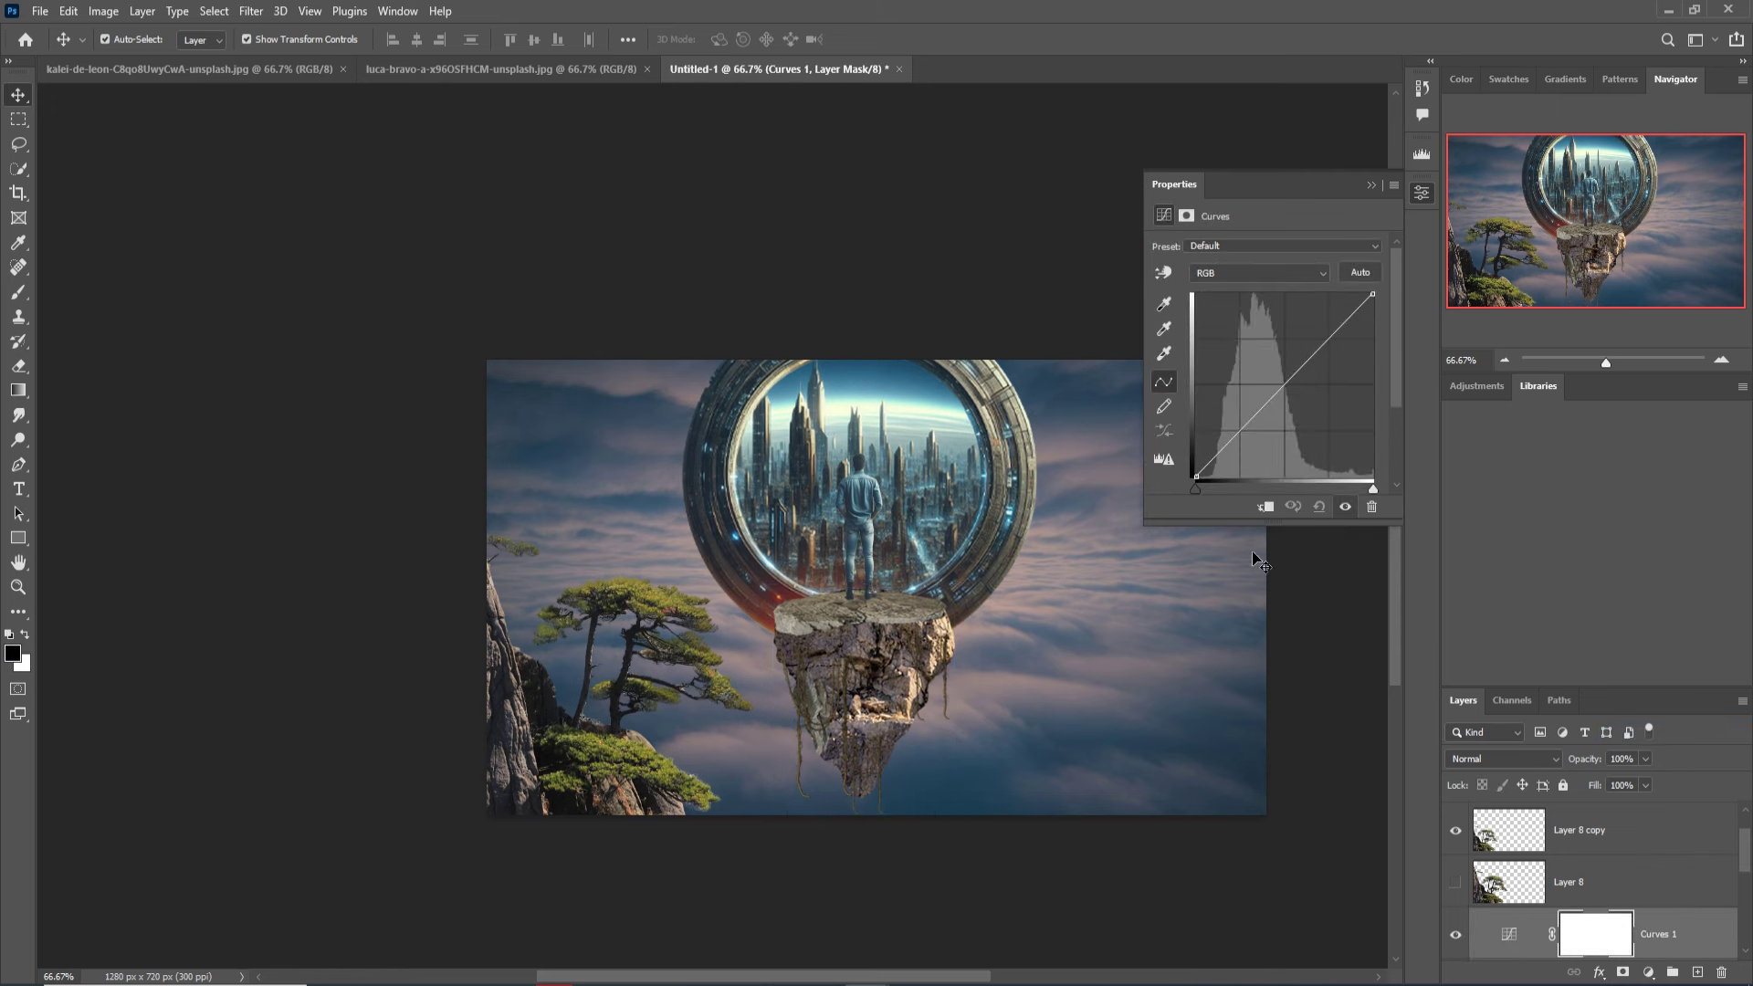
{"action": "left_click", "coordinate": [1277, 505]}
{"action": "left_click_drag", "start_coordinate": [1291, 399], "coordinate": [1309, 404]}
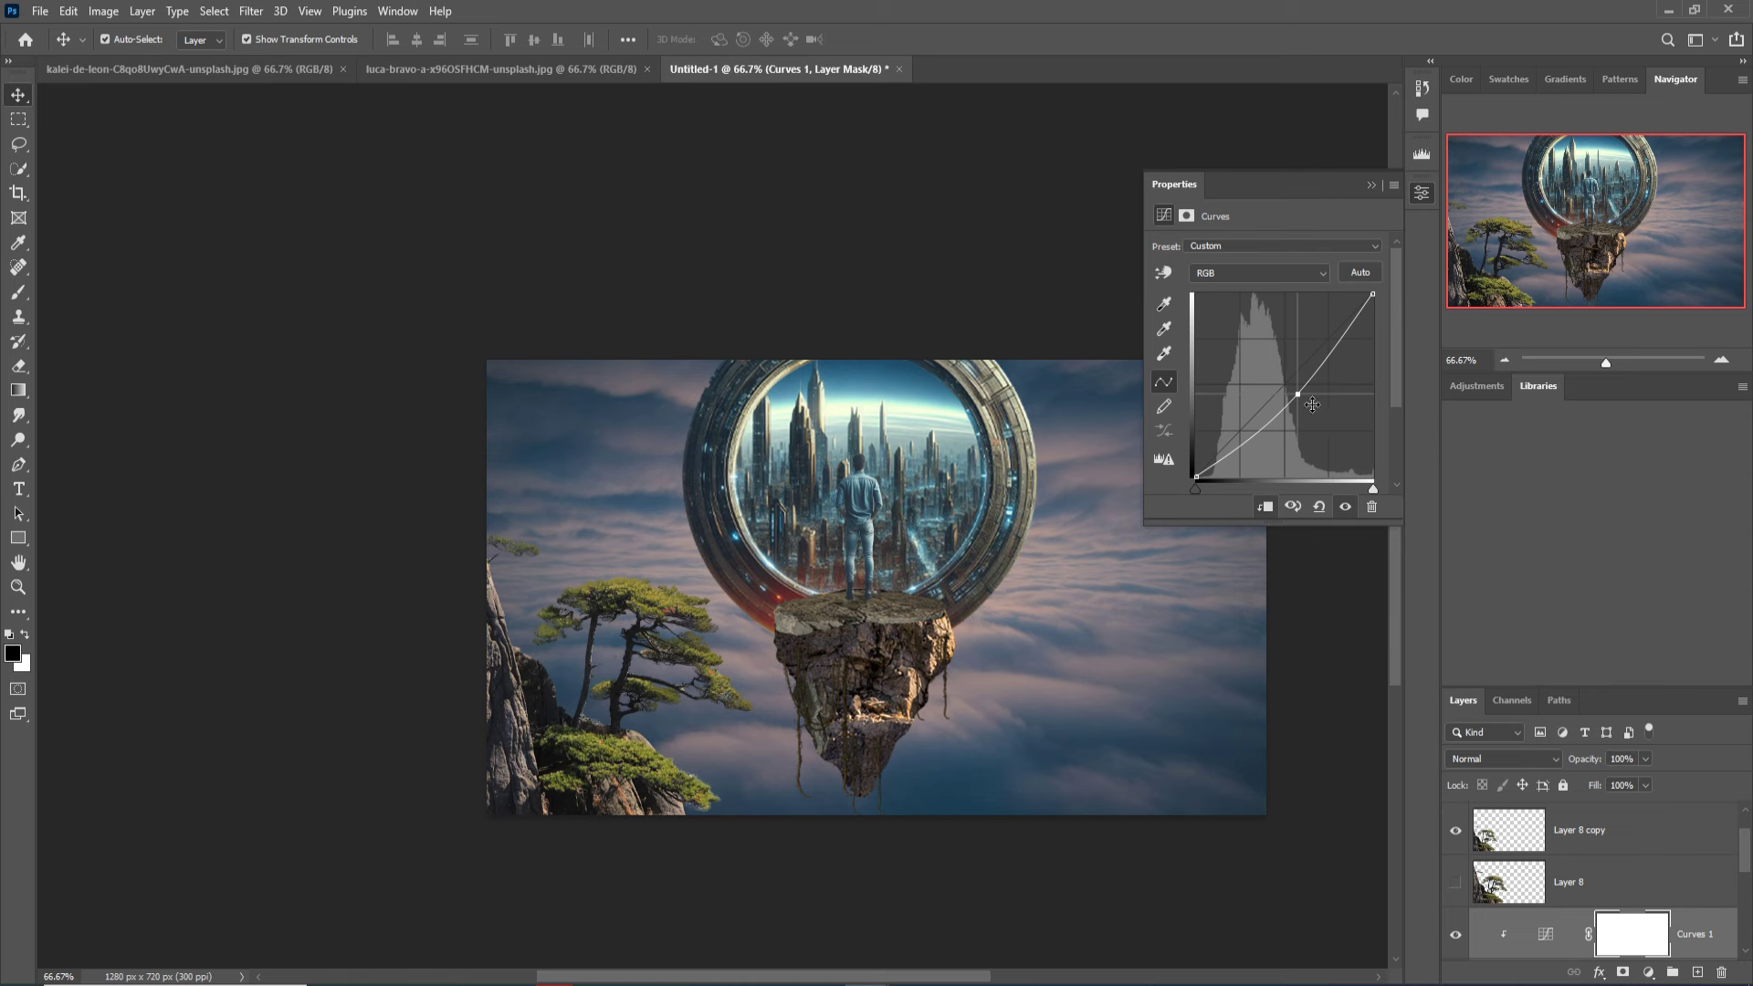
{"action": "left_click", "coordinate": [1371, 185]}
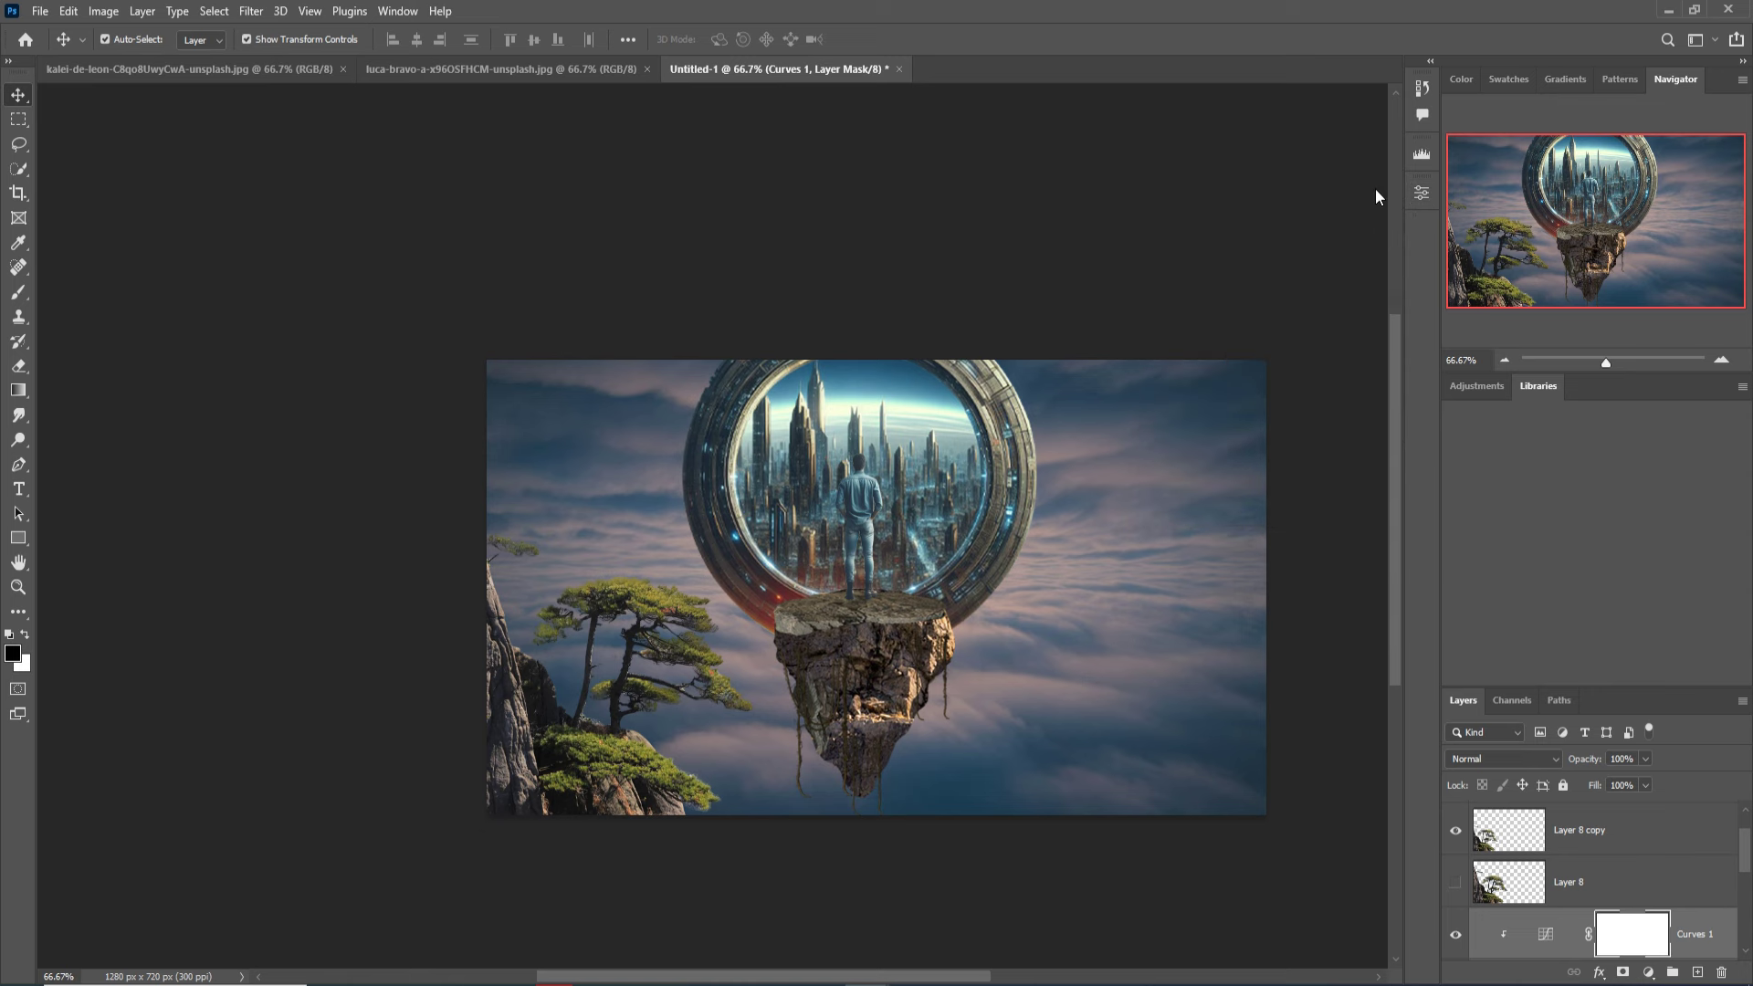
Enlarge the portal ring and move it up and left.
{"action": "left_click", "coordinate": [860, 497]}
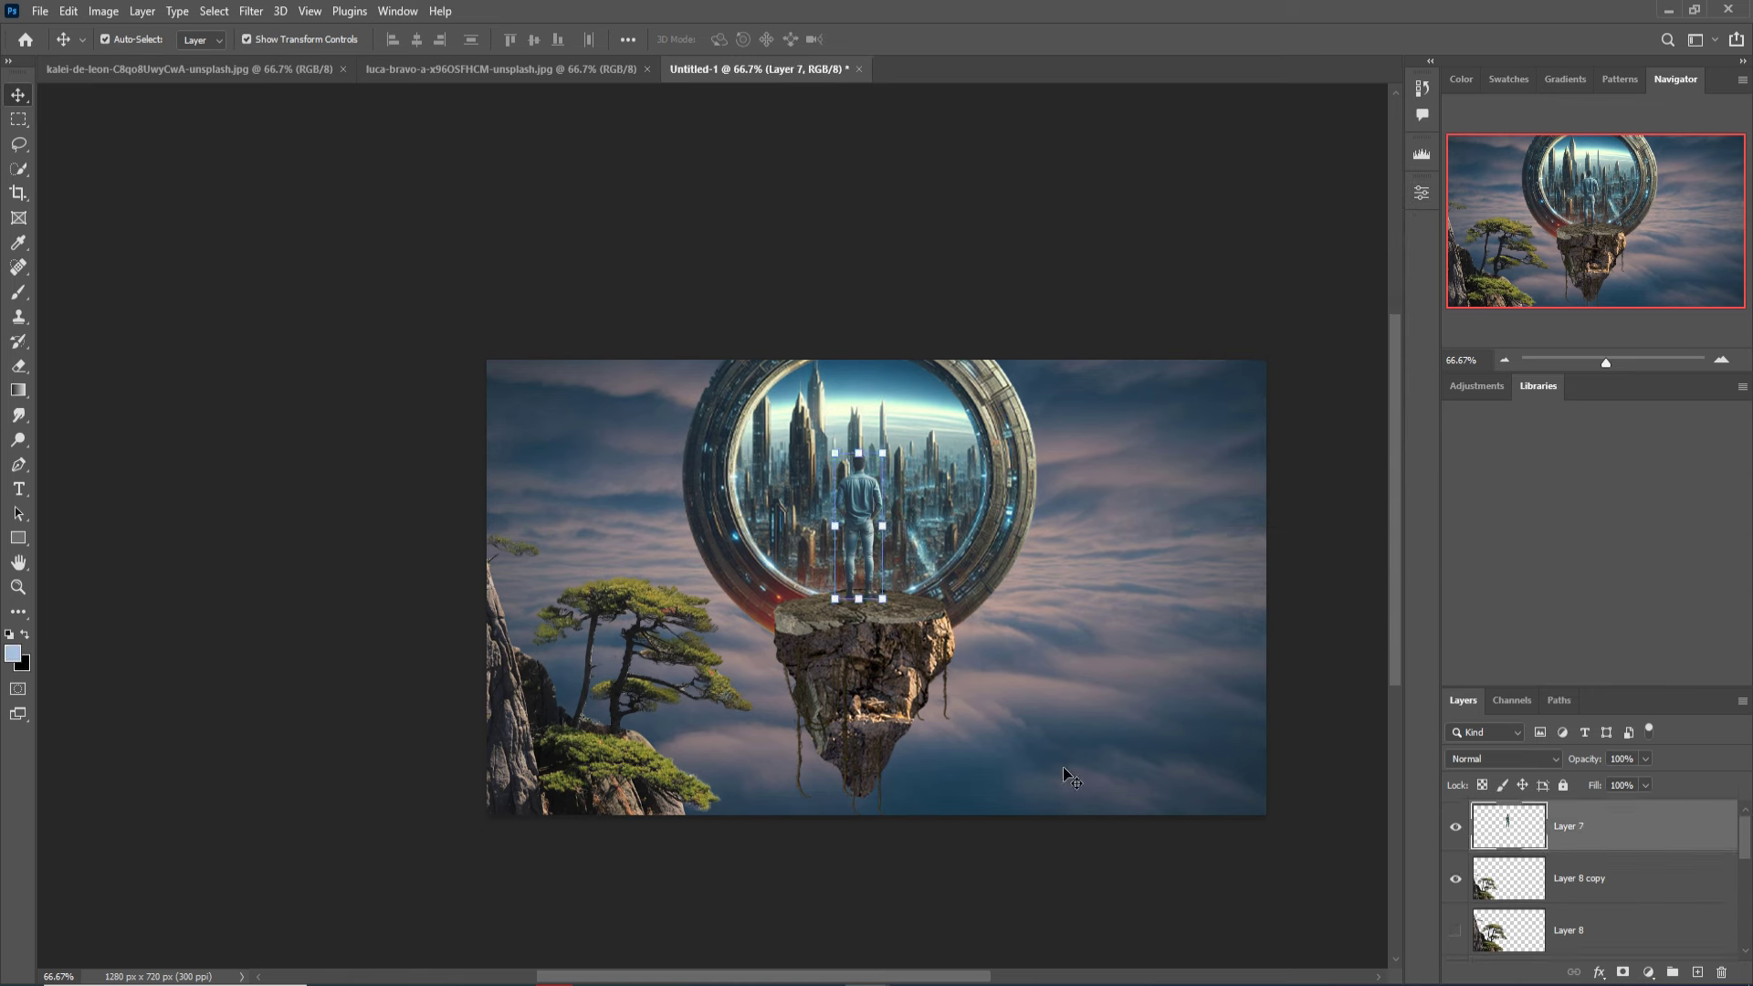
{"action": "left_click", "coordinate": [995, 511]}
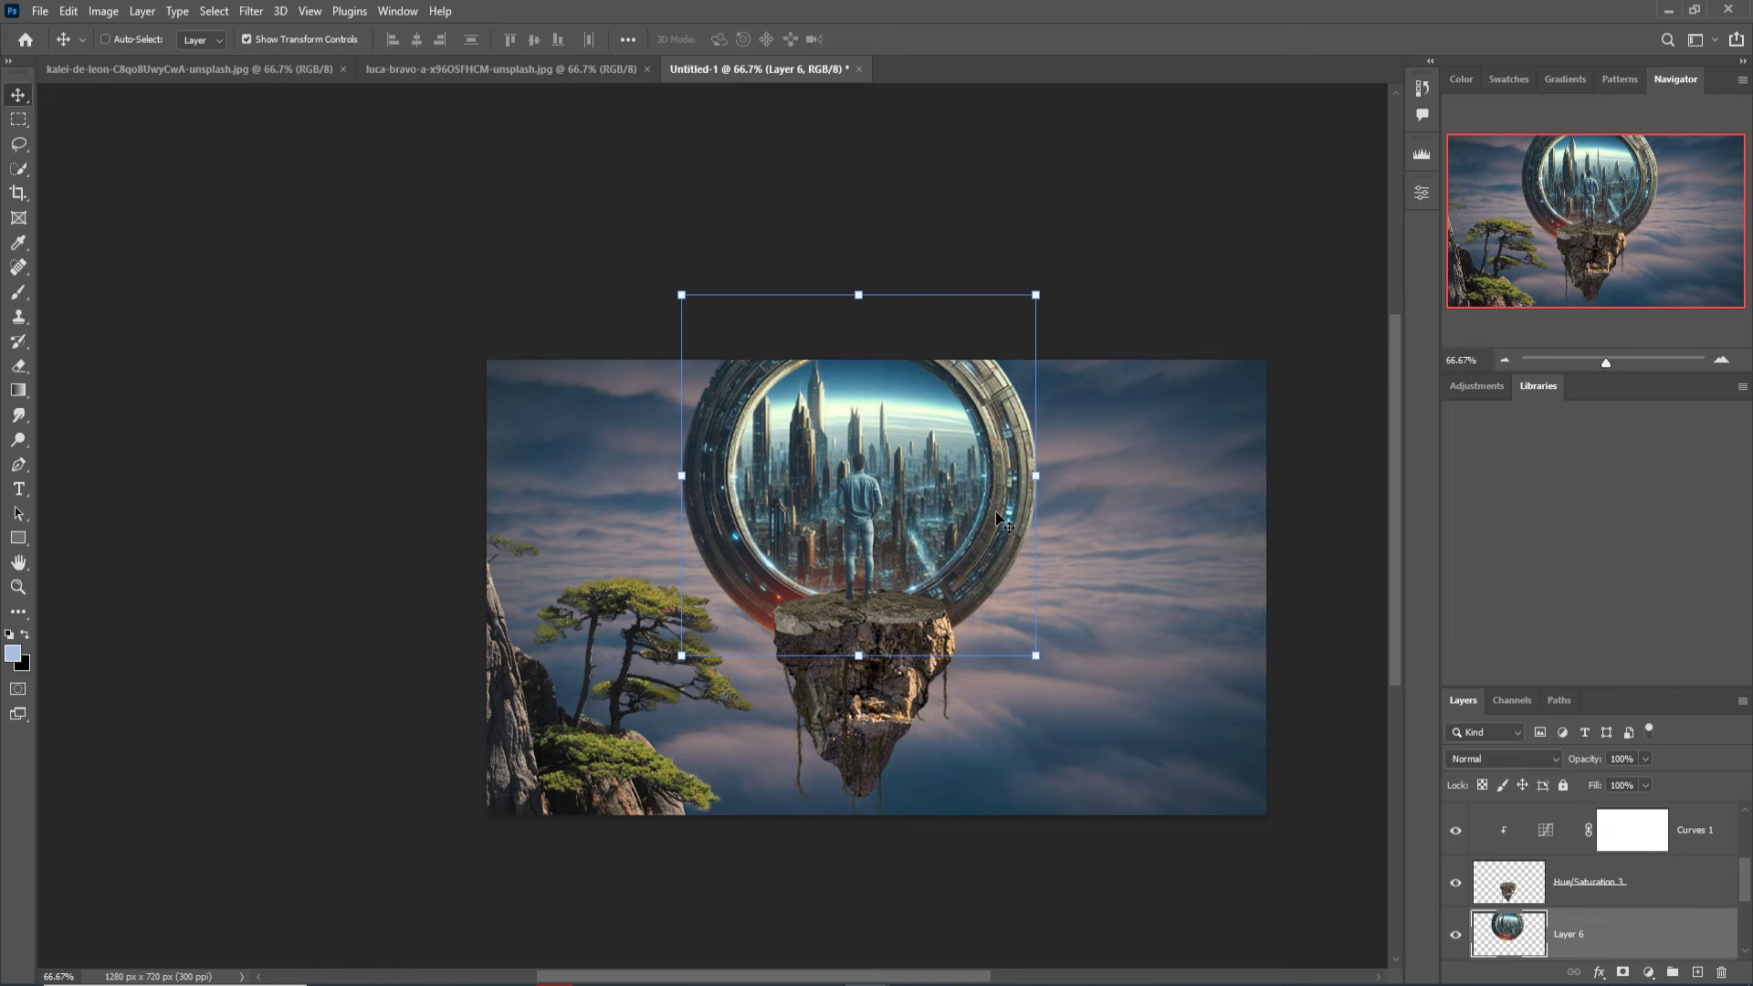
{"action": "key", "text": "ctrl+minus"}
{"action": "key", "text": "ctrl+minus"}
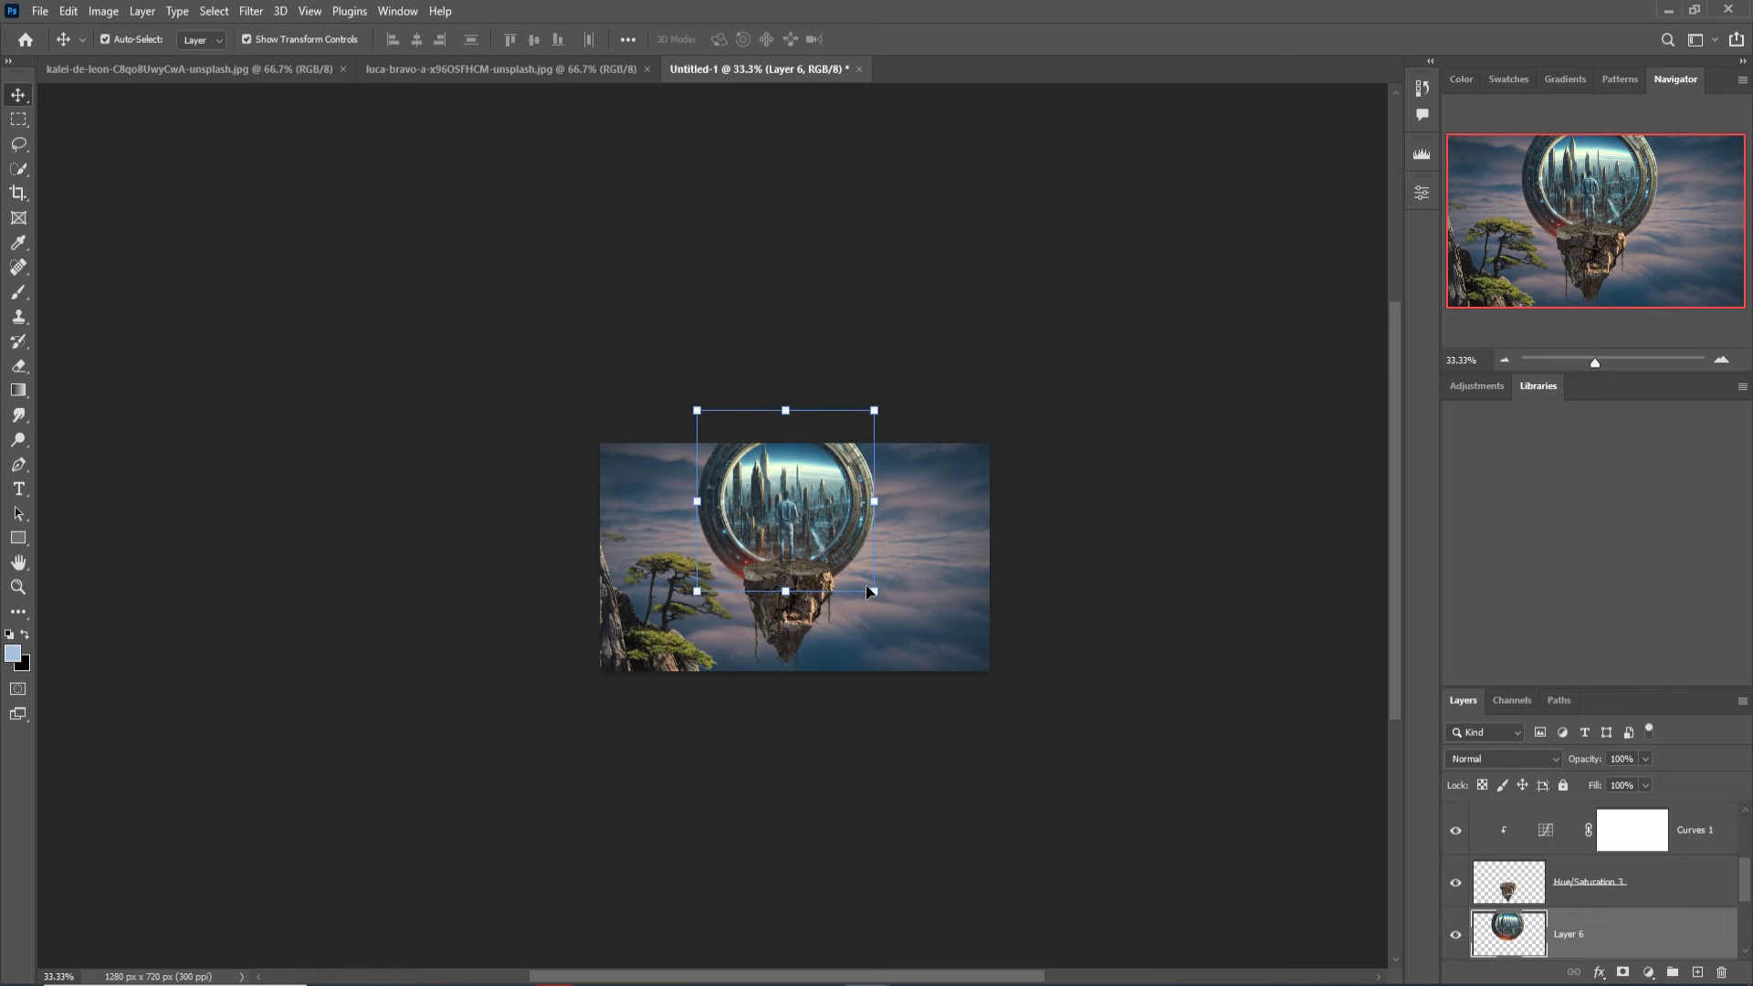
{"action": "left_click_drag", "start_coordinate": [873, 591], "coordinate": [910, 610]}
{"action": "left_click_drag", "start_coordinate": [874, 542], "coordinate": [857, 527]}
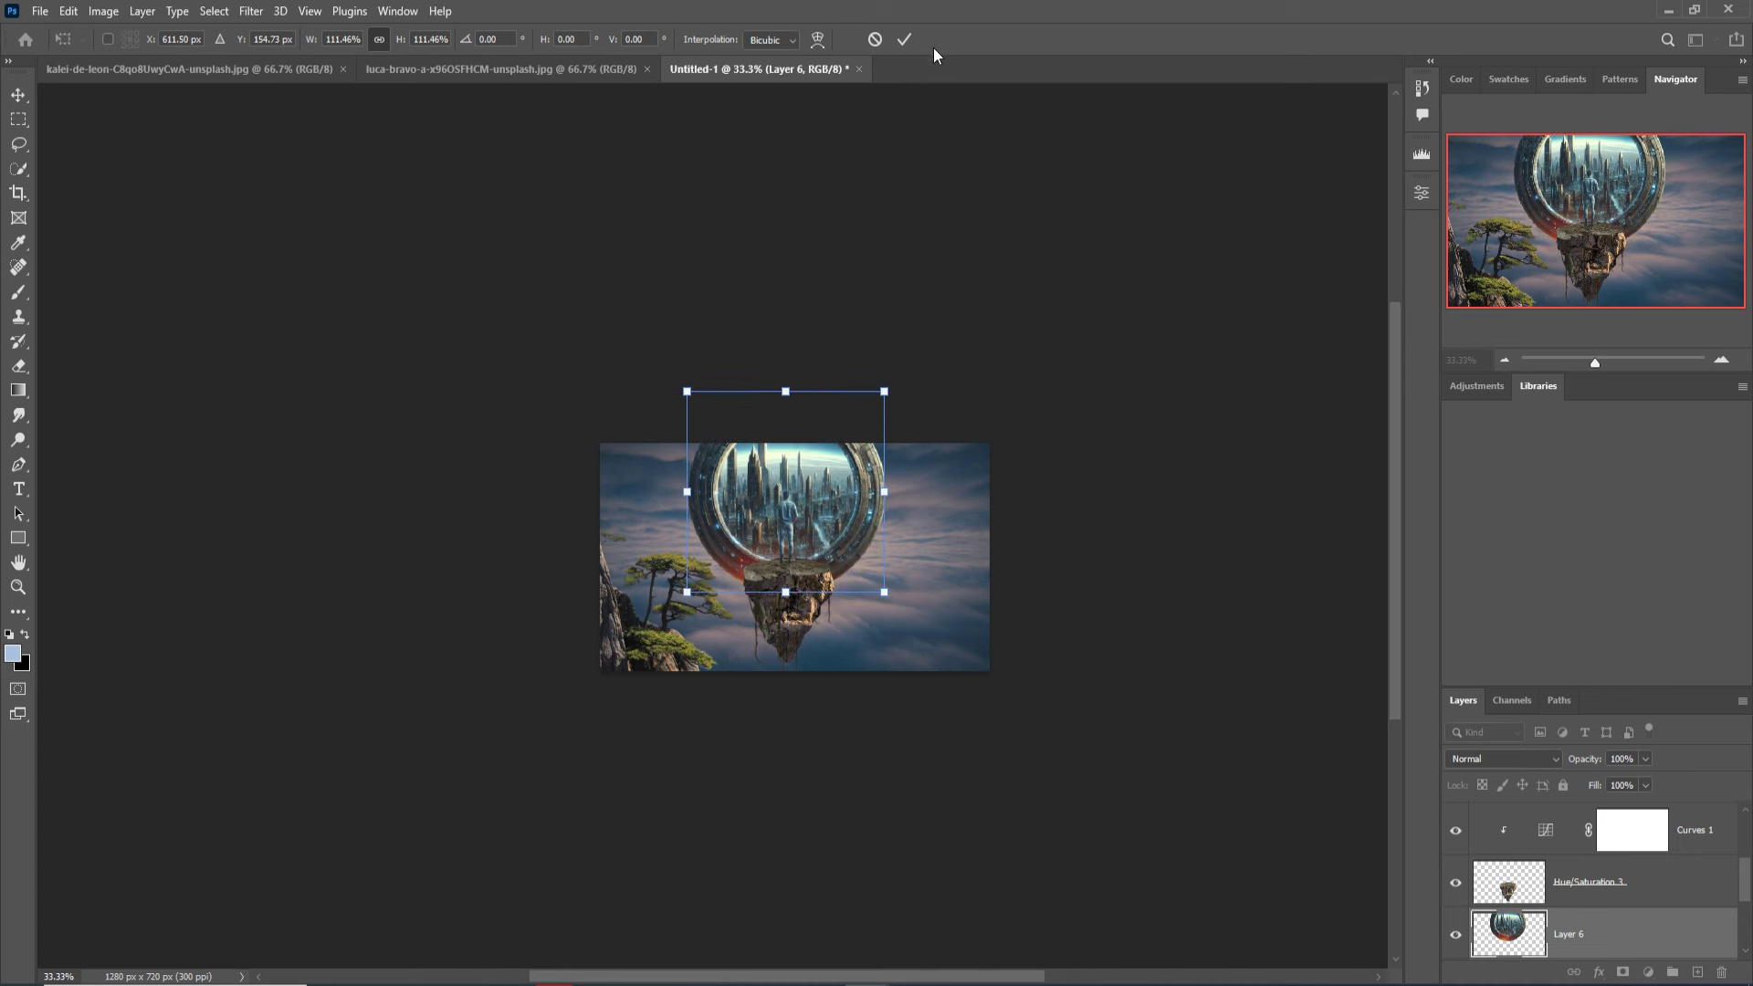
{"action": "left_click", "coordinate": [904, 39]}
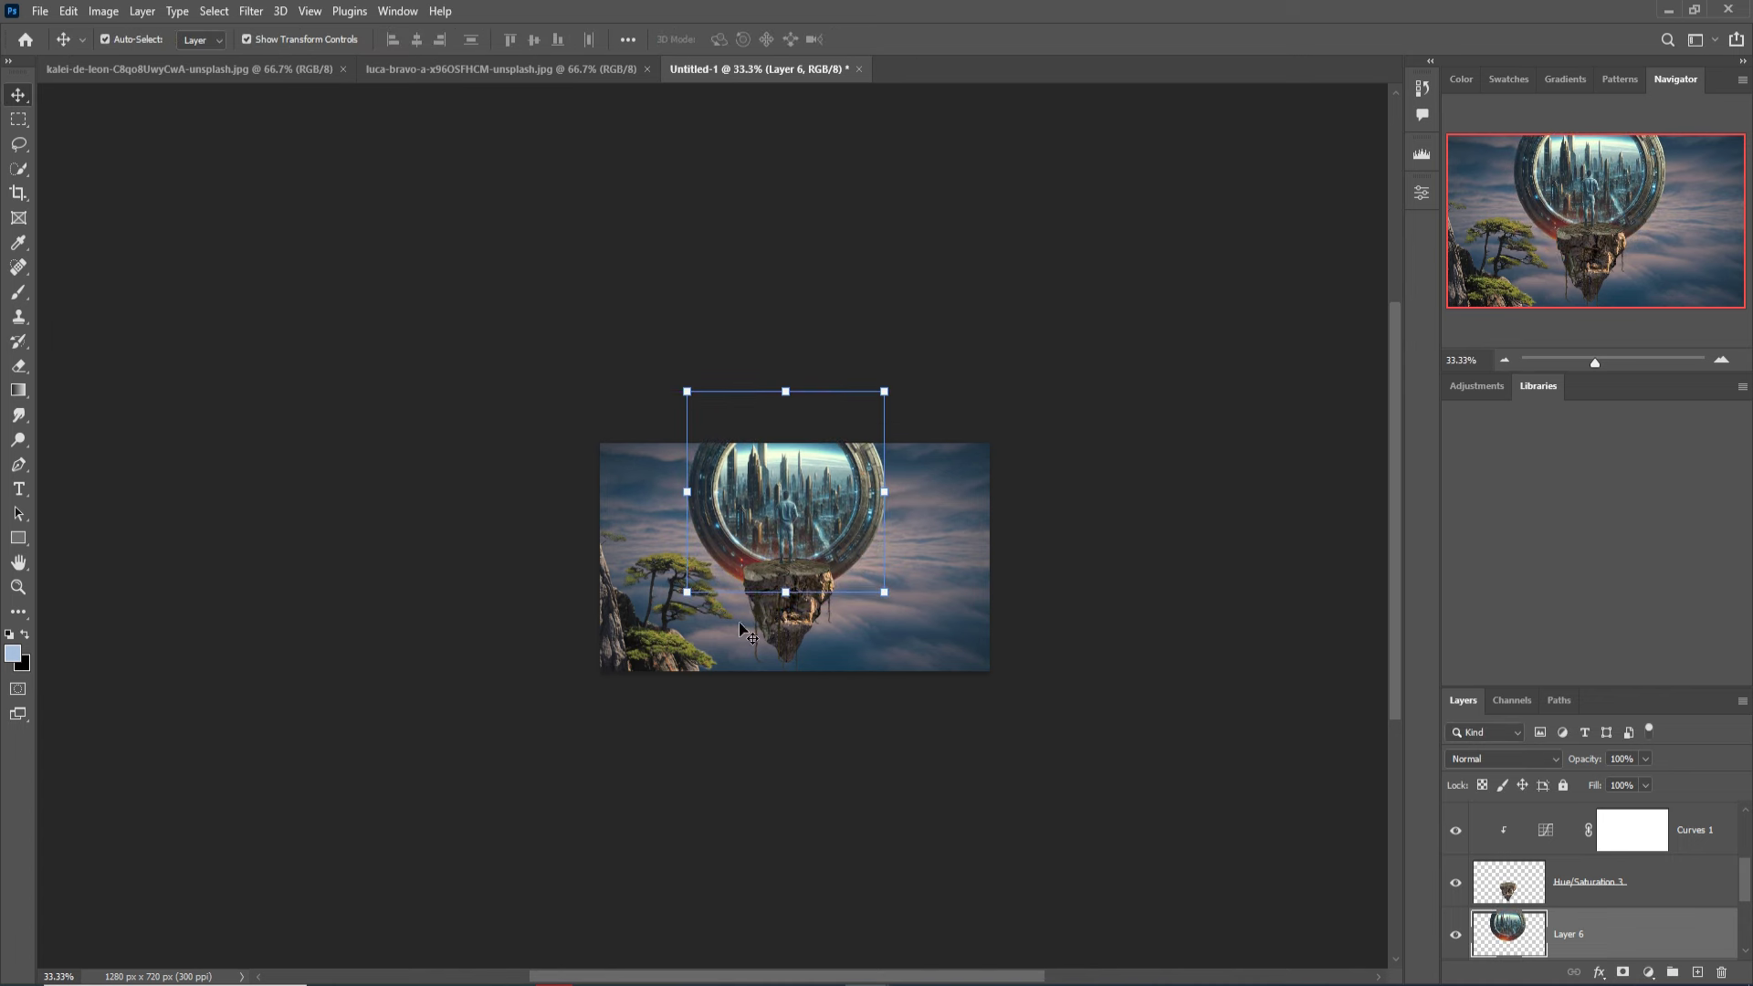
Shrink the man and his rock to about 81% and shift them up-left.
{"action": "left_click", "coordinate": [795, 520]}
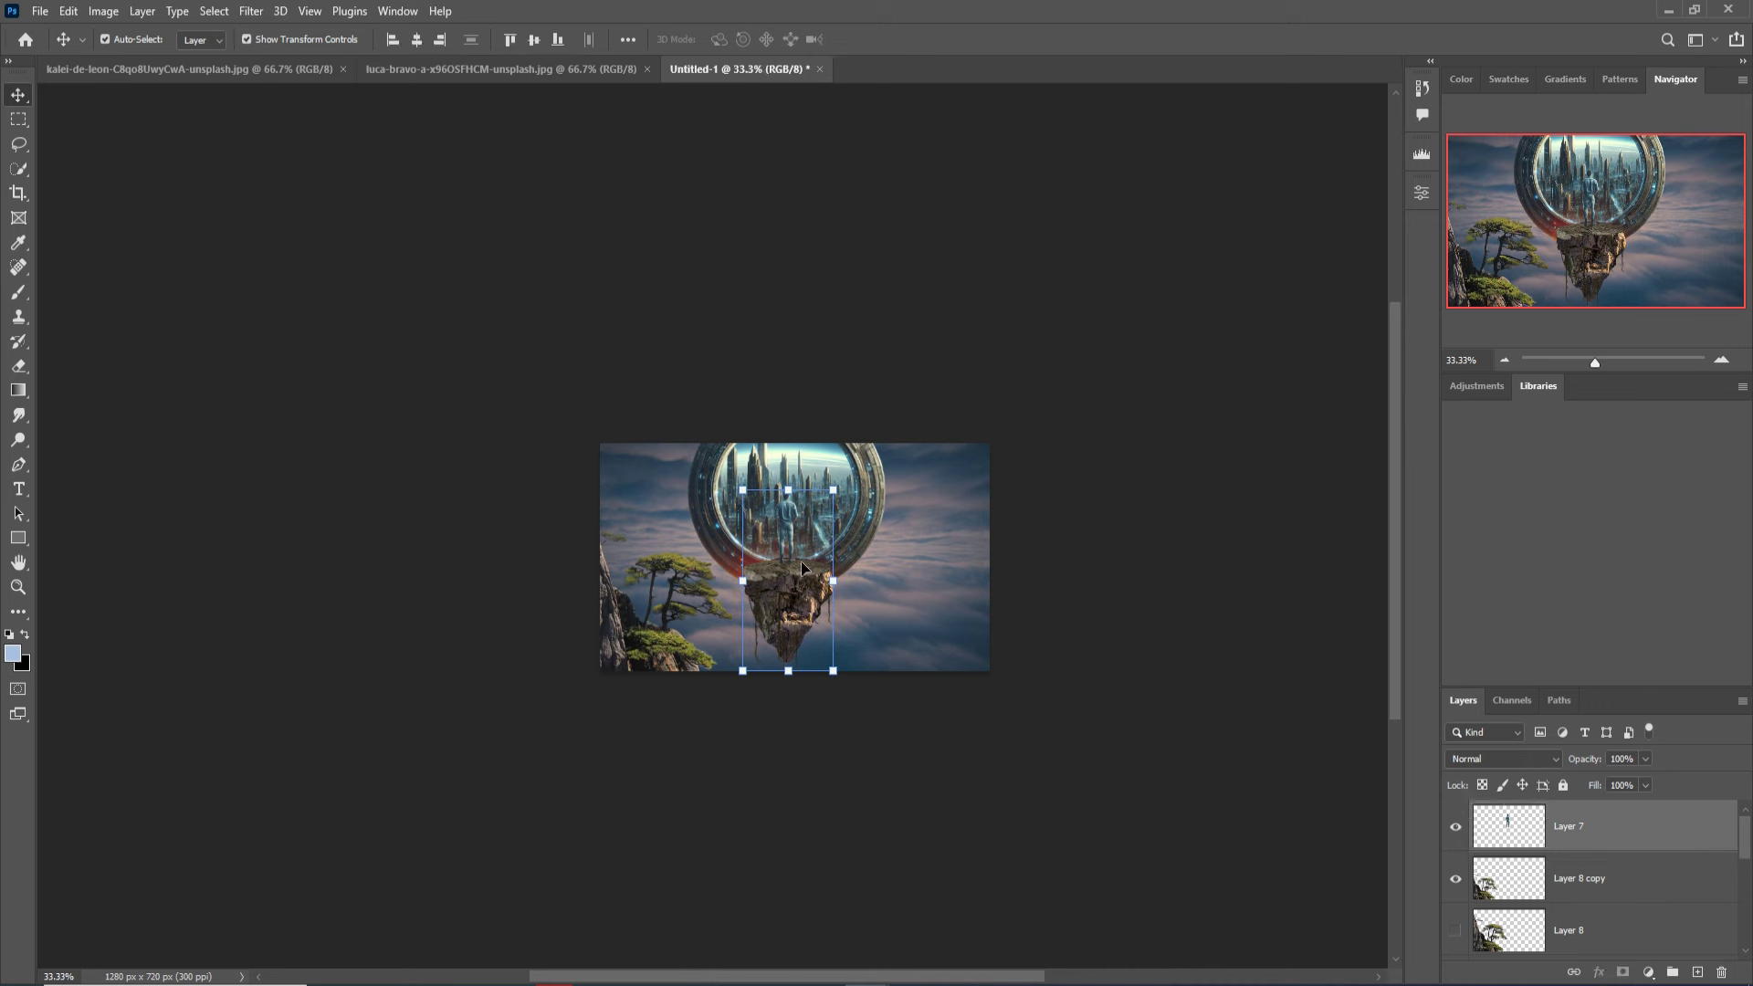
{"action": "left_click_drag", "start_coordinate": [838, 498], "coordinate": [815, 524]}
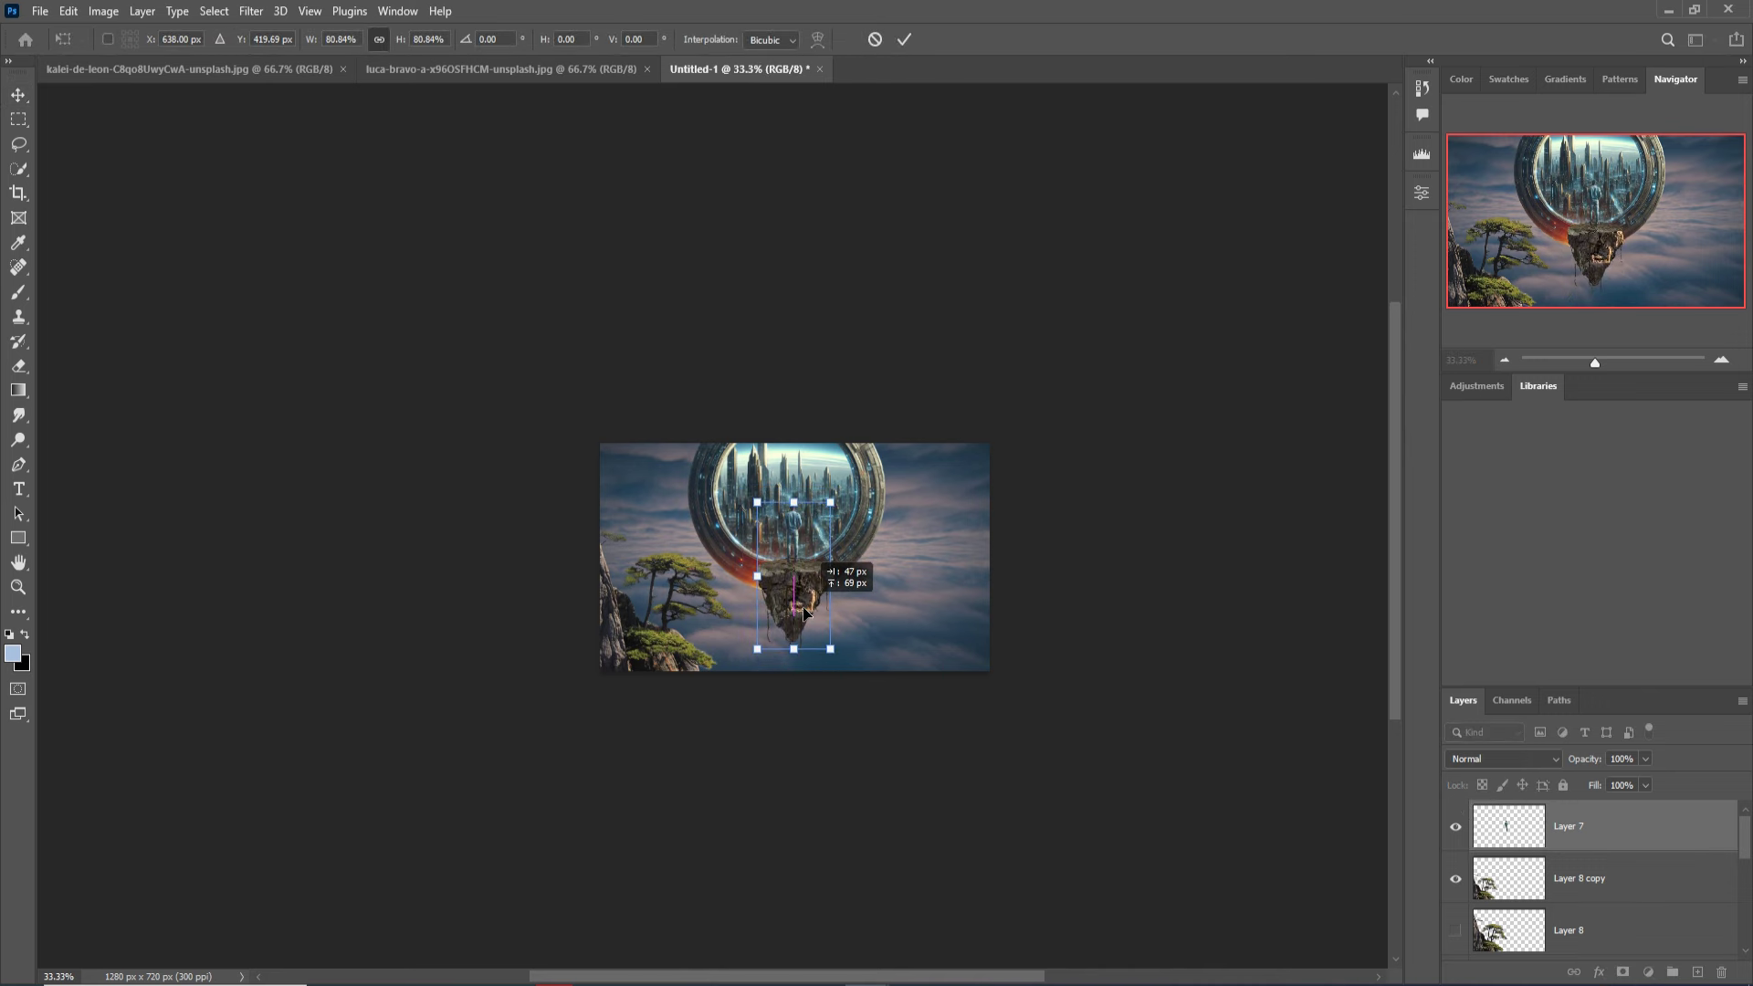
{"action": "left_click_drag", "start_coordinate": [807, 614], "coordinate": [803, 614]}
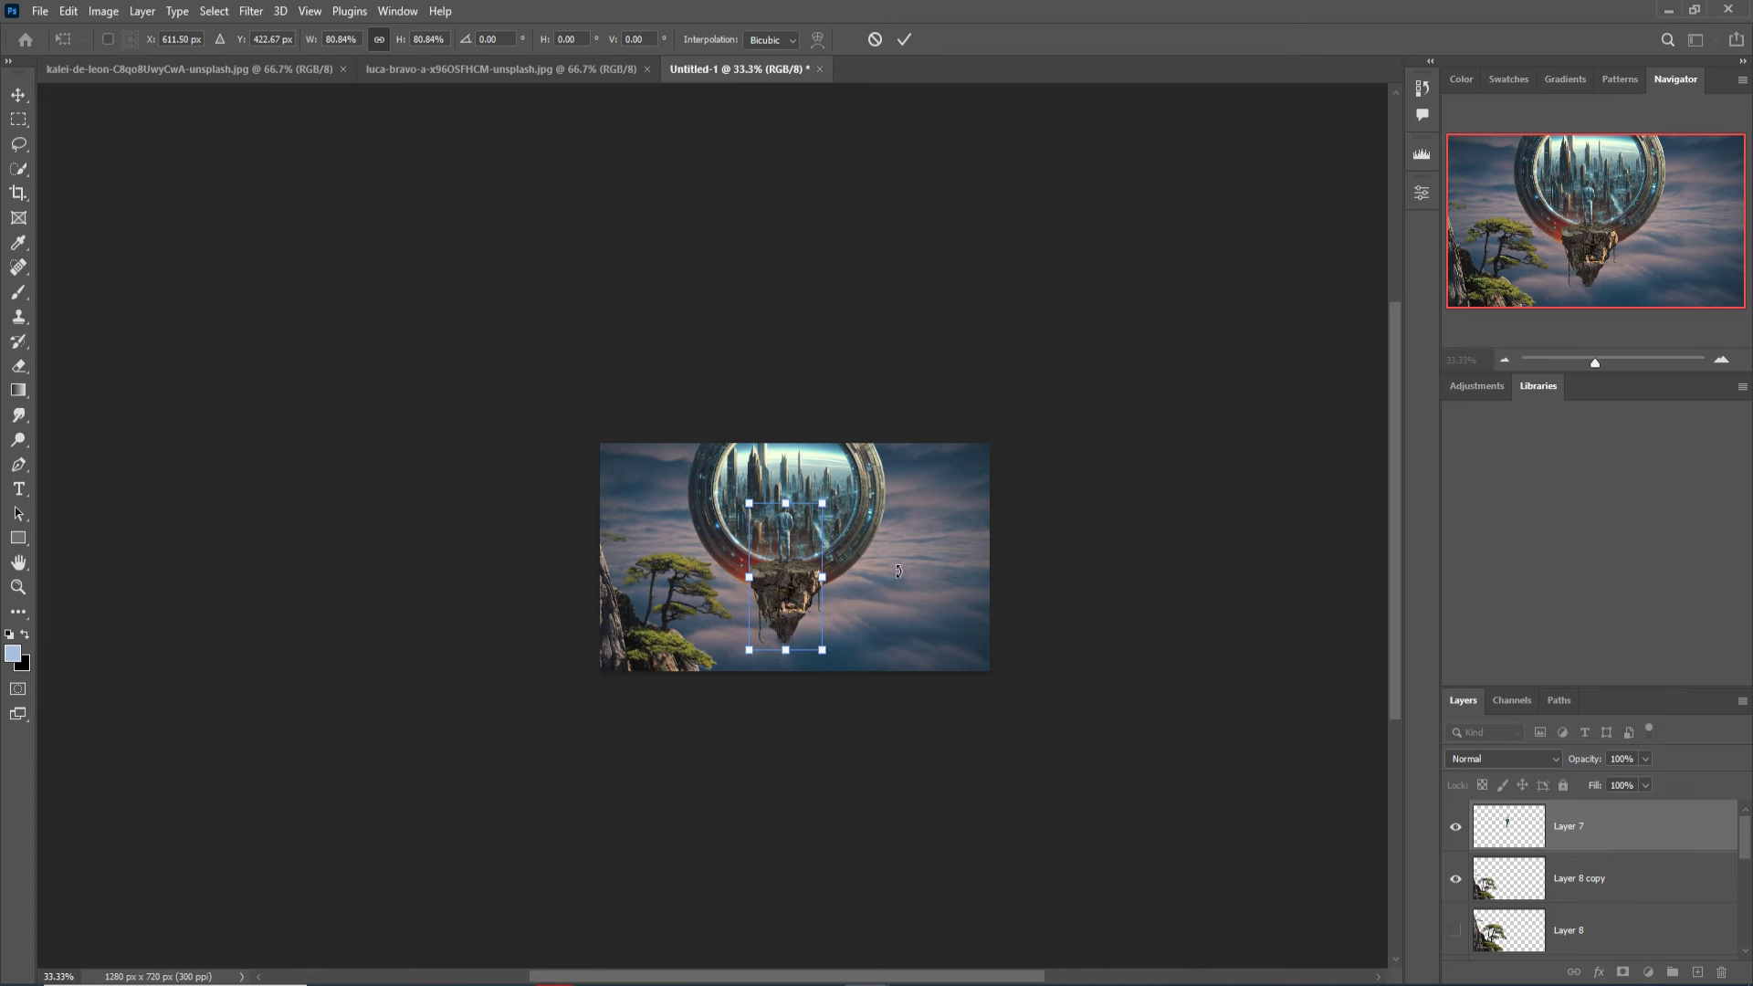
{"action": "left_click", "coordinate": [904, 40]}
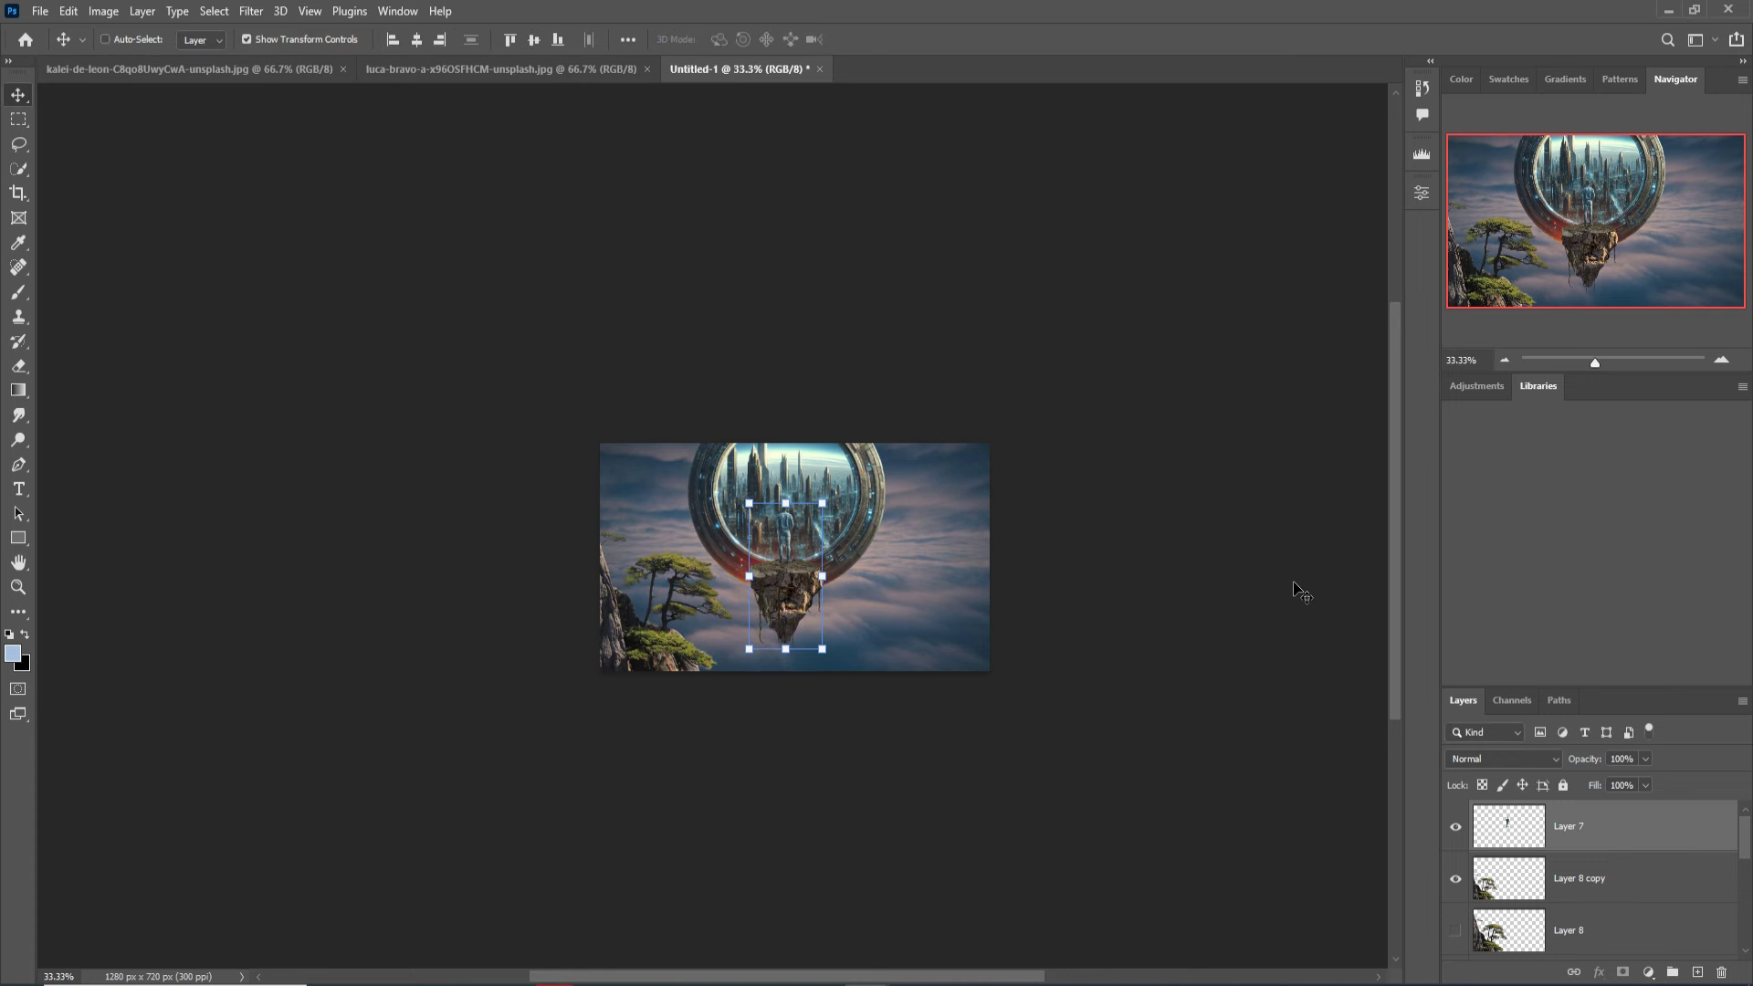
Add an empty Layer 9 above the tree layer, Layer 8 copy.
{"action": "key", "text": "ctrl+plus"}
{"action": "key", "text": "ctrl+plus"}
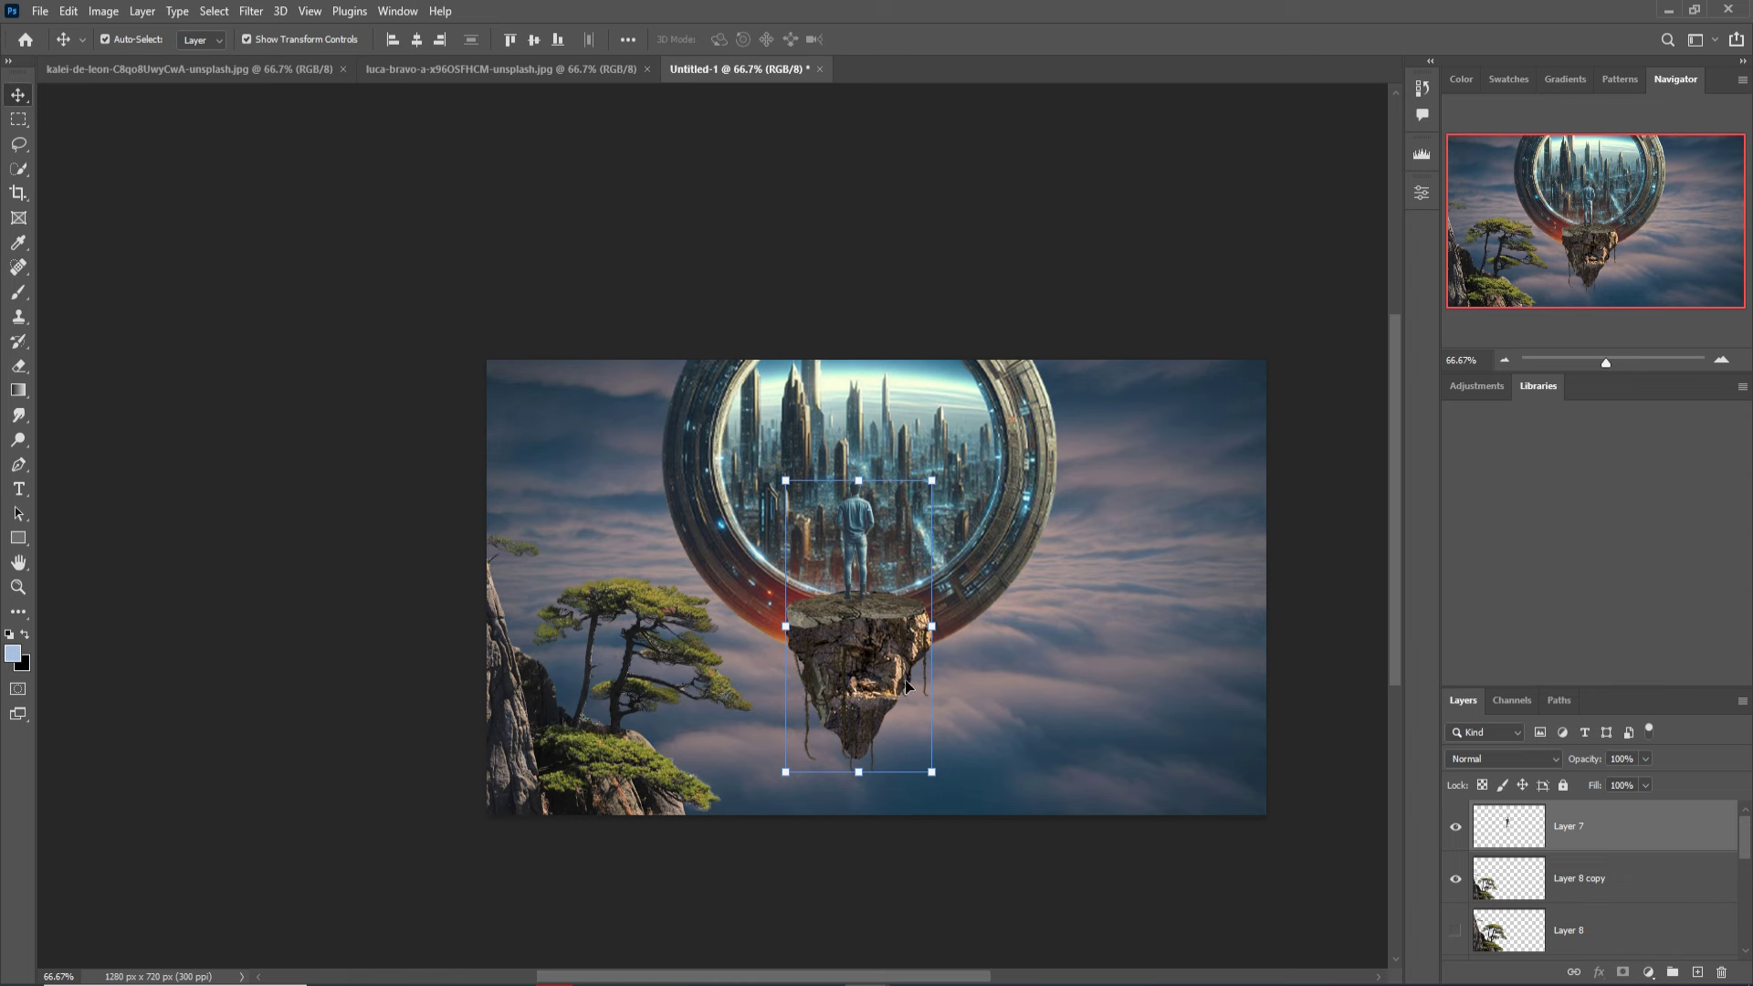
{"action": "left_click", "coordinate": [1601, 881]}
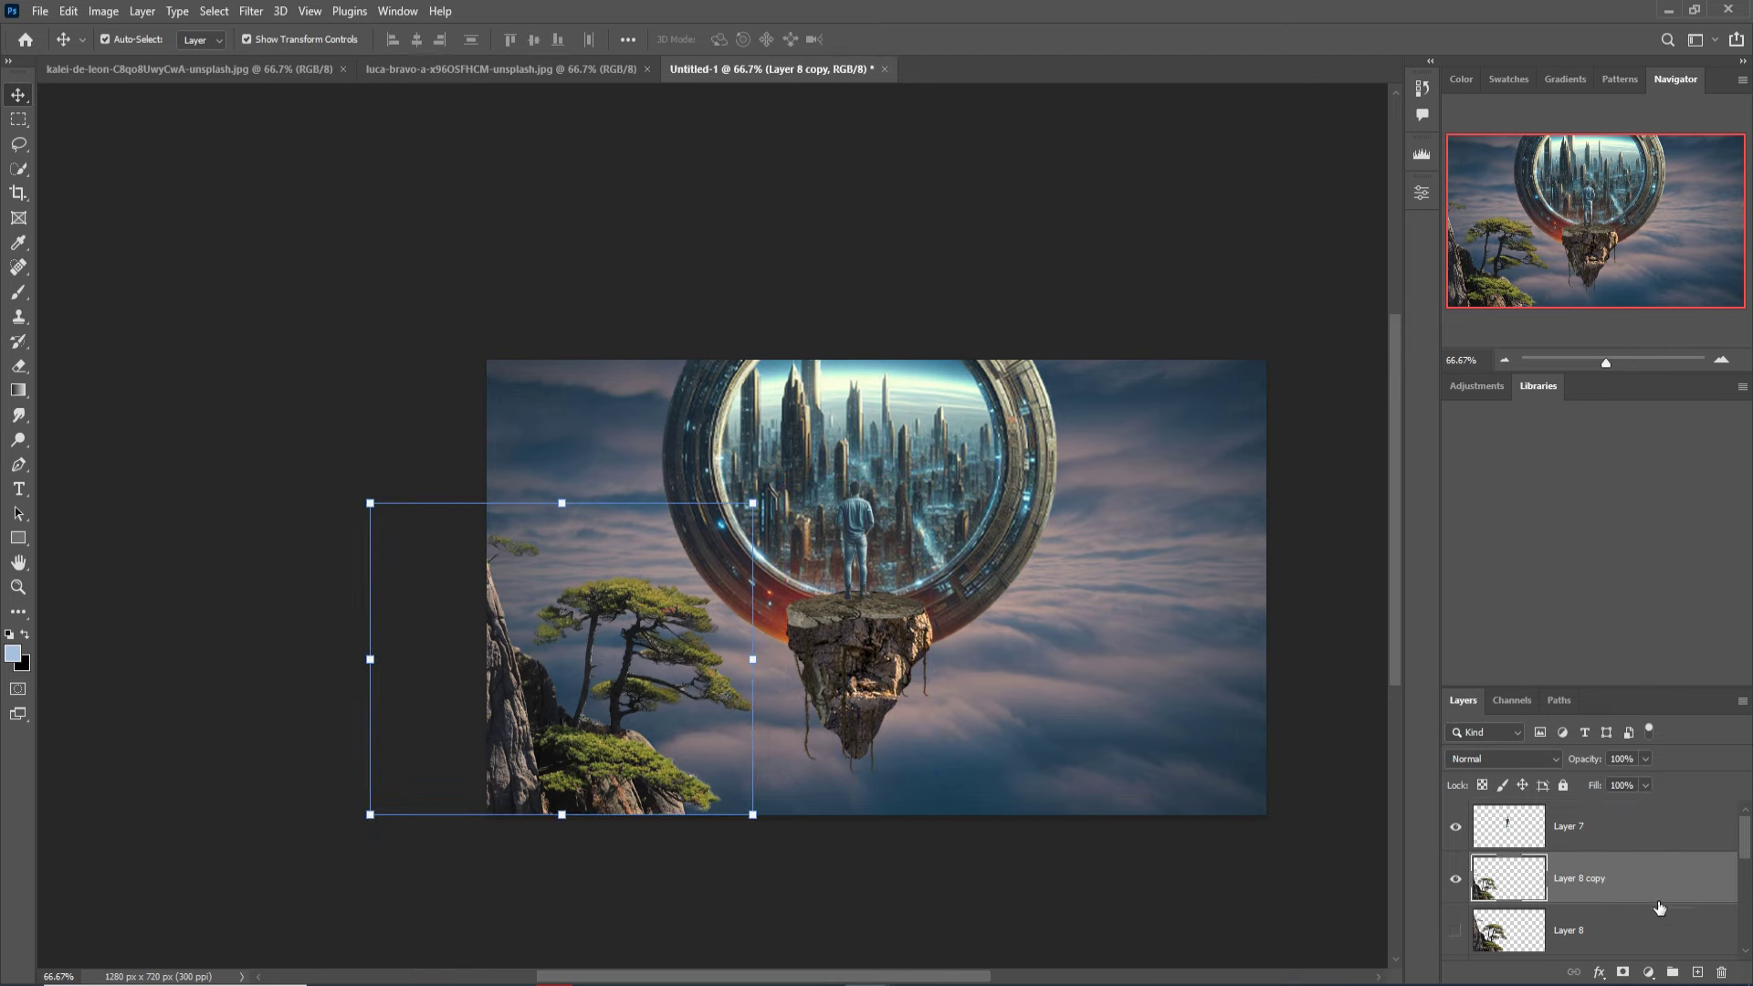
{"action": "left_click", "coordinate": [1698, 972]}
Paint soft black shadows under the man's feet on Layer 9 with a size 9 brush.
{"action": "left_click", "coordinate": [18, 292]}
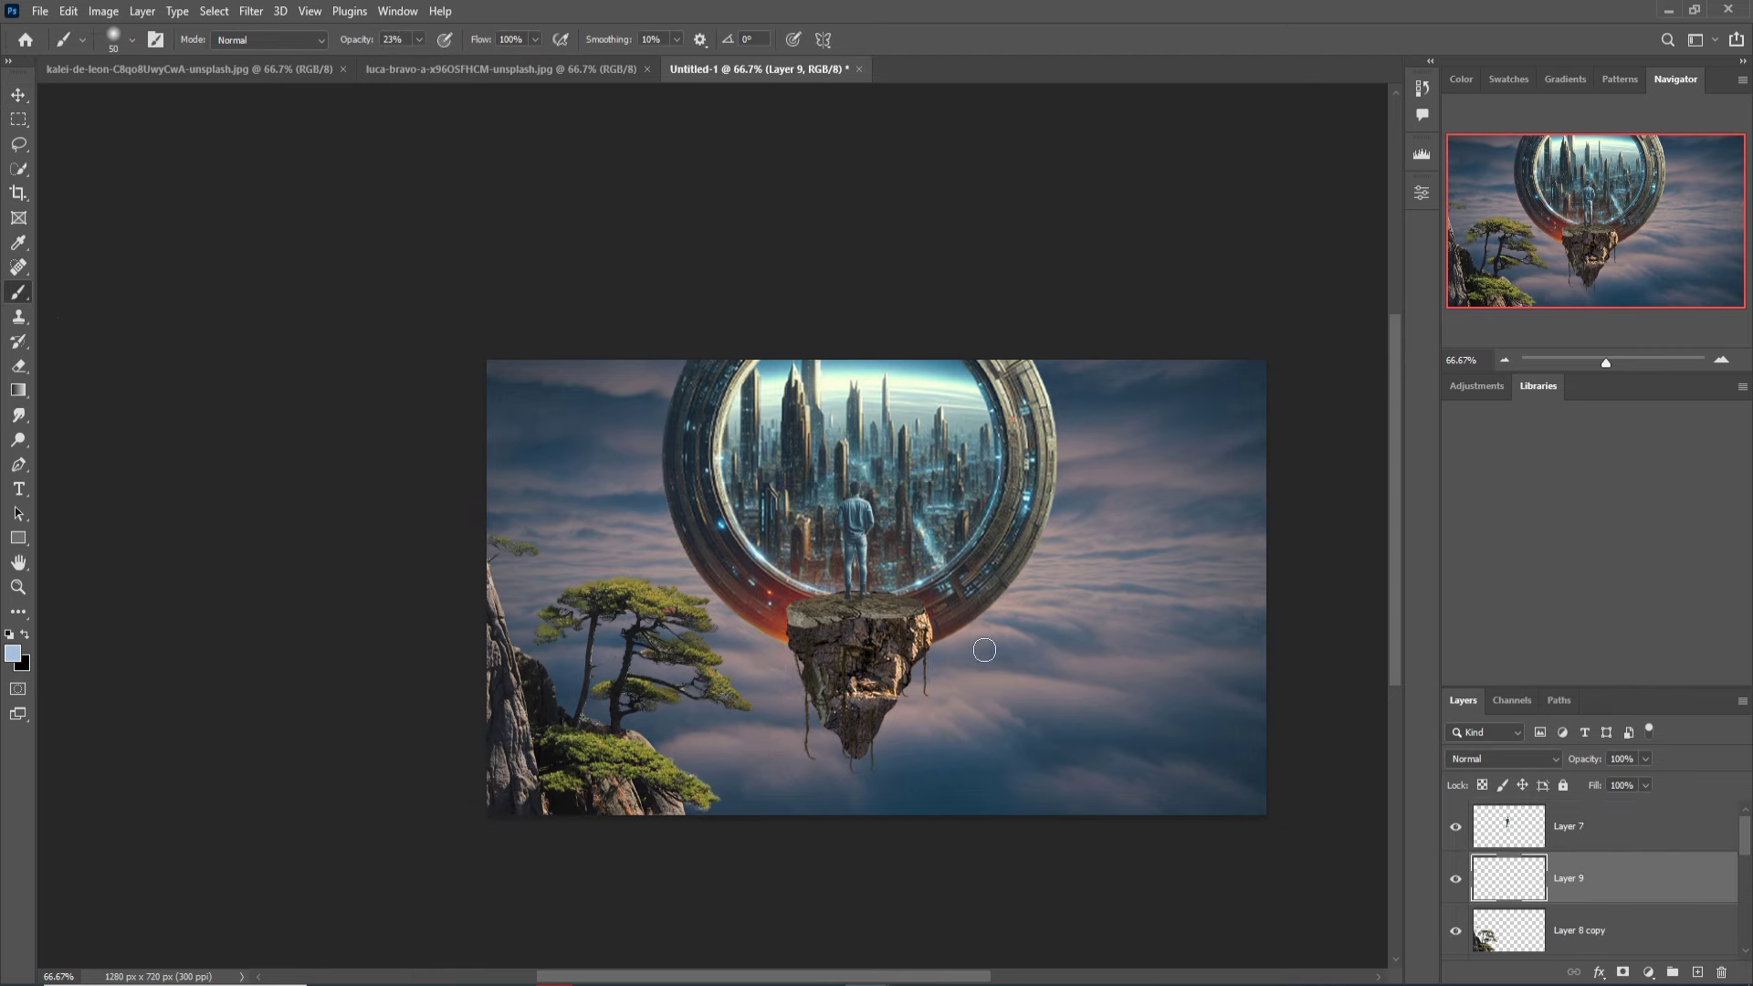
{"action": "scroll", "coordinate": [936, 672], "scroll_direction": "up", "scroll_amount": 1}
{"action": "scroll", "coordinate": [966, 639], "scroll_direction": "up", "scroll_amount": 1}
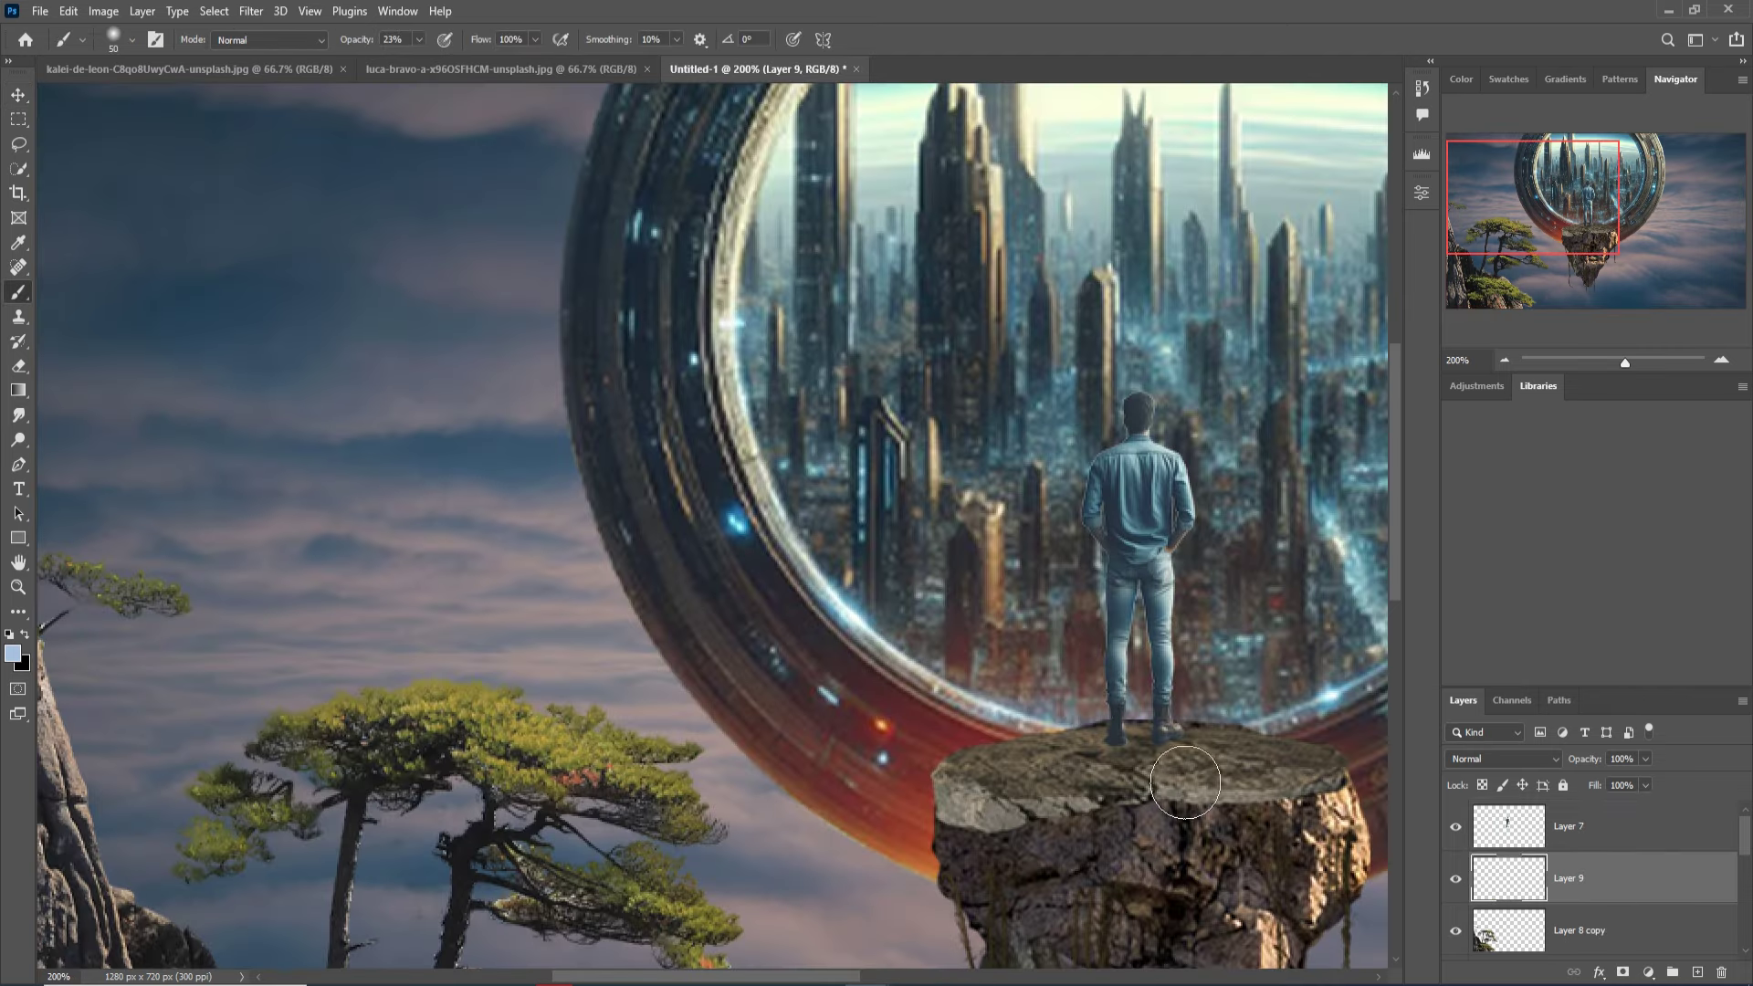
{"action": "scroll", "coordinate": [1127, 698], "scroll_direction": "up", "scroll_amount": 1}
{"action": "key", "text": "bracketleft"}
{"action": "key", "text": "bracketleft"}
{"action": "key", "text": "bracketleft"}
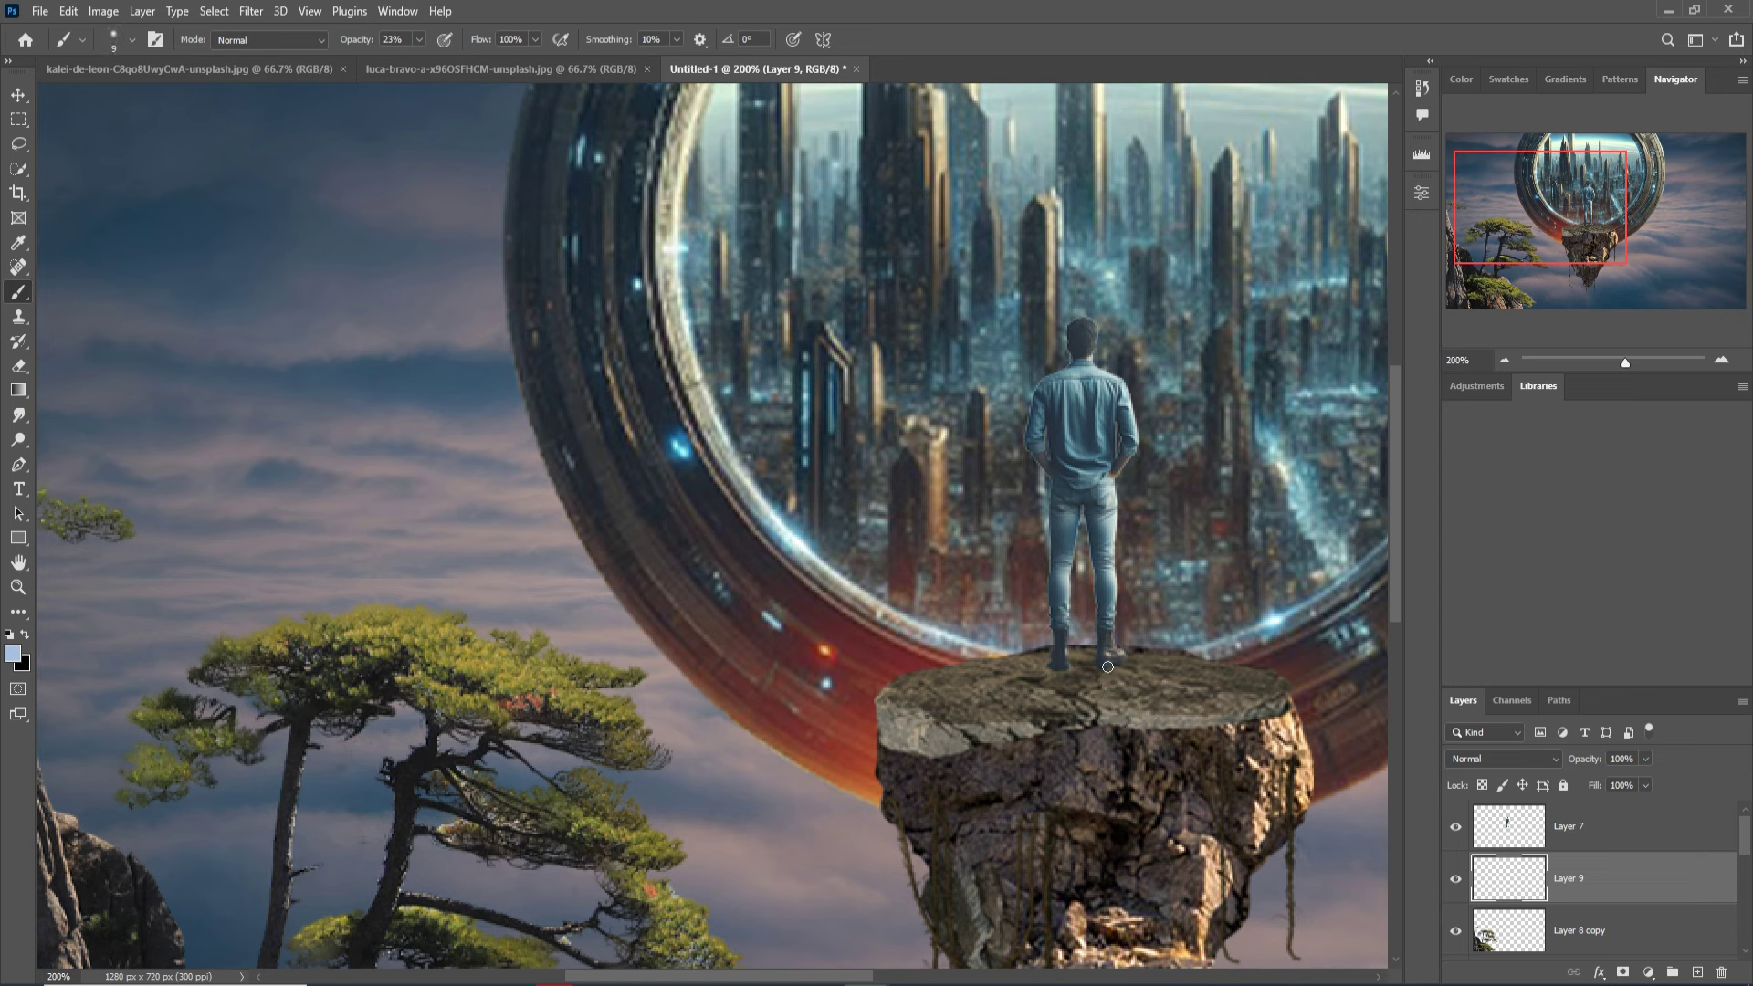
{"action": "left_click", "coordinate": [24, 636]}
{"action": "left_click_drag", "start_coordinate": [1109, 668], "coordinate": [1080, 760]}
{"action": "left_click_drag", "start_coordinate": [1068, 682], "coordinate": [1109, 782]}
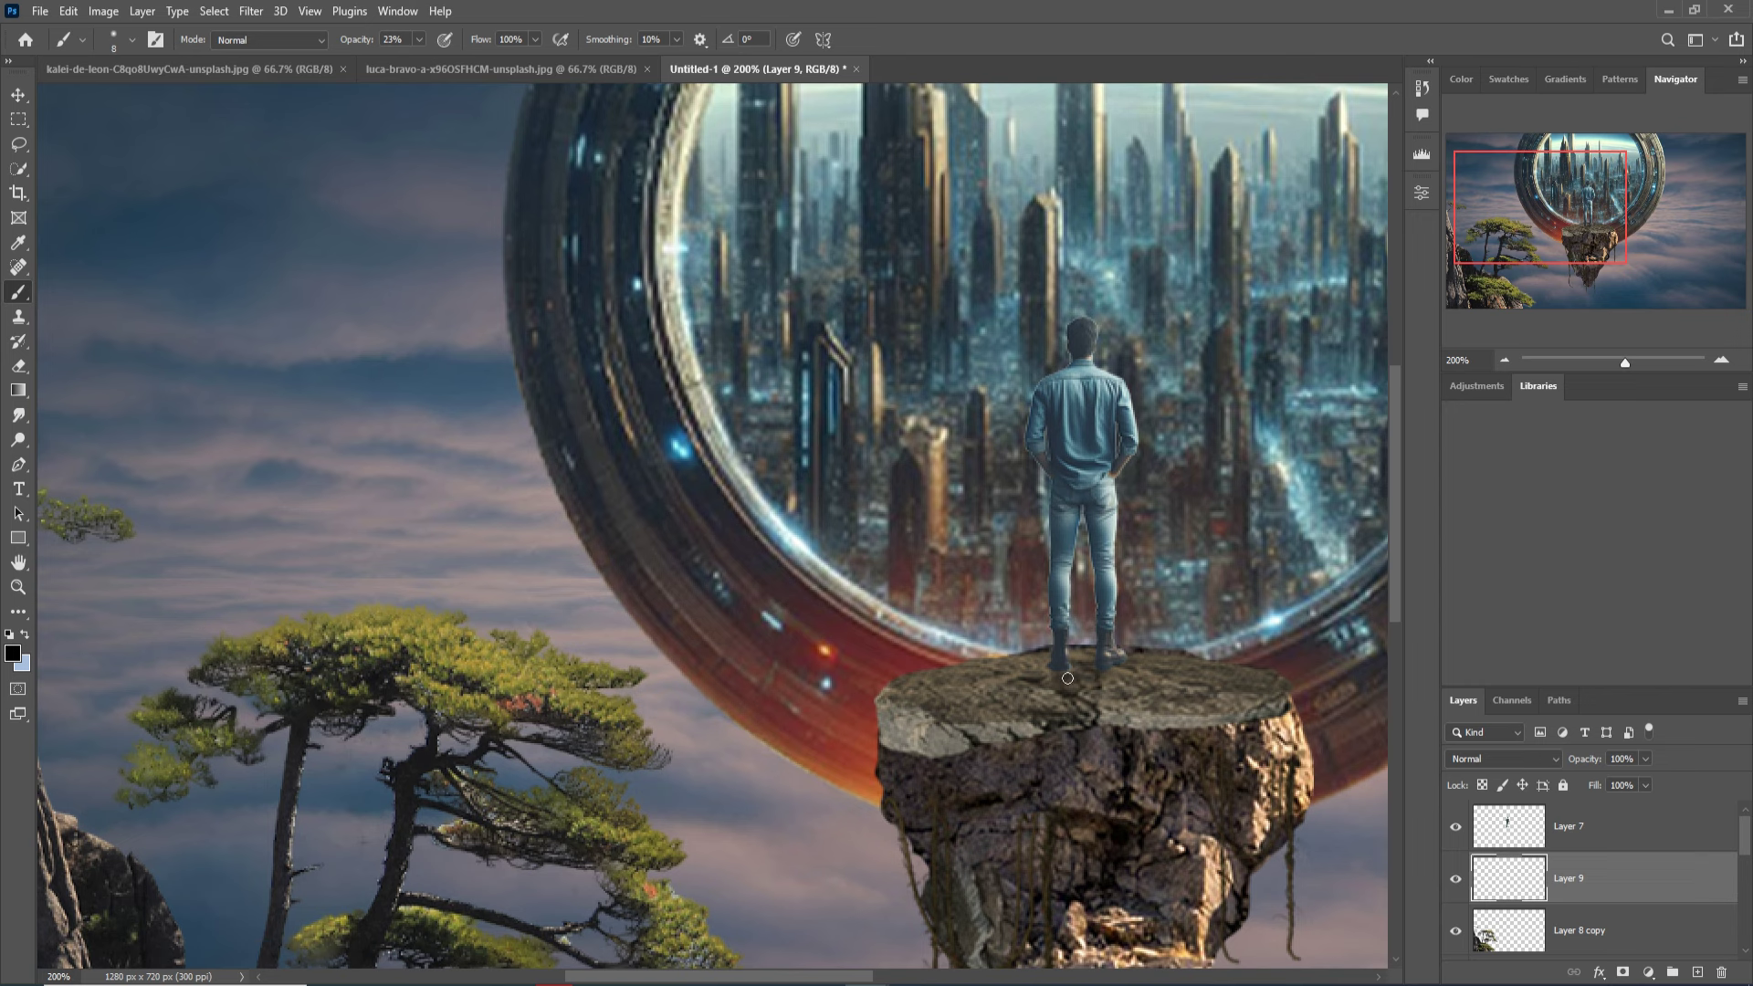
{"action": "mouse_move", "coordinate": [1067, 678]}
{"action": "left_mouse_down"}
{"action": "mouse_move", "coordinate": [1083, 724]}
{"action": "mouse_move", "coordinate": [1114, 690]}
{"action": "mouse_move", "coordinate": [1092, 778]}
{"action": "left_mouse_up"}
{"action": "mouse_move", "coordinate": [1114, 692]}
{"action": "left_mouse_down"}
{"action": "mouse_move", "coordinate": [1100, 753]}
{"action": "mouse_move", "coordinate": [1091, 734]}
{"action": "left_mouse_up"}
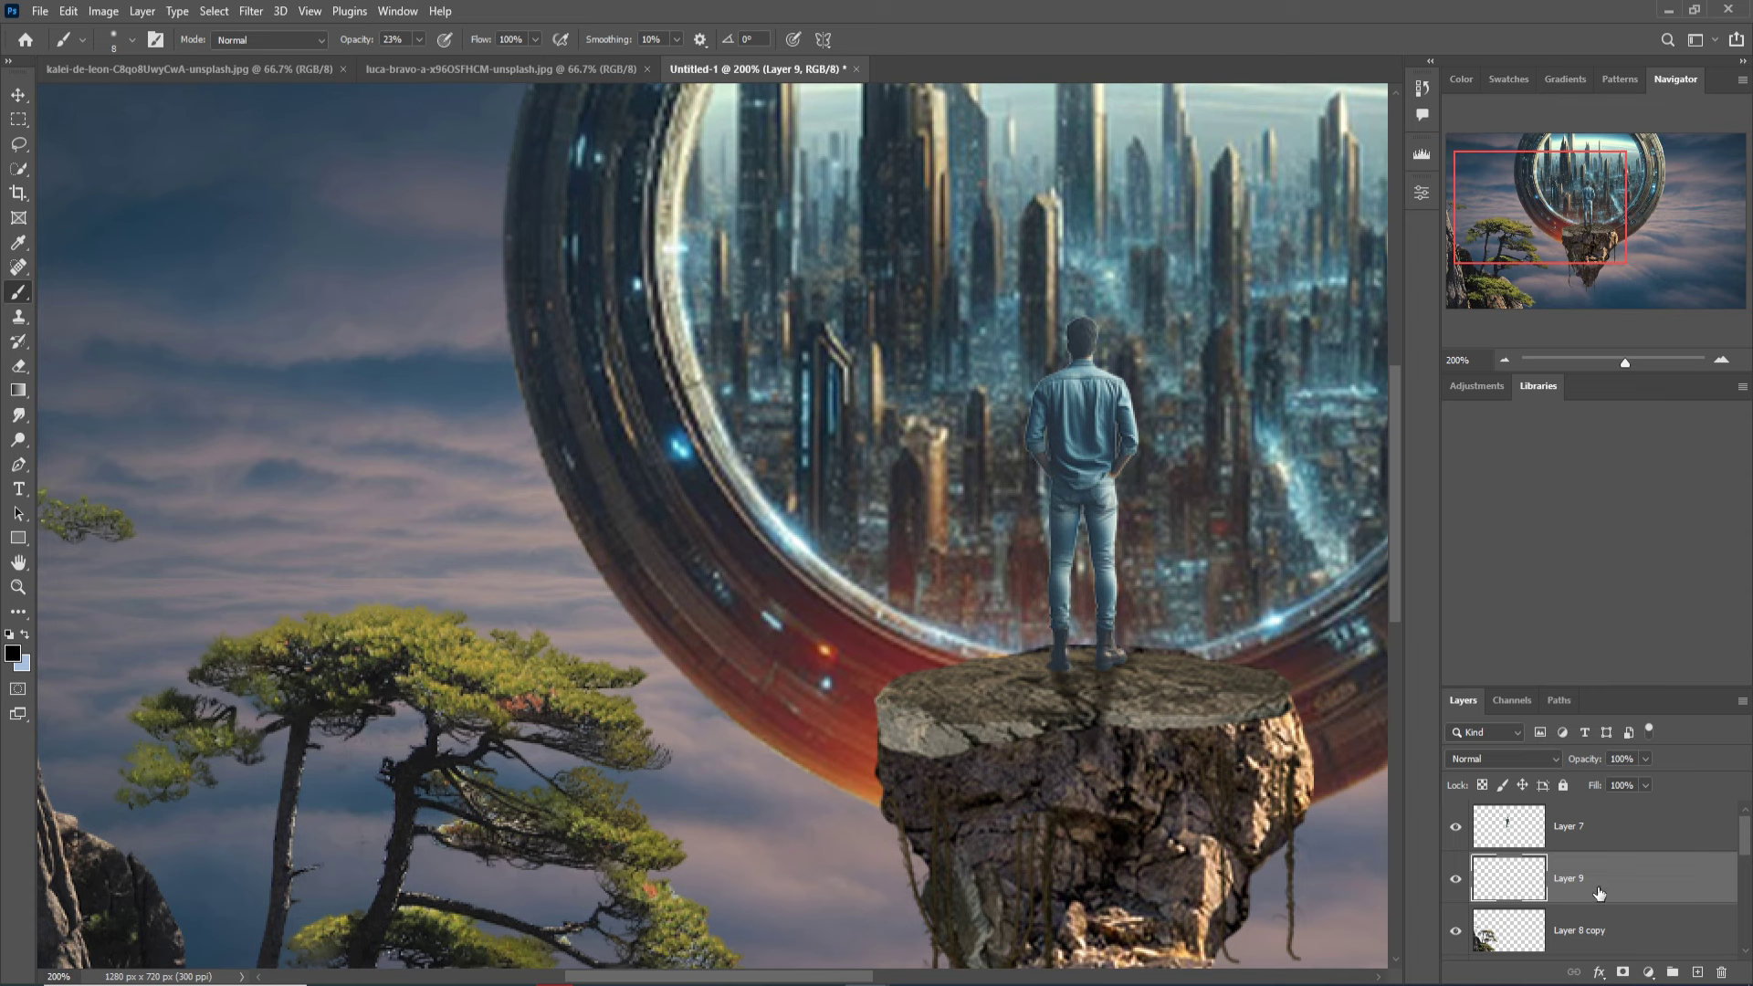
Add a white layer mask to Layer 9 and reselect the man's Layer 7.
{"action": "left_click", "coordinate": [1623, 973]}
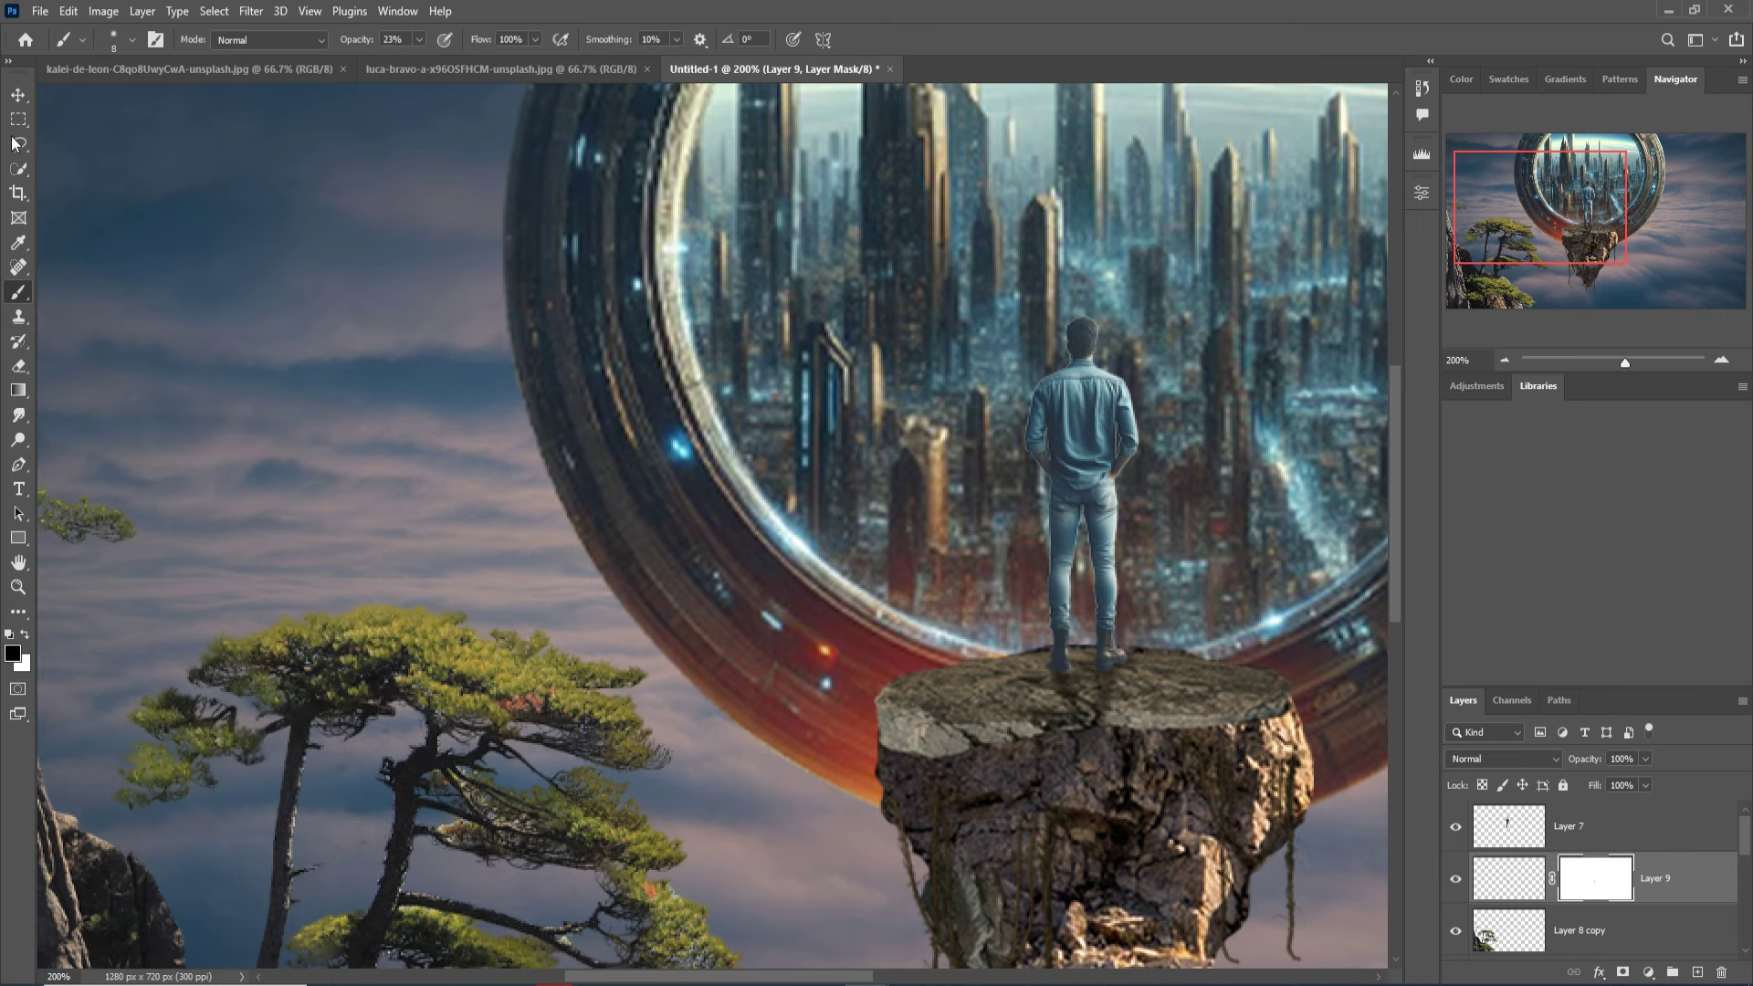
{"action": "left_click", "coordinate": [18, 94]}
{"action": "left_click", "coordinate": [1073, 409]}
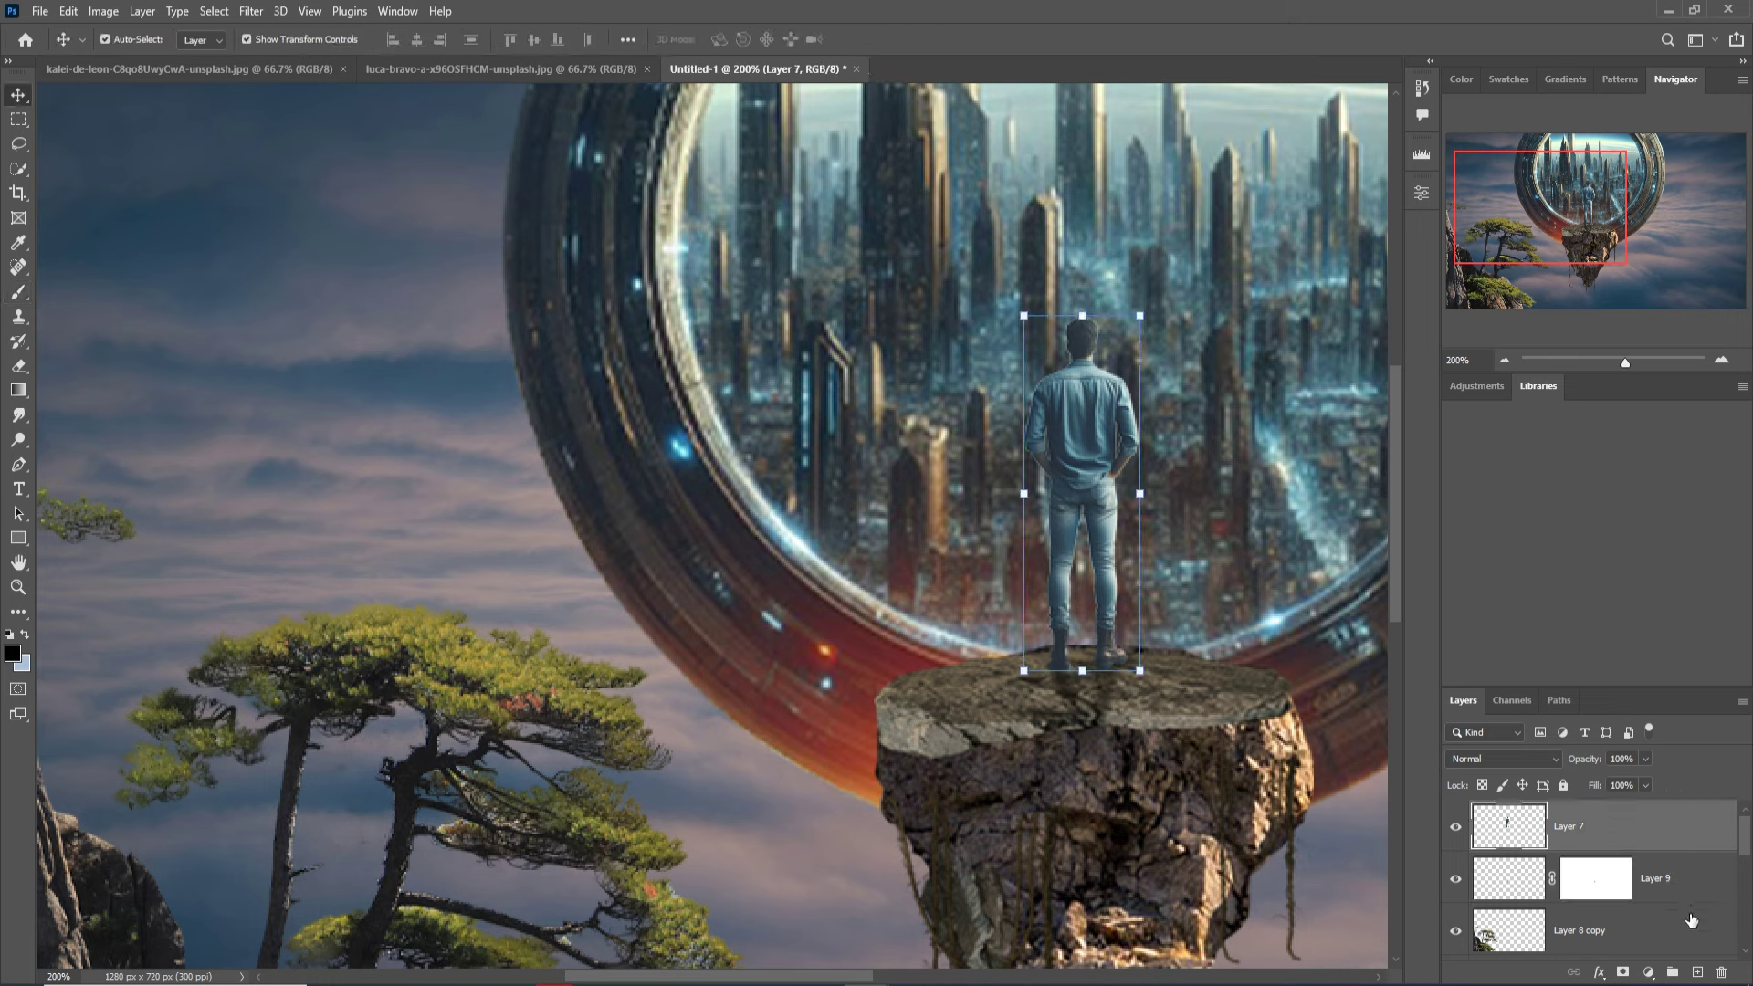
Add a Curves 2 layer clipped to Layer 7, nudging the RGB curve point to retone the man.
{"action": "left_click", "coordinate": [1648, 973]}
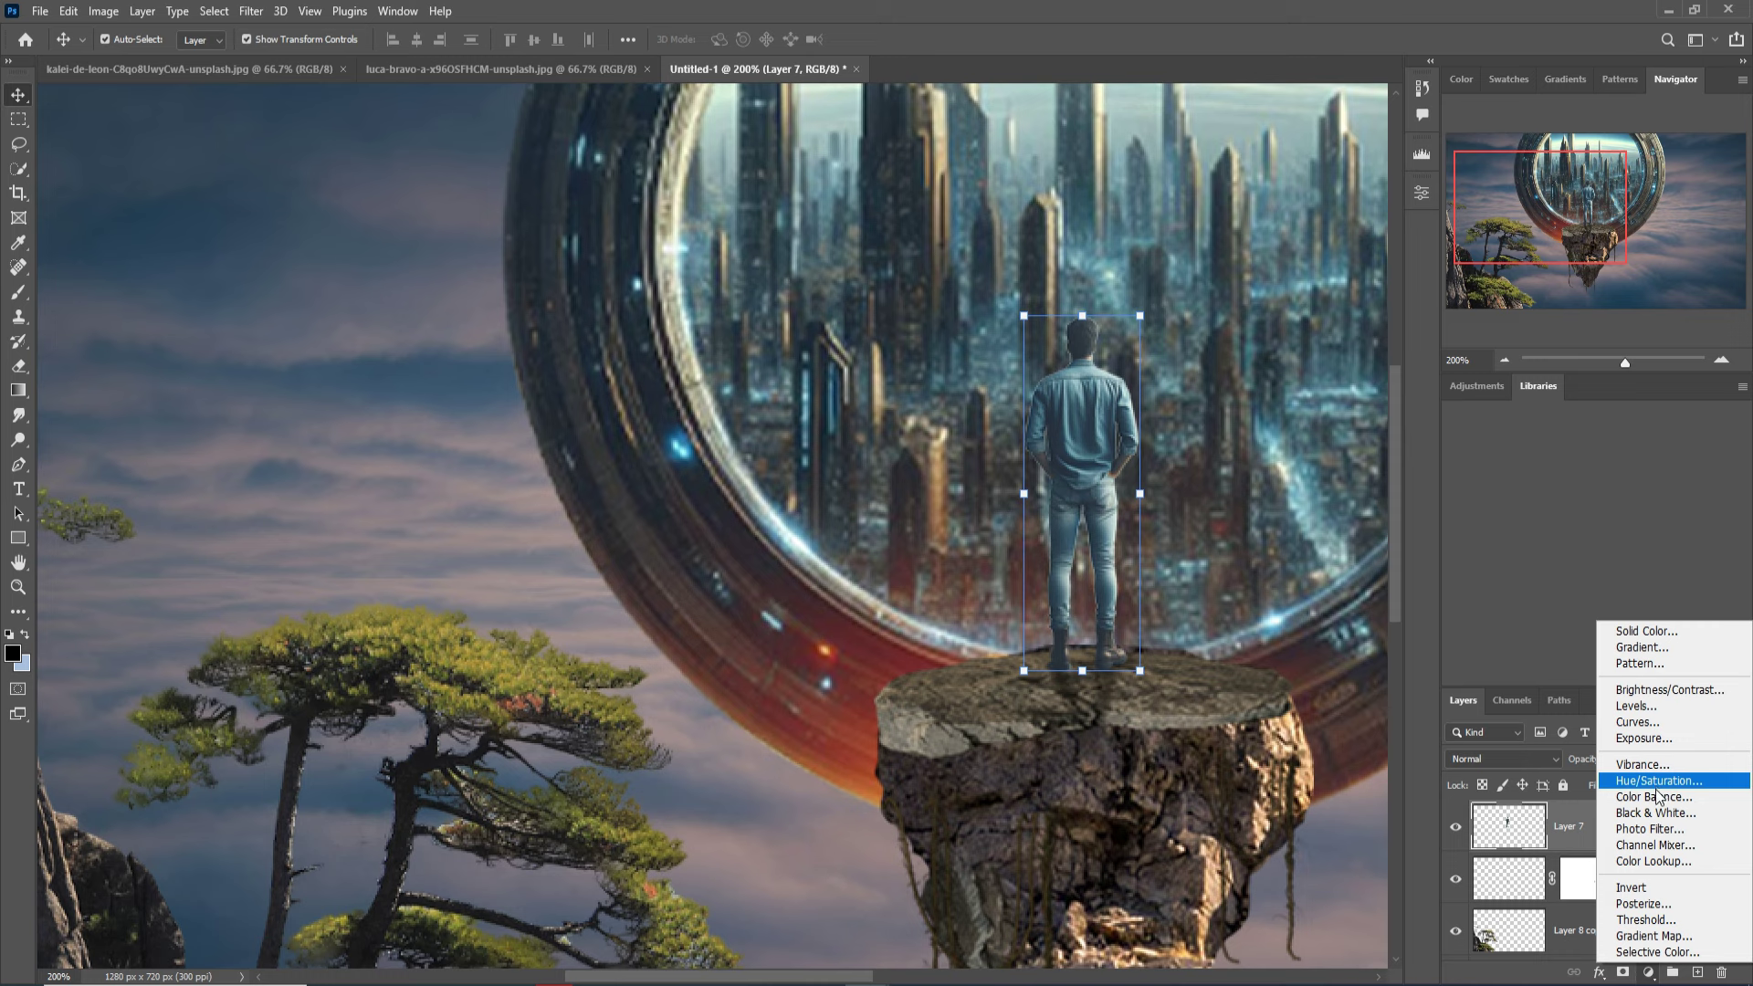
{"action": "left_click", "coordinate": [1640, 724]}
{"action": "left_click", "coordinate": [1290, 387]}
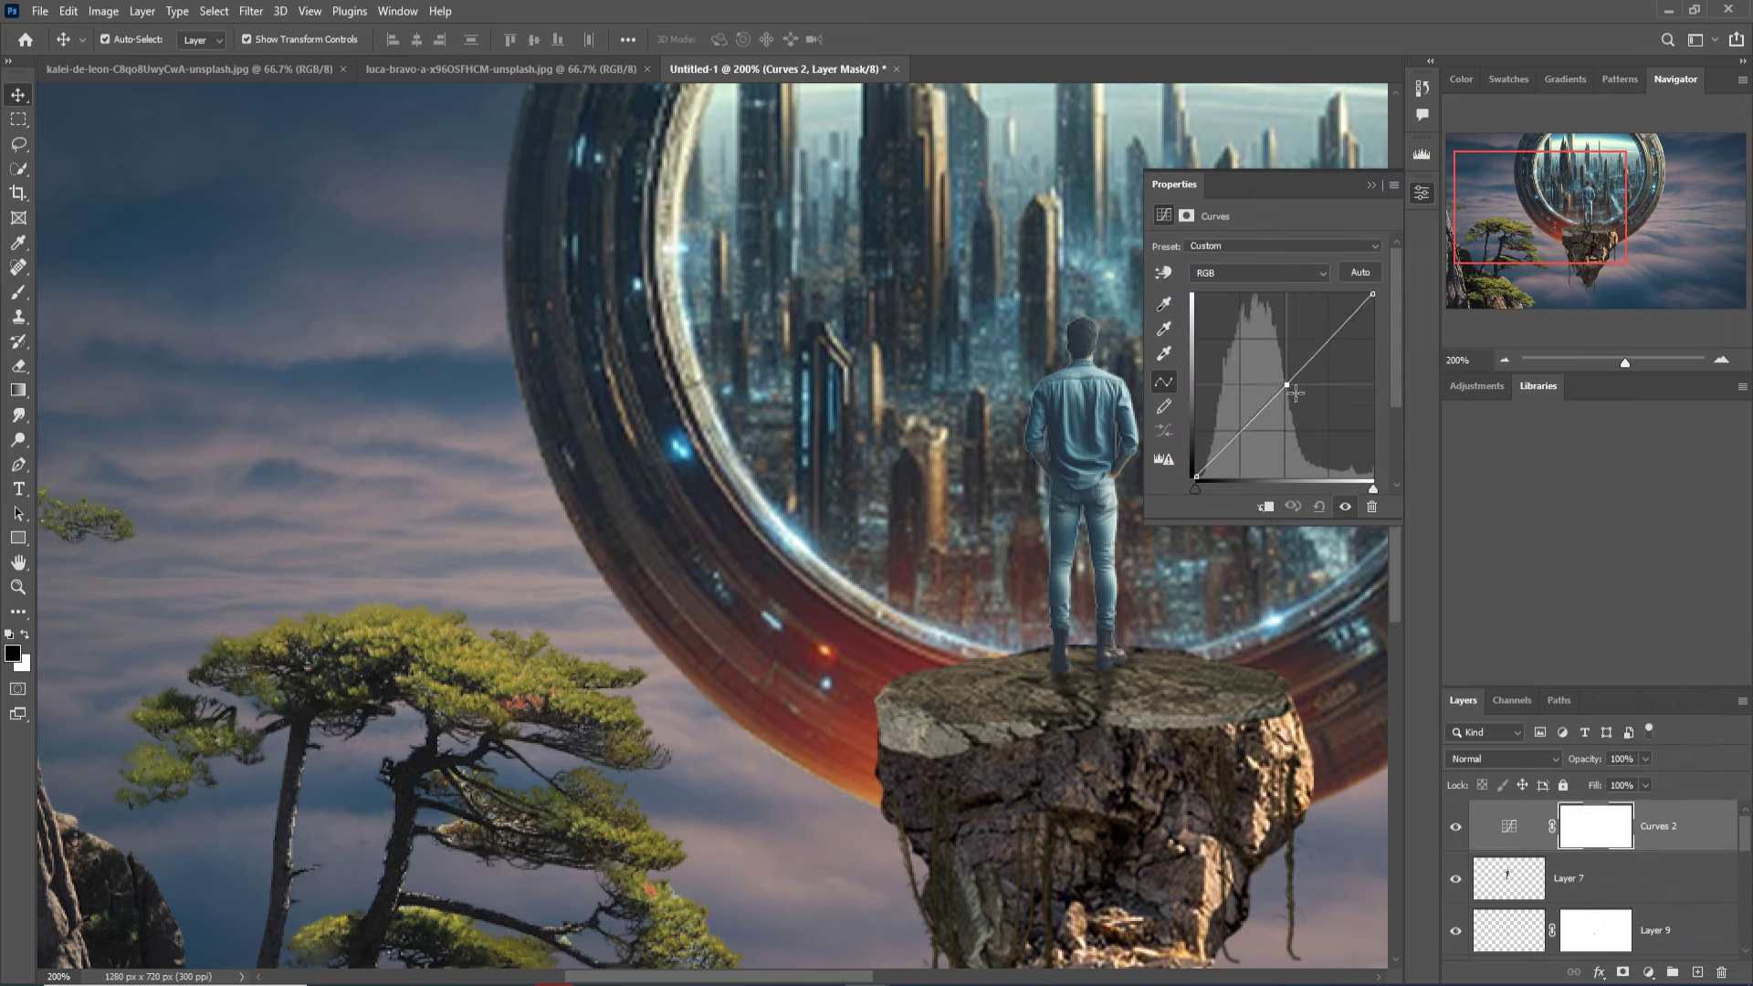
{"action": "left_click", "coordinate": [1265, 507]}
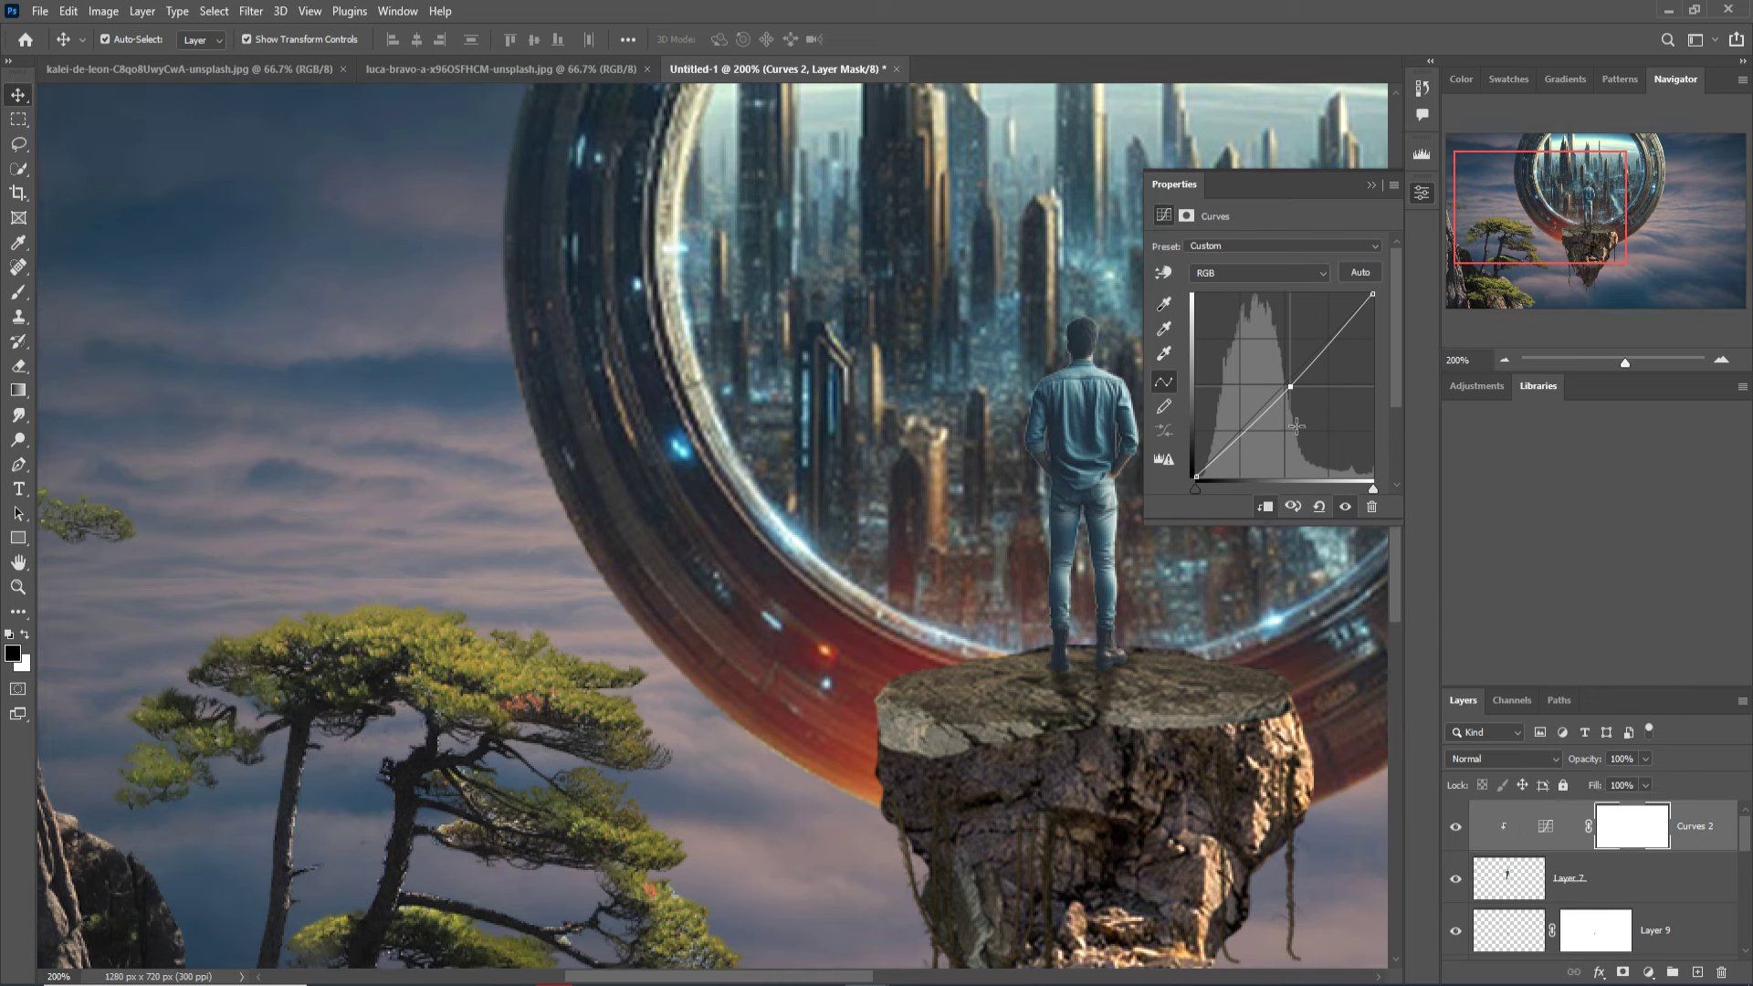
{"action": "left_click_drag", "start_coordinate": [1290, 387], "coordinate": [1301, 407]}
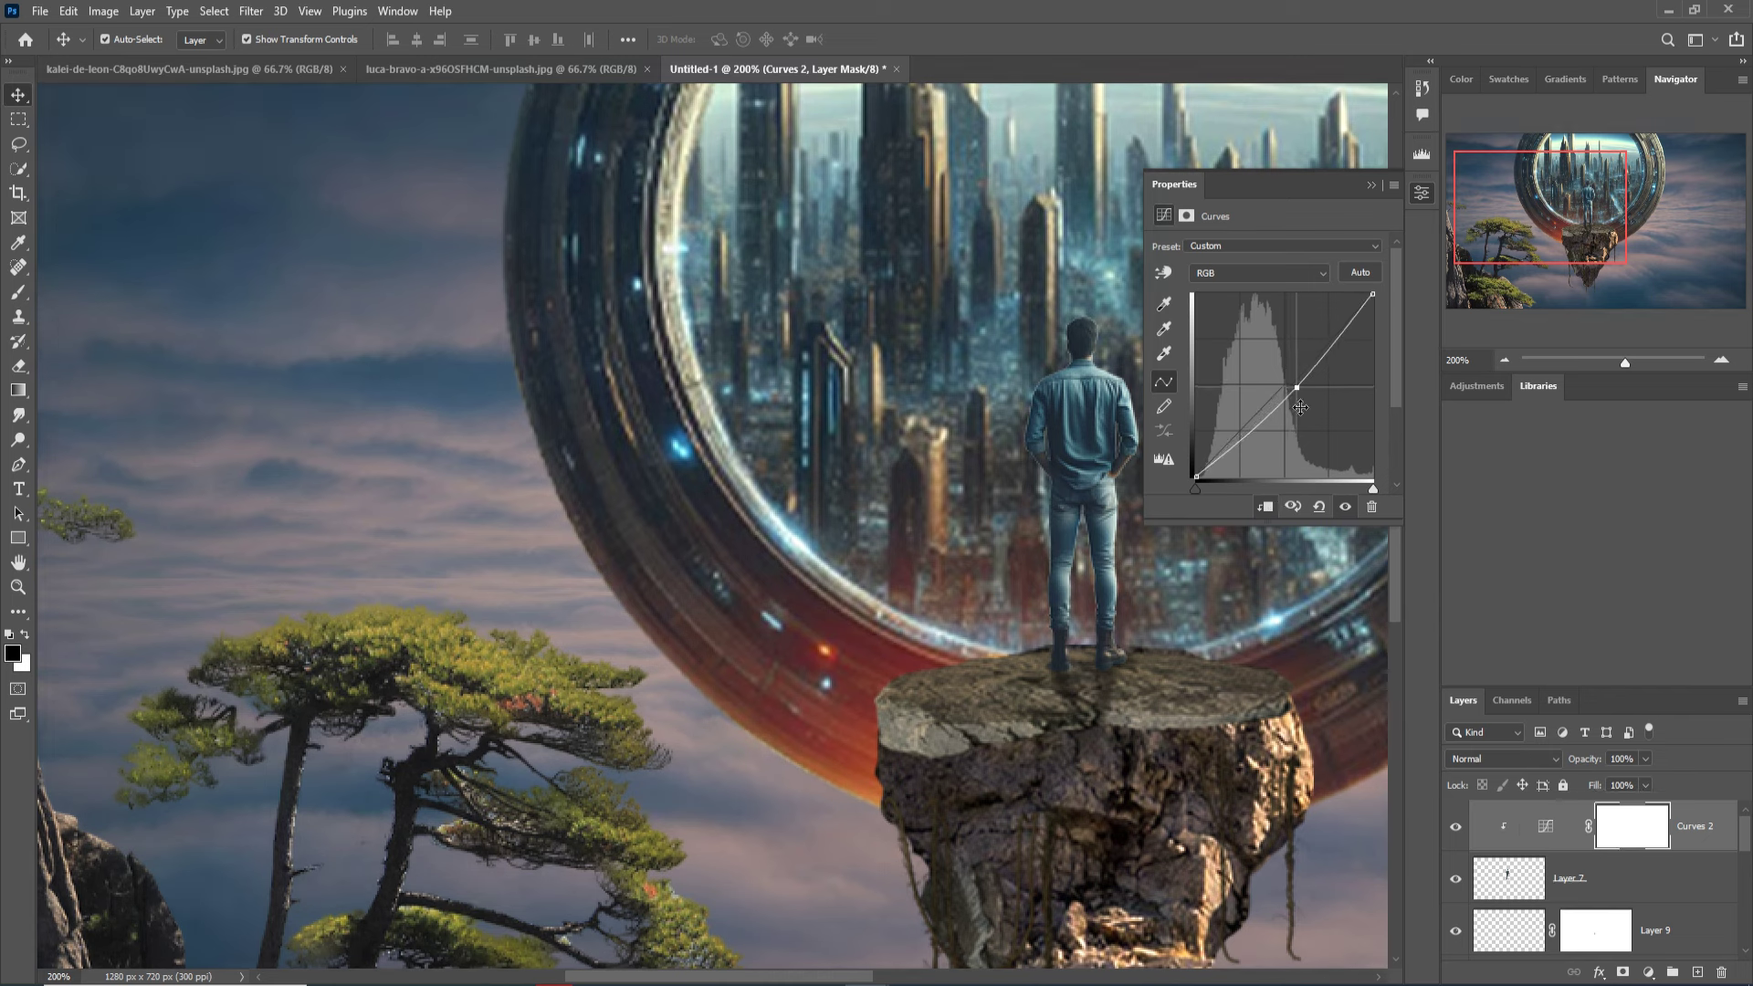
{"action": "left_click", "coordinate": [1365, 183]}
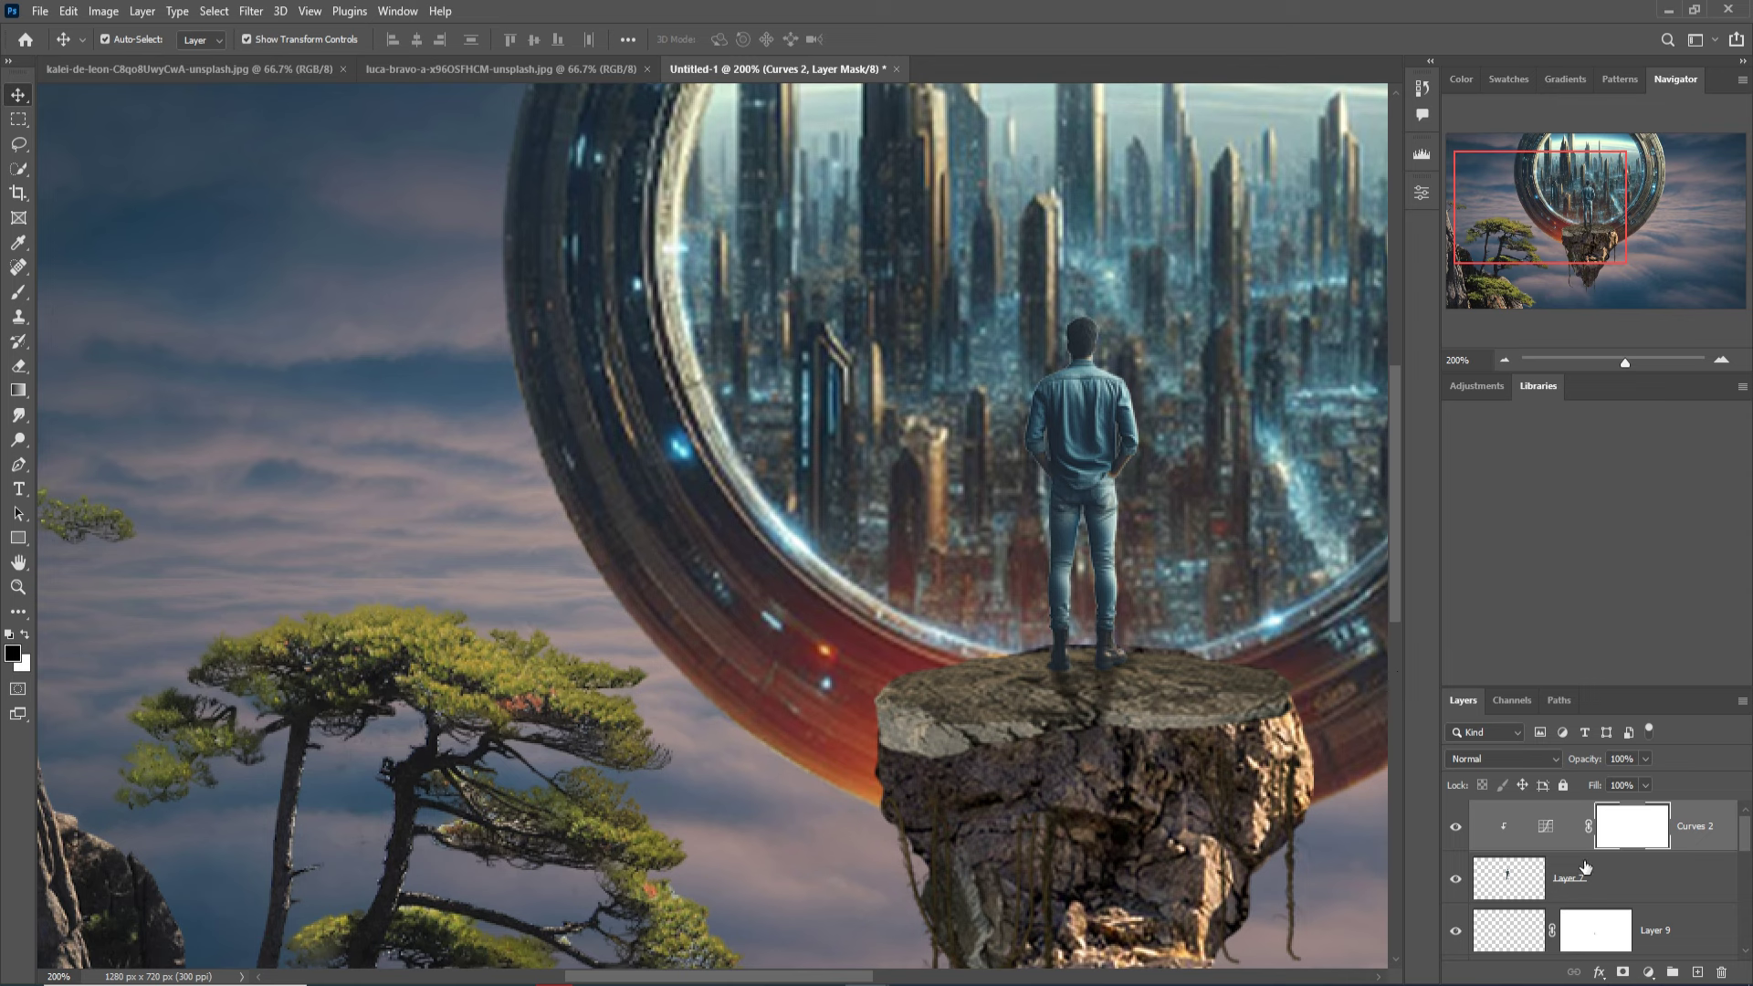
{"action": "scroll", "coordinate": [1688, 896], "scroll_direction": "down", "scroll_amount": 5}
{"action": "scroll", "coordinate": [1688, 895], "scroll_direction": "down", "scroll_amount": 1}
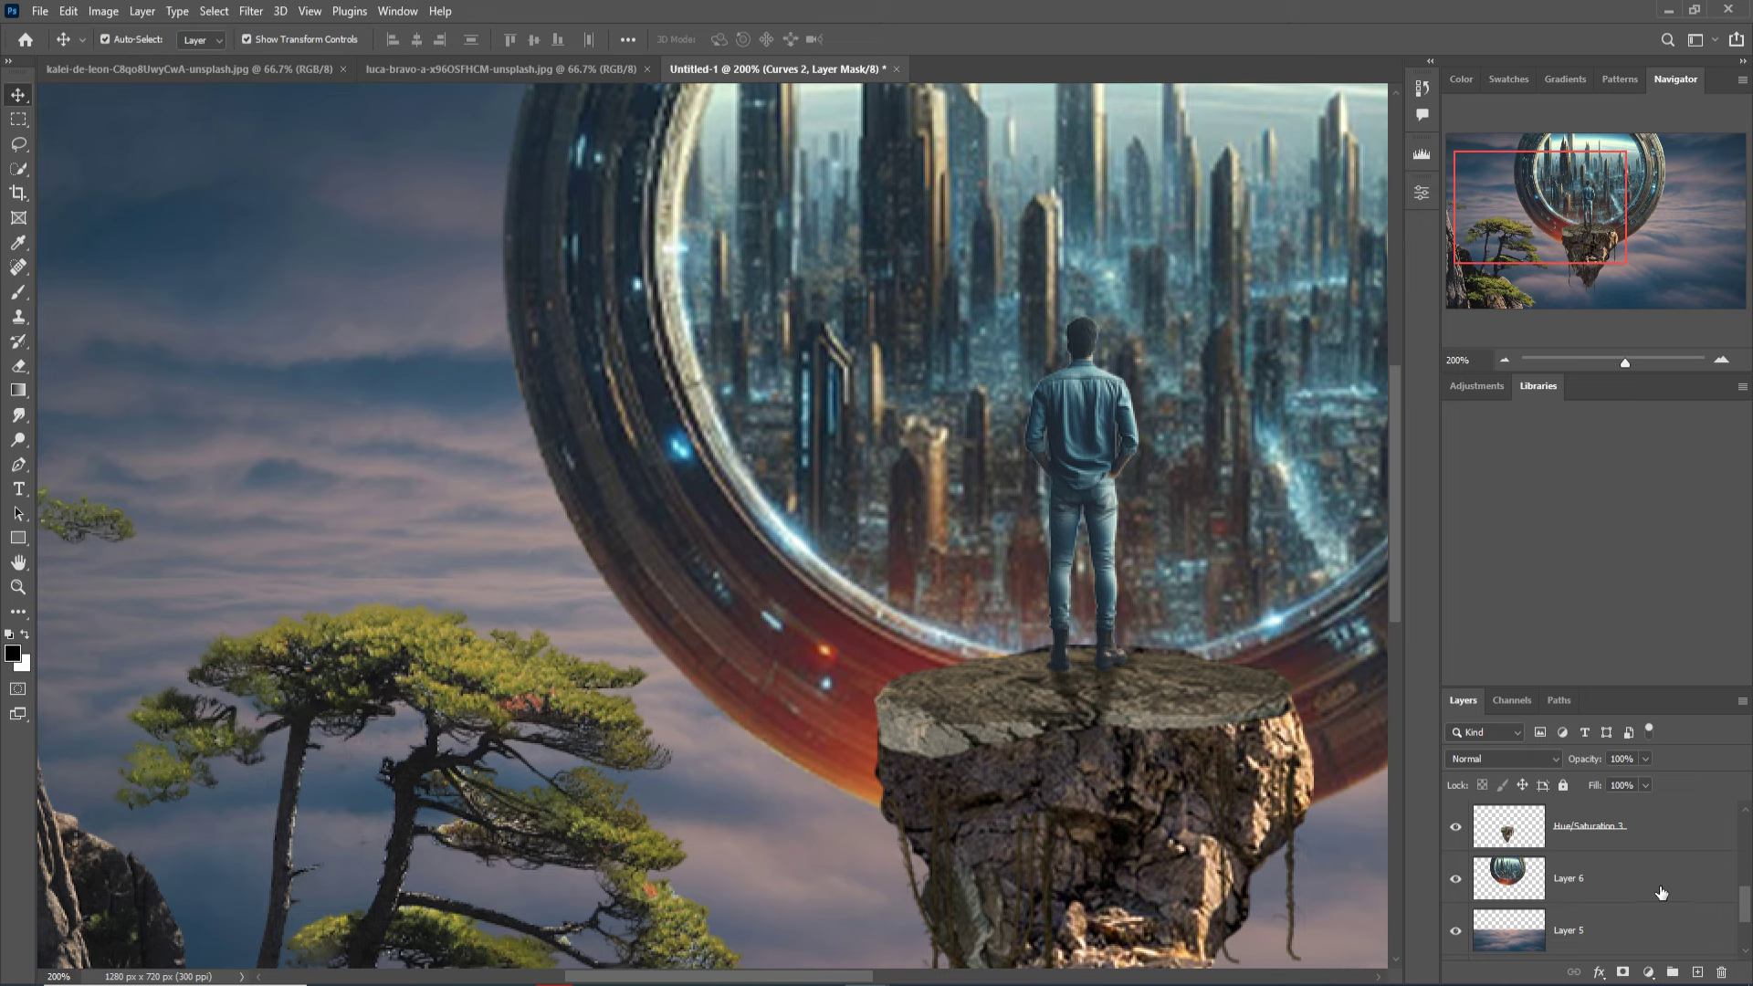
Add Layer 10 above the ring and brush a soft white glow with a size 400 brush.
{"action": "left_click", "coordinate": [1664, 879]}
{"action": "left_click", "coordinate": [1697, 971]}
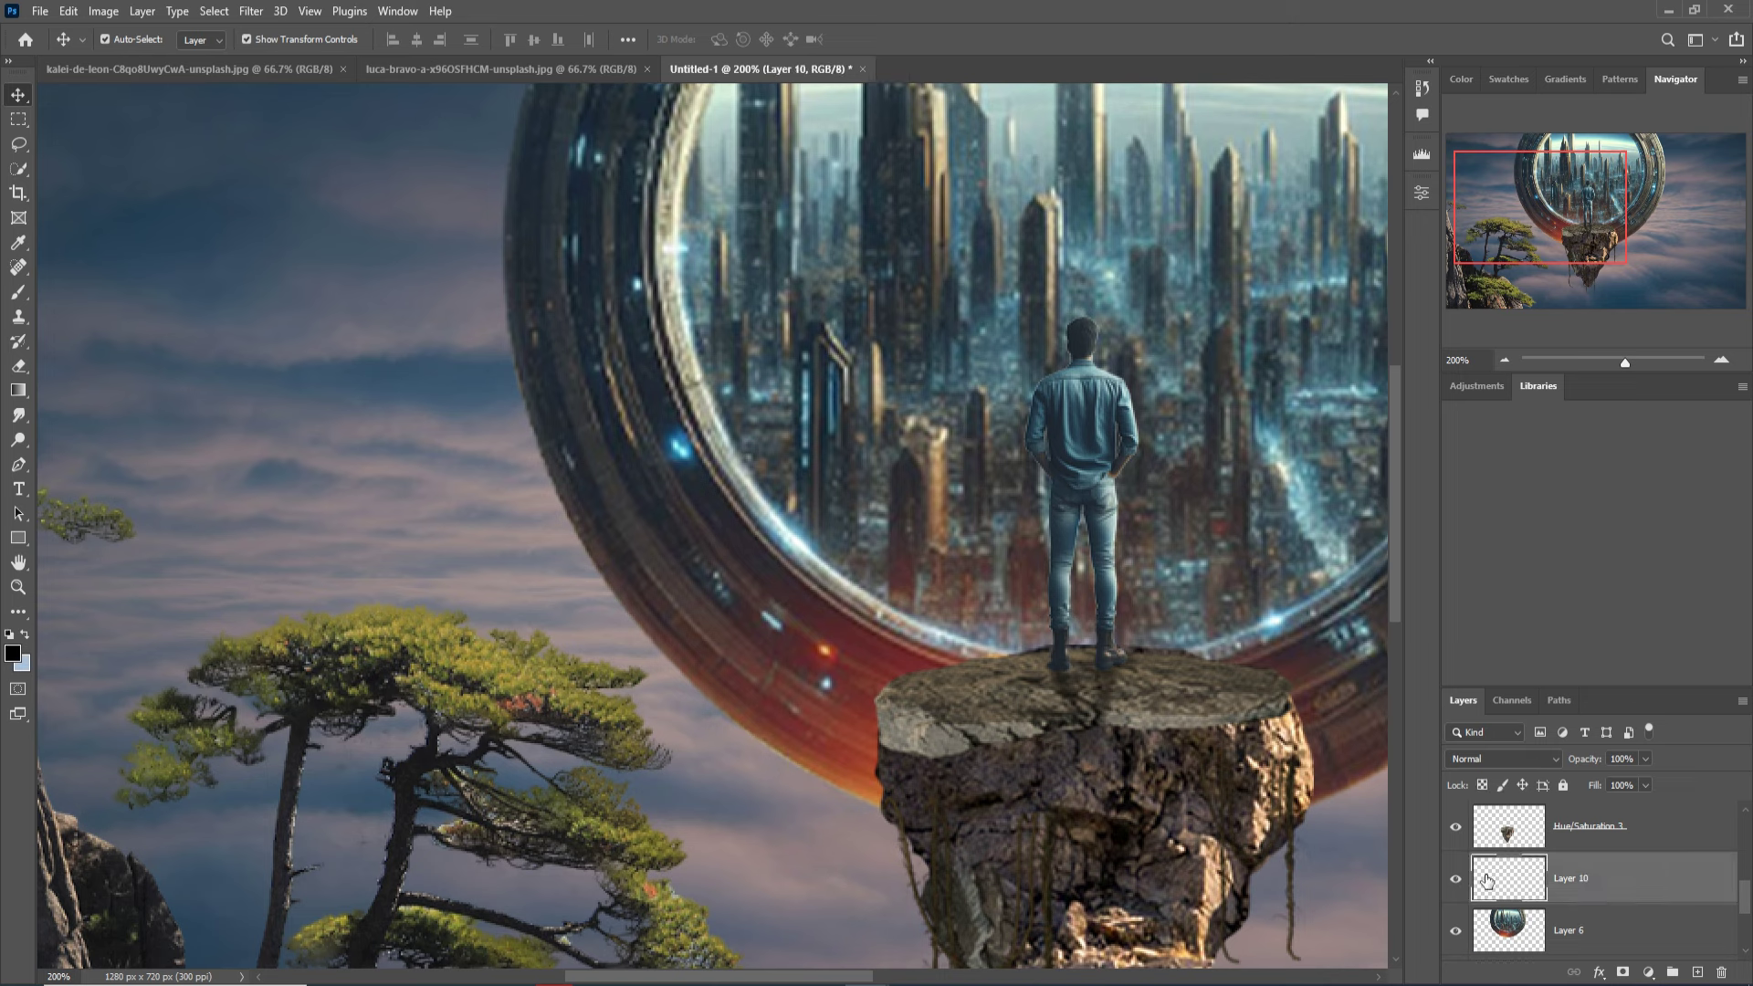
{"action": "left_click", "coordinate": [24, 293]}
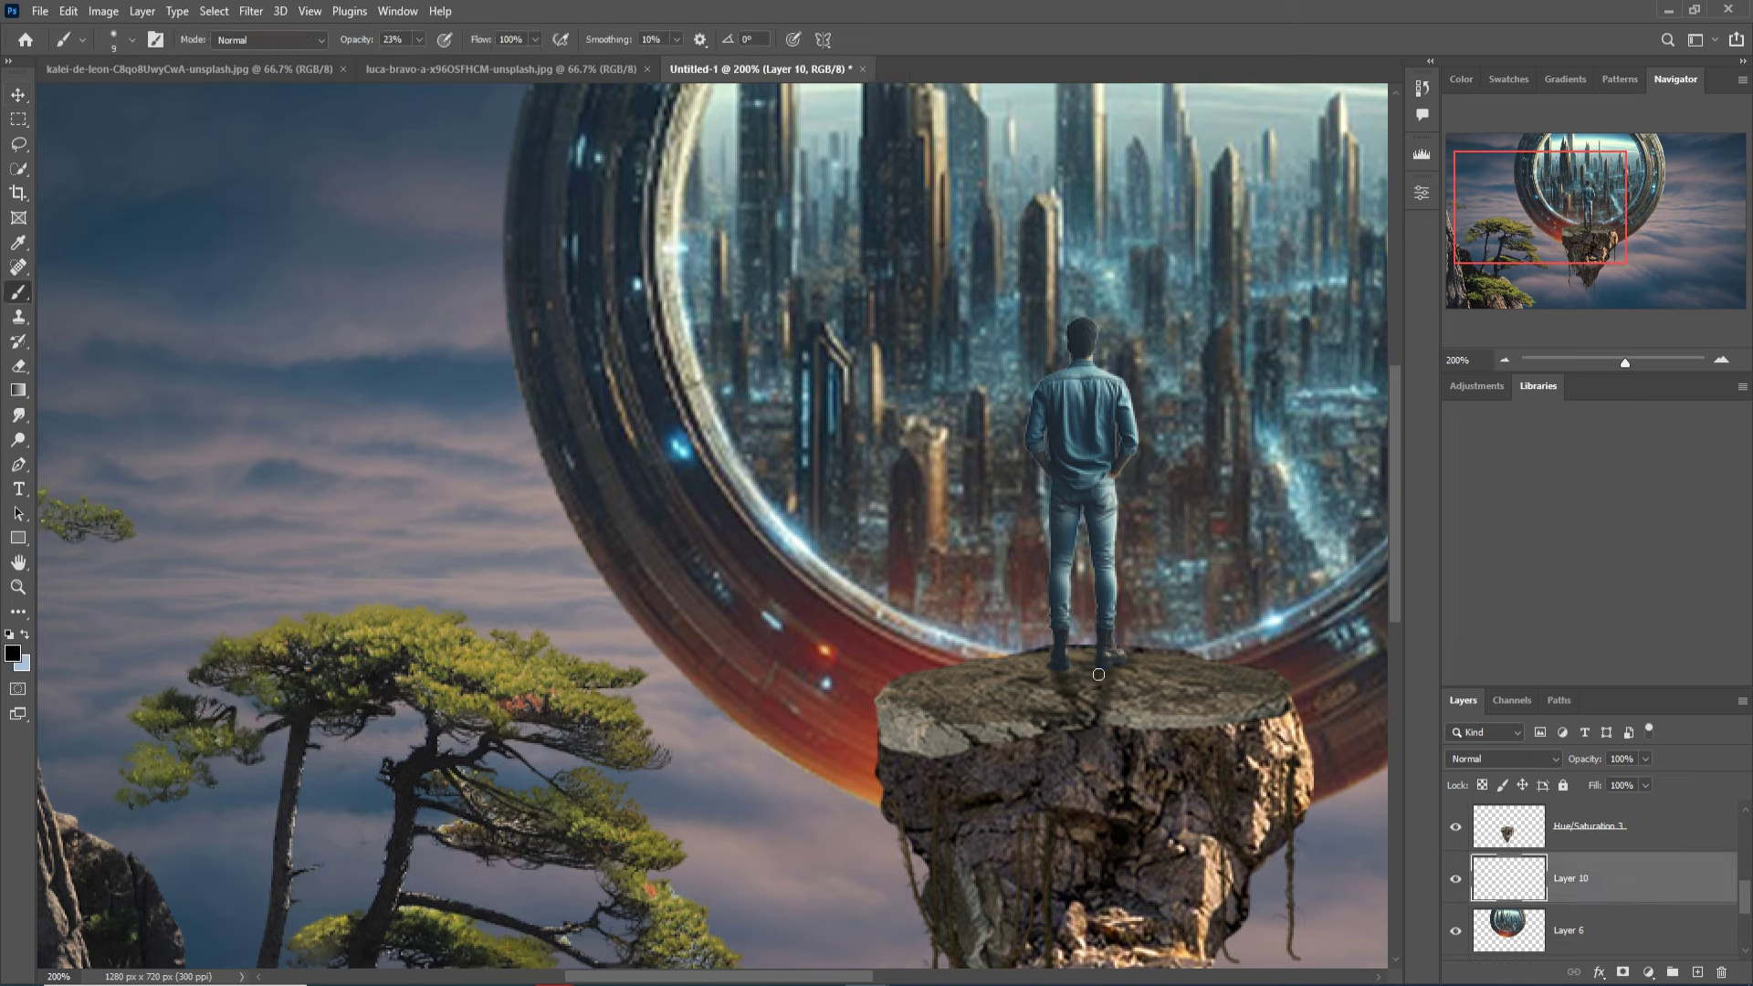
{"action": "key", "text": "bracketright"}
{"action": "key", "text": "bracketright"}
{"action": "key", "text": "bracketright"}
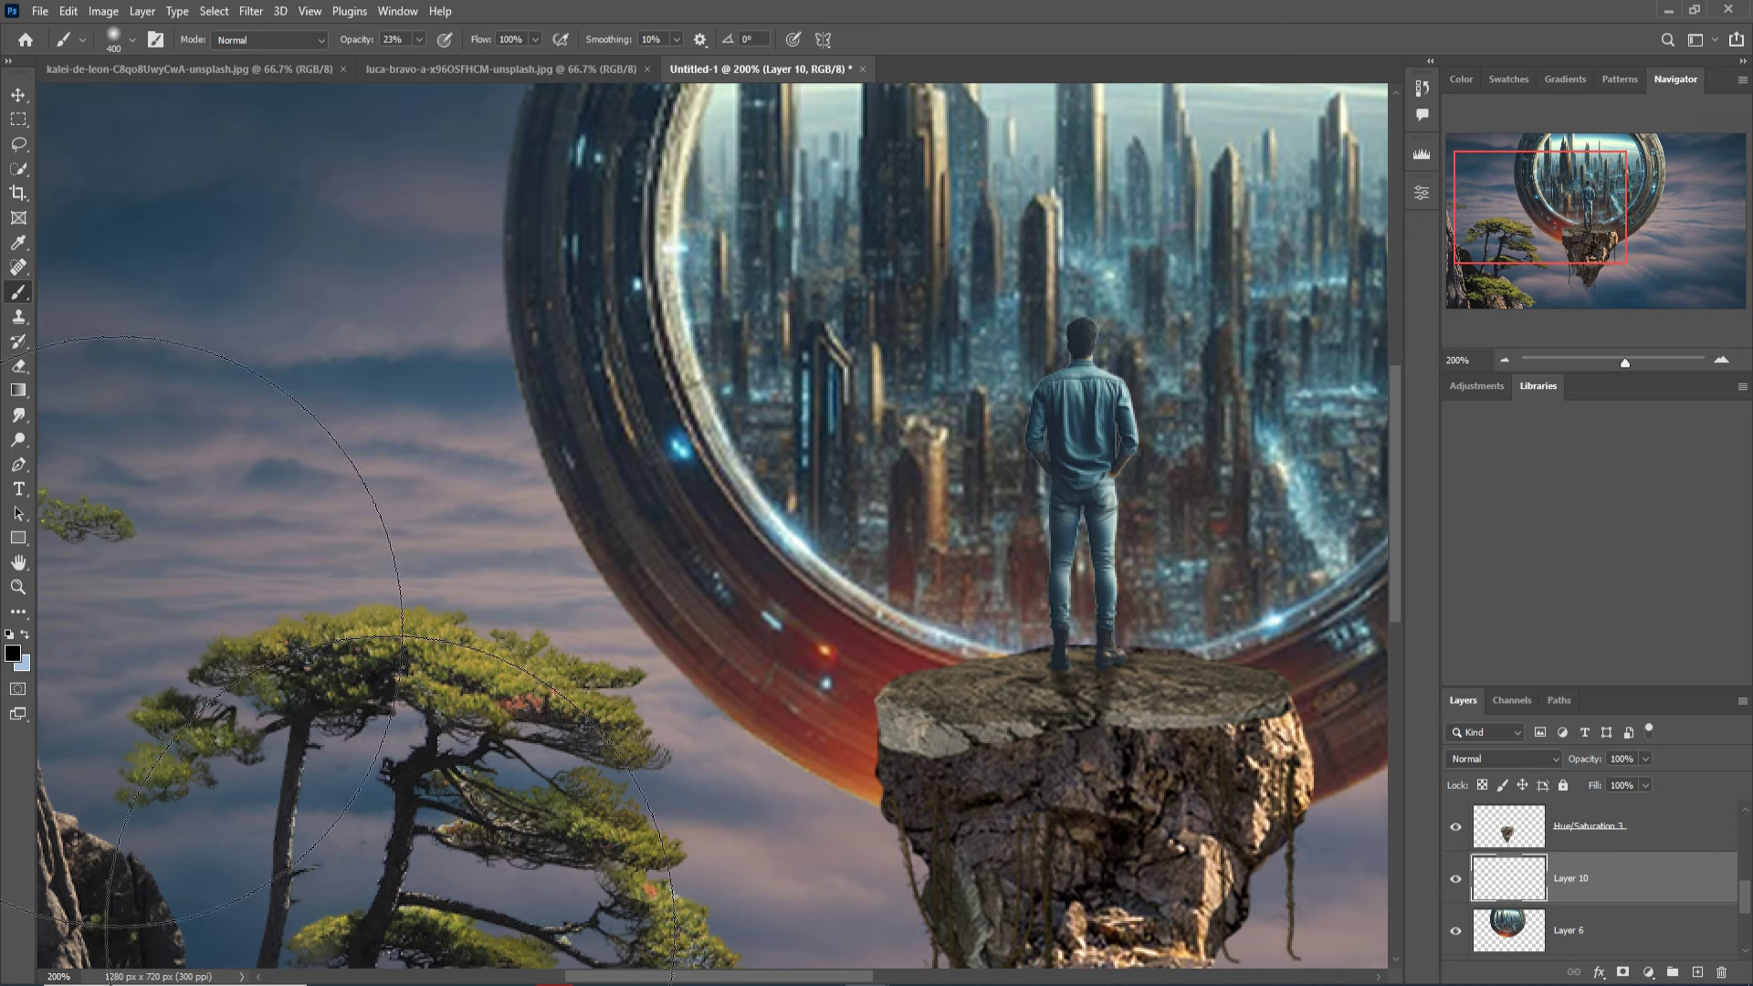
{"action": "left_click", "coordinate": [25, 636]}
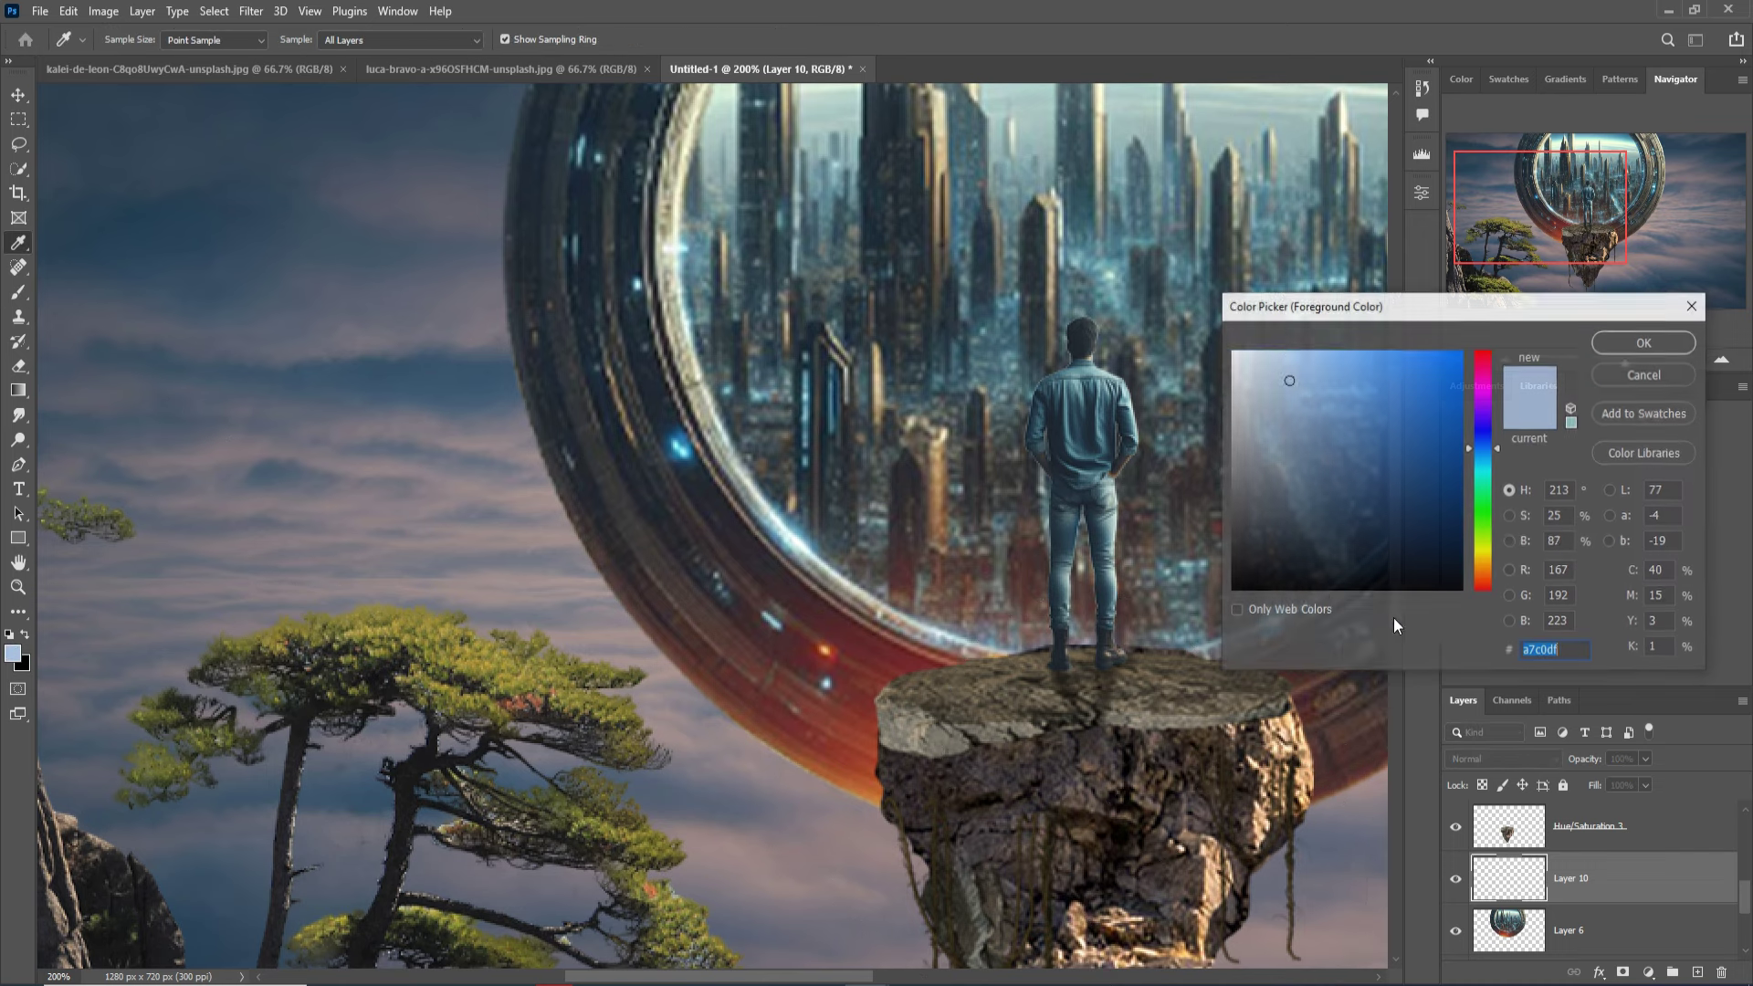
{"action": "left_click", "coordinate": [13, 653]}
{"action": "left_click", "coordinate": [1231, 351]}
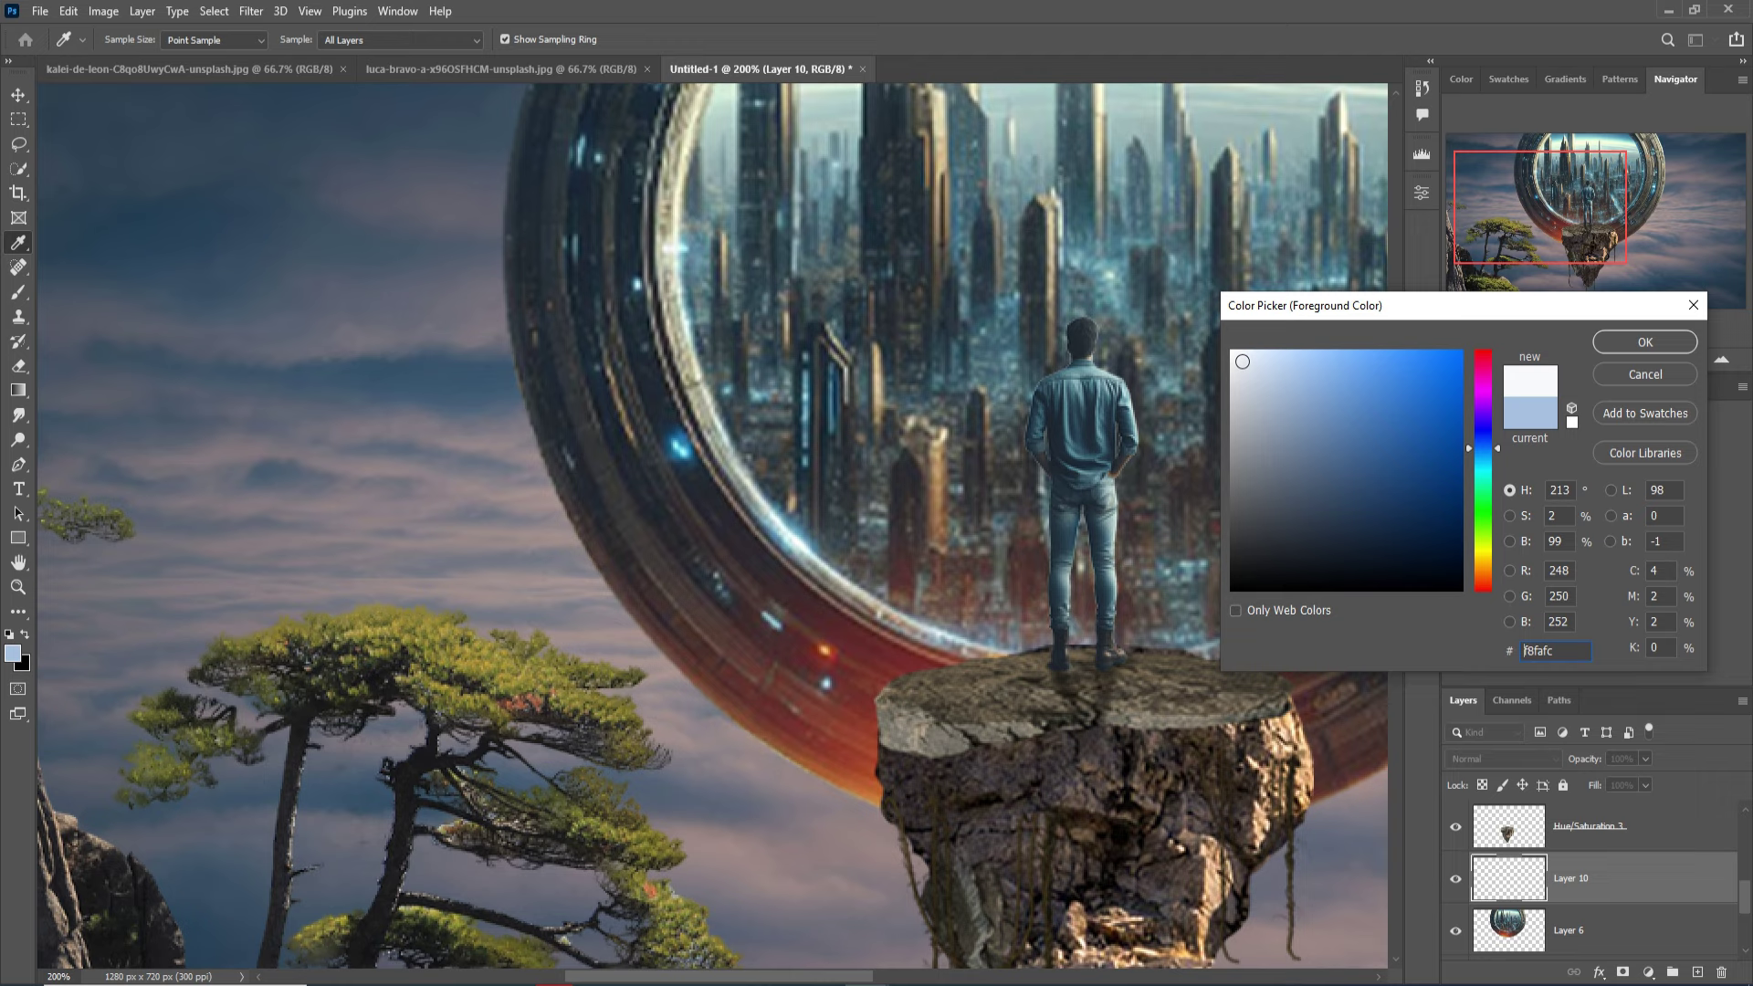
{"action": "left_click", "coordinate": [1634, 344]}
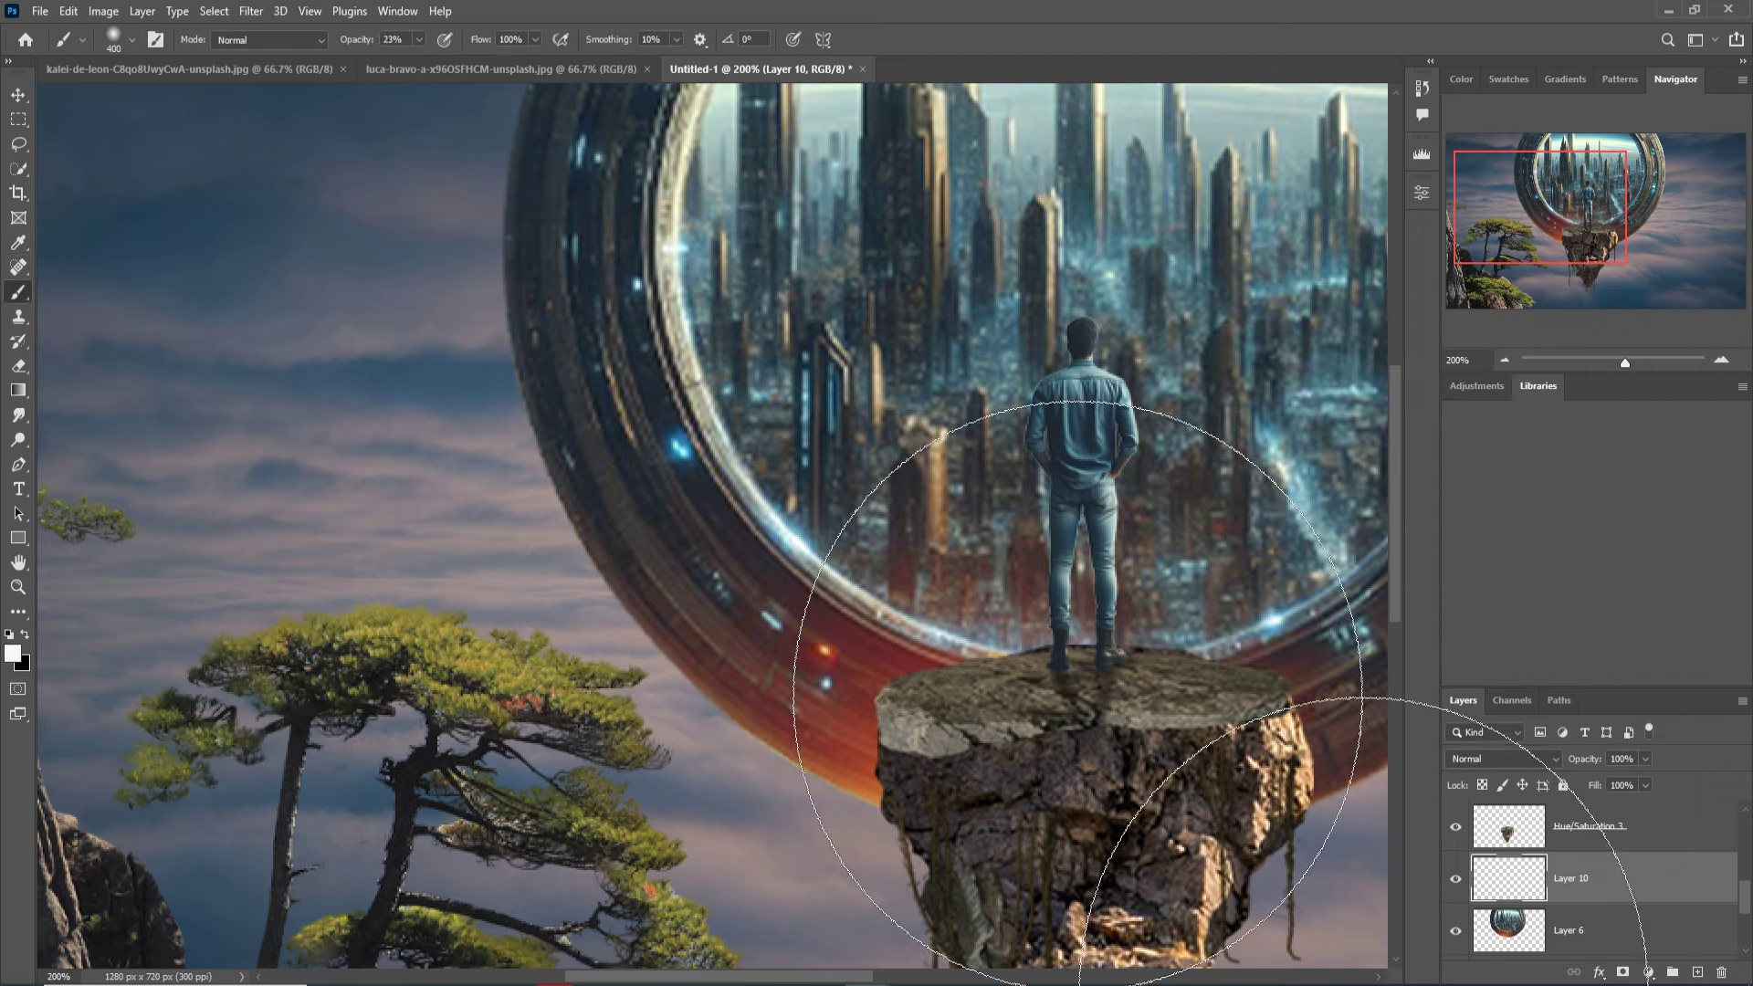
{"action": "key", "text": "bracketleft"}
{"action": "key", "text": "bracketright"}
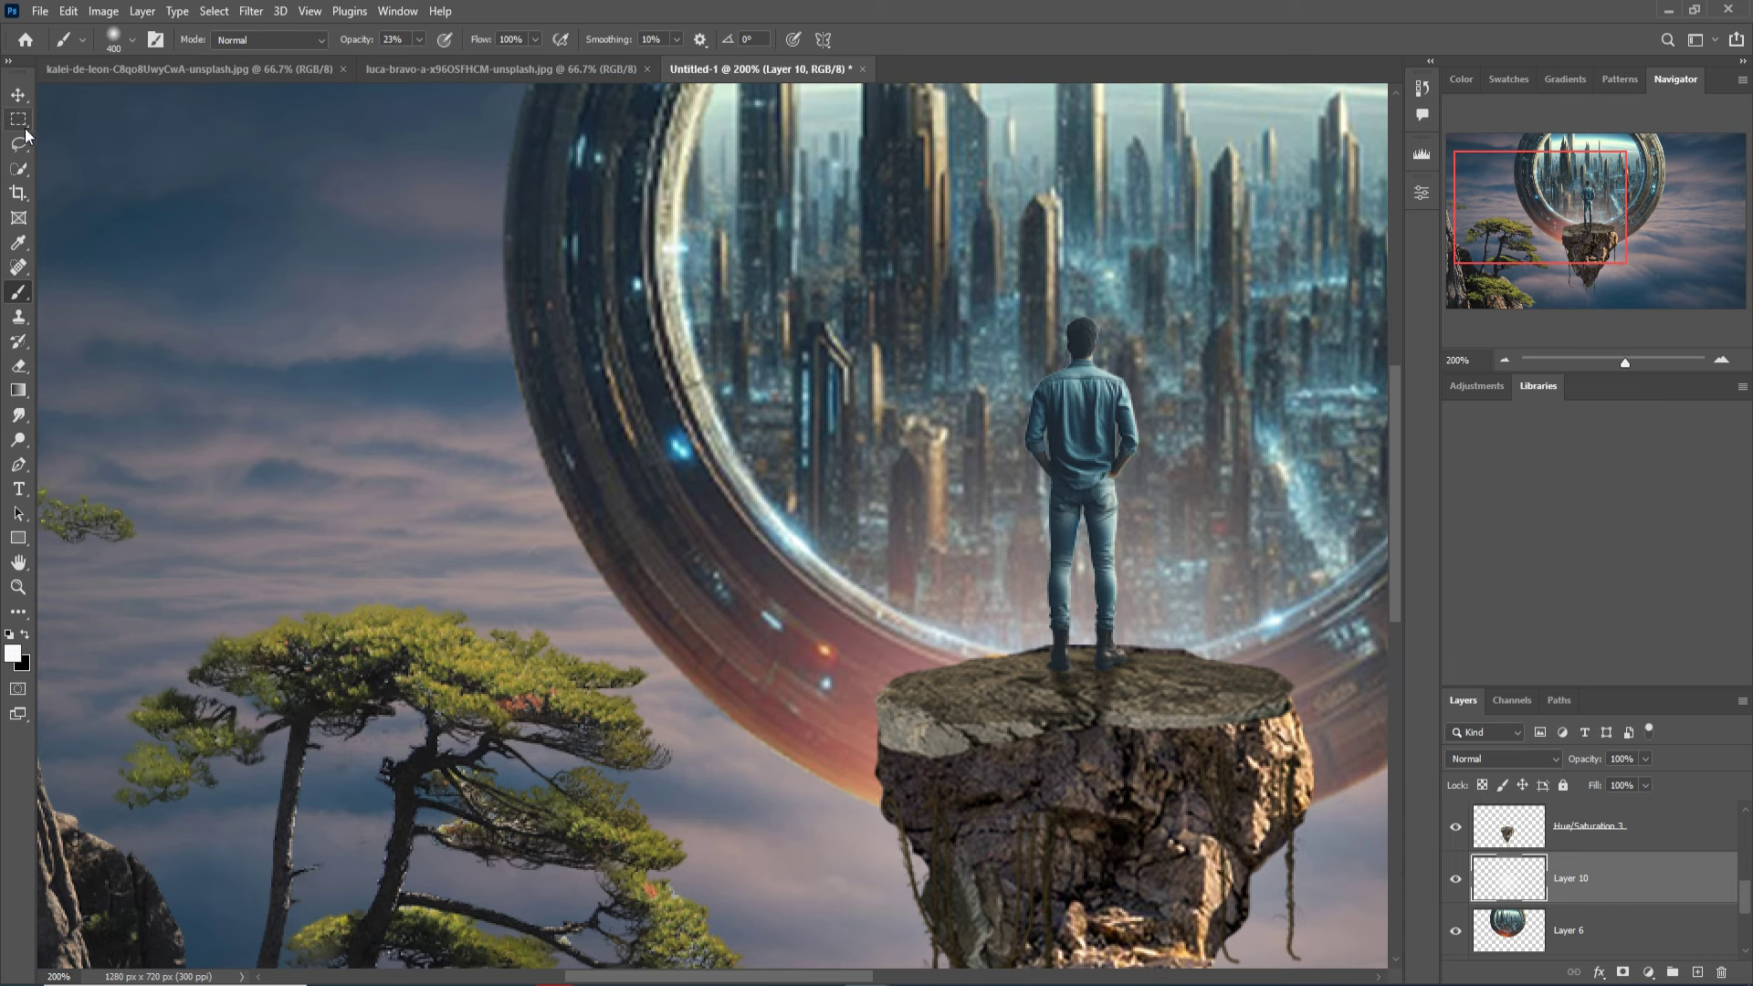
{"action": "left_click", "coordinate": [17, 96]}
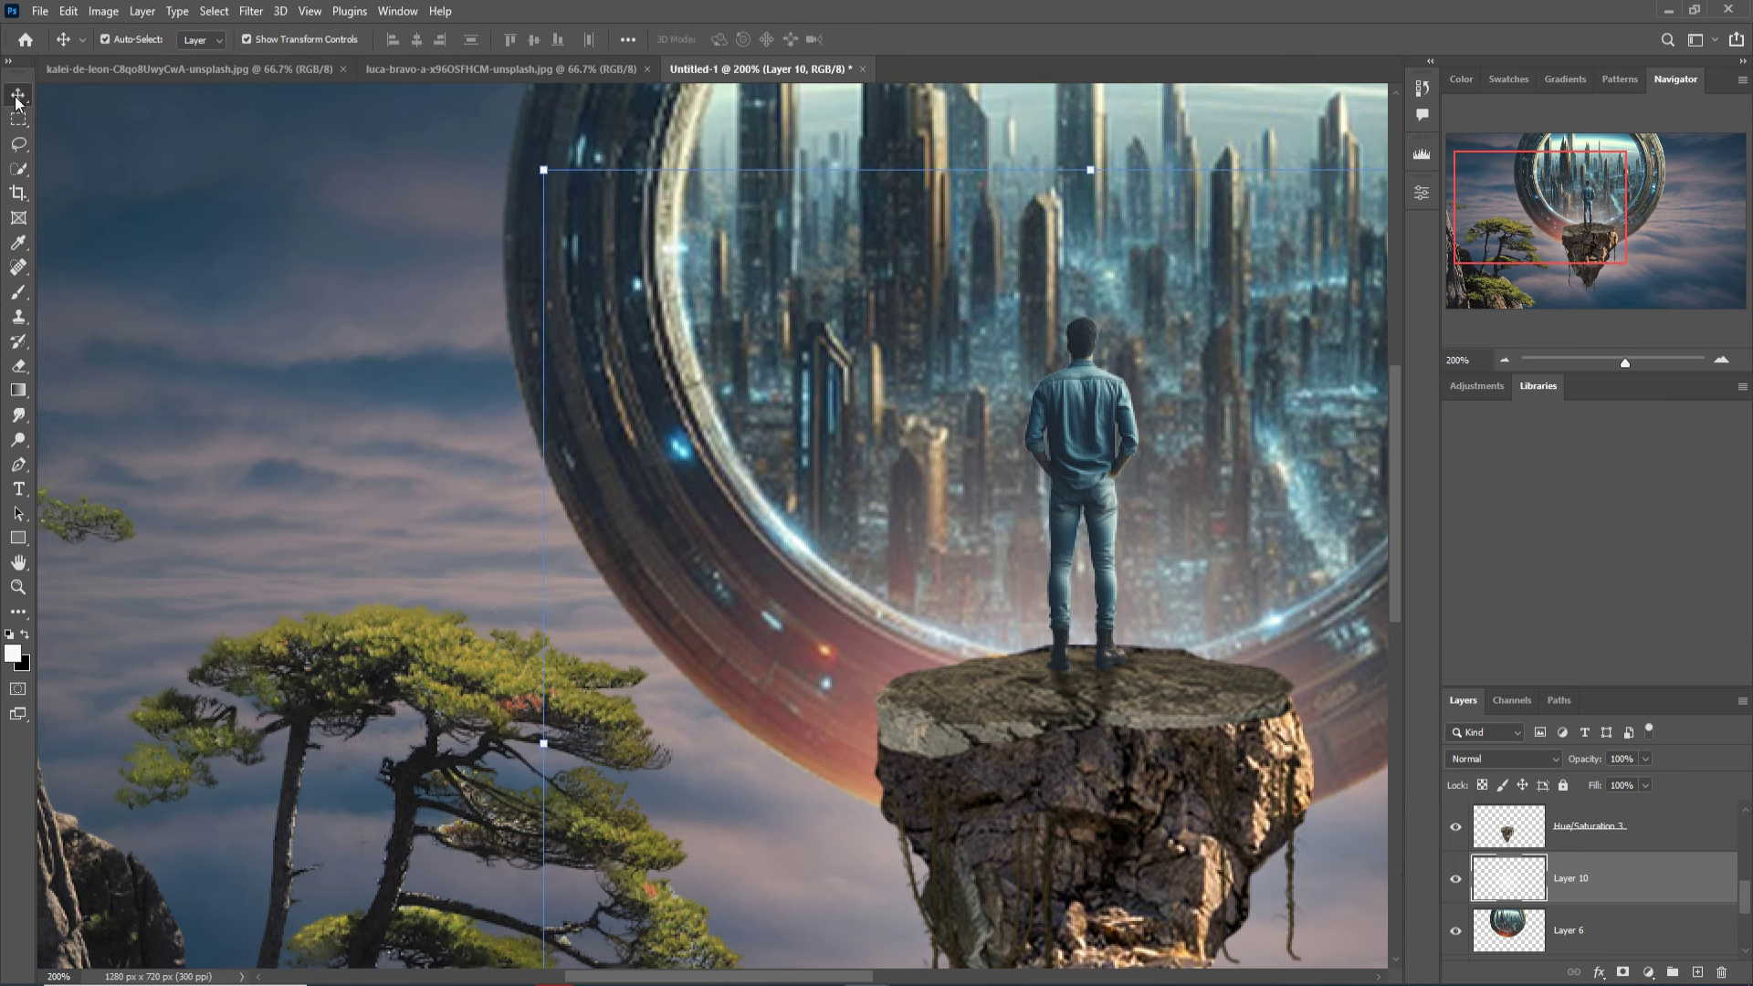
Add a new Layer 11 above Hue/Saturation 3 set to Linear Dodge (Add).
{"action": "left_click", "coordinate": [1170, 659]}
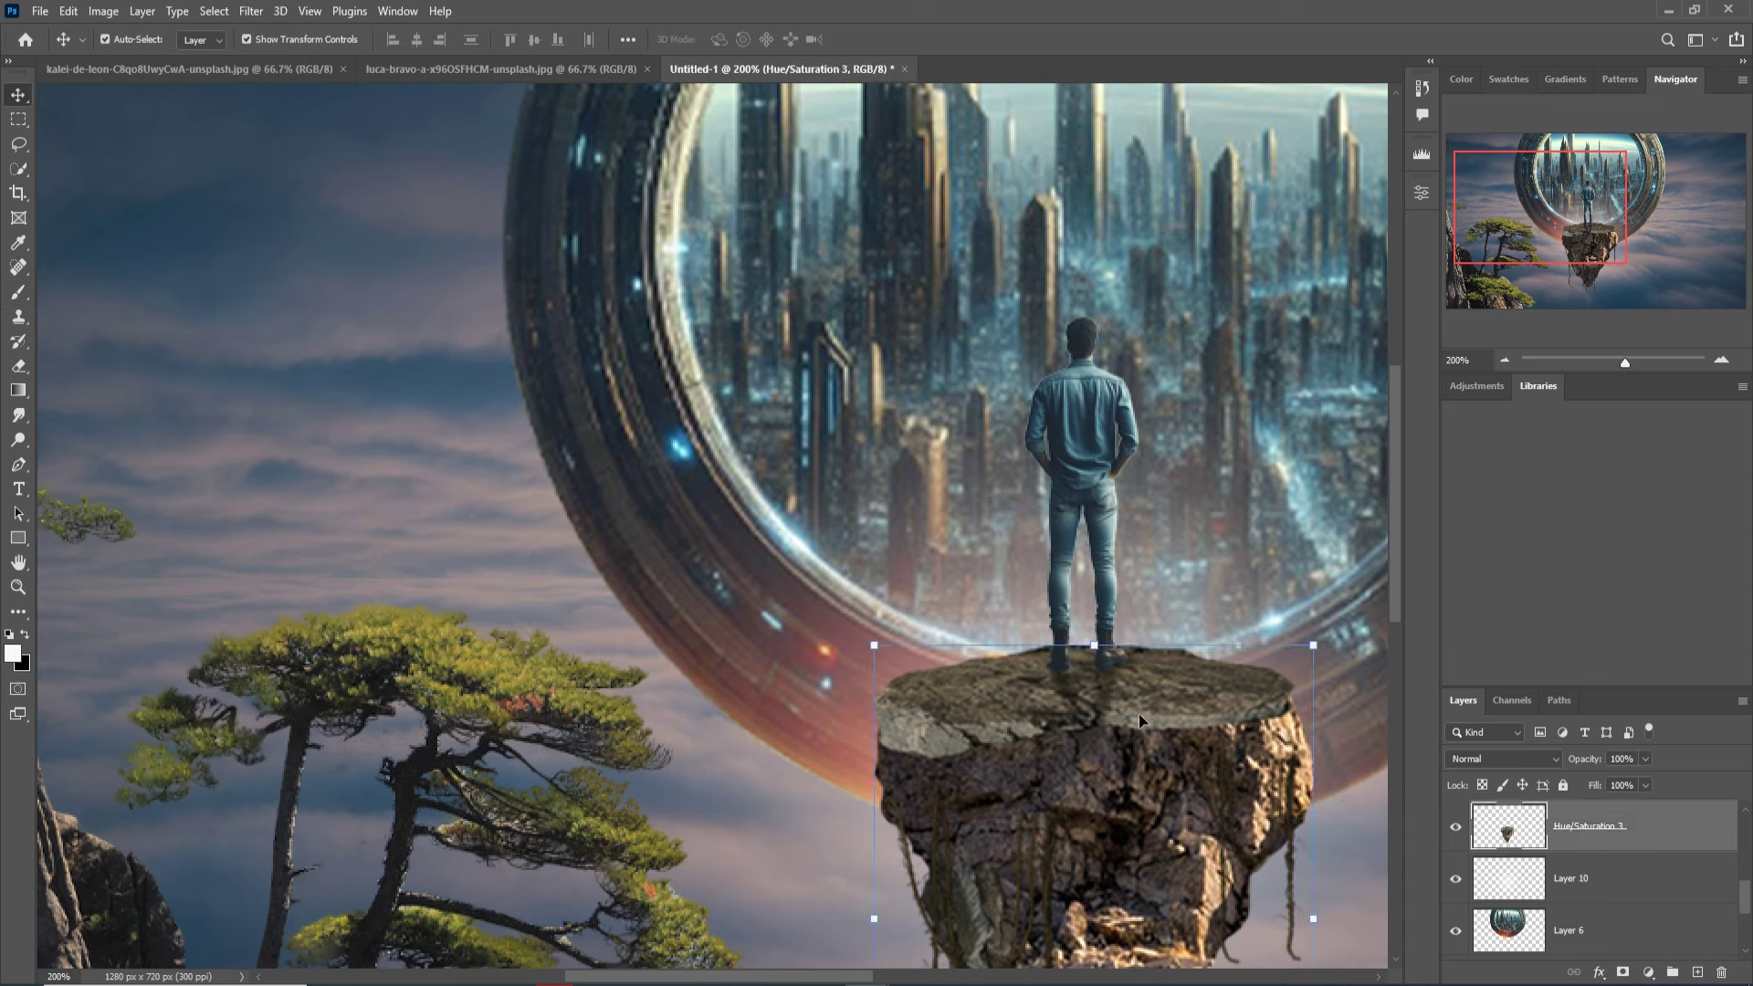
{"action": "left_click", "coordinate": [1695, 969]}
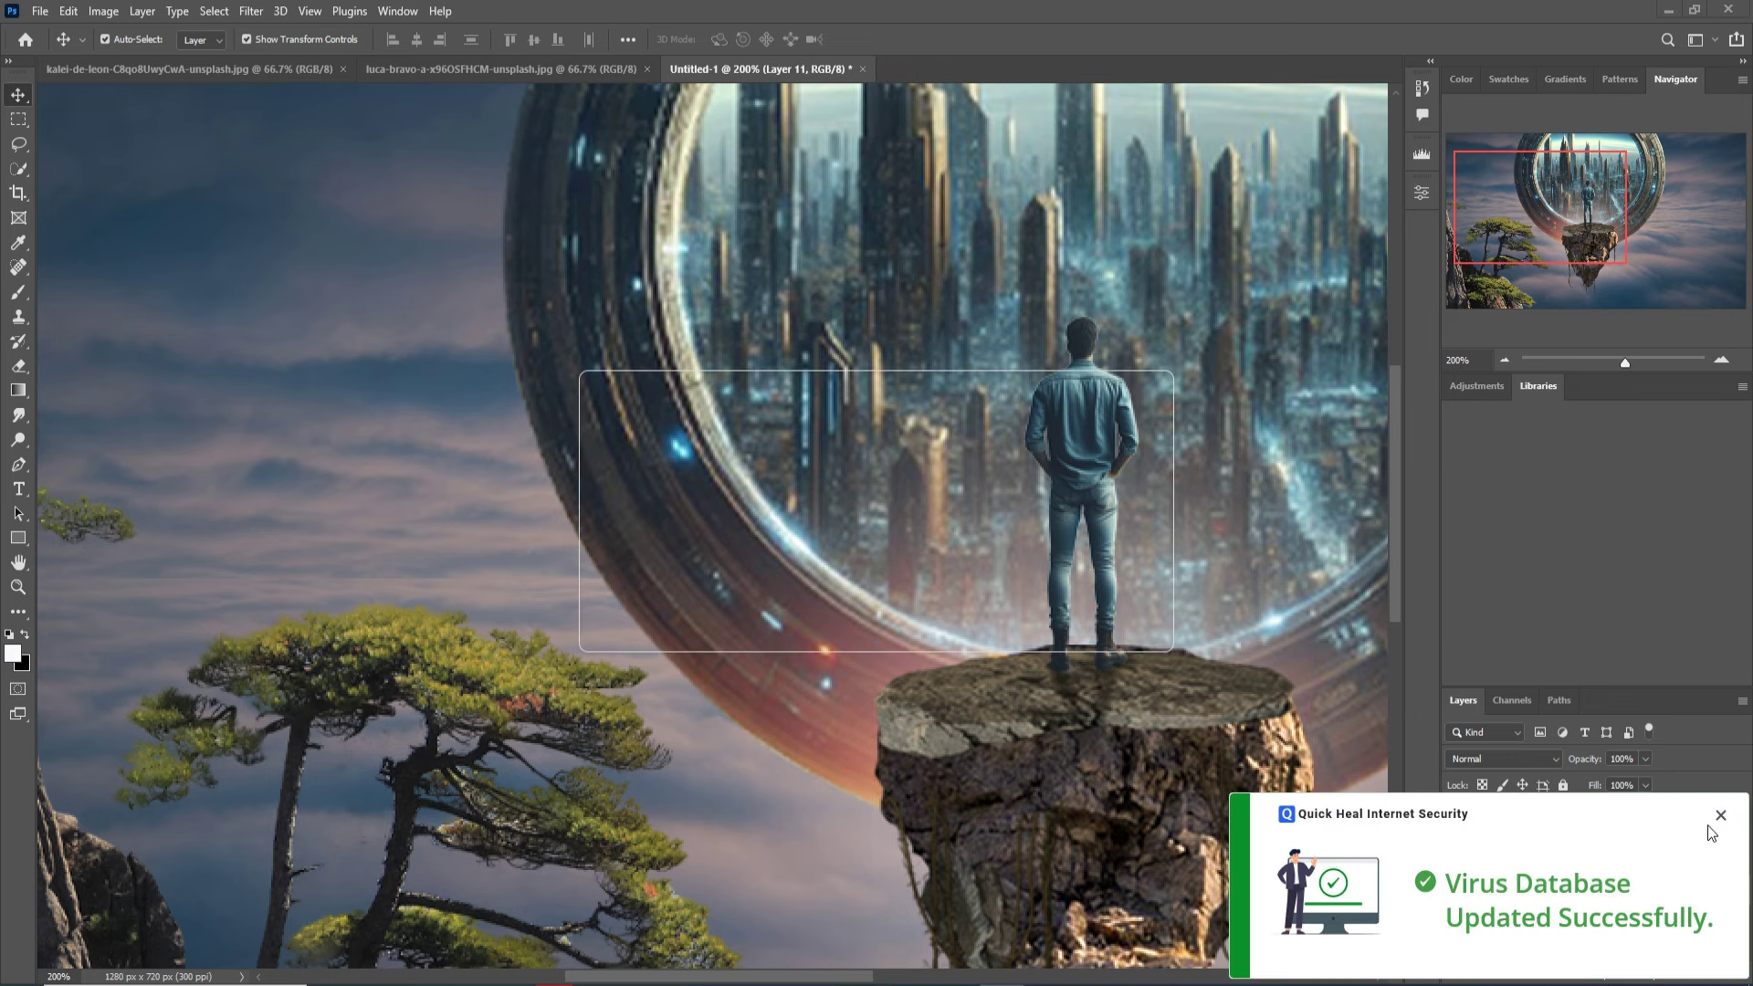
{"action": "left_click", "coordinate": [1721, 816]}
{"action": "left_click", "coordinate": [1553, 760]}
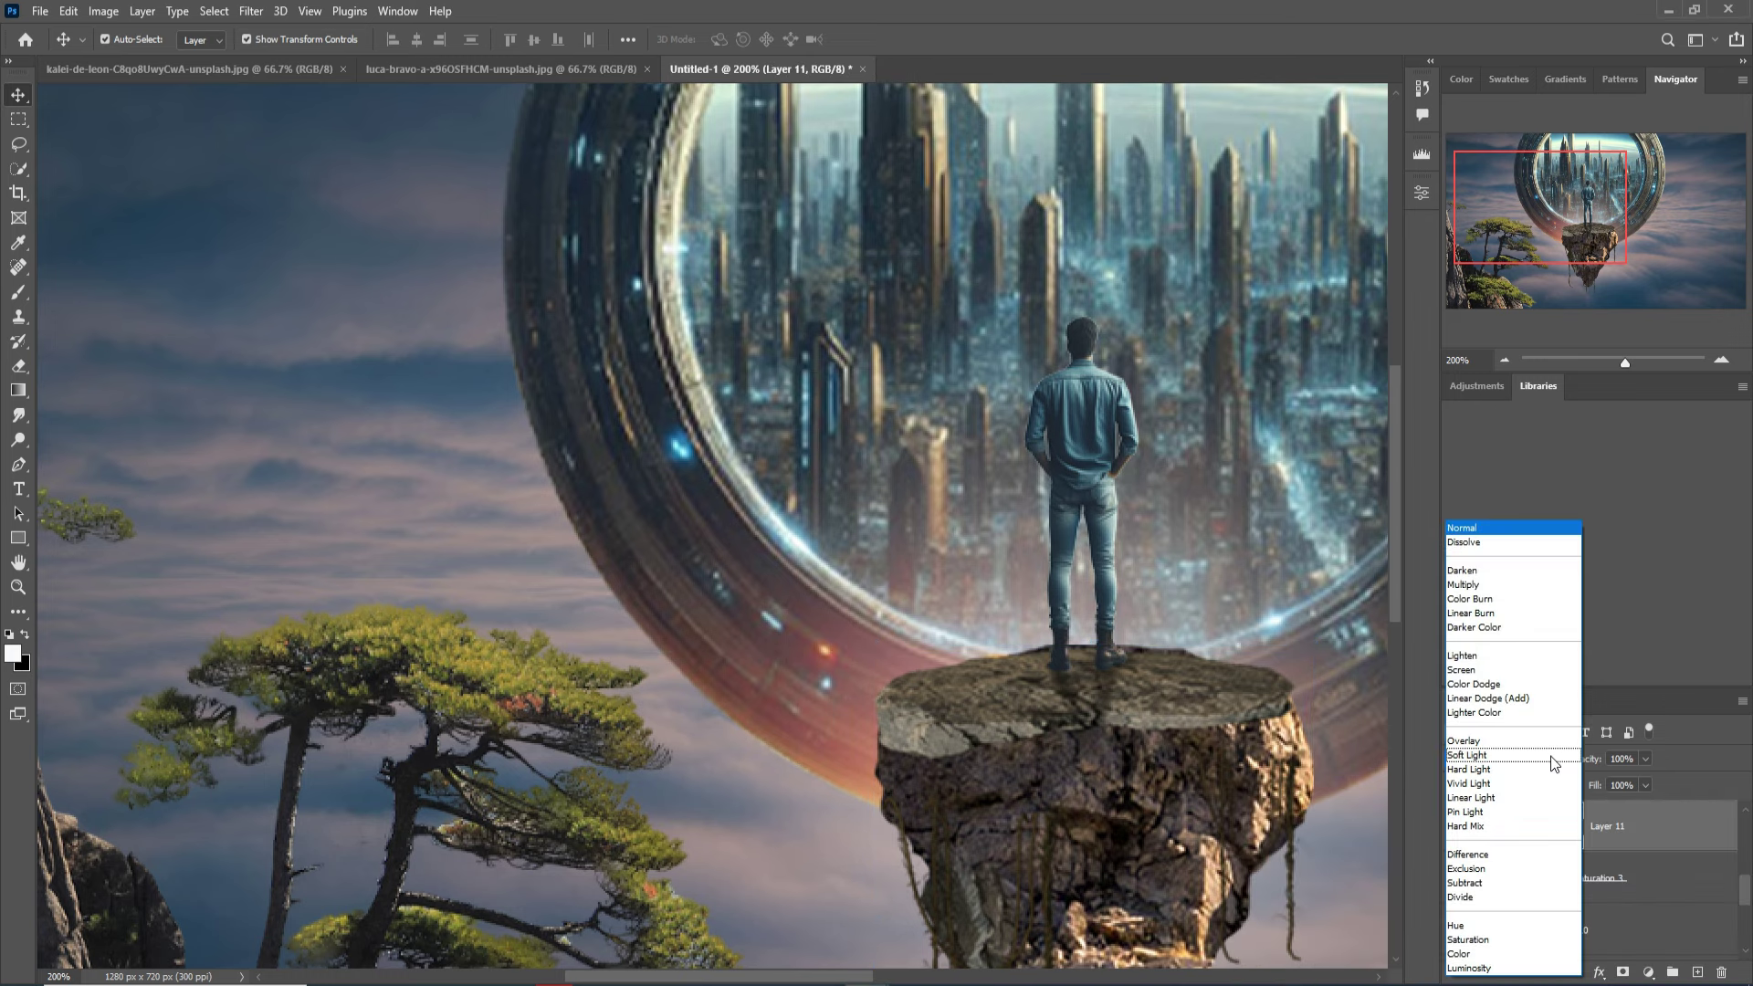
{"action": "left_click", "coordinate": [1489, 699]}
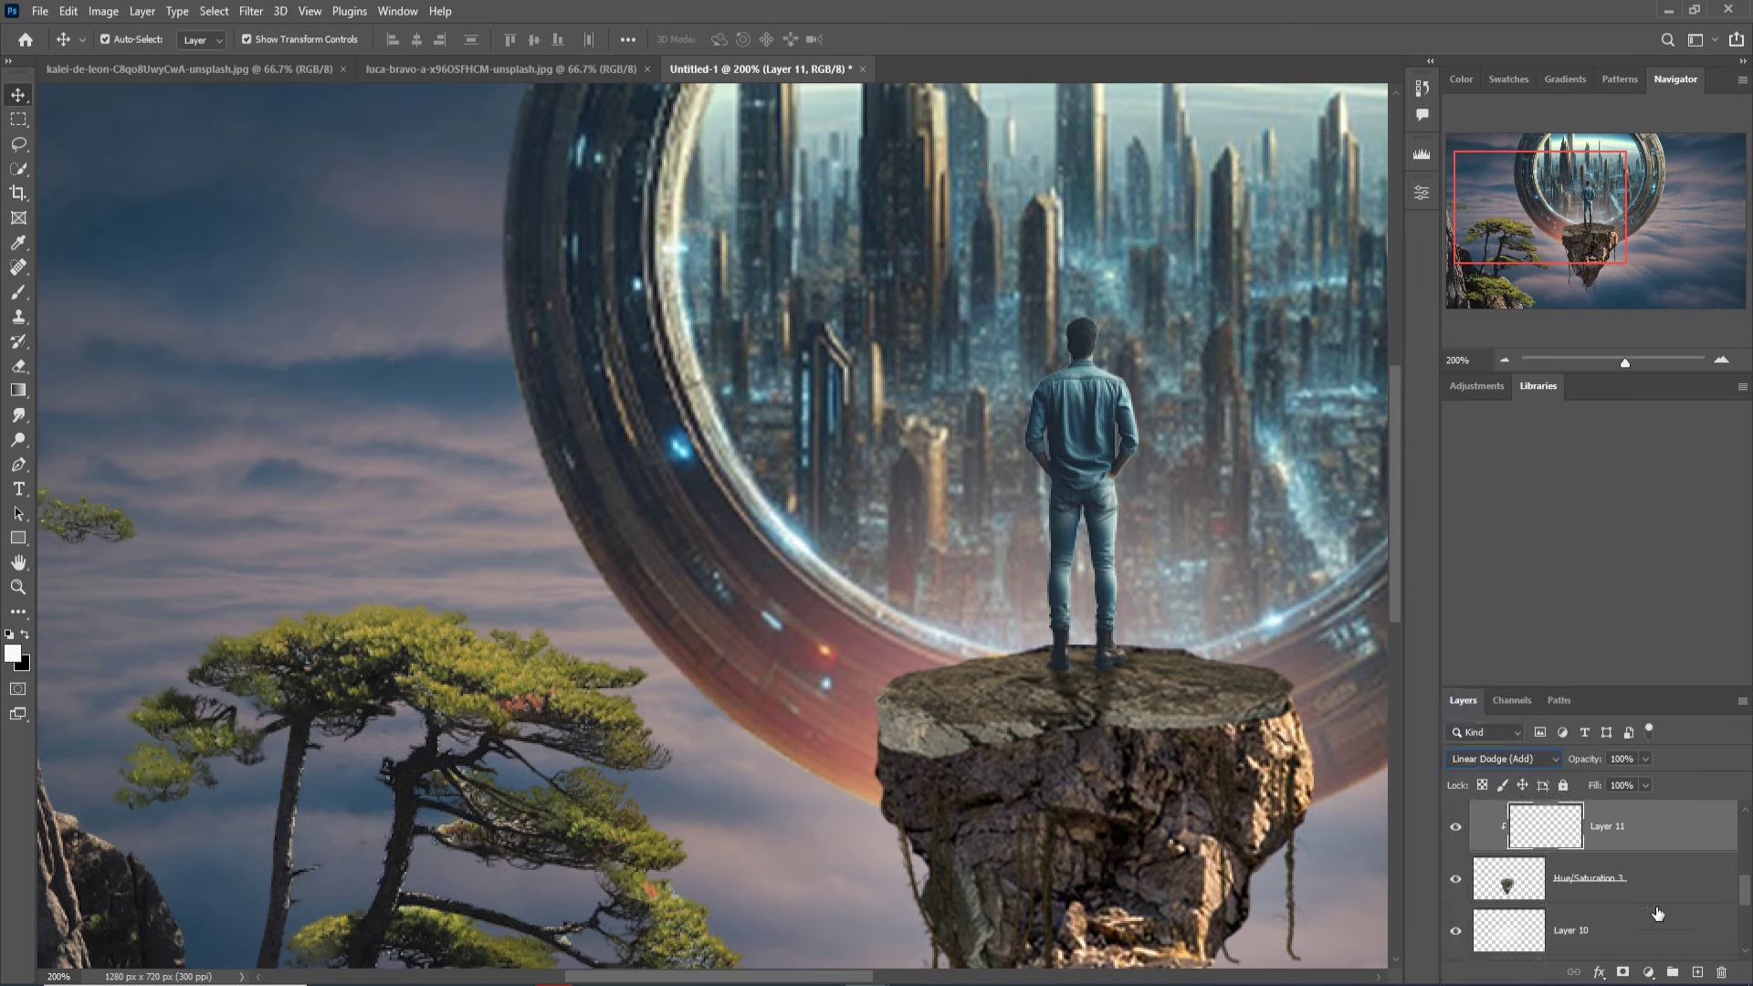
Add a Solid Color fill layer in bright blue #4e98f3.
{"action": "left_click", "coordinate": [1649, 972]}
{"action": "left_click", "coordinate": [1633, 628]}
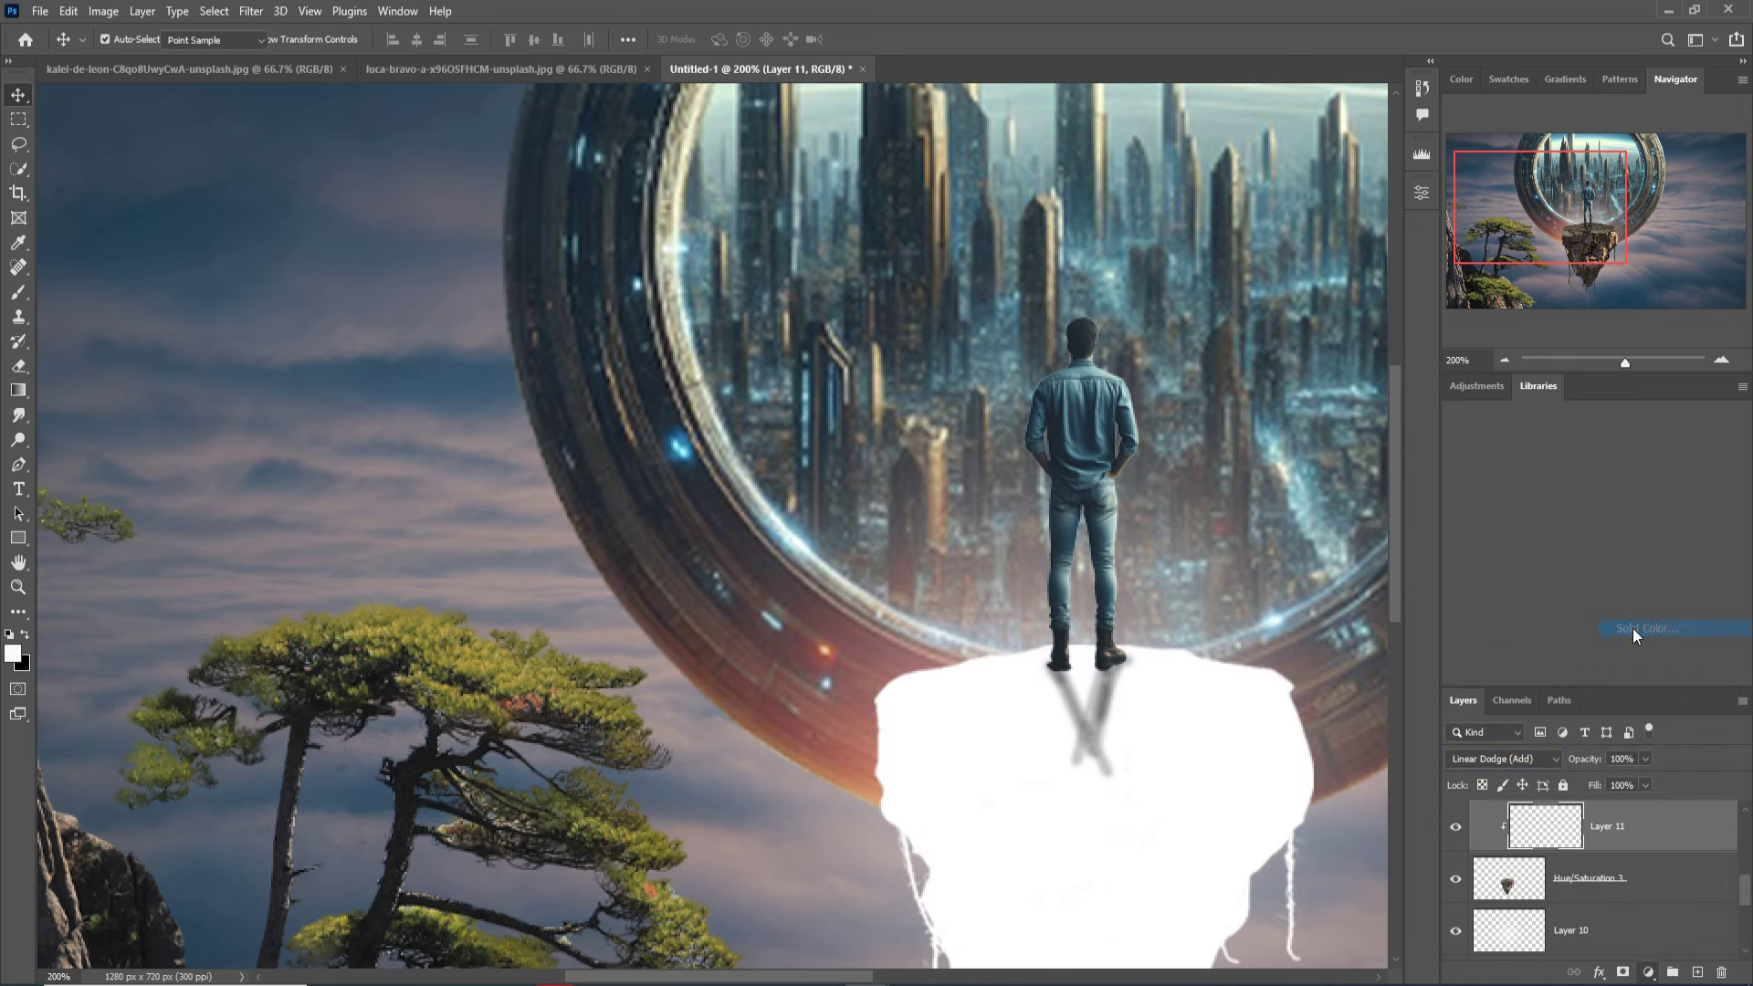
{"action": "left_click", "coordinate": [1317, 365]}
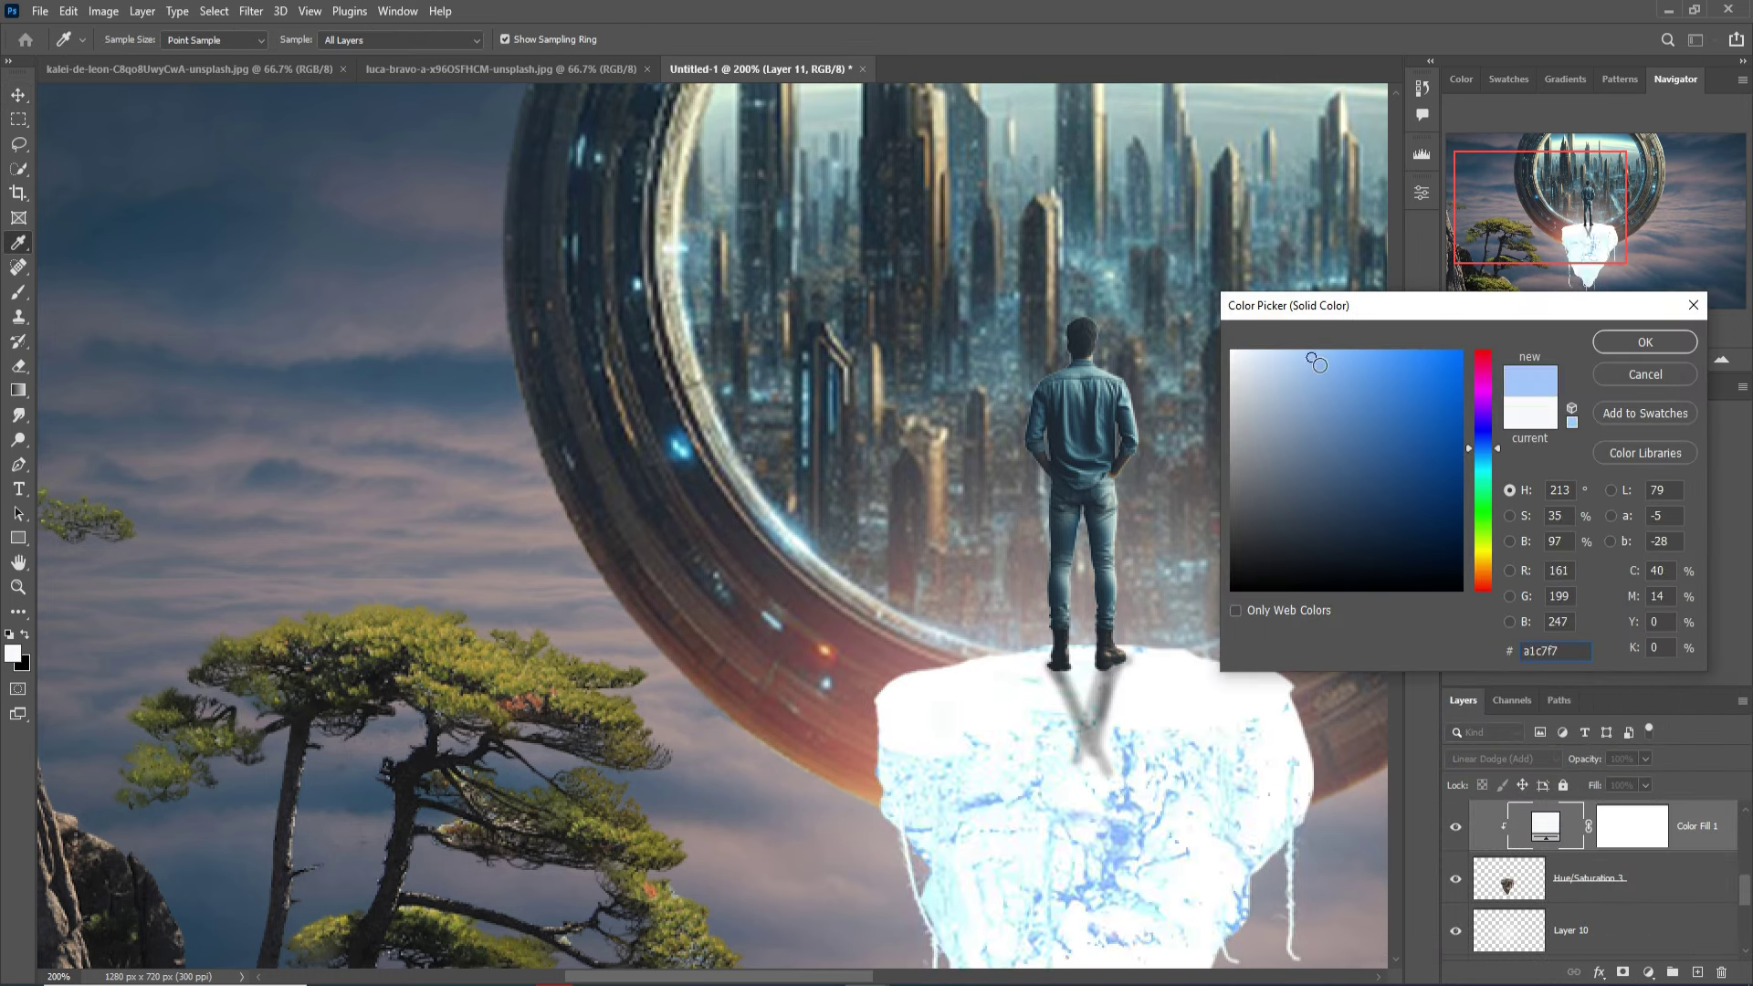
{"action": "left_click_drag", "start_coordinate": [1318, 364], "coordinate": [1394, 368]}
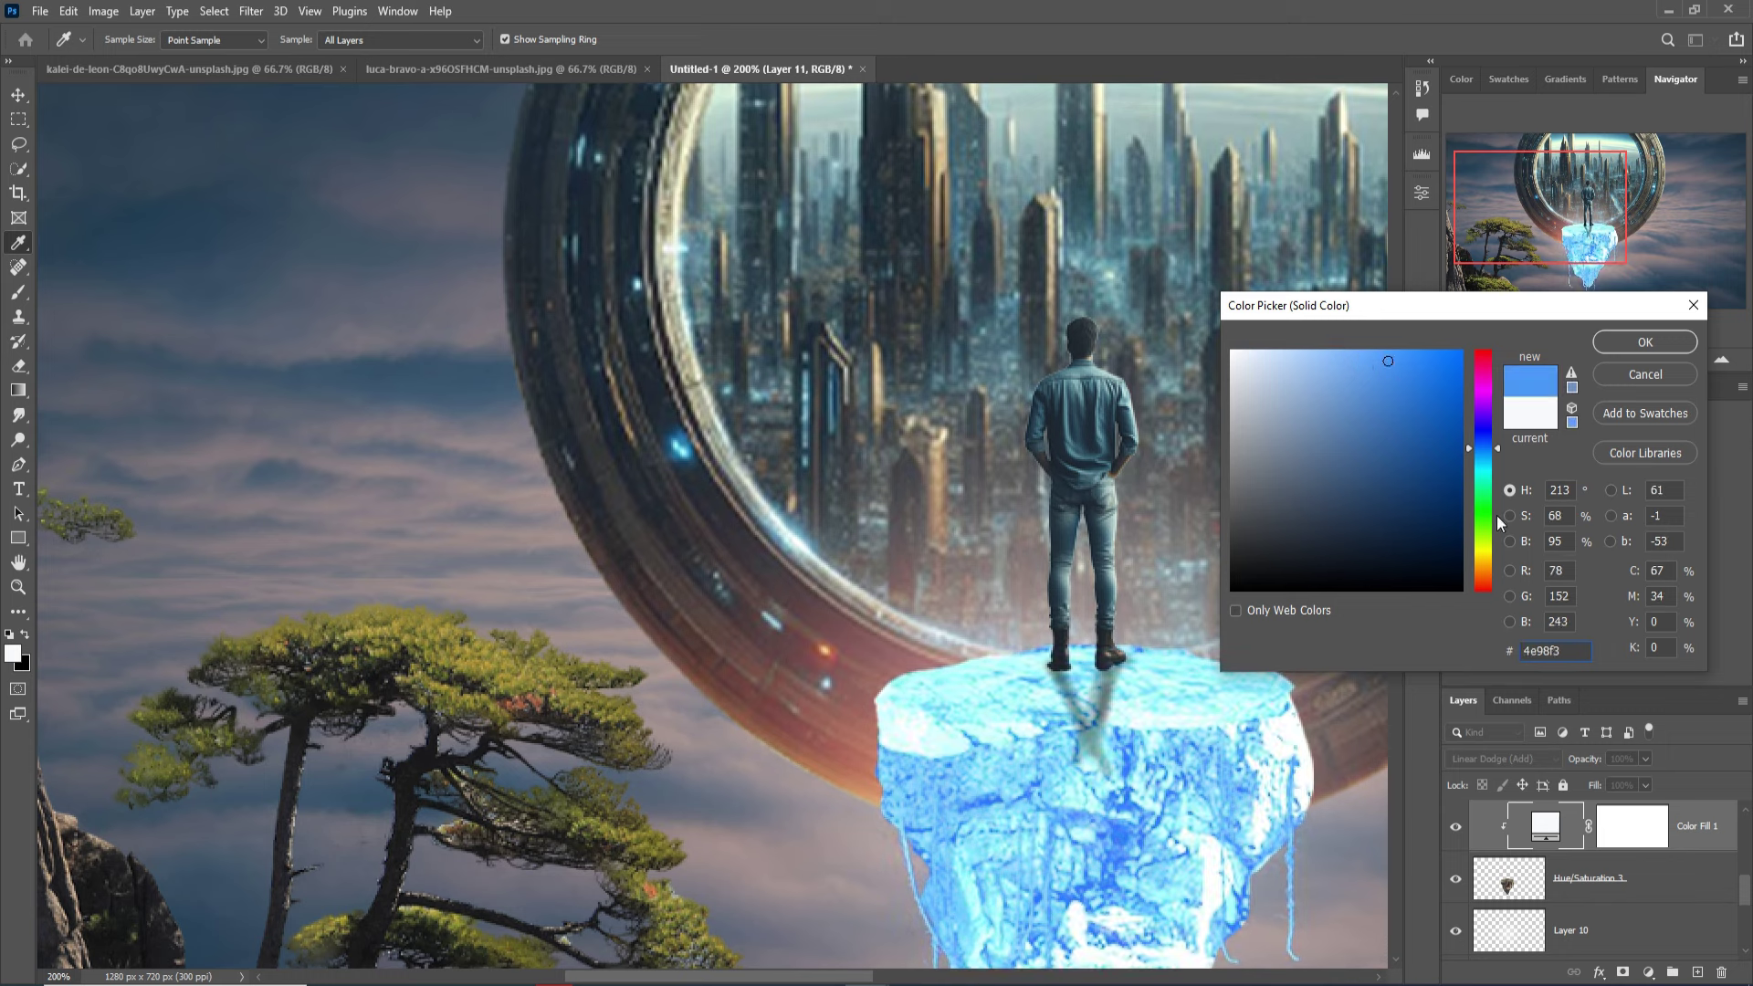
{"action": "left_click", "coordinate": [1623, 345]}
Move the fill's Underlying Layer black slider so the blue only hits brighter rock tones.
{"action": "right_click", "coordinate": [1544, 817]}
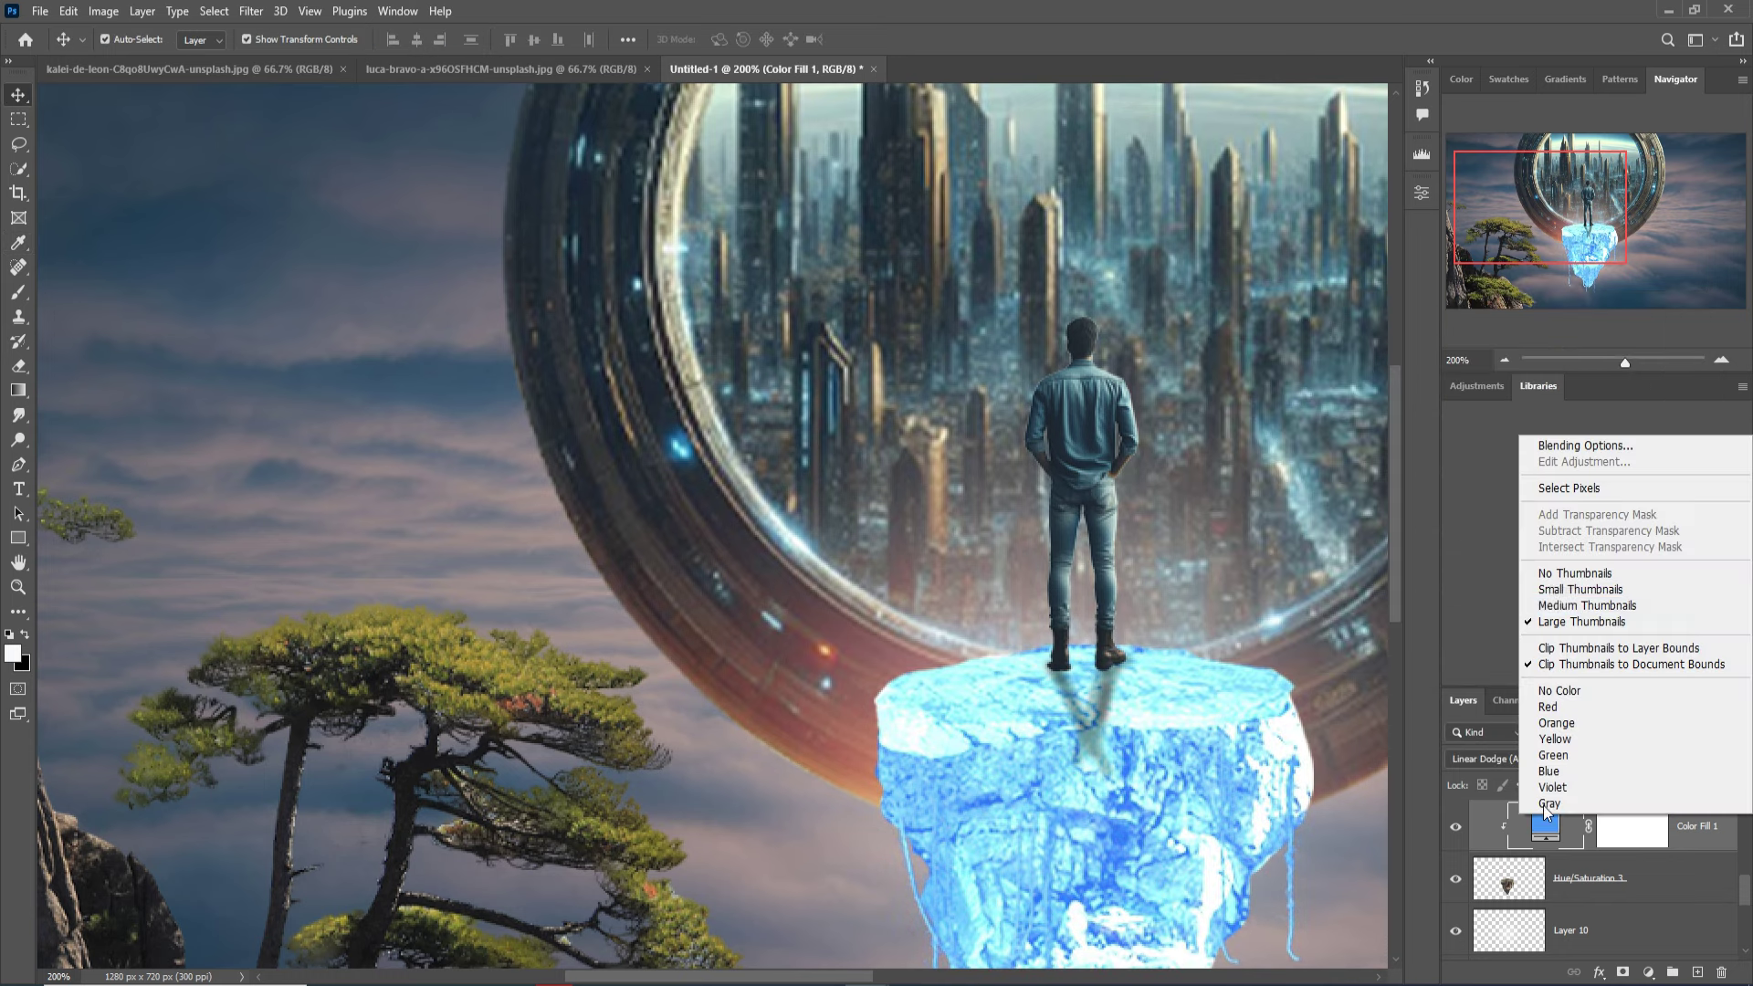
{"action": "left_click", "coordinate": [1567, 445]}
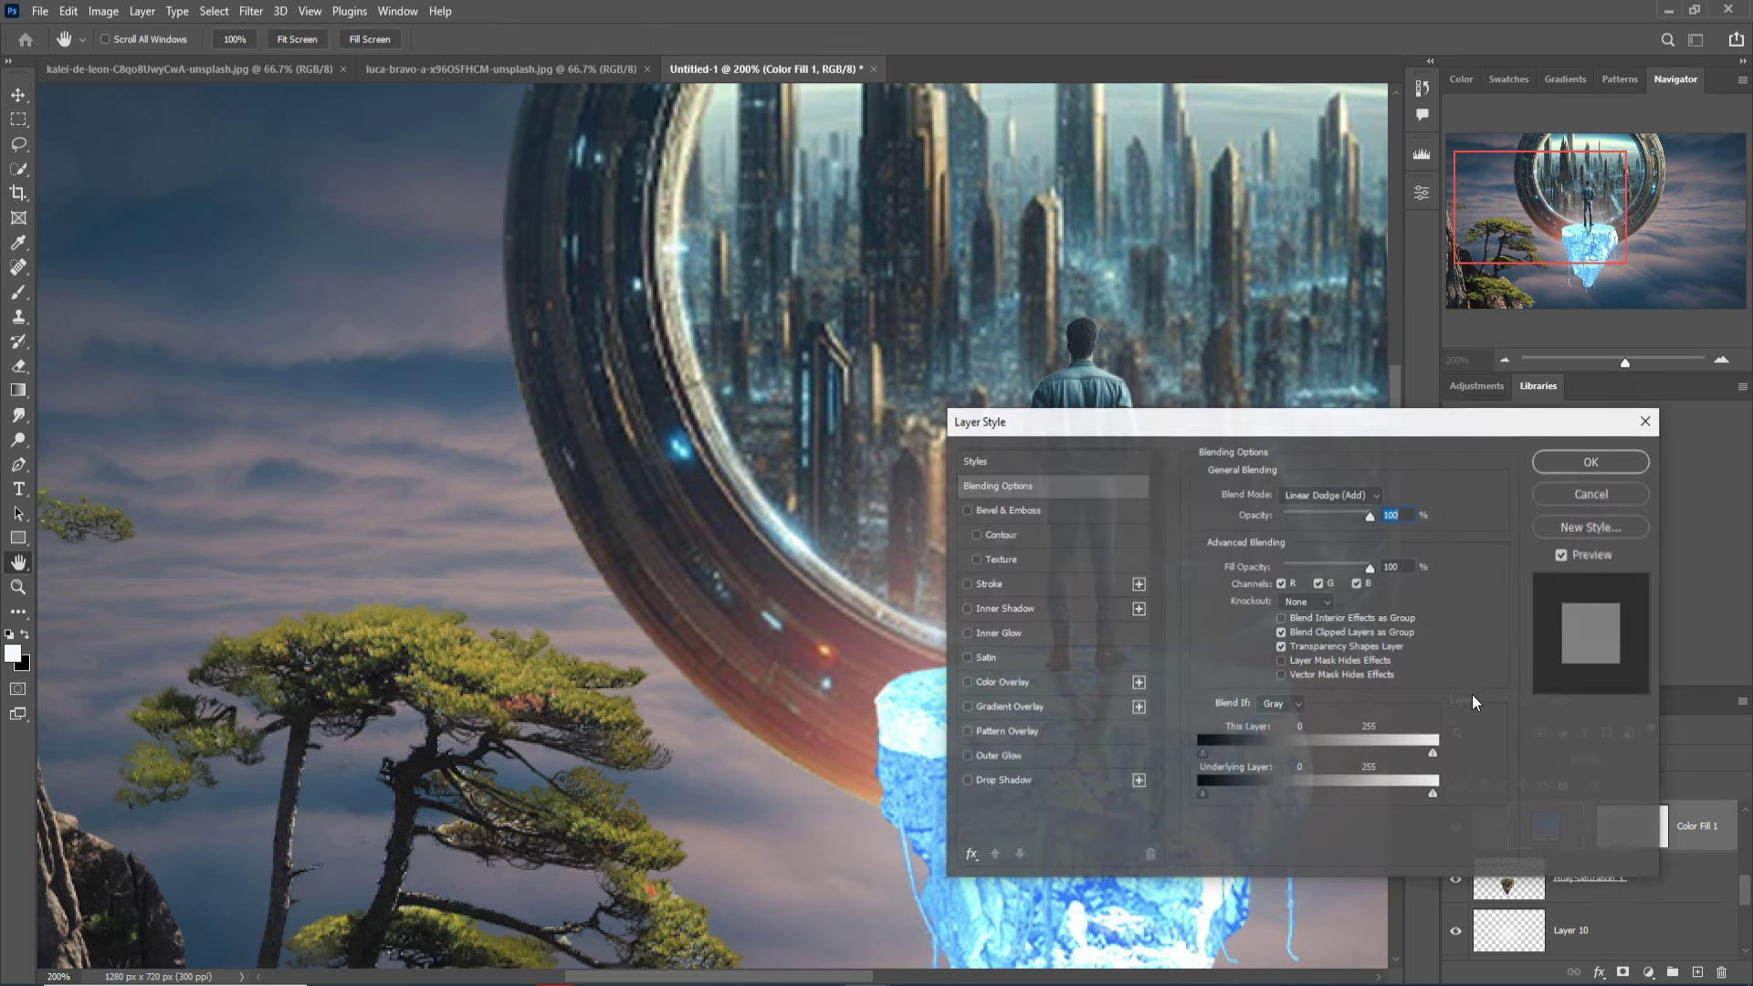
{"action": "left_click_drag", "start_coordinate": [1204, 795], "coordinate": [1289, 797], "text": "alt"}
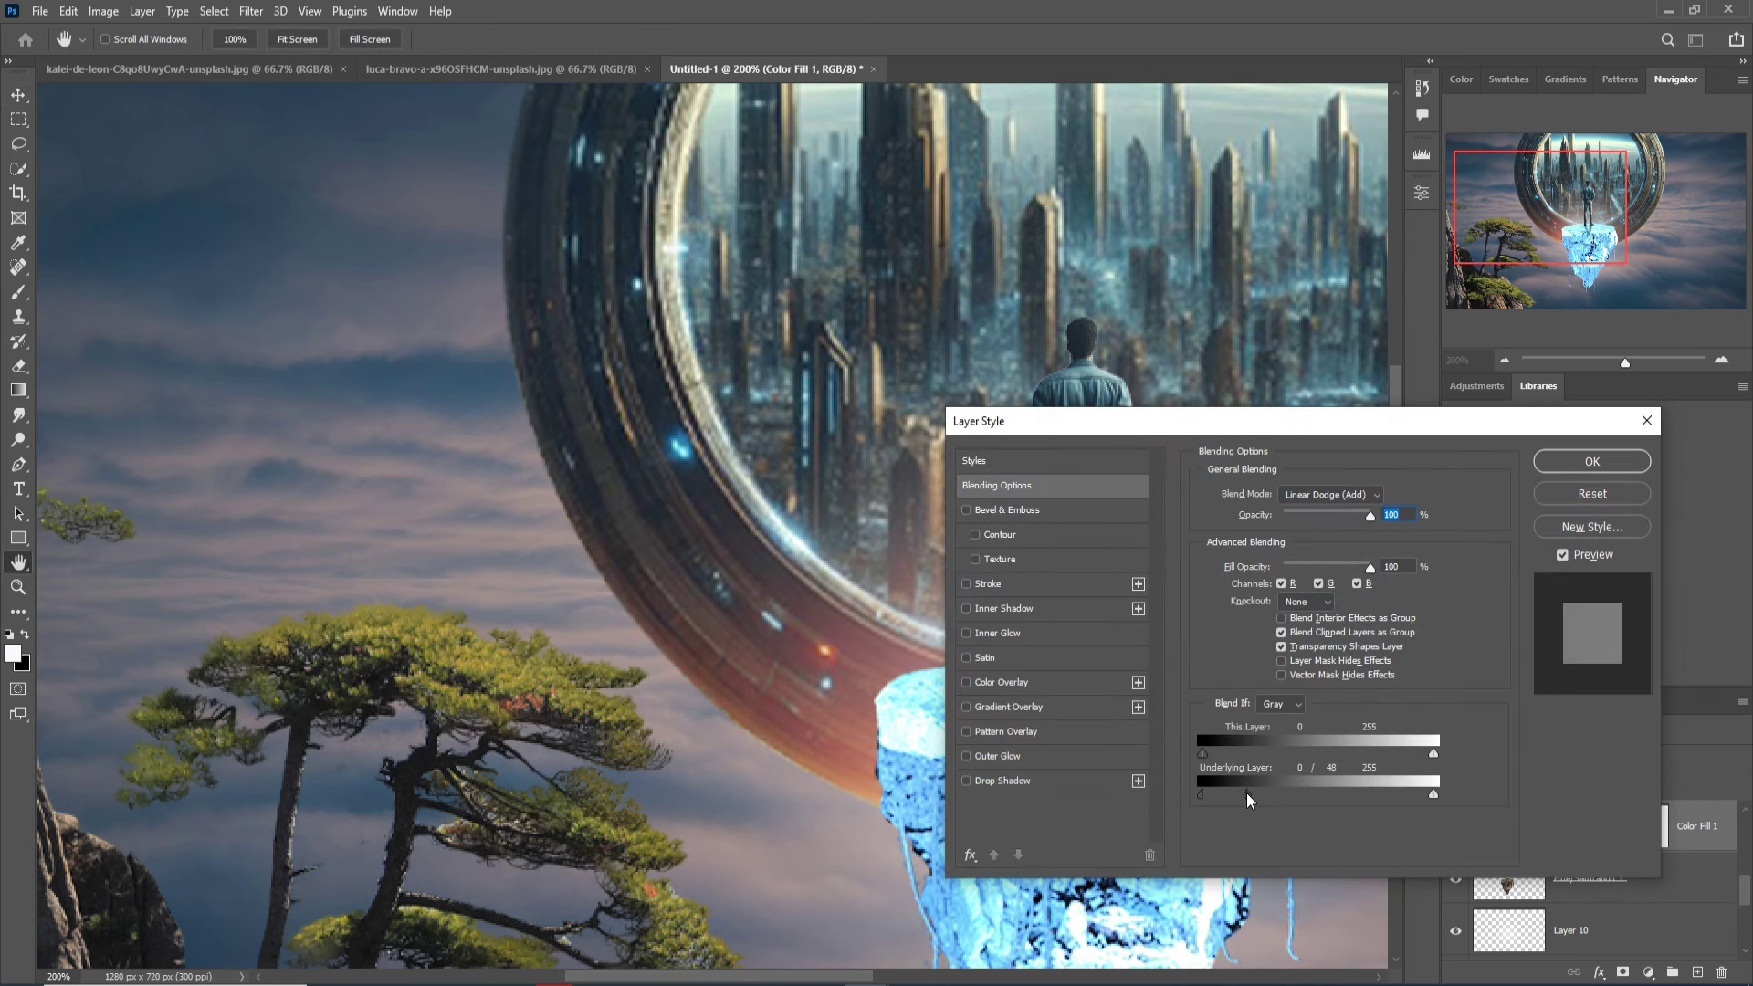
{"action": "left_click", "coordinate": [1540, 463]}
Invert the fill's mask and paint white at 60% opacity along the rock's top and left edge.
{"action": "left_click", "coordinate": [1641, 842]}
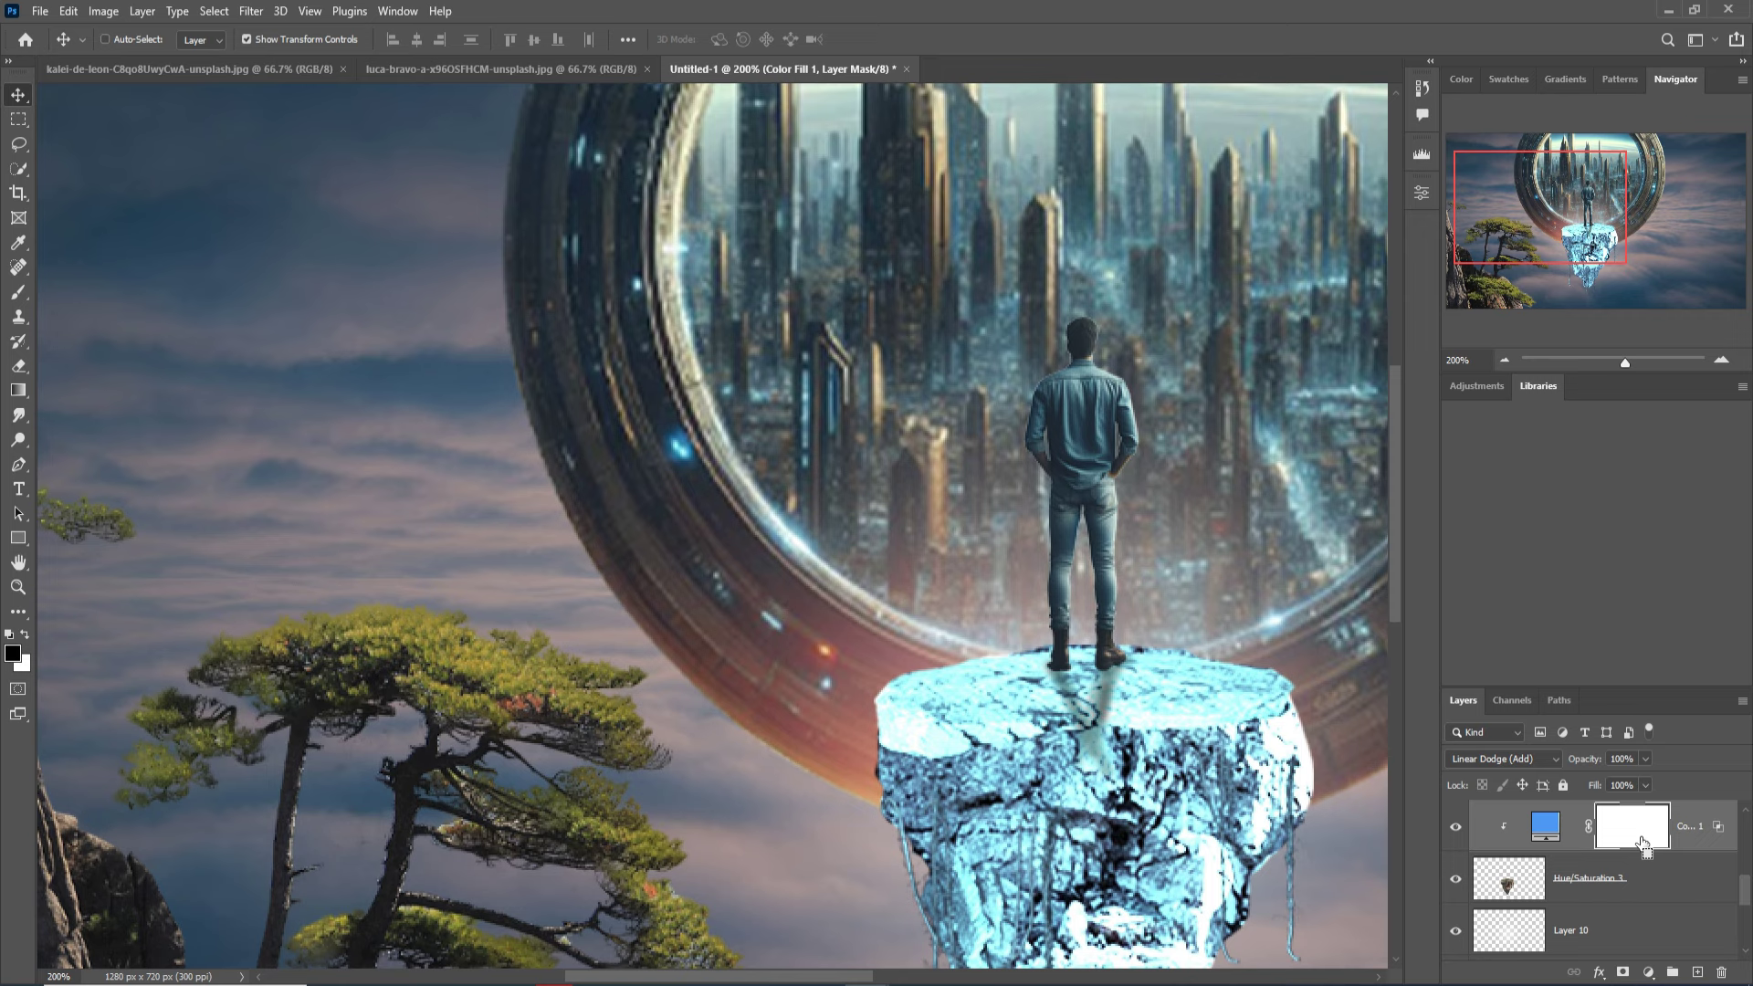
{"action": "key", "text": "ctrl+i"}
{"action": "left_click", "coordinate": [20, 296]}
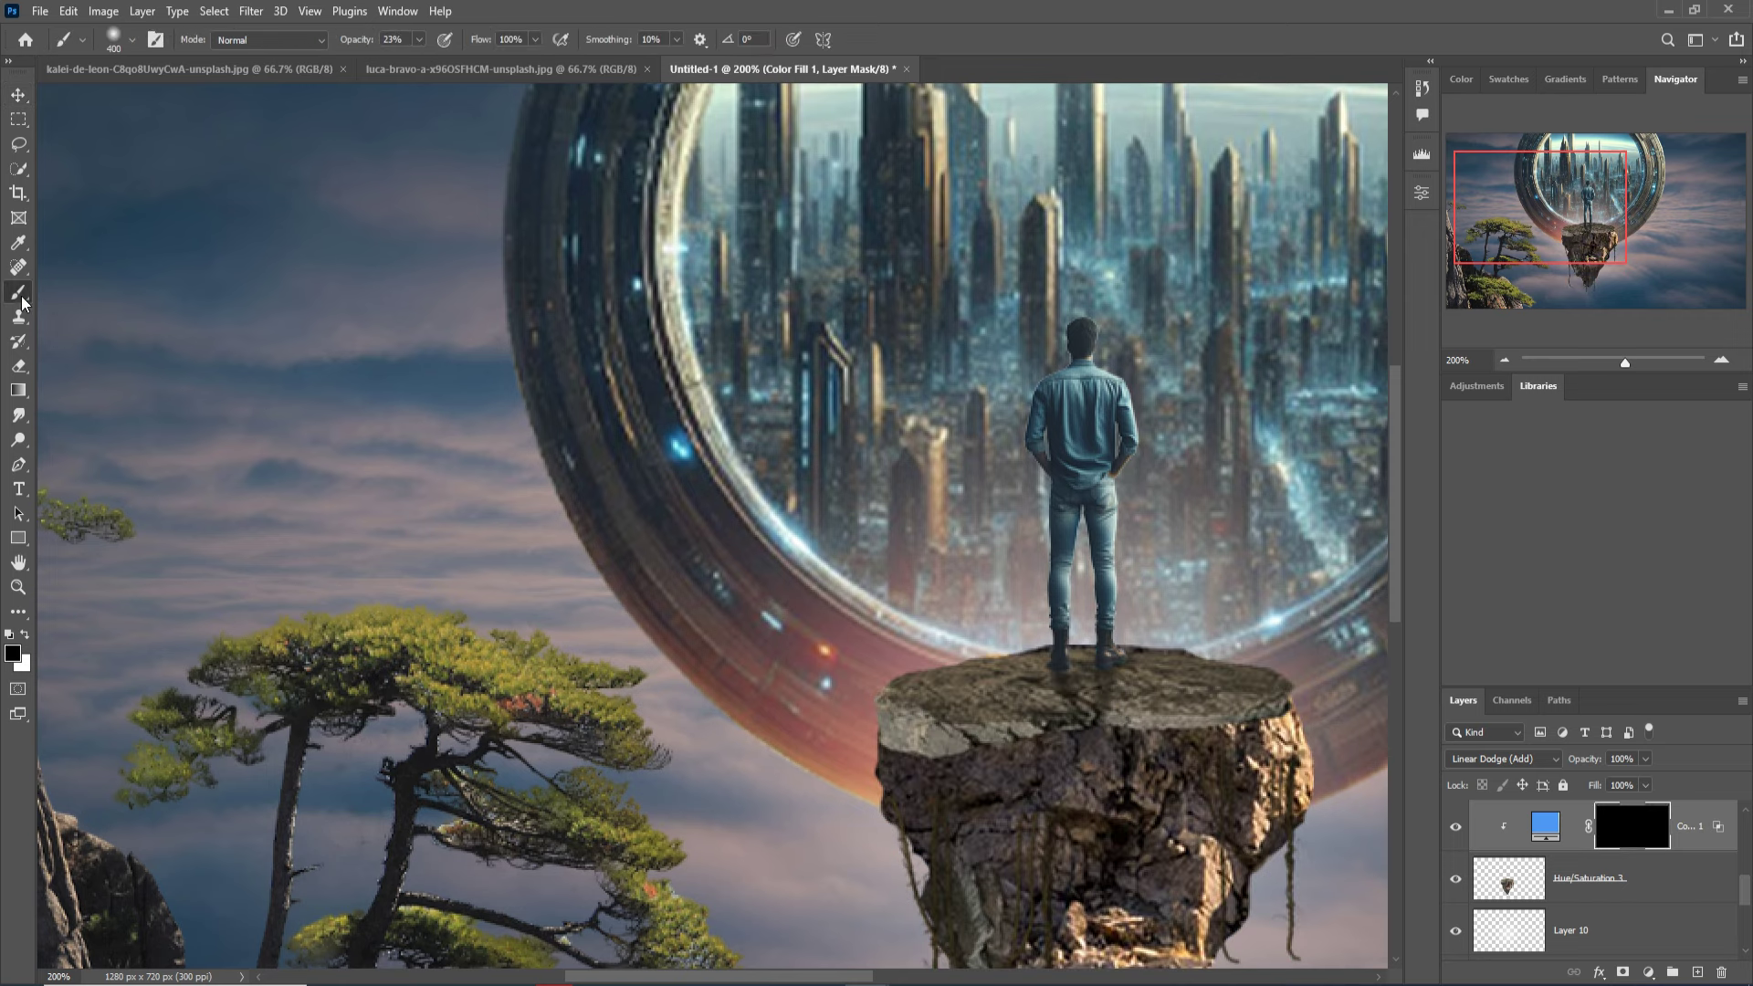
{"action": "key", "text": "bracketleft"}
{"action": "key", "text": "bracketleft"}
{"action": "key", "text": "bracketleft"}
{"action": "key", "text": "bracketleft"}
{"action": "key", "text": "bracketleft"}
{"action": "key", "text": "bracketleft"}
{"action": "left_click", "coordinate": [26, 635]}
{"action": "left_click", "coordinate": [419, 39]}
{"action": "left_click_drag", "start_coordinate": [420, 61], "coordinate": [455, 64]}
{"action": "mouse_move", "coordinate": [1178, 676]}
{"action": "left_mouse_down"}
{"action": "mouse_move", "coordinate": [925, 678]}
{"action": "mouse_move", "coordinate": [1217, 652]}
{"action": "mouse_move", "coordinate": [1382, 694]}
{"action": "left_mouse_up"}
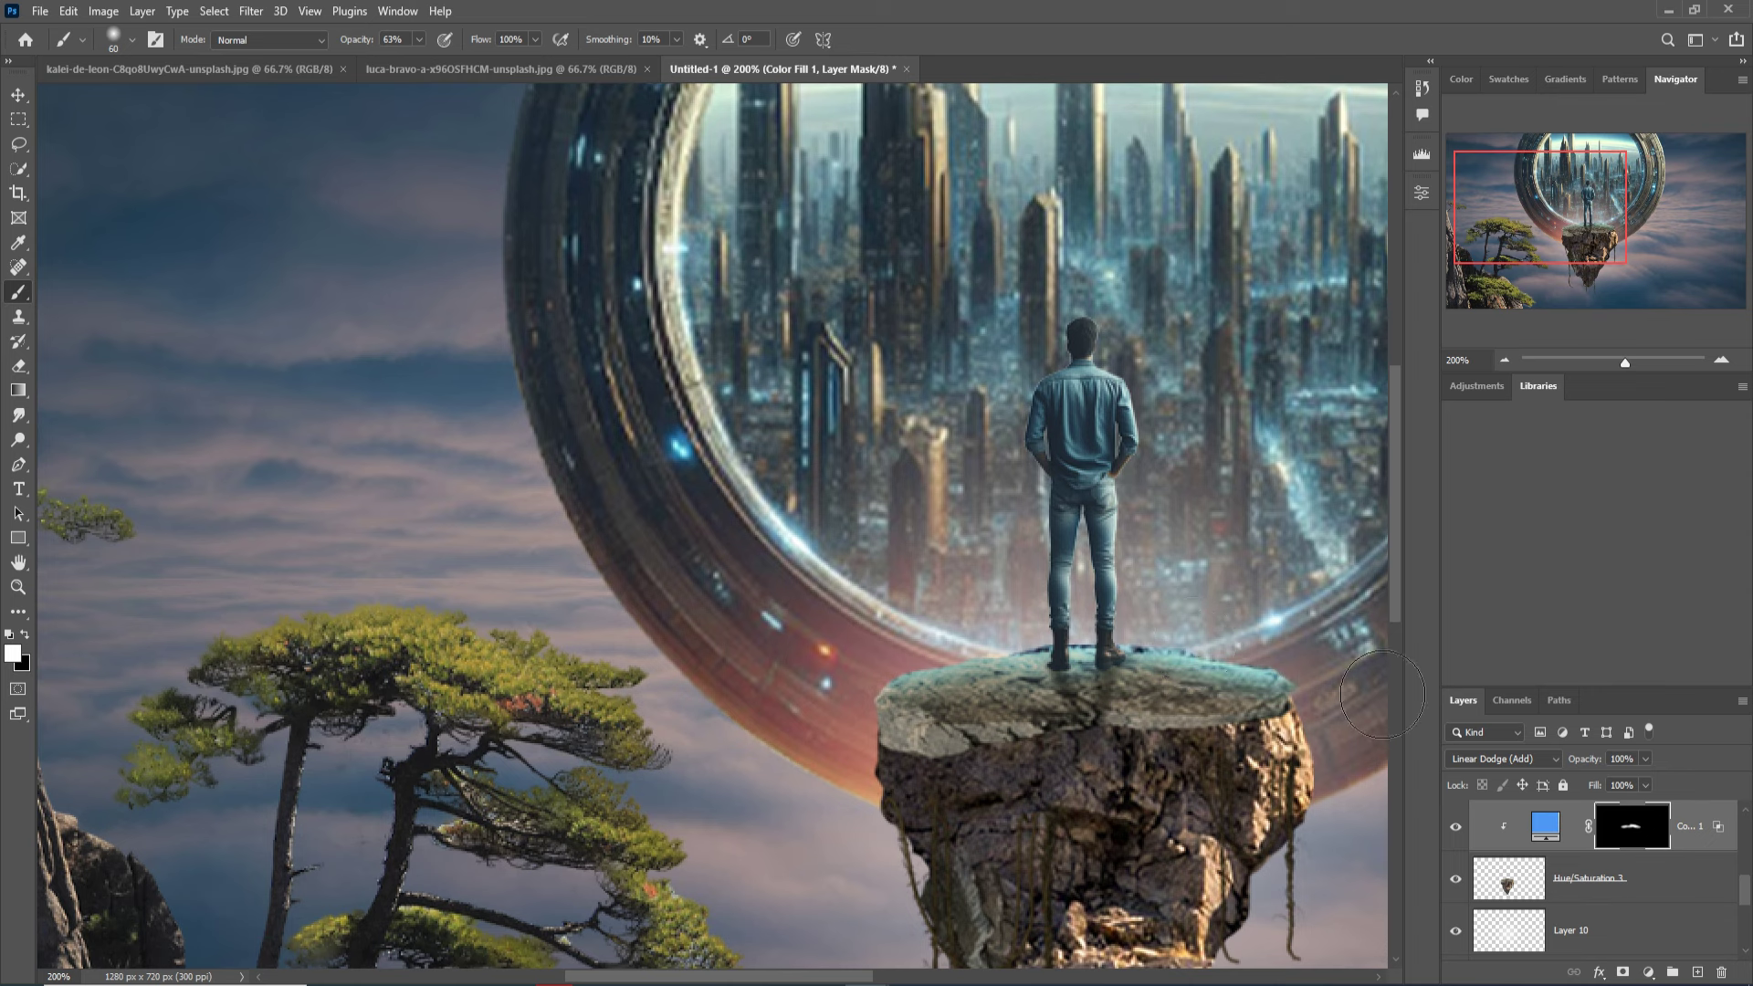
{"action": "left_click_drag", "start_coordinate": [922, 676], "coordinate": [895, 813]}
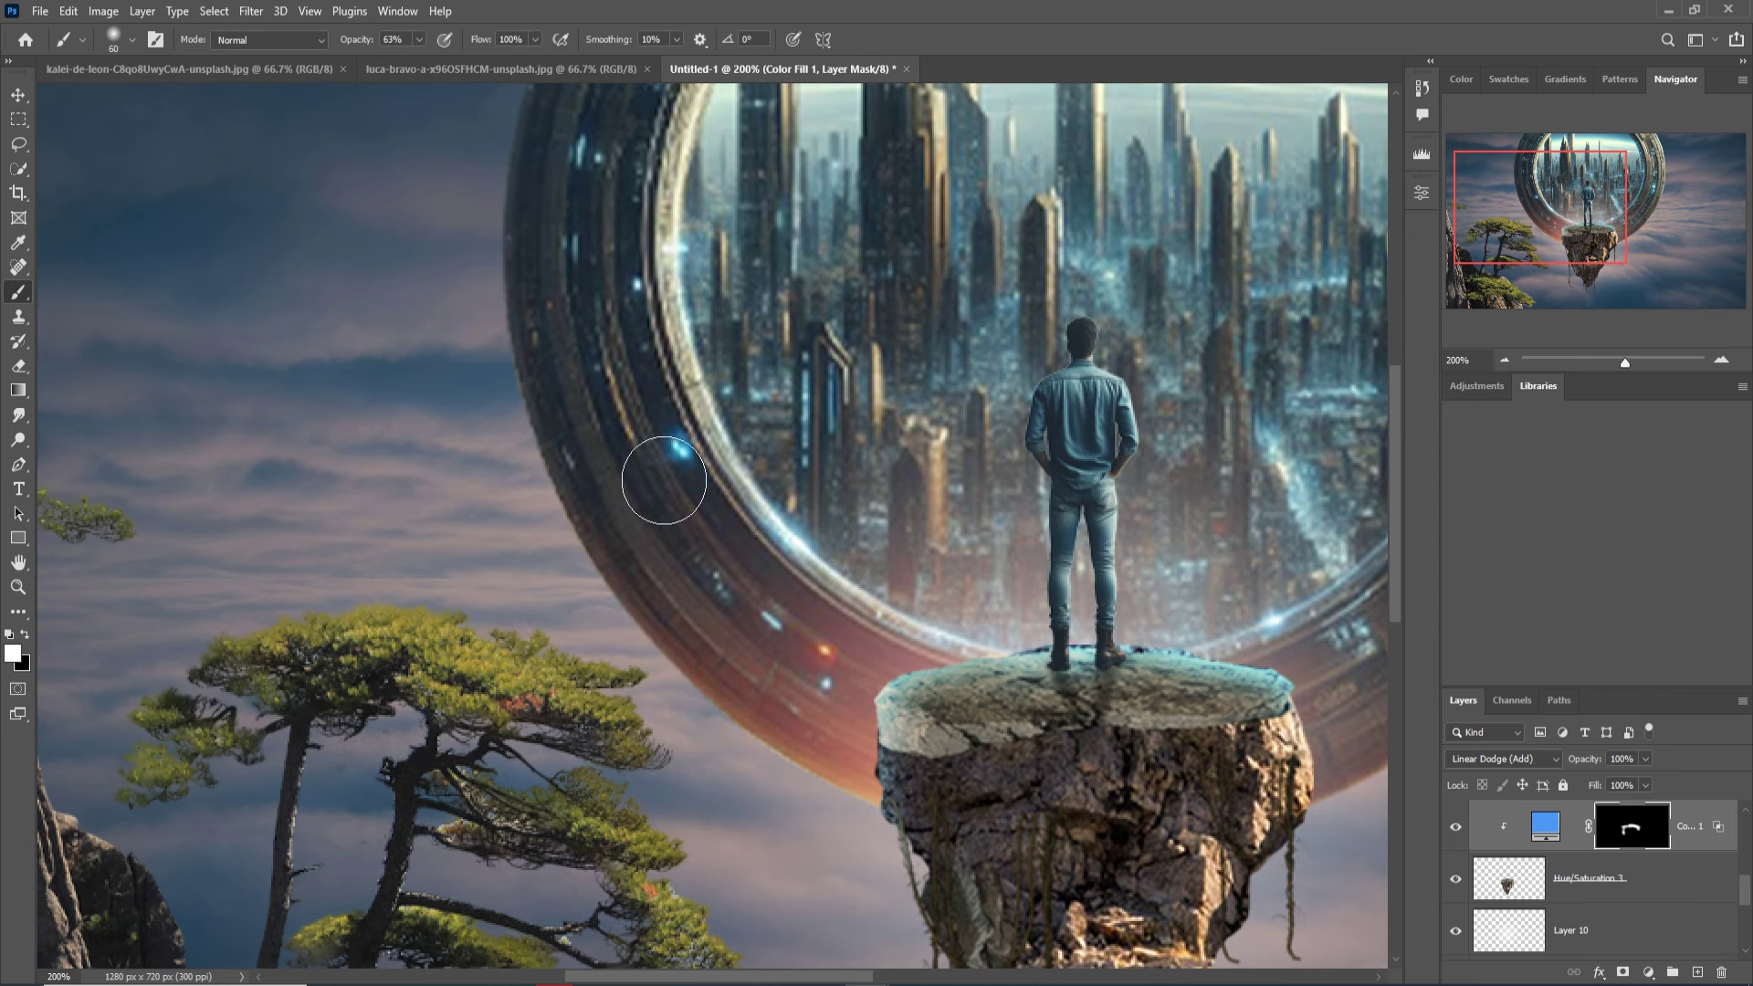
Switch to the Move tool and pick the man's layer from the canvas.
{"action": "key", "text": "v"}
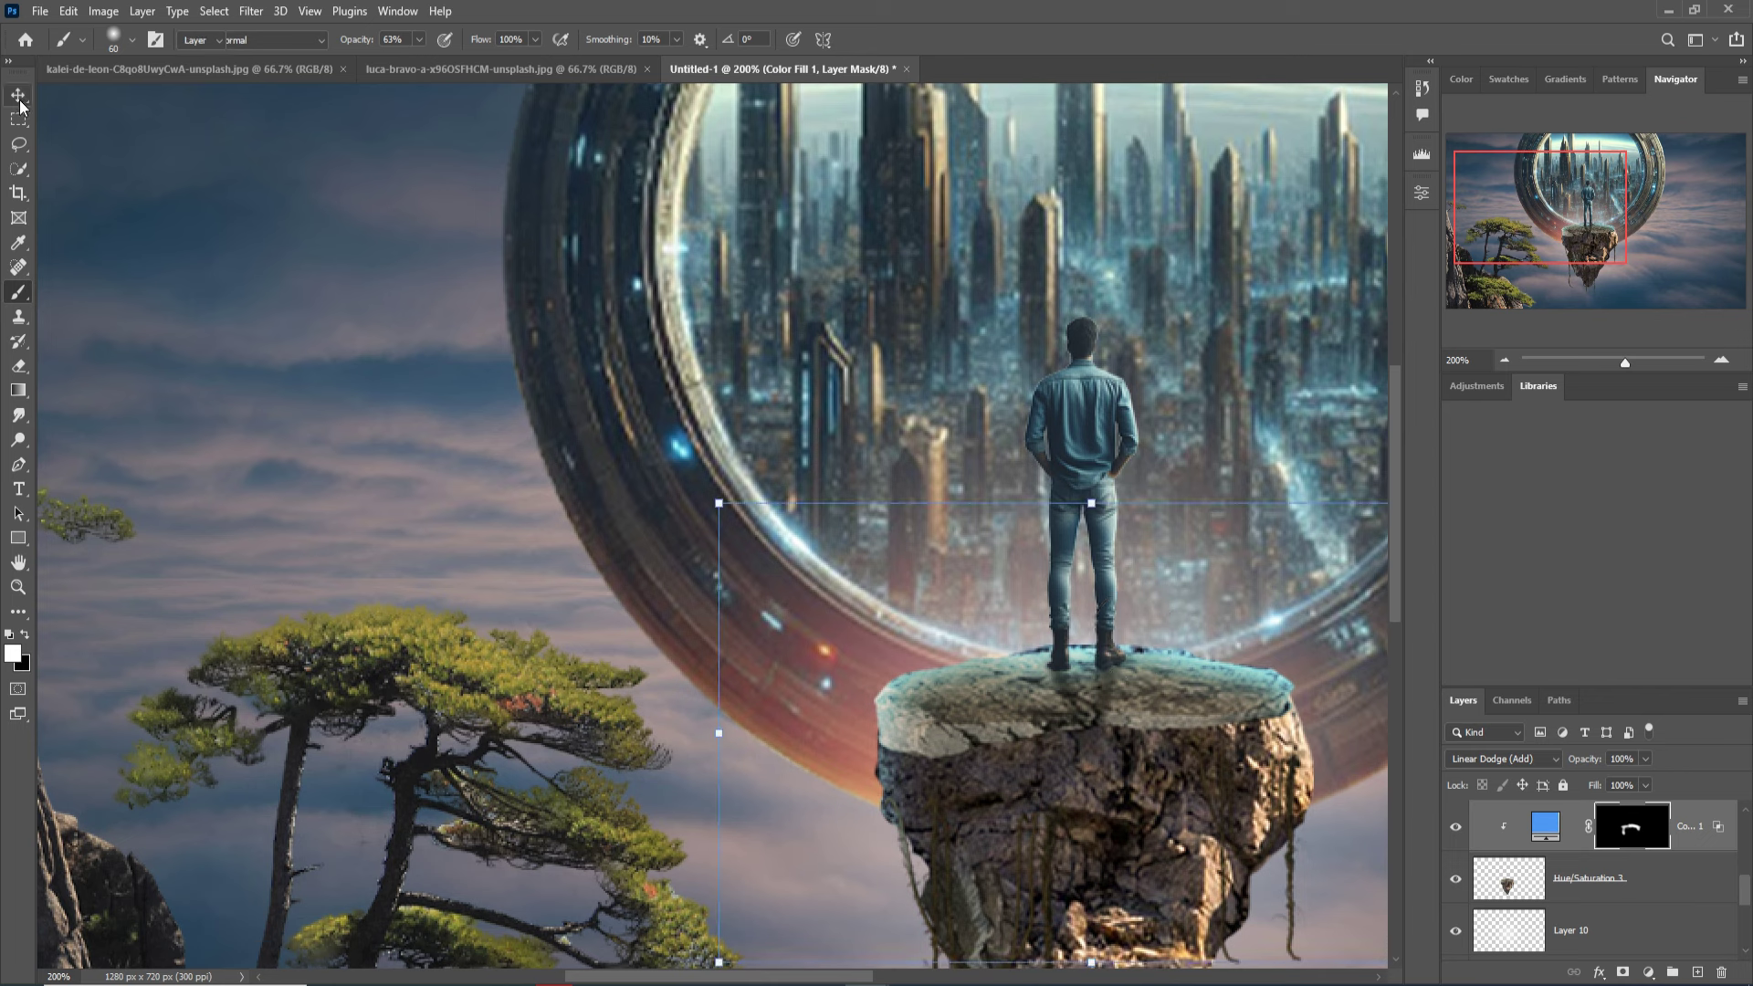
{"action": "left_click", "coordinate": [1112, 535]}
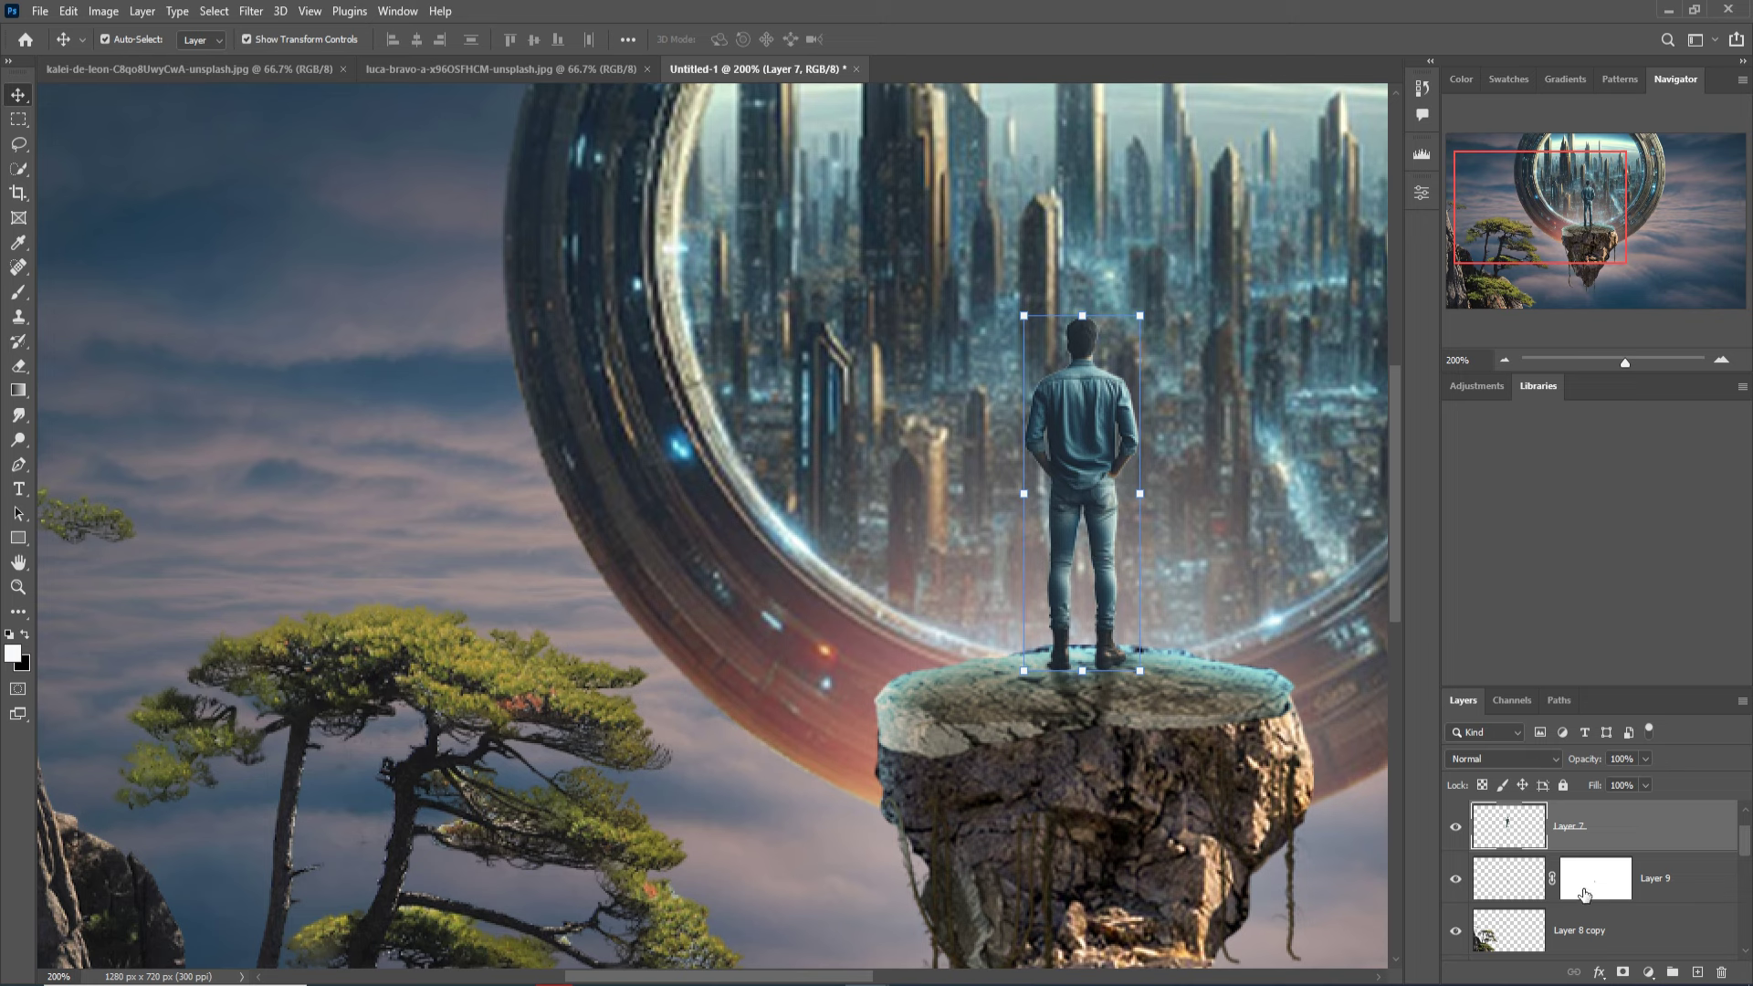
{"action": "scroll", "coordinate": [1646, 845], "scroll_direction": "up", "scroll_amount": 1}
Paint thin black leg shadows below the man's feet on Layer 9 with a size 9 brush.
{"action": "left_click", "coordinate": [1511, 936]}
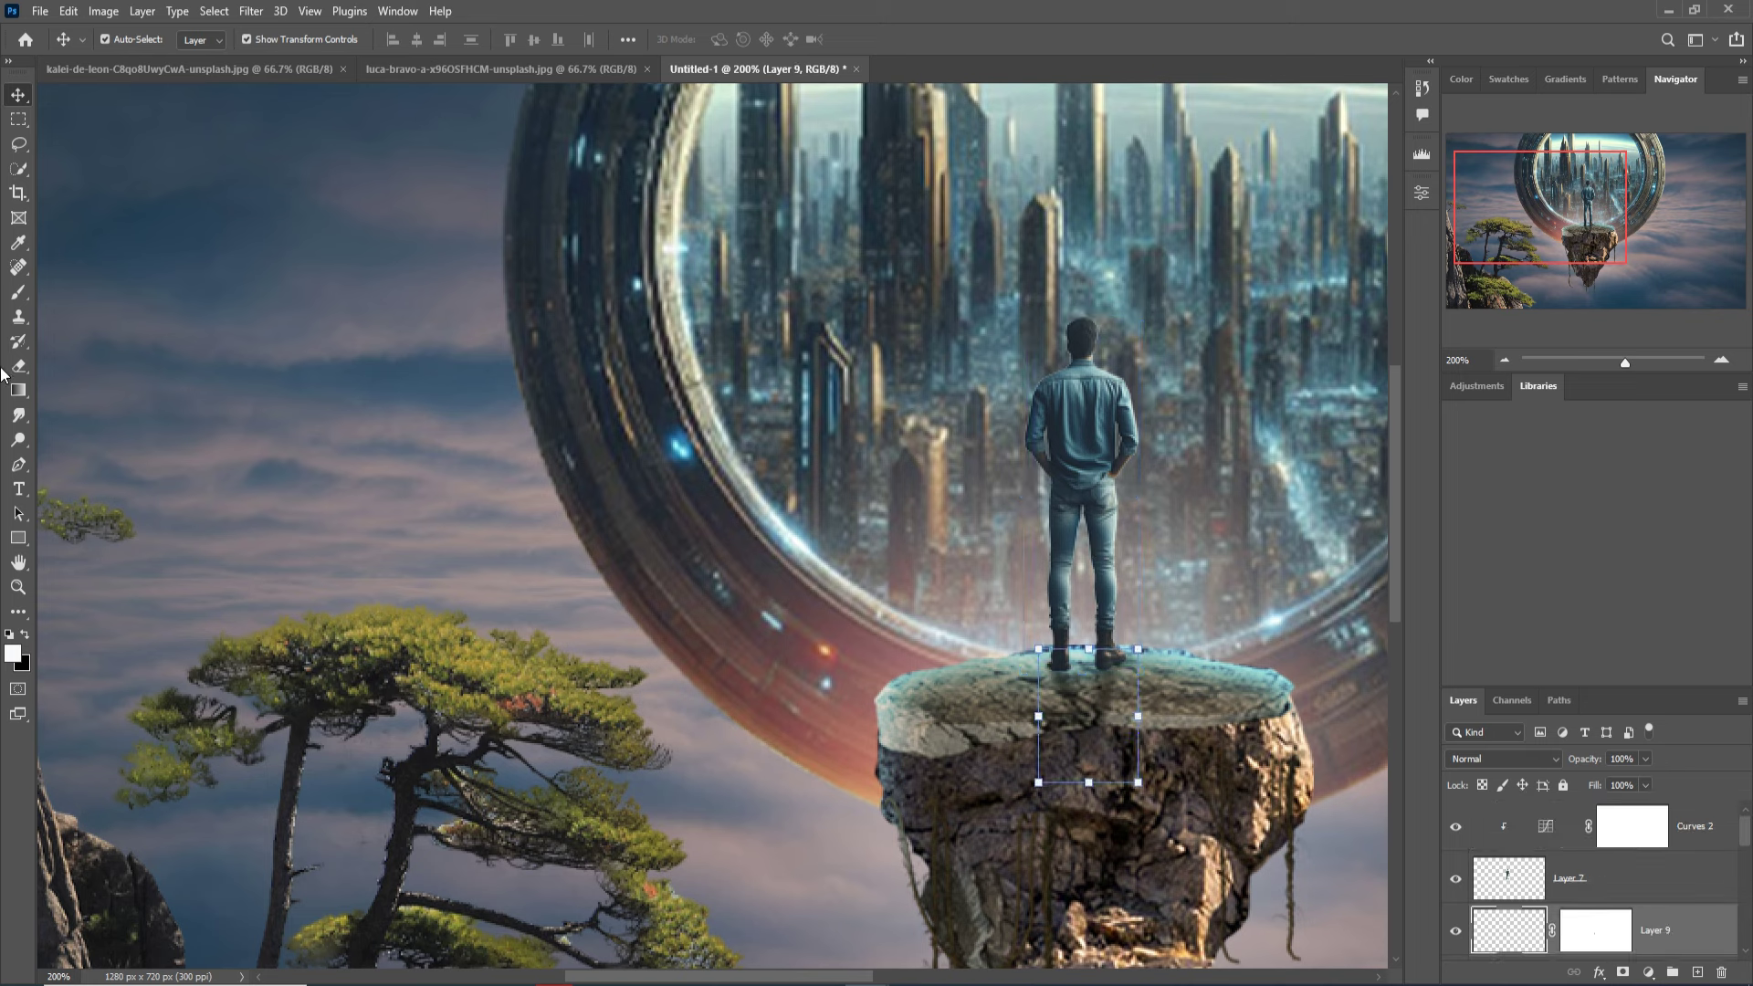
{"action": "key", "text": "b"}
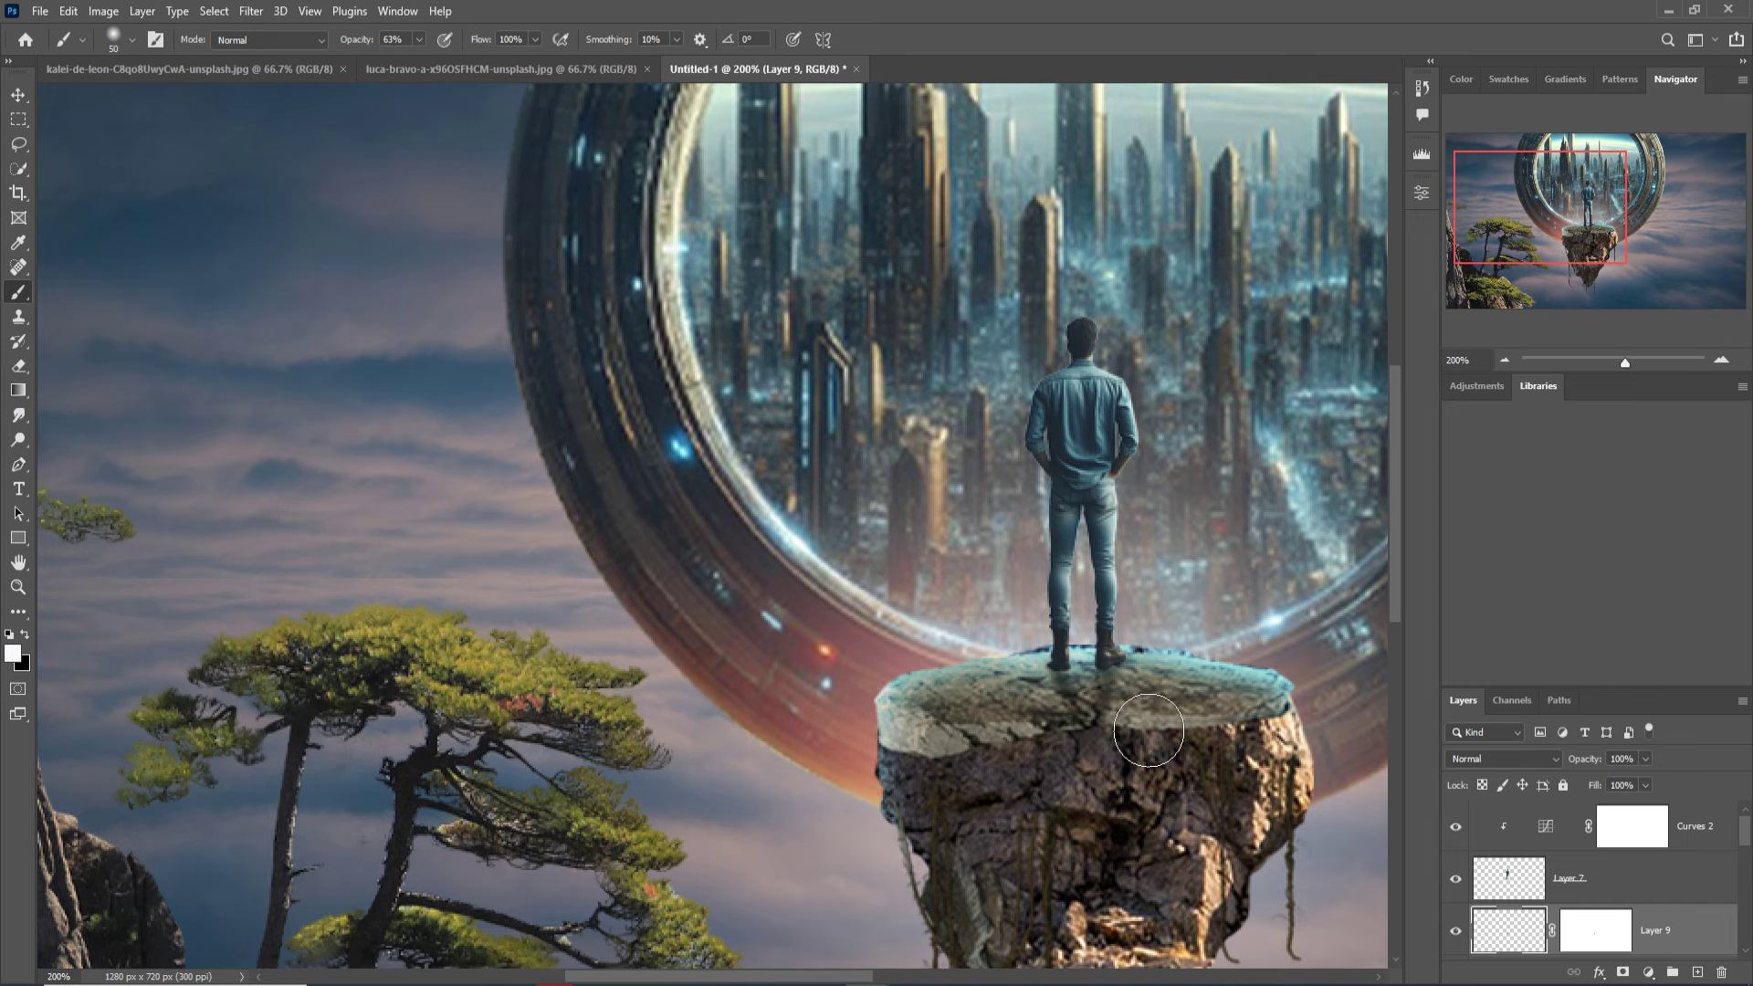
{"action": "key", "text": "bracketleft"}
{"action": "key", "text": "bracketleft"}
{"action": "key", "text": "bracketleft"}
{"action": "left_click", "coordinate": [29, 637]}
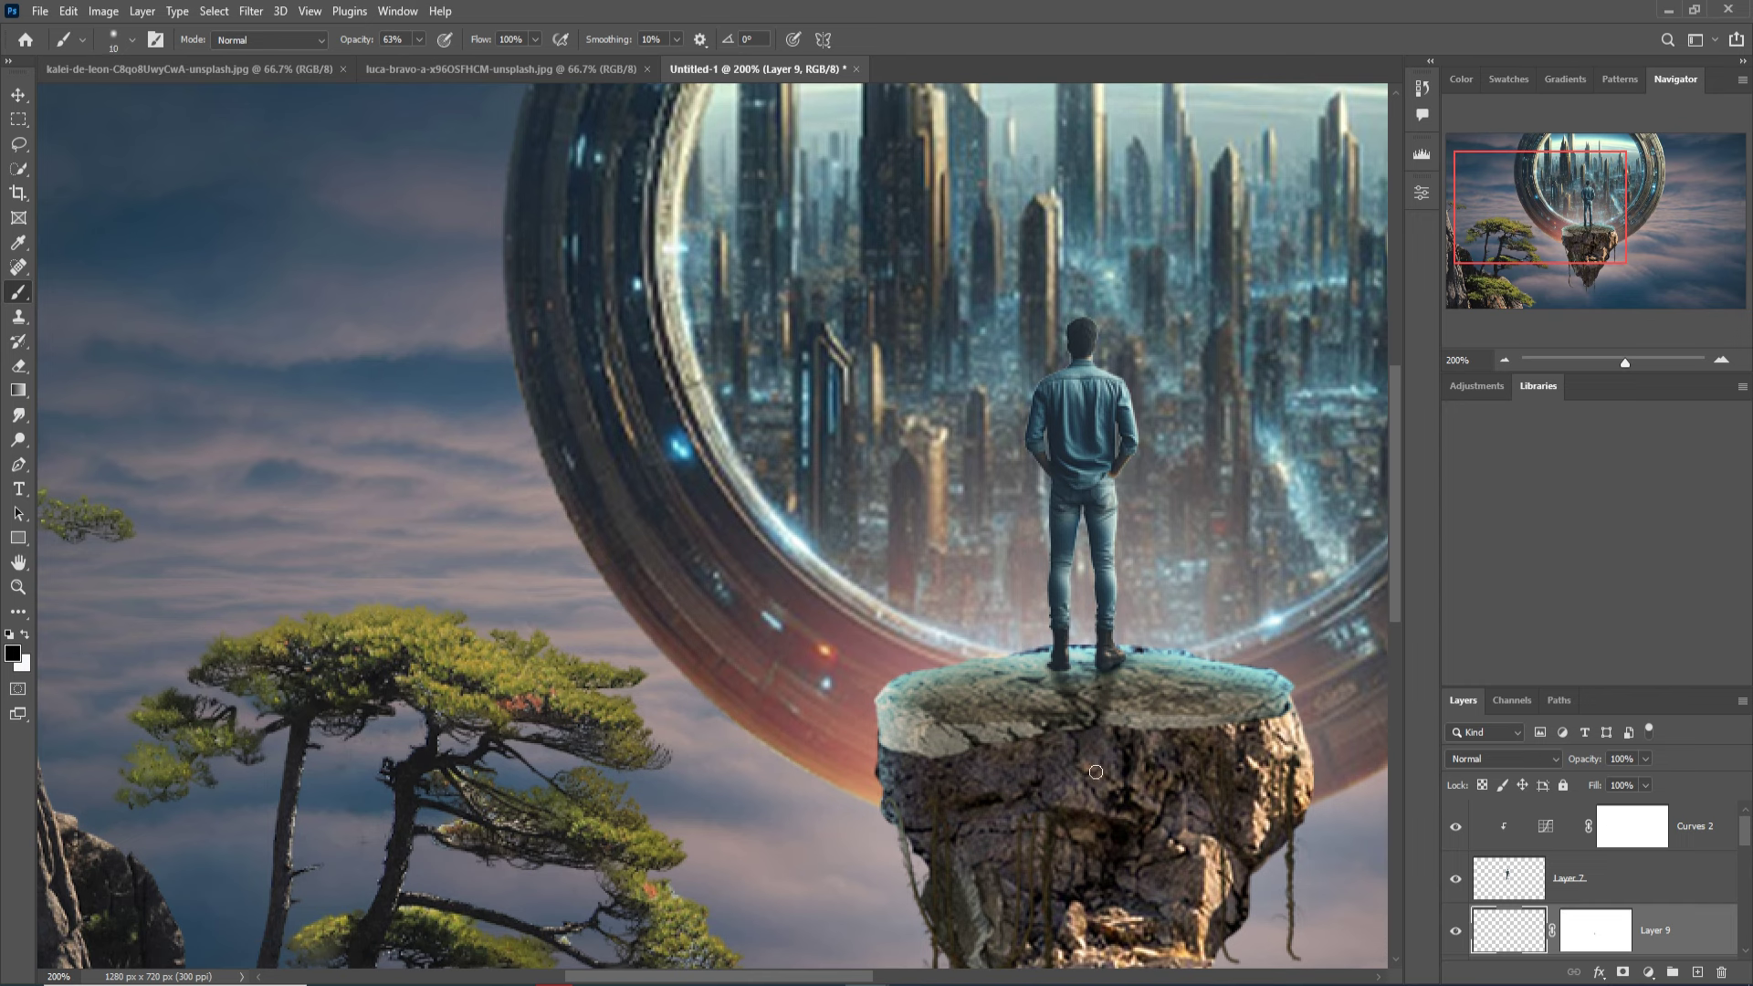
{"action": "left_click_drag", "start_coordinate": [1094, 676], "coordinate": [1107, 784]}
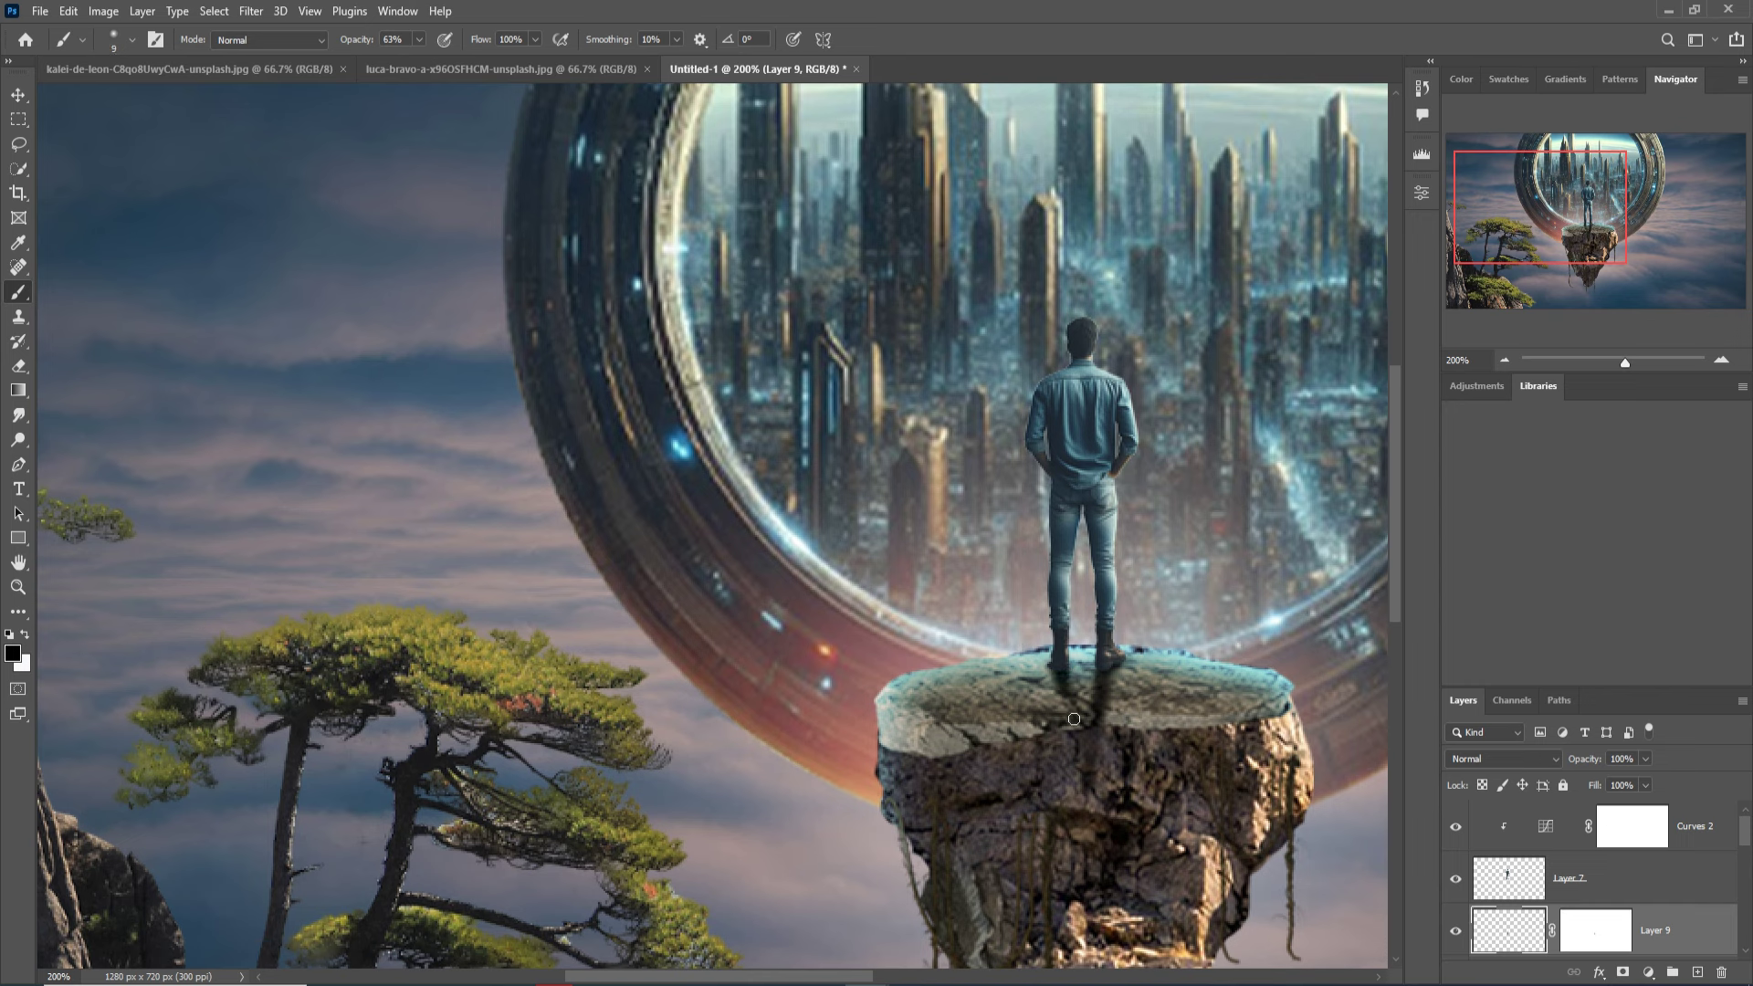
{"action": "left_click_drag", "start_coordinate": [1074, 699], "coordinate": [1078, 744]}
{"action": "left_click", "coordinate": [1087, 766]}
Target Layer 9's mask with black as the painting colour.
{"action": "left_click", "coordinate": [23, 636]}
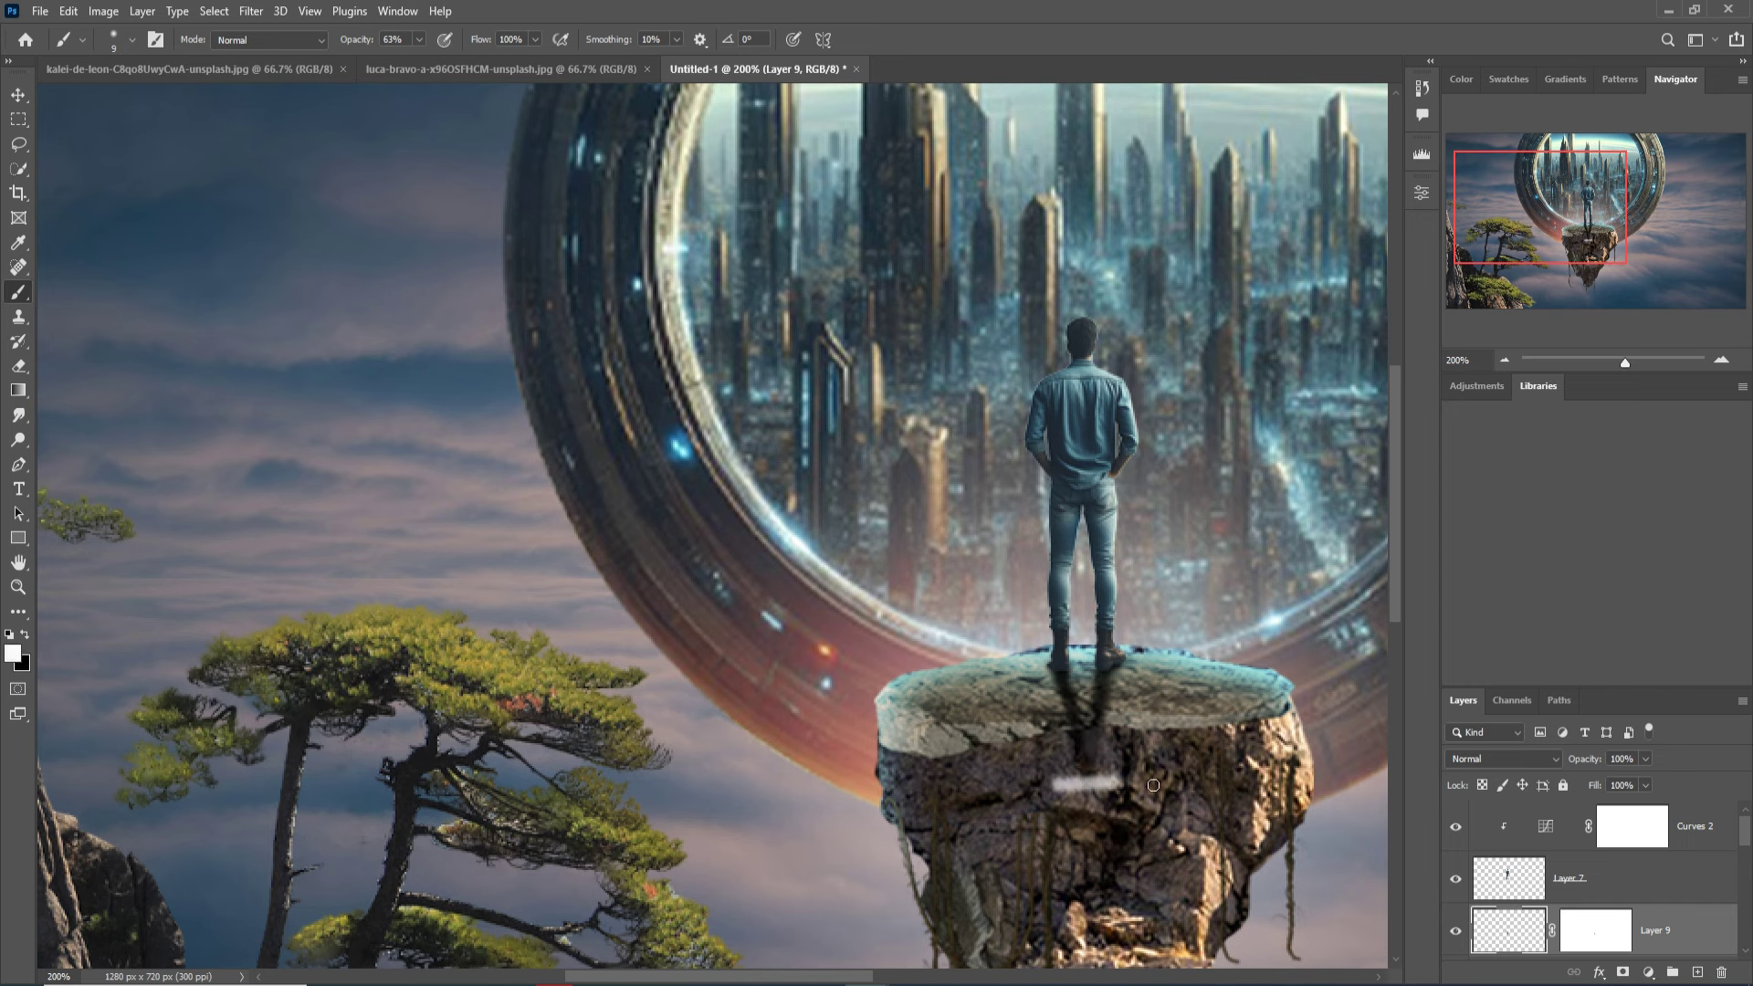
{"action": "left_click", "coordinate": [1600, 949]}
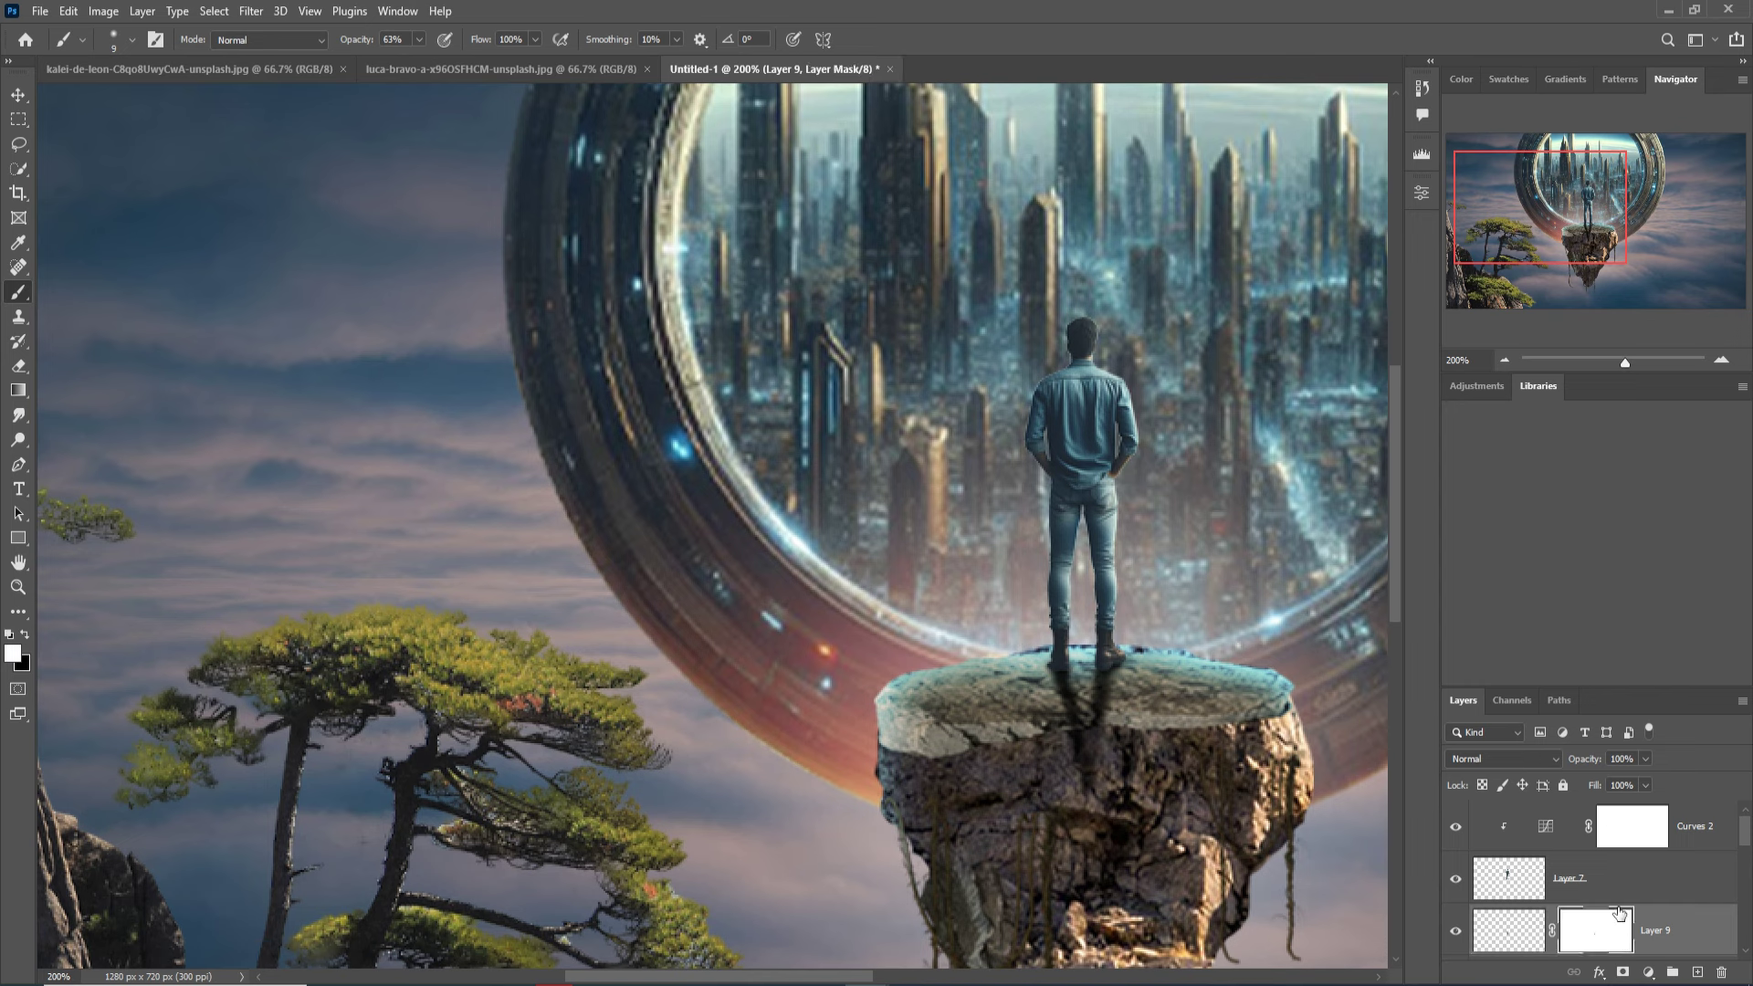
{"action": "left_click", "coordinate": [26, 640]}
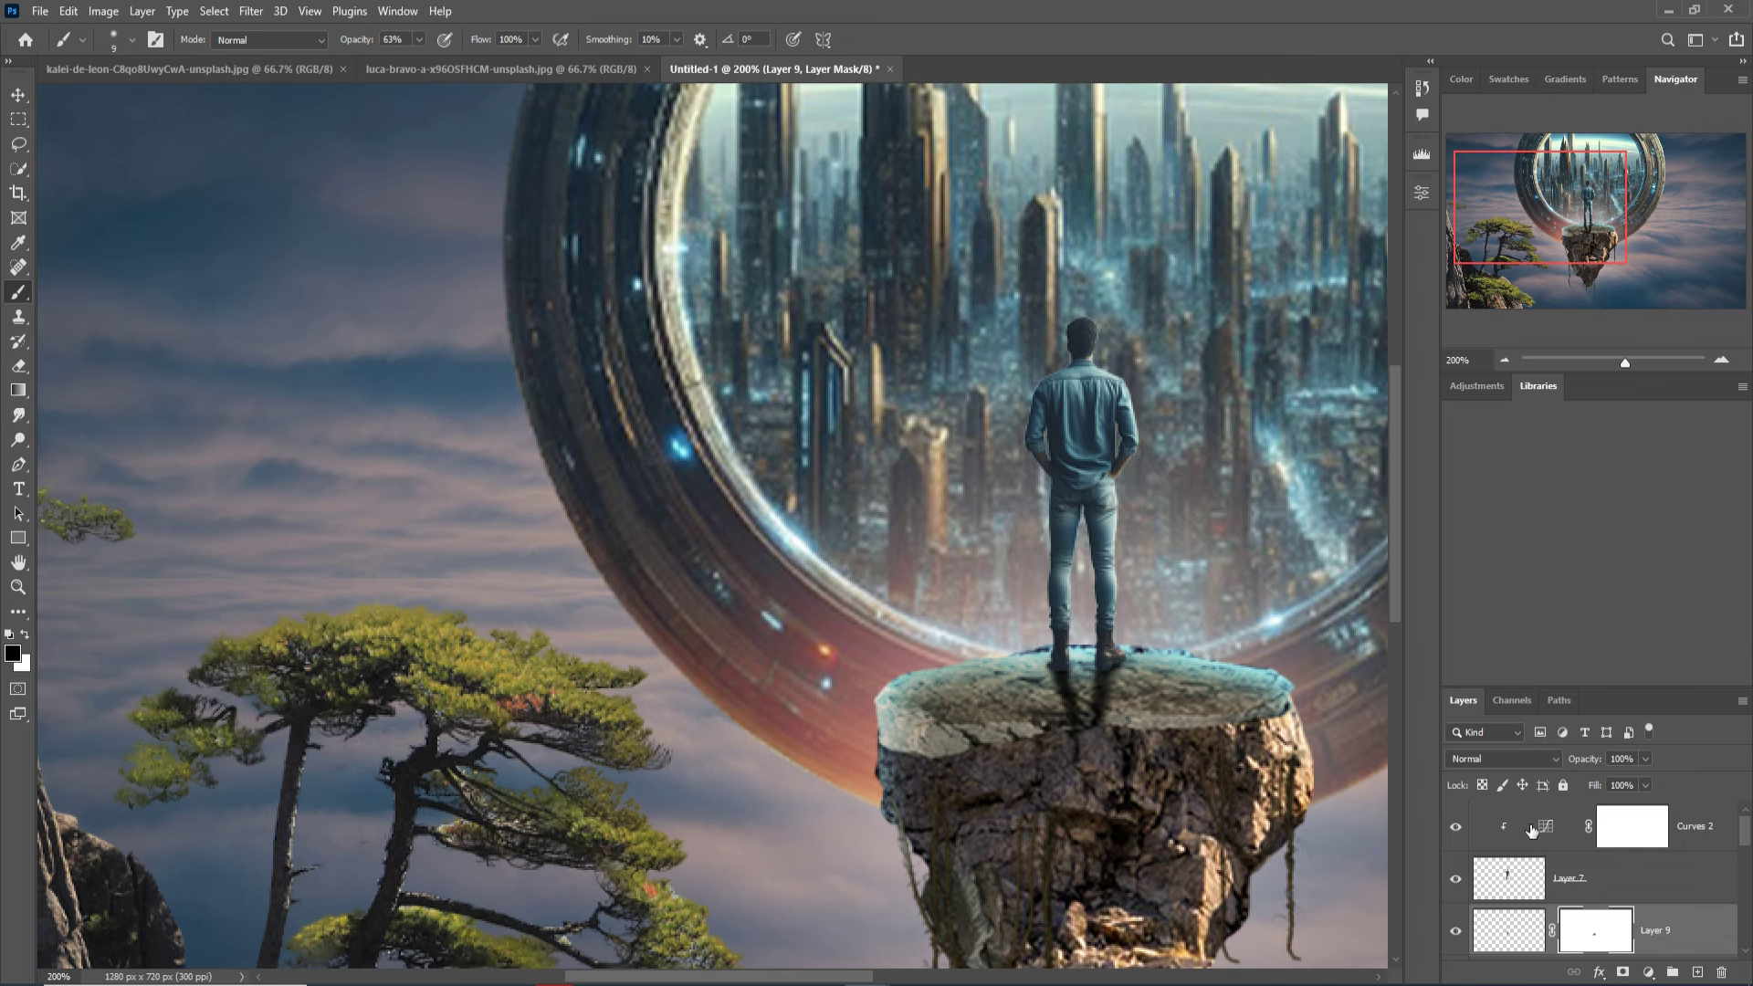
{"action": "scroll", "coordinate": [1699, 910], "scroll_direction": "down", "scroll_amount": 3}
{"action": "scroll", "coordinate": [1699, 911], "scroll_direction": "down", "scroll_amount": 2}
Add a clipped layer above Hue/Saturation 3, set black, and dismiss the 12% Clone Stamp error.
{"action": "key", "text": "x"}
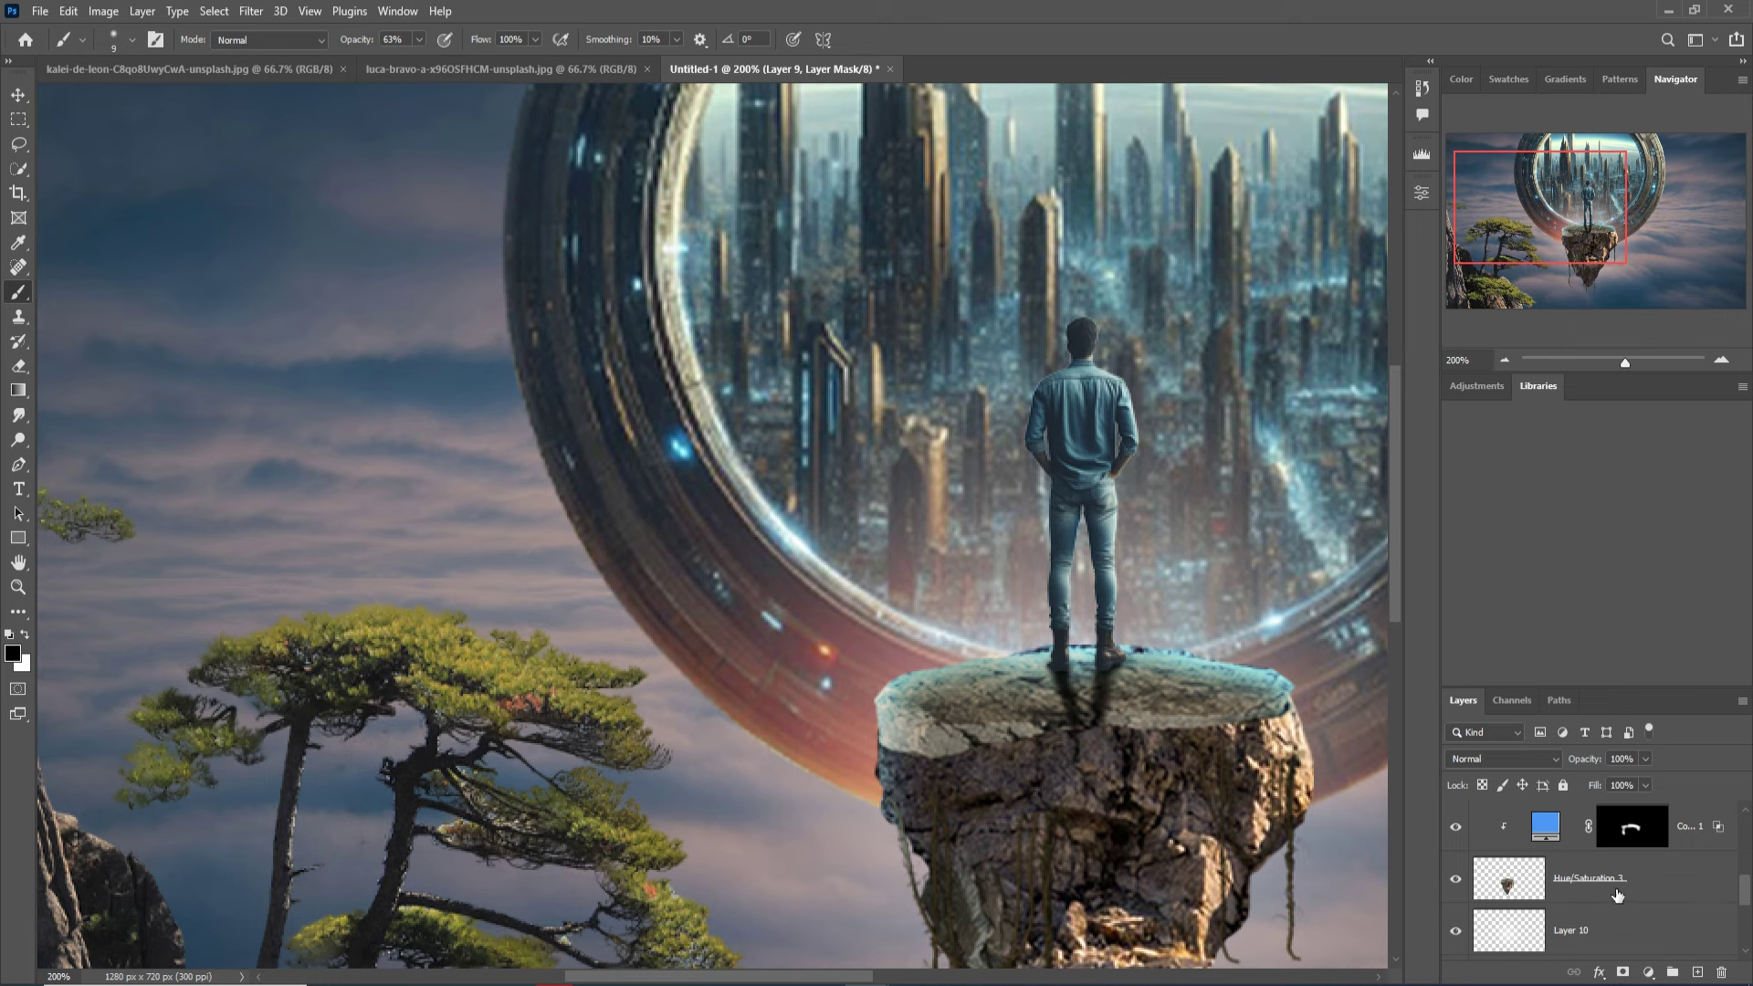
{"action": "left_click", "coordinate": [1618, 894]}
{"action": "left_click", "coordinate": [1698, 972]}
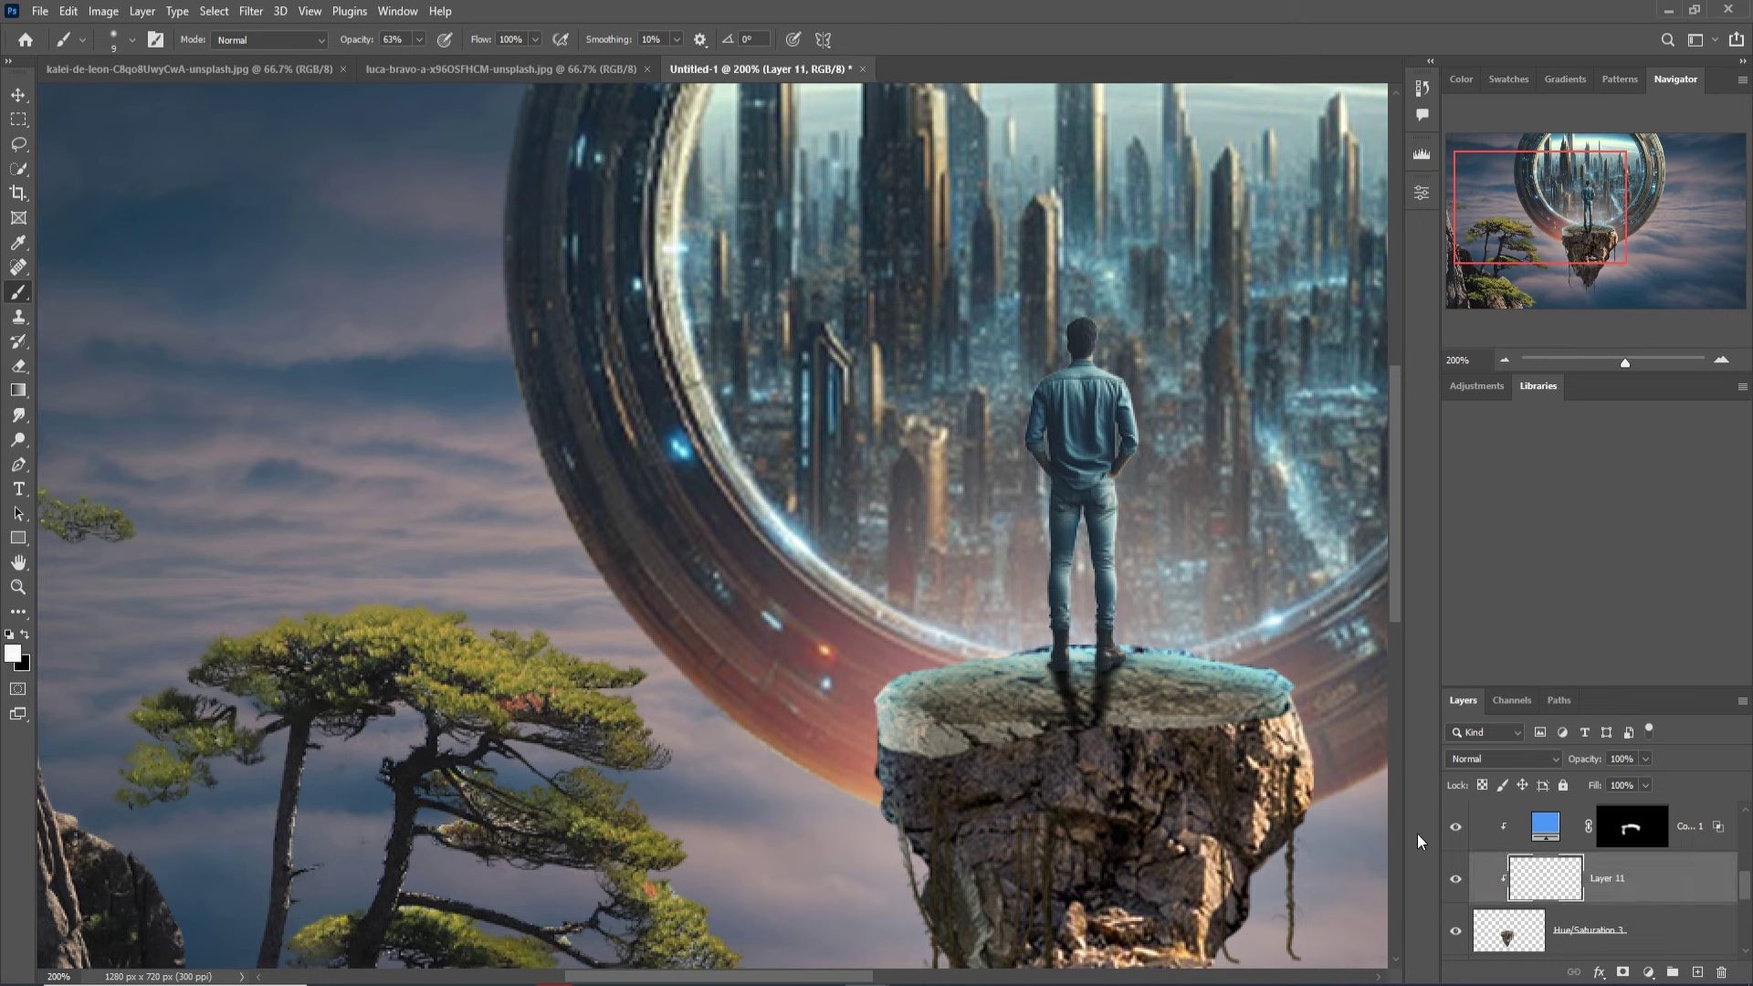
{"action": "left_click", "coordinate": [18, 317]}
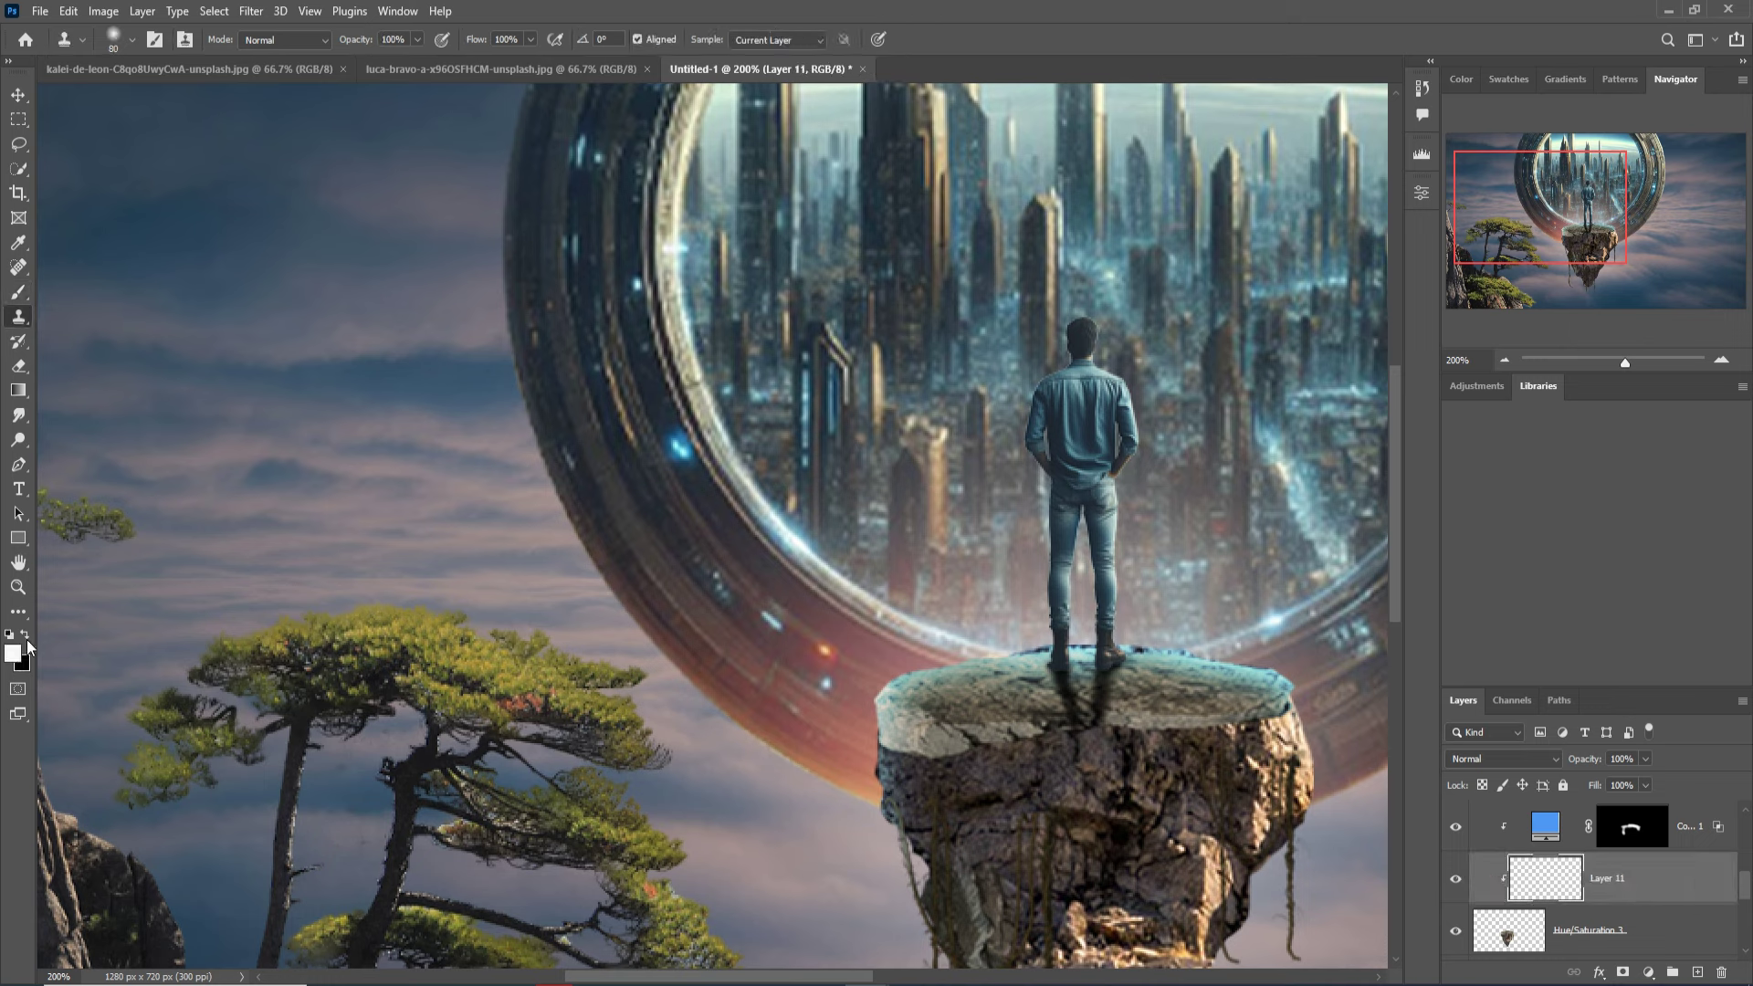
{"action": "left_click", "coordinate": [25, 634]}
{"action": "left_click", "coordinate": [417, 41]}
{"action": "left_click_drag", "start_coordinate": [409, 62], "coordinate": [344, 62]}
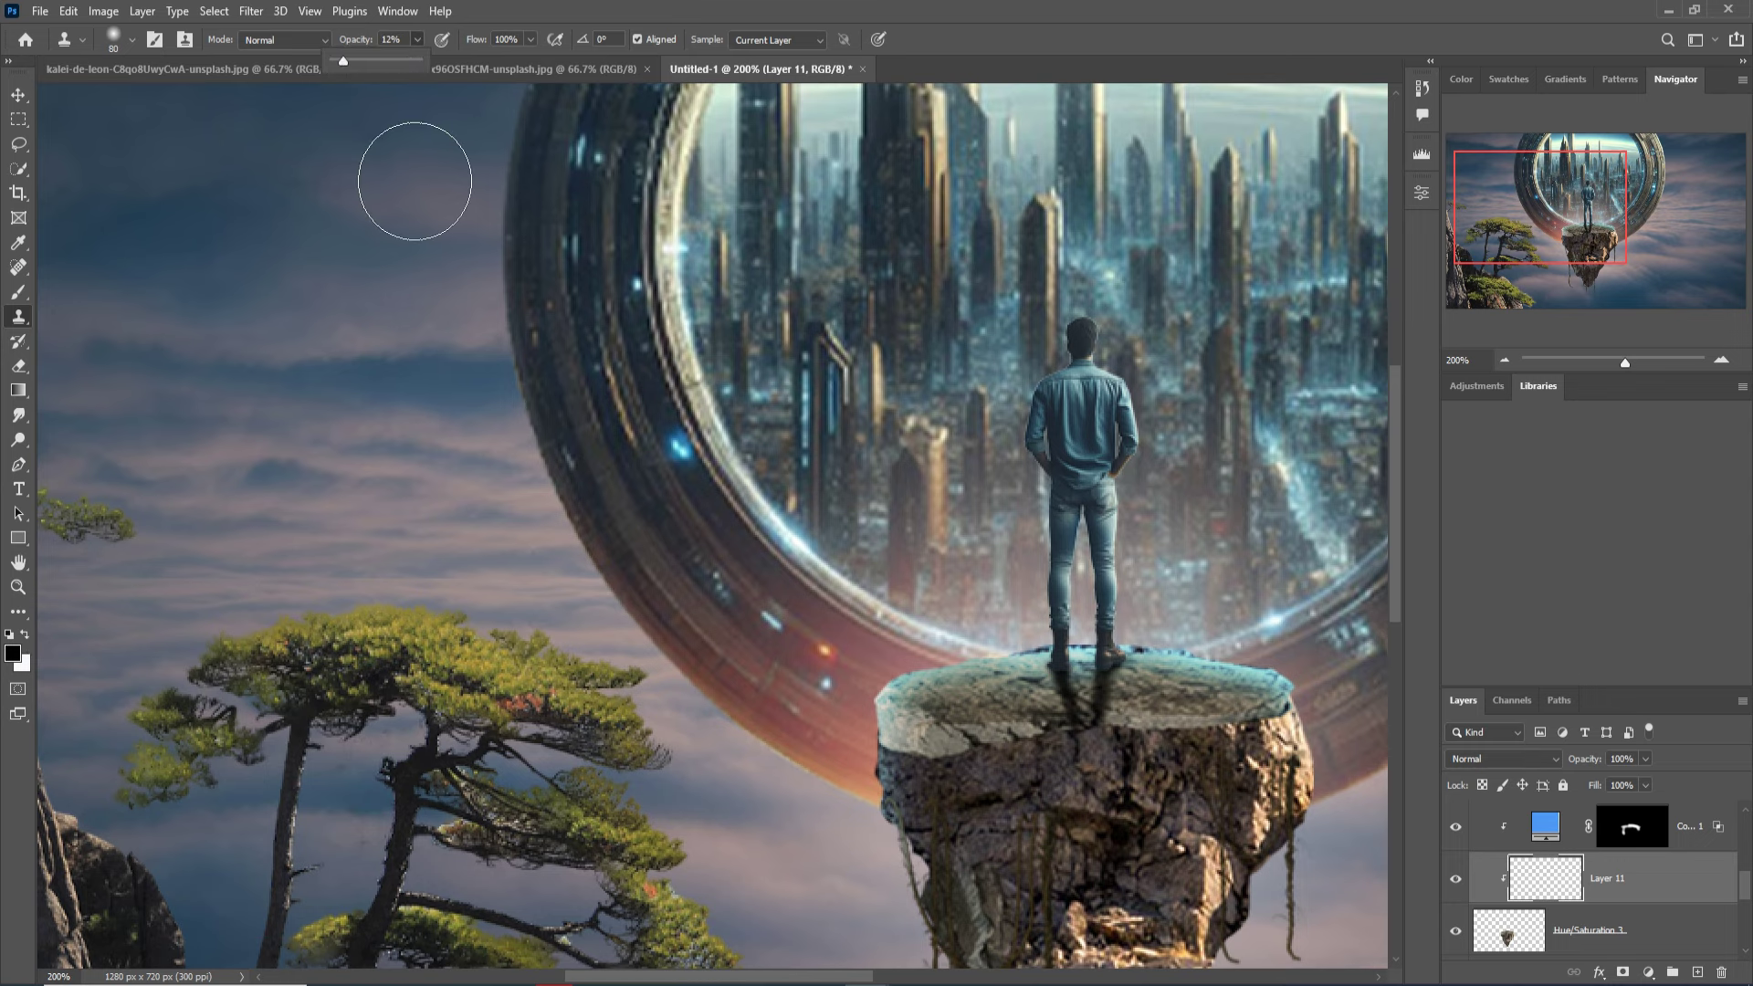
{"action": "left_click", "coordinate": [922, 763]}
{"action": "scroll", "coordinate": [922, 762], "scroll_direction": "down", "scroll_amount": 1}
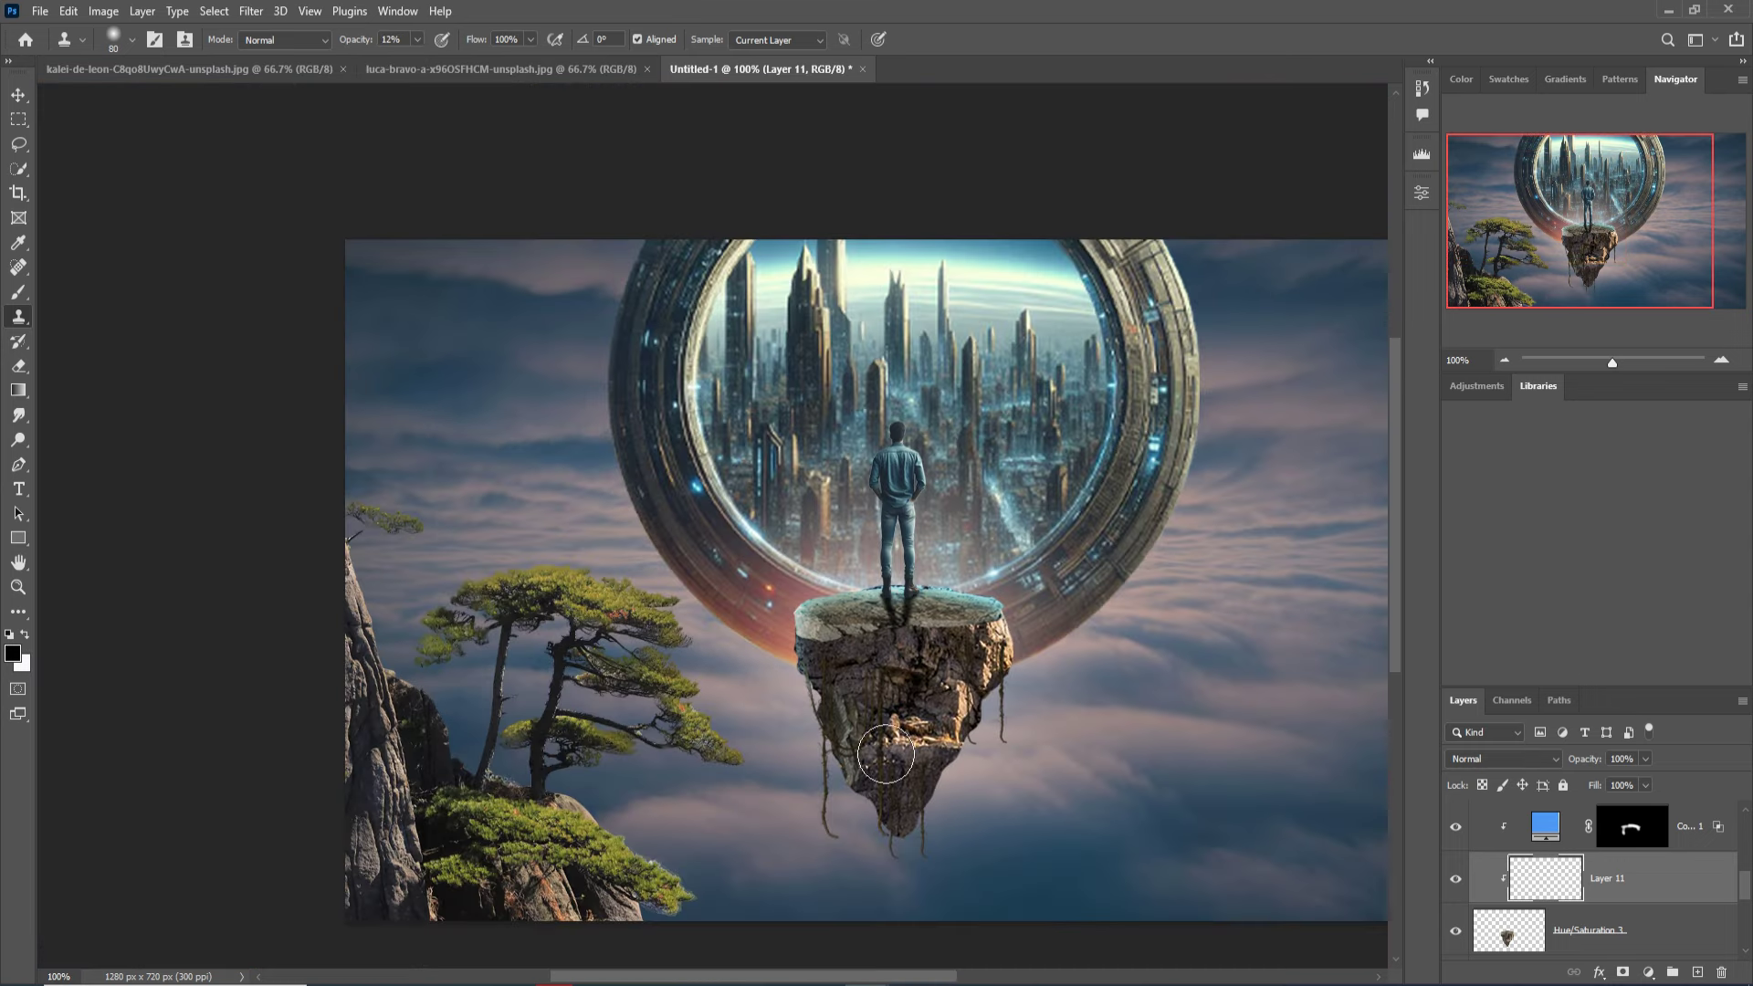
{"action": "left_click", "coordinate": [813, 645]}
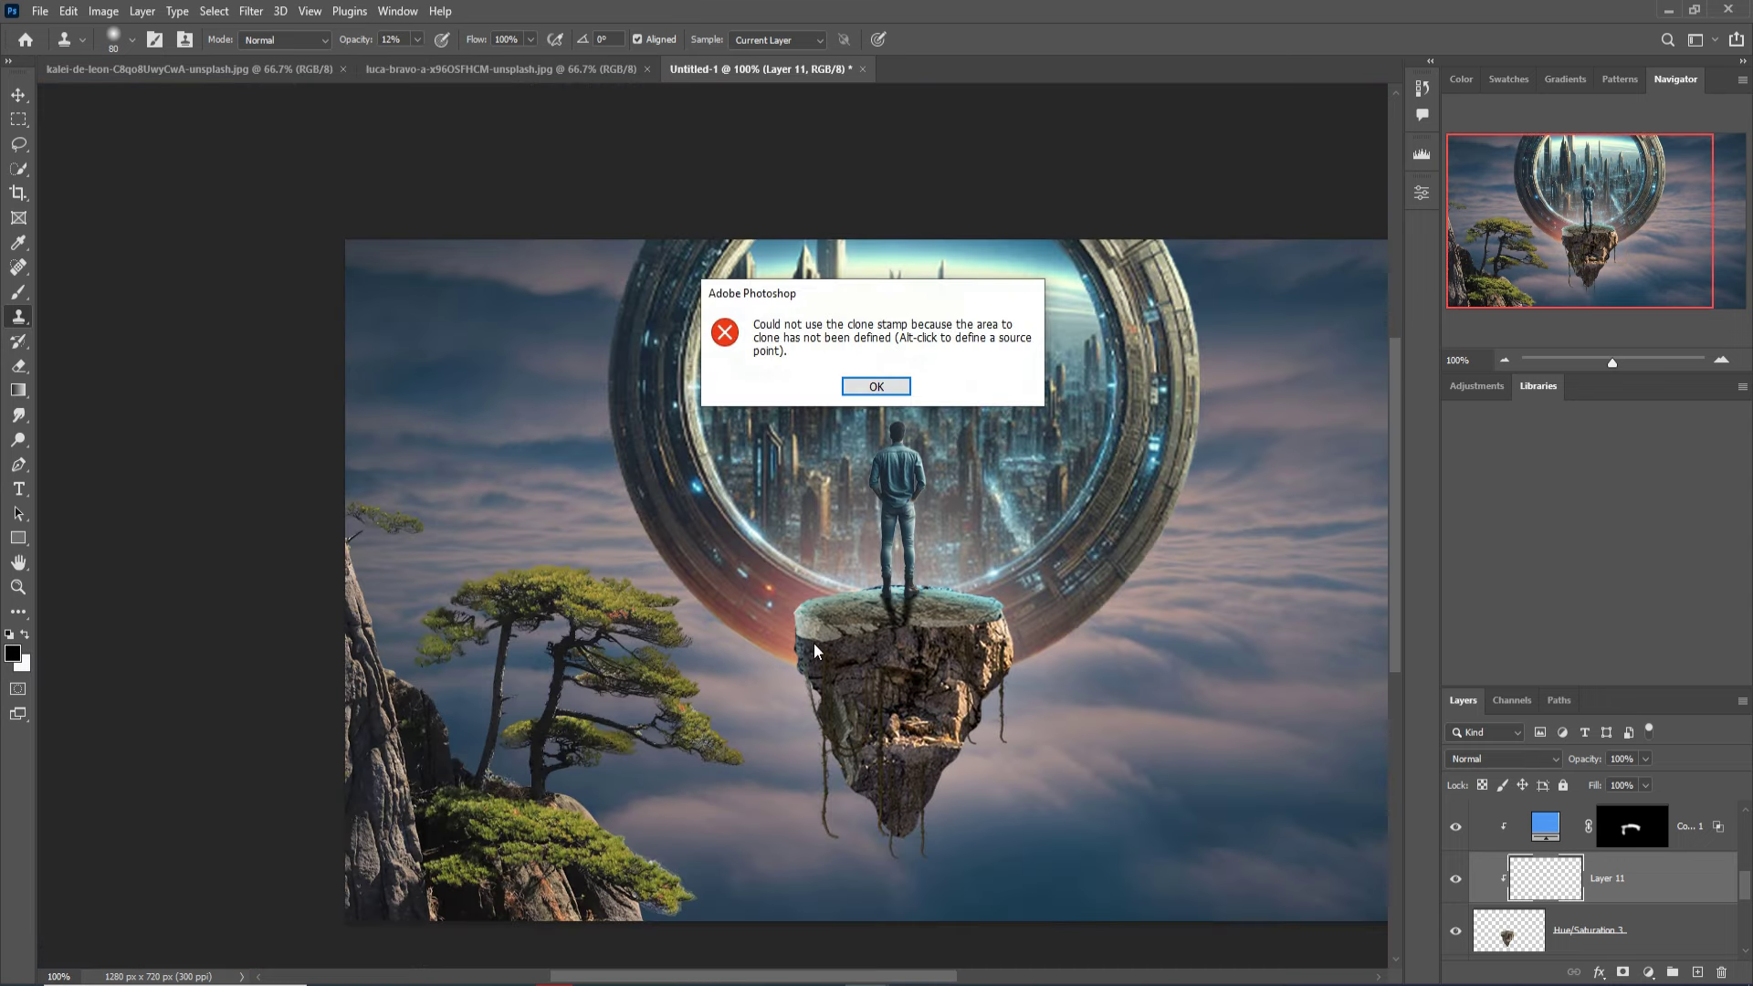
{"action": "left_click", "coordinate": [895, 388]}
{"action": "scroll", "coordinate": [1662, 899], "scroll_direction": "down", "scroll_amount": 1}
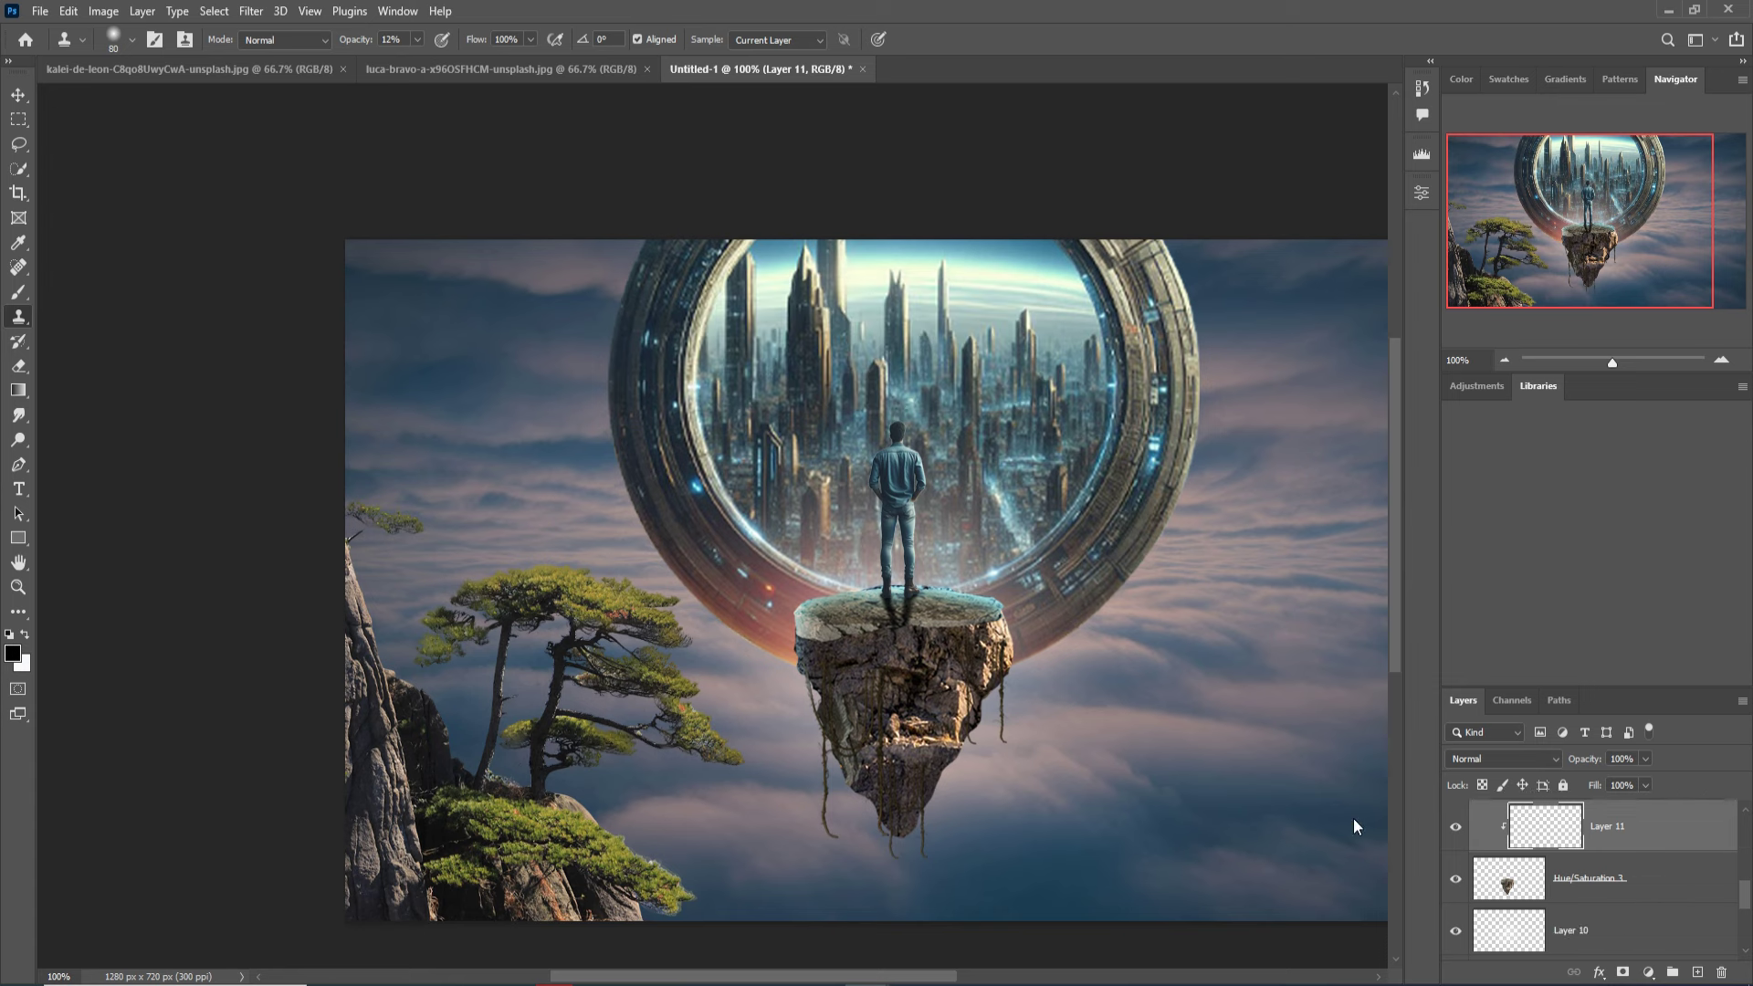
Paint black at 11% brush opacity along the rock's upper-left, lower-left and left edges.
{"action": "key", "text": "b"}
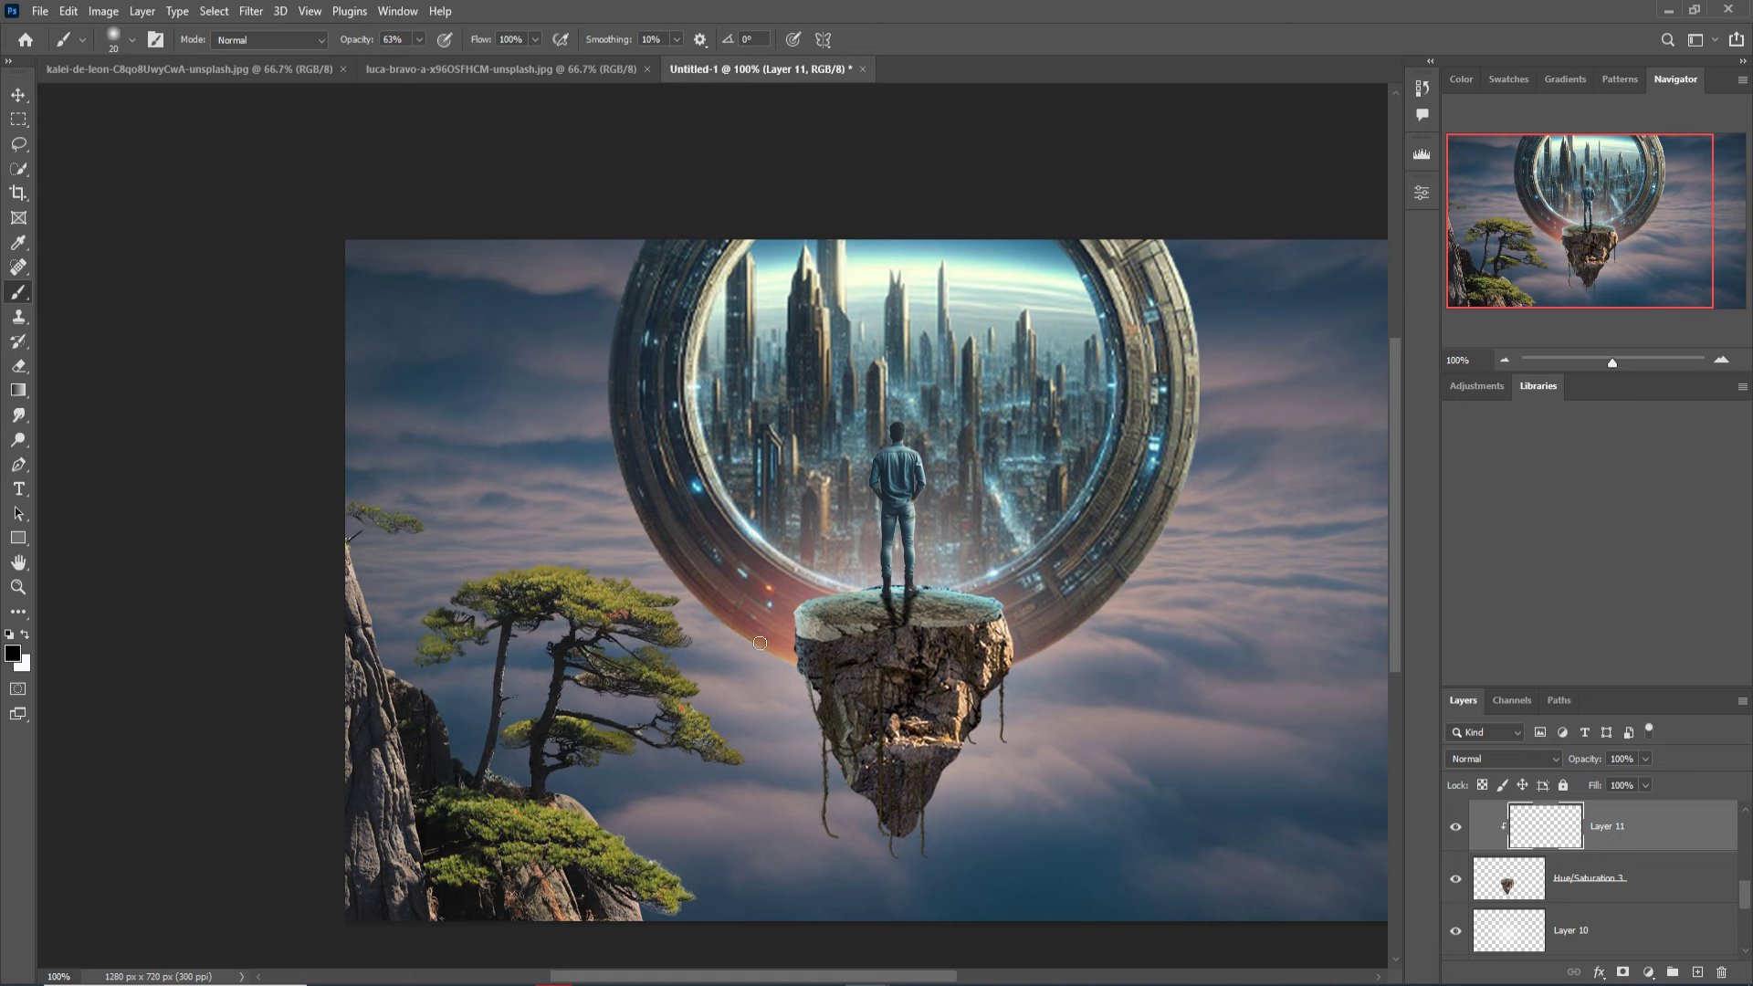
{"action": "key", "text": "bracketright"}
{"action": "key", "text": "bracketright"}
{"action": "key", "text": "bracketright"}
{"action": "left_click", "coordinate": [419, 40]}
{"action": "left_click_drag", "start_coordinate": [418, 60], "coordinate": [372, 60]}
{"action": "key", "text": "bracketleft"}
{"action": "key", "text": "bracketleft"}
{"action": "key", "text": "bracketleft"}
{"action": "left_click_drag", "start_coordinate": [801, 635], "coordinate": [807, 657]}
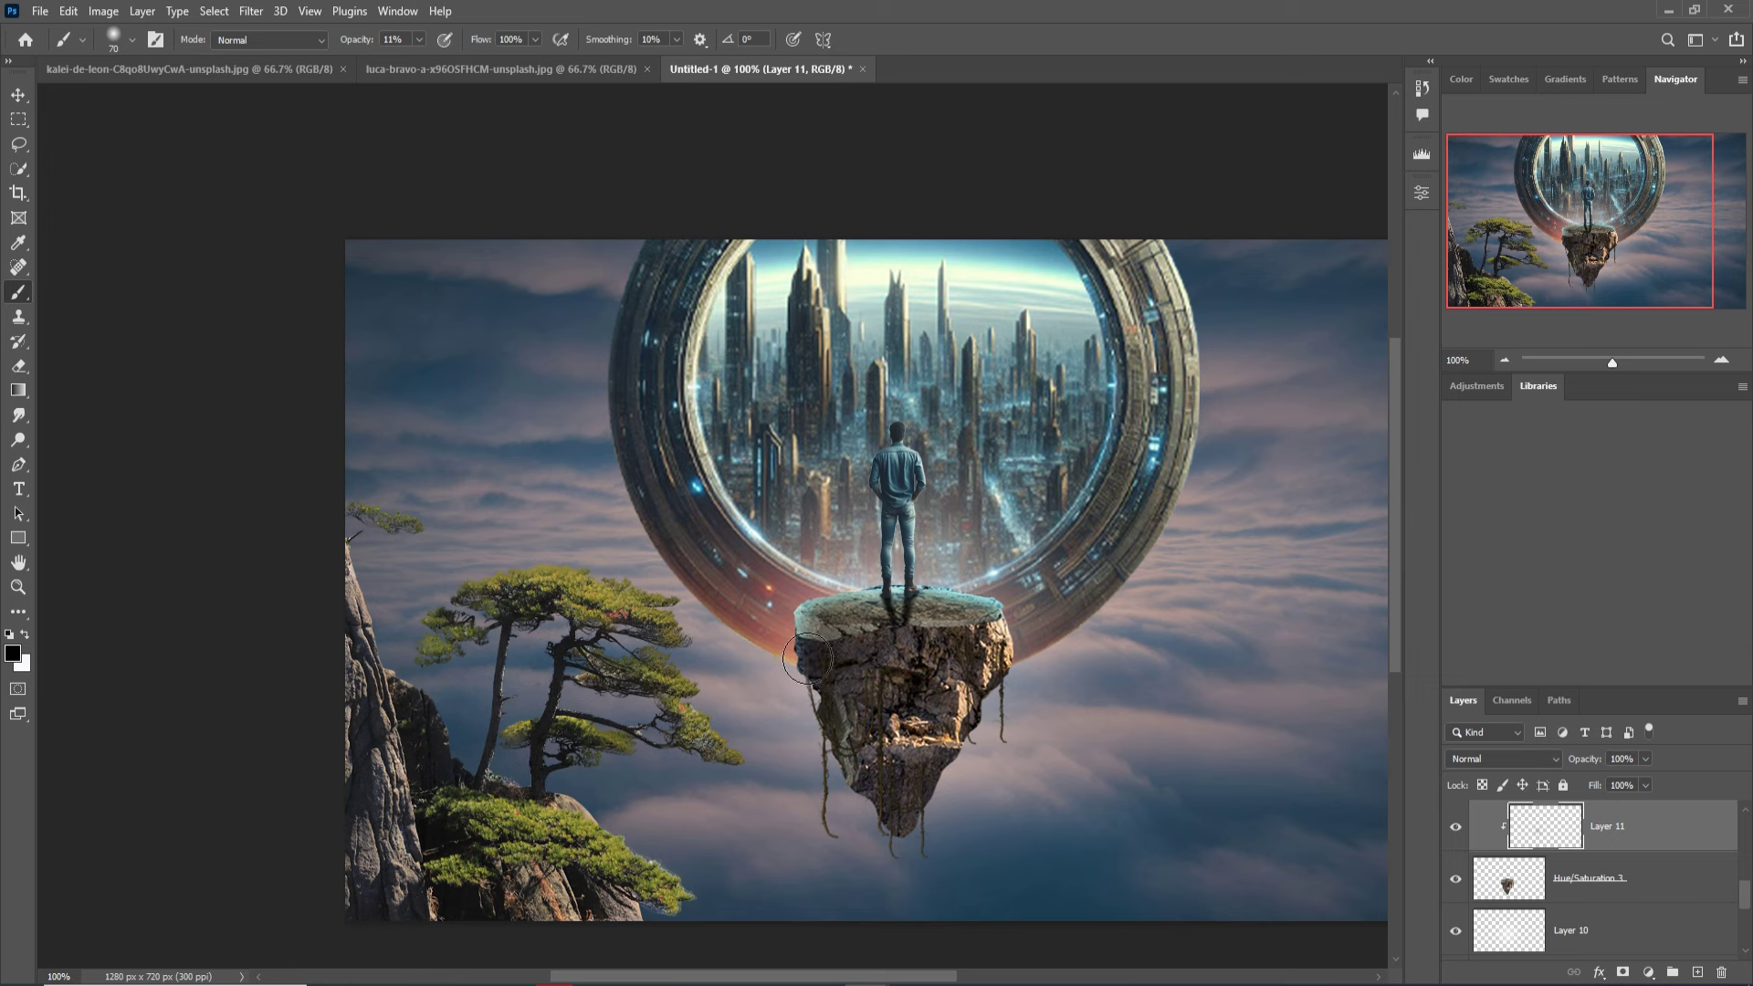
{"action": "left_click_drag", "start_coordinate": [849, 747], "coordinate": [861, 785]}
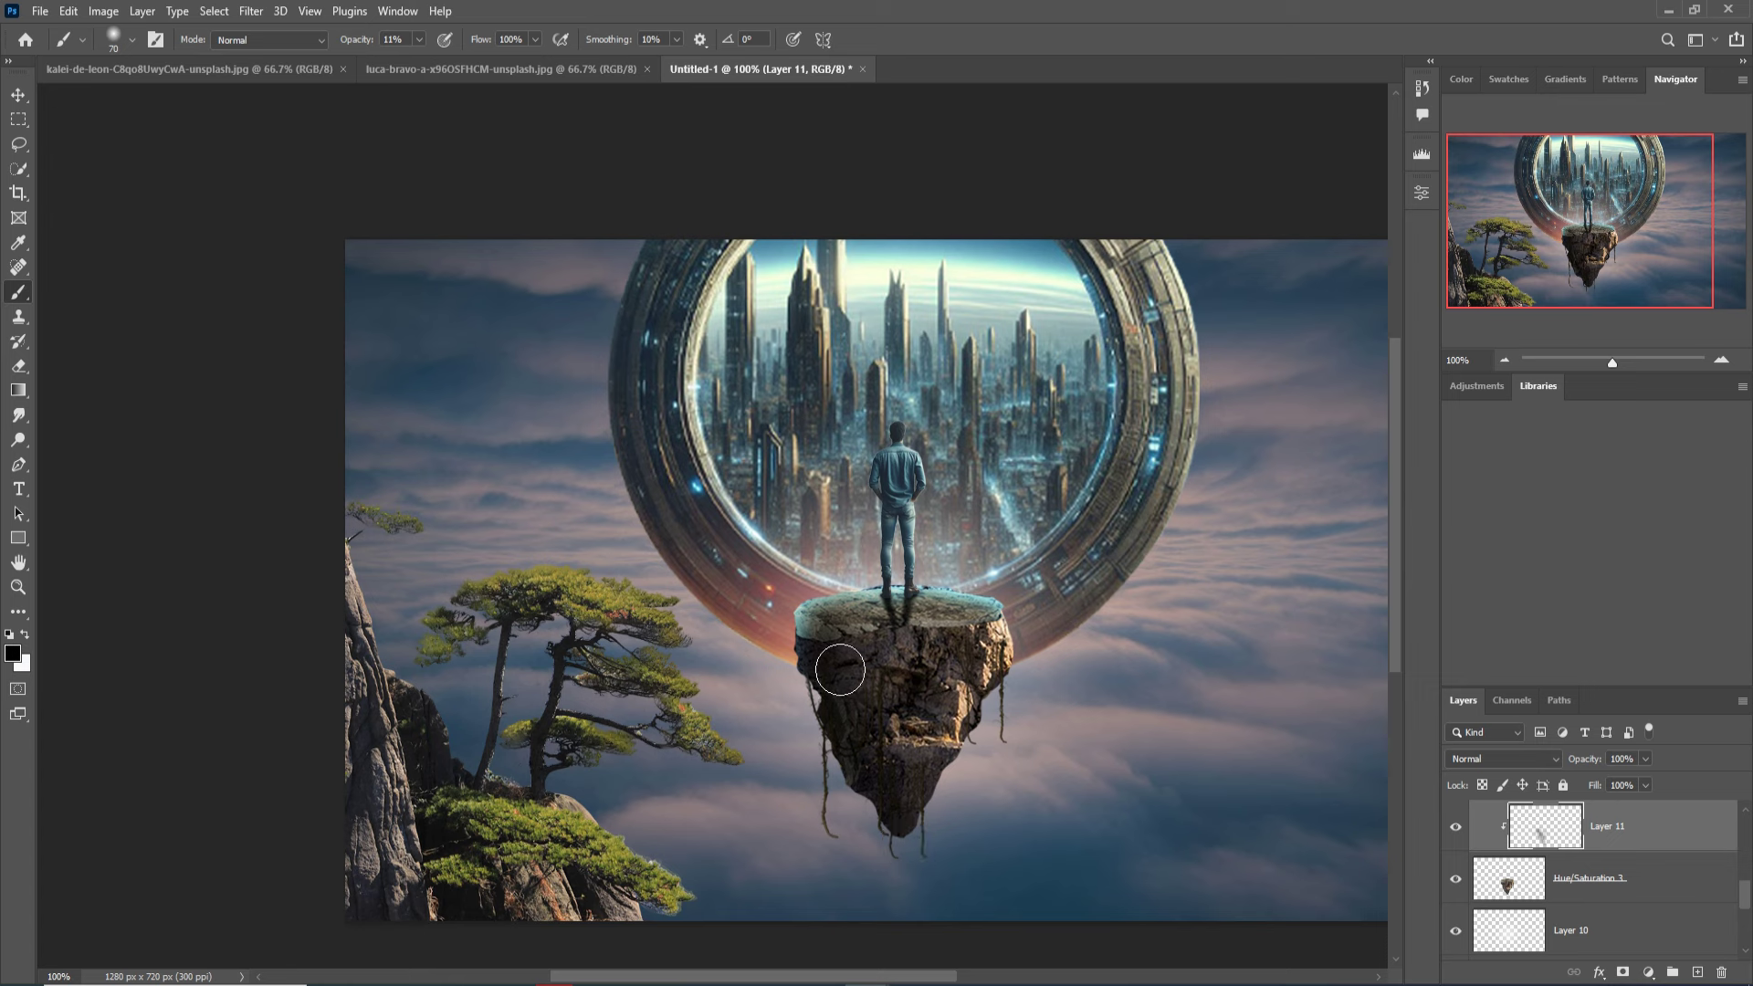
{"action": "left_click_drag", "start_coordinate": [841, 670], "coordinate": [825, 667]}
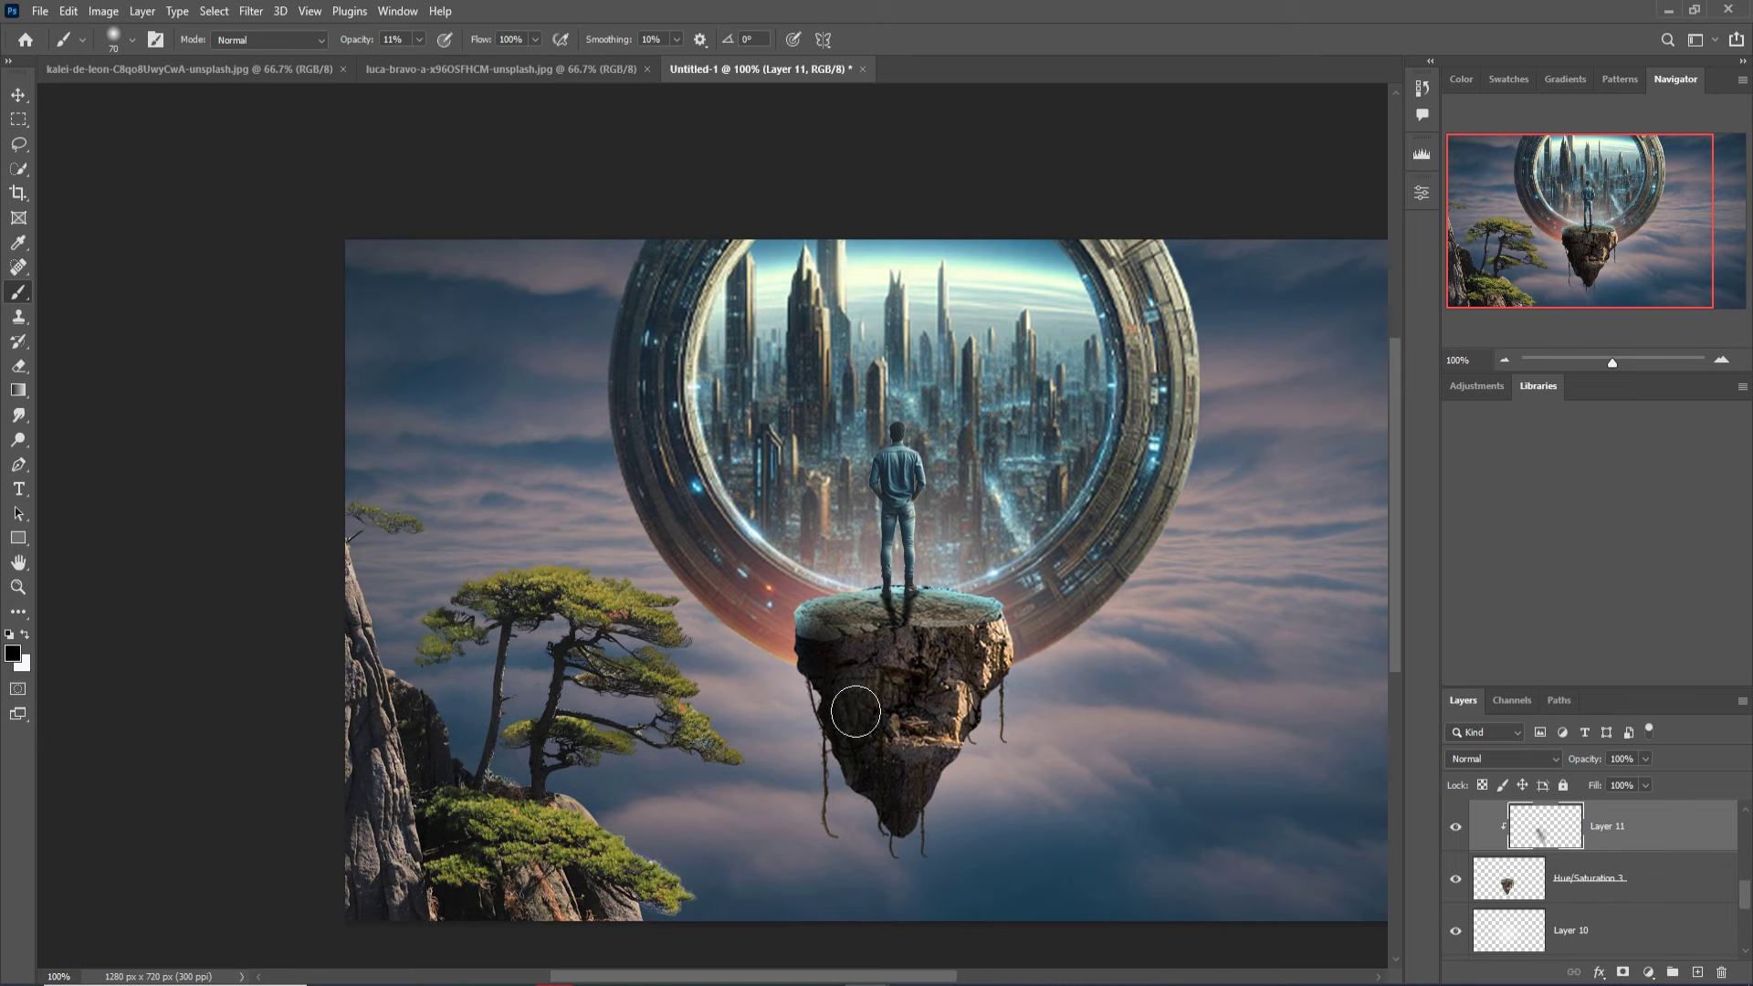
{"action": "left_click", "coordinate": [18, 95]}
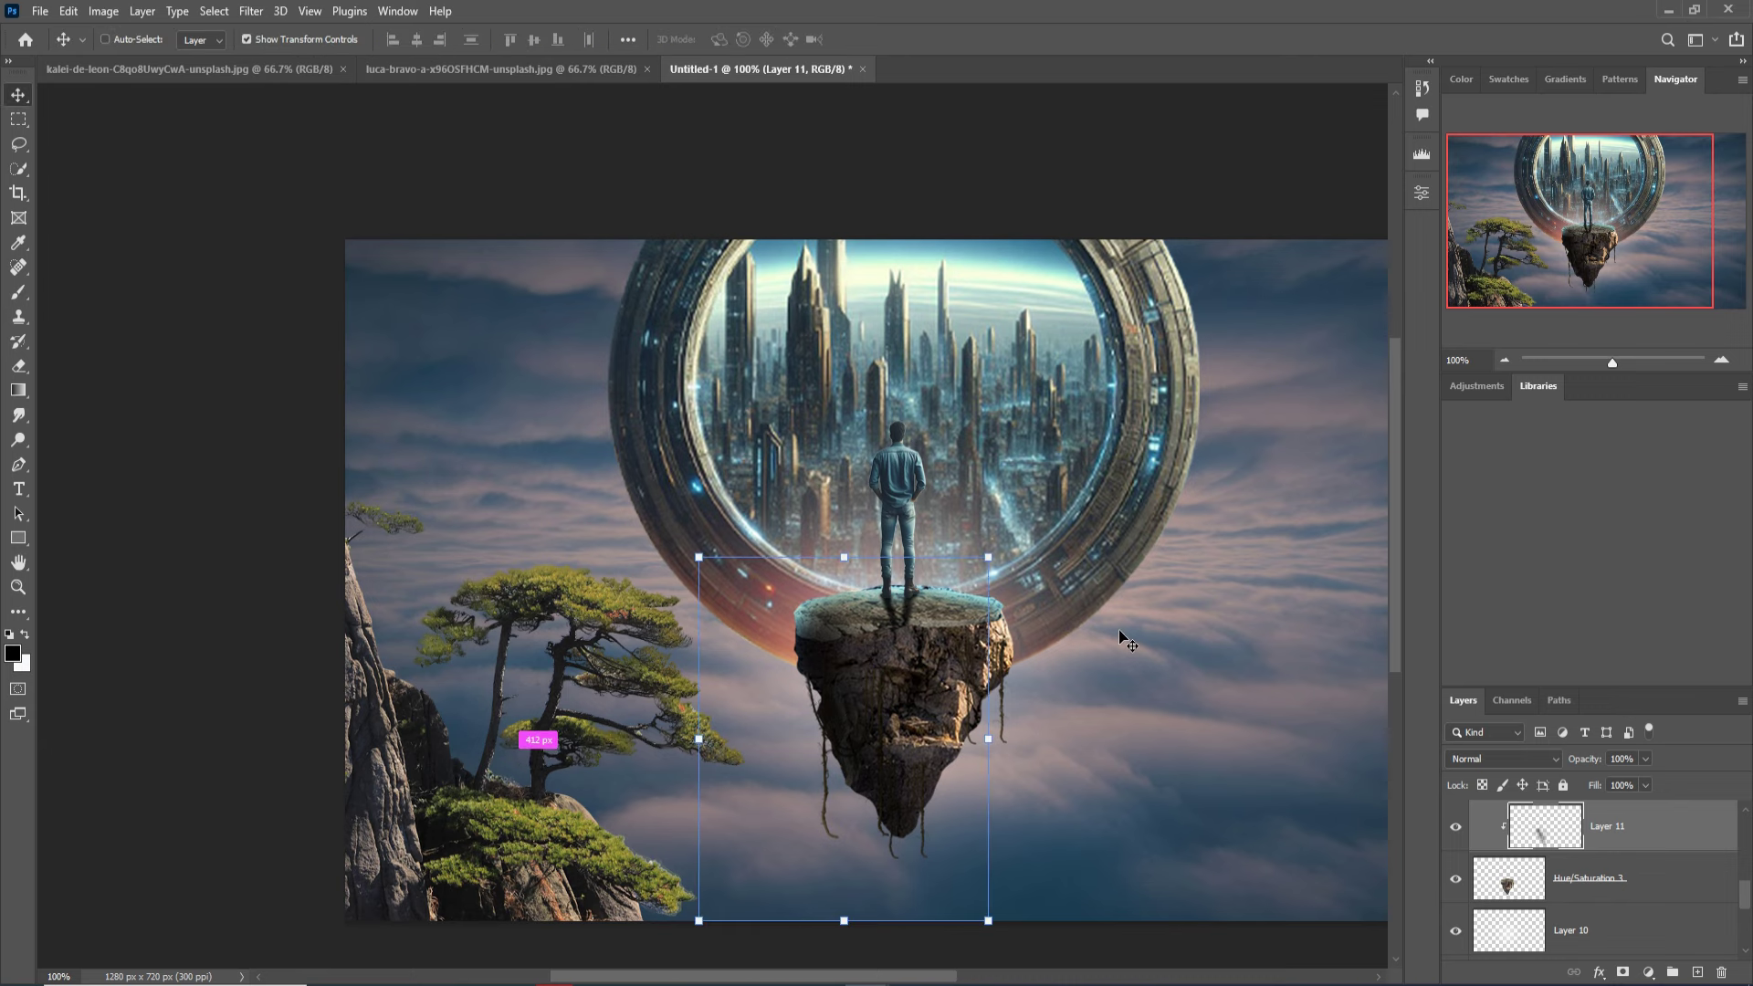
Zoom out and select both the Layer 5 and Layer 5 copy cloud layers.
{"action": "key", "text": "ctrl+minus"}
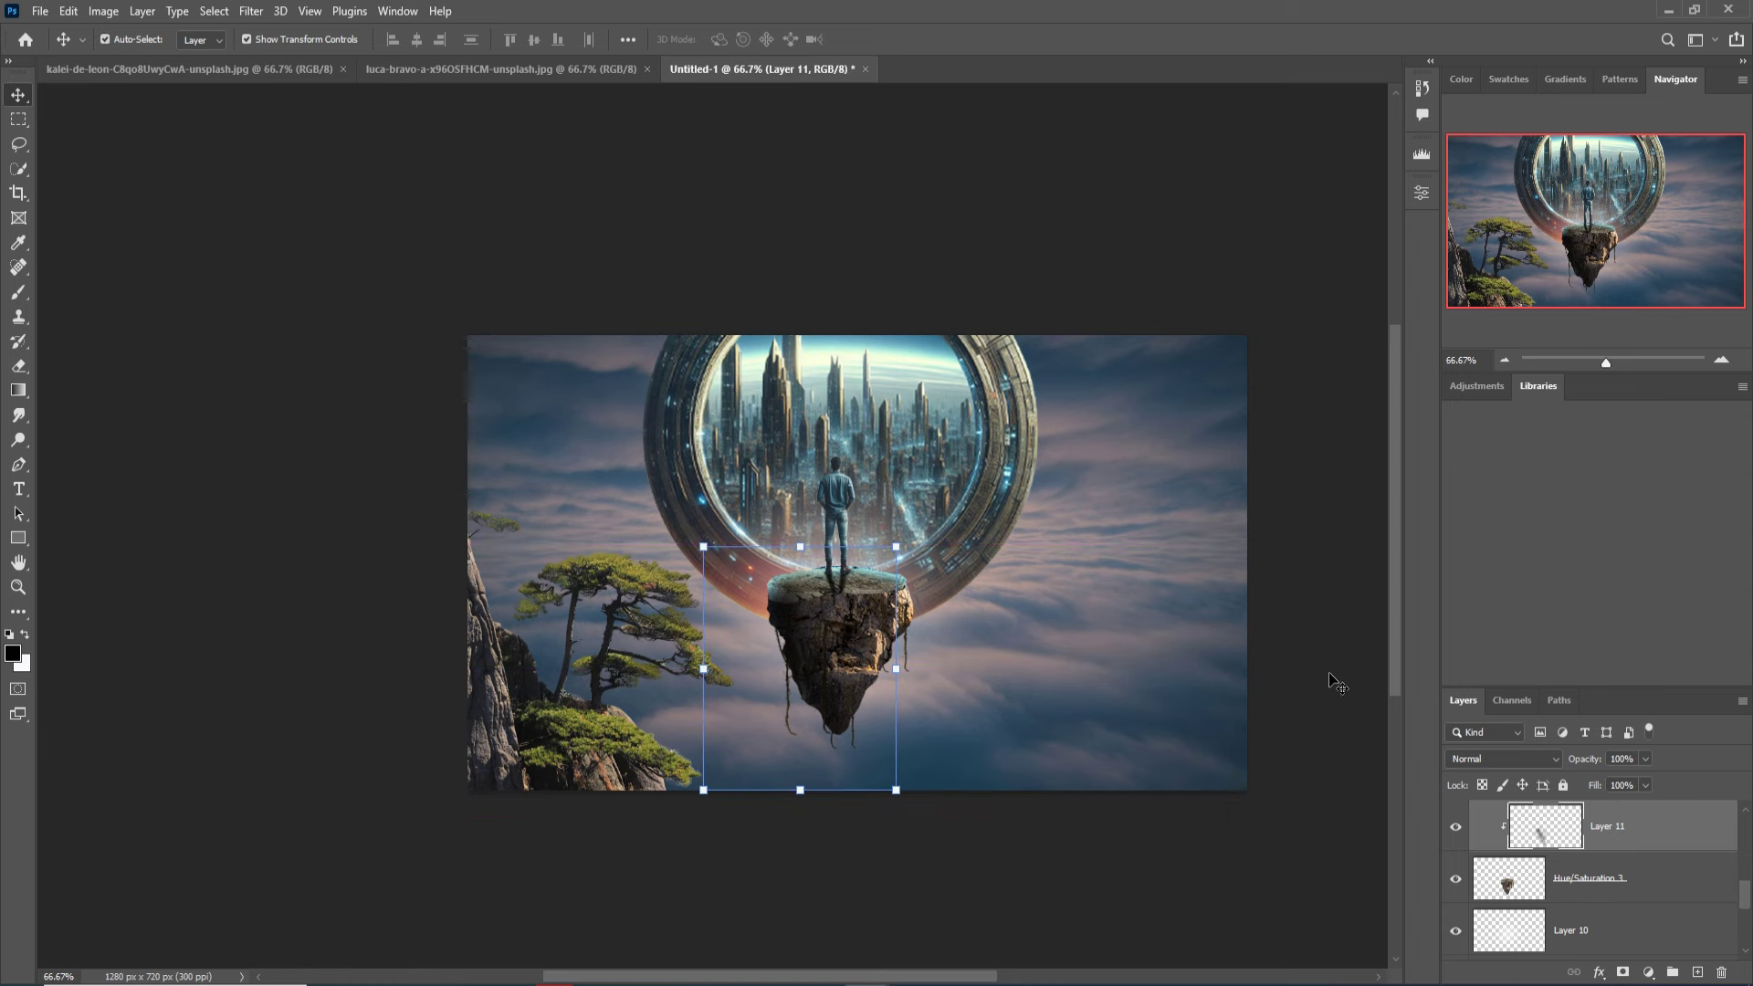
{"action": "scroll", "coordinate": [1658, 888], "scroll_direction": "up", "scroll_amount": 2}
{"action": "scroll", "coordinate": [1620, 877], "scroll_direction": "up", "scroll_amount": 2}
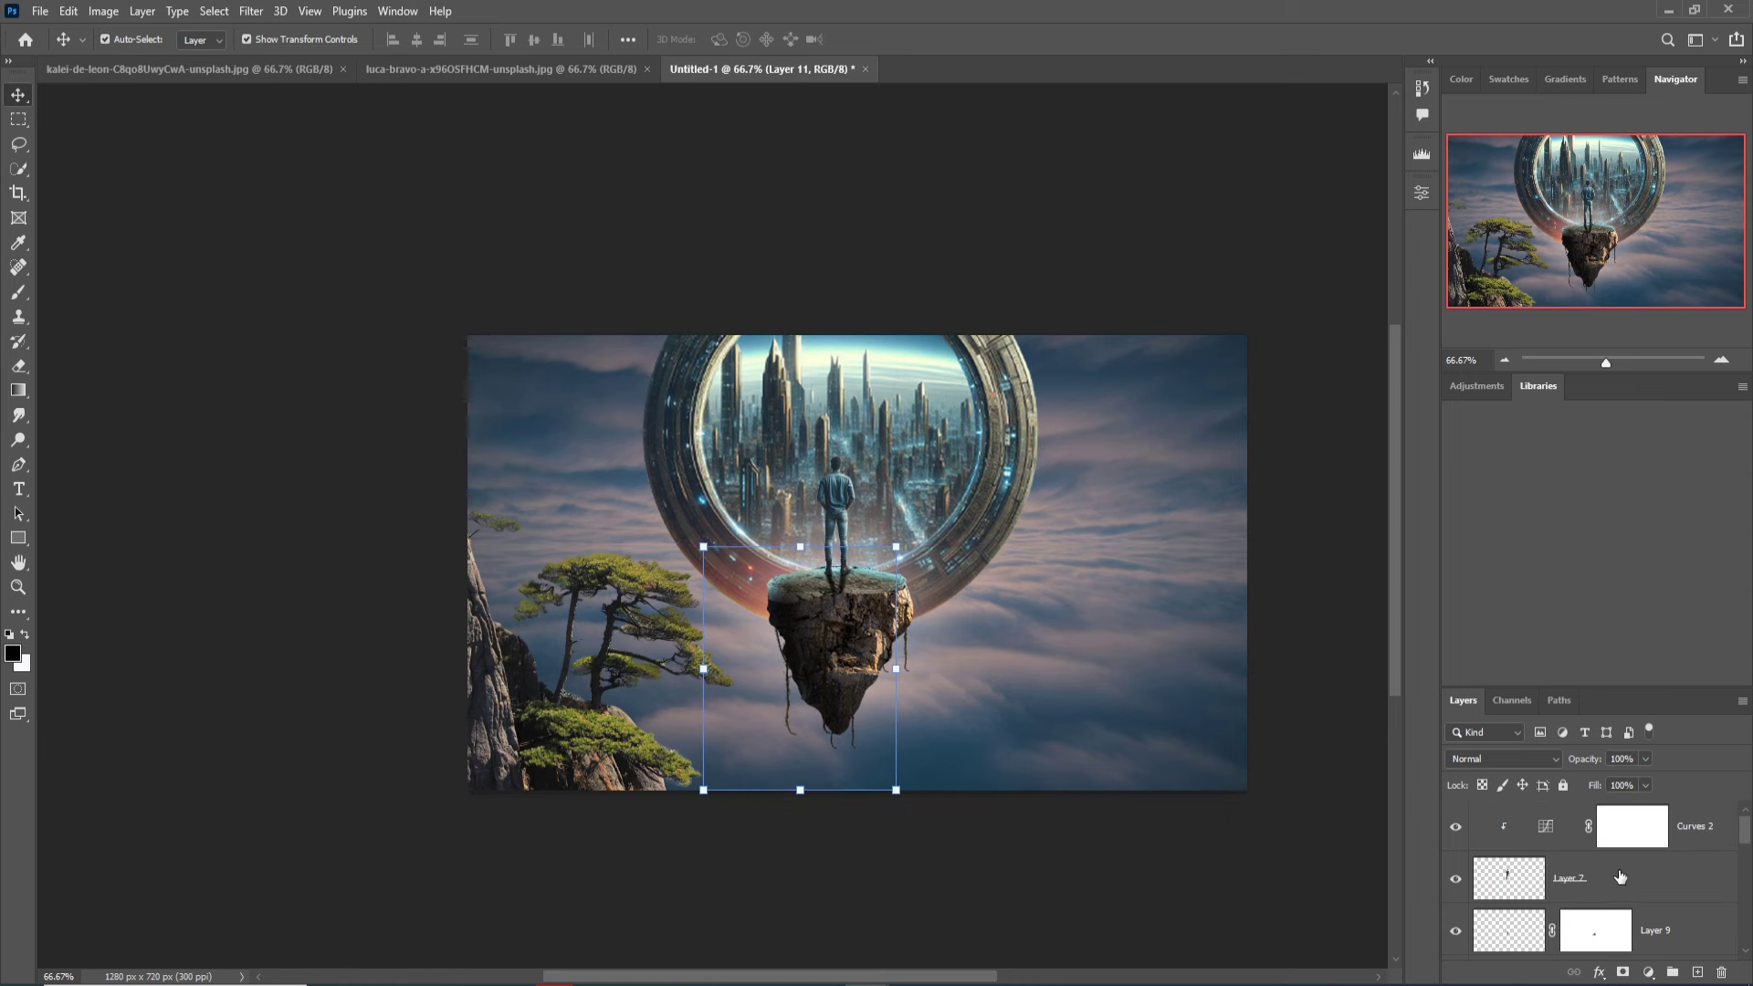
{"action": "left_click", "coordinate": [1692, 829]}
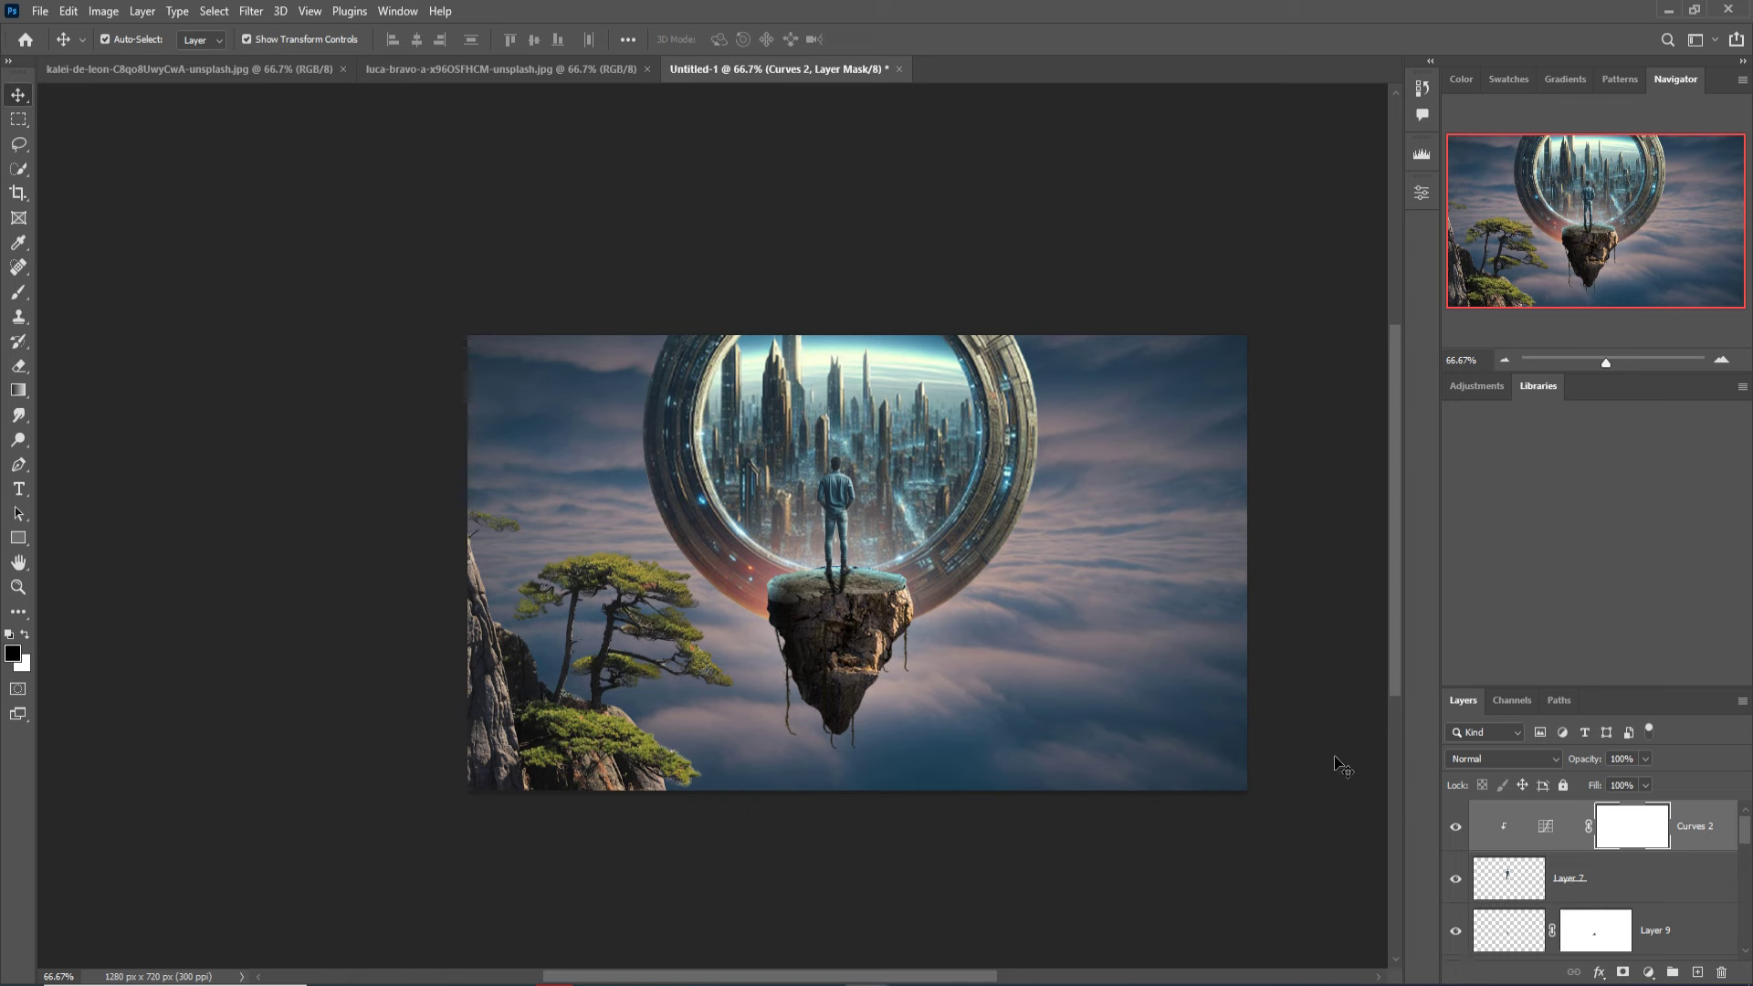
{"action": "scroll", "coordinate": [1703, 907], "scroll_direction": "down", "scroll_amount": 2}
{"action": "scroll", "coordinate": [1702, 907], "scroll_direction": "down", "scroll_amount": 2}
{"action": "scroll", "coordinate": [1702, 907], "scroll_direction": "down", "scroll_amount": 2}
{"action": "scroll", "coordinate": [1702, 907], "scroll_direction": "down", "scroll_amount": 2}
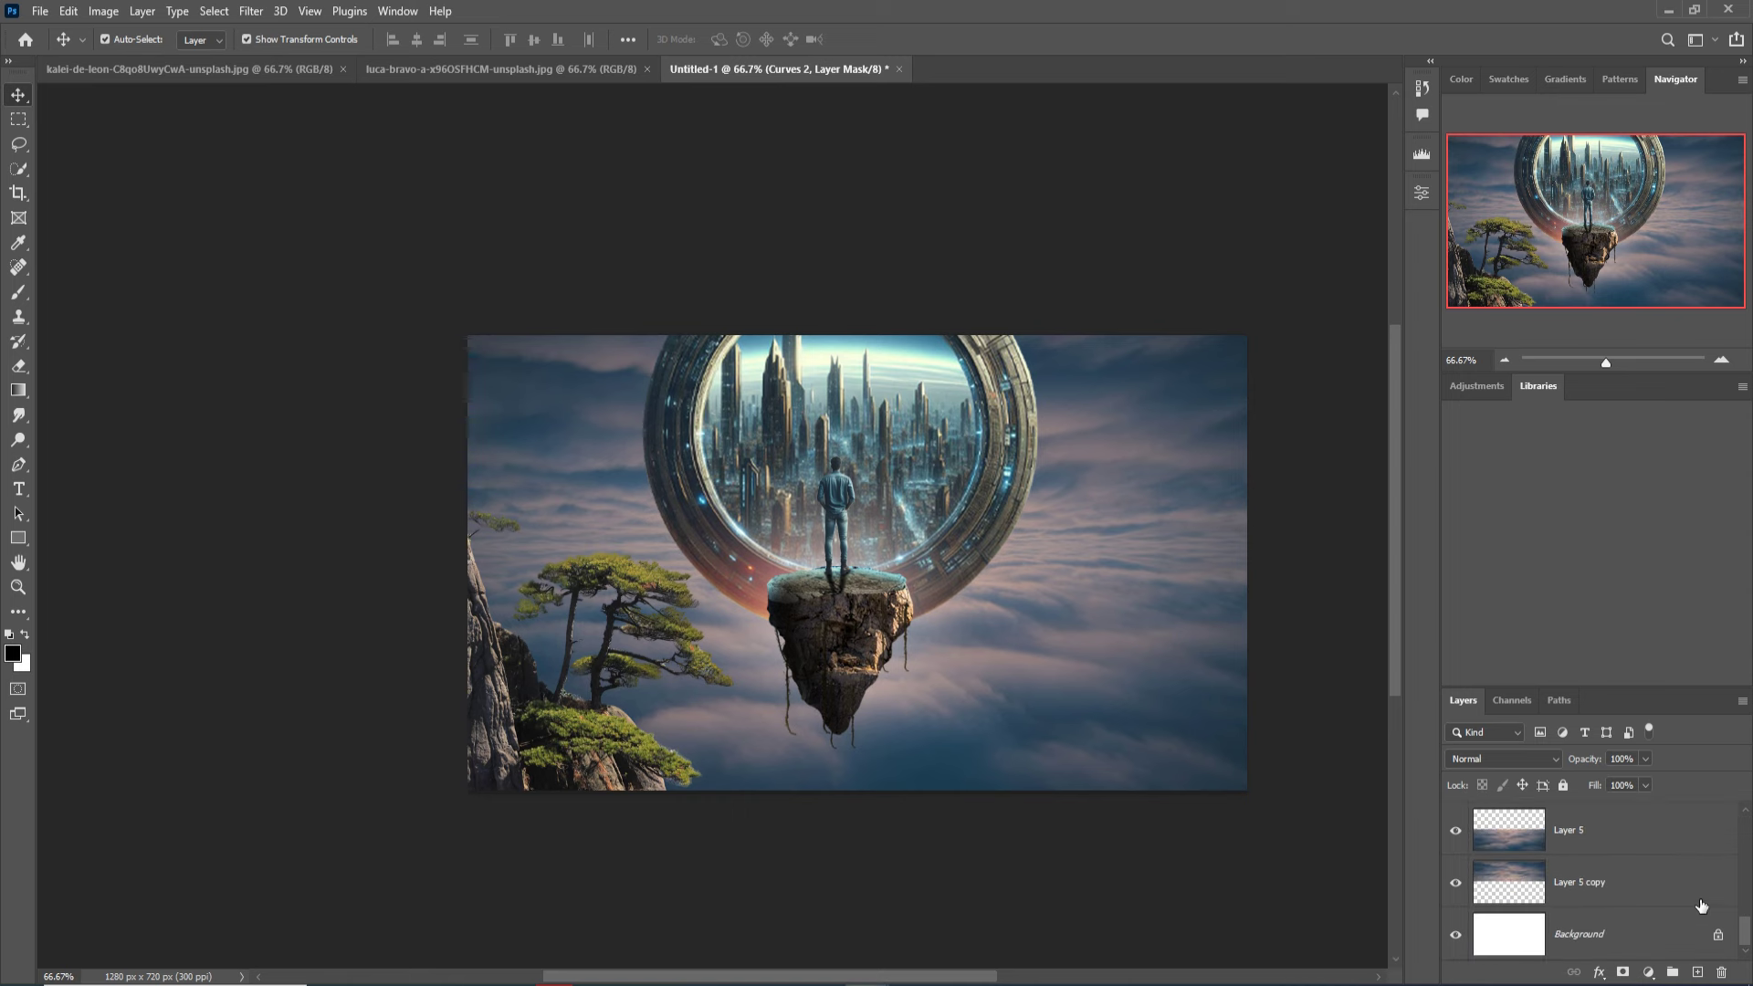
{"action": "scroll", "coordinate": [1702, 907], "scroll_direction": "down", "scroll_amount": 1}
{"action": "left_click", "coordinate": [1623, 887]}
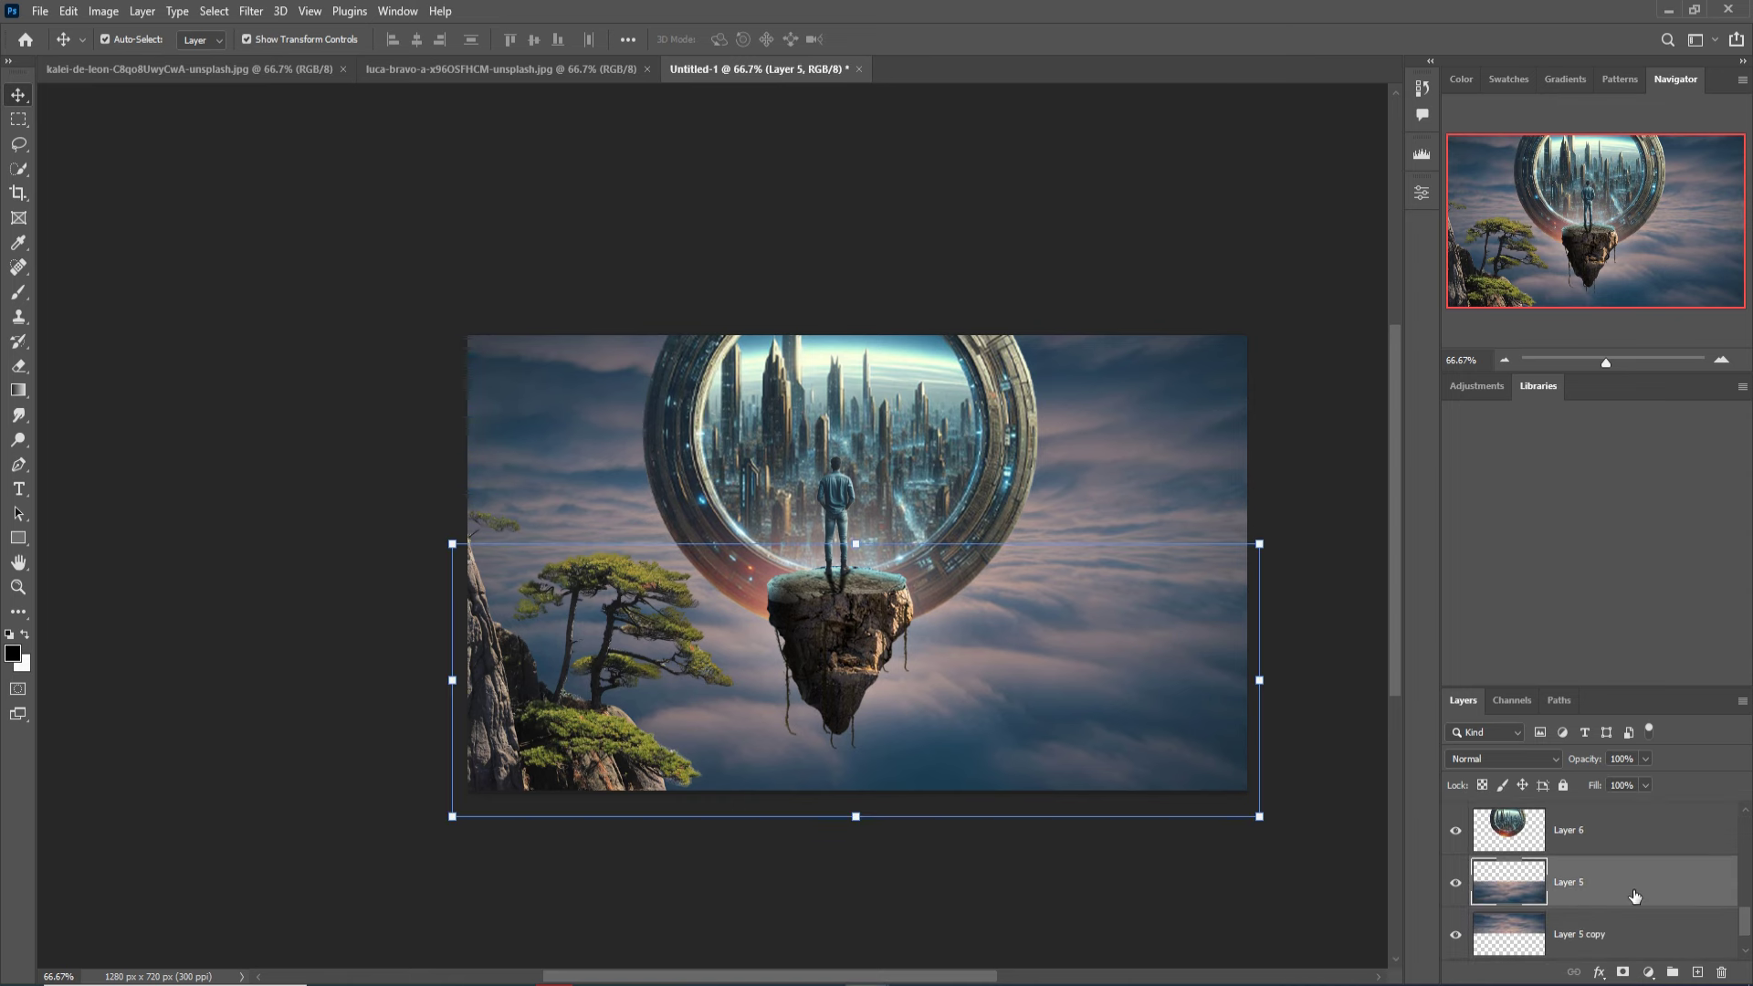
{"action": "left_click", "coordinate": [1625, 934], "text": "shift"}
Duplicate the two cloud layers, merge the copies, and drag the merged layer up the stack.
{"action": "right_click", "coordinate": [1625, 881]}
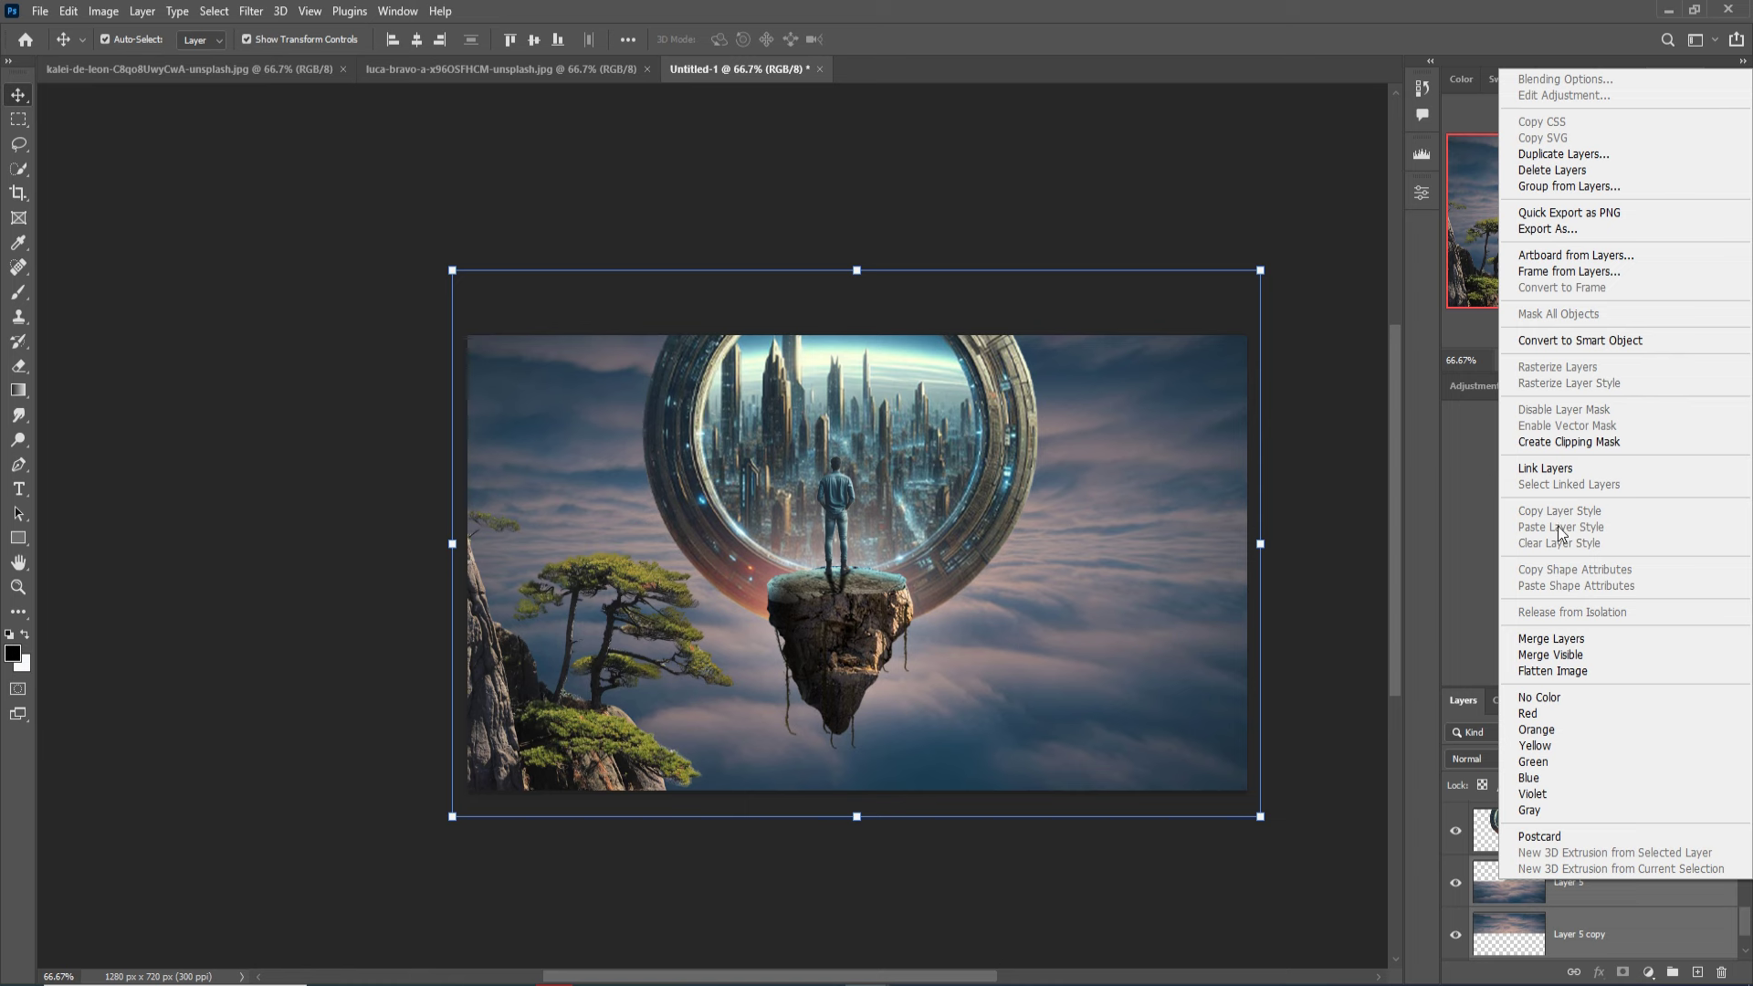
{"action": "left_click", "coordinate": [1558, 154]}
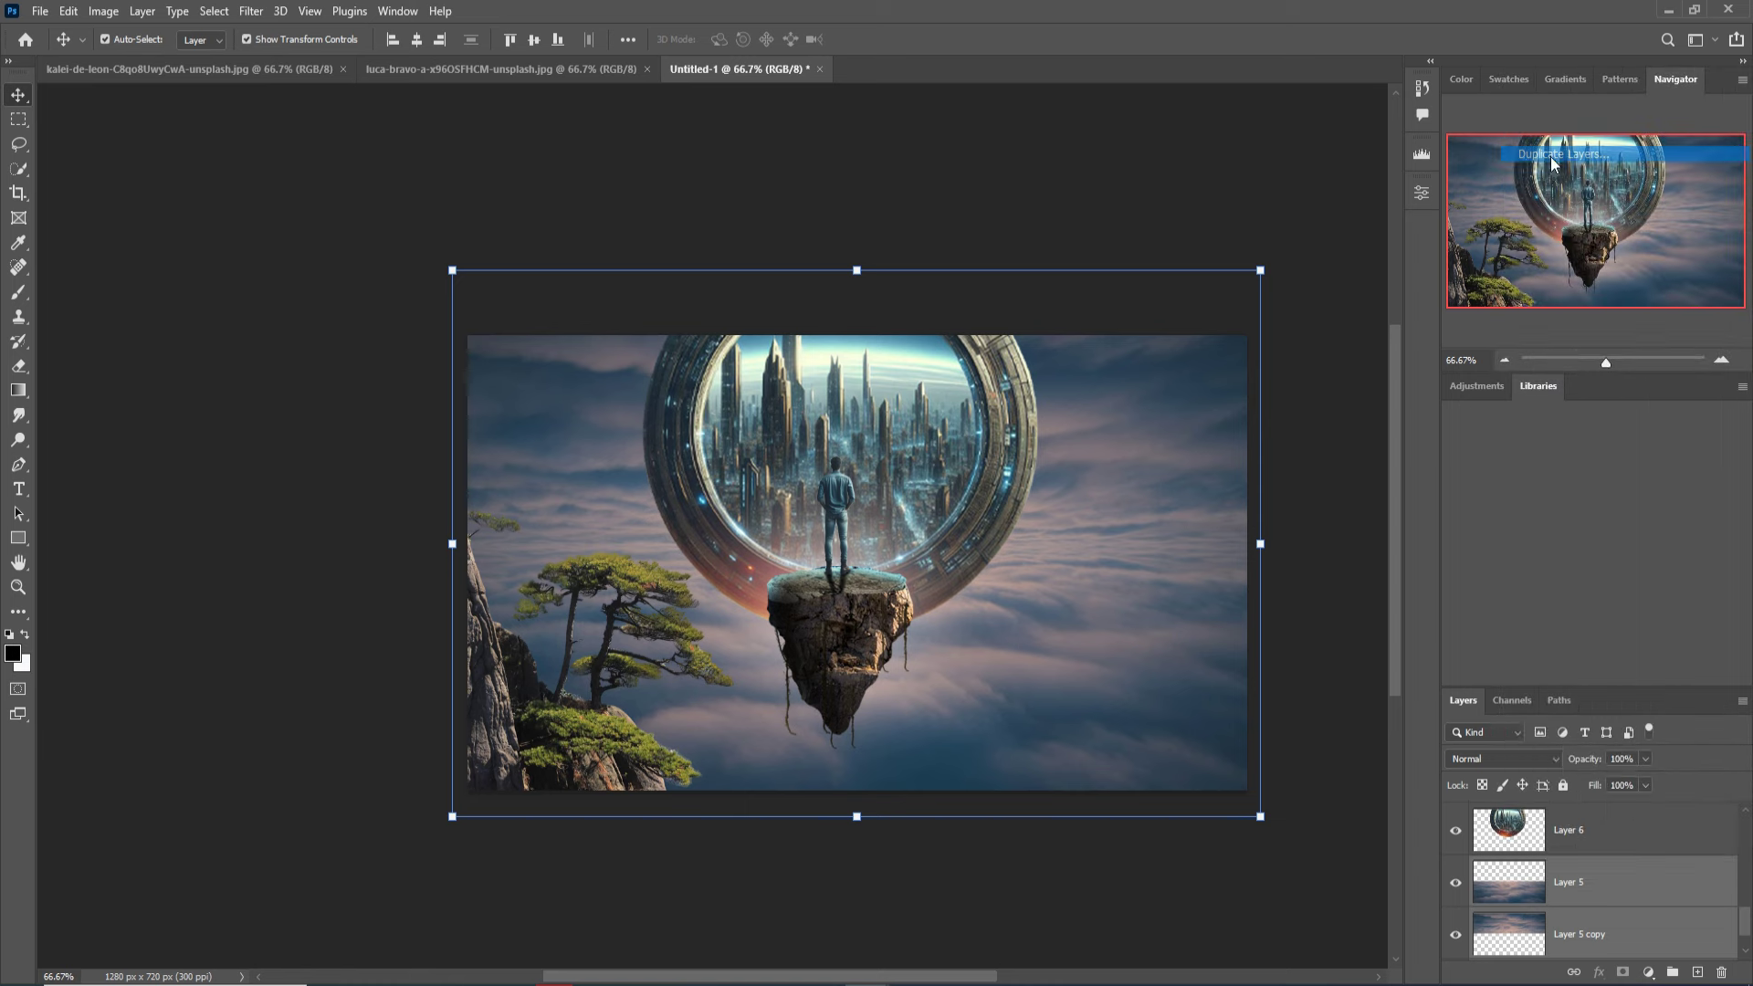
{"action": "left_click", "coordinate": [1027, 279]}
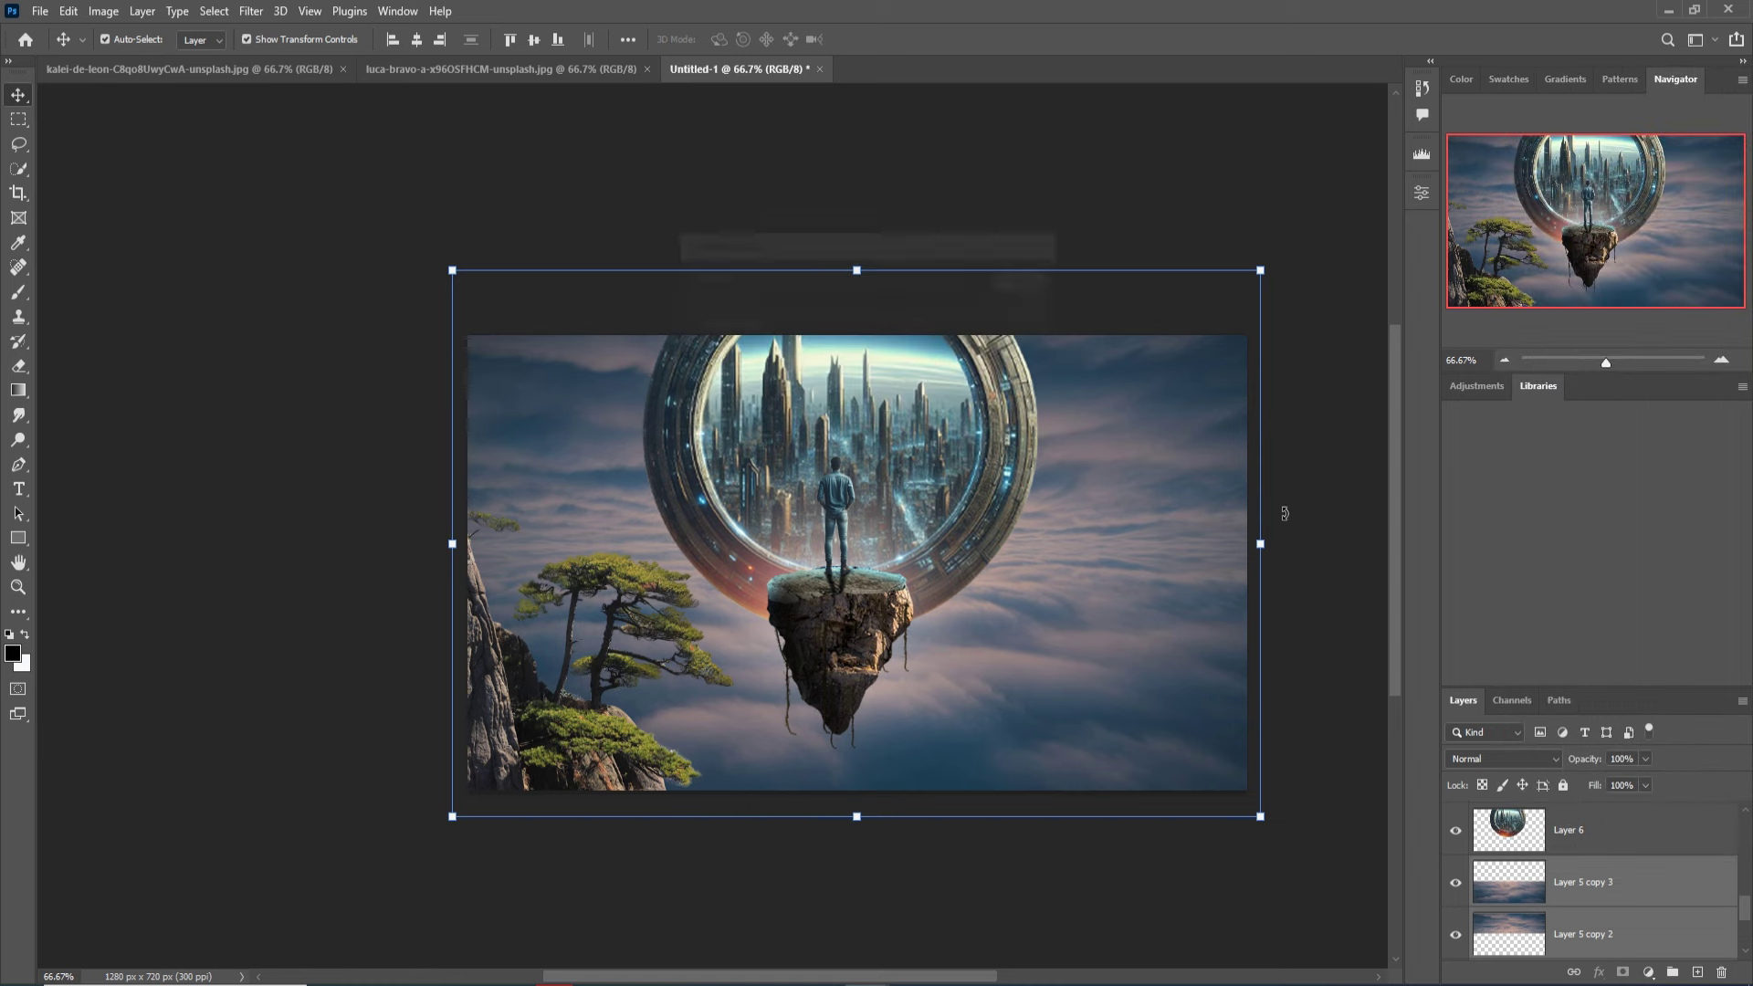
{"action": "right_click", "coordinate": [1657, 868]}
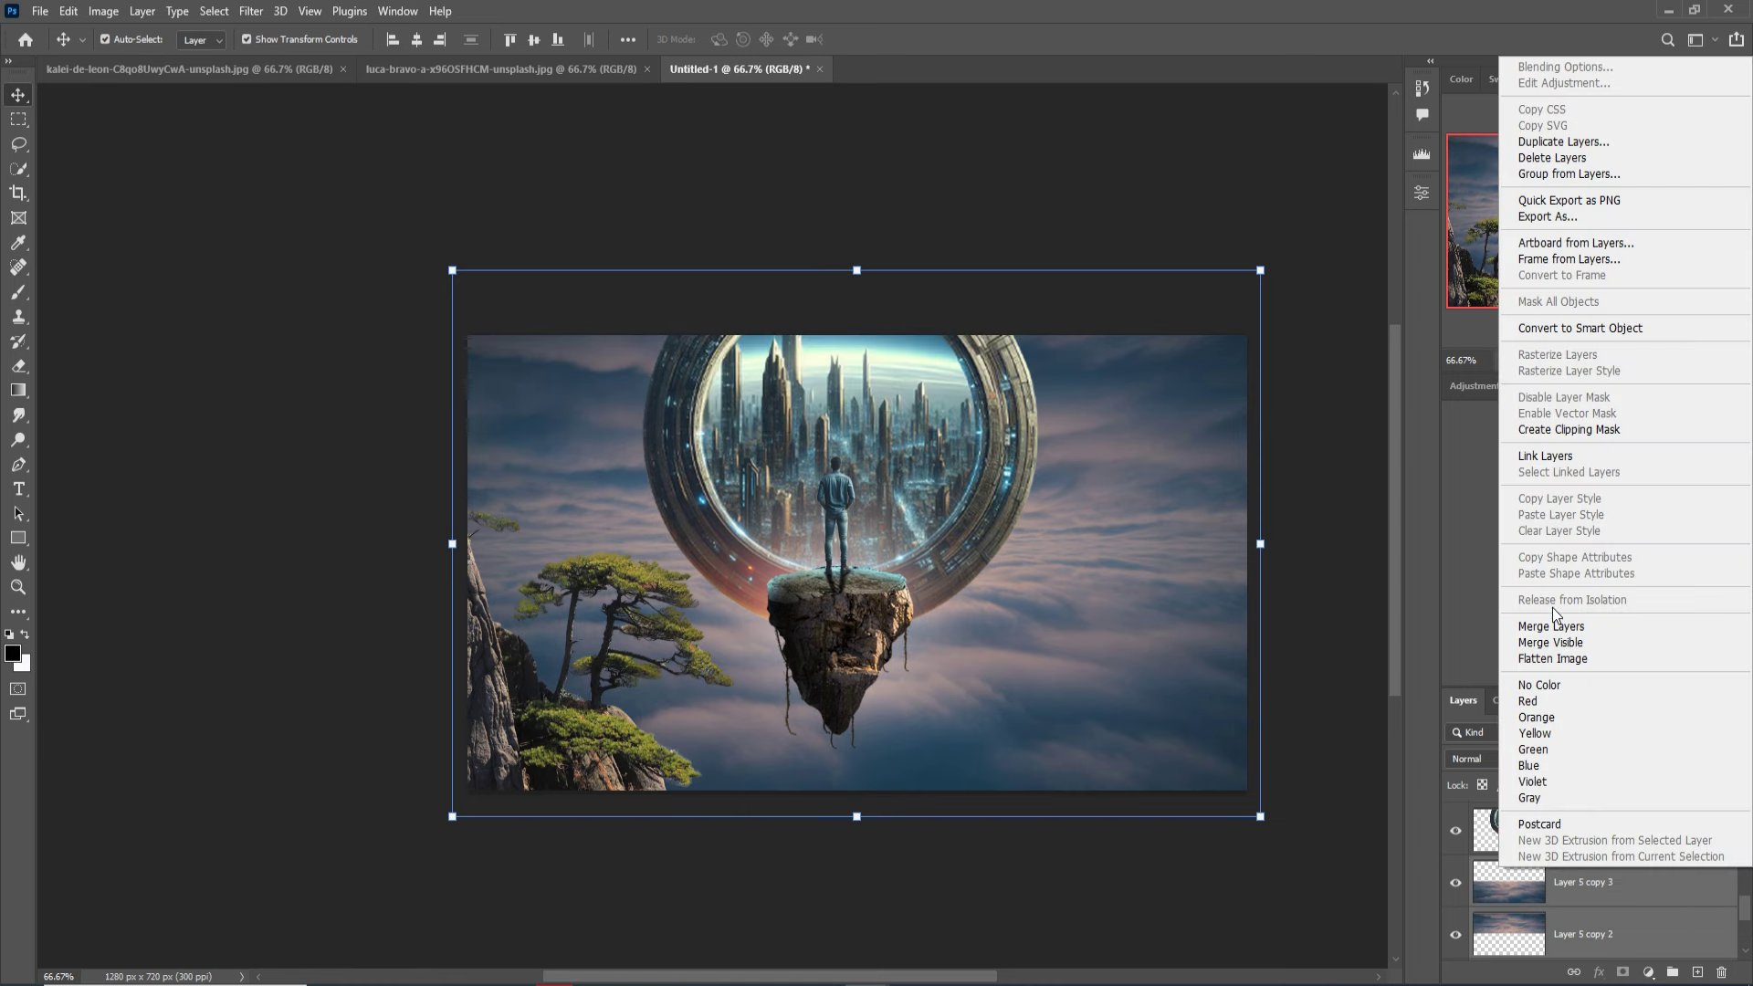
{"action": "left_click", "coordinate": [1552, 624]}
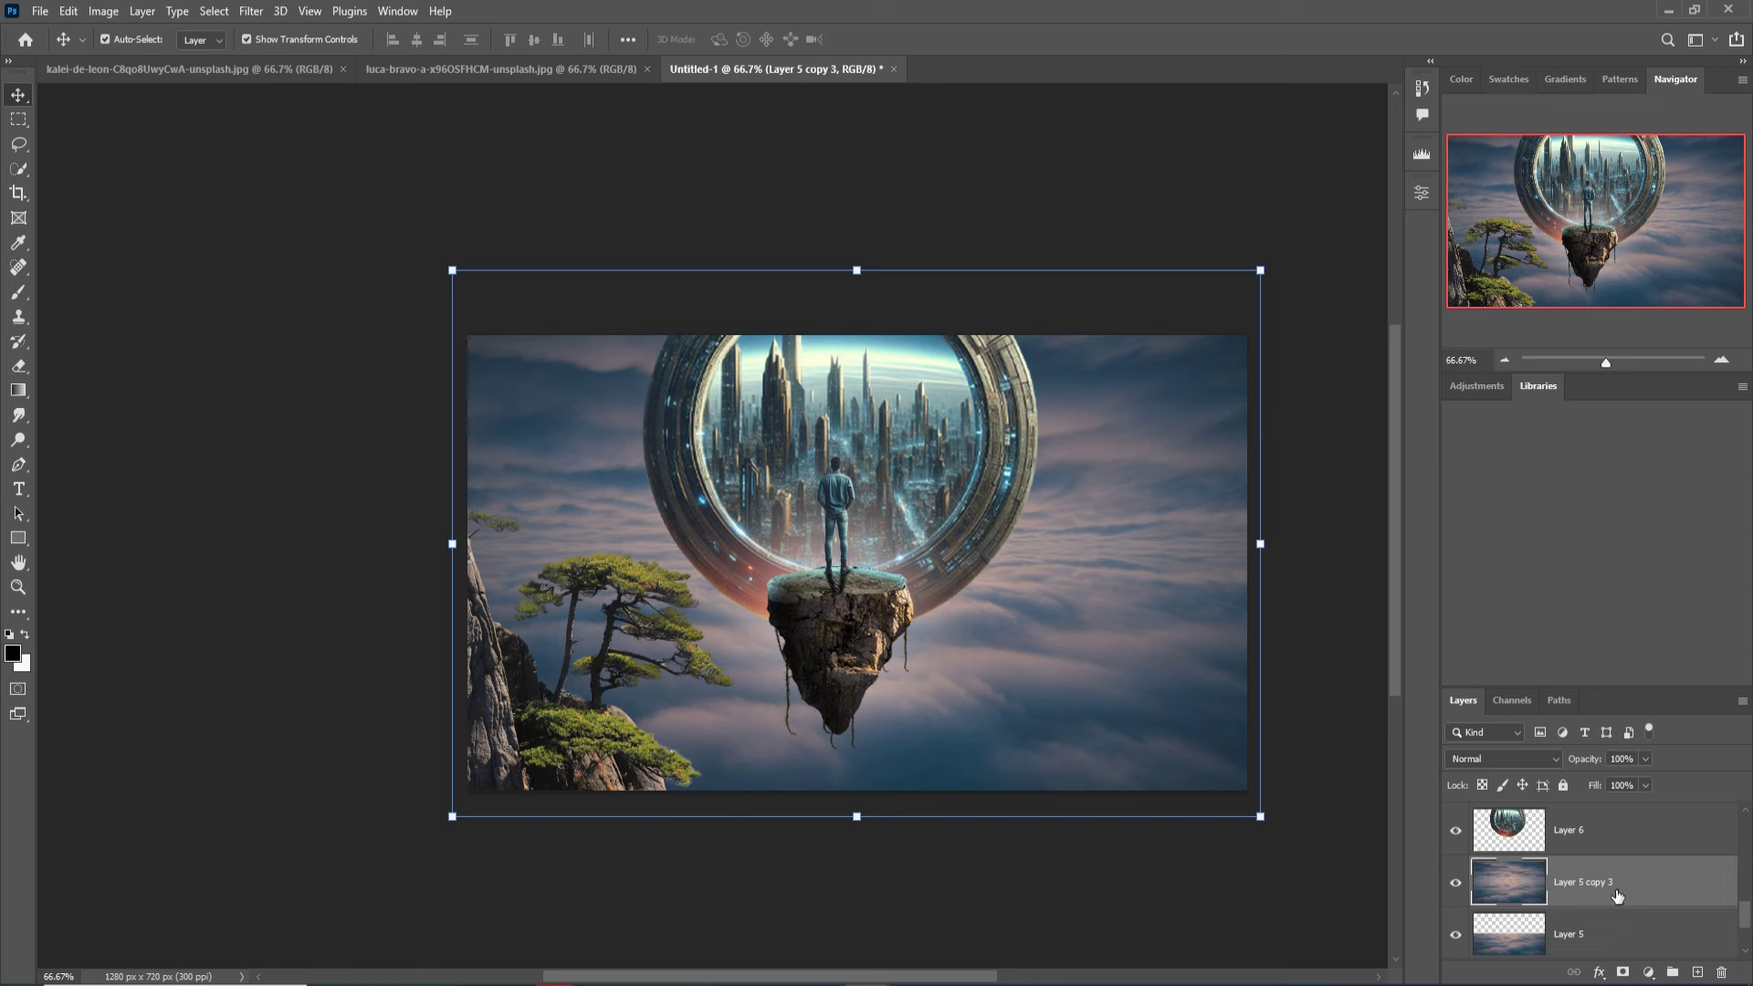
{"action": "left_click_drag", "start_coordinate": [1617, 896], "coordinate": [1613, 772]}
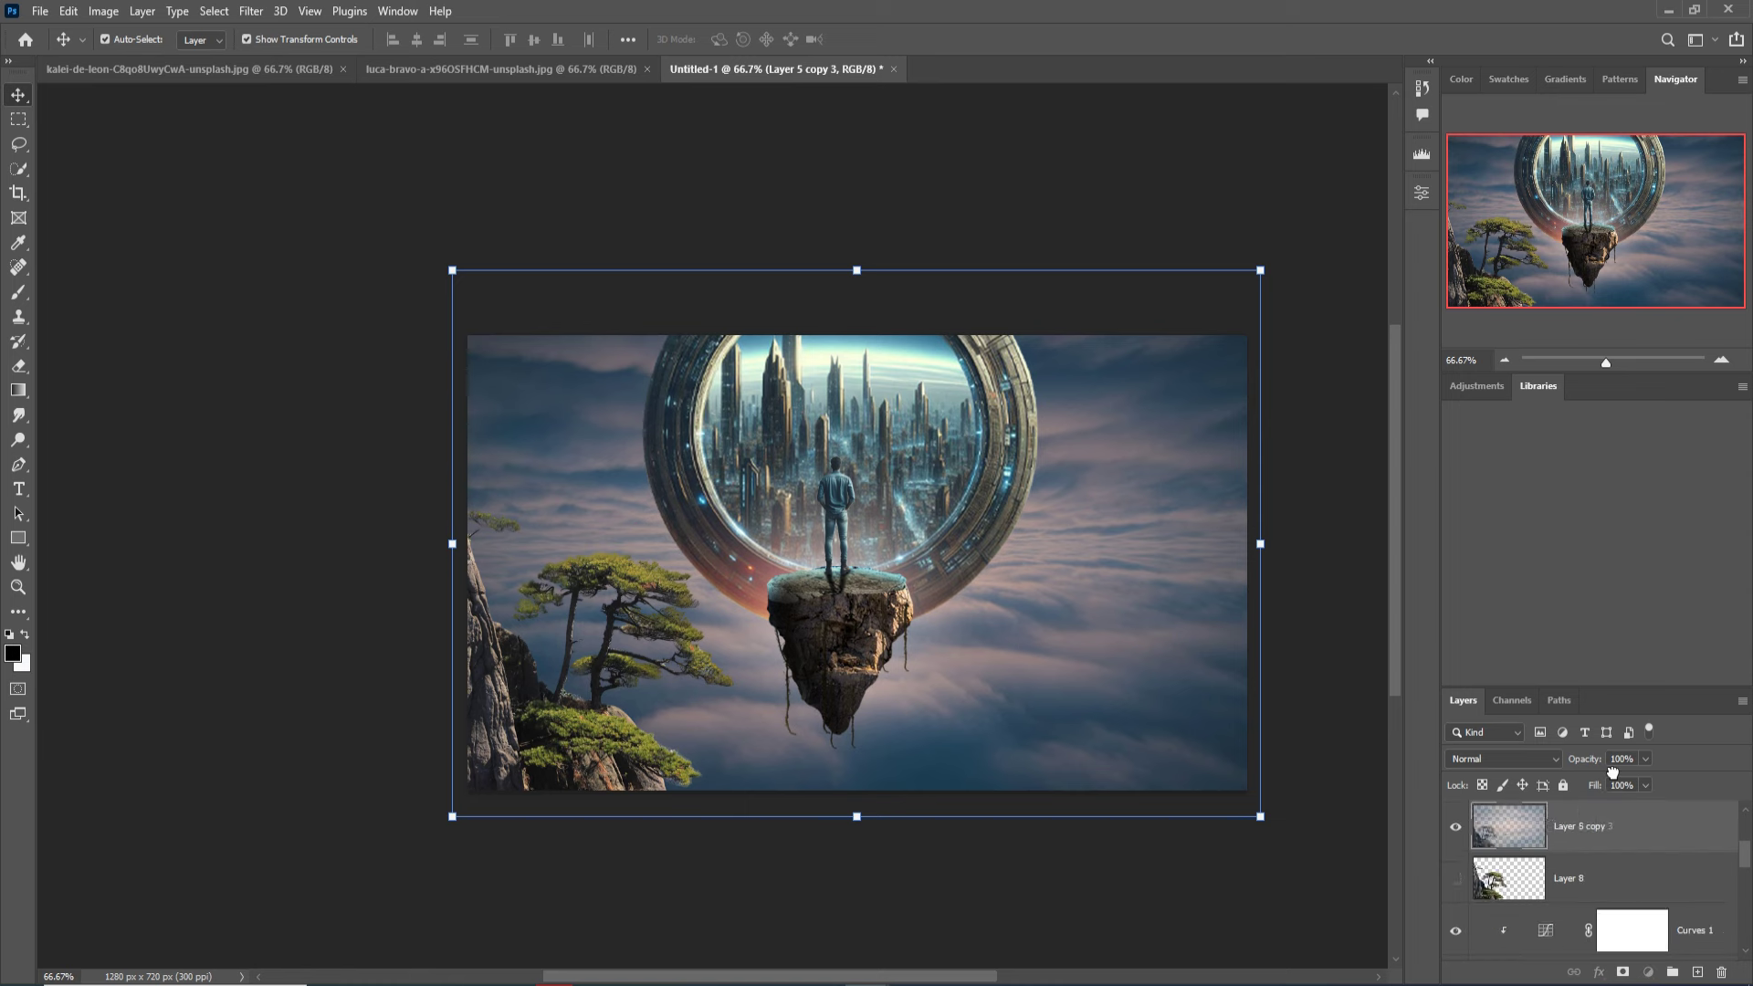
Mask the top cloud layer and paint it away to reveal the scene, leaving soft mist over the rock.
{"action": "left_click_drag", "start_coordinate": [1613, 773], "coordinate": [1615, 815]}
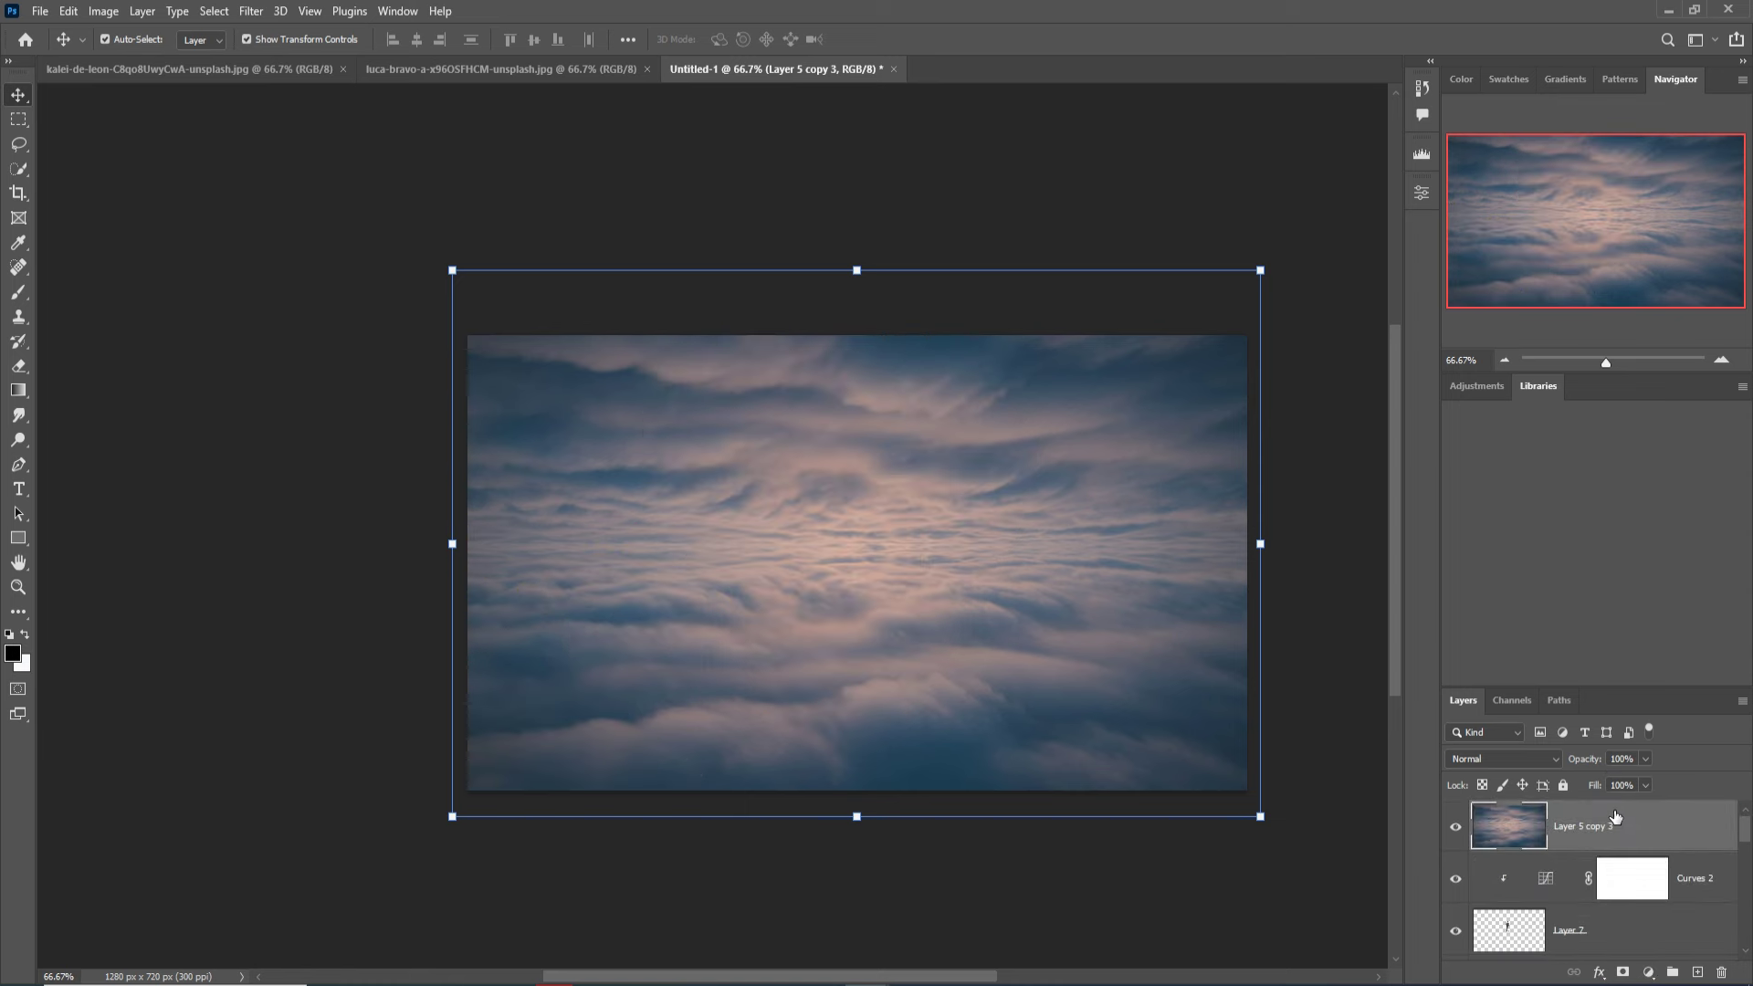
{"action": "left_click", "coordinate": [1622, 972]}
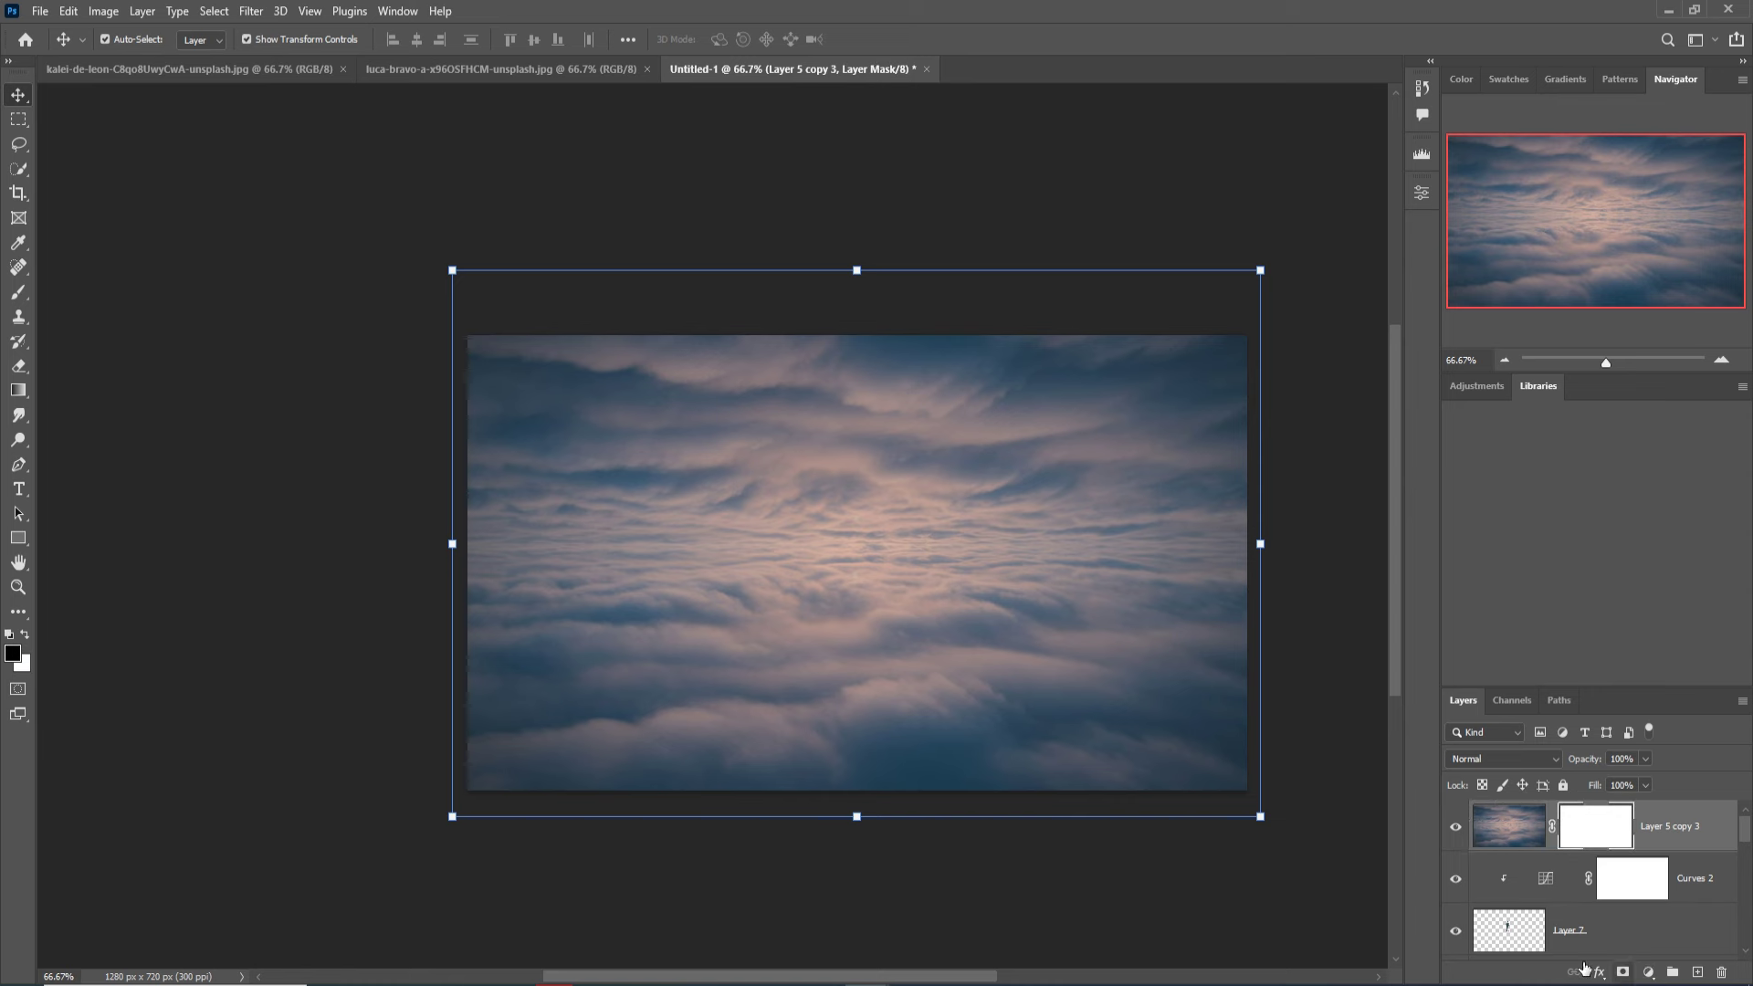
{"action": "key", "text": "b"}
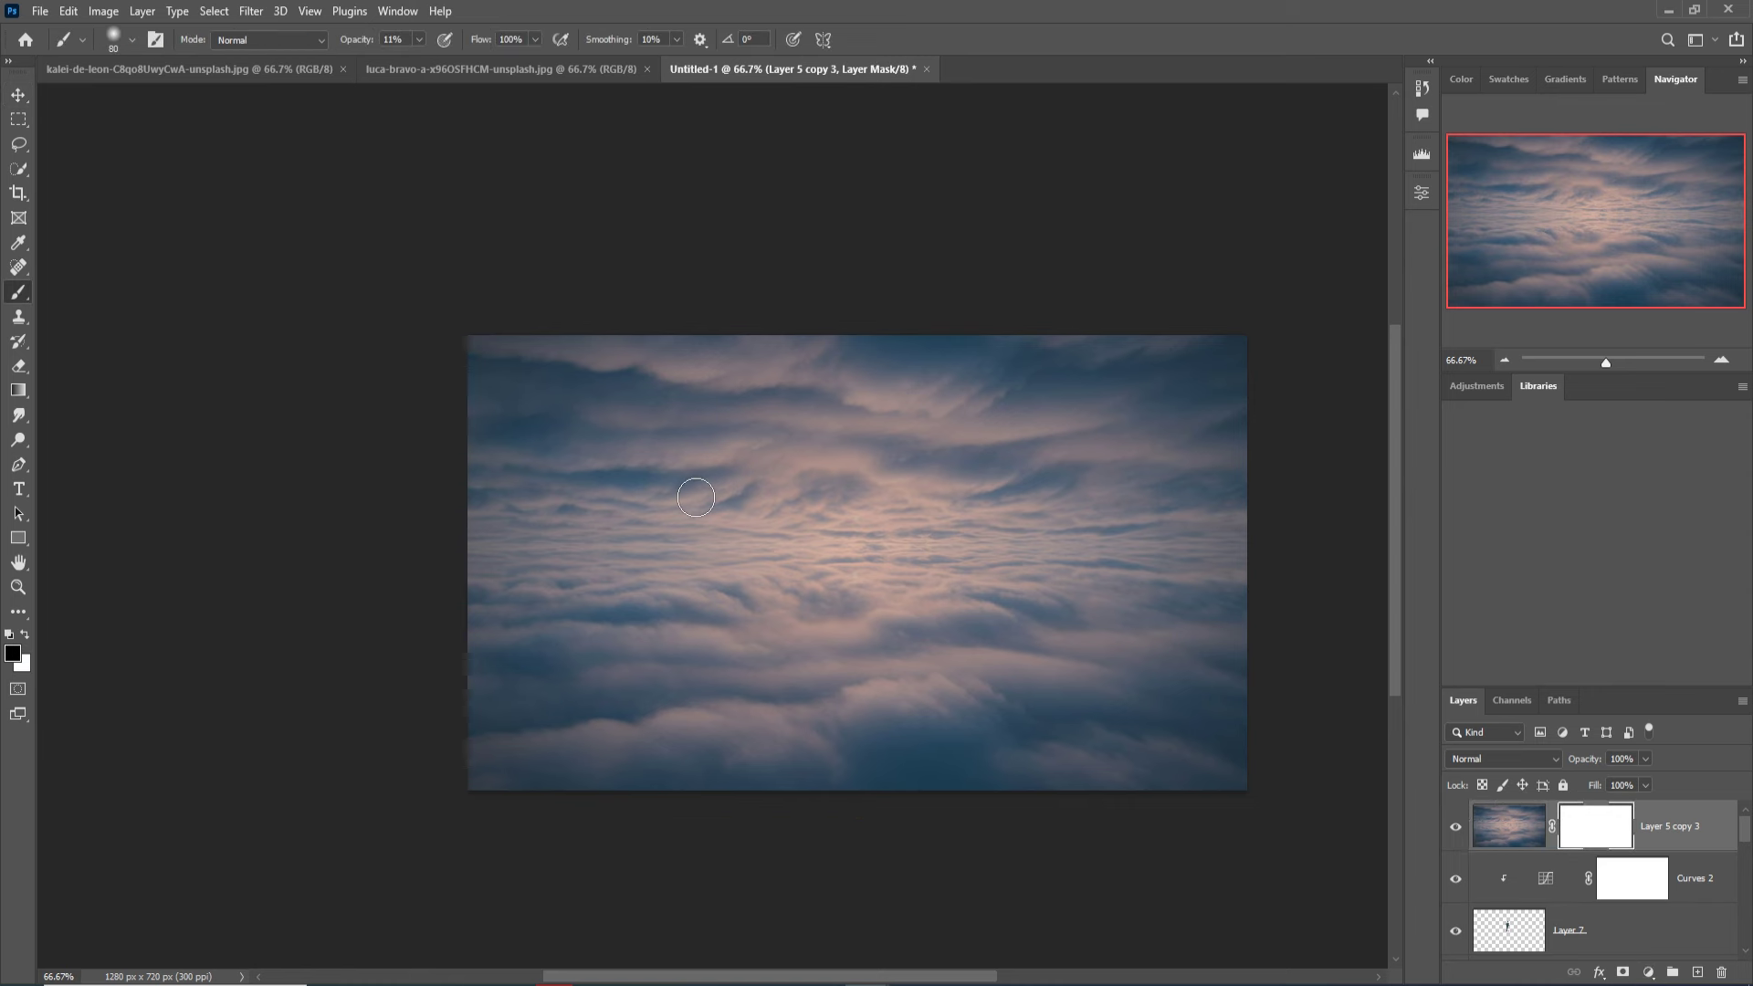
{"action": "key", "text": "bracketright"}
{"action": "key", "text": "bracketright"}
{"action": "key", "text": "bracketright"}
{"action": "mouse_move", "coordinate": [580, 647]}
{"action": "left_mouse_down"}
{"action": "mouse_move", "coordinate": [626, 686]}
{"action": "mouse_move", "coordinate": [770, 652]}
{"action": "mouse_move", "coordinate": [722, 694]}
{"action": "mouse_move", "coordinate": [627, 584]}
{"action": "mouse_move", "coordinate": [678, 668]}
{"action": "mouse_move", "coordinate": [736, 450]}
{"action": "mouse_move", "coordinate": [834, 333]}
{"action": "mouse_move", "coordinate": [837, 450]}
{"action": "left_mouse_up"}
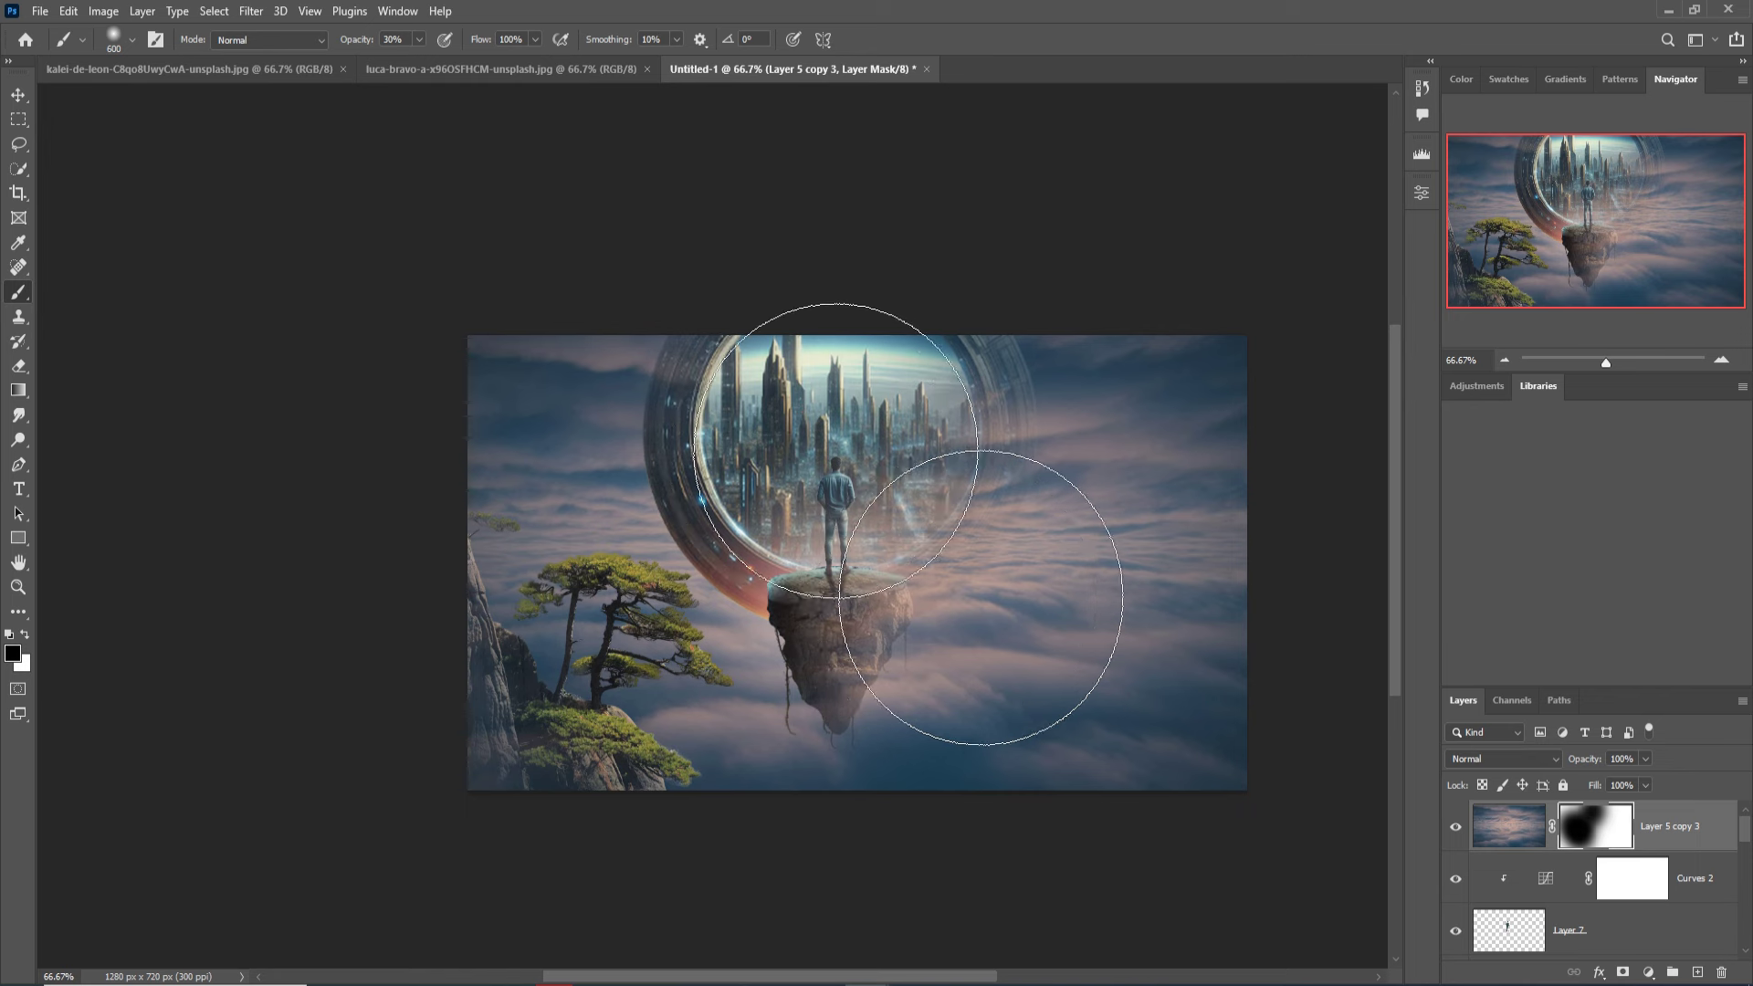
{"action": "key", "text": "bracketleft"}
{"action": "key", "text": "bracketleft"}
{"action": "key", "text": "bracketleft"}
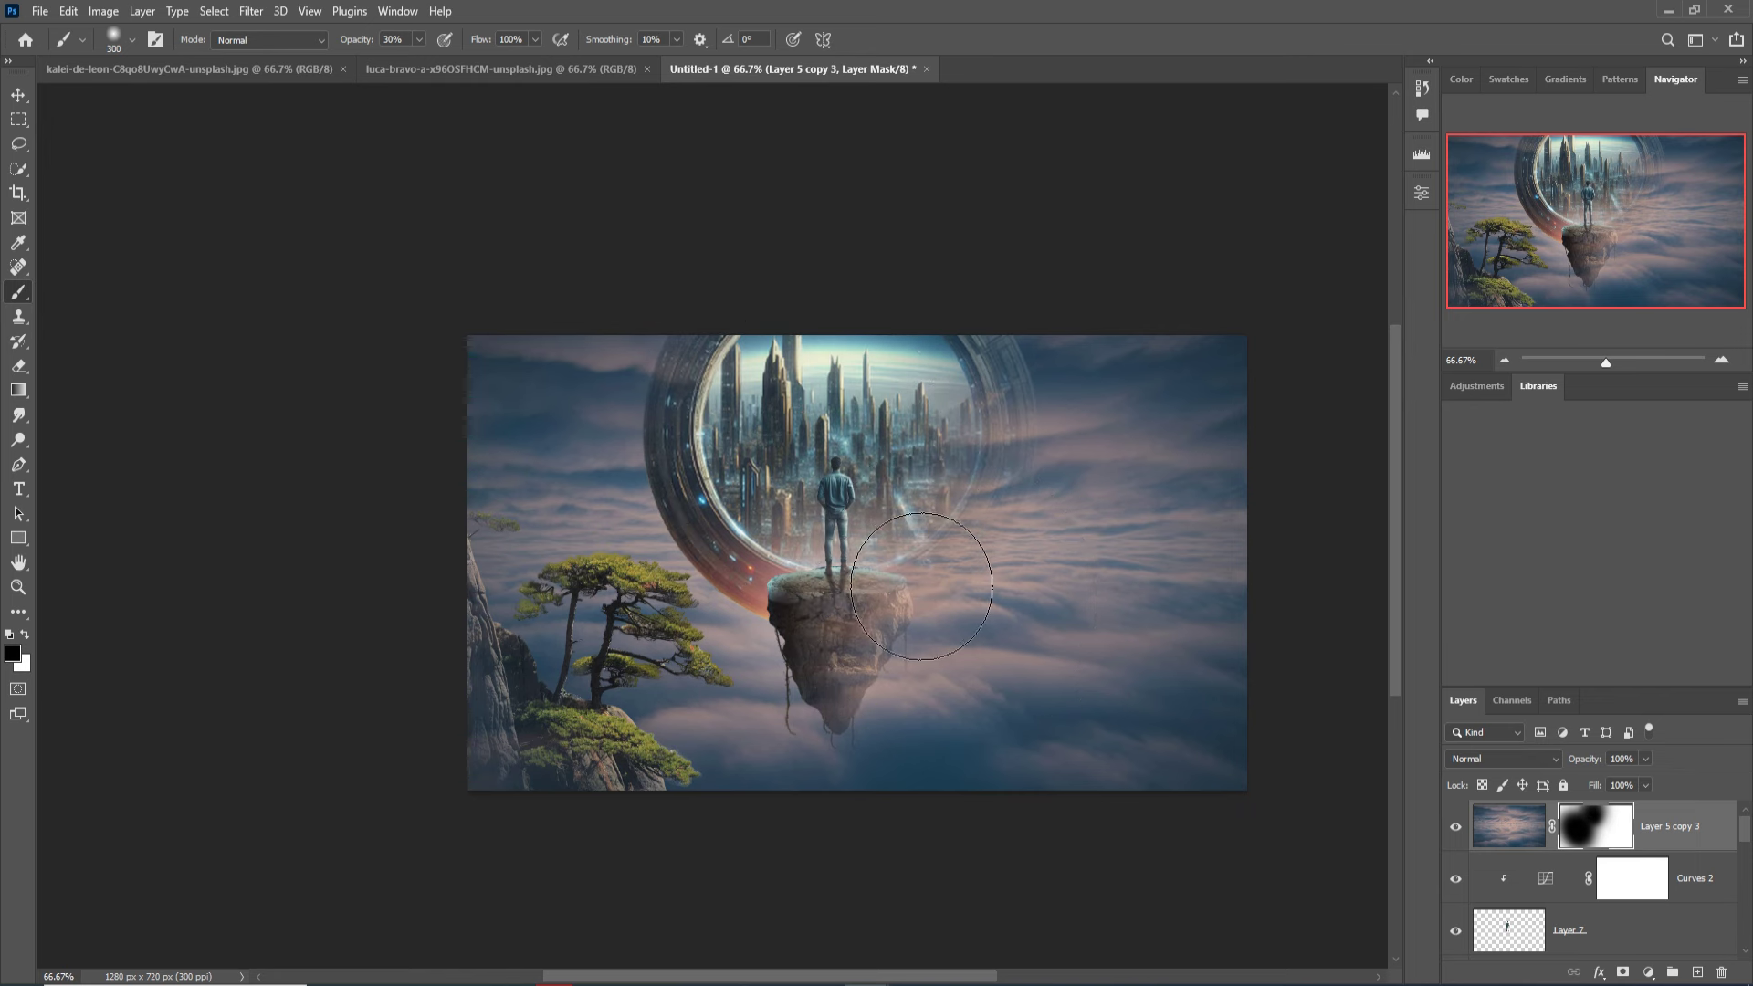
{"action": "mouse_move", "coordinate": [921, 586]}
{"action": "left_mouse_down"}
{"action": "mouse_move", "coordinate": [899, 479]}
{"action": "mouse_move", "coordinate": [863, 470]}
{"action": "mouse_move", "coordinate": [968, 520]}
{"action": "mouse_move", "coordinate": [945, 402]}
{"action": "mouse_move", "coordinate": [1006, 528]}
{"action": "left_mouse_up"}
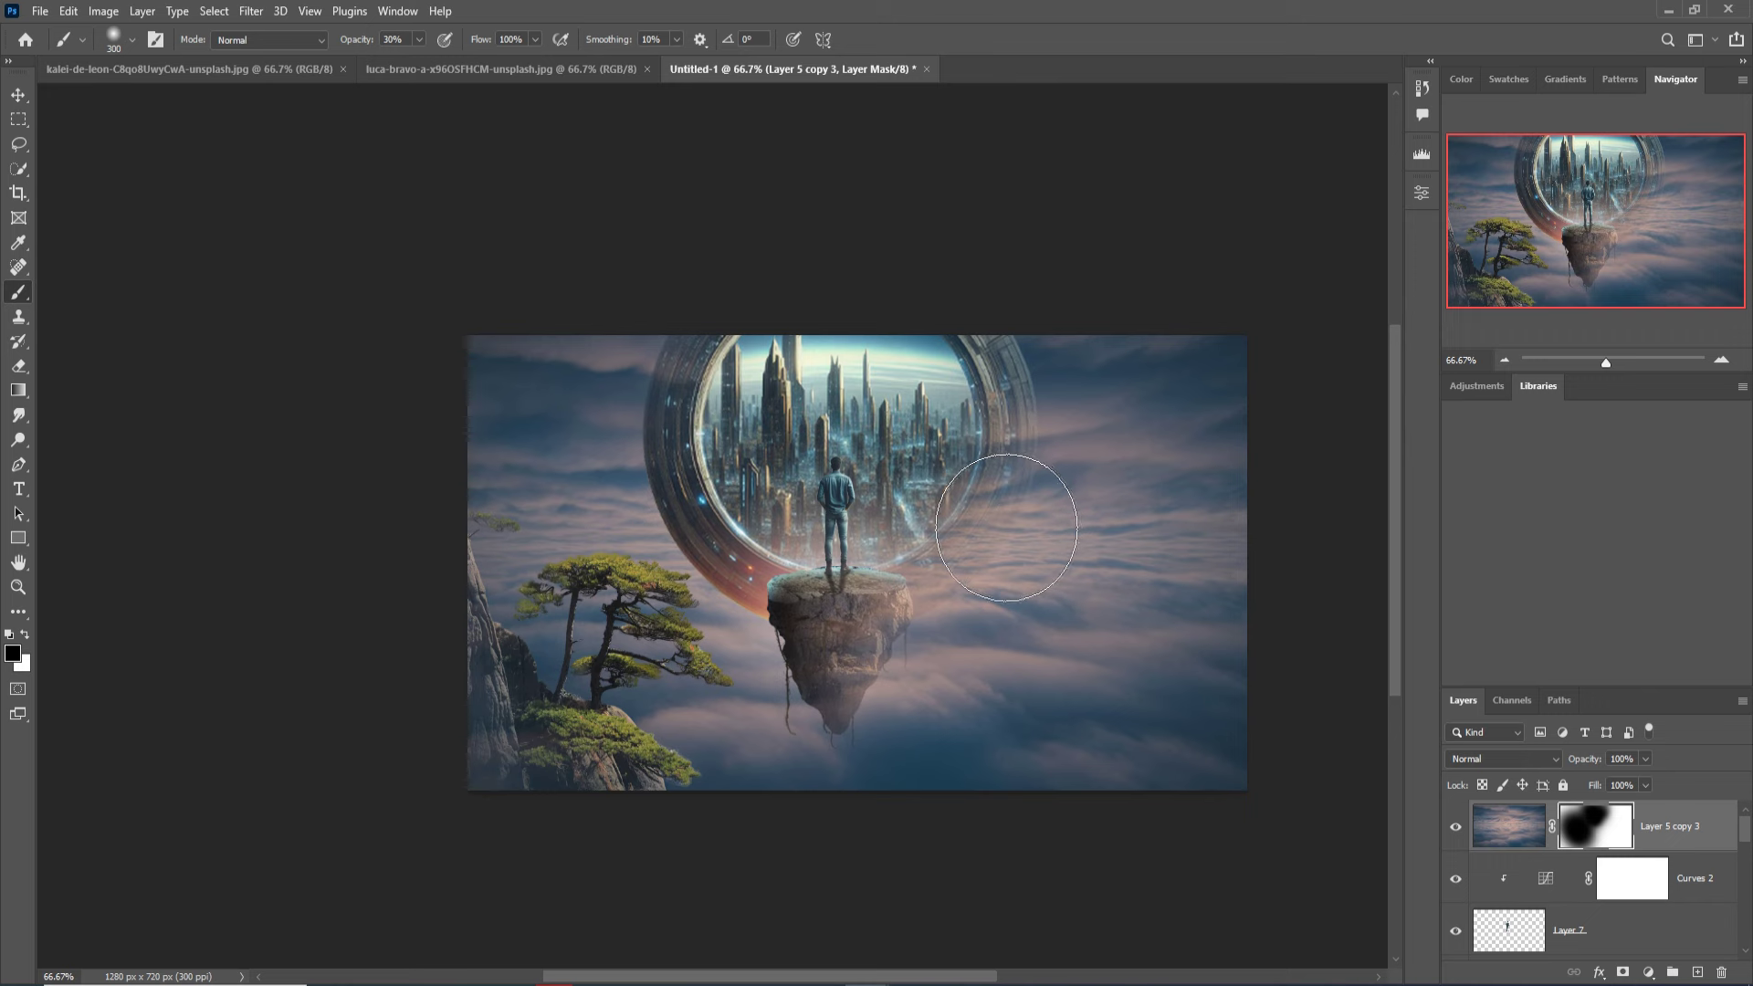
{"action": "key", "text": "bracketleft"}
{"action": "key", "text": "bracketleft"}
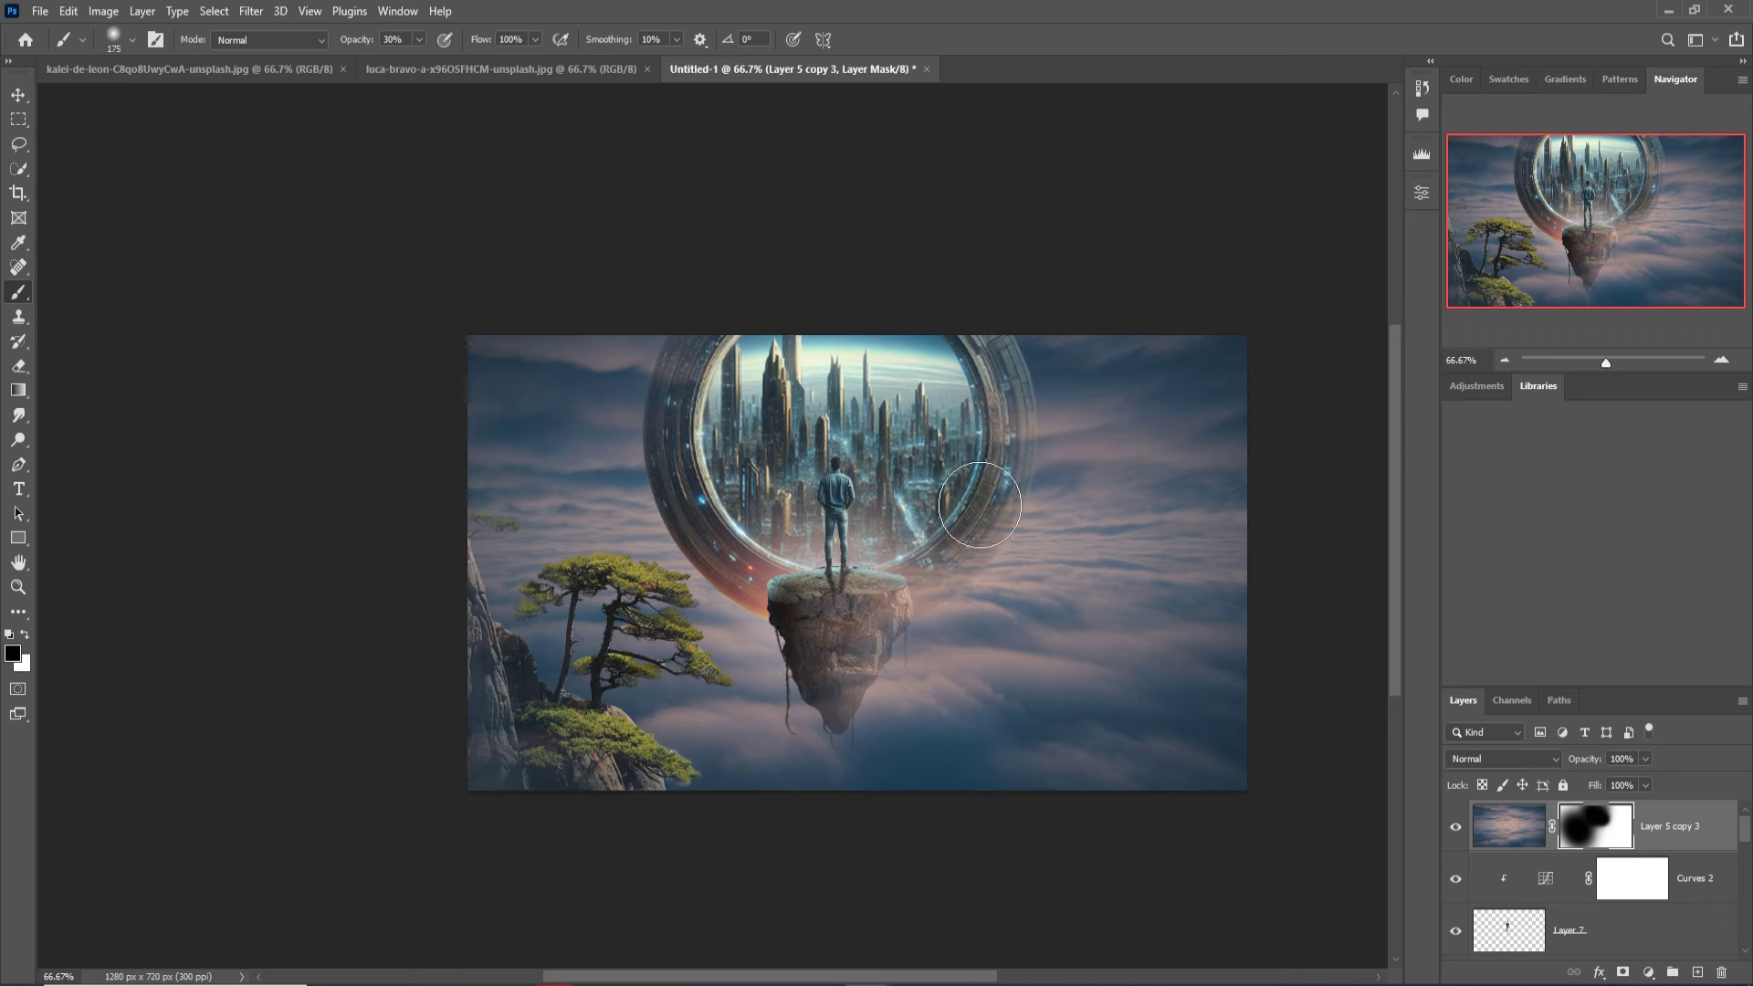
{"action": "left_click_drag", "start_coordinate": [968, 559], "coordinate": [873, 578]}
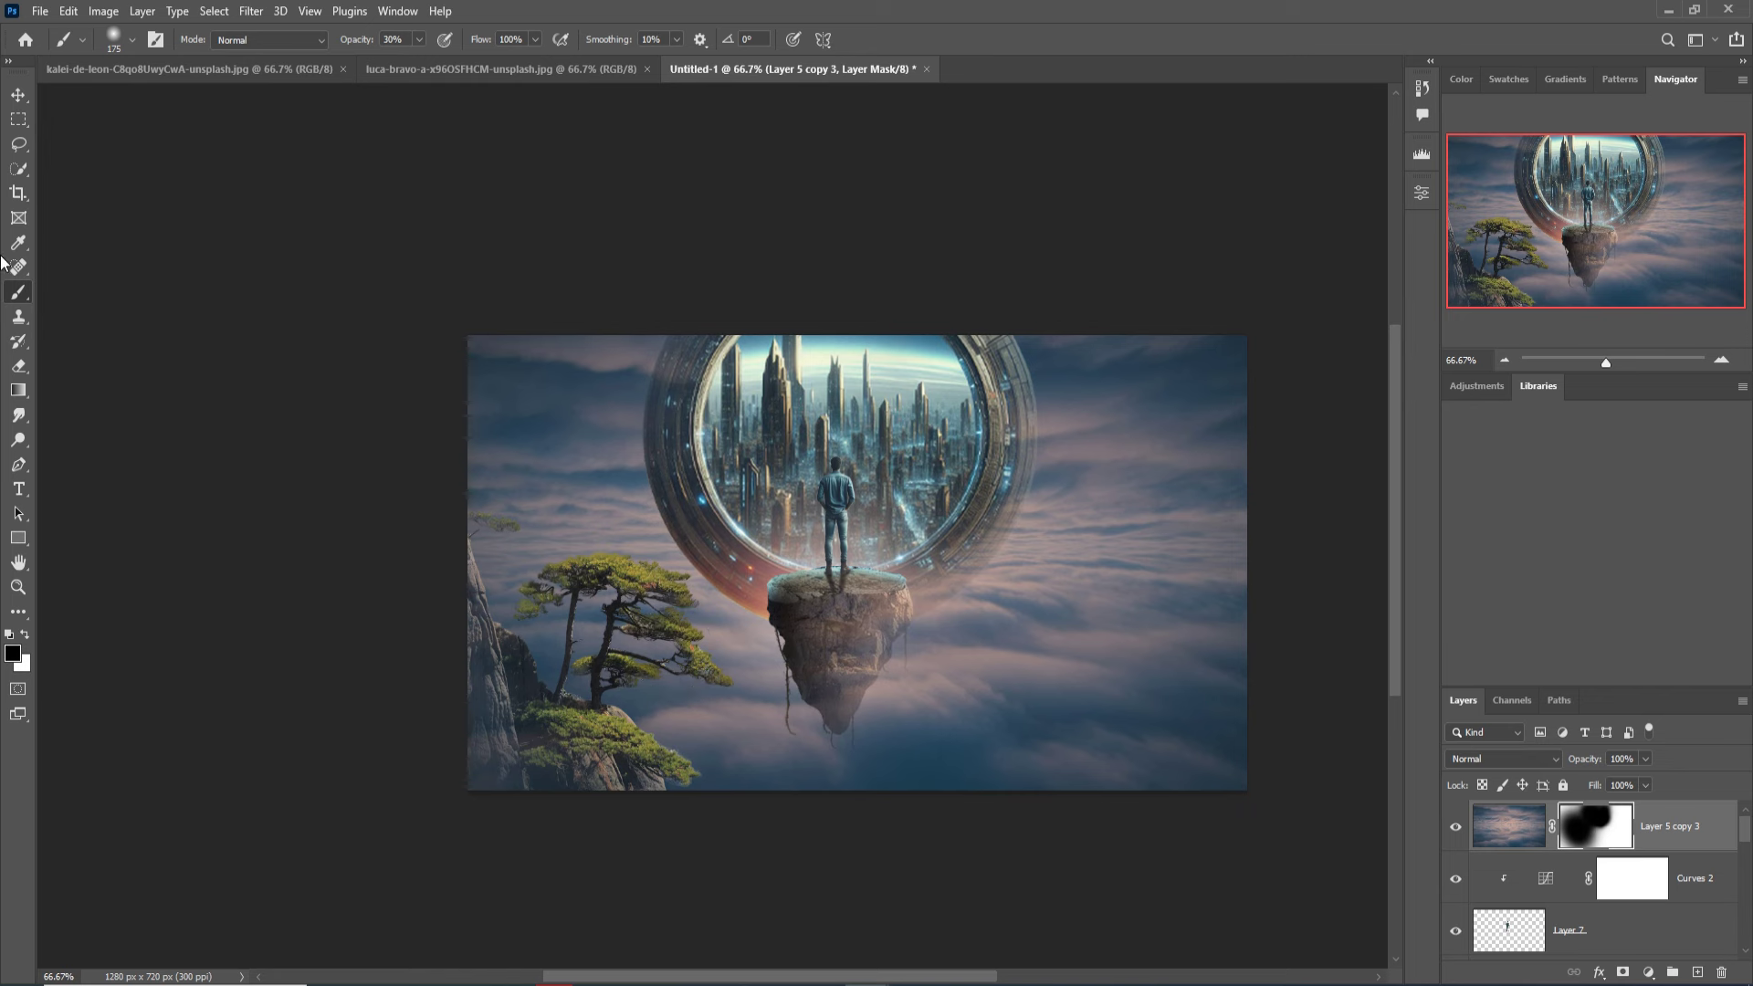
Paste a small portal image as new Layer 12 above the cloud layer.
{"action": "left_click", "coordinate": [18, 101]}
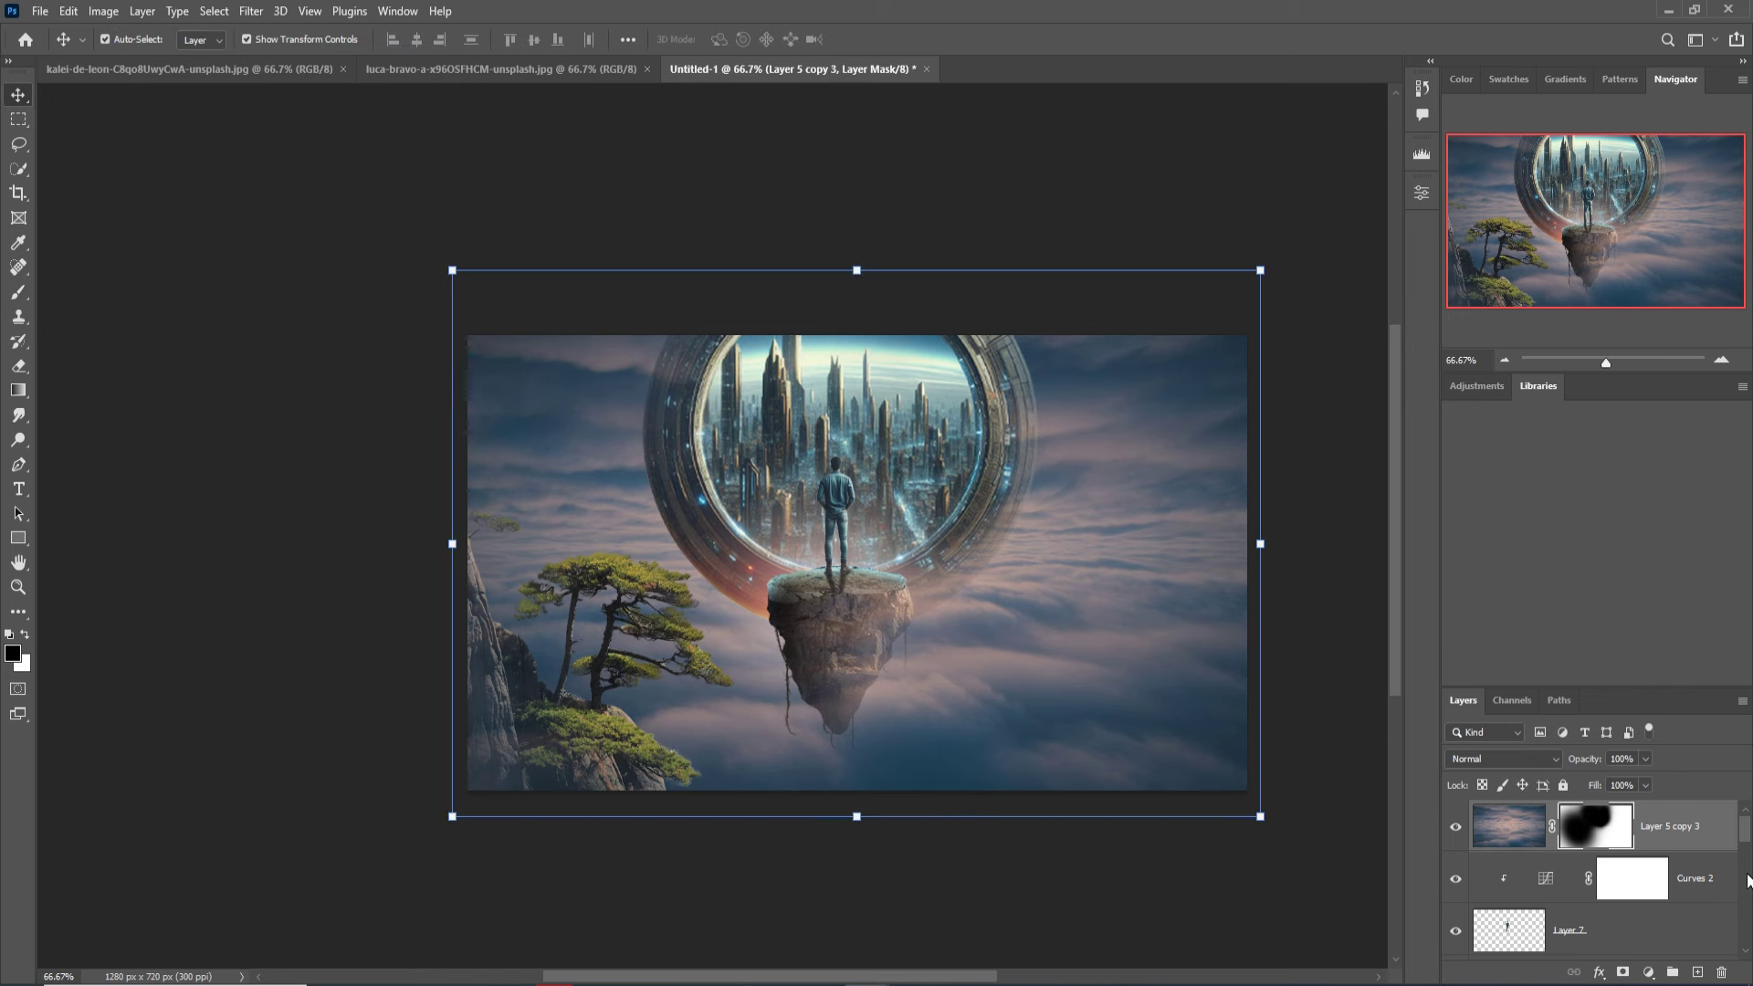
{"action": "key", "text": "ctrl+2"}
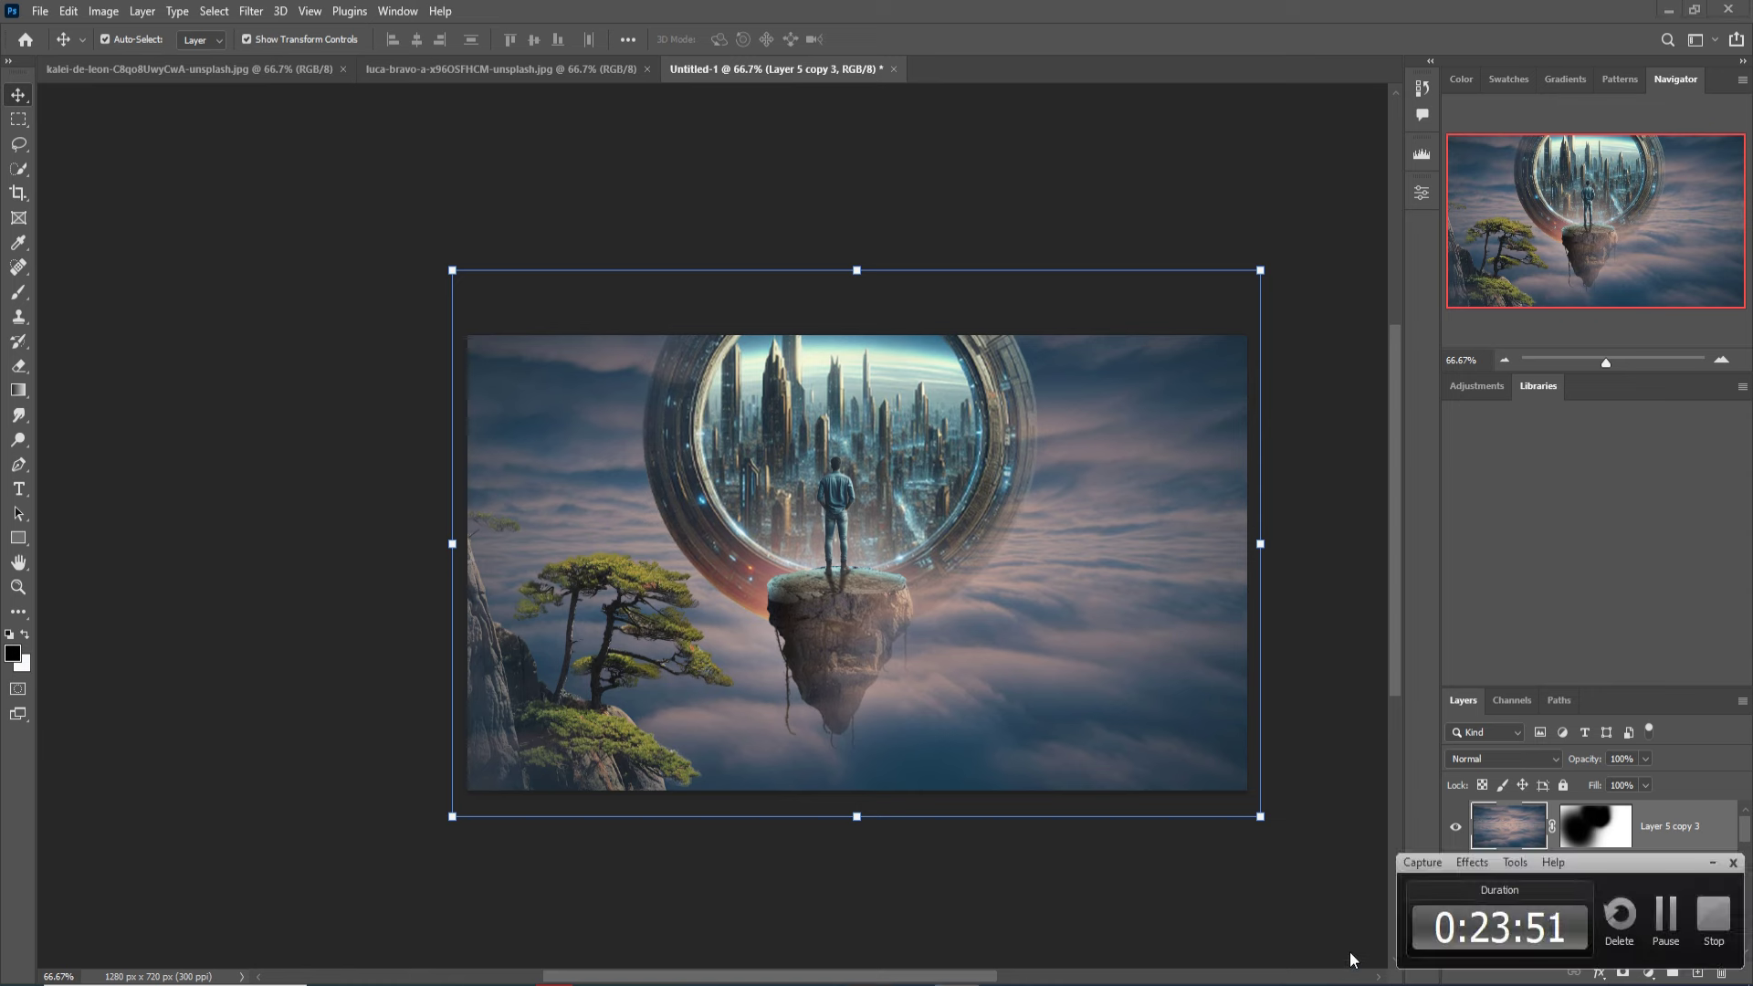
{"action": "key", "text": "ctrl+v"}
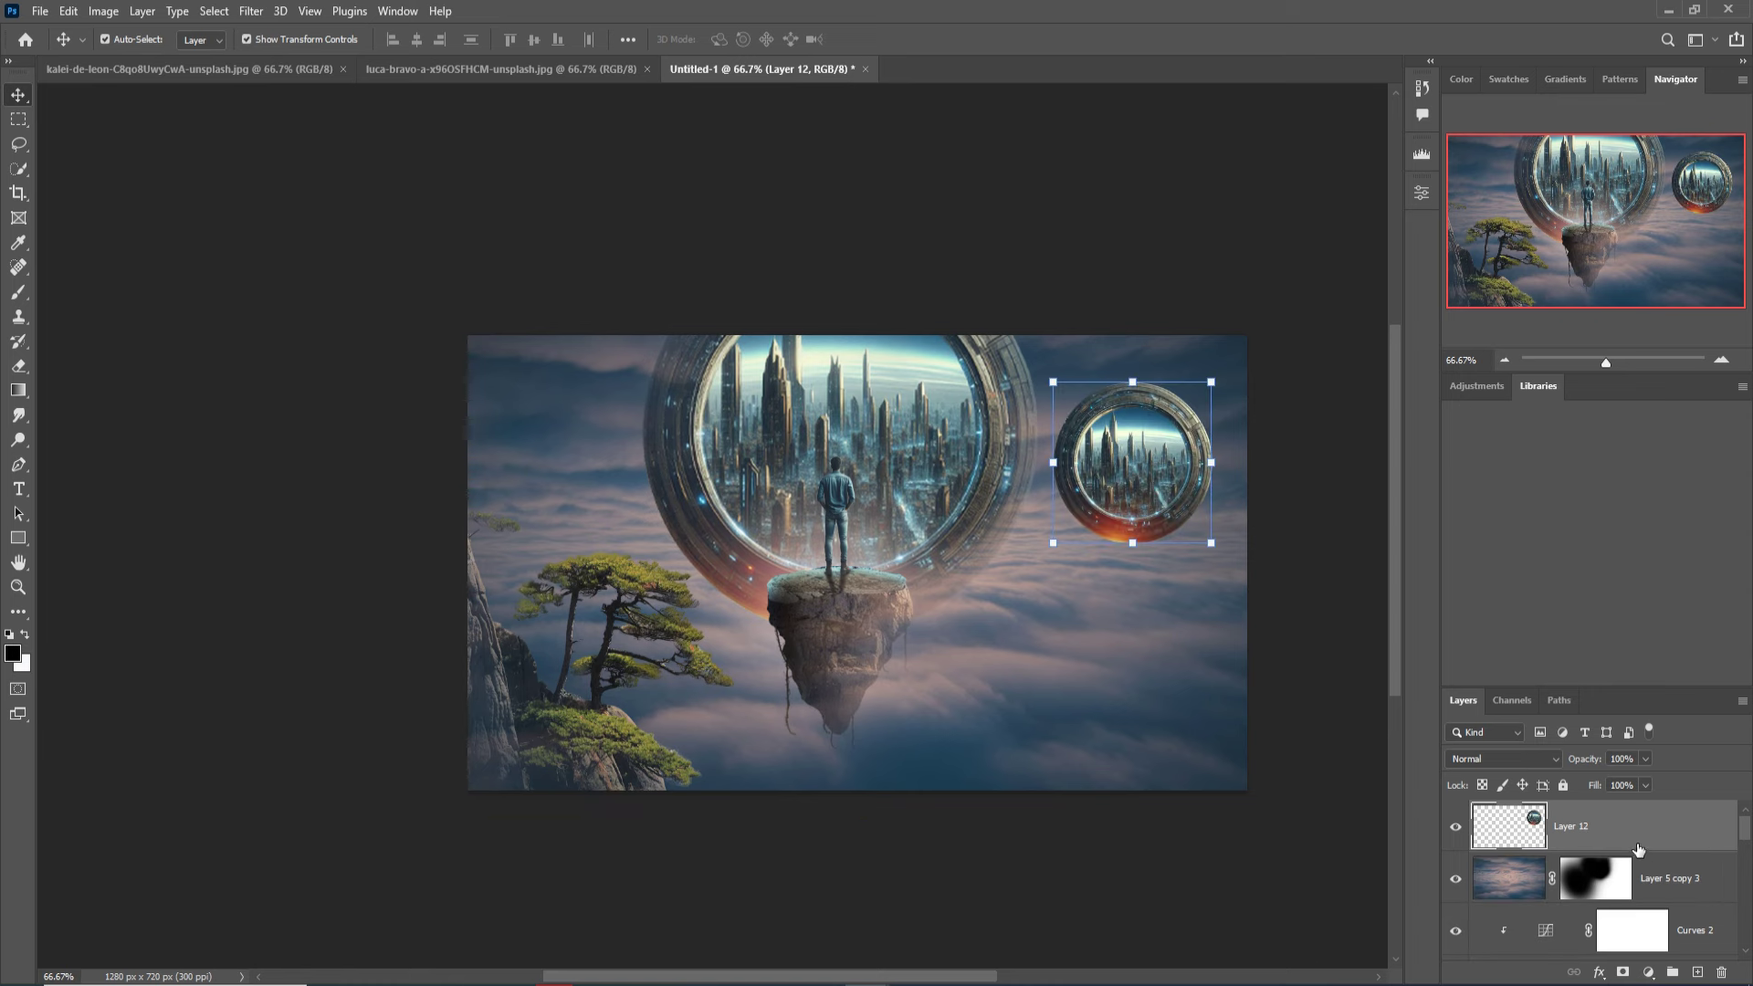
Mask Layer 12 and paint with a 300 px brush to fade the portal's lower half into clouds.
{"action": "left_click", "coordinate": [1625, 973]}
{"action": "left_click", "coordinate": [18, 292]}
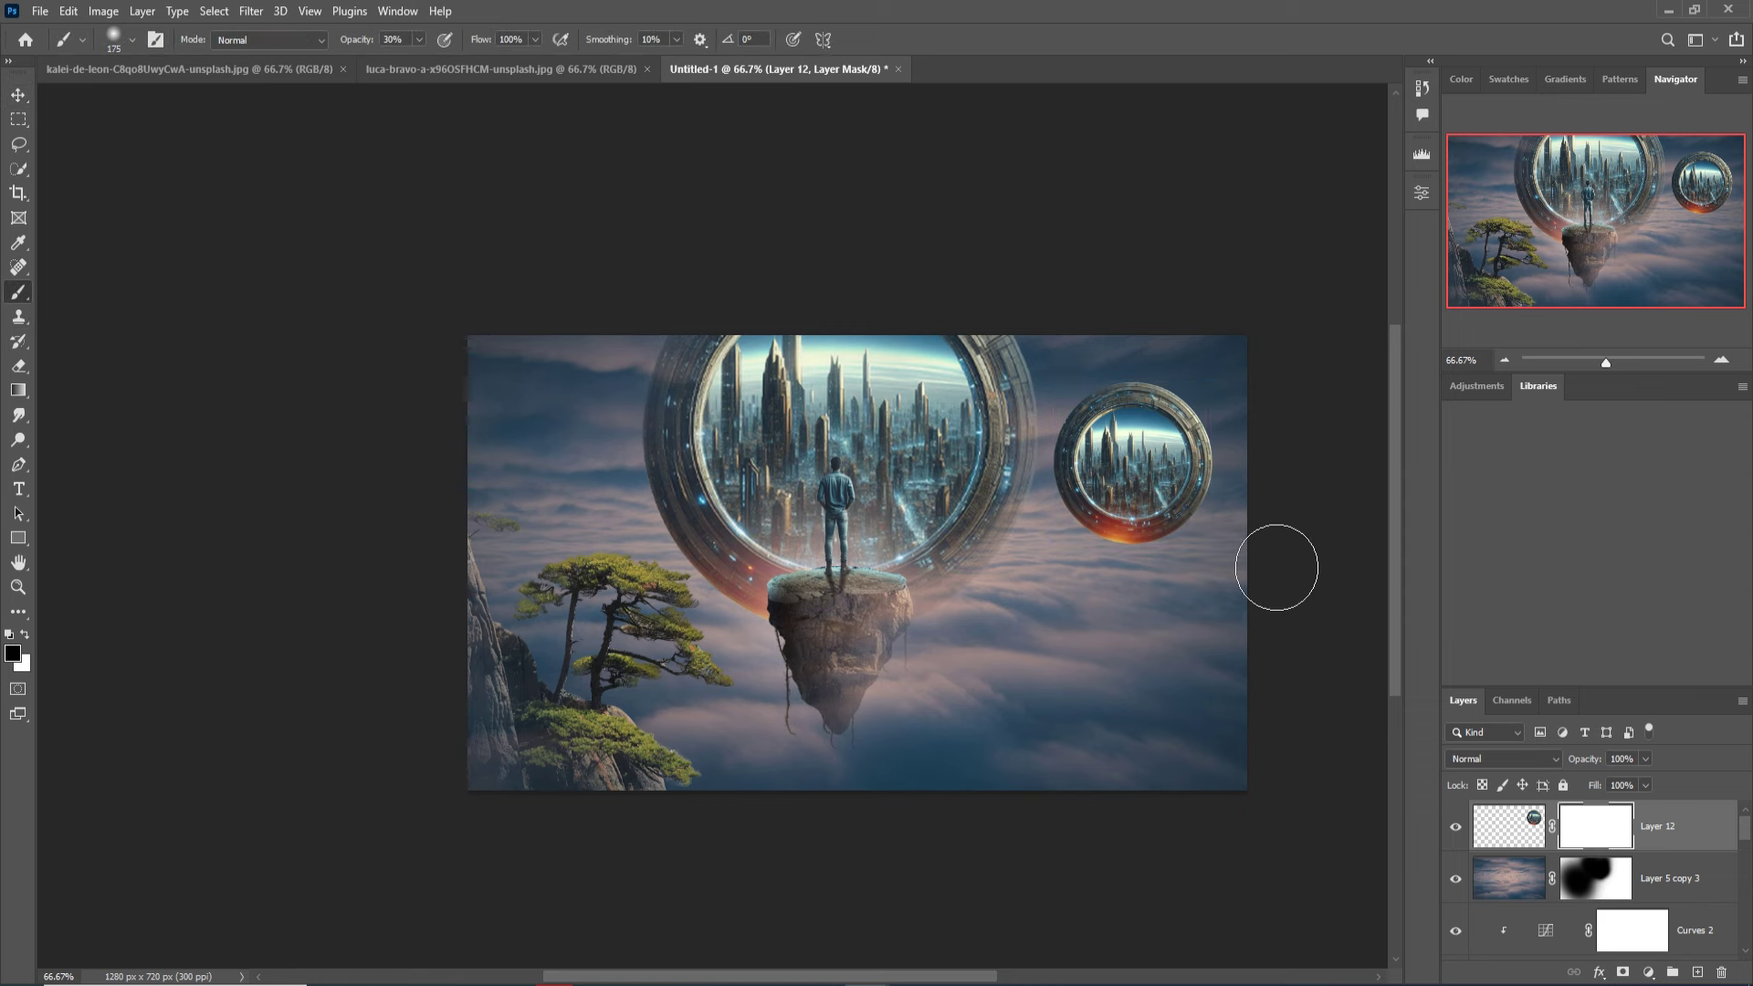
{"action": "key", "text": "bracketright"}
{"action": "key", "text": "bracketright"}
{"action": "key", "text": "bracketright"}
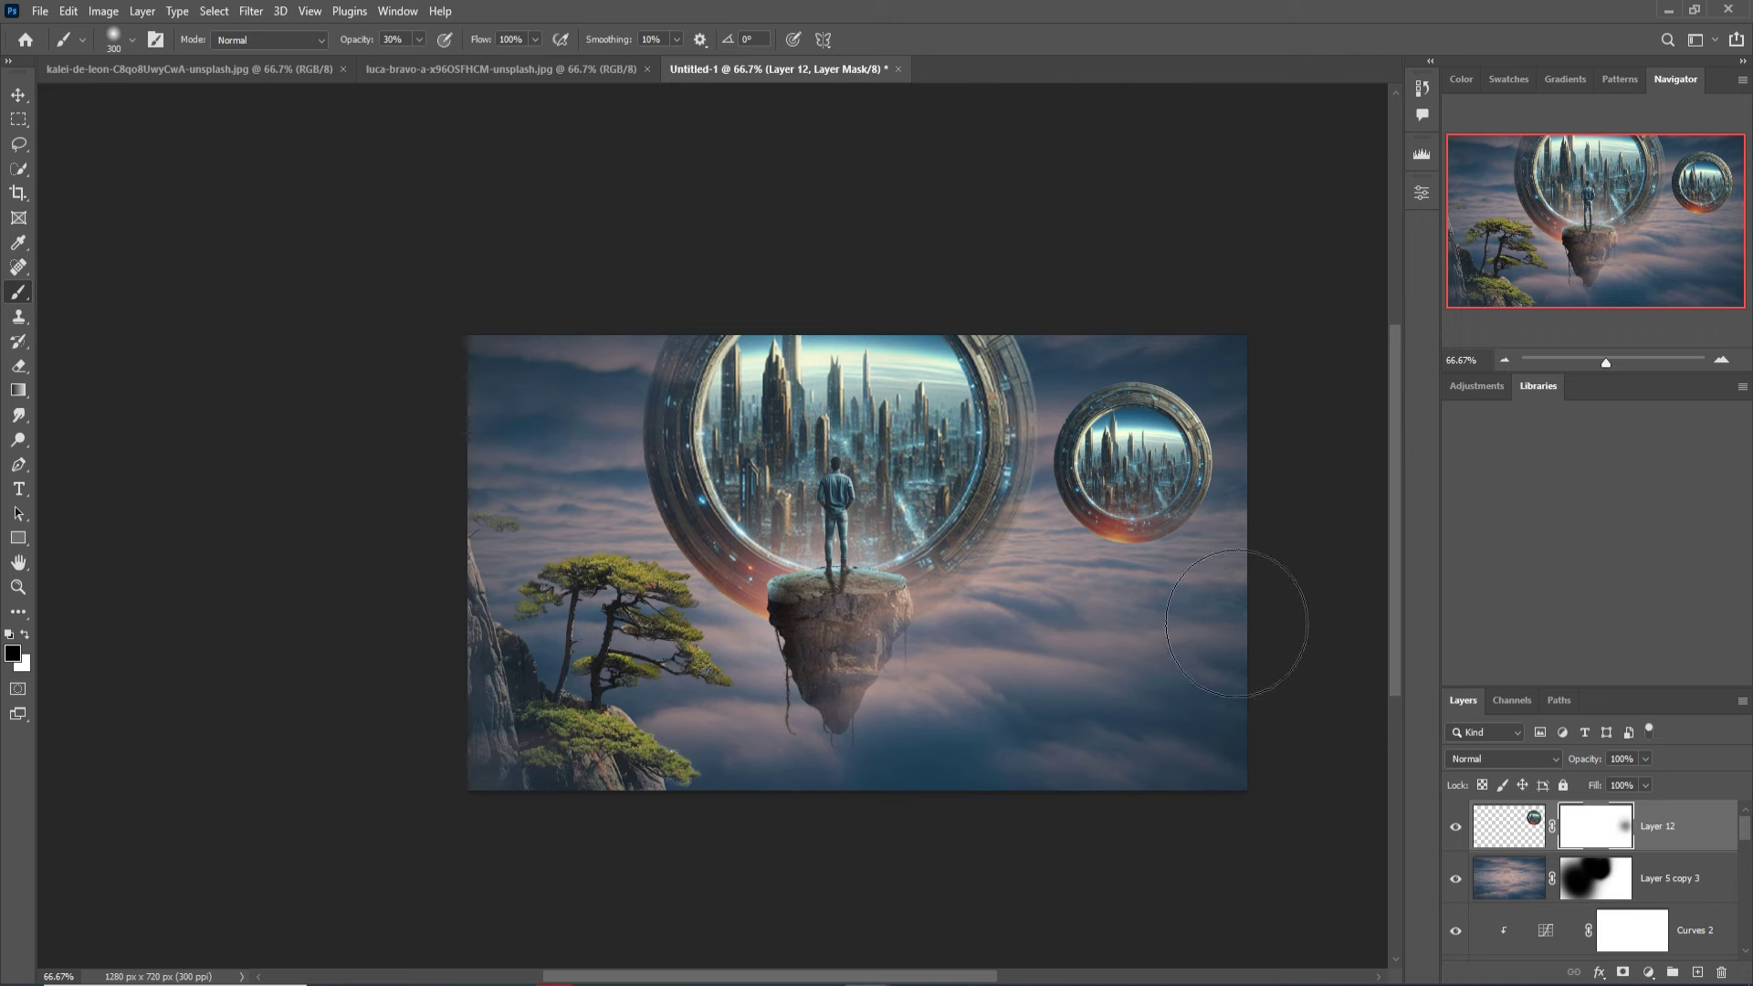
{"action": "mouse_move", "coordinate": [1252, 605]}
{"action": "left_mouse_down"}
{"action": "mouse_move", "coordinate": [1252, 567]}
{"action": "mouse_move", "coordinate": [1172, 570]}
{"action": "left_mouse_up"}
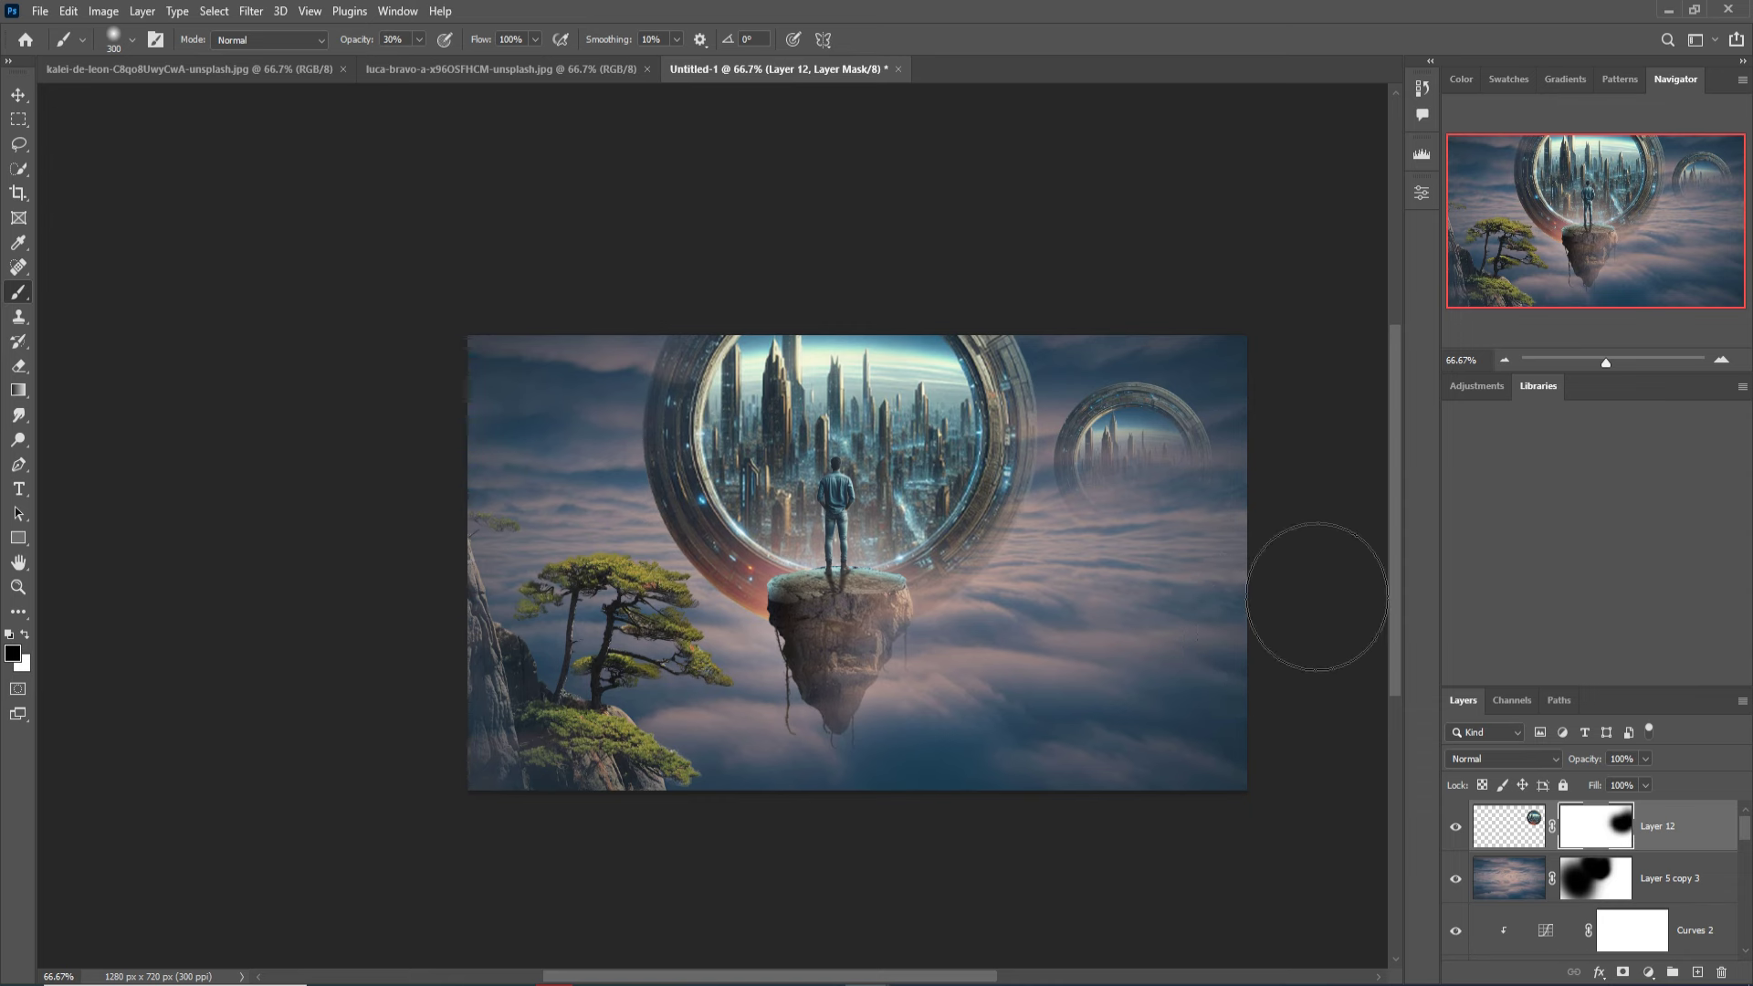
Duplicate the small portal layer and move, shrink and straighten the copy above the left pines.
{"action": "right_click", "coordinate": [1700, 829]}
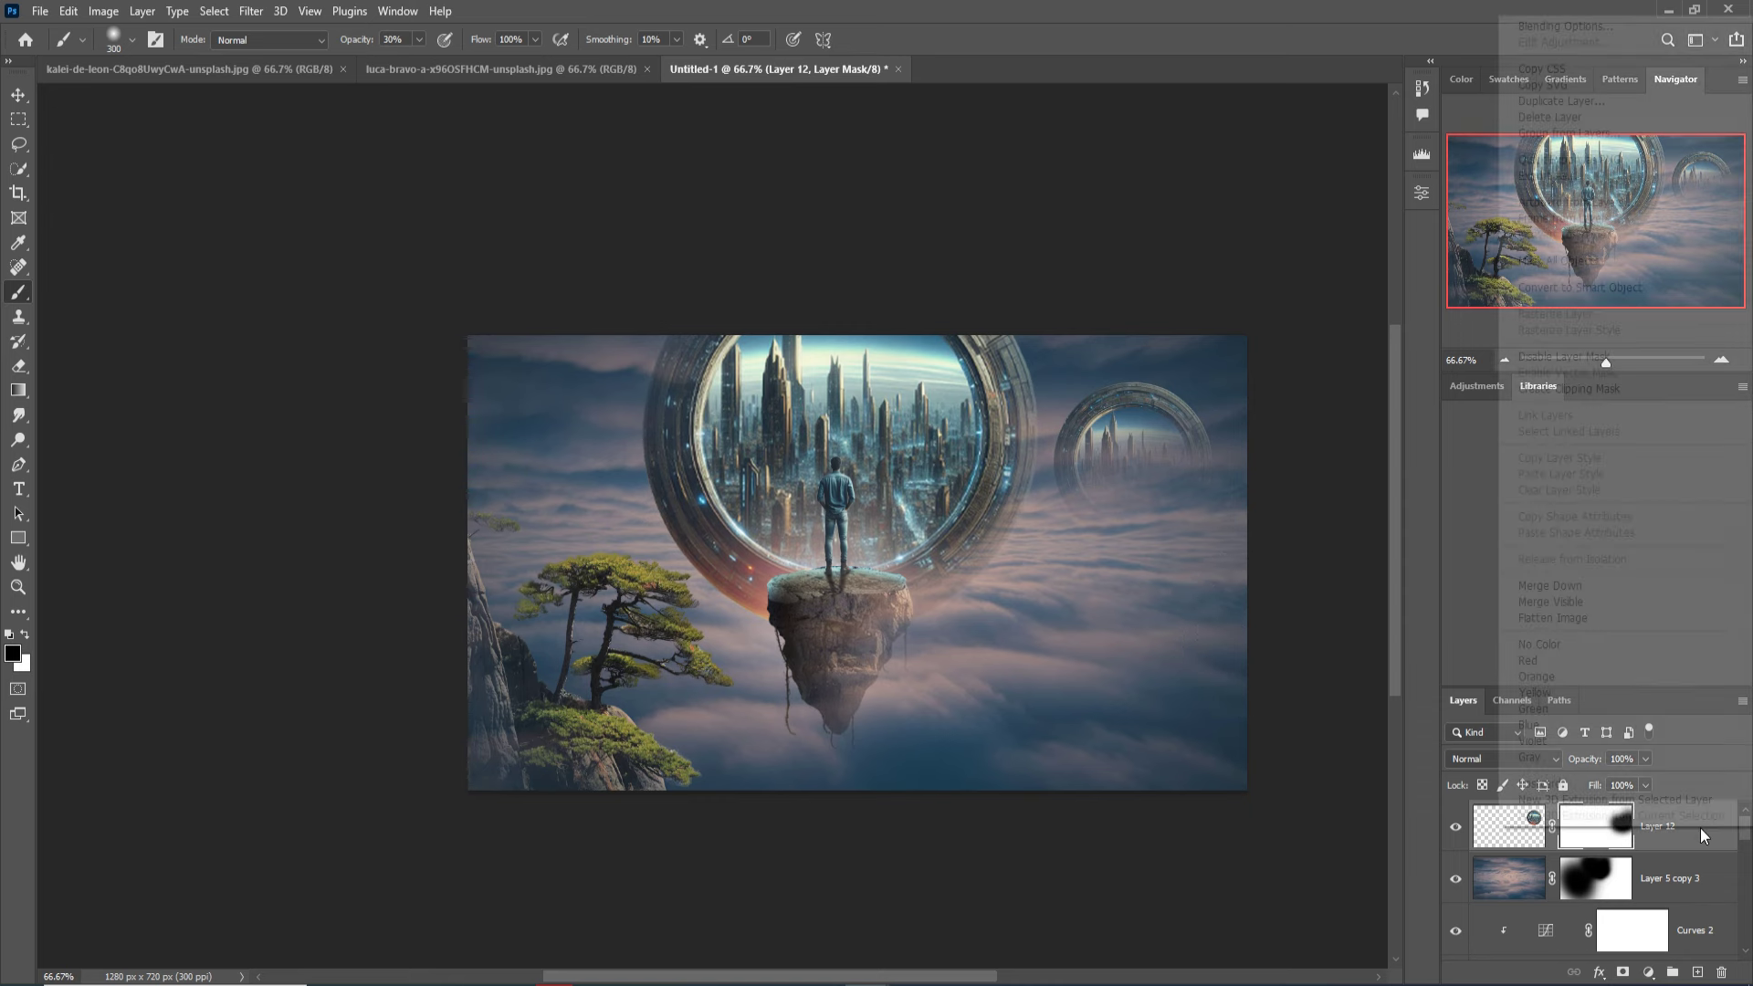
{"action": "left_click", "coordinate": [1560, 101]}
{"action": "left_click", "coordinate": [1026, 279]}
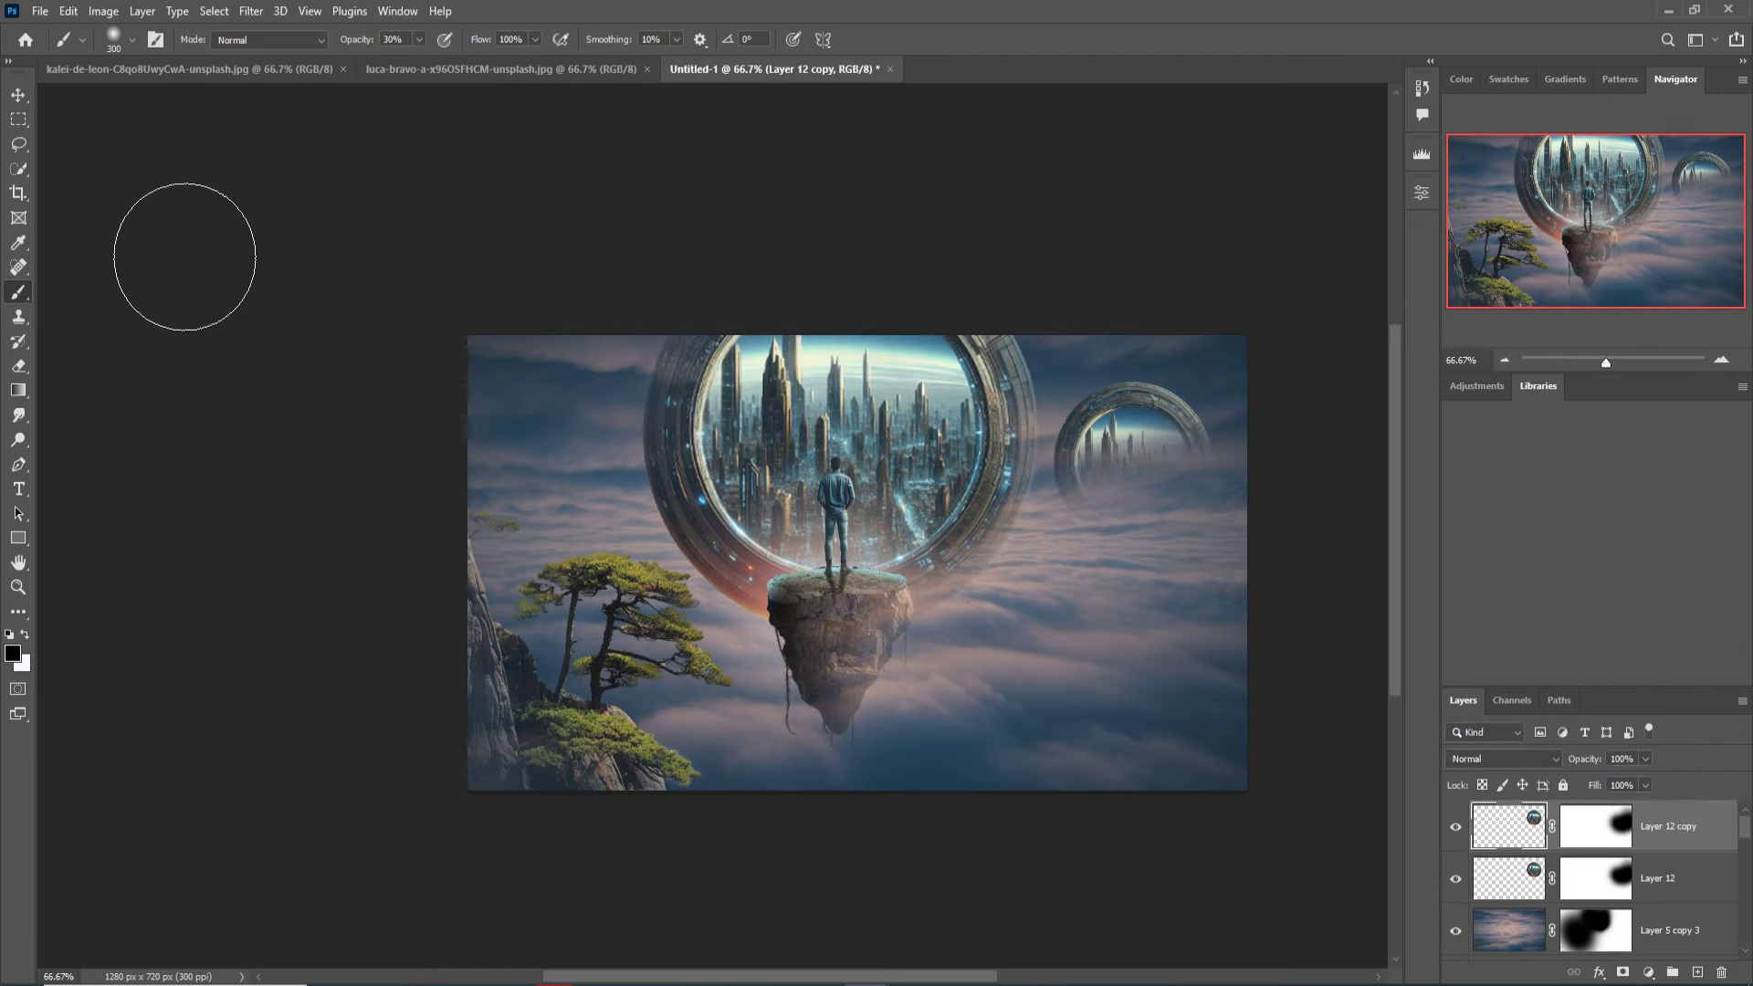
{"action": "left_click", "coordinate": [18, 95]}
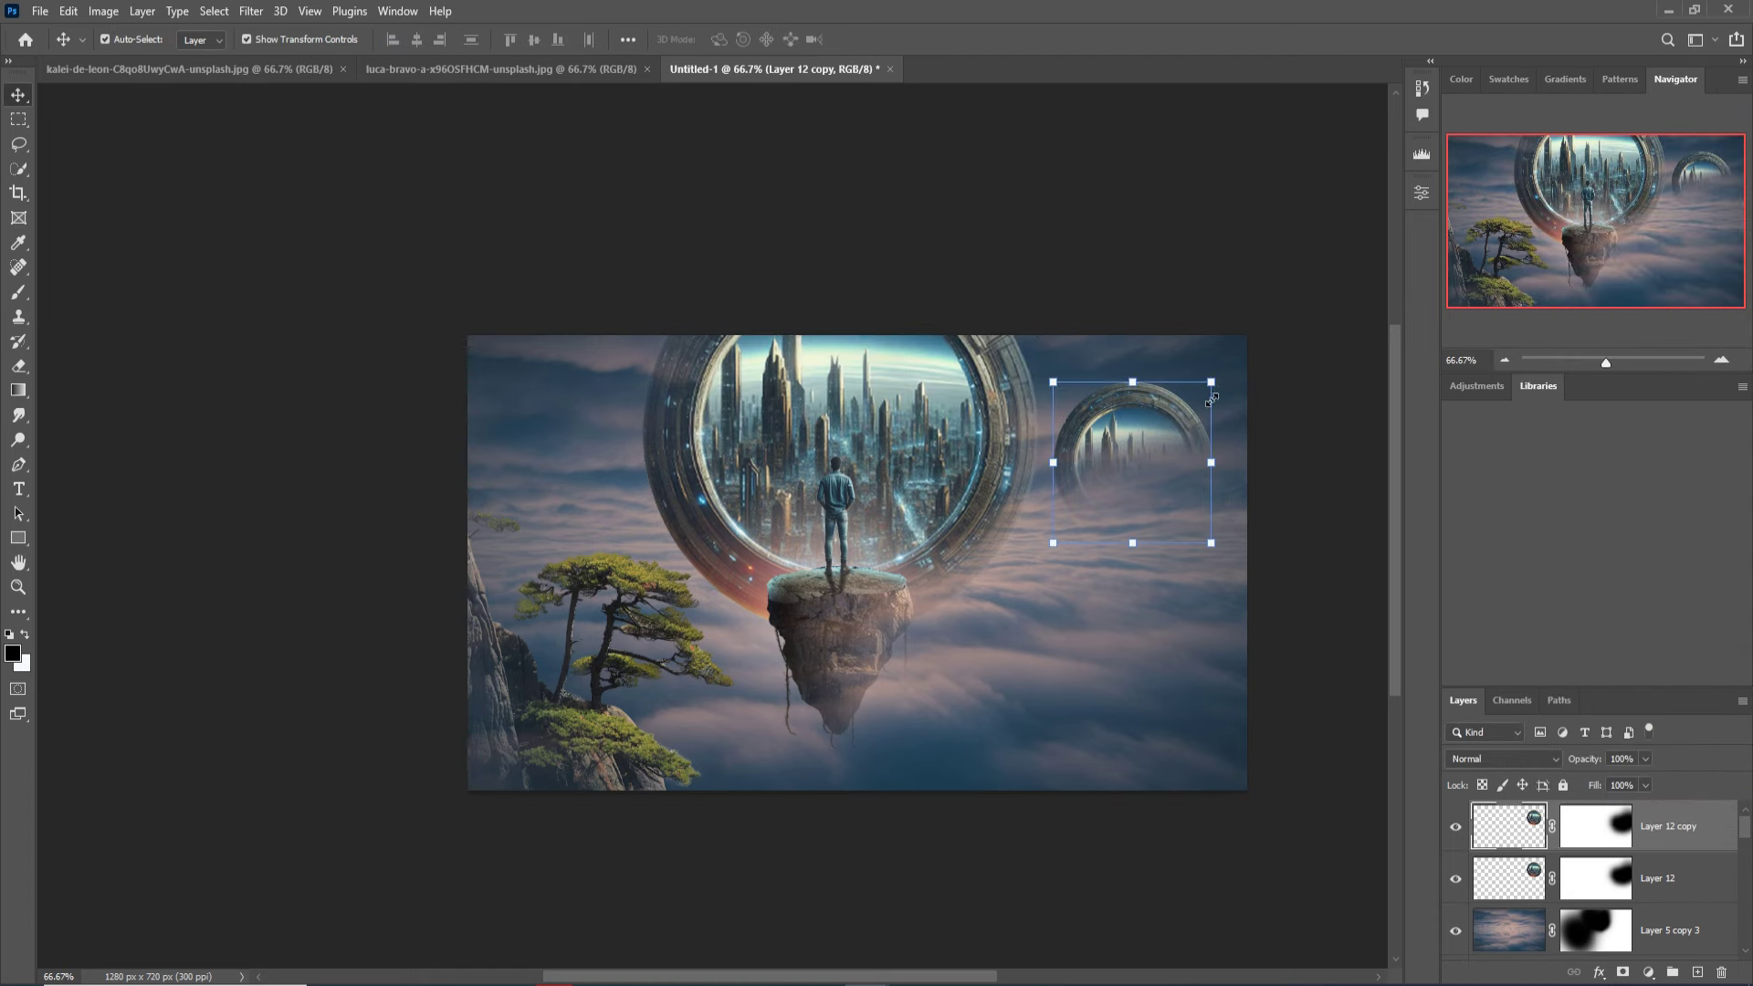
{"action": "mouse_move", "coordinate": [1212, 395]}
{"action": "left_mouse_down"}
{"action": "mouse_move", "coordinate": [1175, 420]}
{"action": "mouse_move", "coordinate": [597, 481]}
{"action": "mouse_move", "coordinate": [616, 498]}
{"action": "left_mouse_up"}
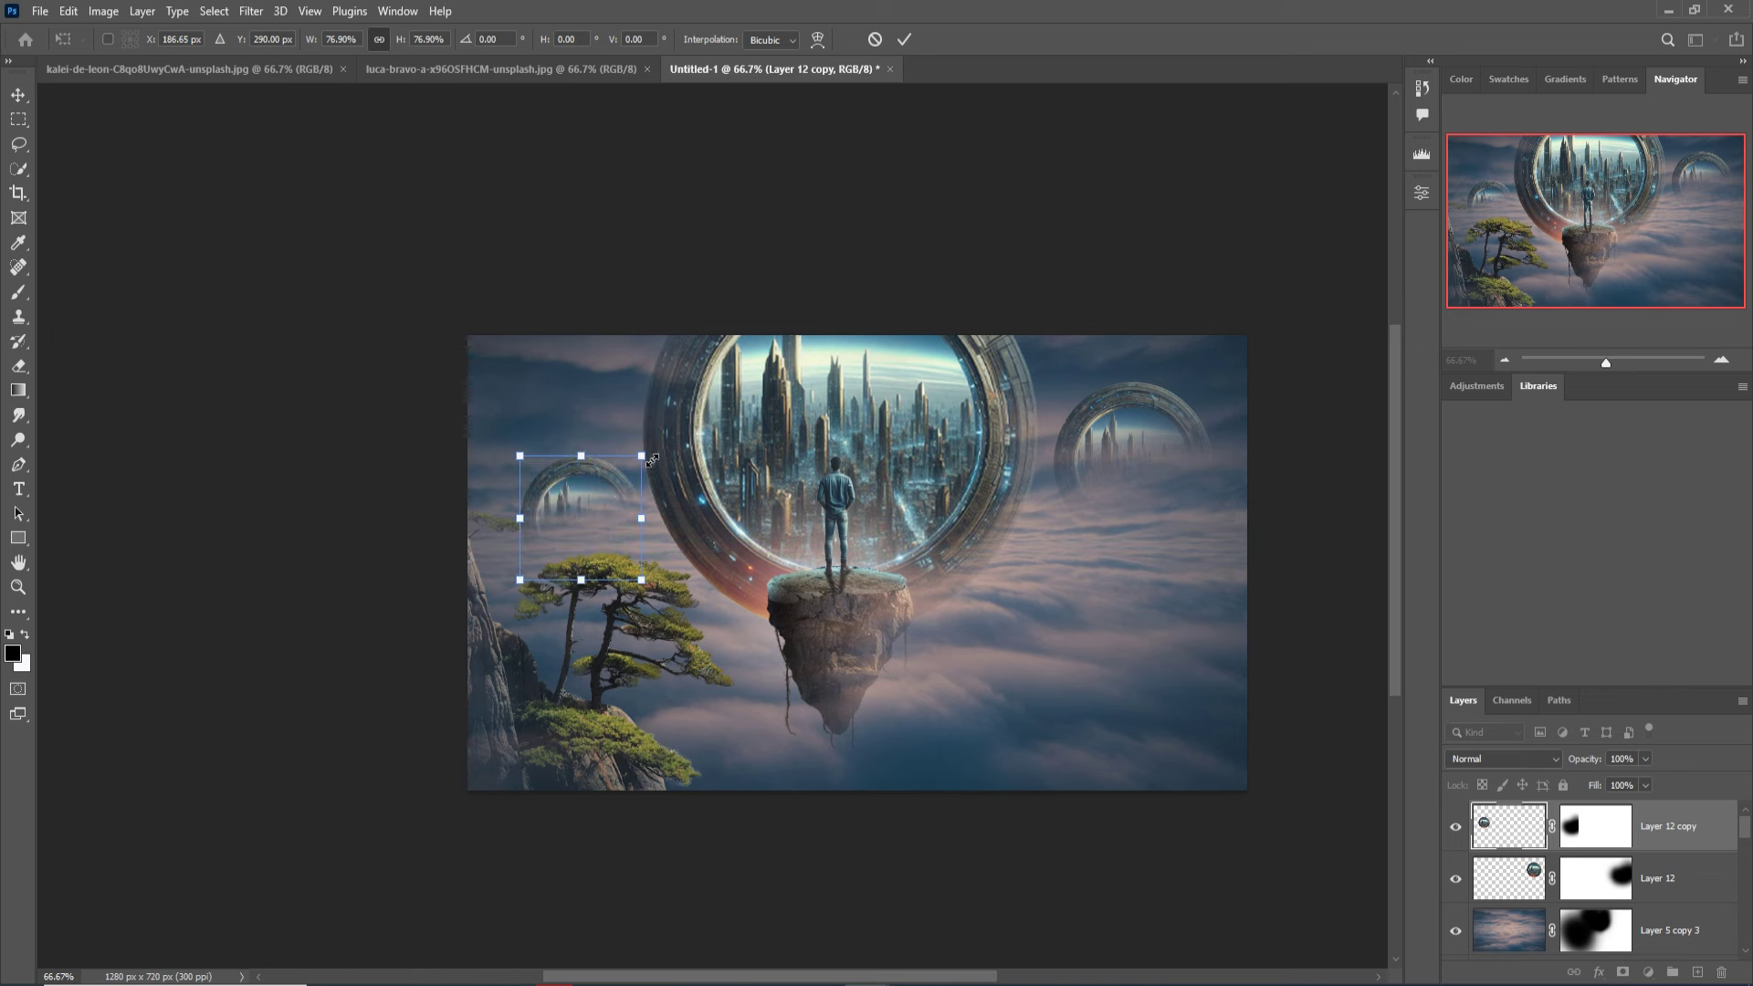
{"action": "left_click_drag", "start_coordinate": [650, 463], "coordinate": [707, 493]}
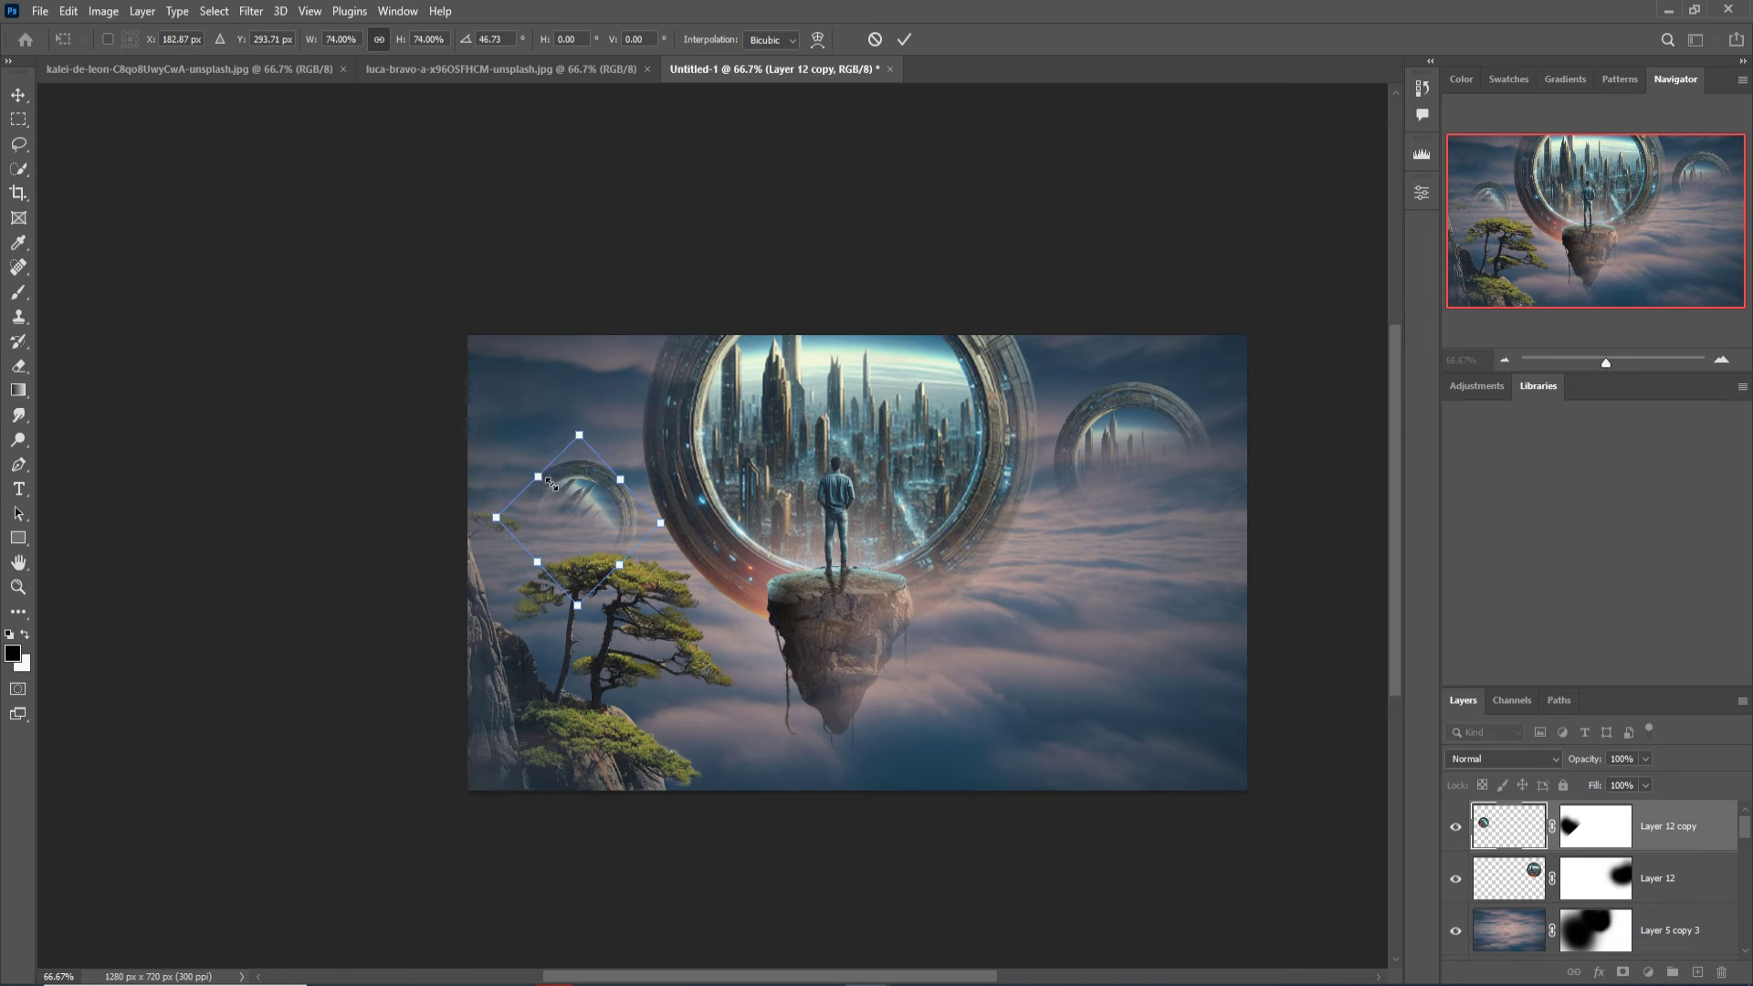
{"action": "left_click_drag", "start_coordinate": [550, 483], "coordinate": [462, 393]}
{"action": "mouse_move", "coordinate": [535, 465]}
{"action": "left_mouse_down"}
{"action": "mouse_move", "coordinate": [491, 491]}
{"action": "mouse_move", "coordinate": [624, 485]}
{"action": "left_mouse_up"}
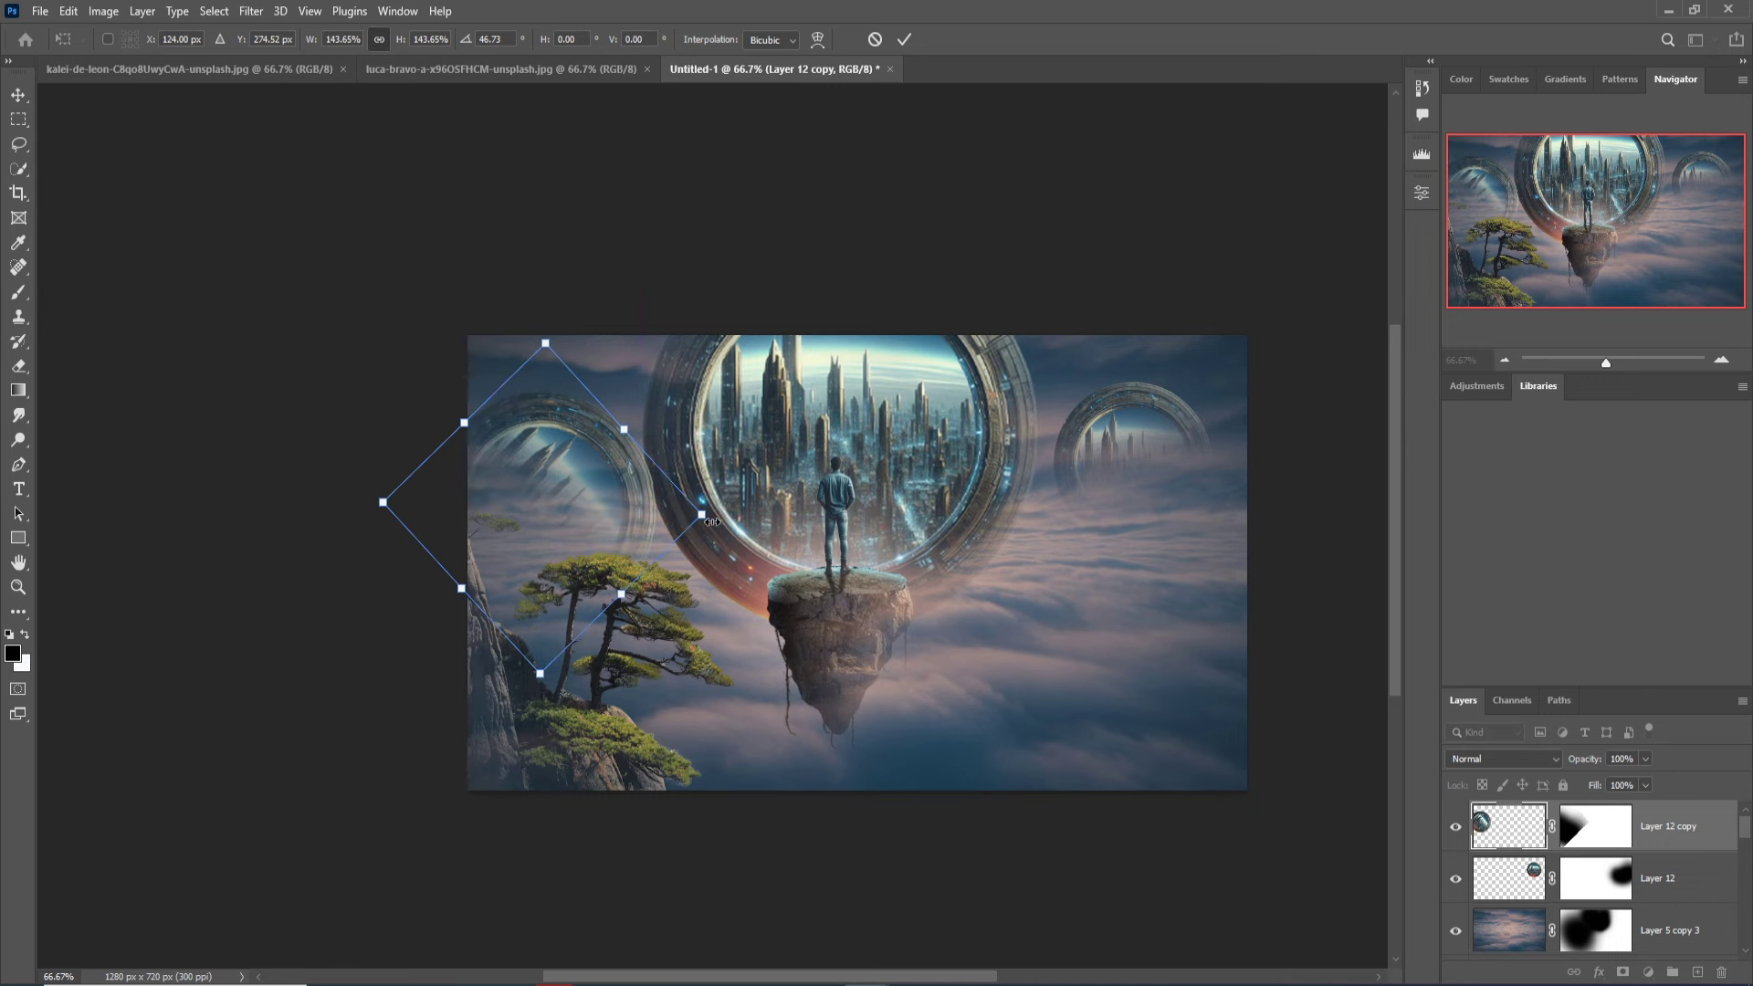
{"action": "mouse_move", "coordinate": [711, 521]}
{"action": "left_mouse_down"}
{"action": "mouse_move", "coordinate": [588, 517]}
{"action": "mouse_move", "coordinate": [647, 525]}
{"action": "mouse_move", "coordinate": [615, 513]}
{"action": "mouse_move", "coordinate": [610, 422]}
{"action": "left_mouse_up"}
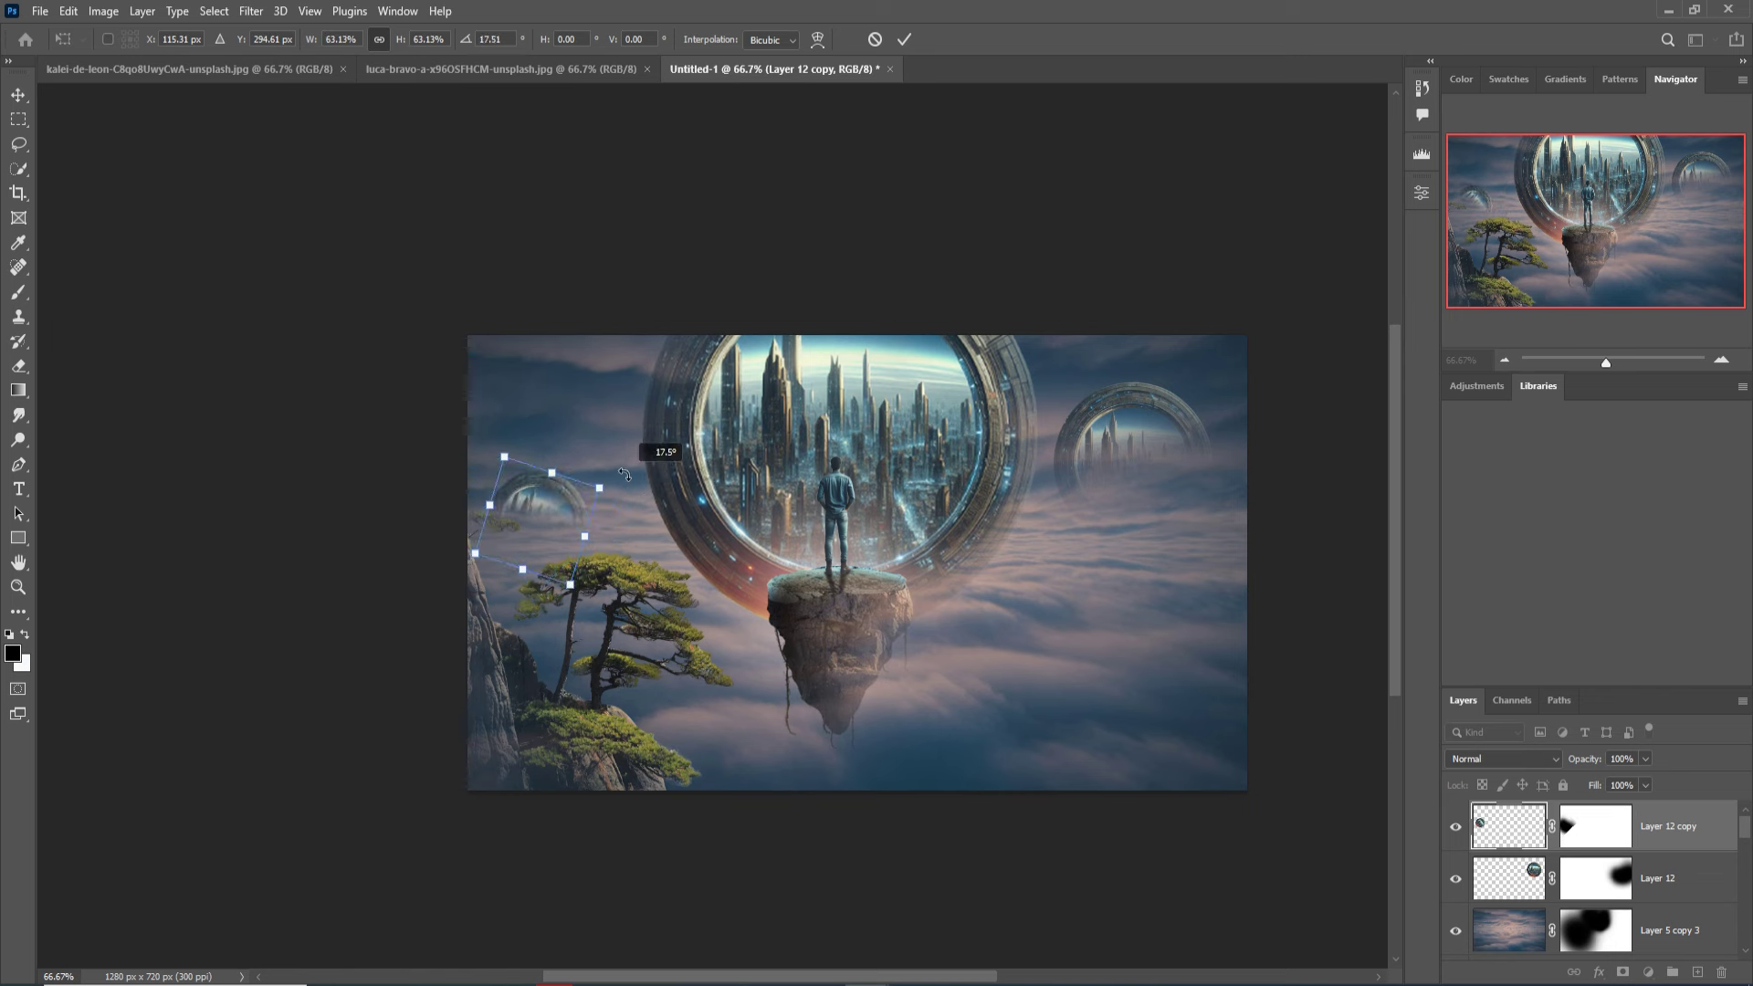
{"action": "left_click_drag", "start_coordinate": [571, 493], "coordinate": [610, 499]}
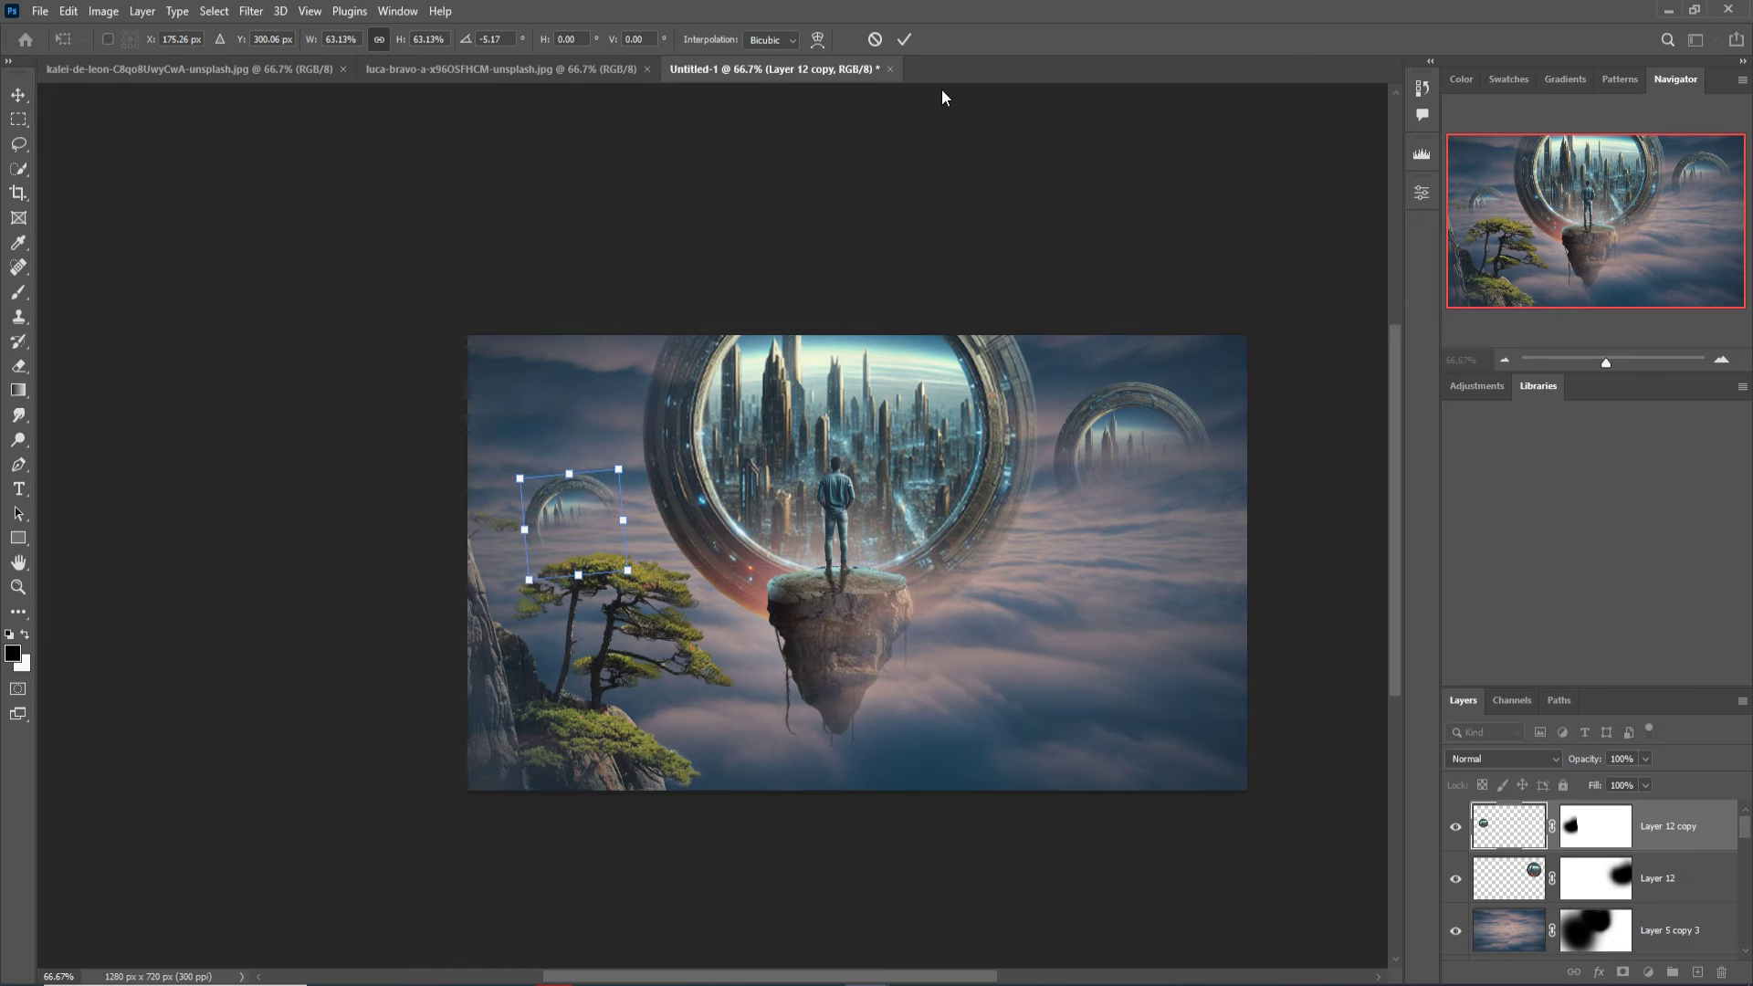
{"action": "left_click", "coordinate": [903, 40]}
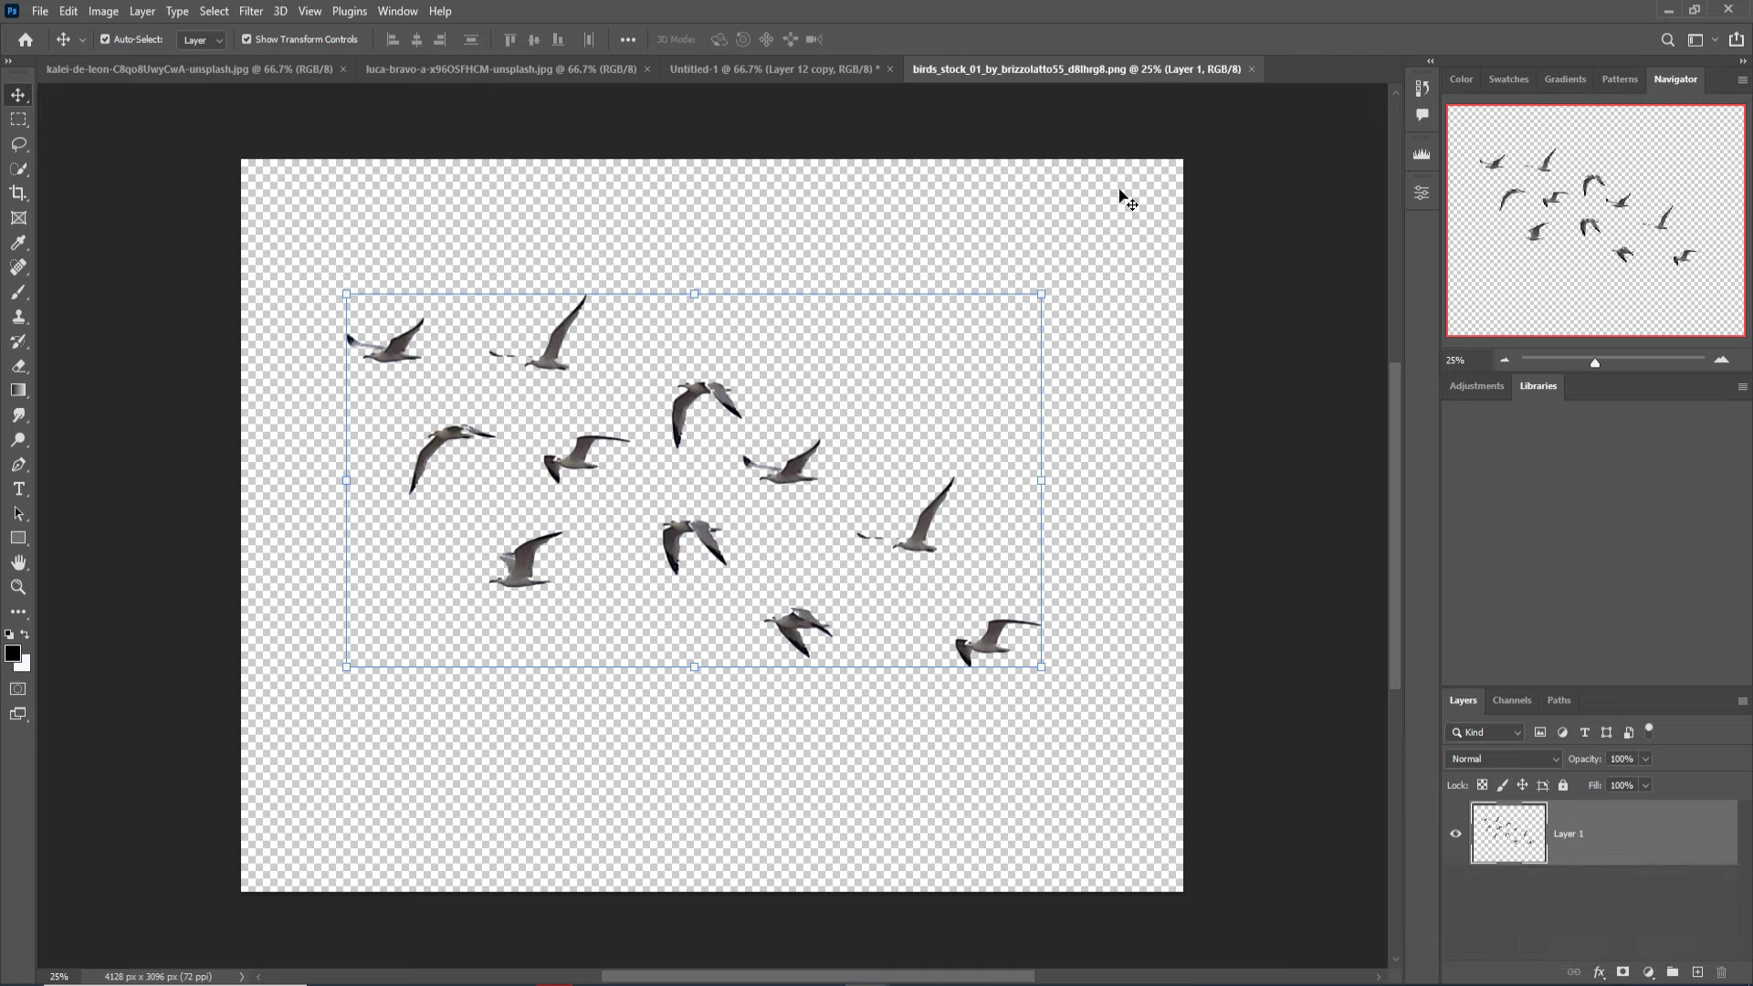
Drag the bird flock into the composite and scale it small to the right of the portal.
{"action": "left_click_drag", "start_coordinate": [1040, 77], "coordinate": [1041, 105]}
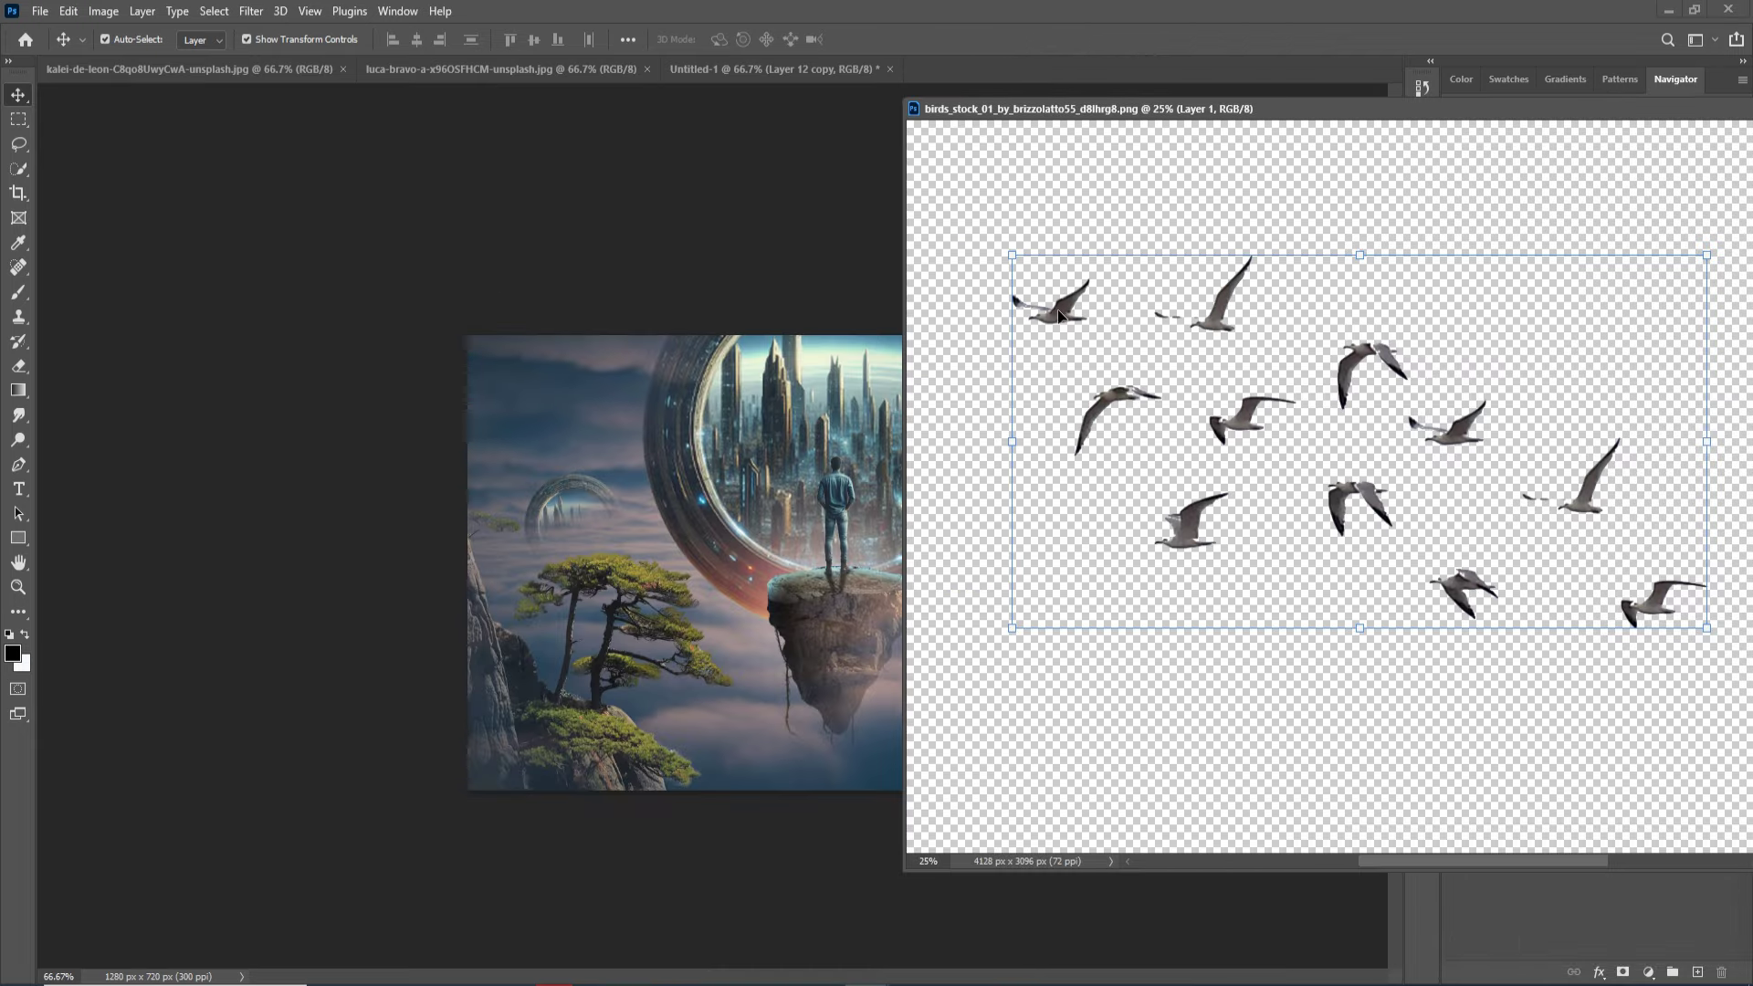
{"action": "mouse_move", "coordinate": [1061, 317]}
{"action": "left_mouse_down"}
{"action": "mouse_move", "coordinate": [1078, 352]}
{"action": "mouse_move", "coordinate": [881, 402]}
{"action": "left_mouse_up"}
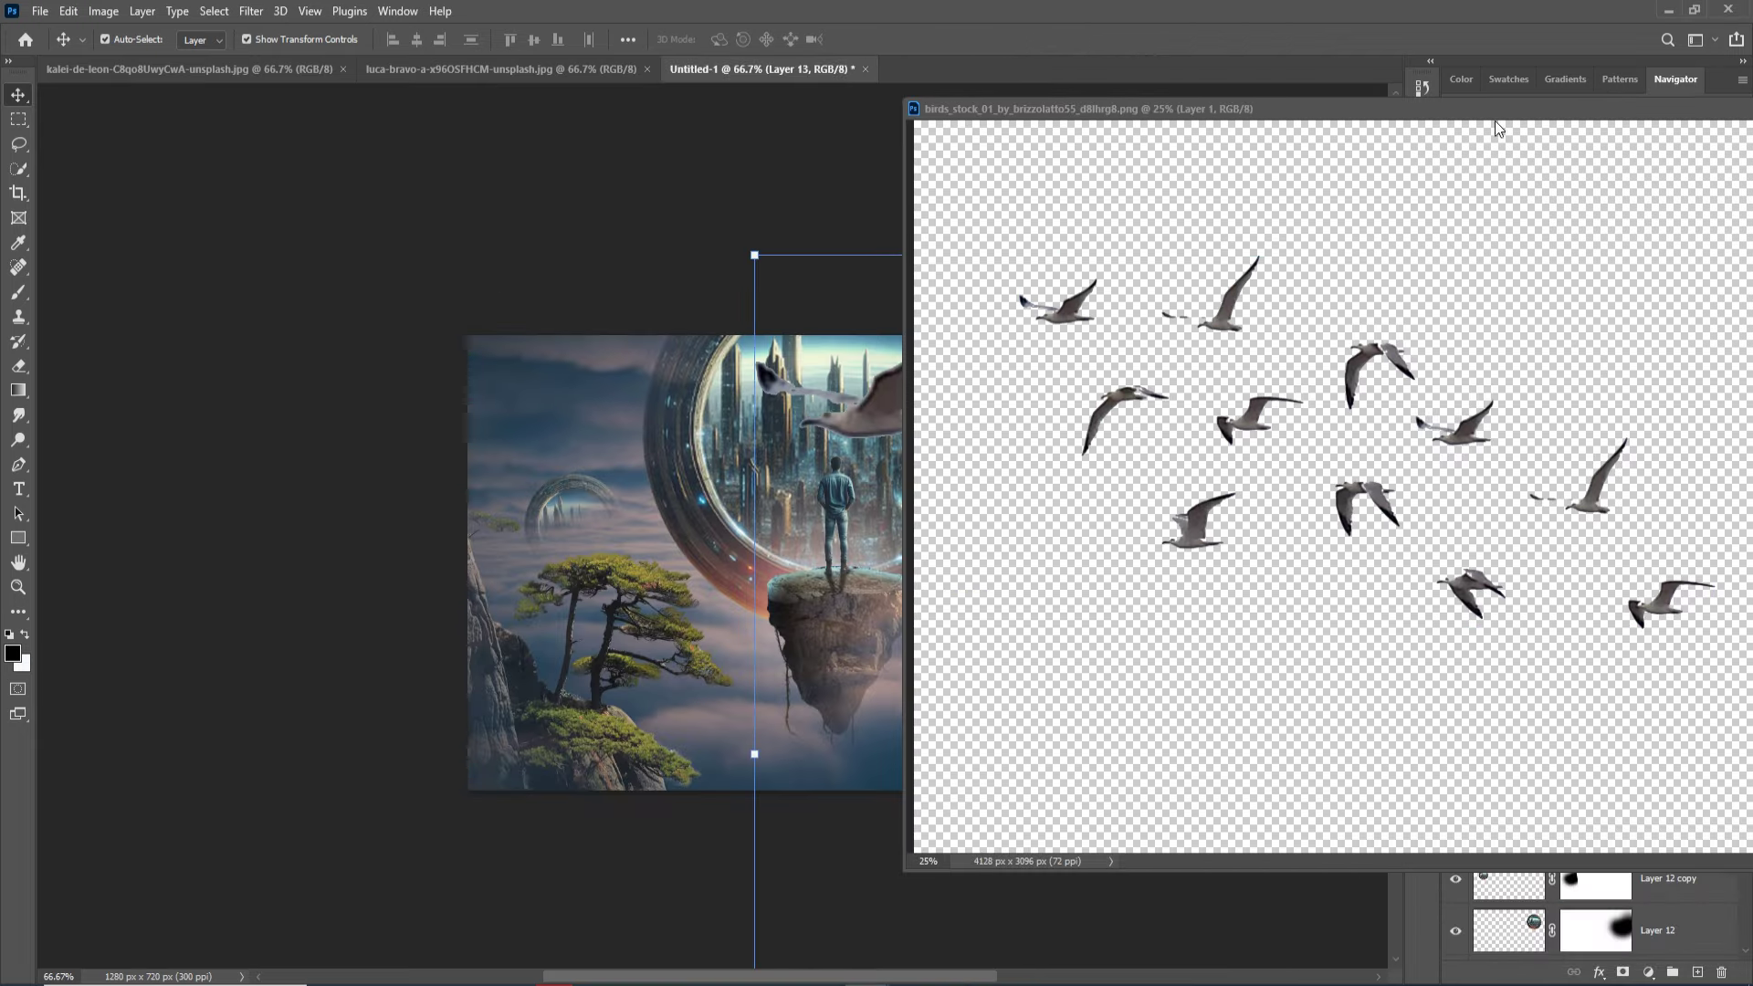
{"action": "left_click_drag", "start_coordinate": [1672, 114], "coordinate": [1007, 400]}
{"action": "left_click", "coordinate": [1100, 391]}
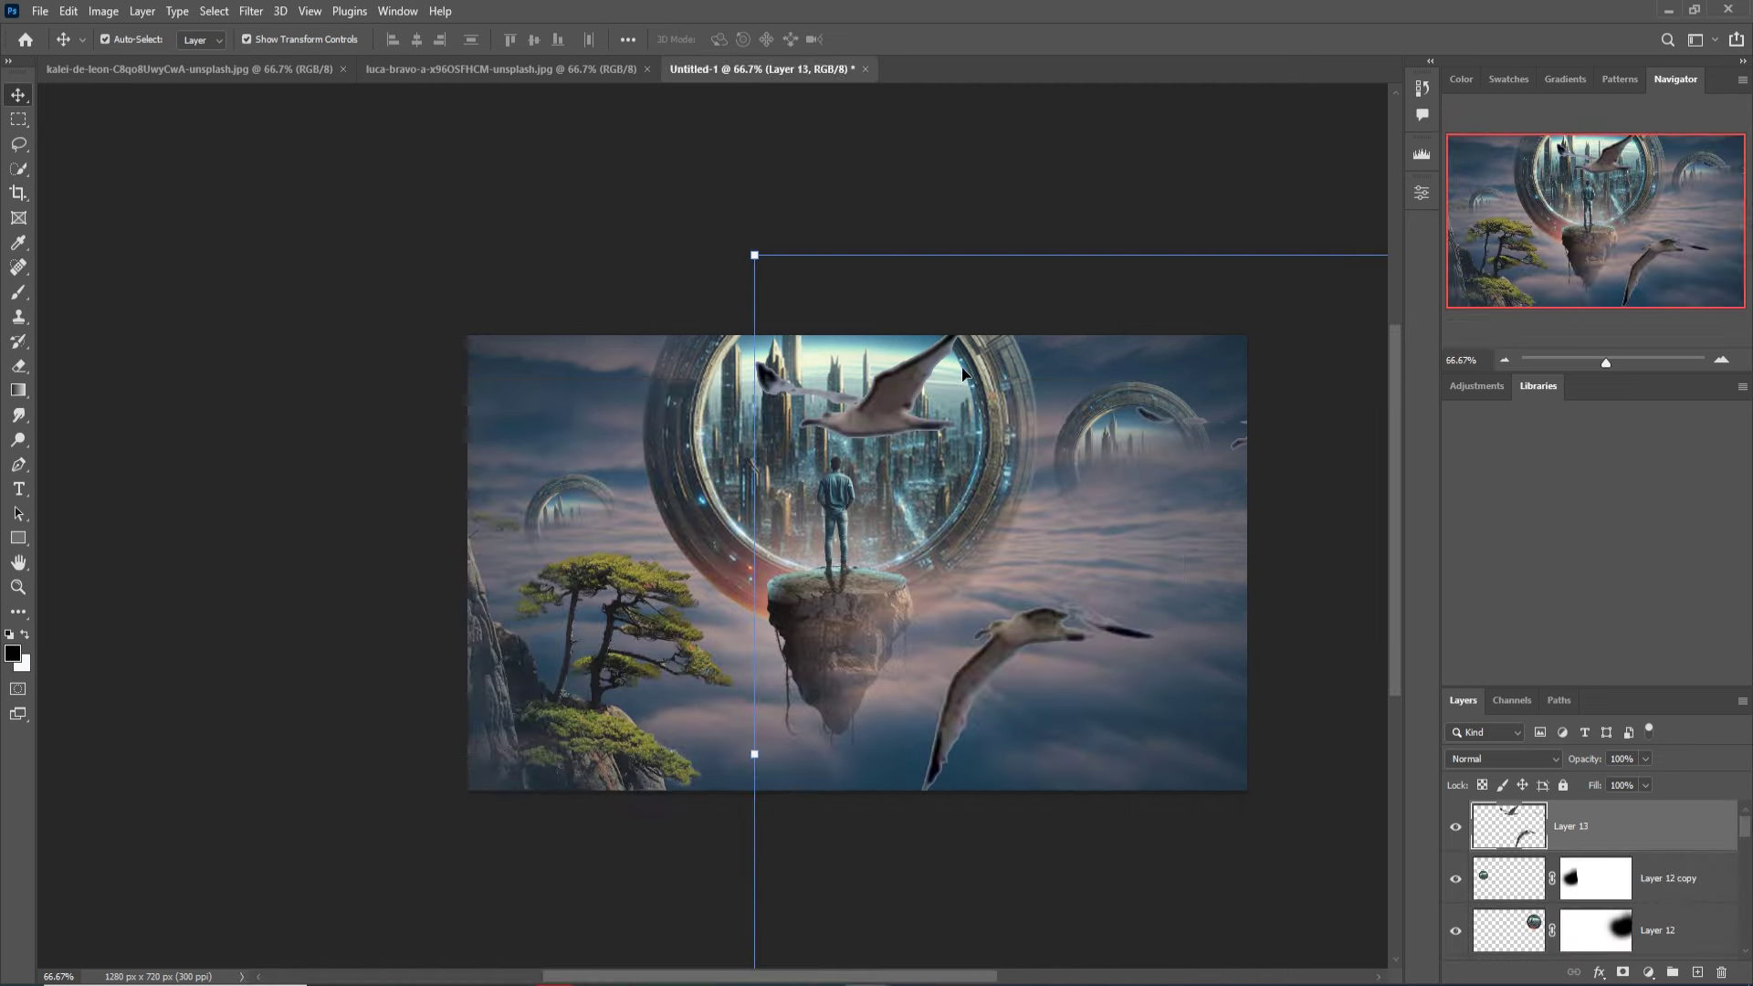
{"action": "left_click_drag", "start_coordinate": [762, 274], "coordinate": [1139, 469]}
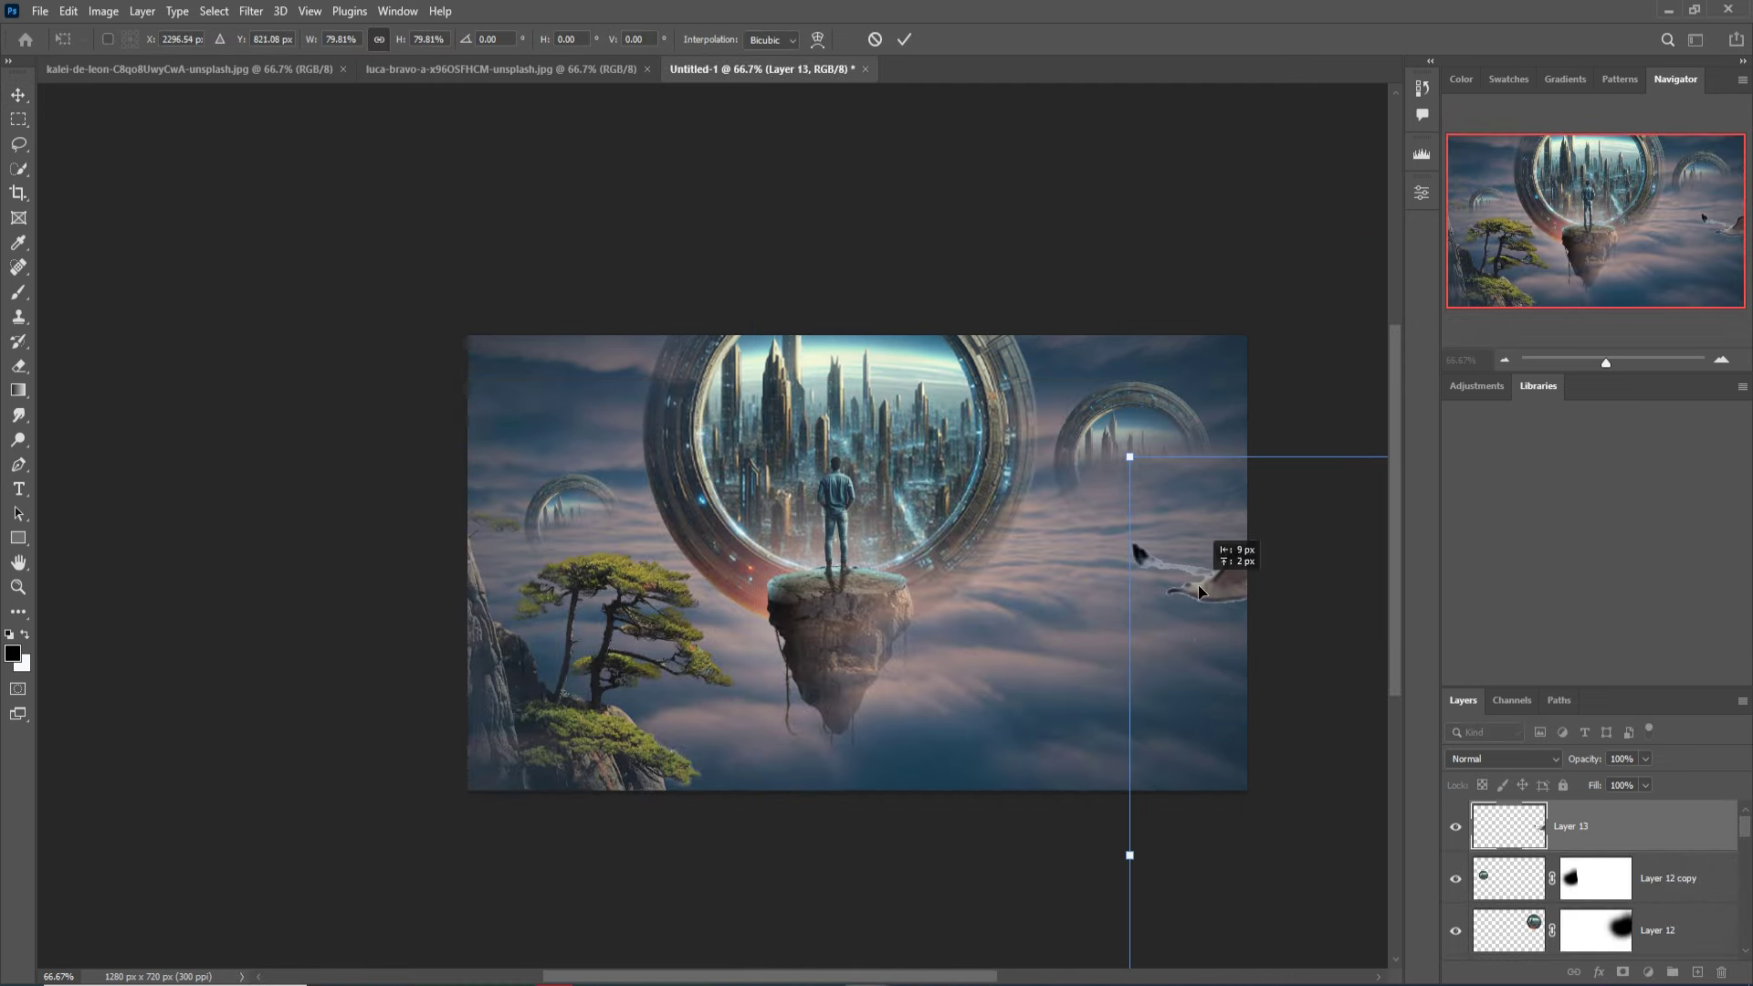
{"action": "left_click_drag", "start_coordinate": [1234, 553], "coordinate": [475, 349]}
{"action": "mouse_move", "coordinate": [398, 228]}
{"action": "left_mouse_down"}
{"action": "mouse_move", "coordinate": [1057, 567]}
{"action": "mouse_move", "coordinate": [591, 421]}
{"action": "left_mouse_up"}
{"action": "mouse_move", "coordinate": [534, 346]}
{"action": "left_mouse_down"}
{"action": "mouse_move", "coordinate": [1148, 679]}
{"action": "mouse_move", "coordinate": [1114, 563]}
{"action": "left_mouse_up"}
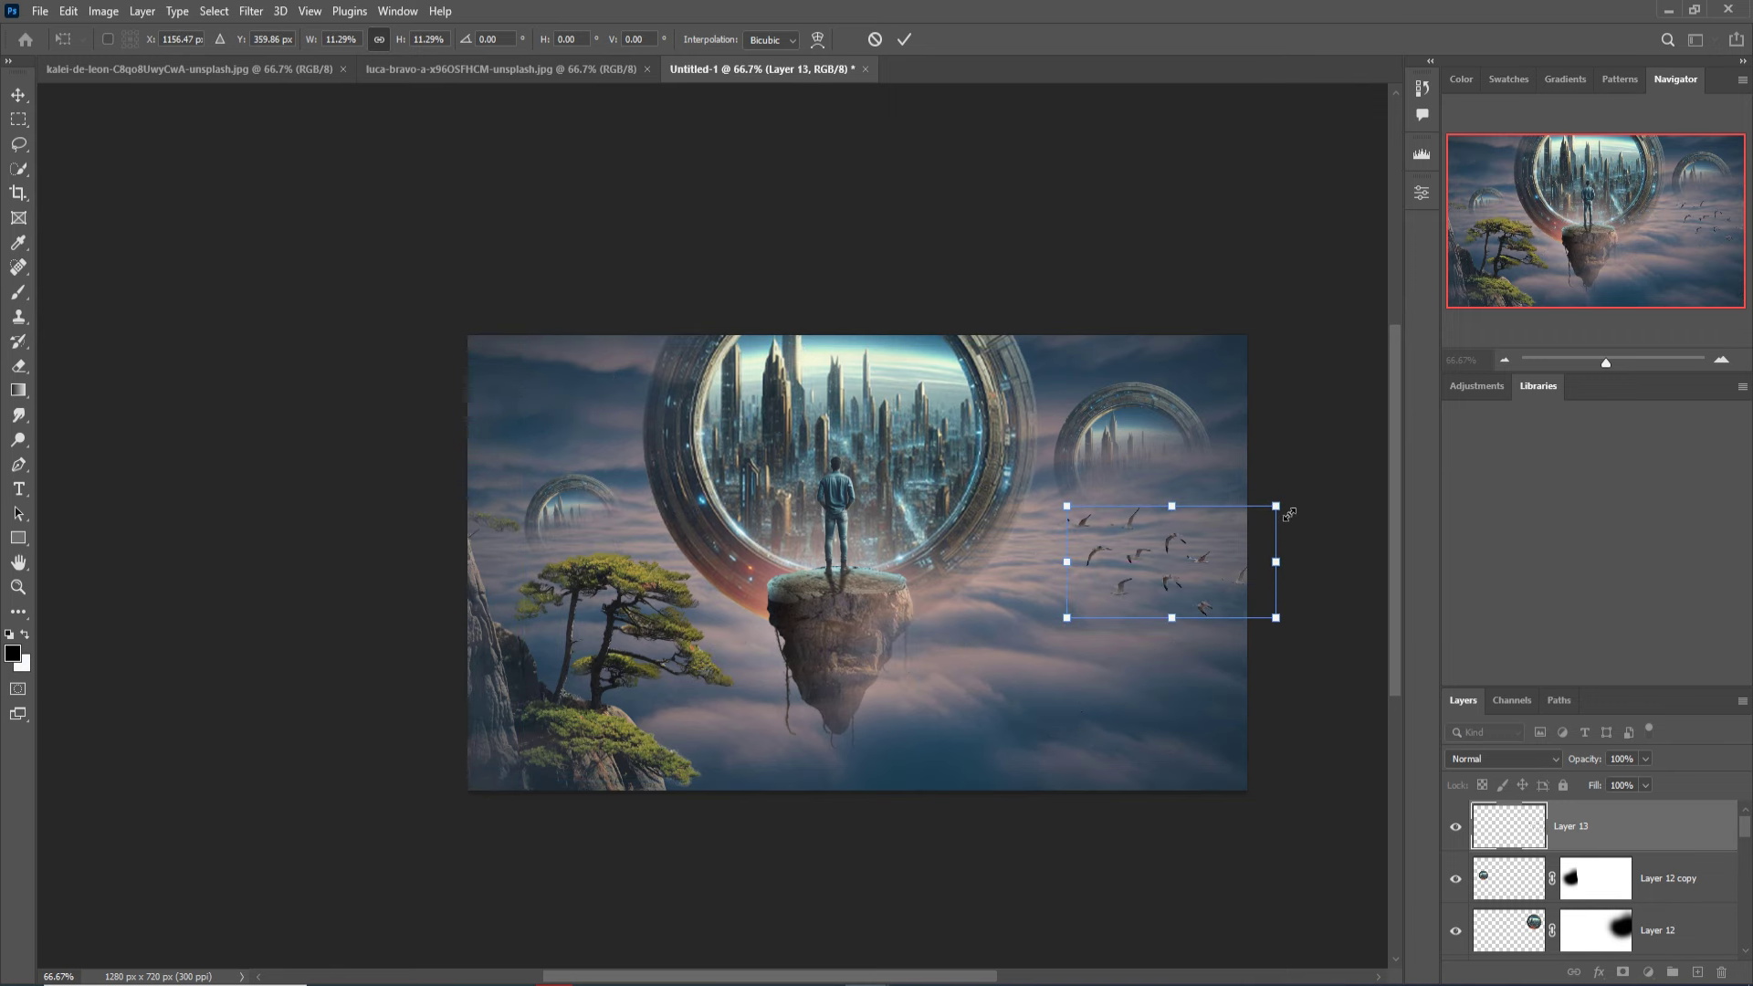
{"action": "left_click_drag", "start_coordinate": [1277, 618], "coordinate": [1229, 592]}
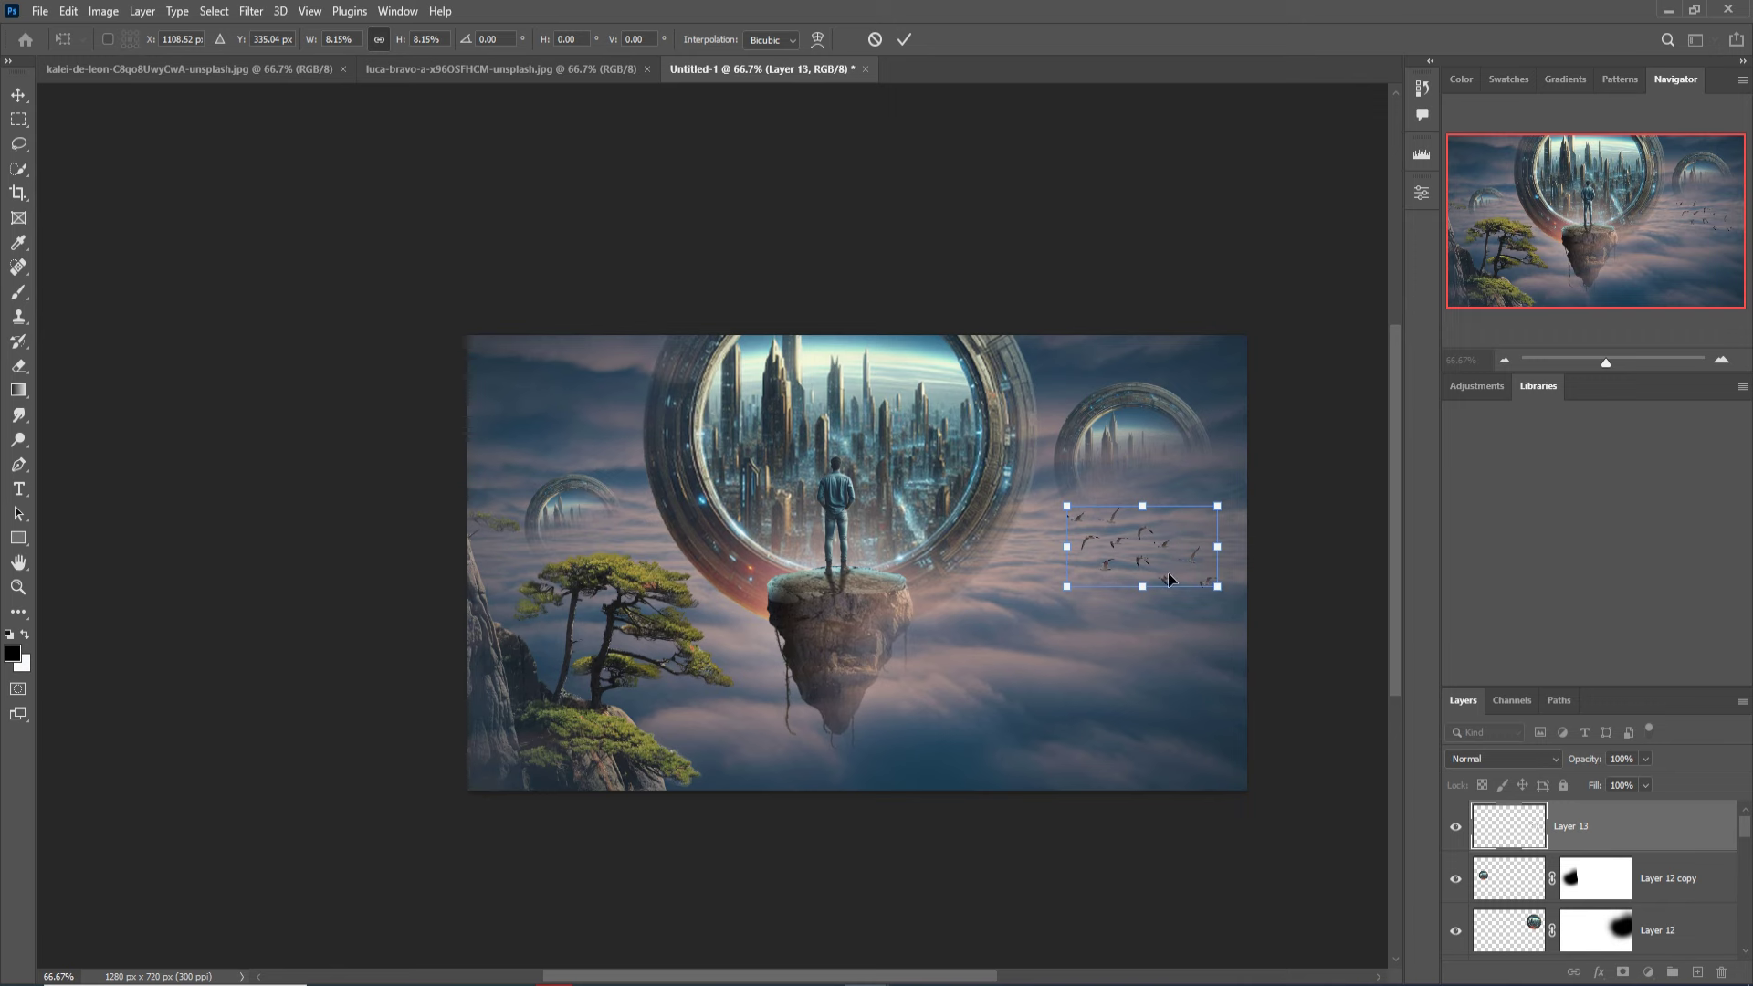
{"action": "left_click", "coordinate": [904, 39]}
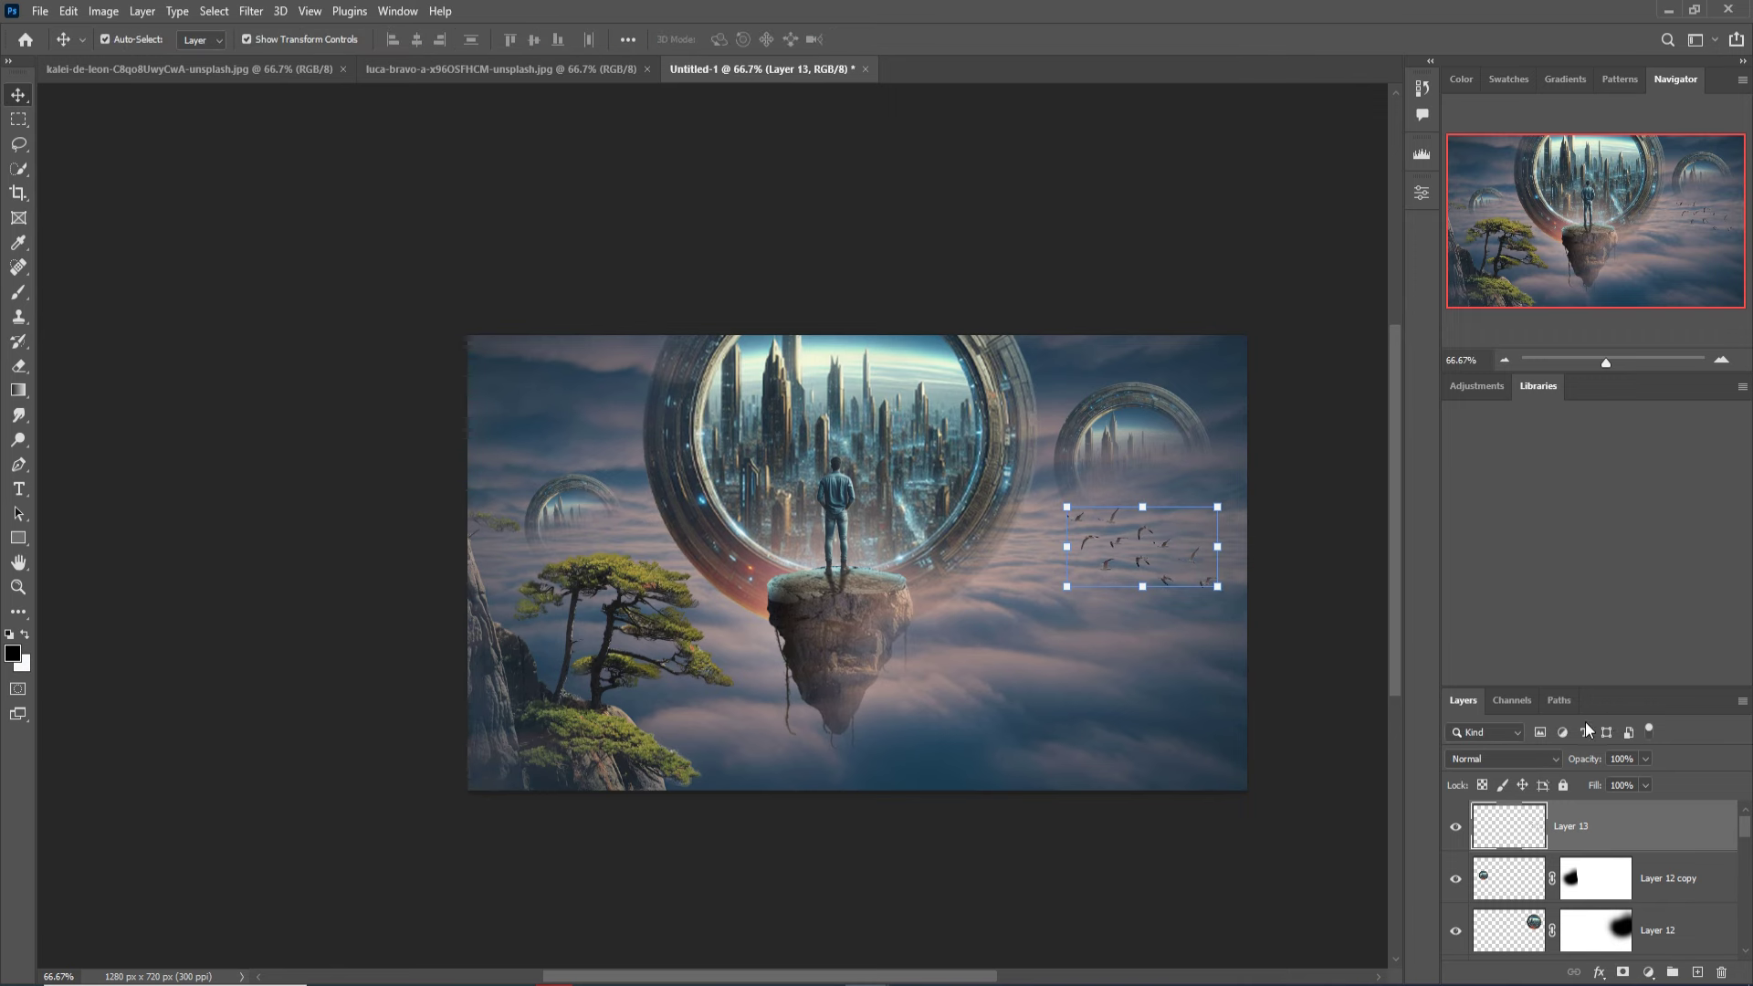
Darken the birds with a clipped Curves 3 adjustment, then add a new empty layer on top.
{"action": "left_click", "coordinate": [1649, 969]}
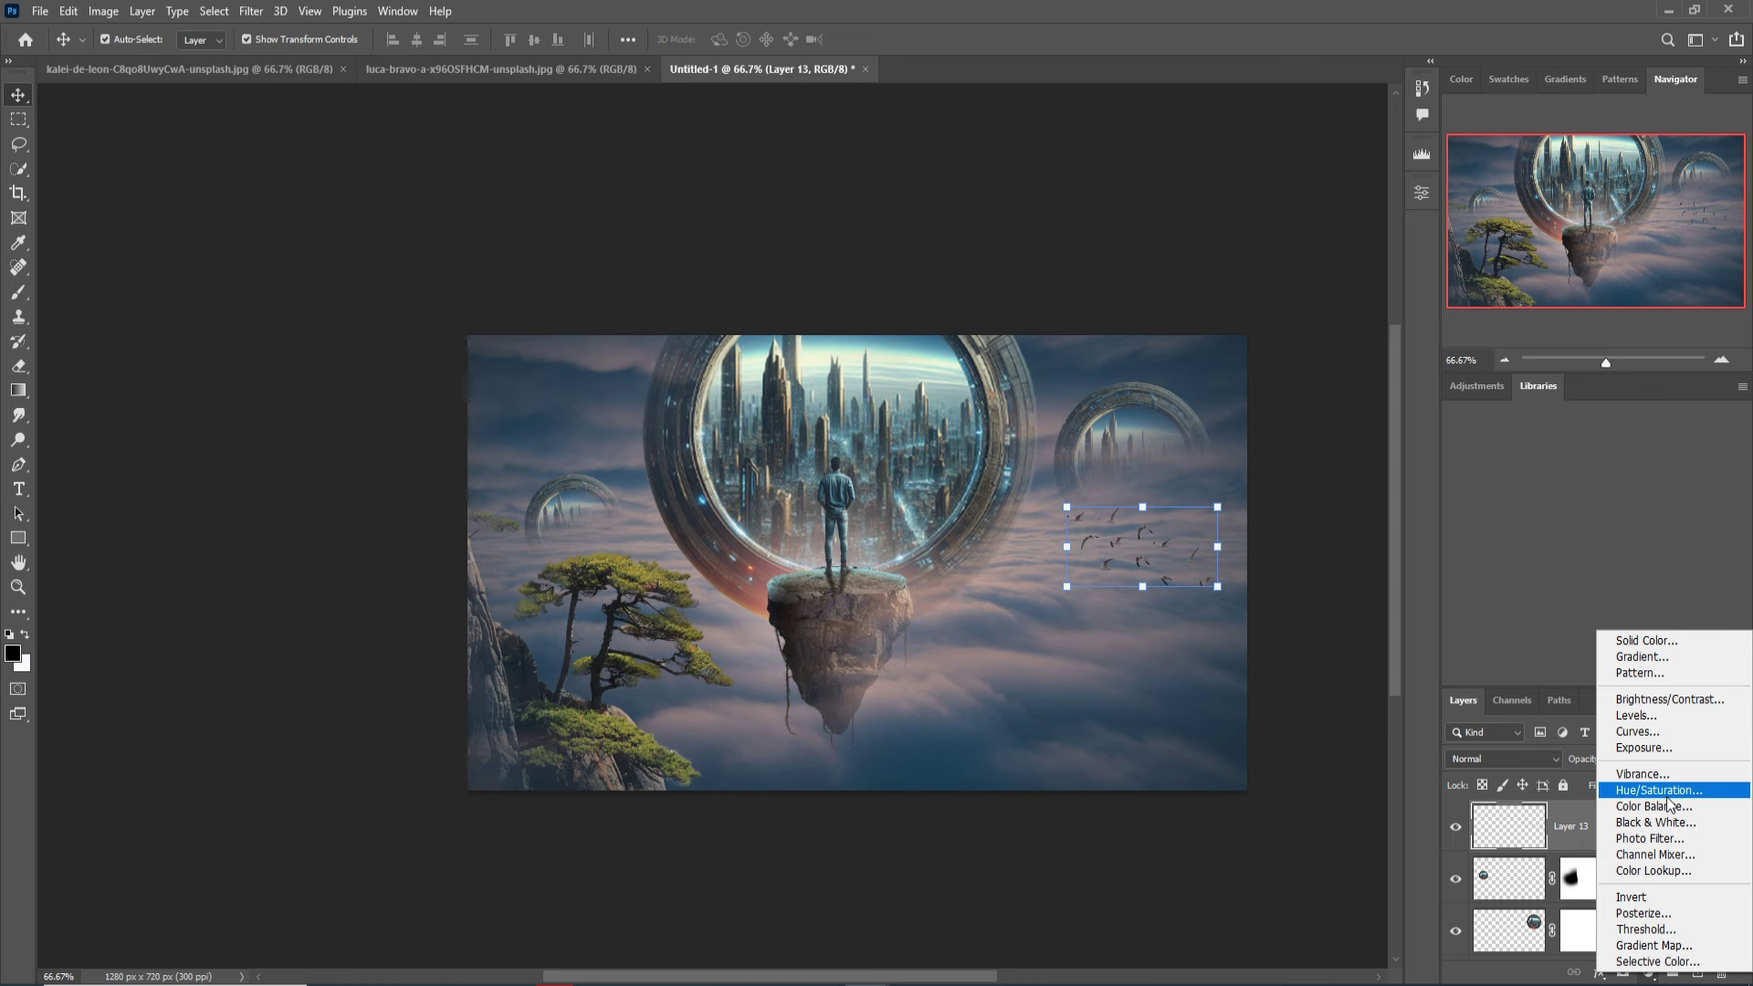
{"action": "left_click", "coordinate": [1654, 733]}
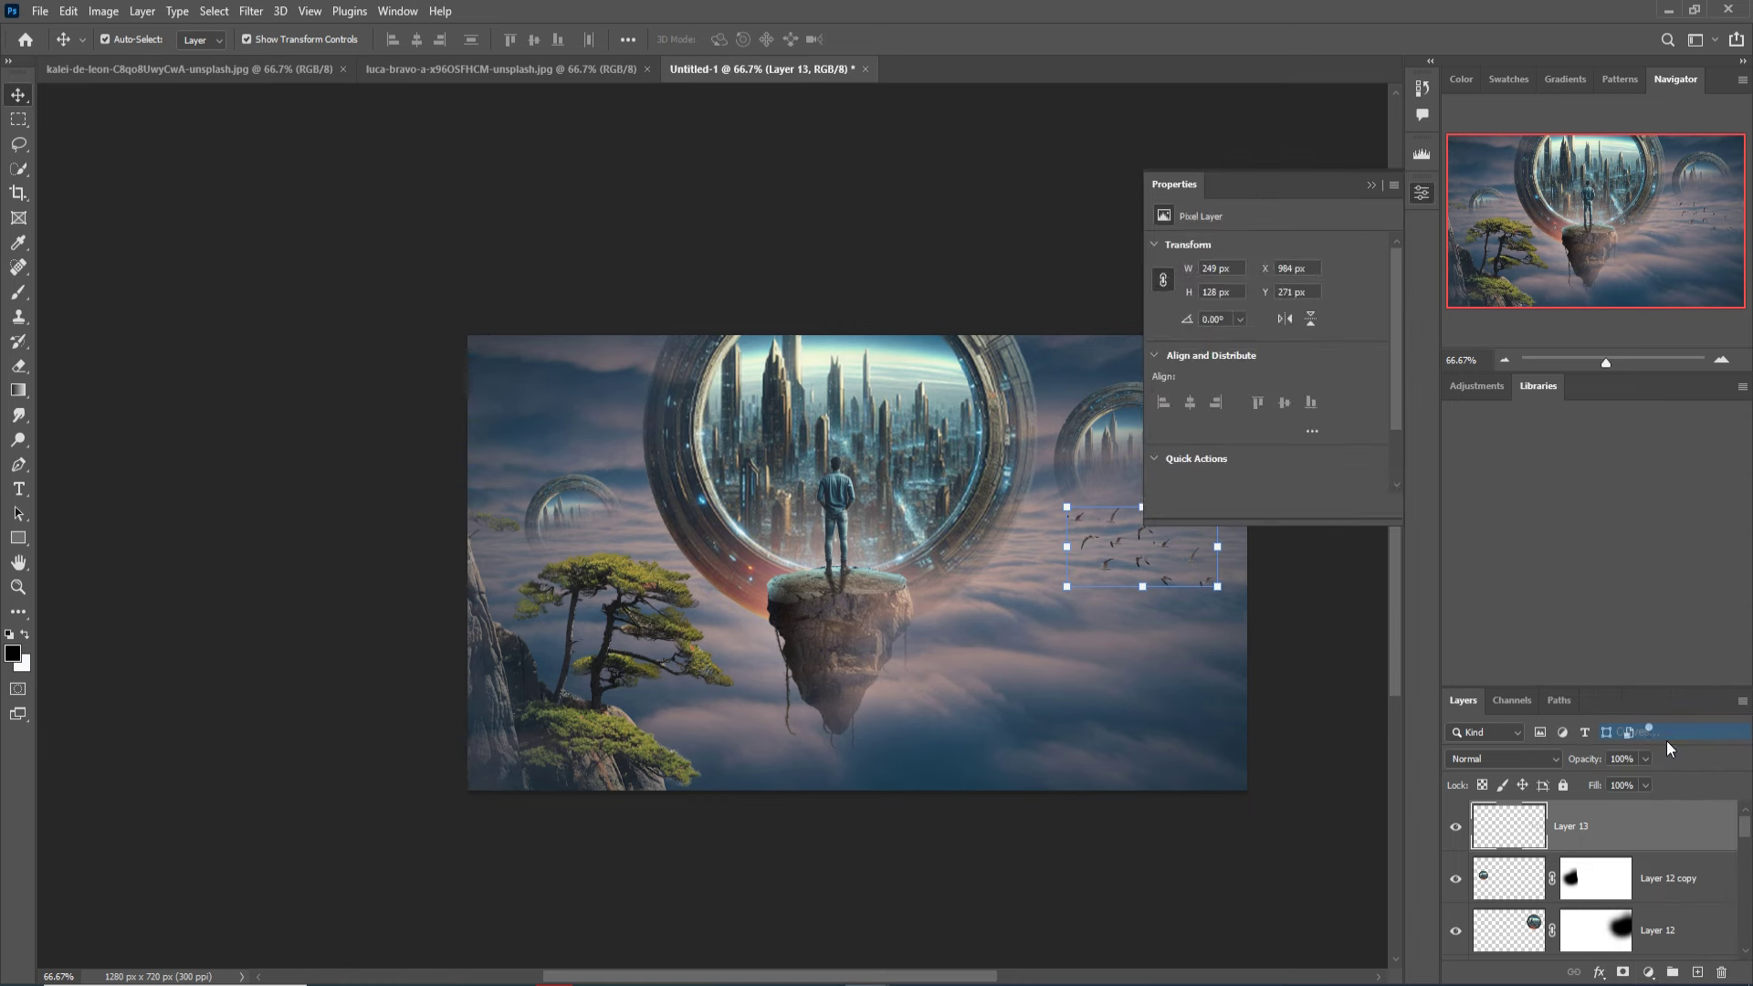
{"action": "left_click", "coordinate": [1267, 507]}
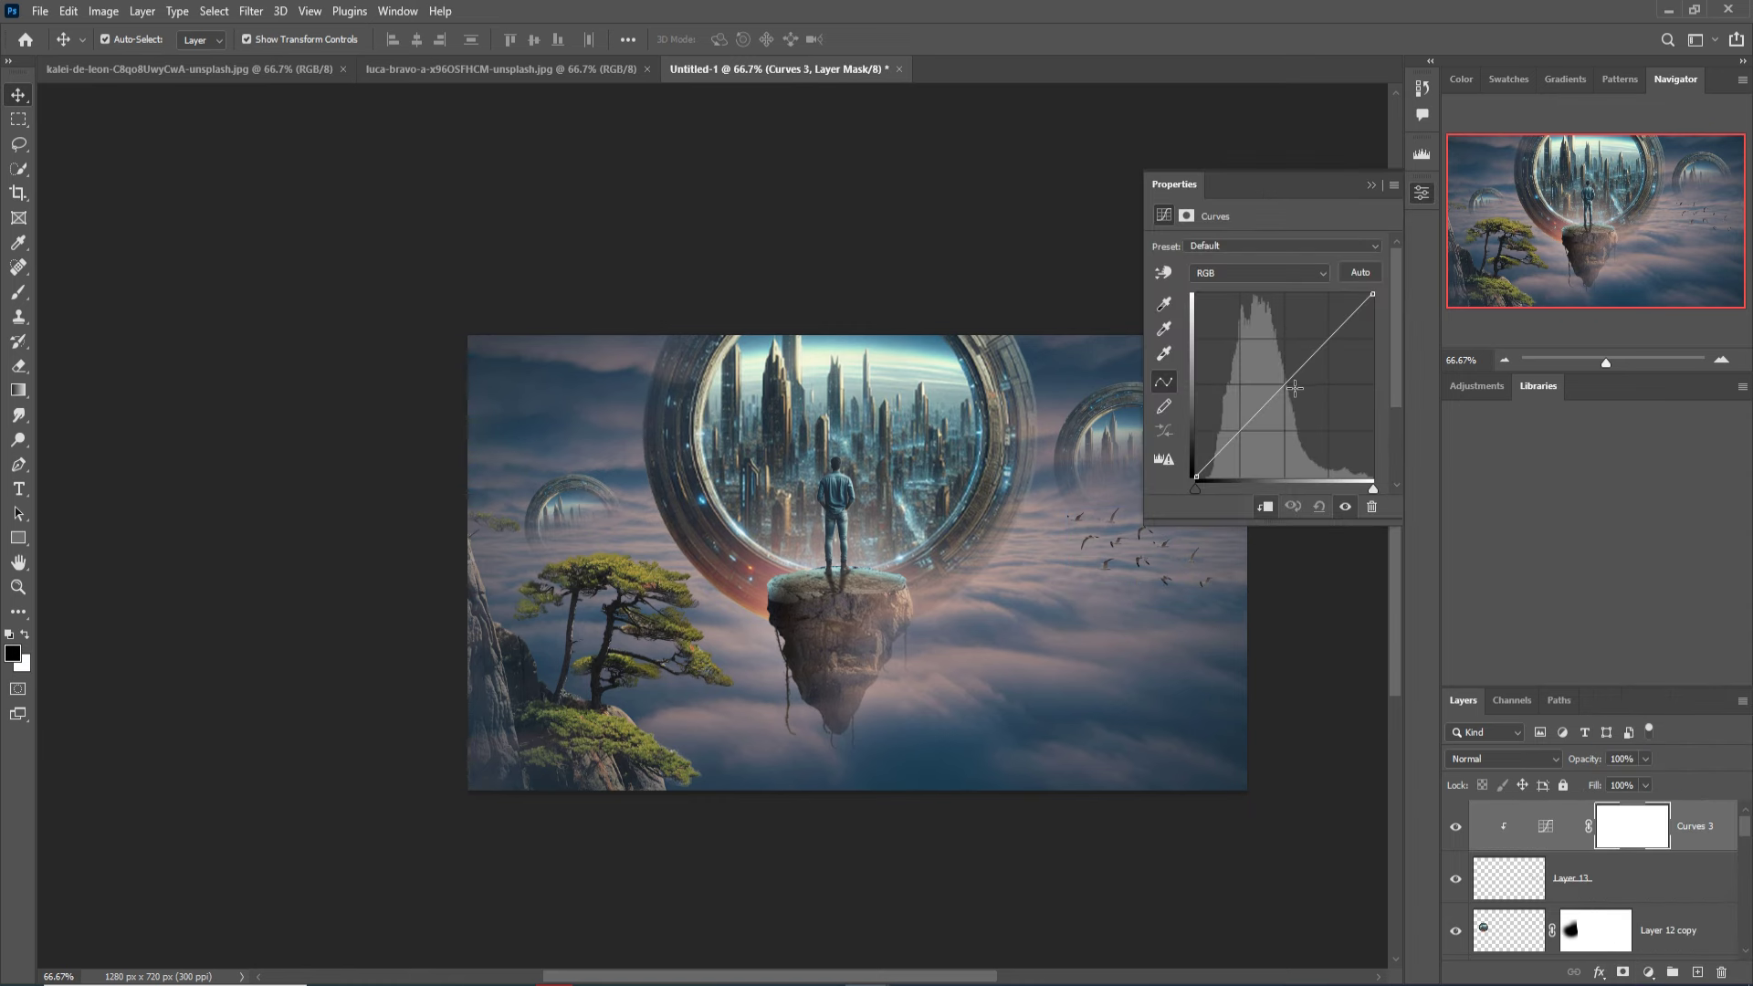
{"action": "left_click_drag", "start_coordinate": [1295, 388], "coordinate": [1312, 402]}
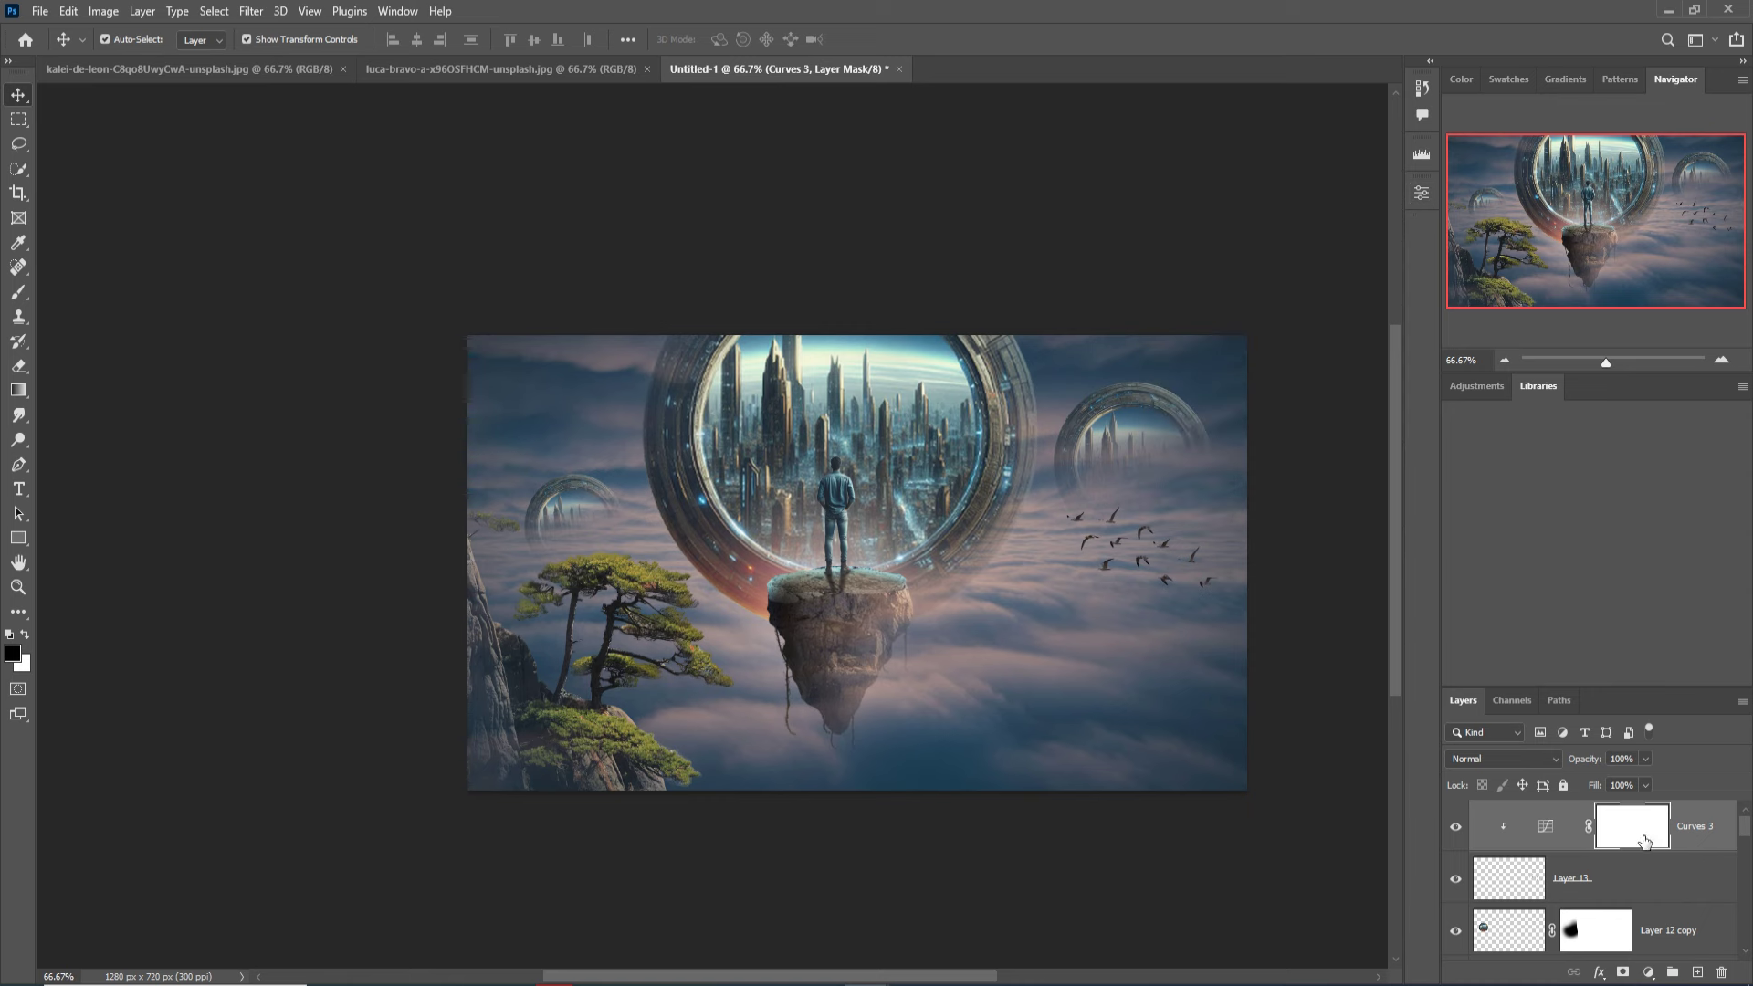
{"action": "left_click", "coordinate": [1545, 825]}
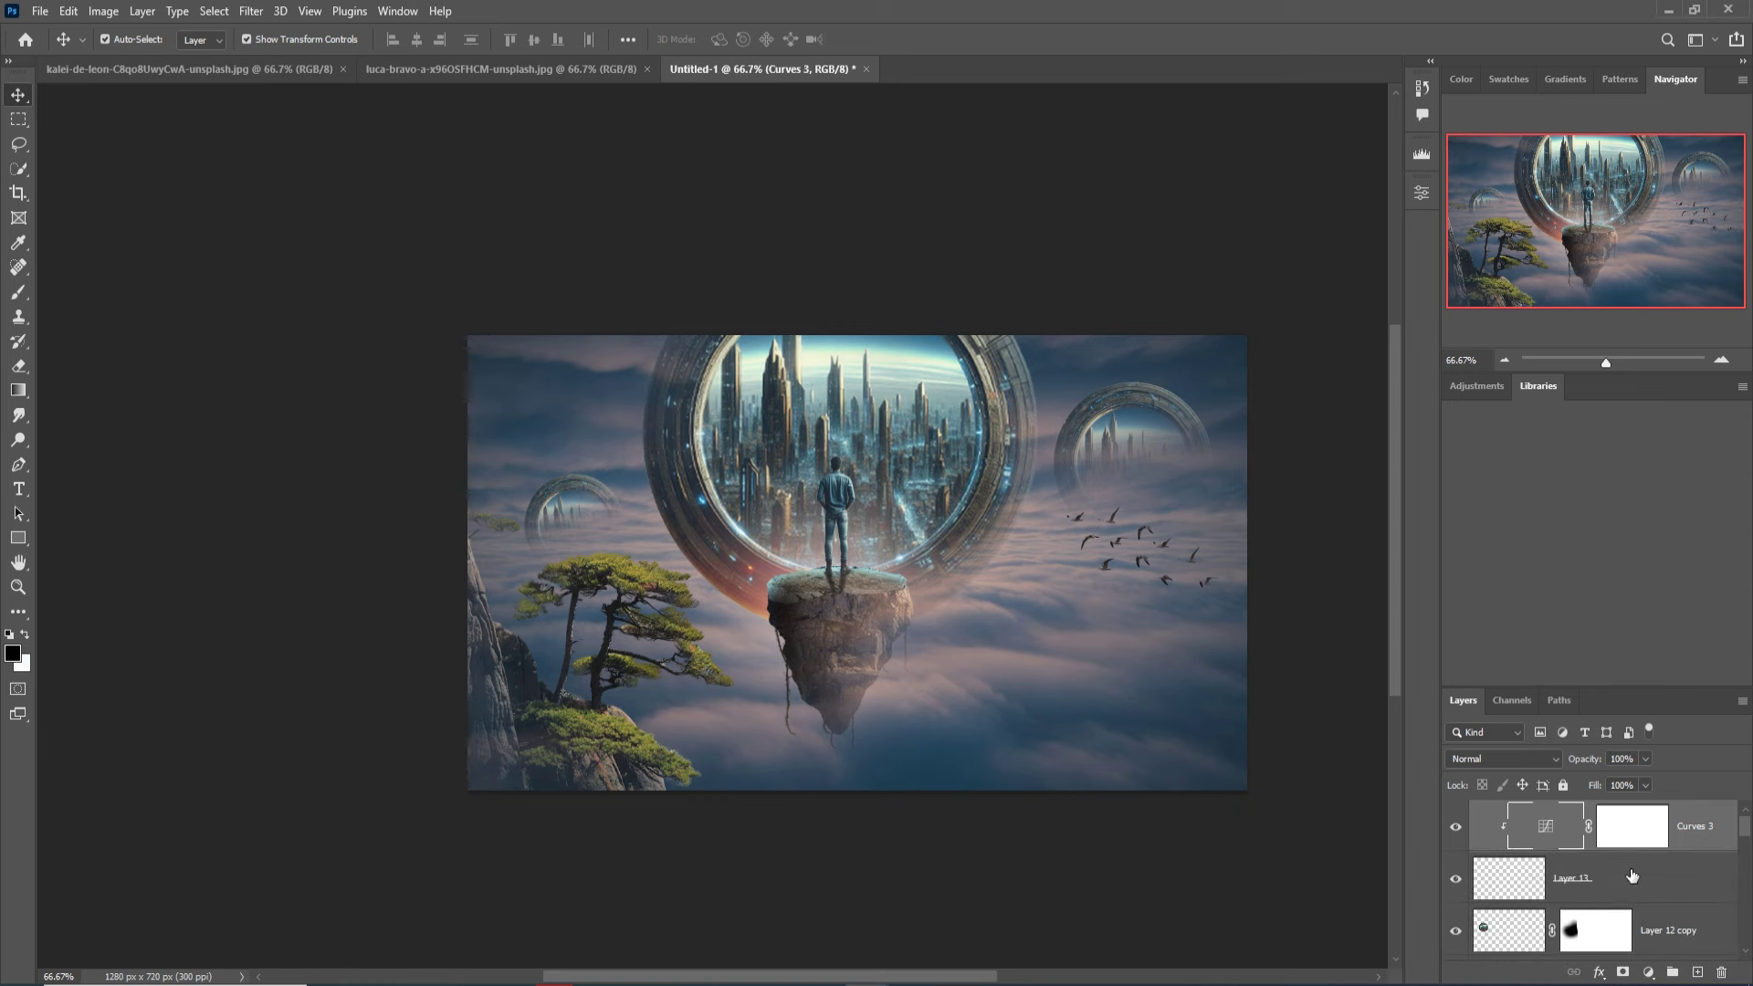
{"action": "left_click", "coordinate": [1714, 817]}
{"action": "key", "text": "ctrl+shift+alt+n"}
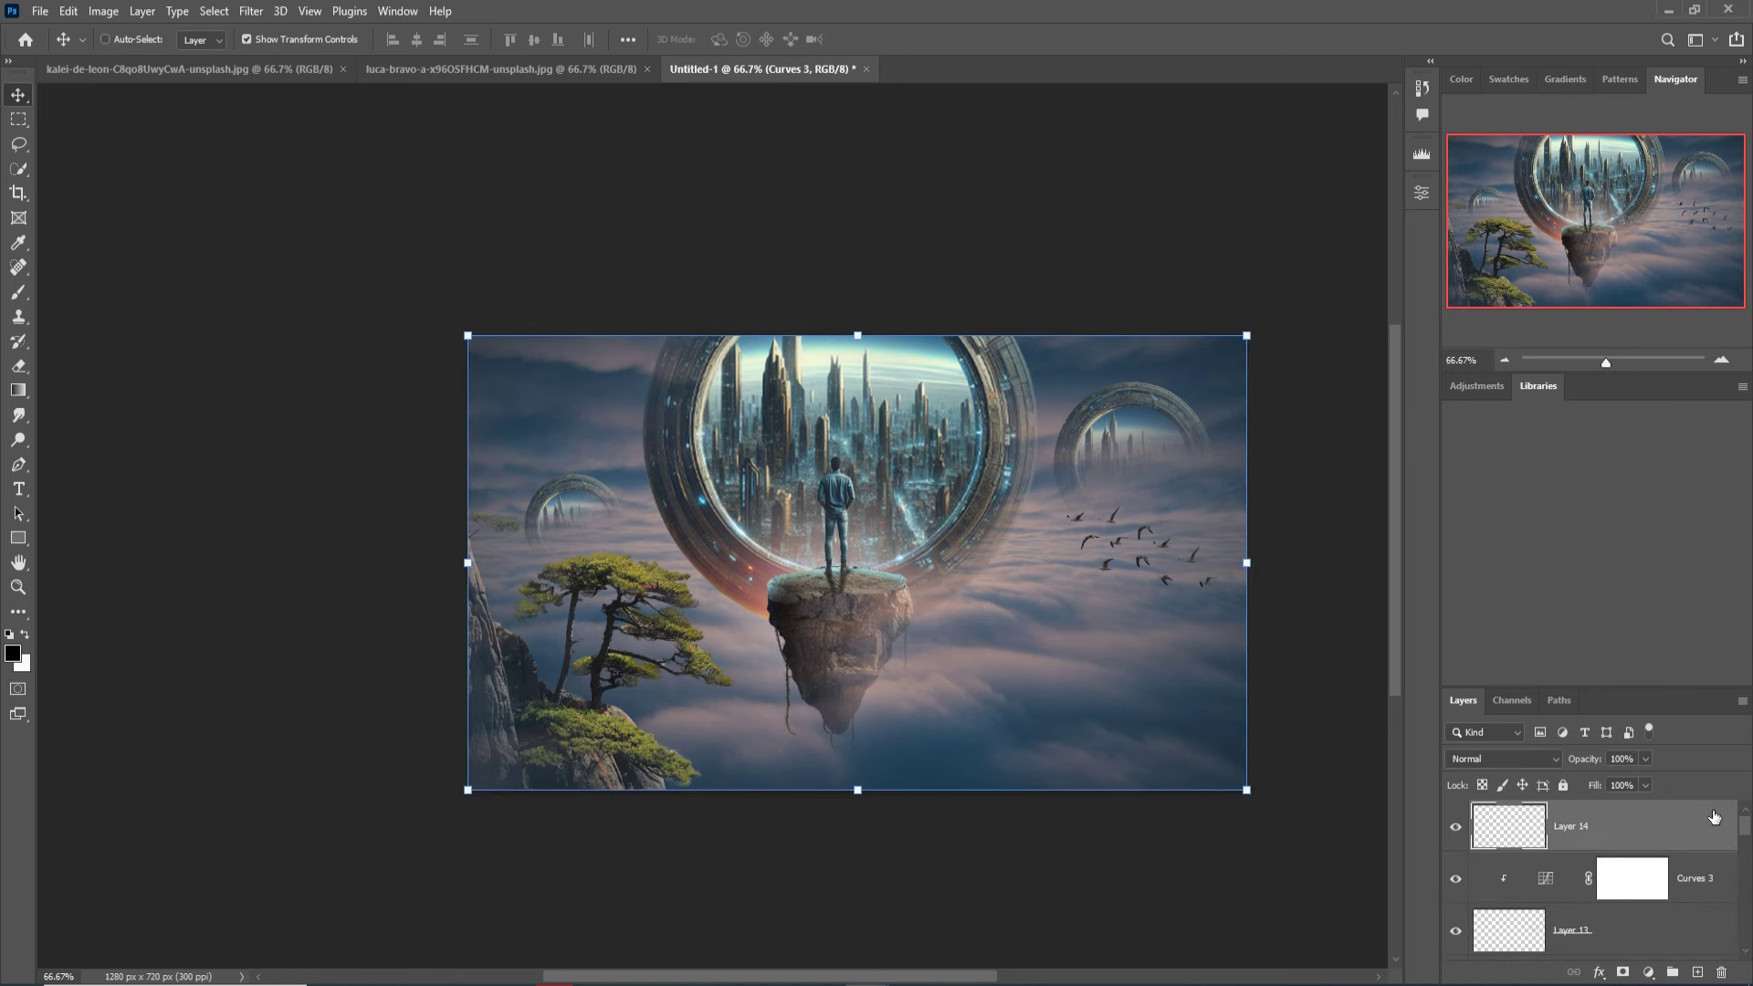
Stamp a merged copy of all visible layers into Layer 14 and convert it to a smart object.
{"action": "key", "text": "ctrl+shift+alt+e"}
{"action": "right_click", "coordinate": [1714, 817]}
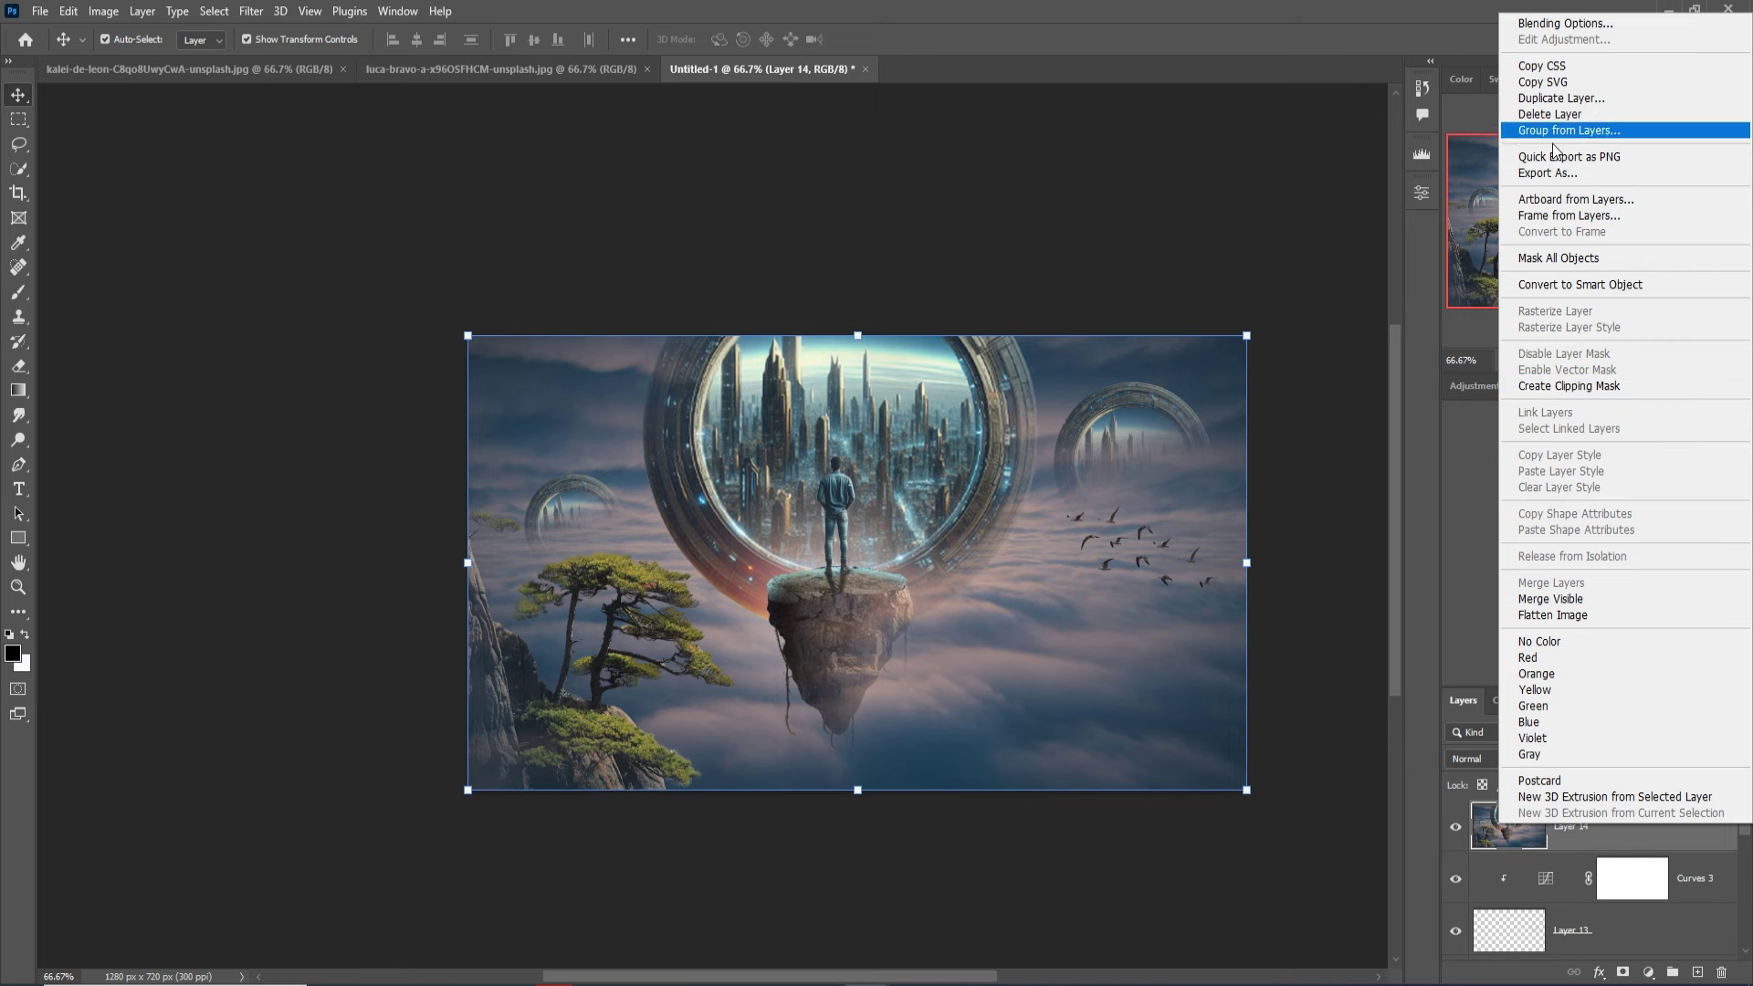
{"action": "left_click", "coordinate": [1502, 837]}
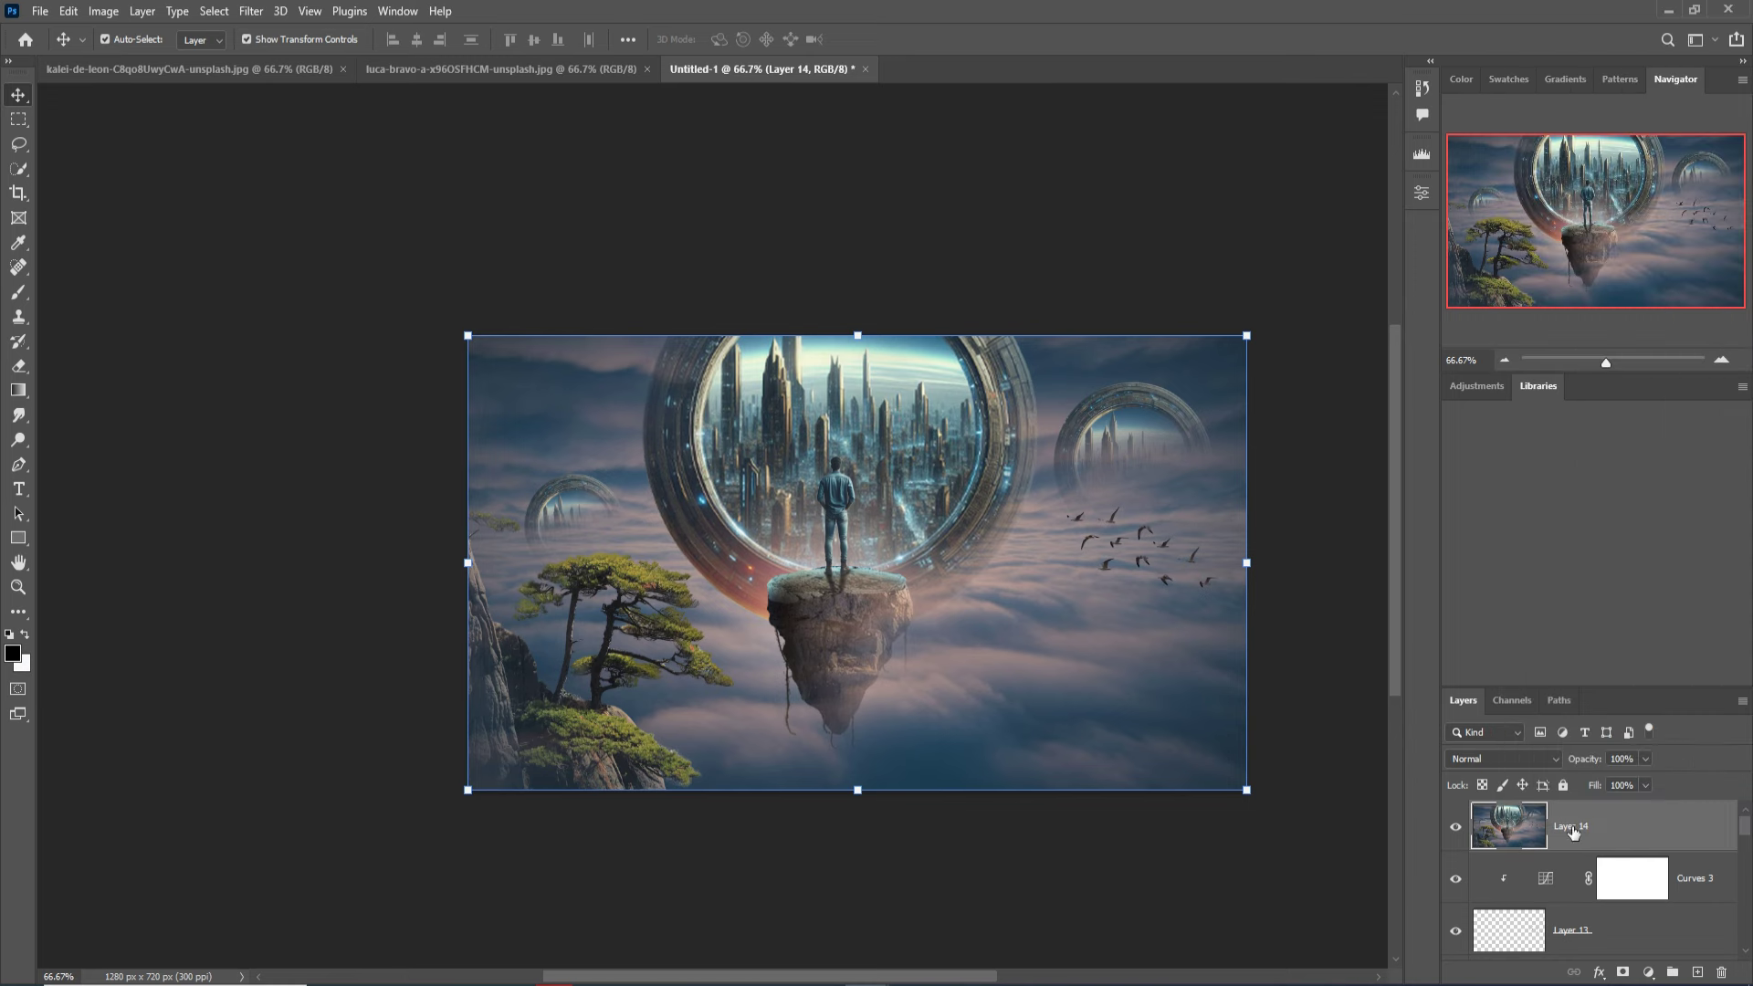
{"action": "right_click", "coordinate": [1572, 831]}
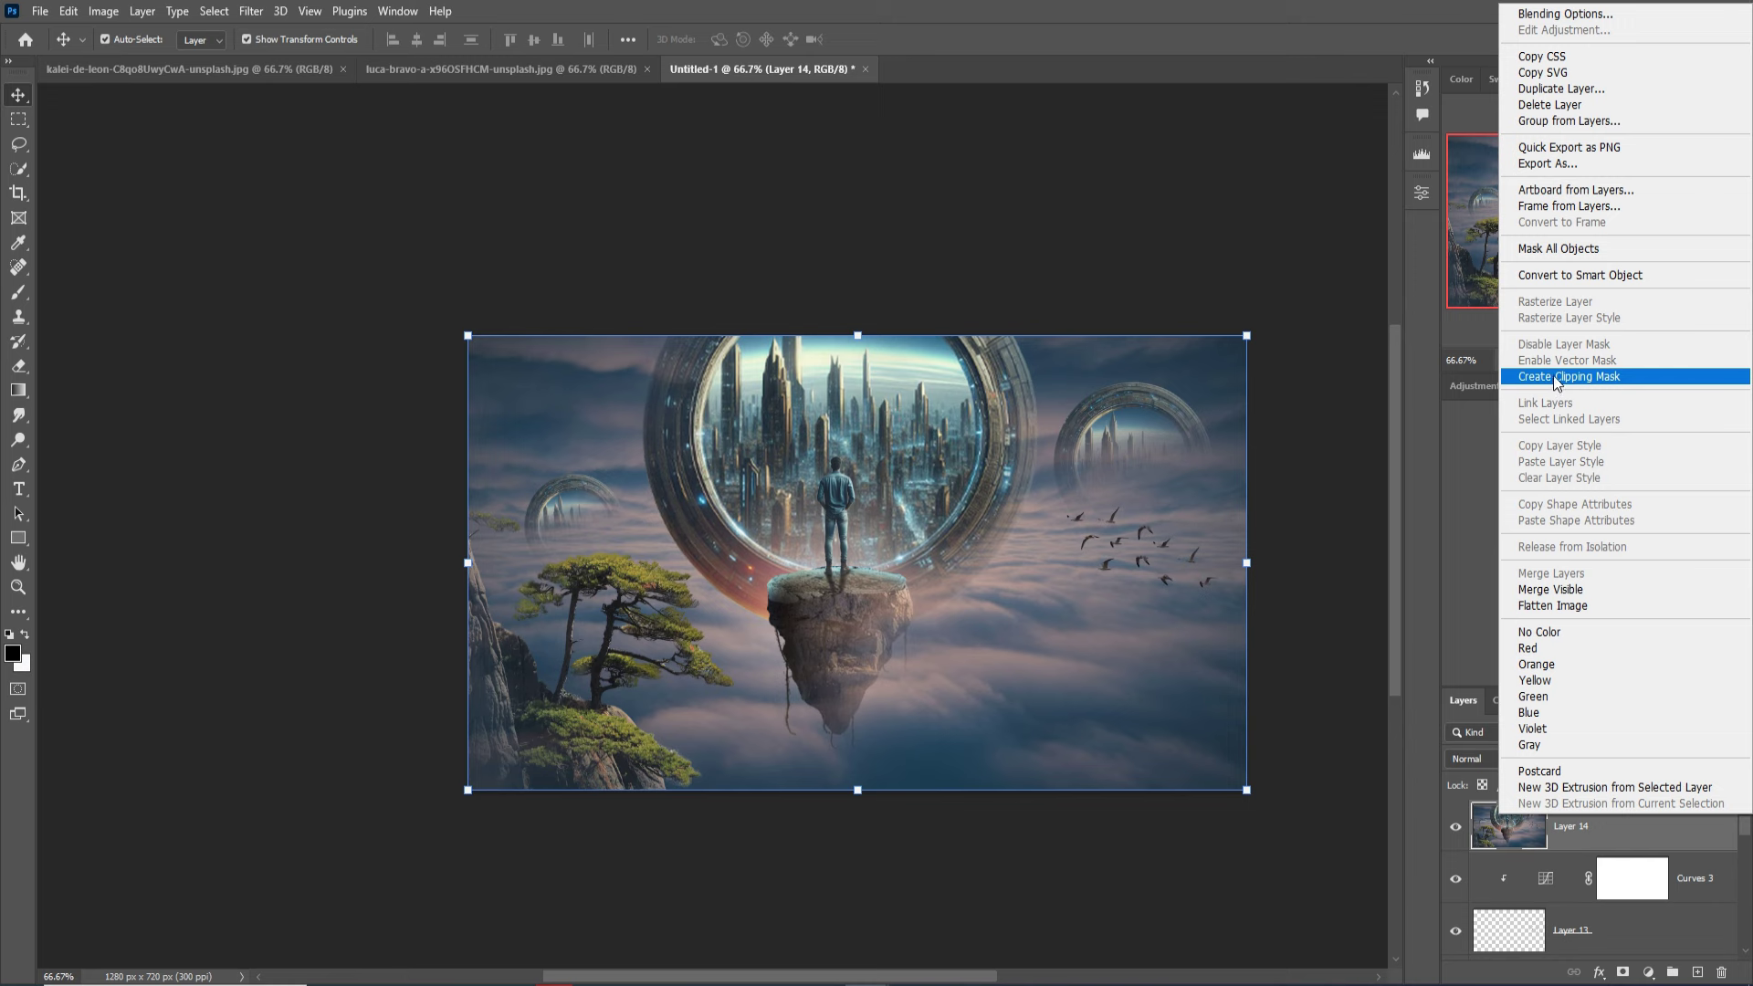
{"action": "left_click", "coordinate": [1569, 275]}
Apply a Camera Raw filter: vignette -12, saturation +15, warm highlights and blue-tinted shadows.
{"action": "left_click", "coordinate": [251, 11]}
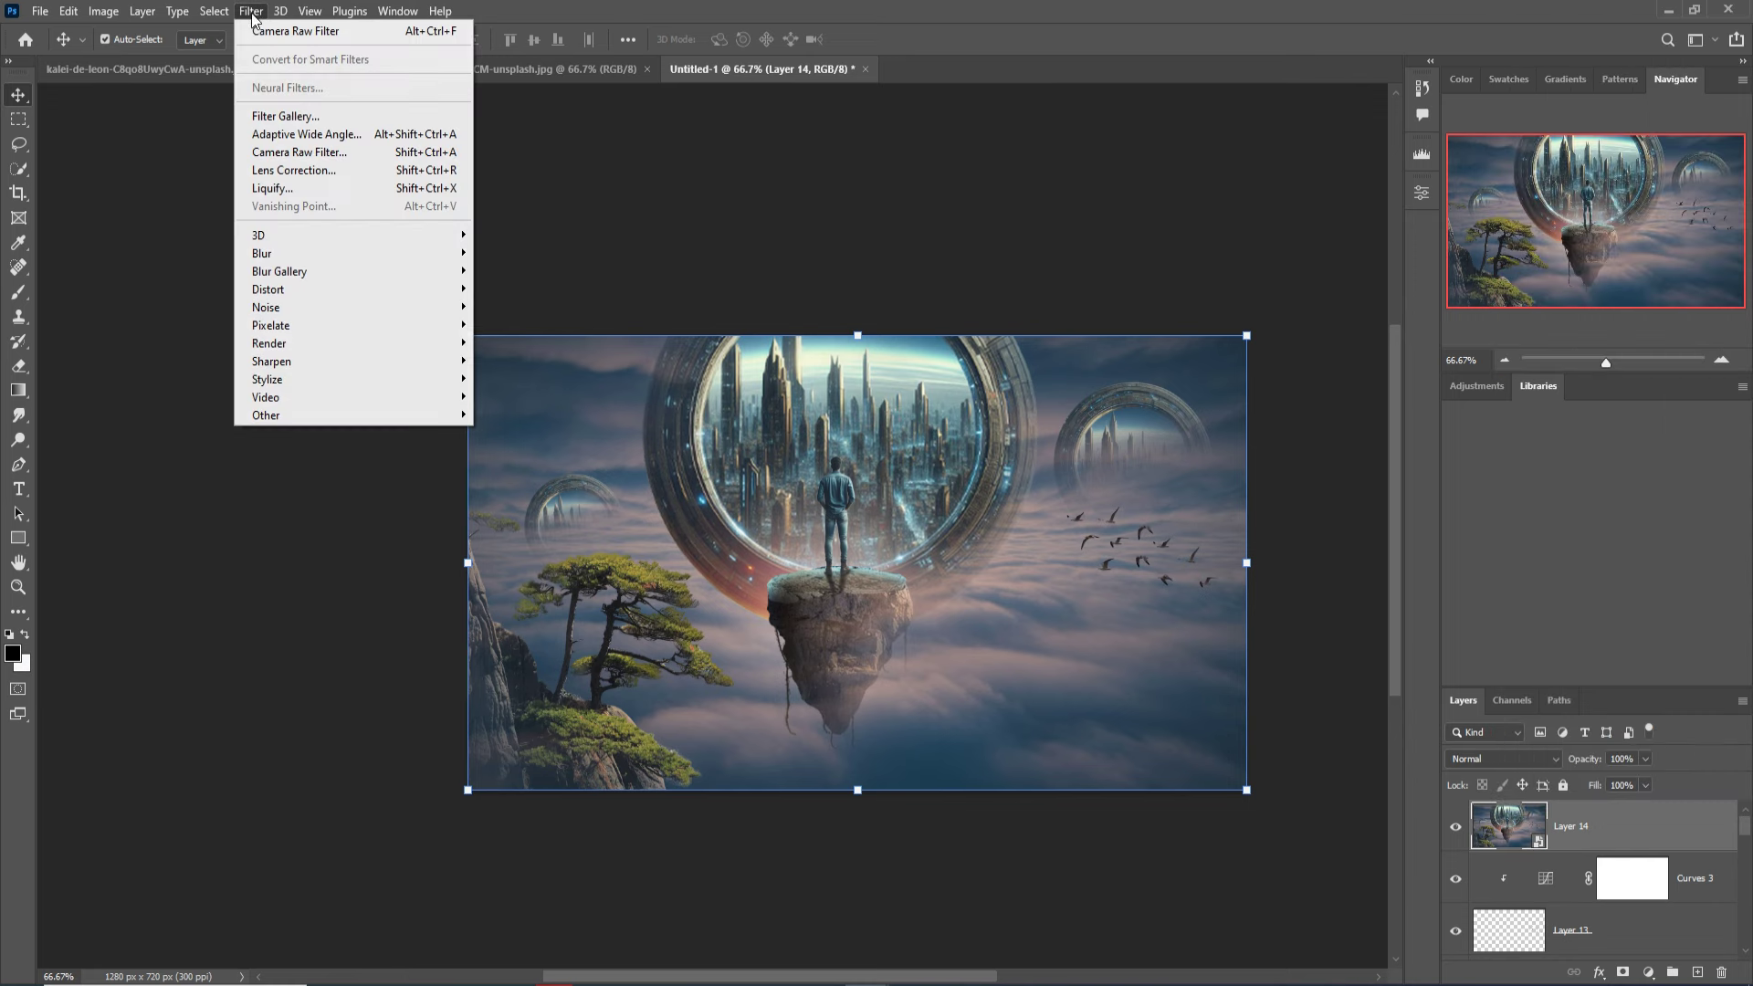
{"action": "left_click", "coordinate": [302, 151]}
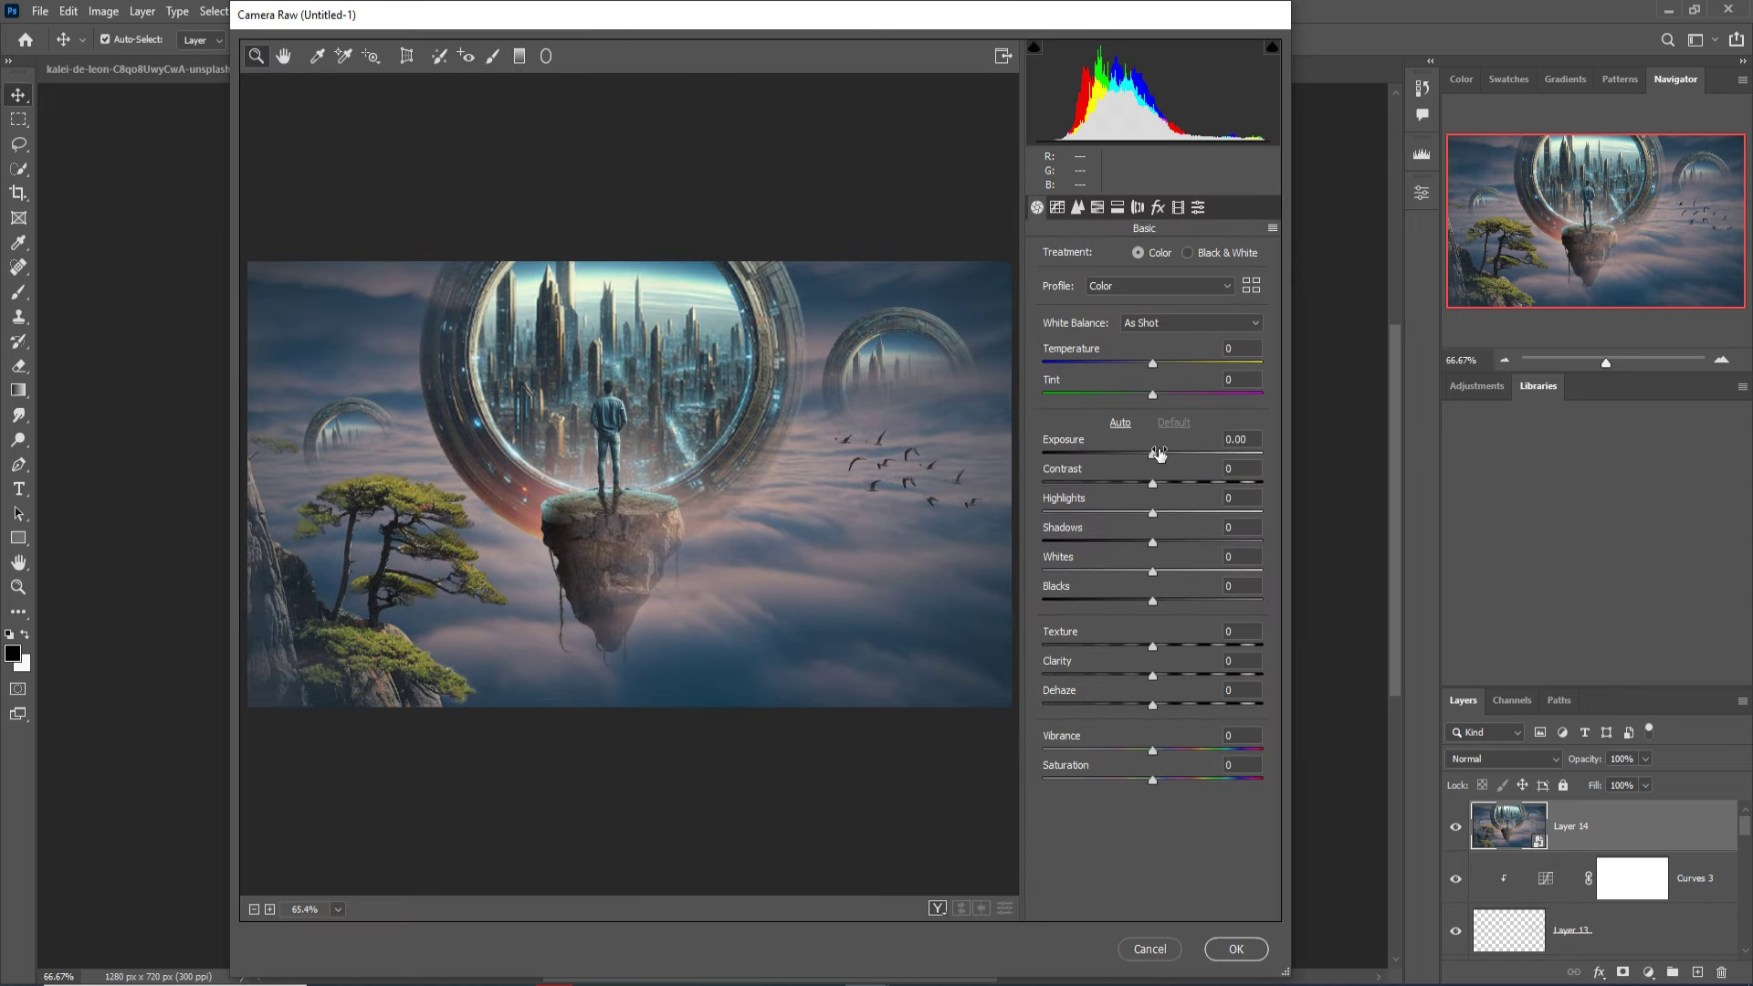
{"action": "left_click", "coordinate": [1158, 207]}
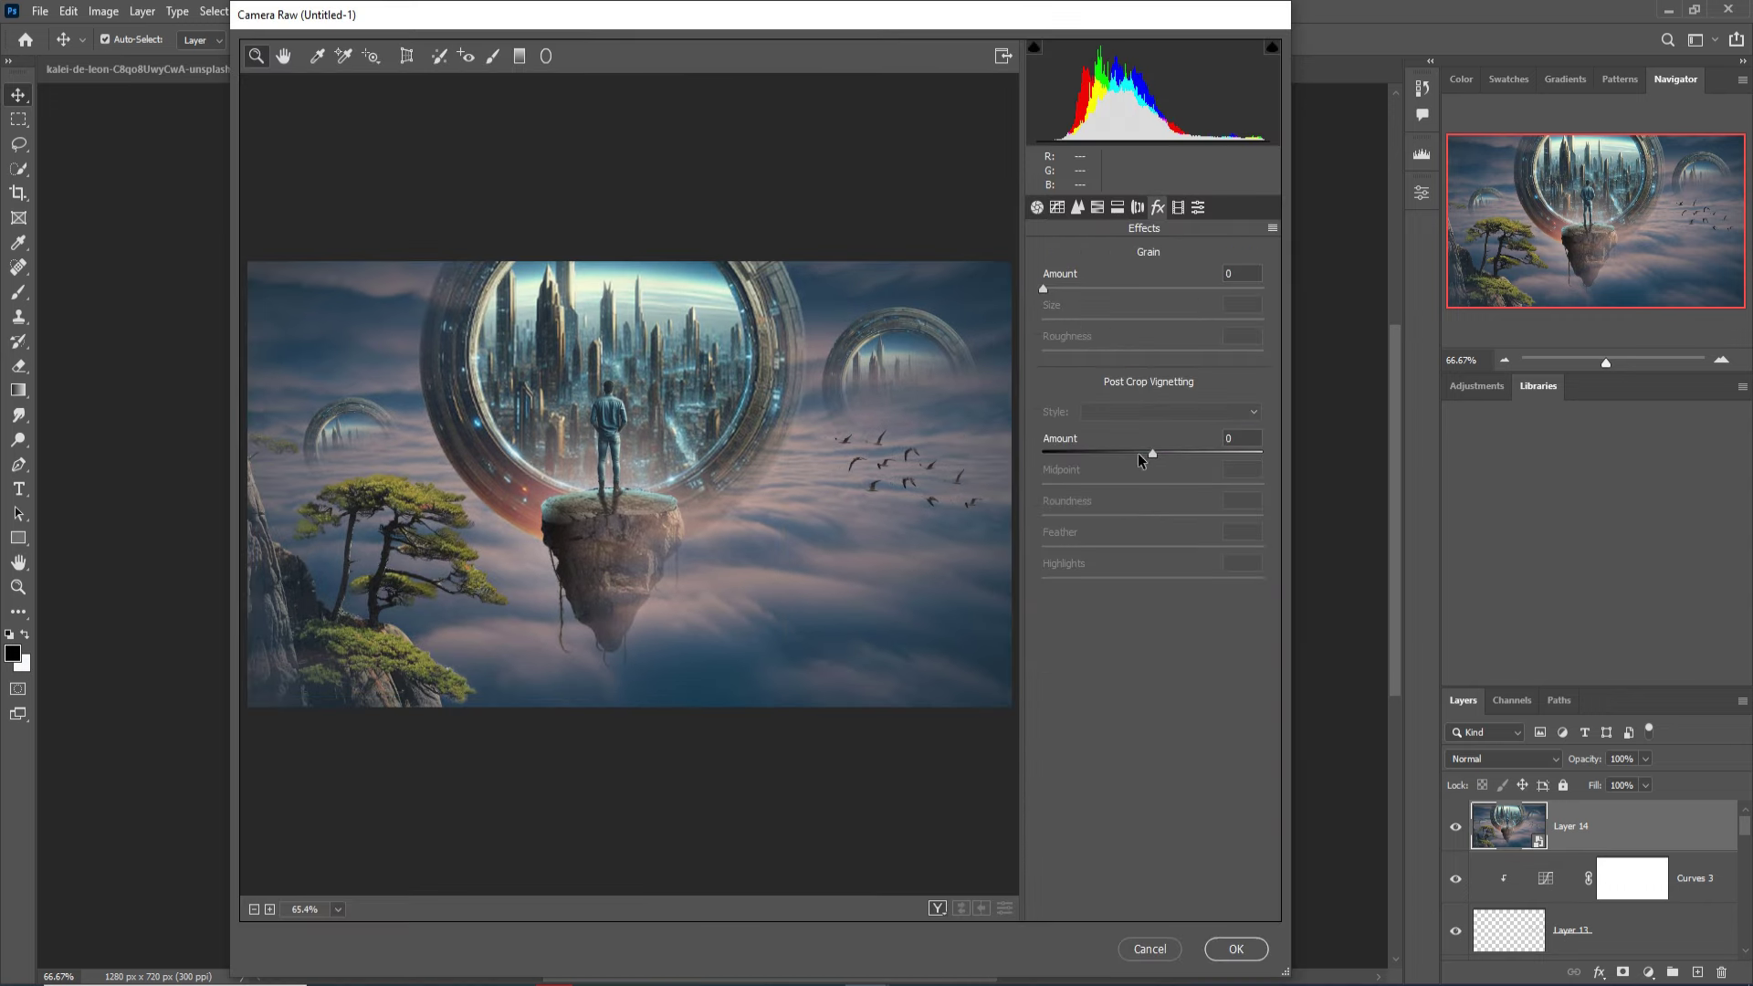
{"action": "left_click_drag", "start_coordinate": [1154, 454], "coordinate": [1138, 460]}
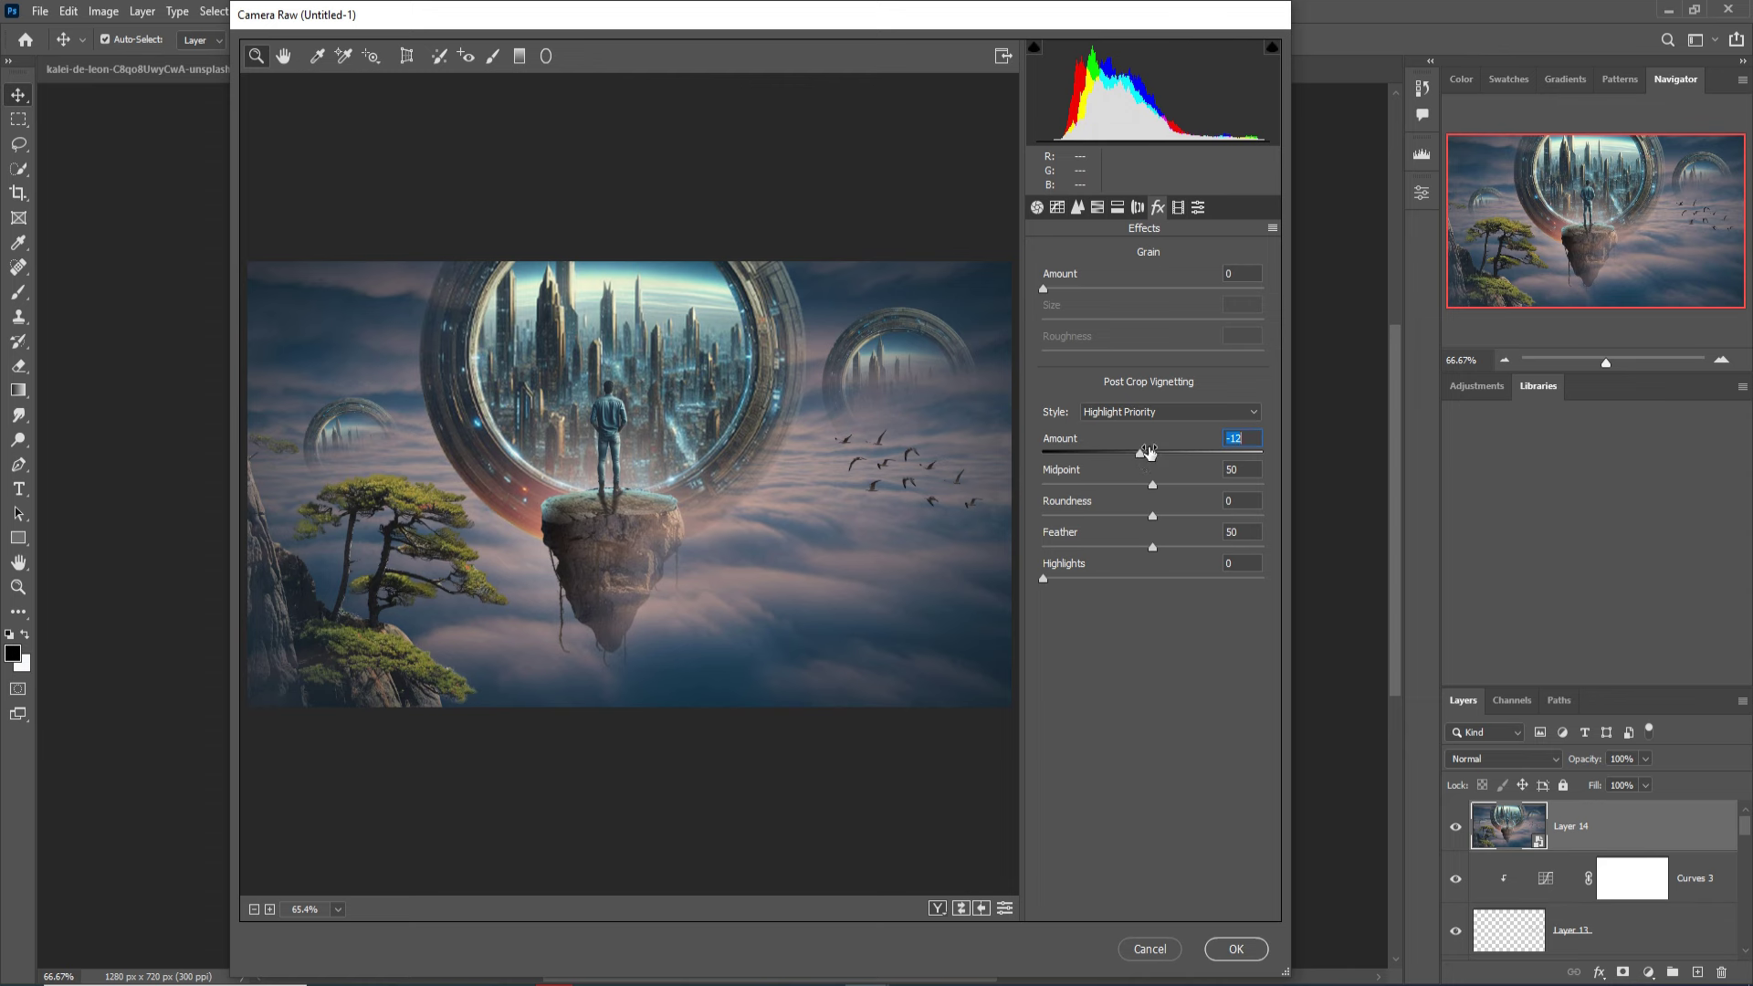
{"action": "left_click", "coordinate": [1059, 207]}
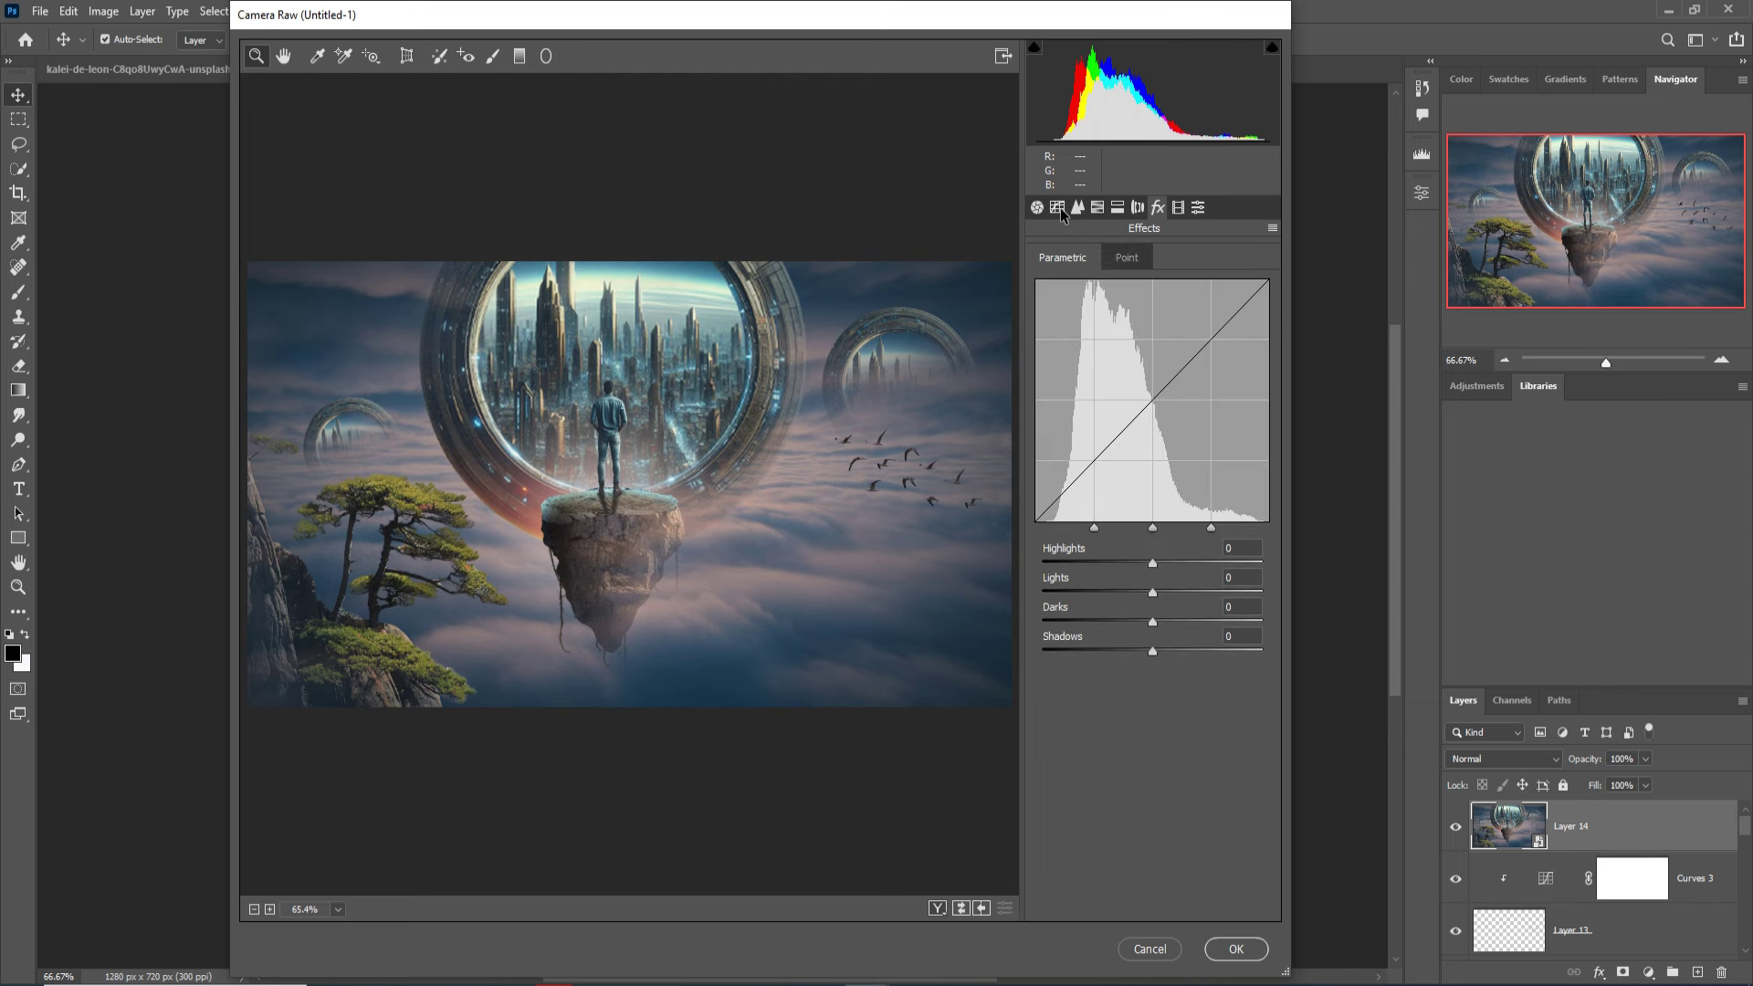
{"action": "left_click_drag", "start_coordinate": [1154, 780], "coordinate": [1168, 780]}
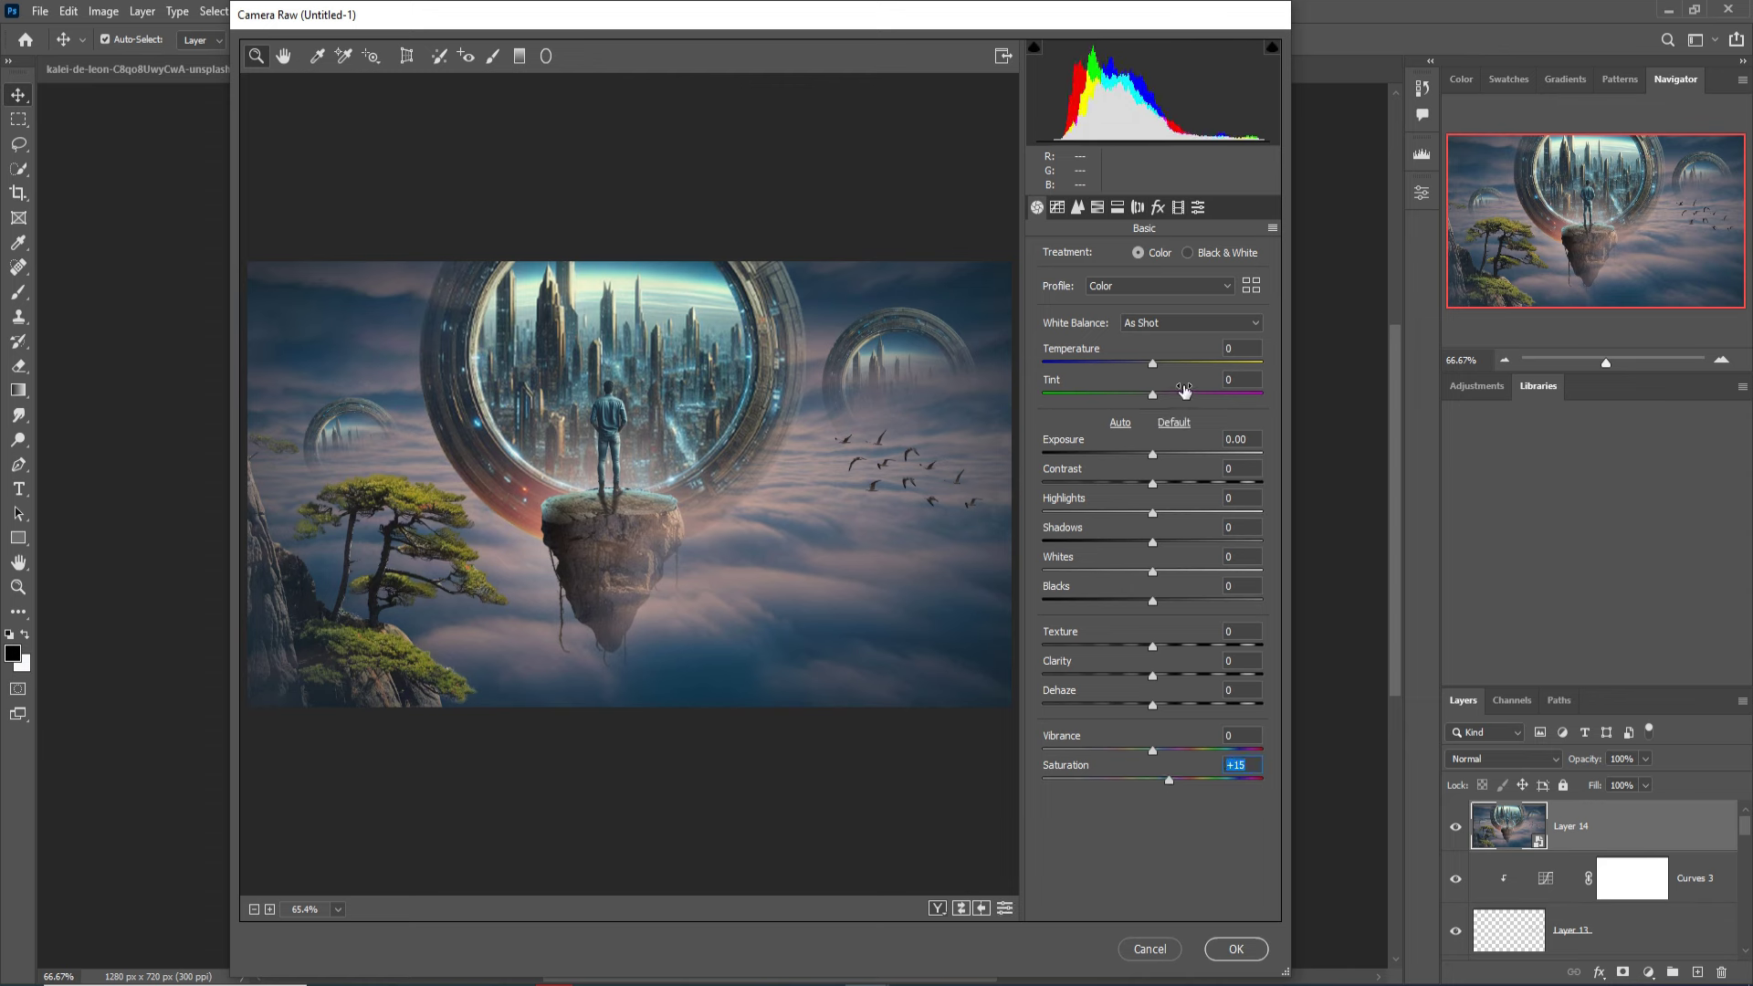
{"action": "left_click", "coordinate": [1117, 215]}
{"action": "mouse_move", "coordinate": [1045, 283]}
{"action": "left_mouse_down"}
{"action": "mouse_move", "coordinate": [1075, 283]}
{"action": "mouse_move", "coordinate": [1062, 316]}
{"action": "left_mouse_up"}
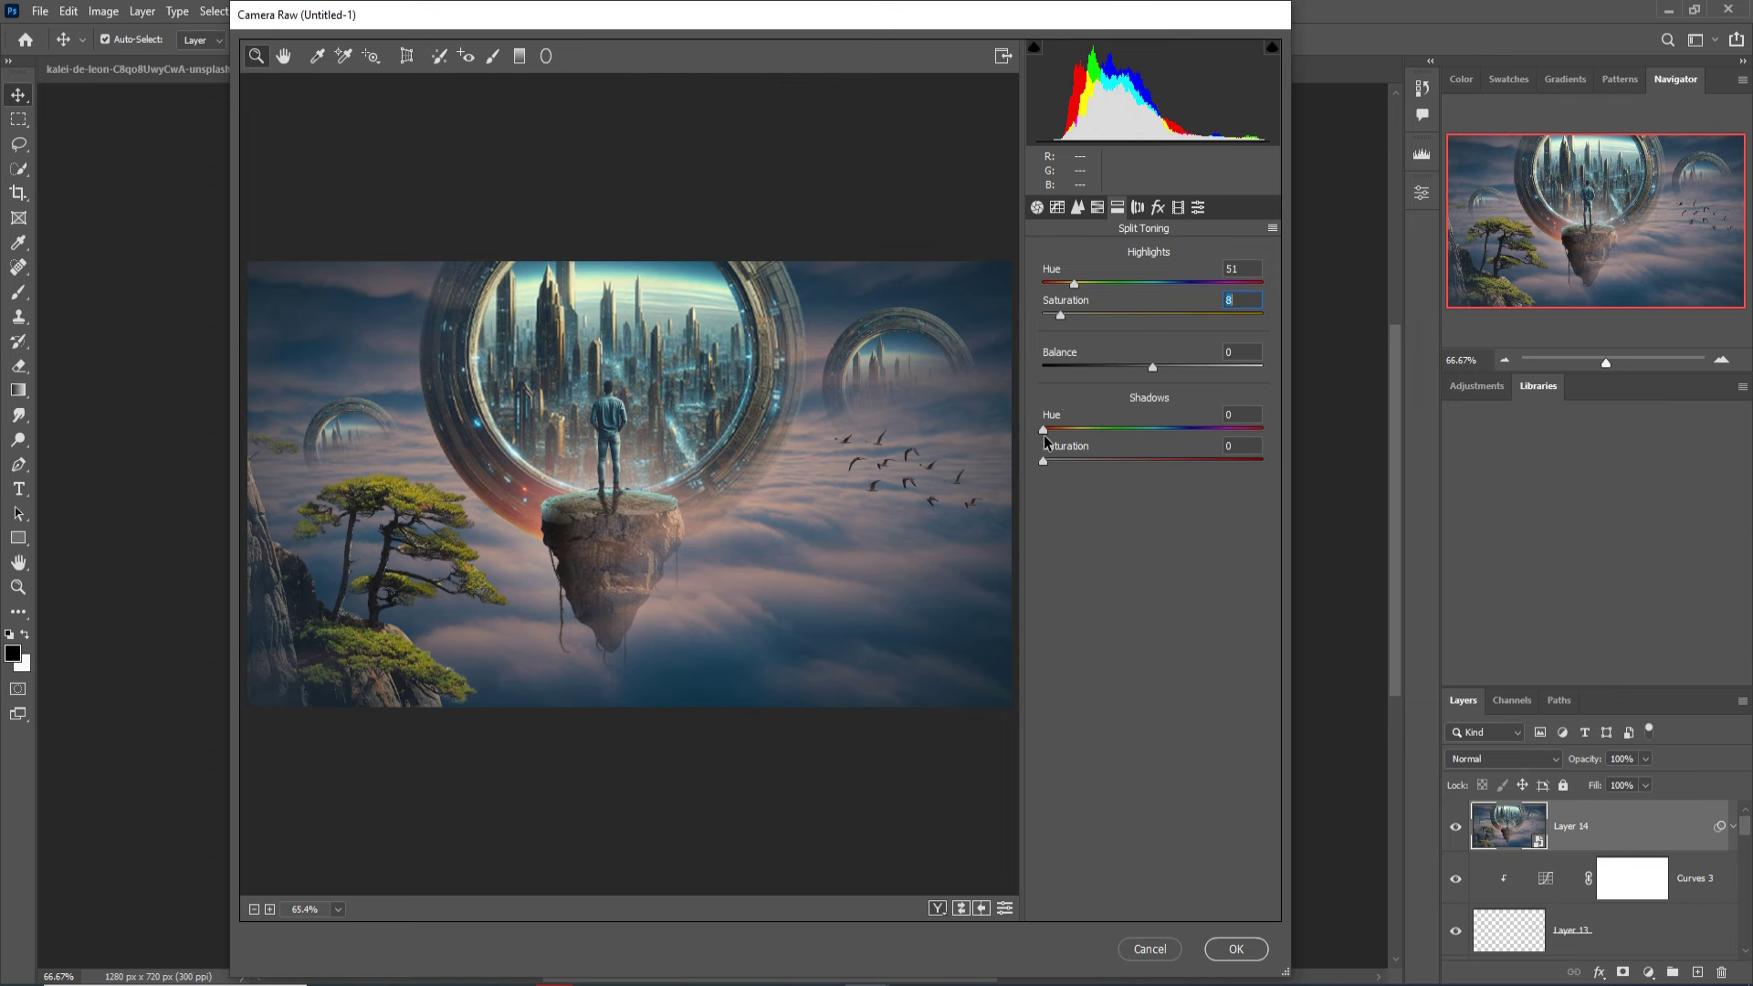
{"action": "left_click_drag", "start_coordinate": [1044, 435], "coordinate": [1166, 436]}
{"action": "left_click_drag", "start_coordinate": [1043, 460], "coordinate": [1057, 462]}
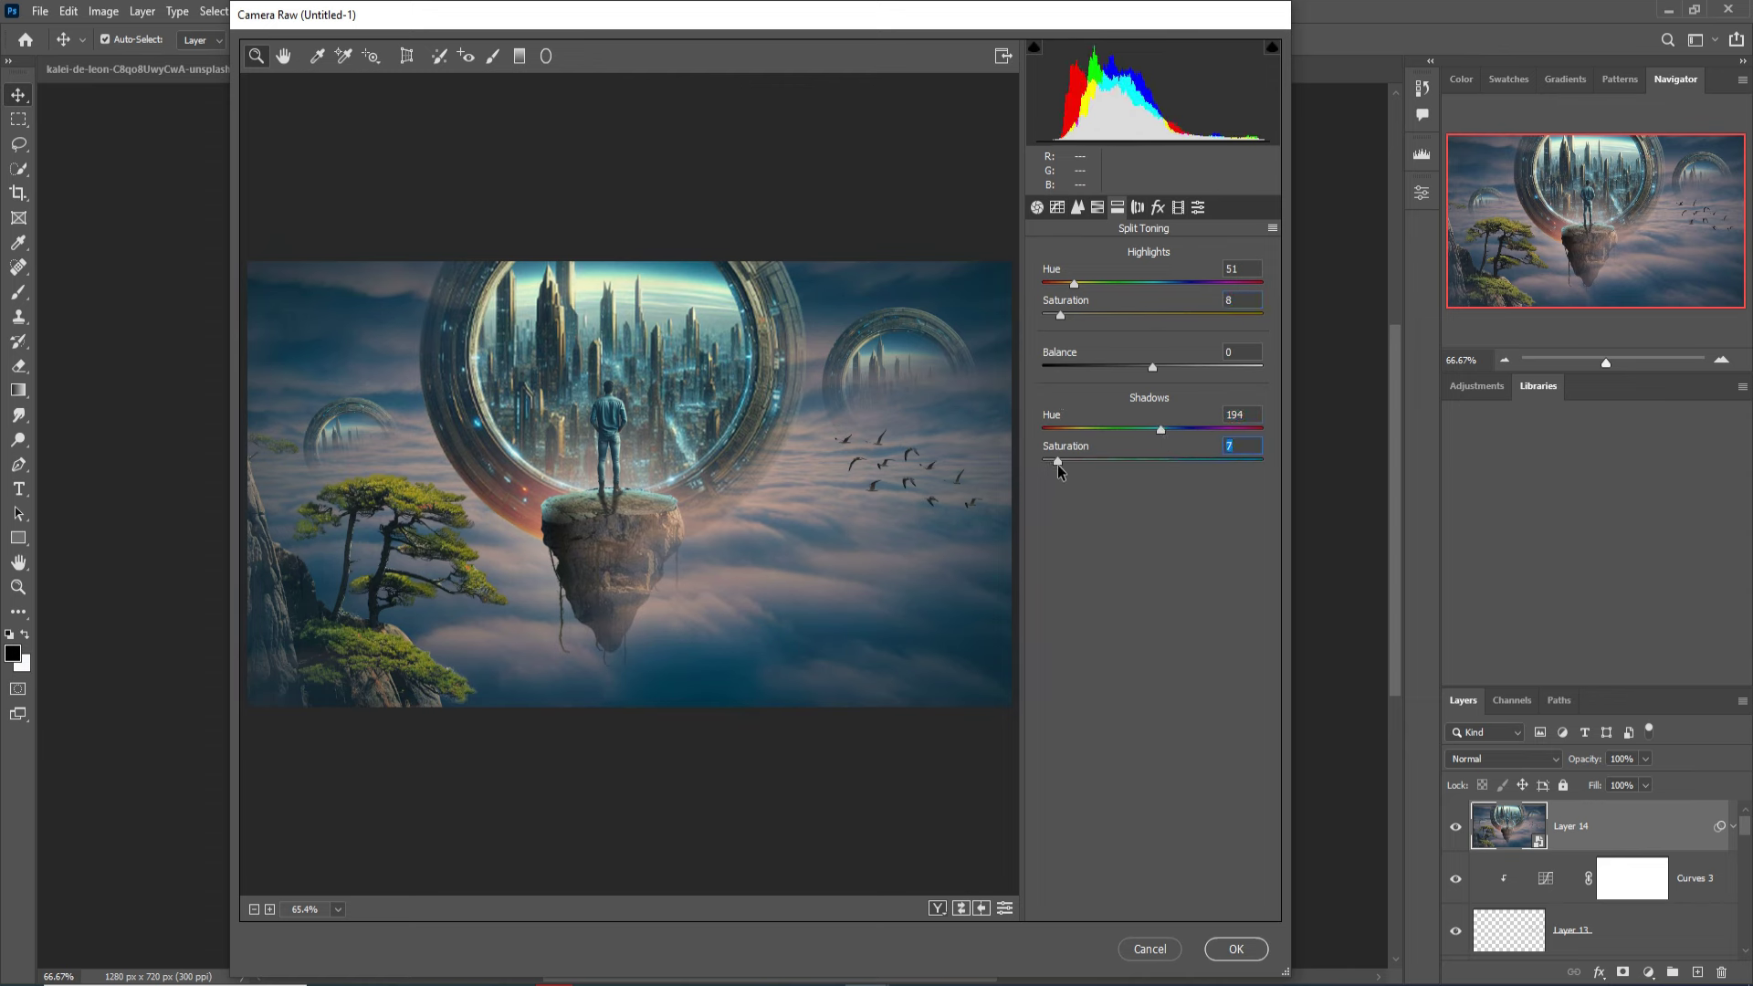
{"action": "left_click", "coordinate": [1234, 948]}
{"action": "left_click", "coordinate": [1134, 868]}
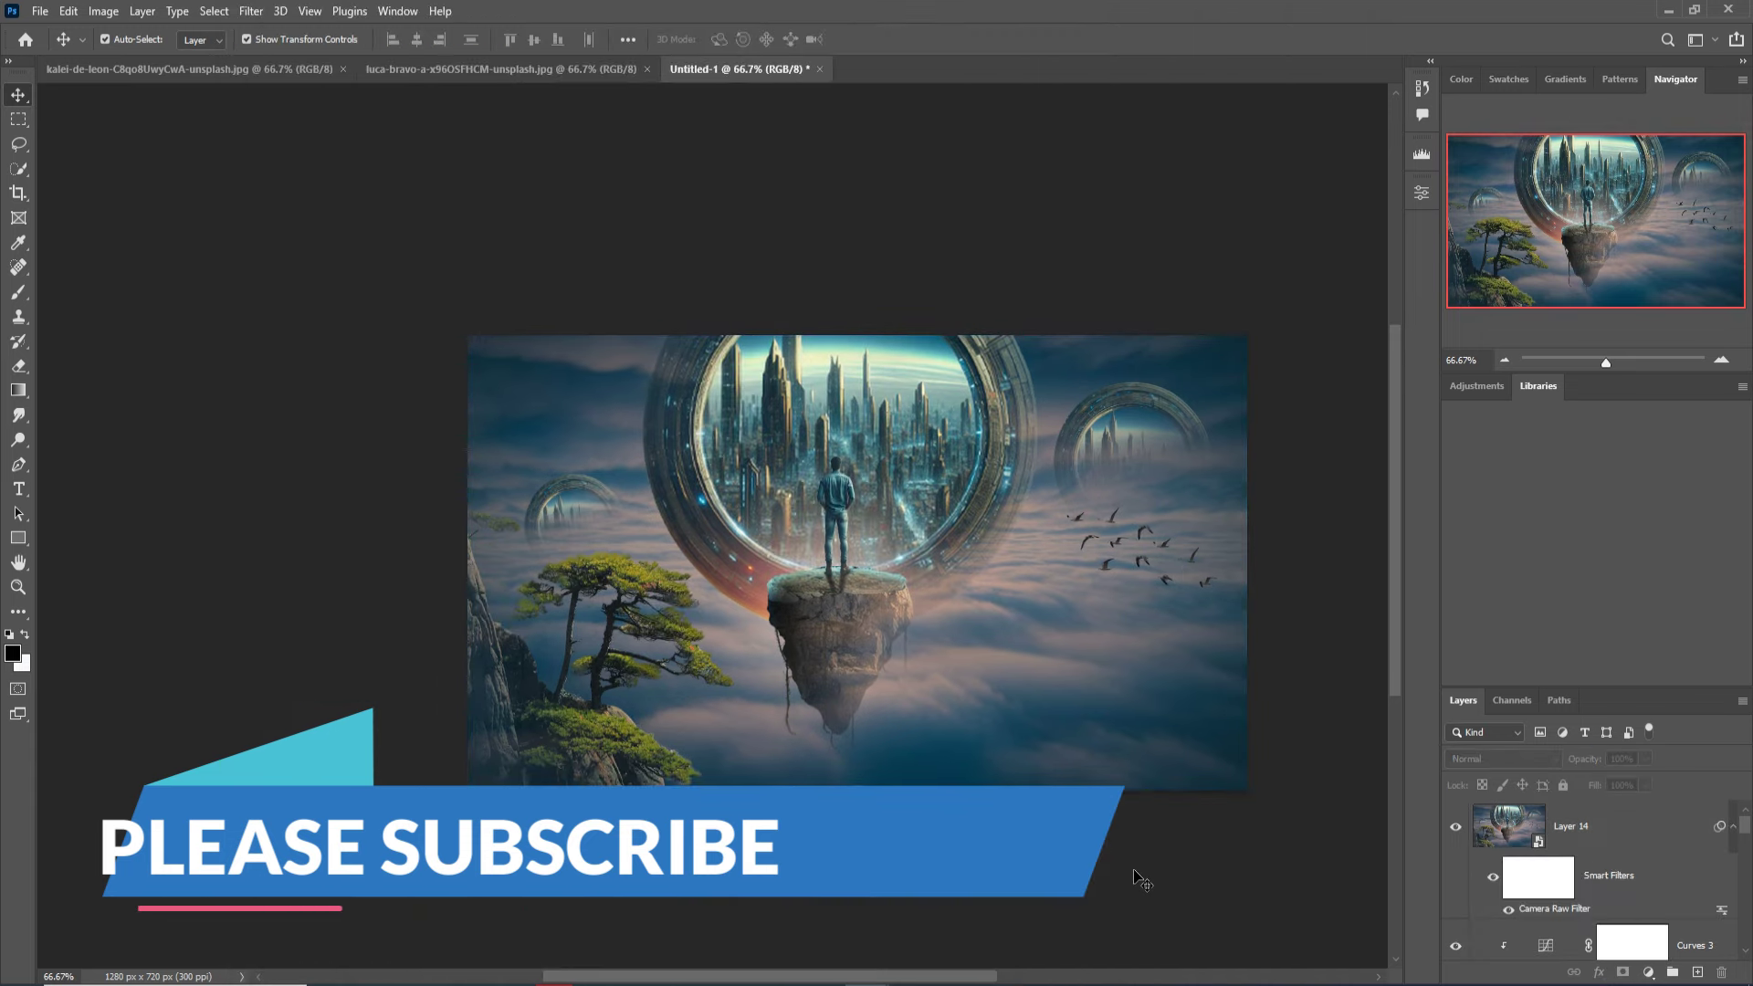